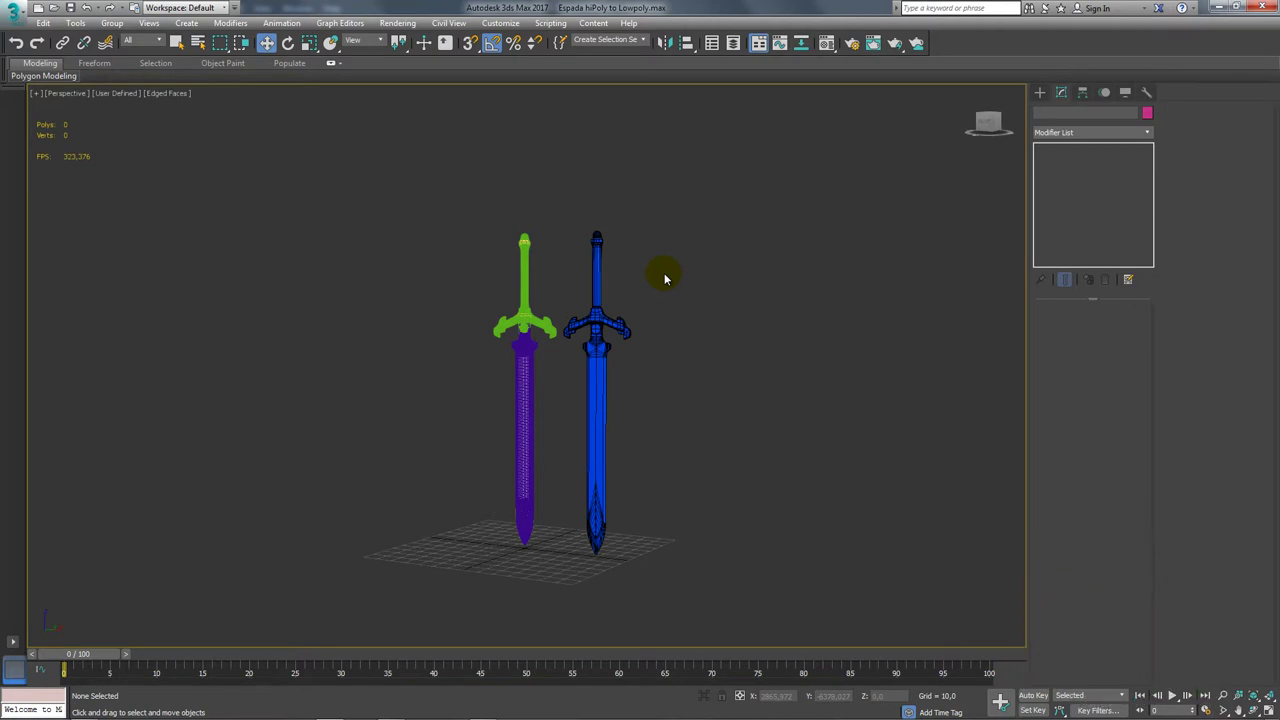
Select the blue low-poly sword and frame both hilts up close, checking the four-colour Photoshop palette.
click(585, 430)
alt+middle_drag(585, 430, 570, 500)
scroll(568, 518, up, 3)
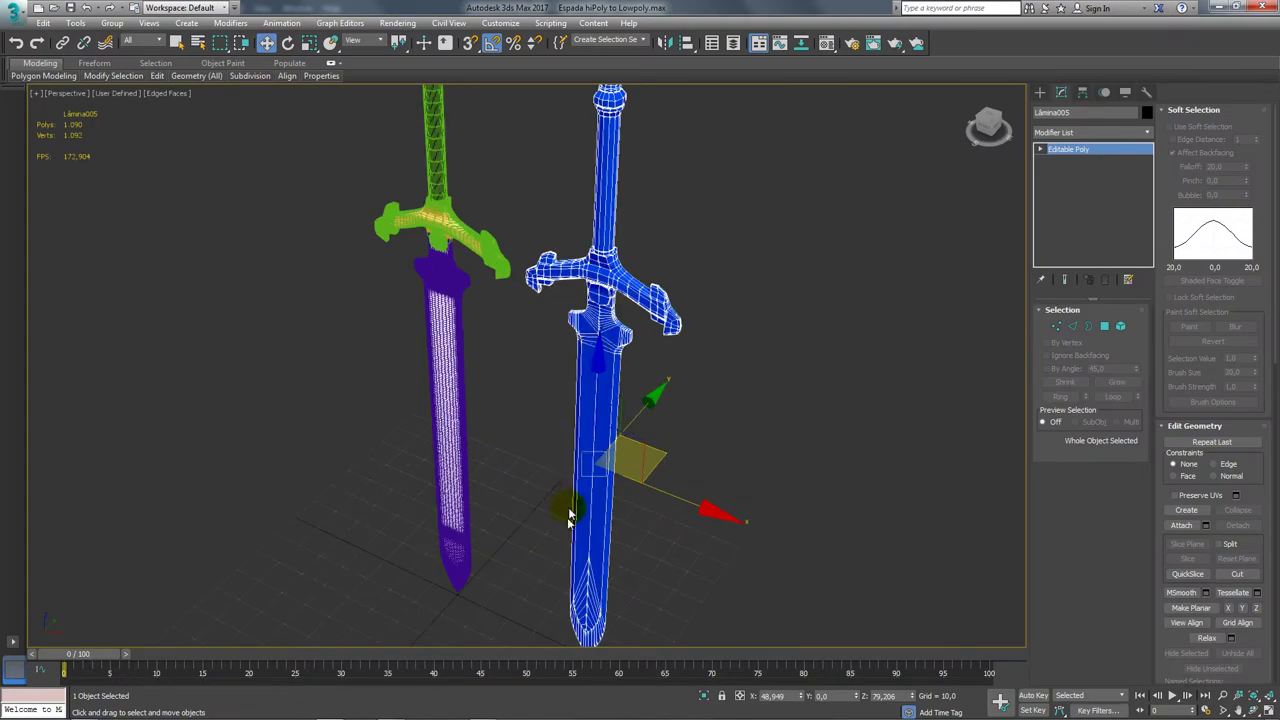
click(390, 710)
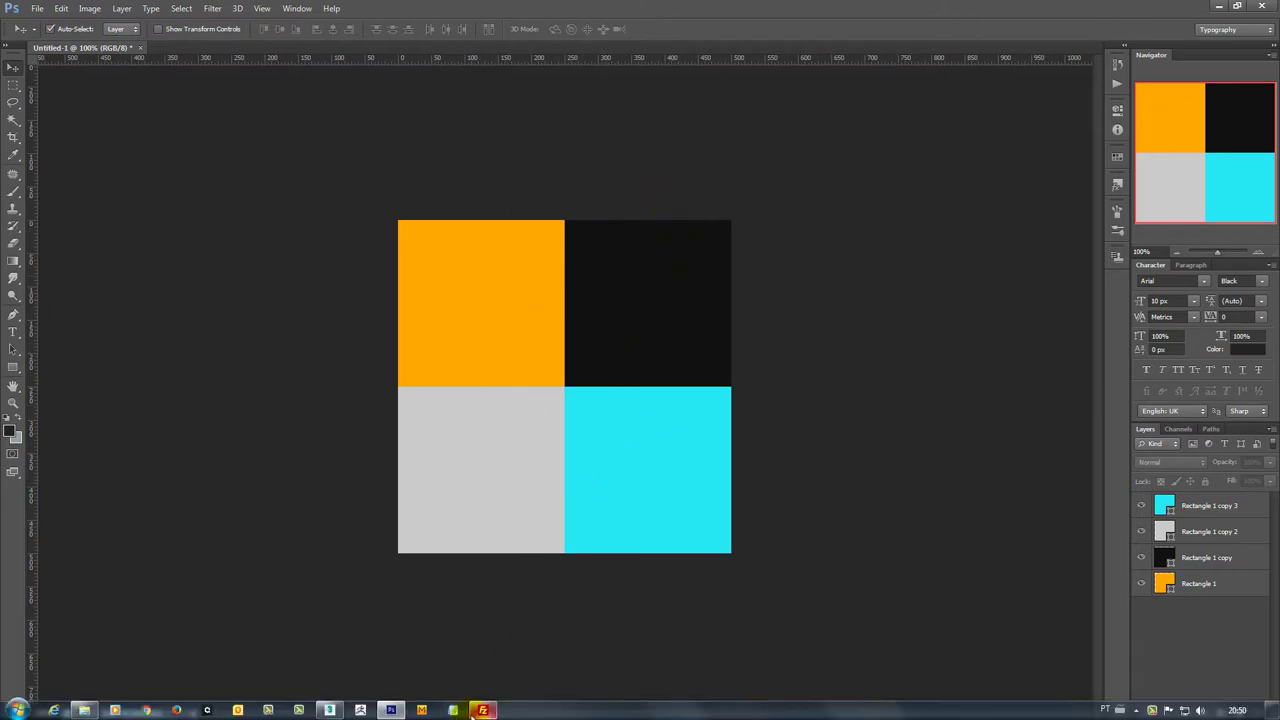
click(329, 710)
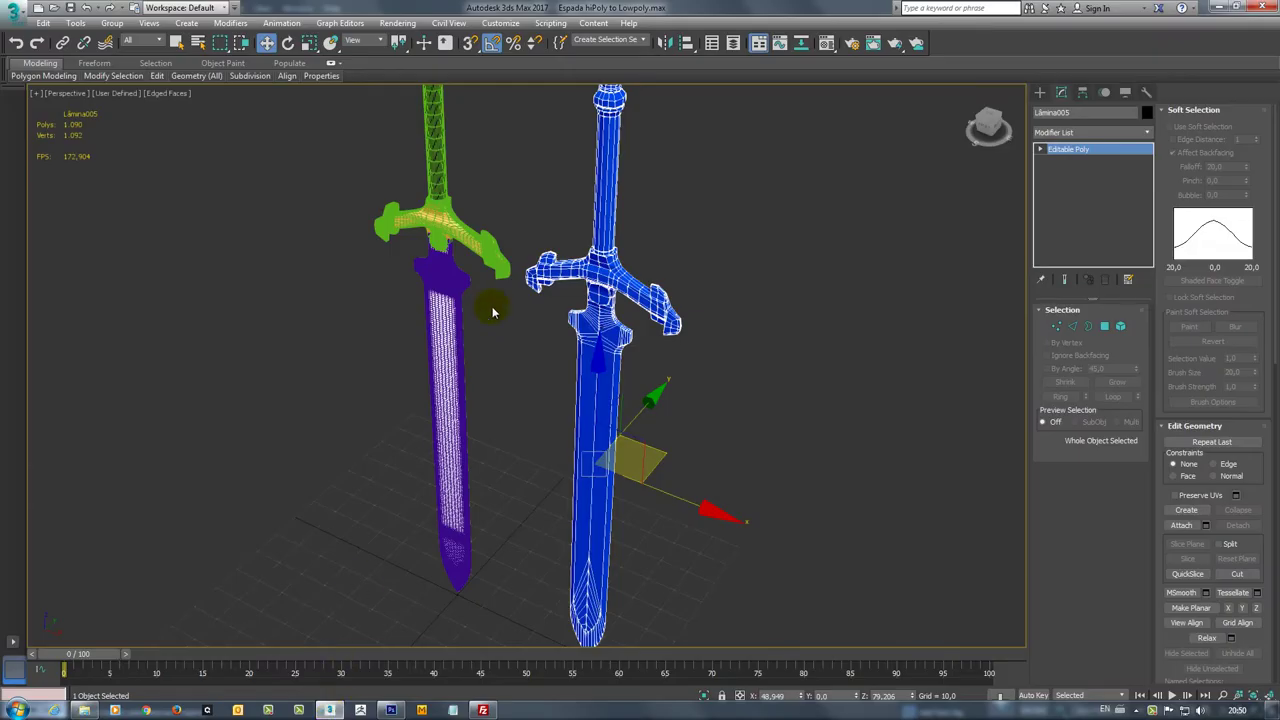
alt+middle_drag(492, 313, 566, 443)
scroll(567, 443, up, 5)
key(F4)
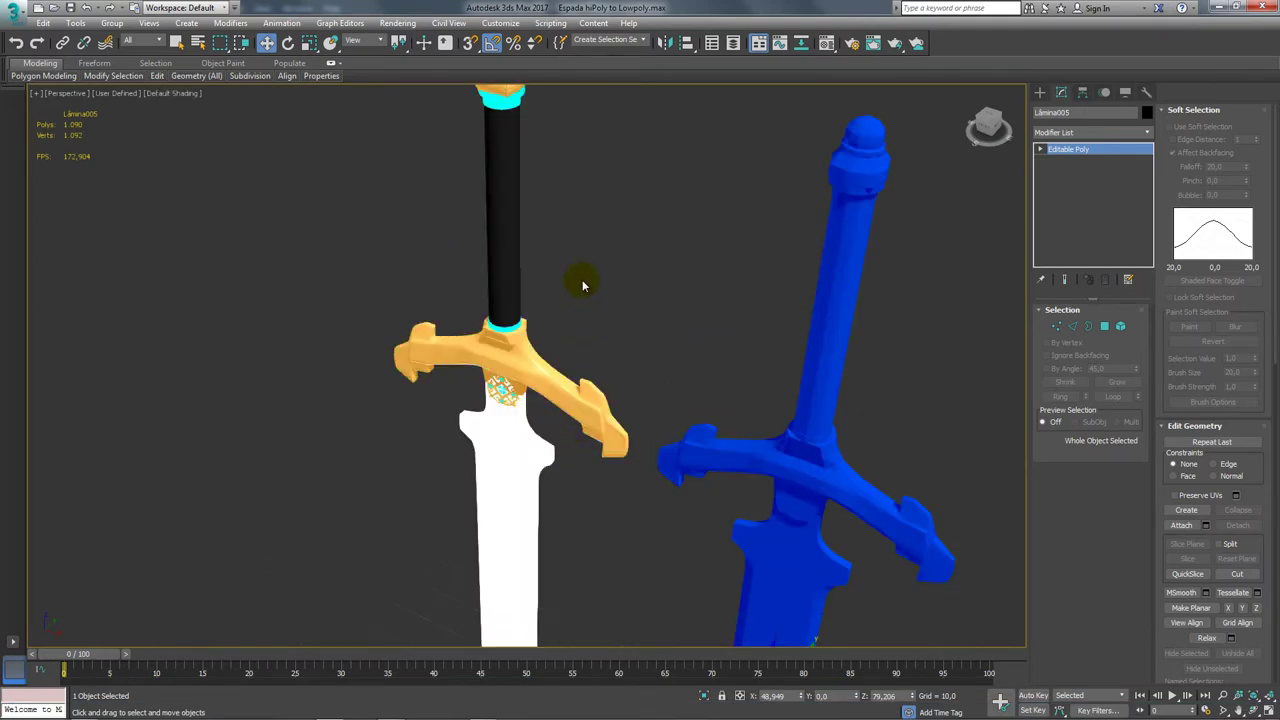
click(582, 279)
scroll(537, 263, up, 3)
middle_drag(543, 320, 549, 341)
scroll(549, 341, up, 3)
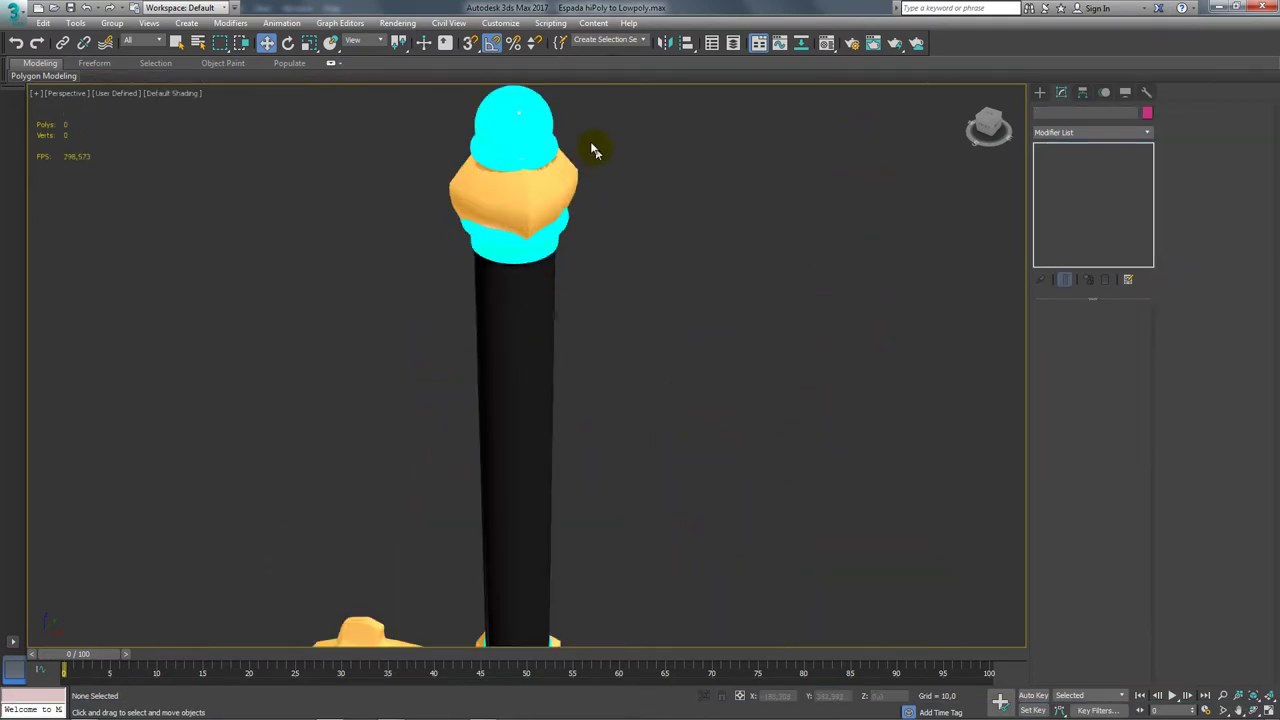
click(530, 129)
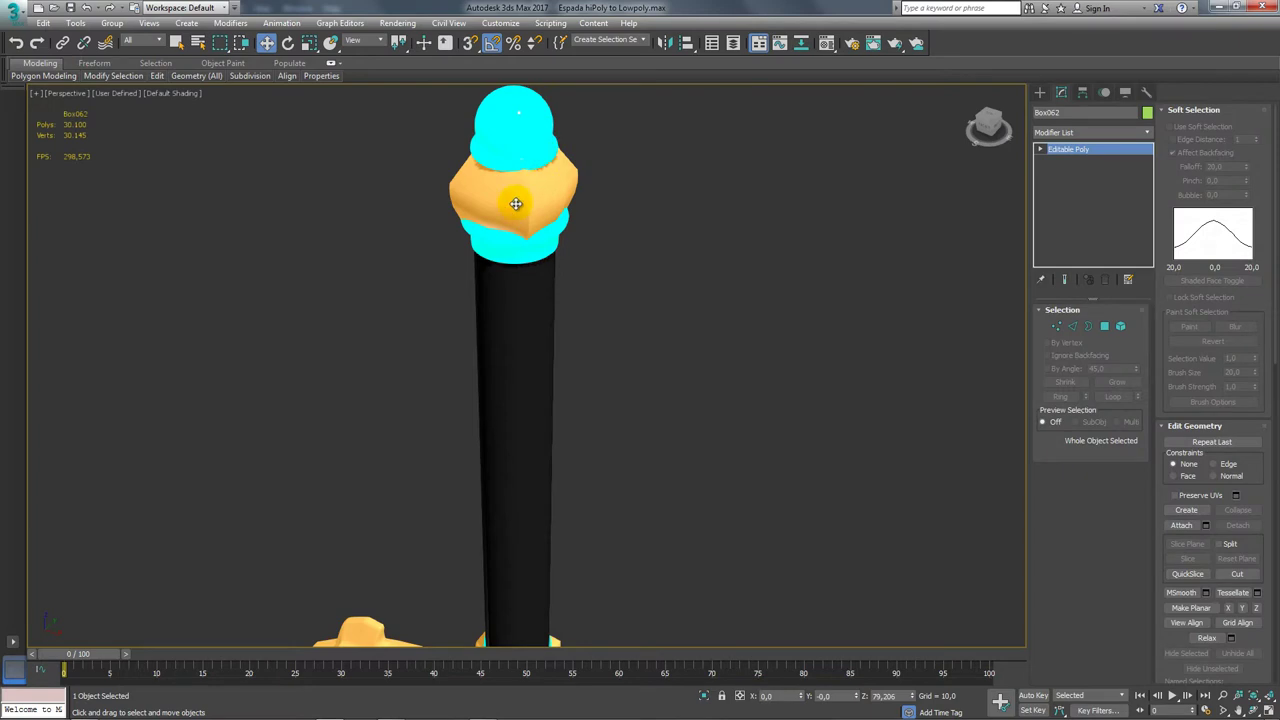
click(555, 231)
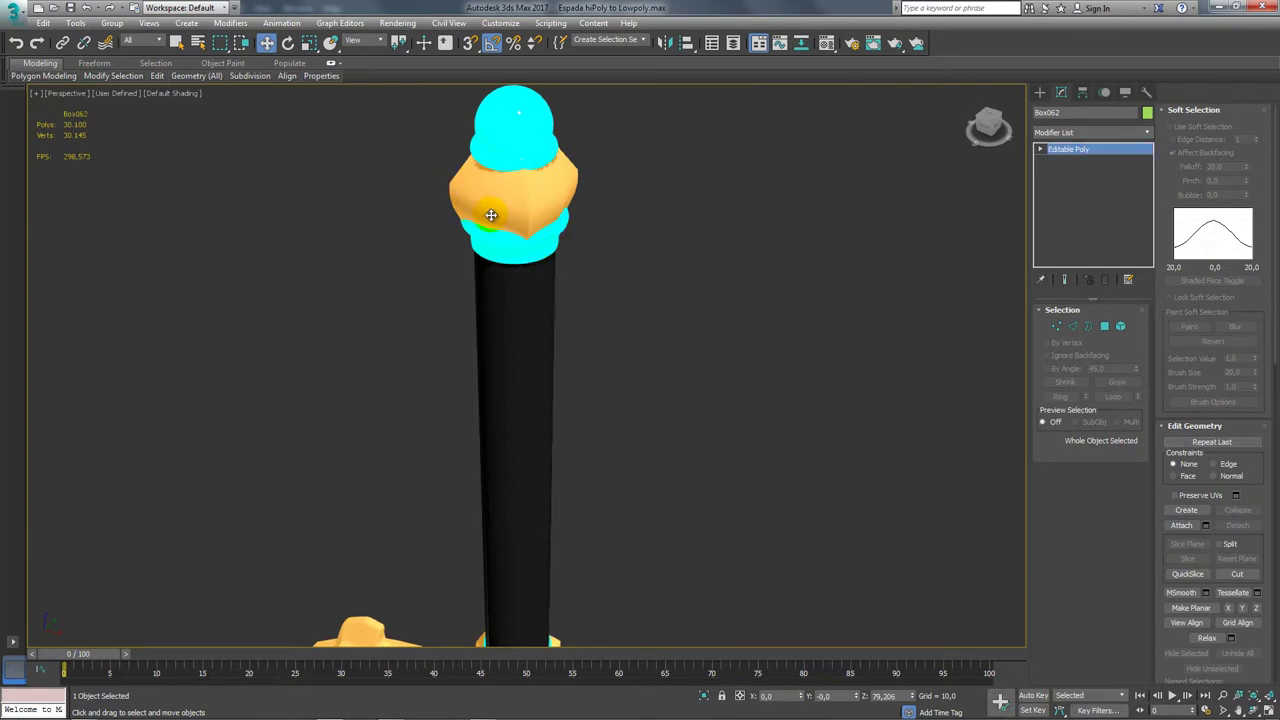
middle_drag(543, 277, 569, 186)
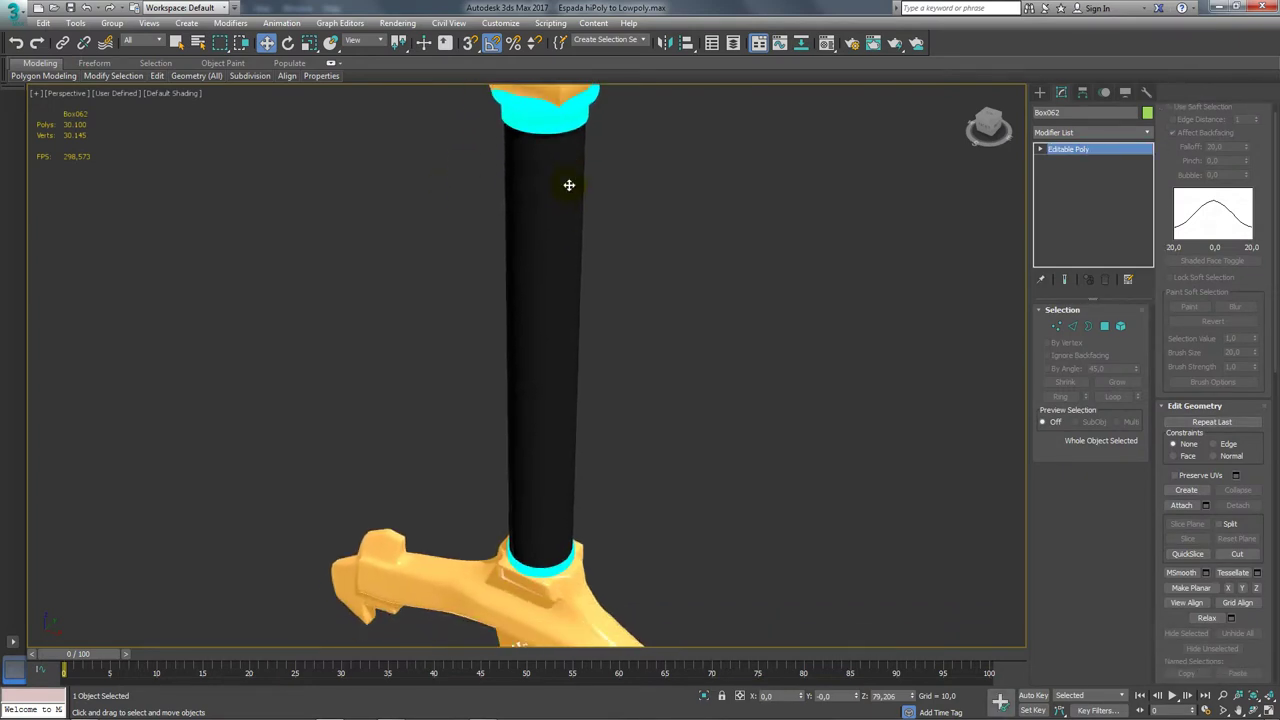
scroll(571, 249, down, 2)
scroll(497, 270, down, 2)
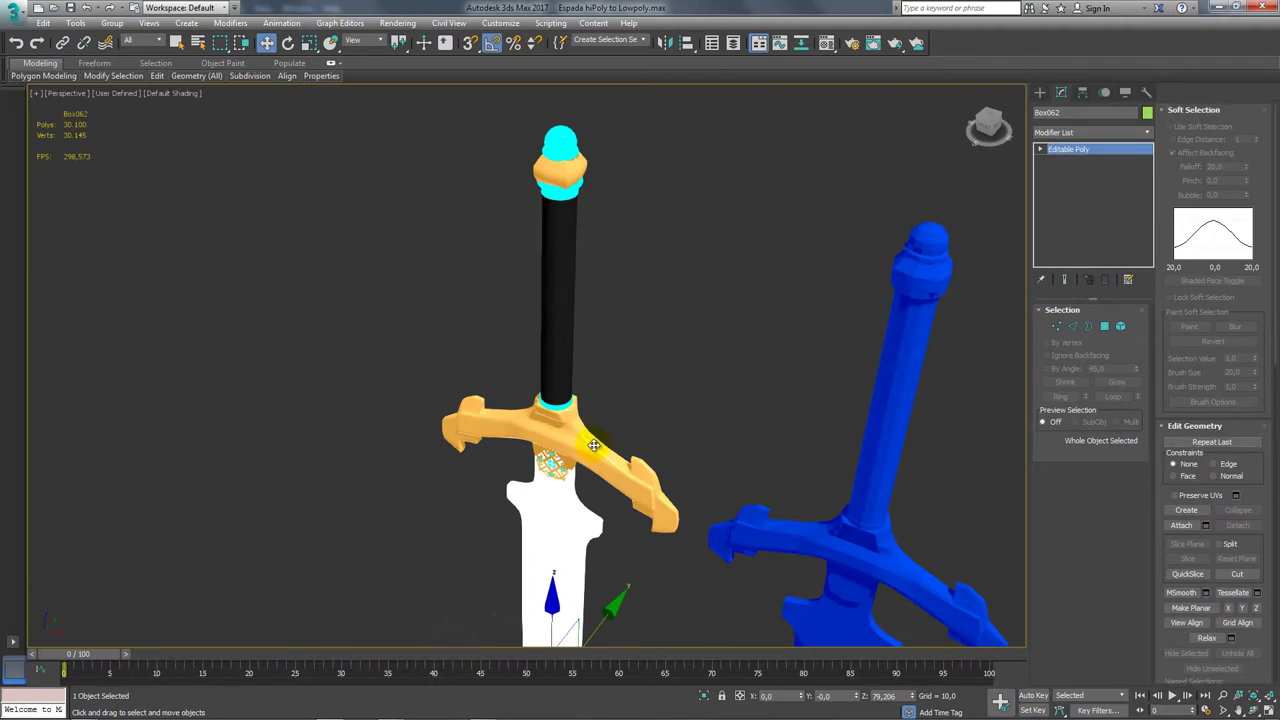
alt+middle_drag(603, 303, 629, 400)
scroll(557, 349, up, 3)
scroll(560, 403, up, 3)
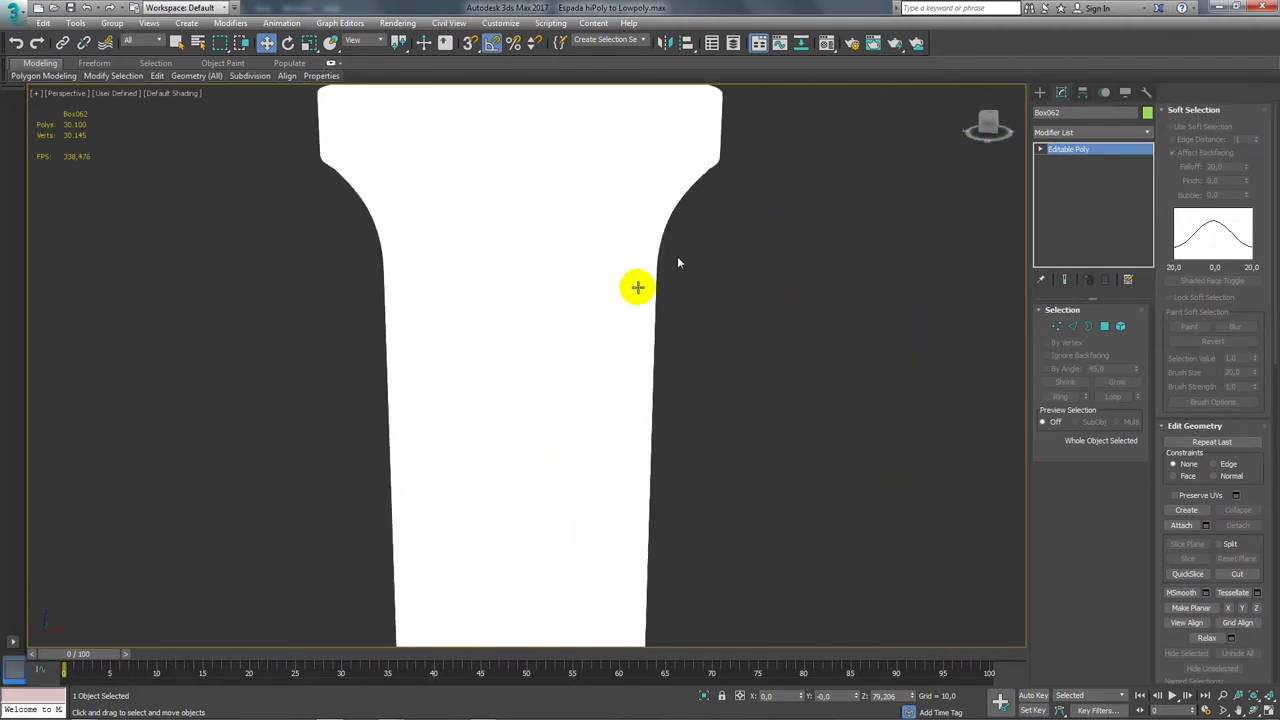
scroll(720, 486, down, 3)
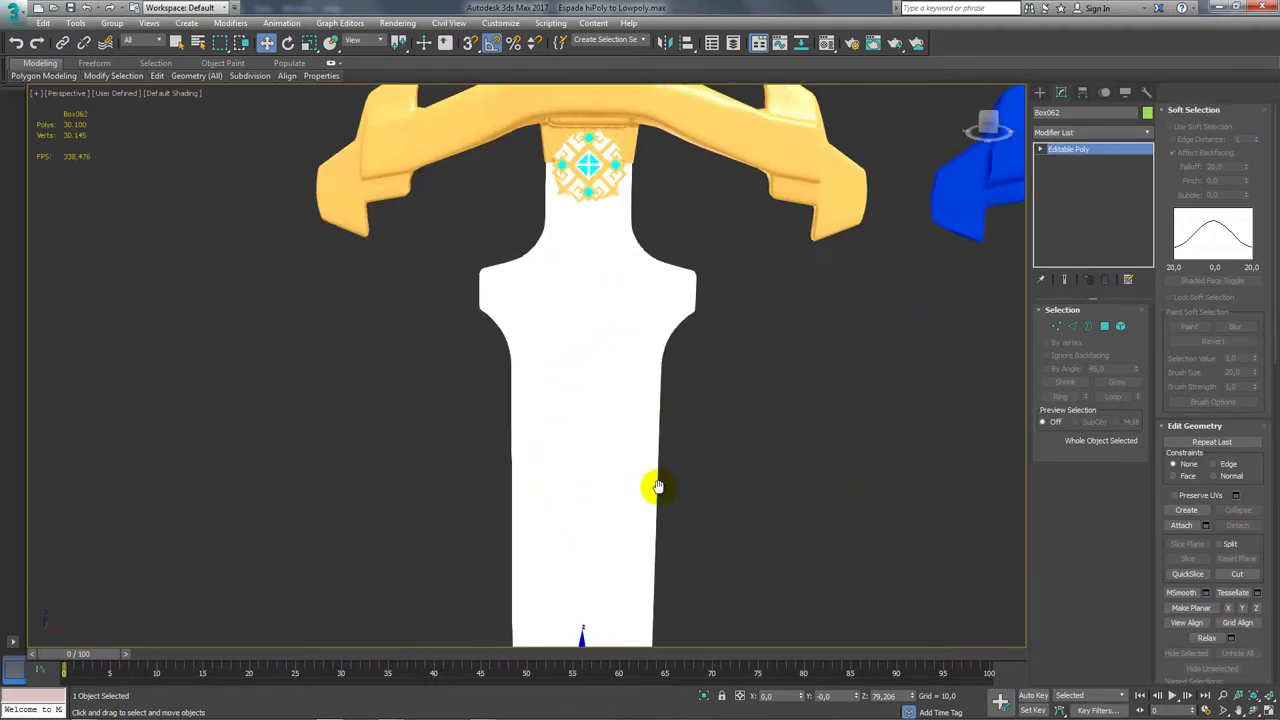
scroll(651, 486, down, 3)
mouse_move(666, 497)
alt+middle_down()
mouse_move(606, 399)
mouse_move(542, 409)
alt+middle_up()
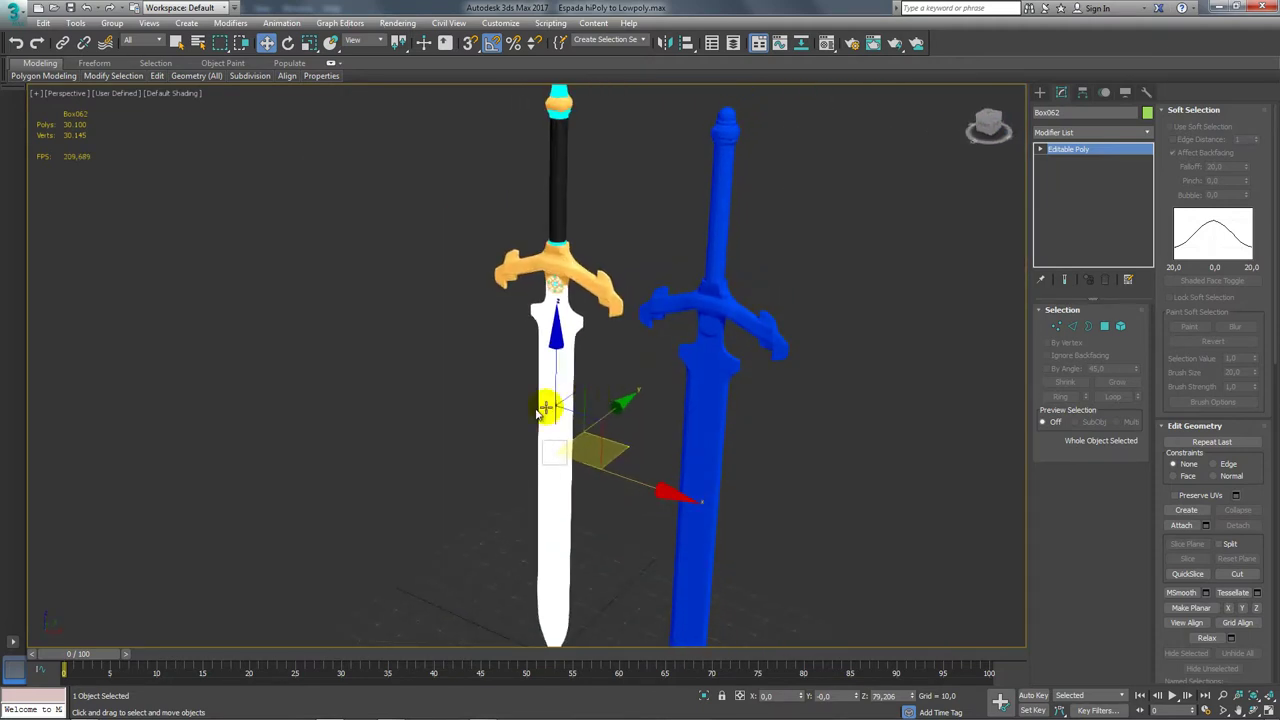
click(623, 583)
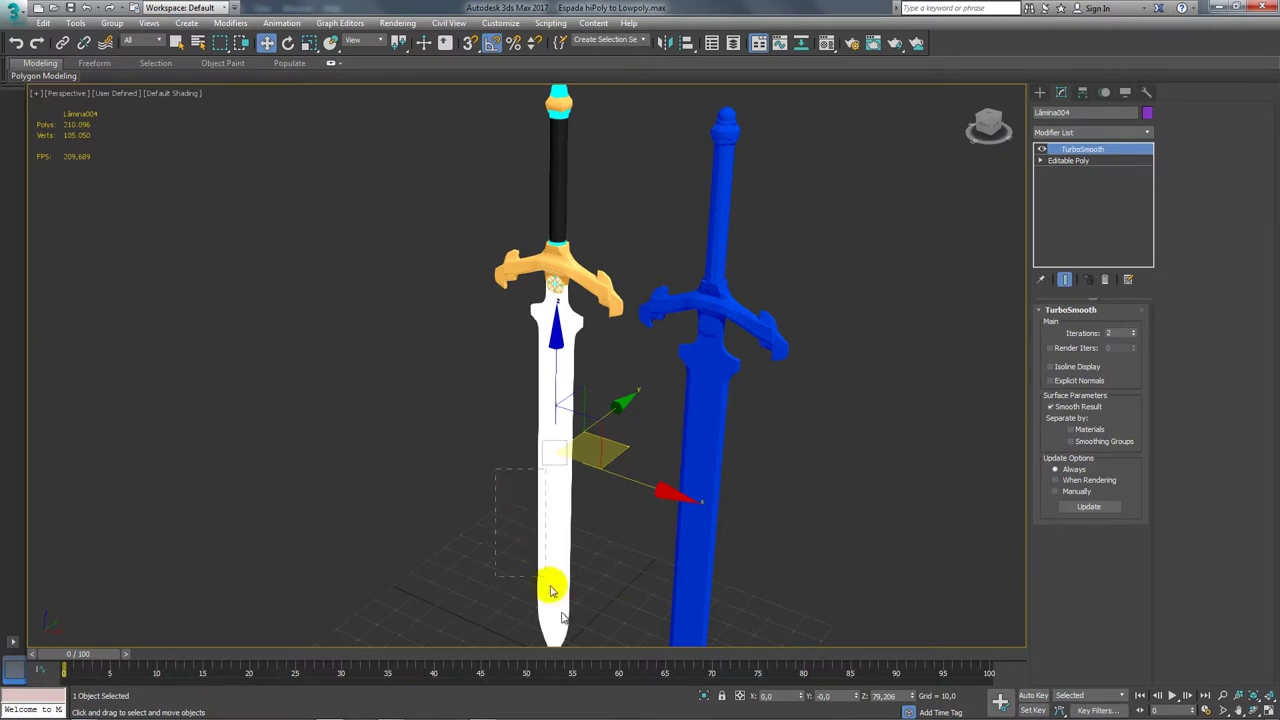
mouse_move(601, 662)
alt+middle_down()
mouse_move(575, 540)
mouse_move(593, 590)
mouse_move(628, 593)
mouse_move(514, 366)
mouse_move(401, 389)
alt+middle_up()
scroll(401, 389, up, 5)
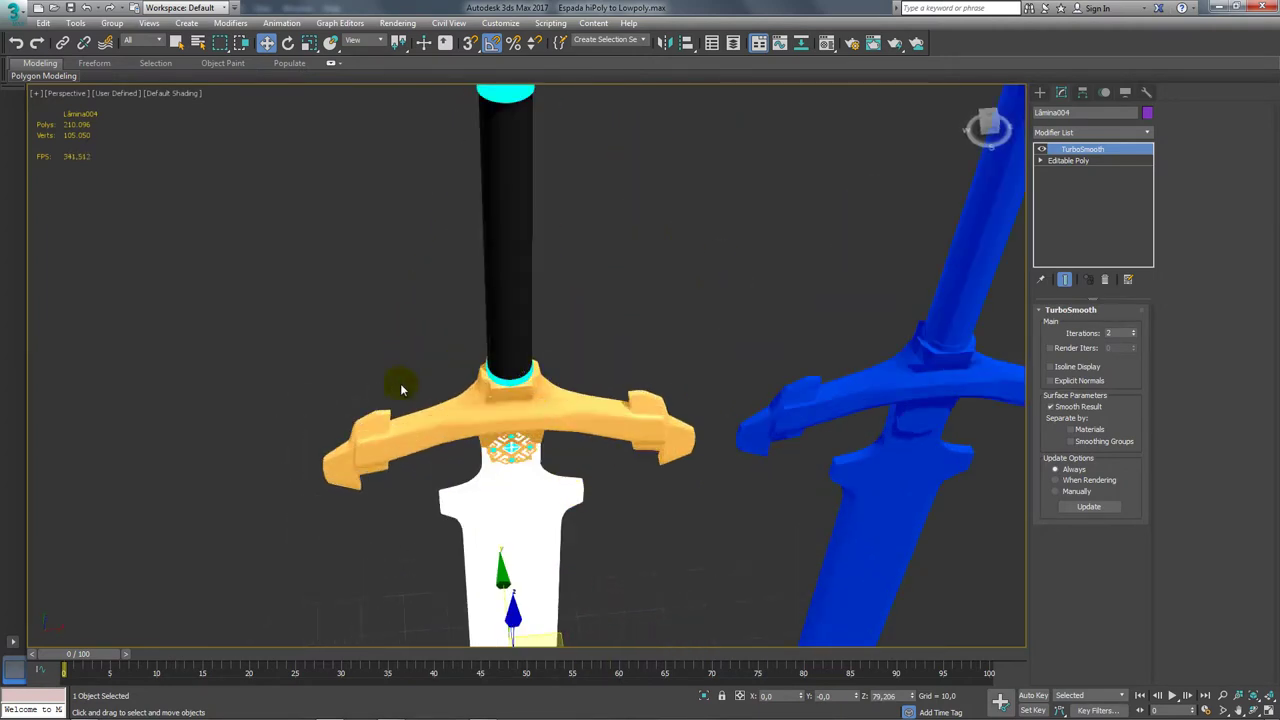
middle_drag(471, 545, 445, 640)
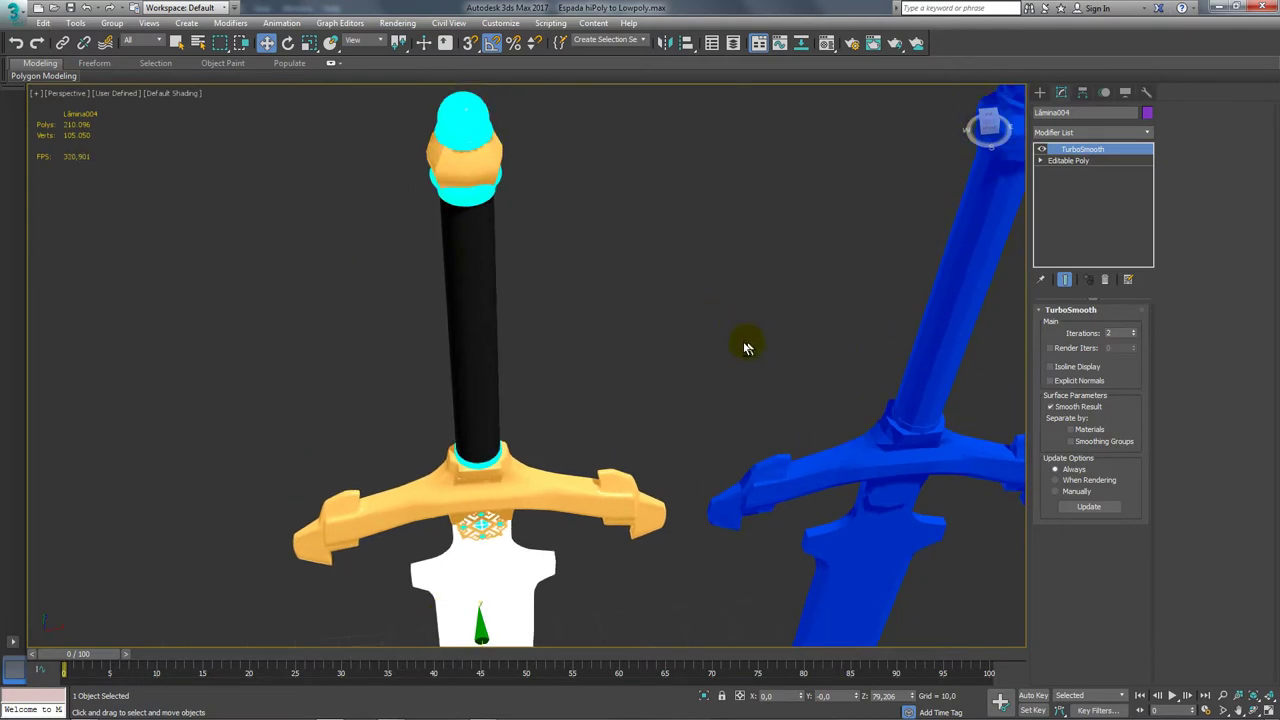
mouse_move(745, 347)
alt+middle_down()
mouse_move(686, 291)
mouse_move(540, 347)
alt+middle_up()
click(674, 466)
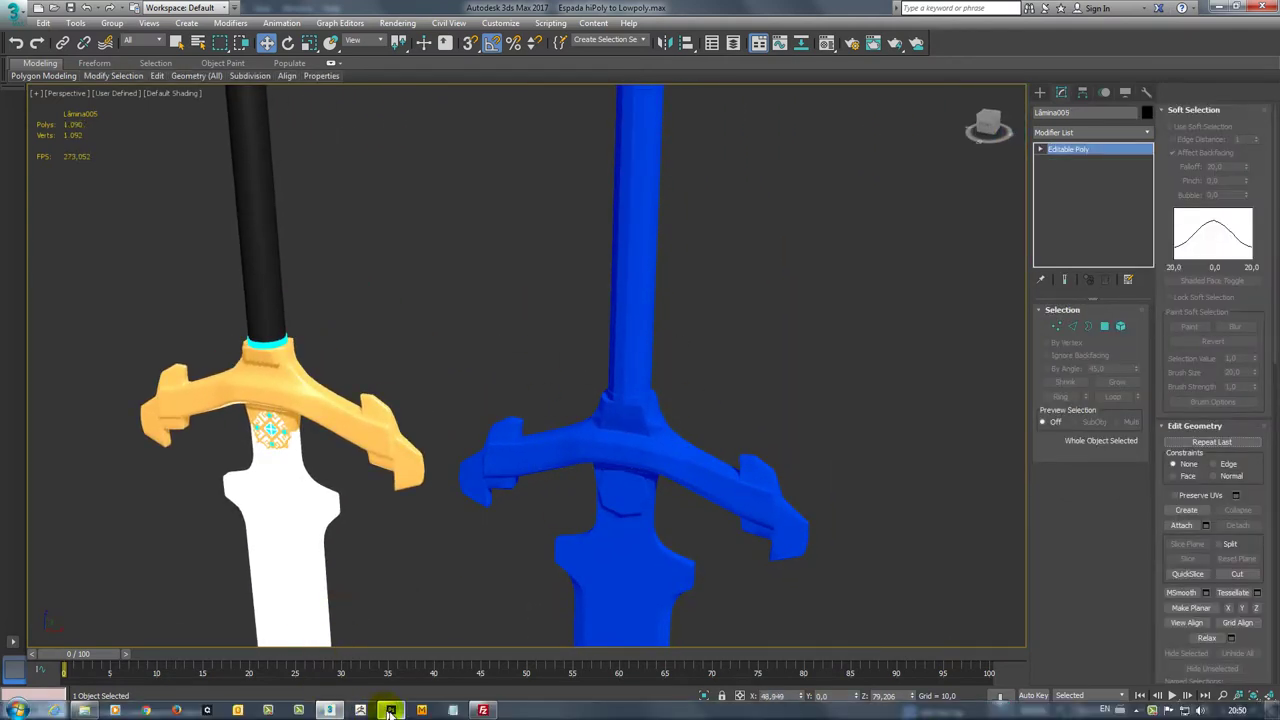
Open the Tutorial 3ds Max folder in Explorer and move its window to the right.
click(390, 710)
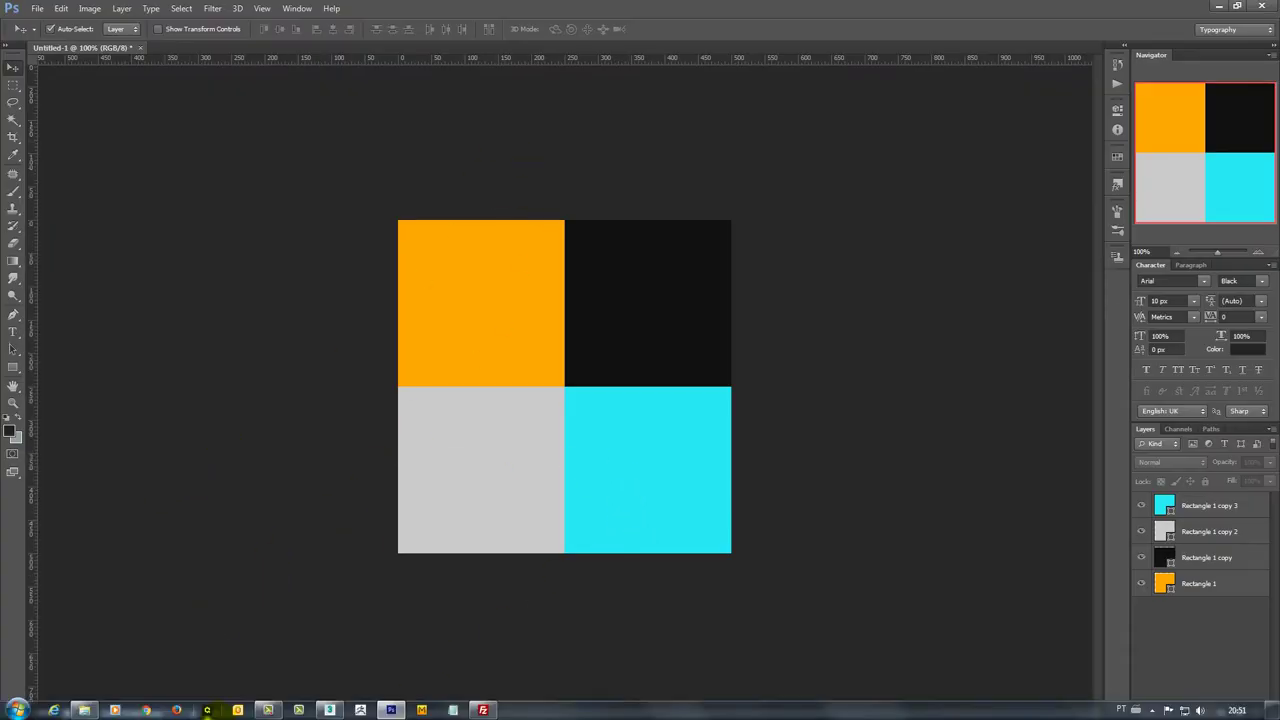
click(88, 710)
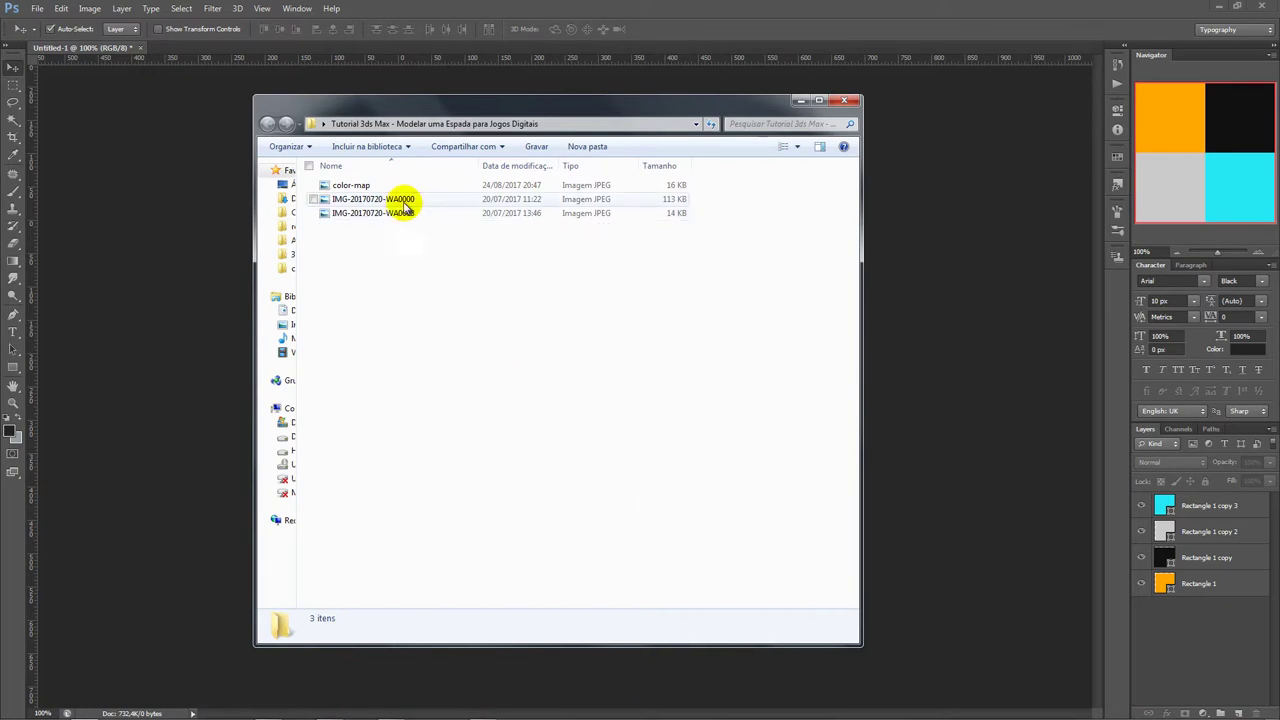
drag(400, 104, 595, 100)
Open IMG-20170720-WA0000 from the tutorial folder in Windows Photo Viewer.
click(585, 180)
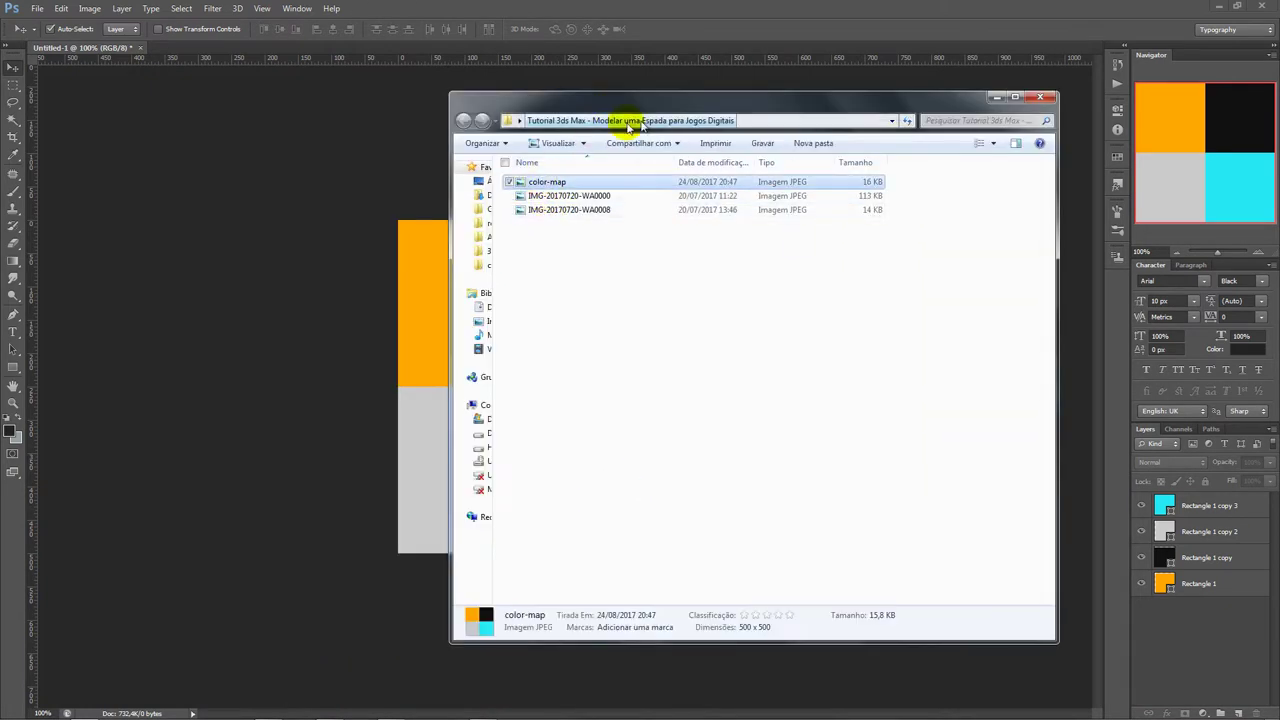
click(525, 120)
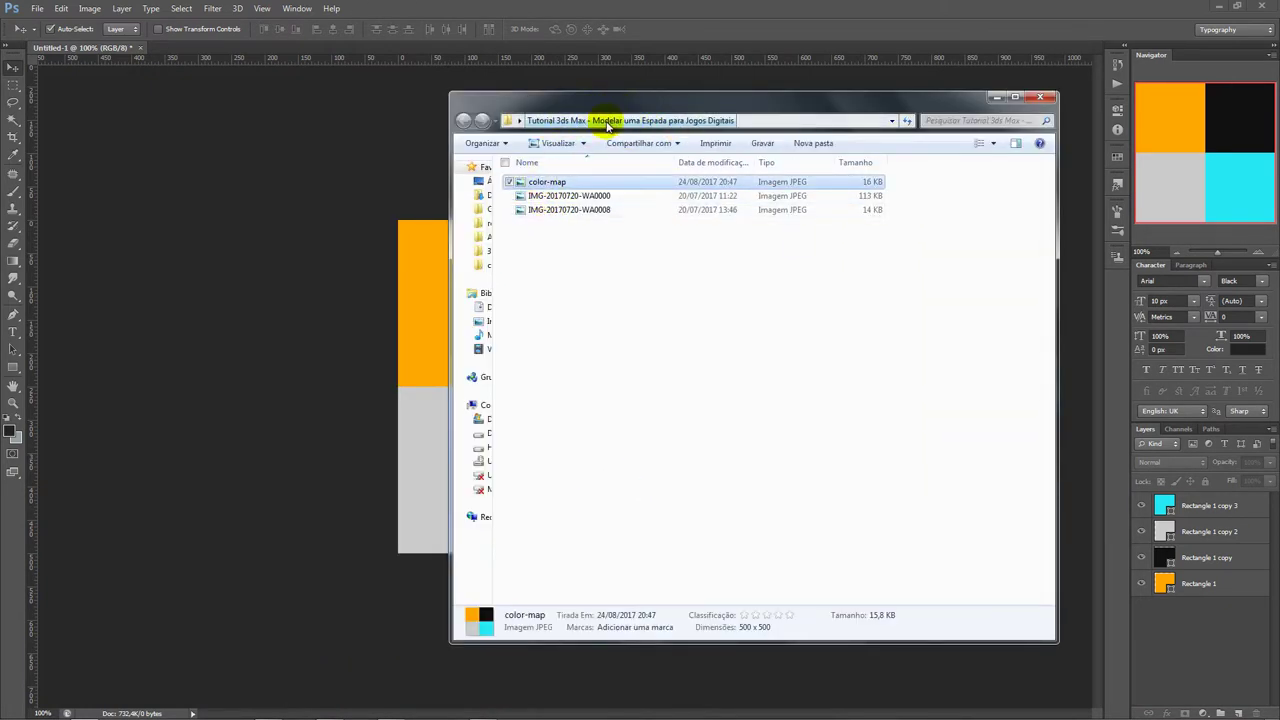
key(Escape)
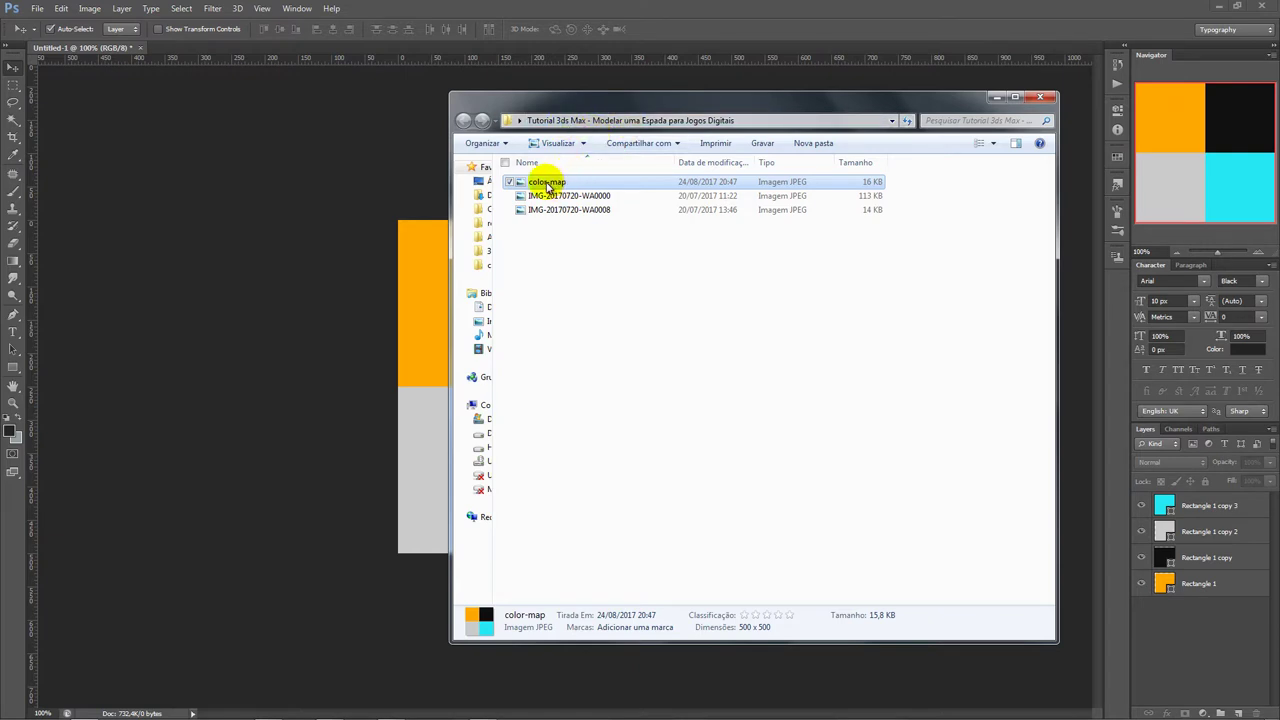
click(555, 197)
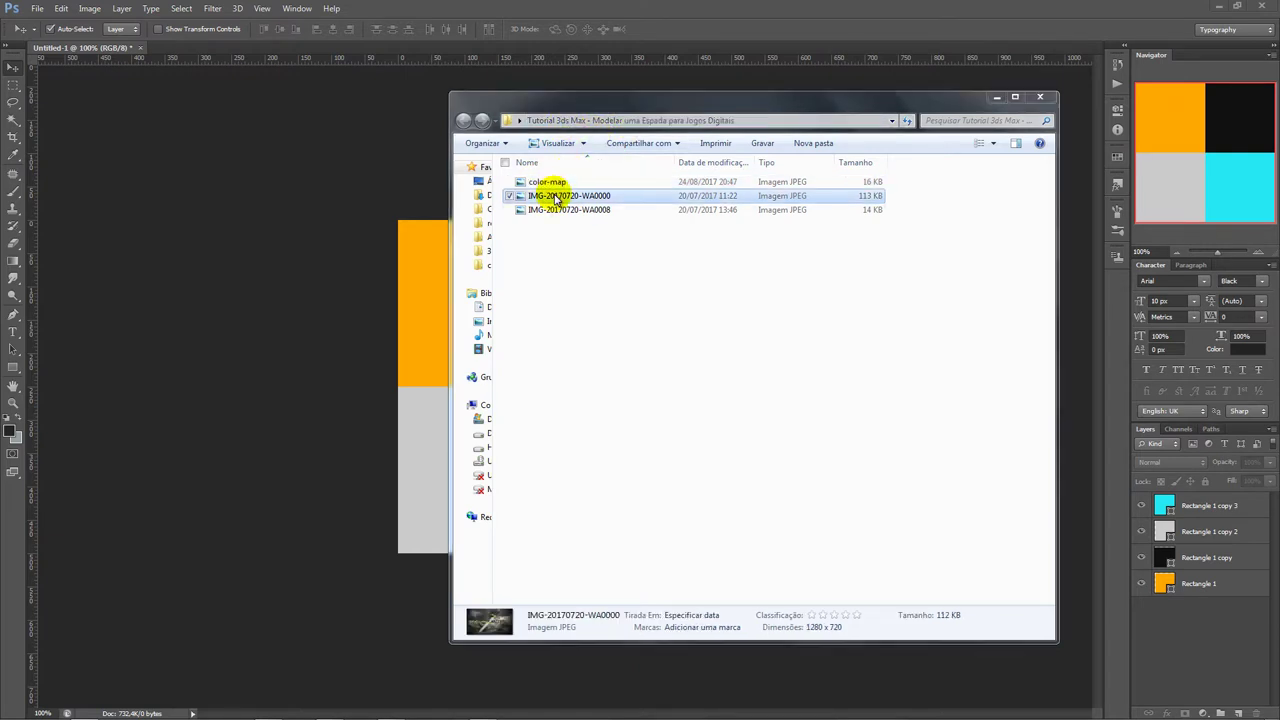
double_click(556, 197)
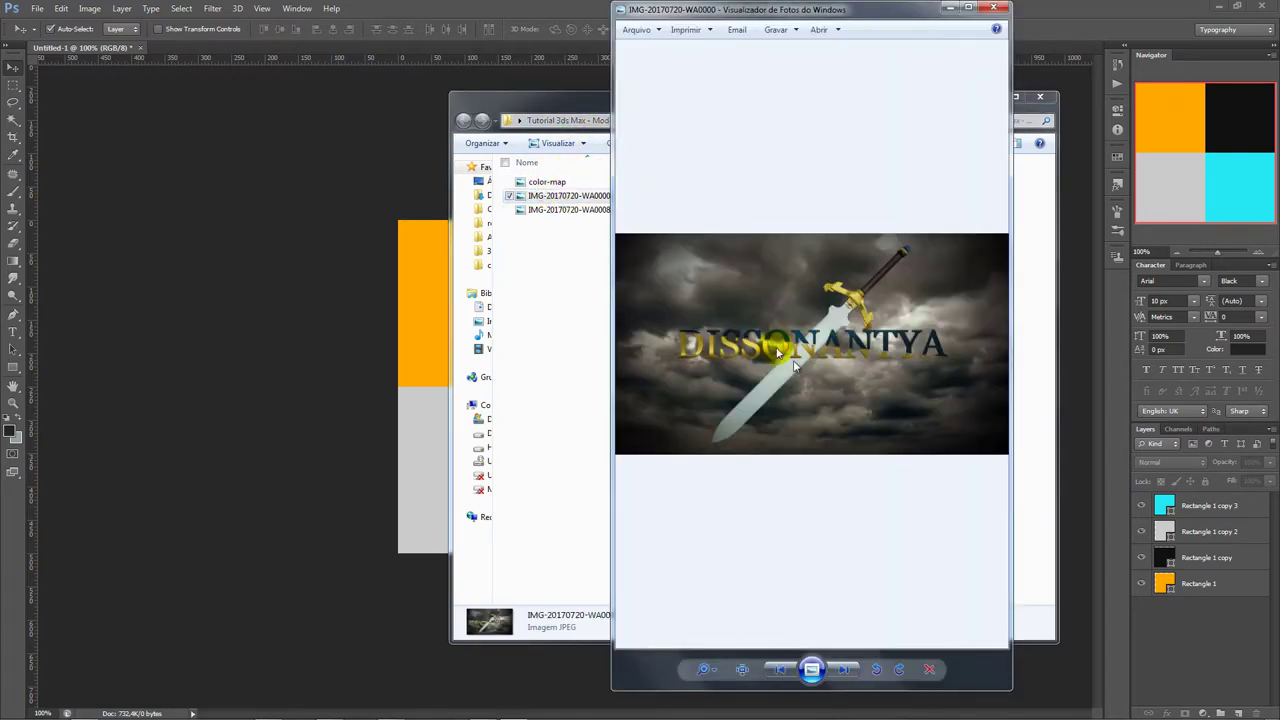
Page through the Sword of Light and color-map images, then close Photo Viewer.
click(840, 676)
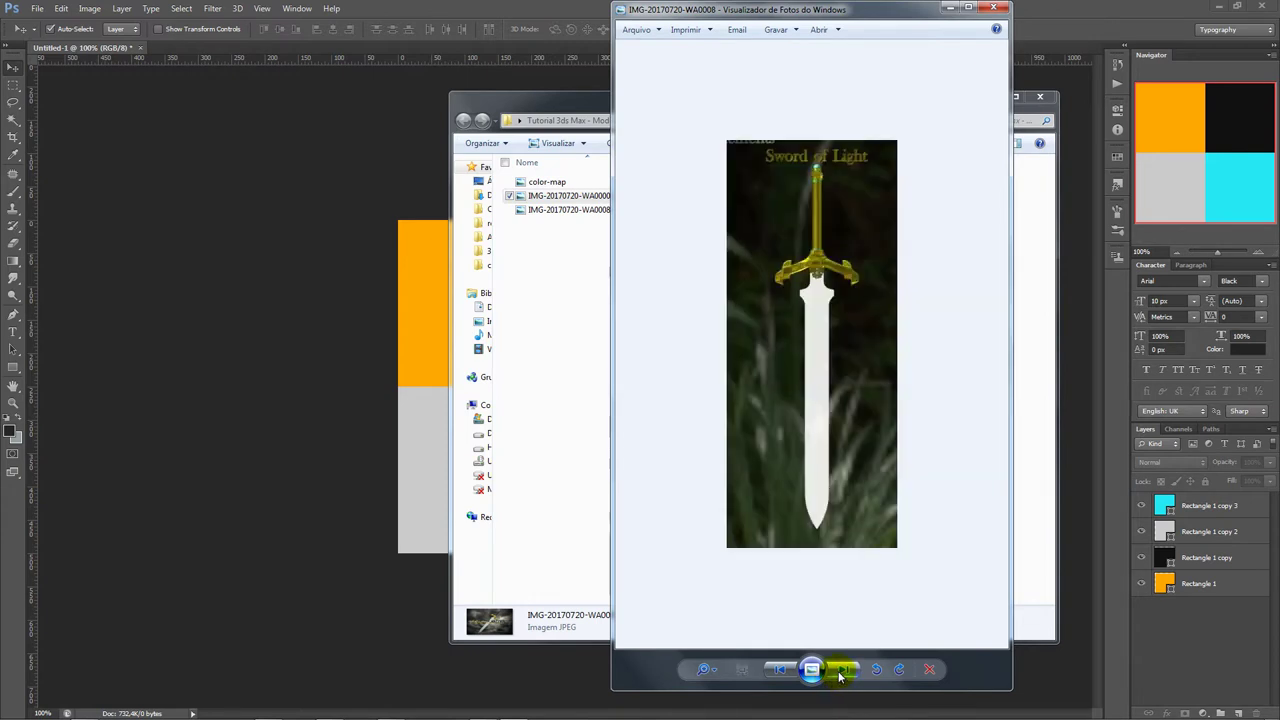
click(840, 676)
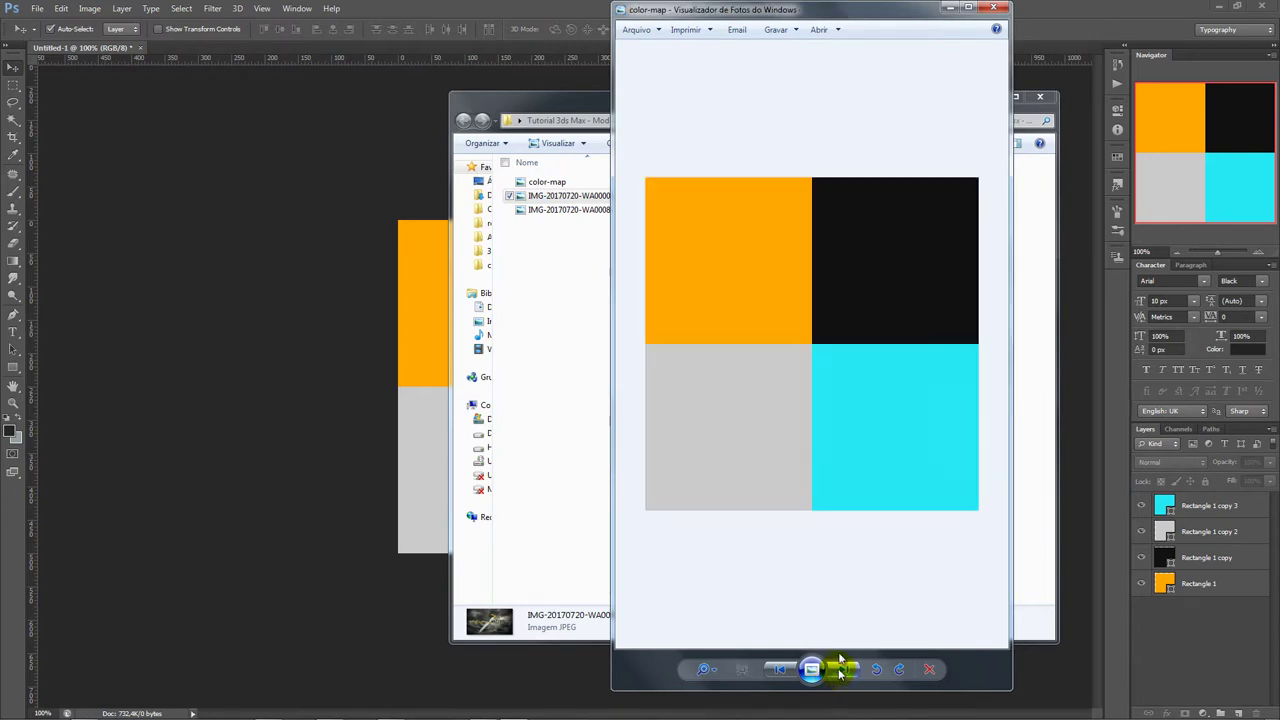
click(993, 11)
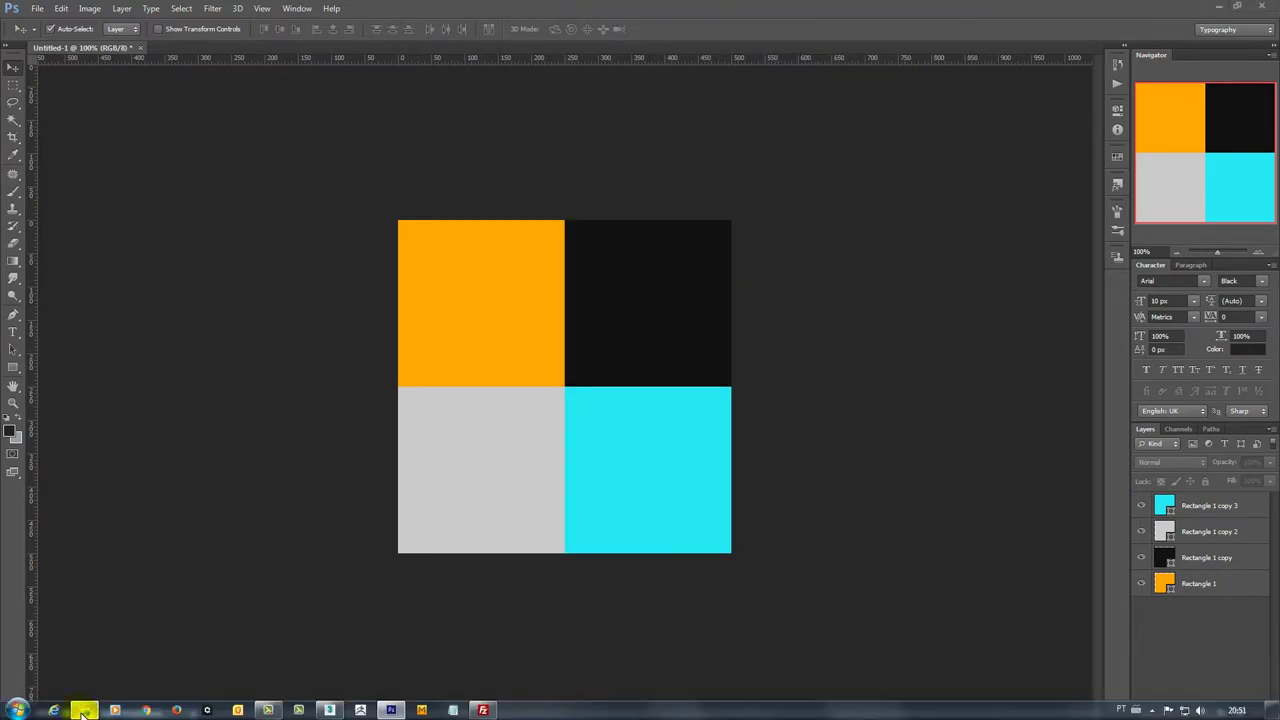
Drag the color-map image from the tutorial folder onto the 3ds Max taskbar button.
click(84, 711)
click(545, 182)
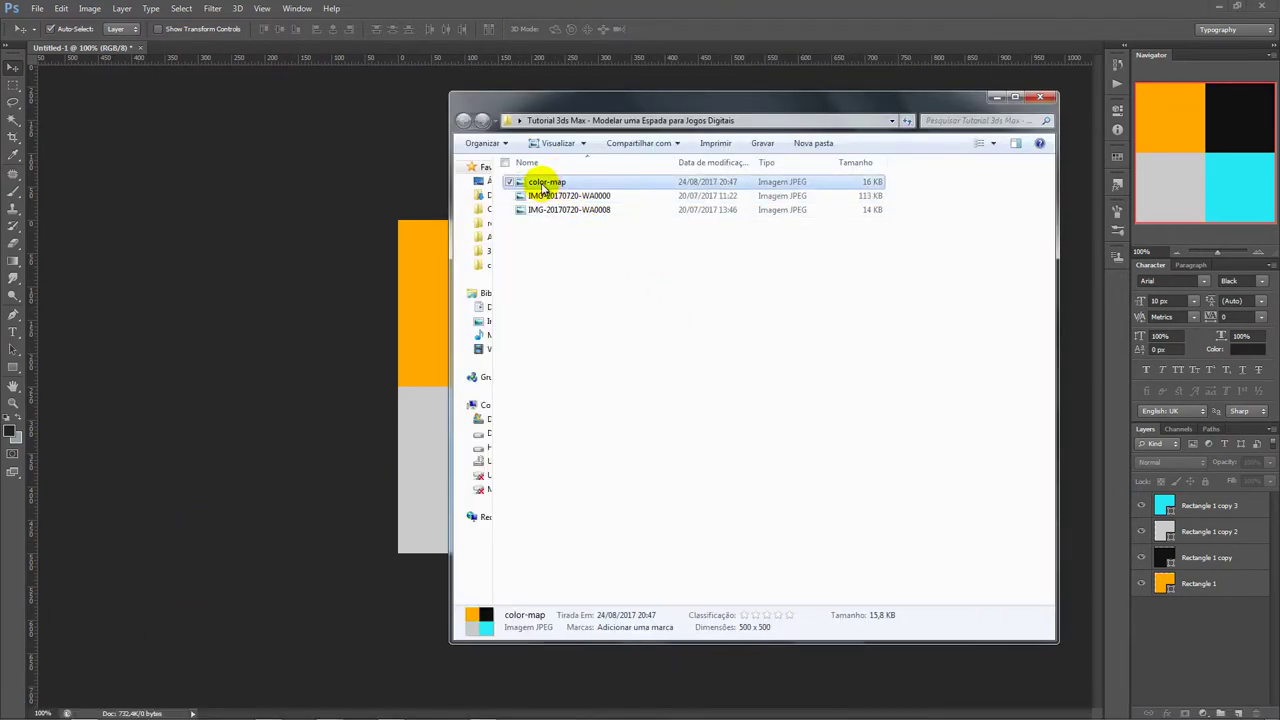
drag(545, 187, 330, 711)
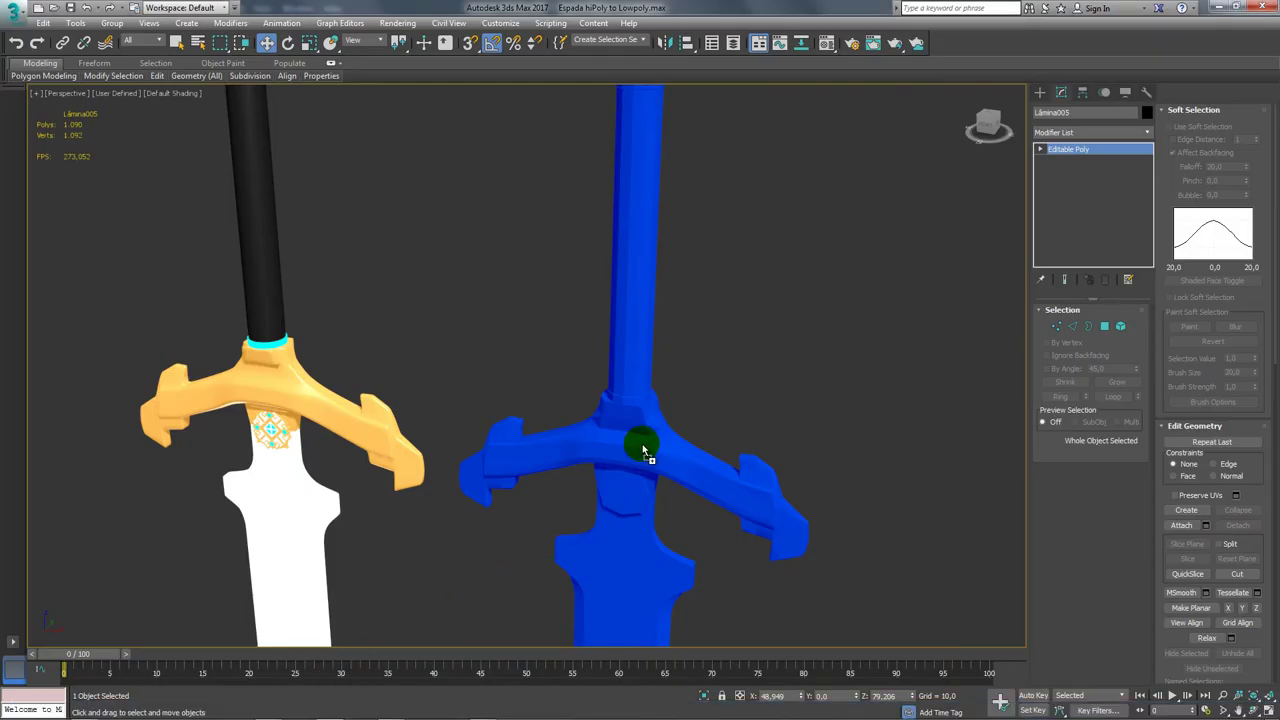
Drop the color-map checker texture onto the low-poly sword Lámina005.
drag(330, 711, 641, 445)
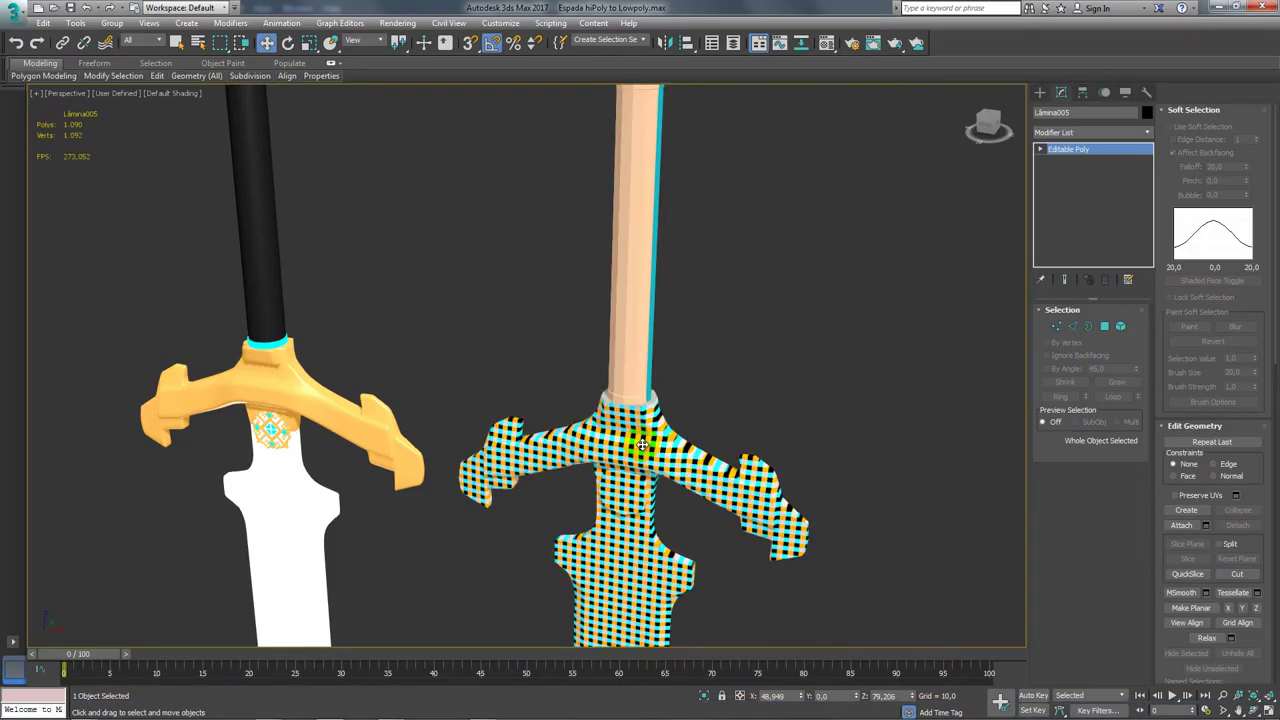
scroll(641, 445, down, 2)
scroll(703, 383, down, 4)
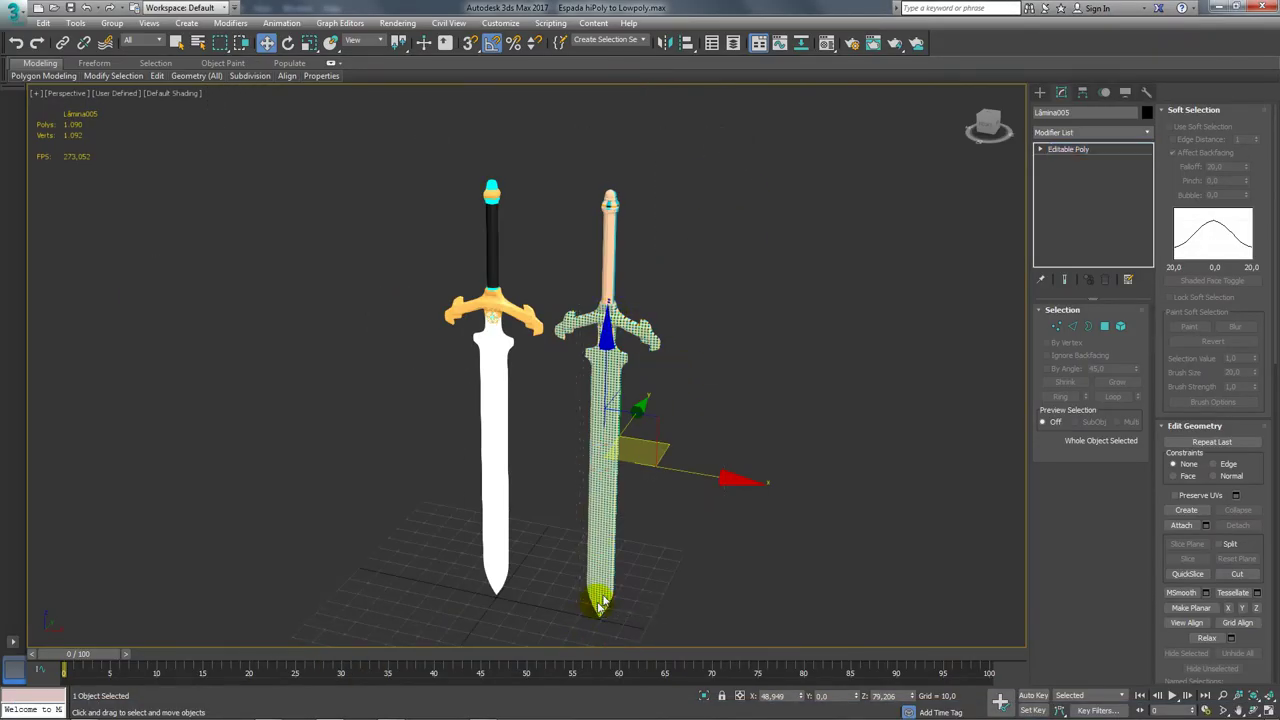
scroll(545, 265, up, 2)
scroll(545, 265, up, 5)
scroll(545, 265, up, 5)
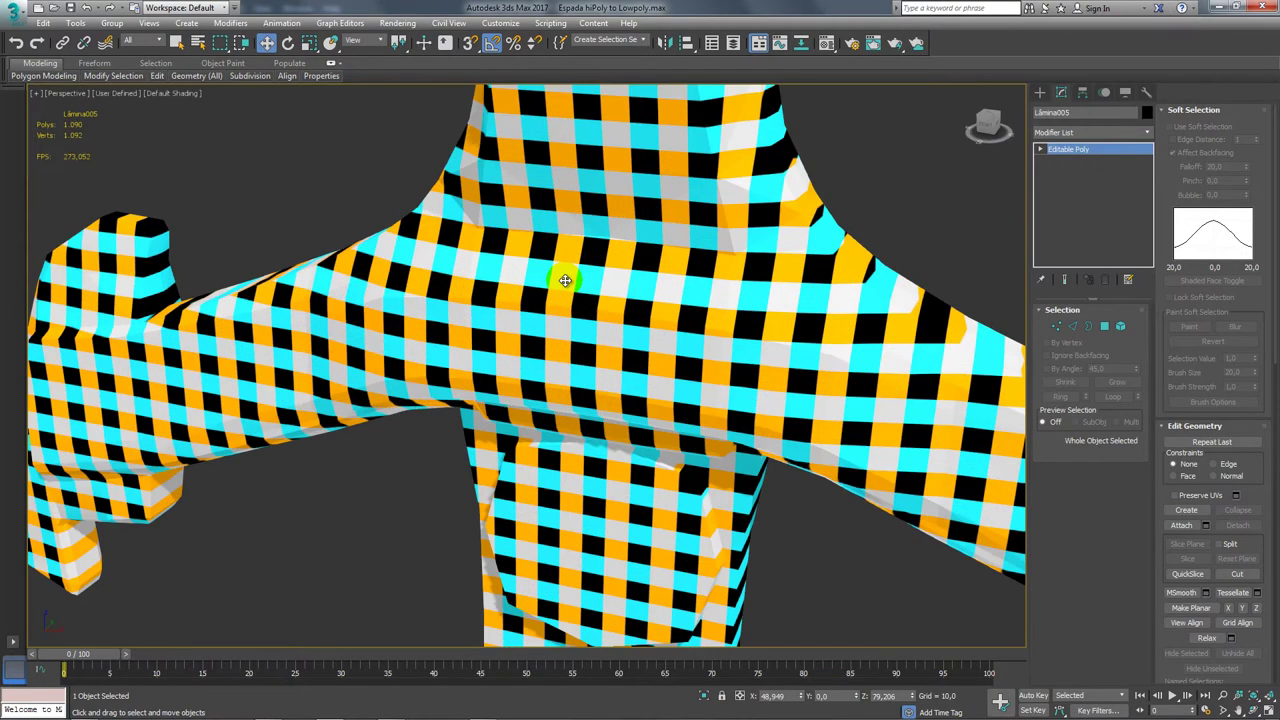
scroll(565, 281, down, 6)
scroll(600, 320, down, 2)
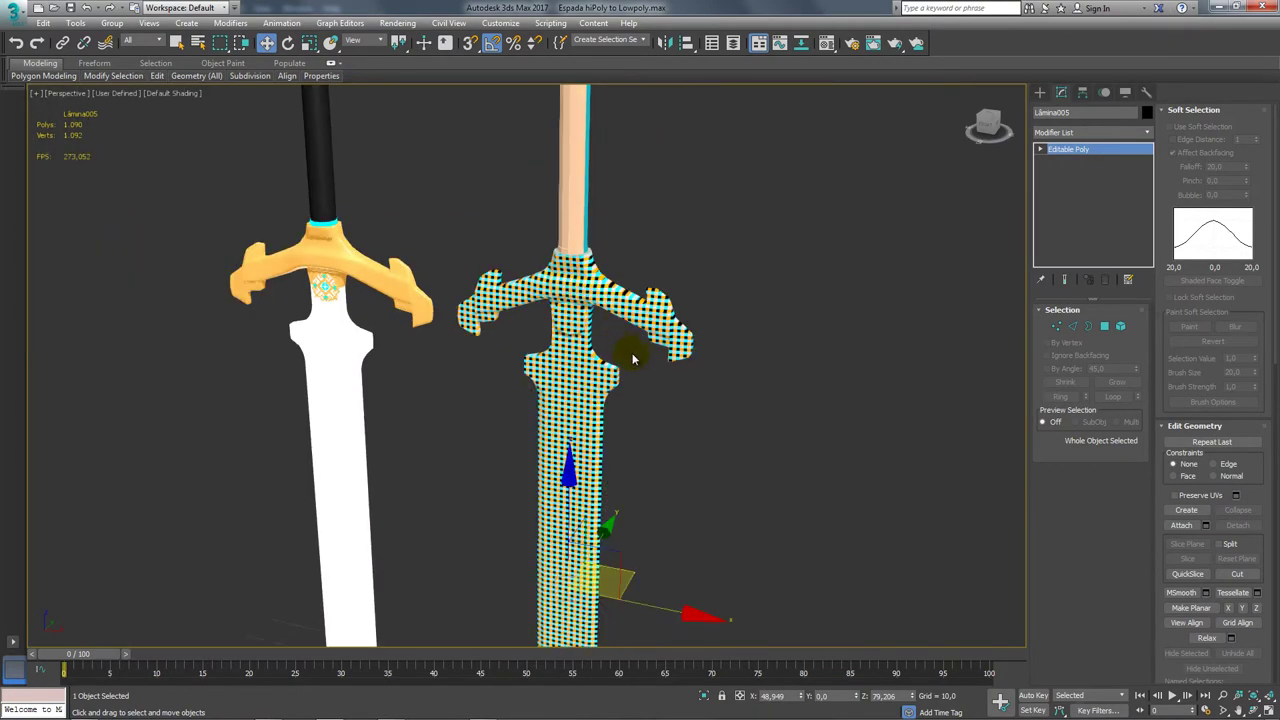
mouse_move(733, 333)
alt+middle_down()
mouse_move(517, 331)
mouse_move(543, 277)
mouse_move(694, 380)
alt+middle_up()
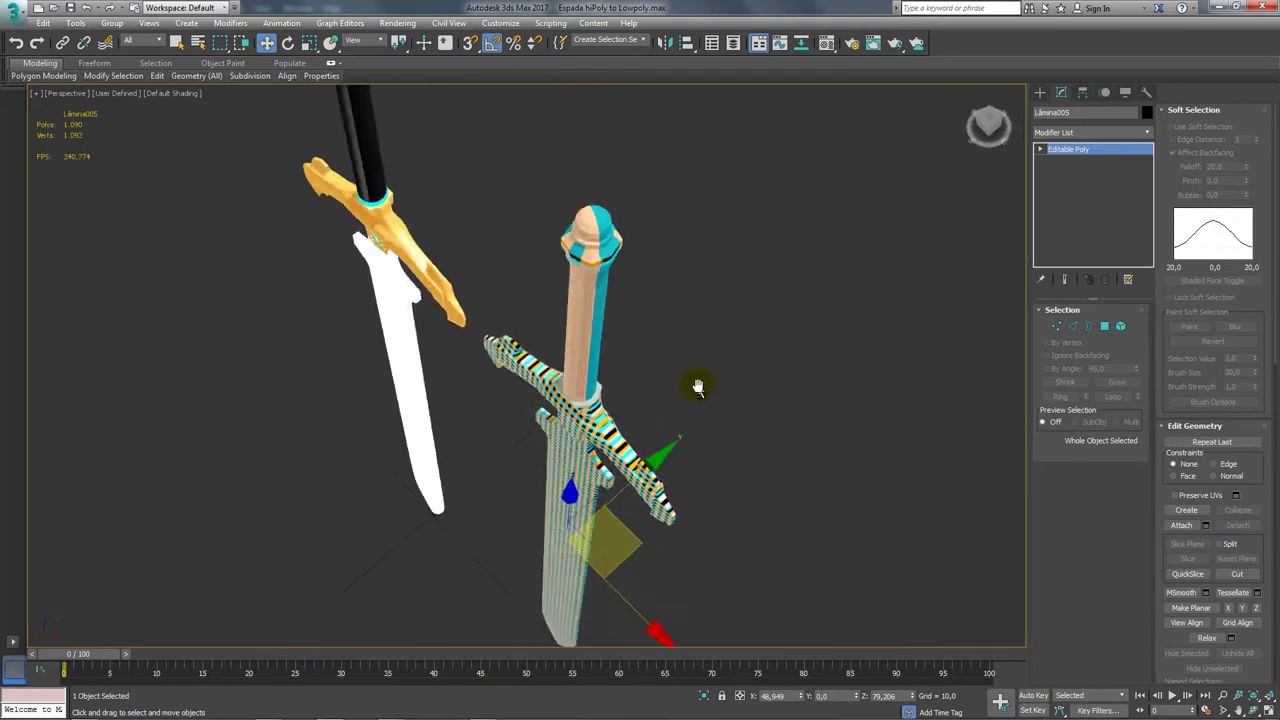
Turn on Edged Faces and scroll the Modifier List down to Unwrap UVW.
key(F4)
click(1147, 133)
drag(1148, 186, 1147, 565)
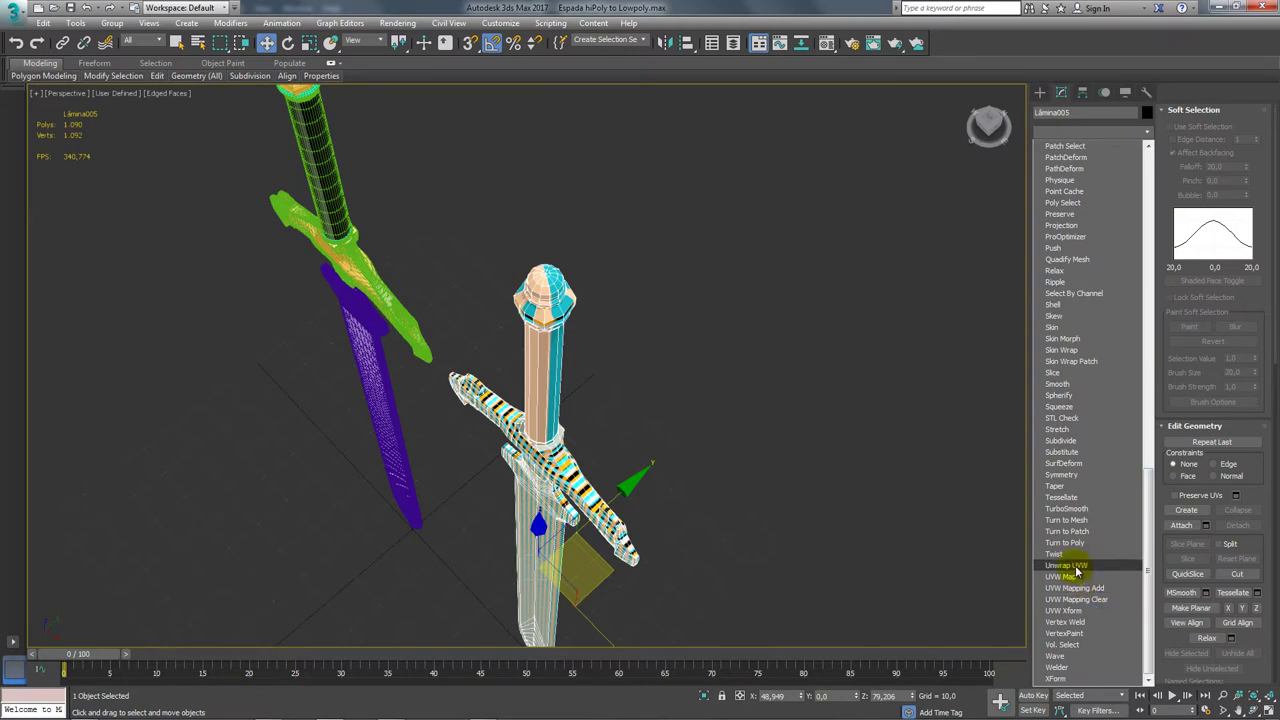
Add an Unwrap UVW modifier to the low-poly sword.
click(1066, 565)
alt+middle_drag(686, 423, 728, 420)
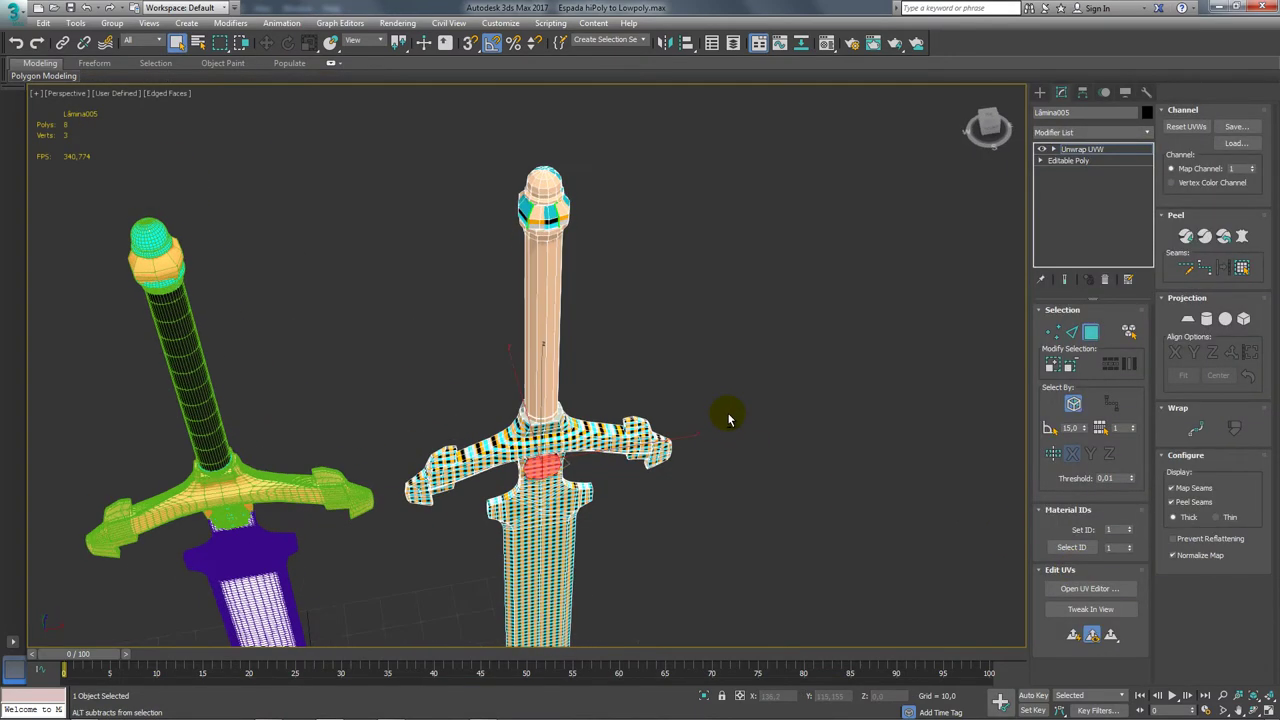
right_click(603, 308)
mouse_move(843, 303)
alt+middle_down()
mouse_move(757, 366)
mouse_move(869, 255)
alt+middle_up()
Marquee-select the sword's faces, then deselect the guard and lower blade, keeping only the handle.
click(869, 256)
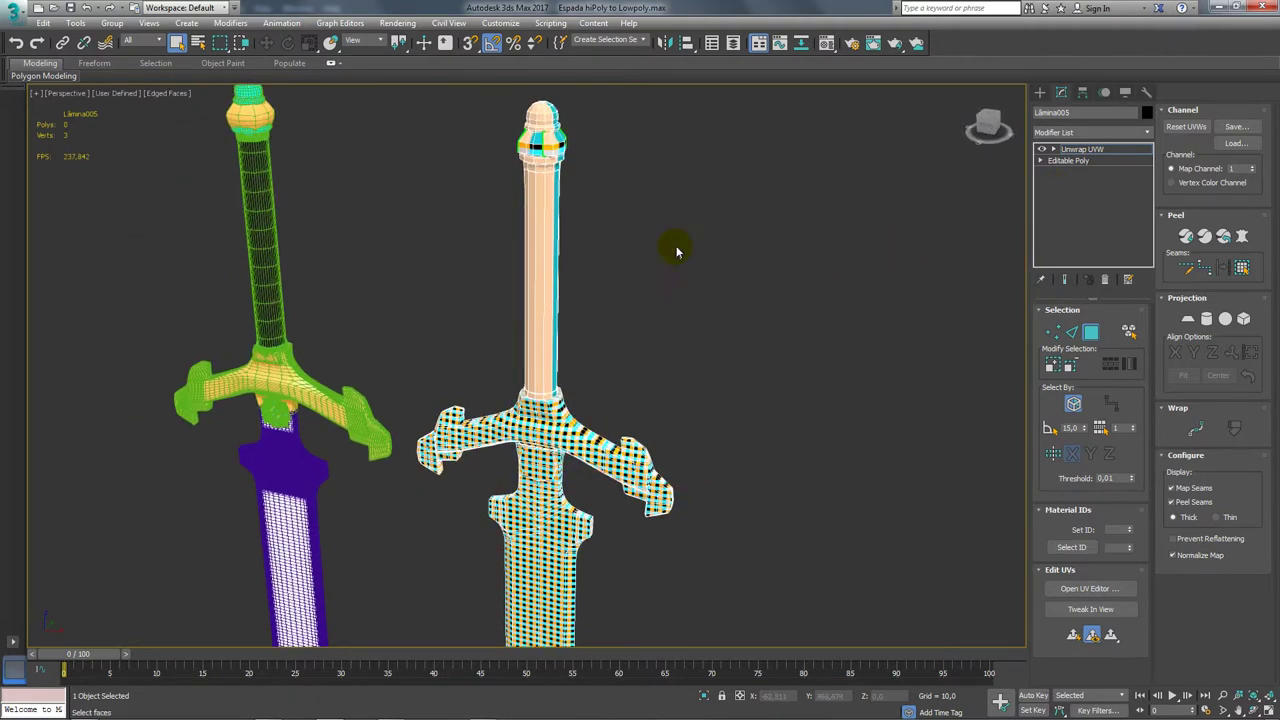
drag(676, 251, 471, 608)
alt+middle_drag(471, 608, 676, 490)
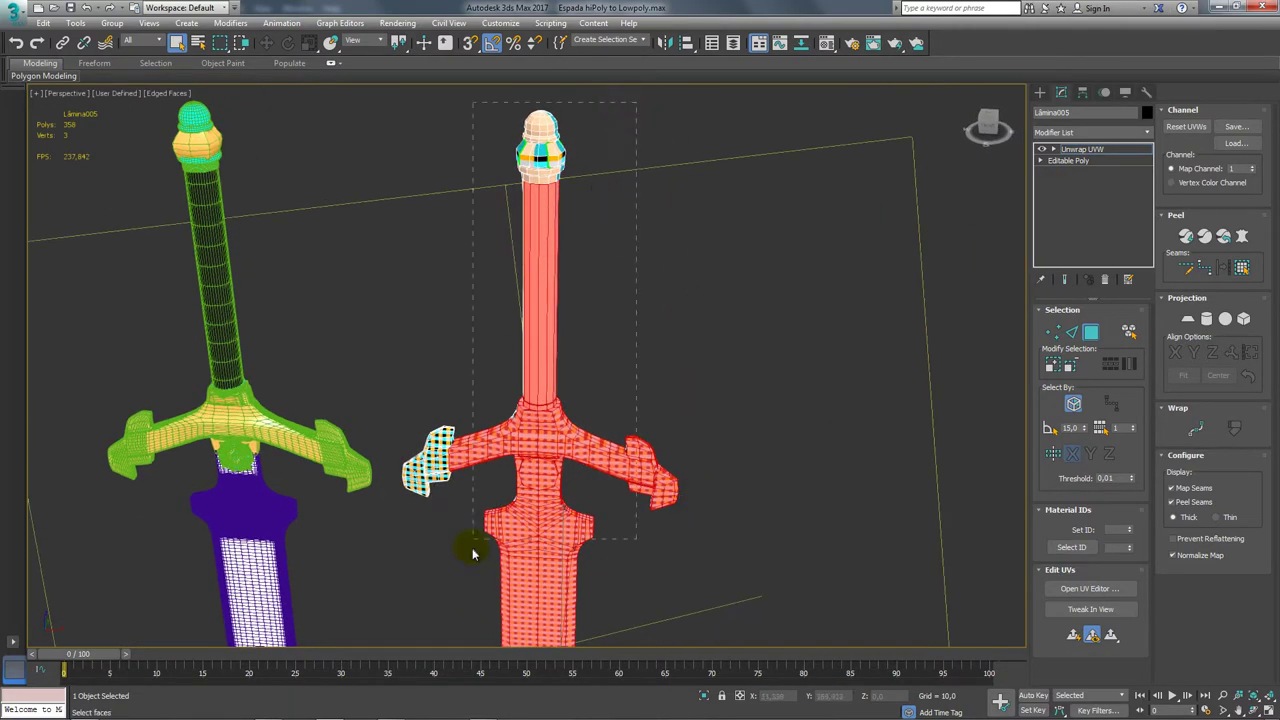
drag(474, 552, 474, 548)
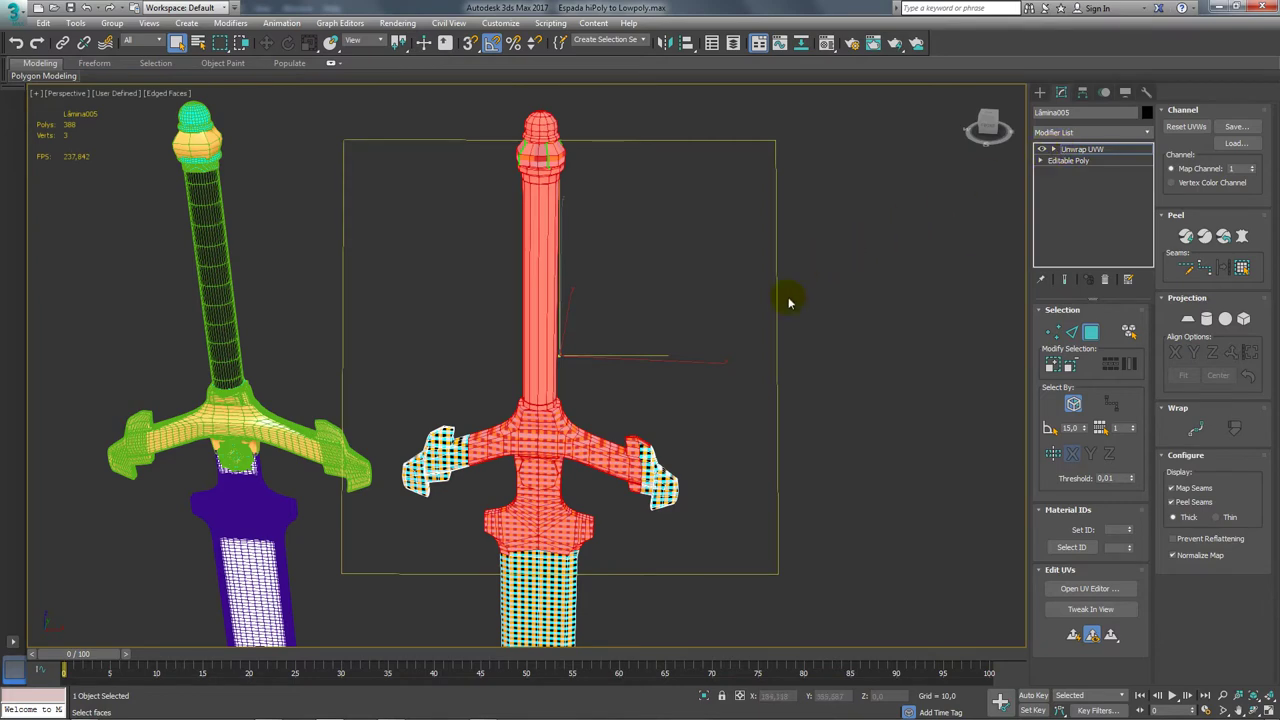
mouse_move(788, 302)
alt+middle_down()
mouse_move(714, 314)
mouse_move(828, 285)
alt+middle_up()
drag(371, 283, 371, 283)
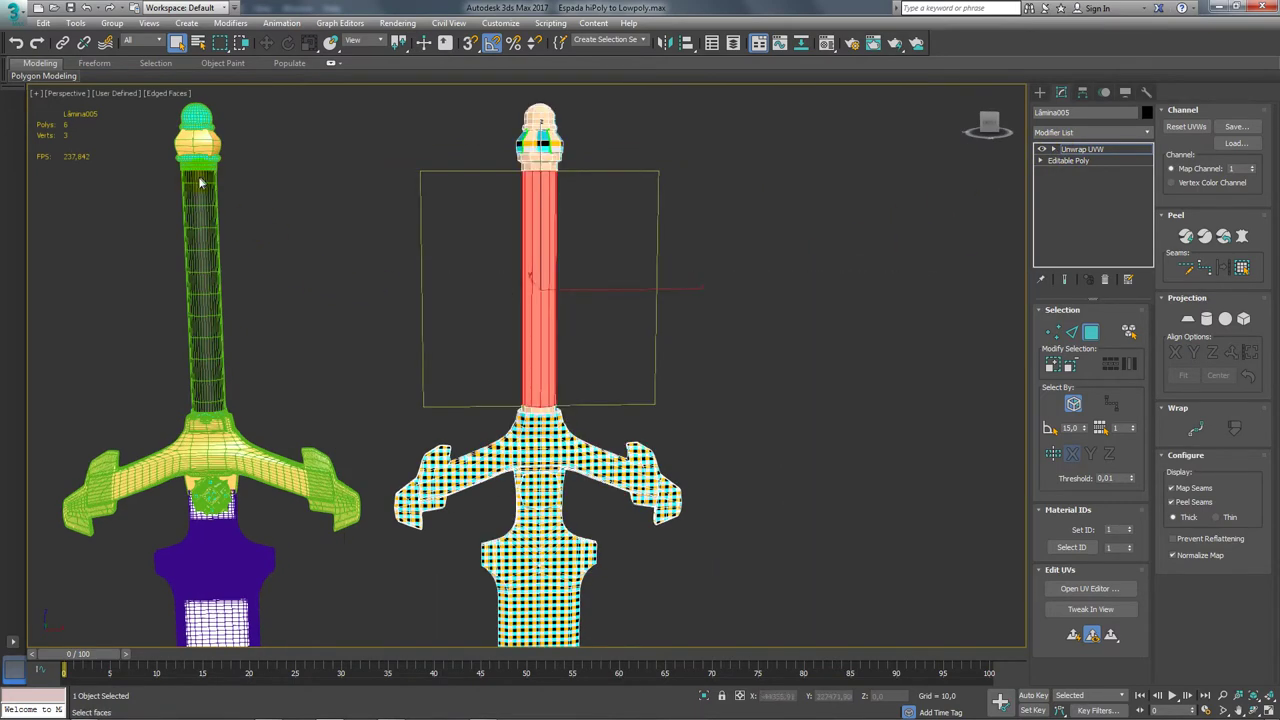
middle_drag(200, 199, 277, 197)
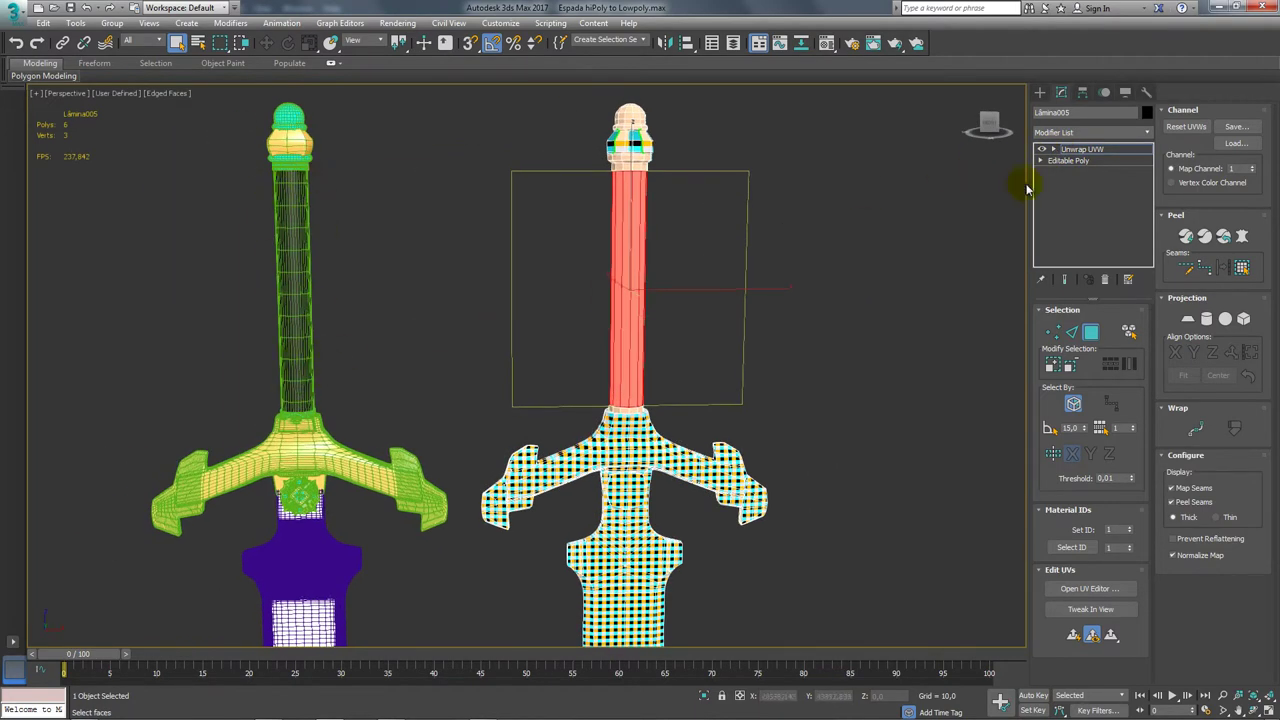
scroll(263, 400, down, 1)
scroll(437, 486, up, 4)
scroll(437, 429, up, 1)
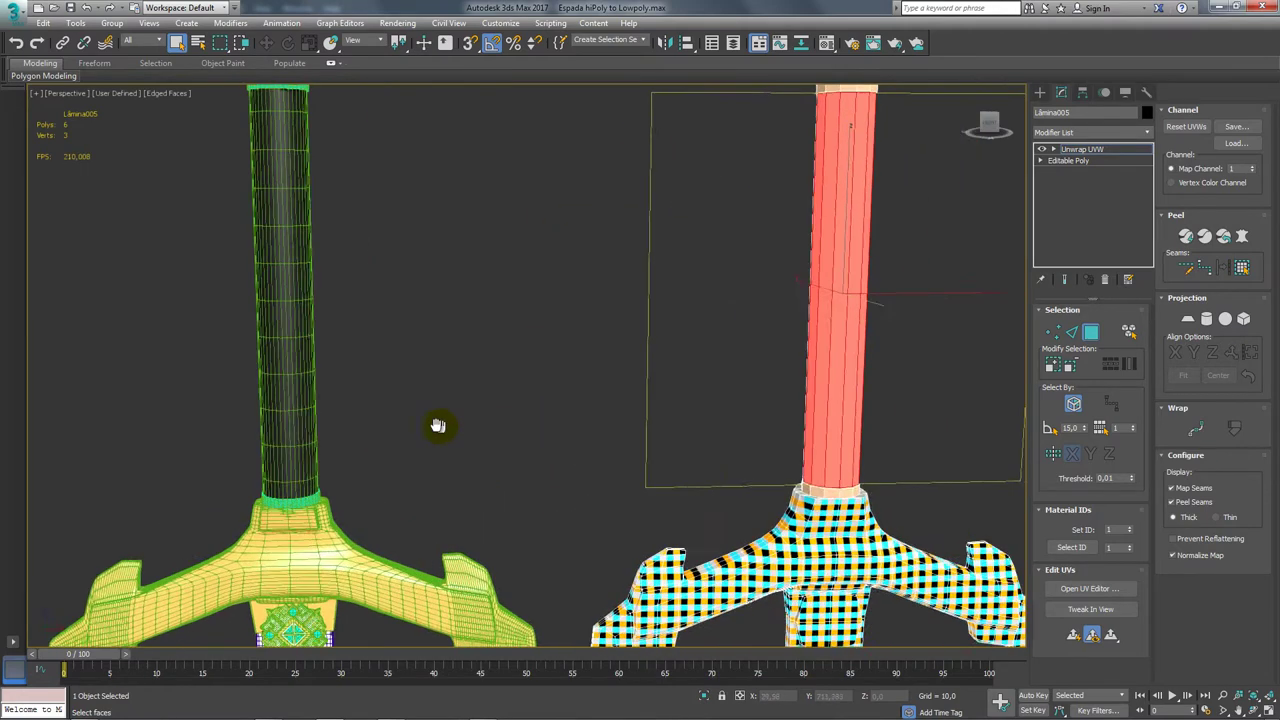
scroll(437, 429, down, 3)
Leave face selection and move the low-poly sword with the Move tool.
click(1097, 150)
scroll(686, 391, down, 3)
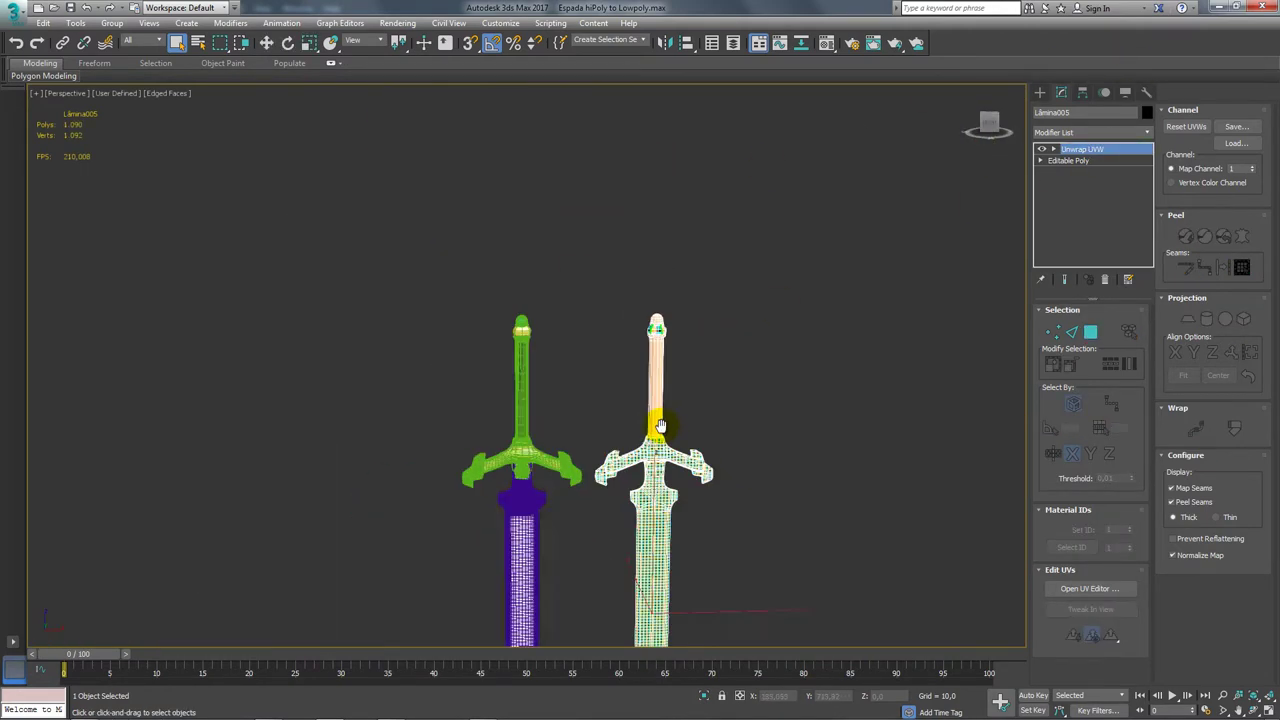
scroll(657, 428, down, 2)
key(w)
drag(722, 511, 678, 508)
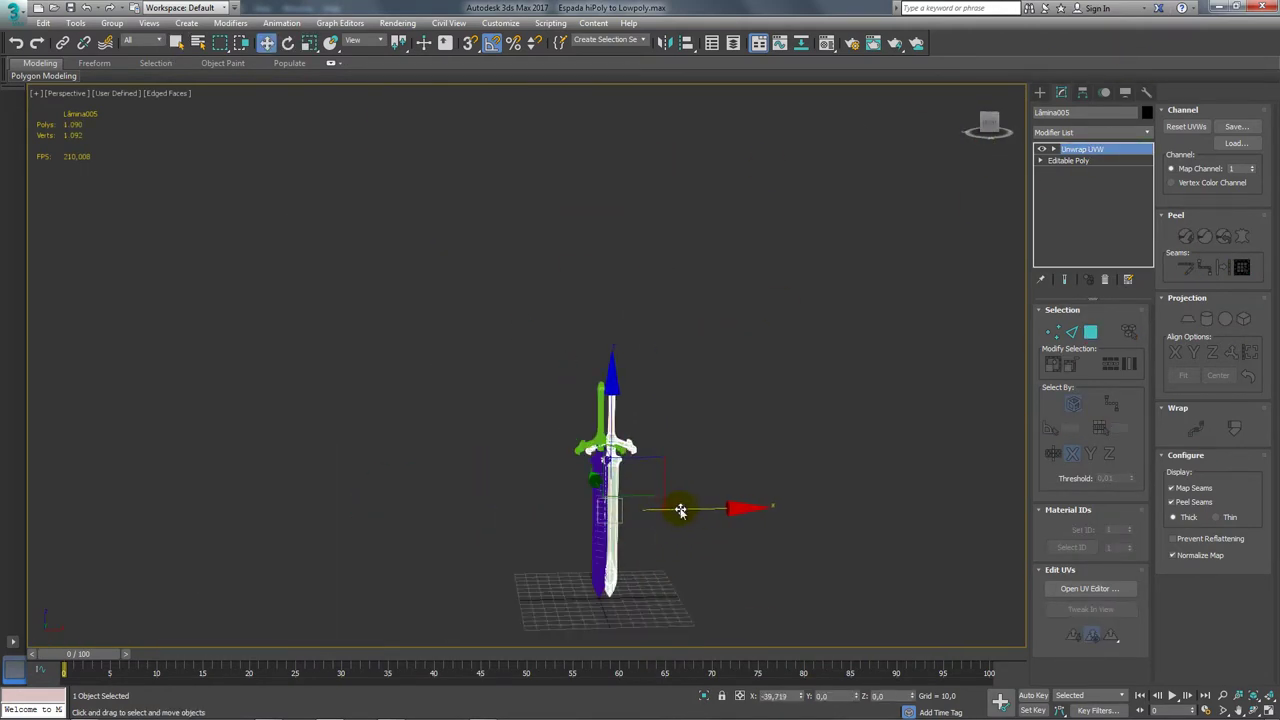
scroll(640, 540, up, 3)
scroll(709, 356, up, 5)
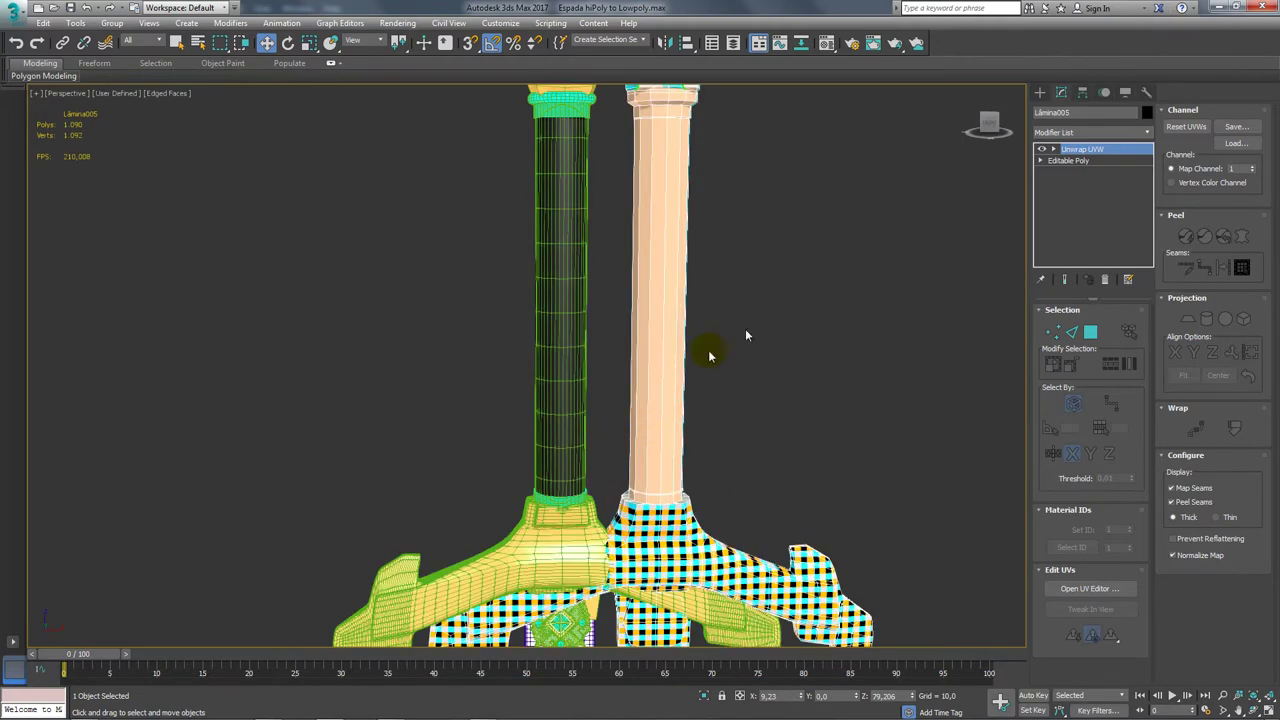
Back in Face mode, add the handle's front faces to the selection from a side view.
click(1091, 333)
mouse_move(420, 357)
alt+middle_down()
mouse_move(651, 354)
mouse_move(508, 357)
alt+middle_up()
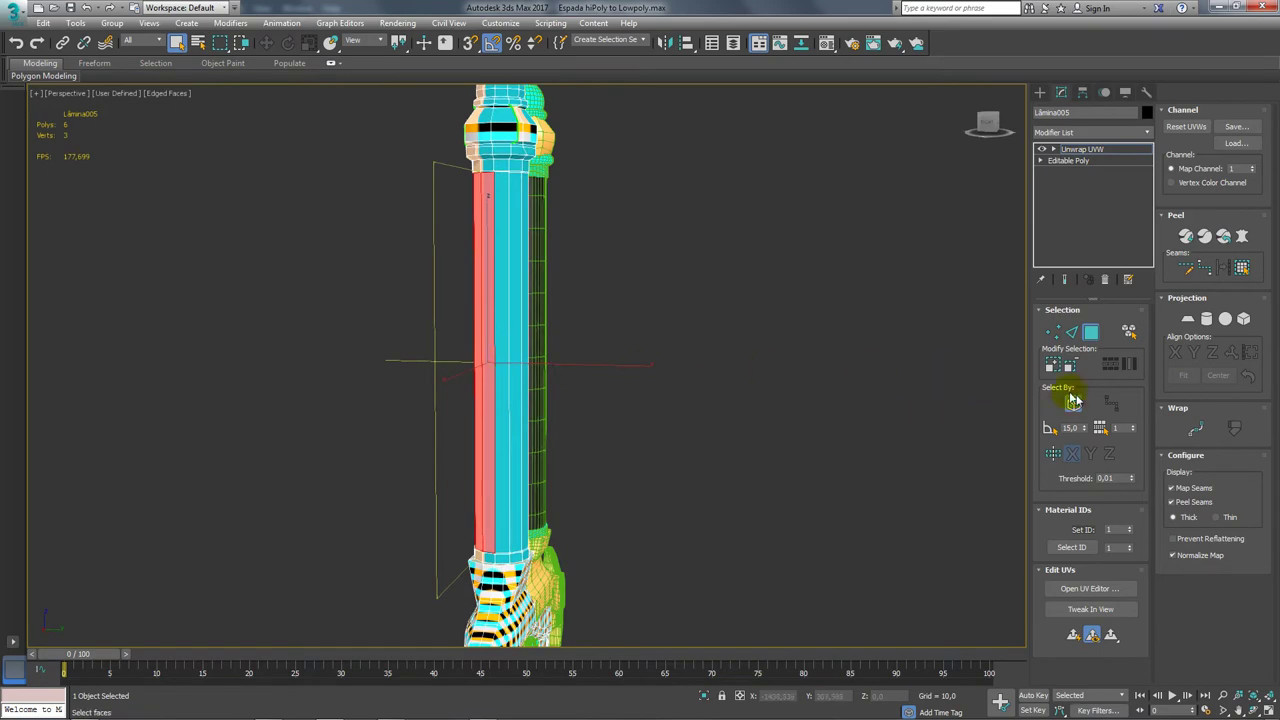
ctrl+click(520, 453)
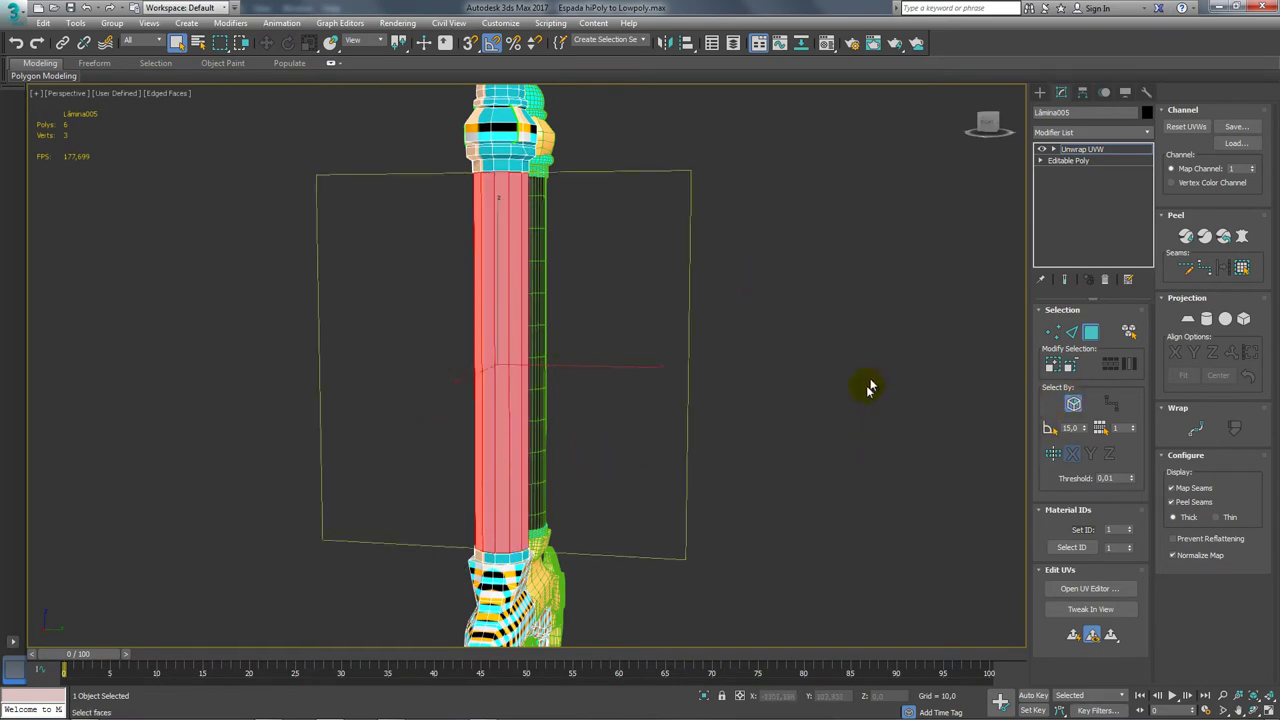
mouse_move(749, 367)
alt+middle_down()
mouse_move(723, 366)
mouse_move(714, 337)
mouse_move(574, 429)
alt+middle_up()
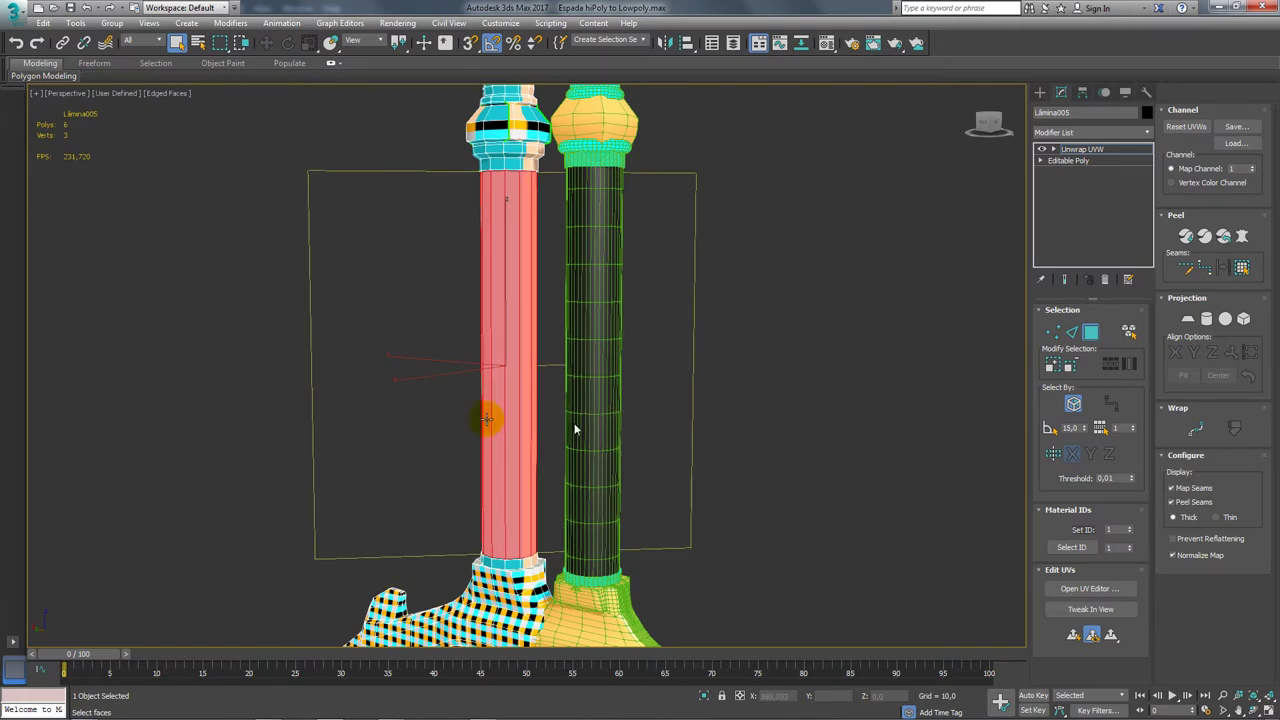
click(1075, 405)
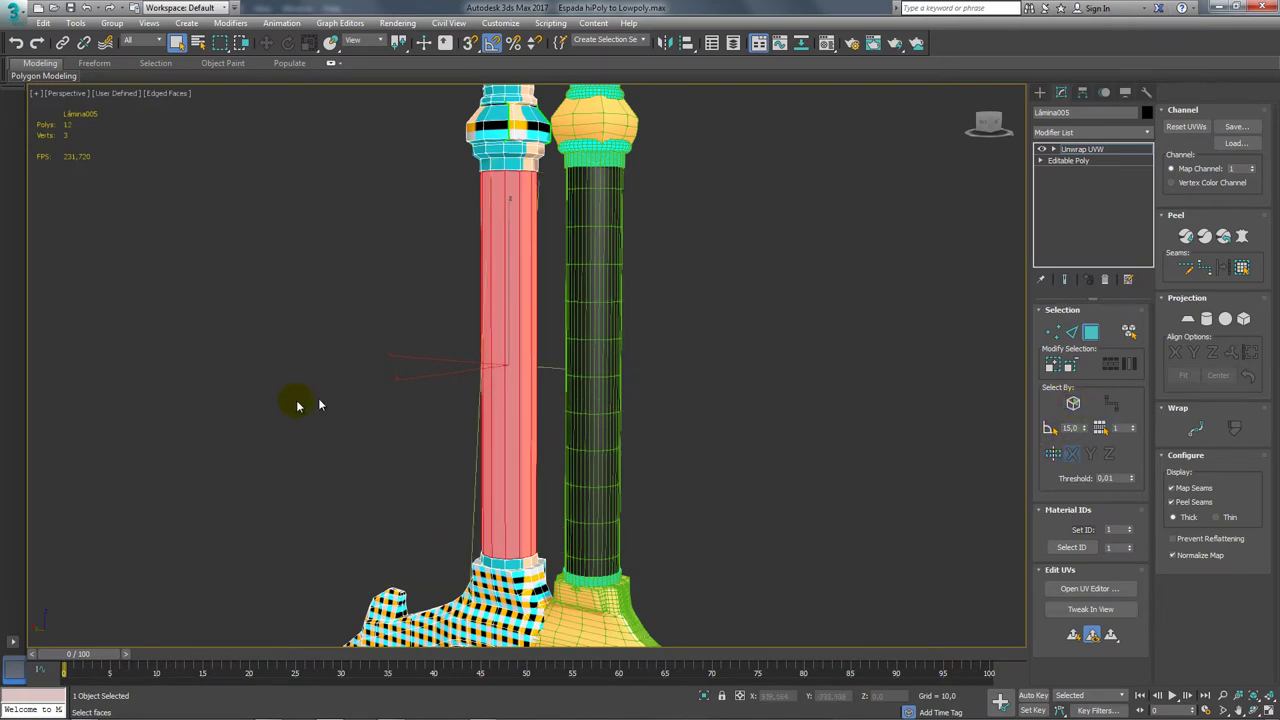
mouse_move(294, 403)
alt+middle_down()
mouse_move(543, 409)
mouse_move(493, 418)
mouse_move(375, 404)
alt+middle_up()
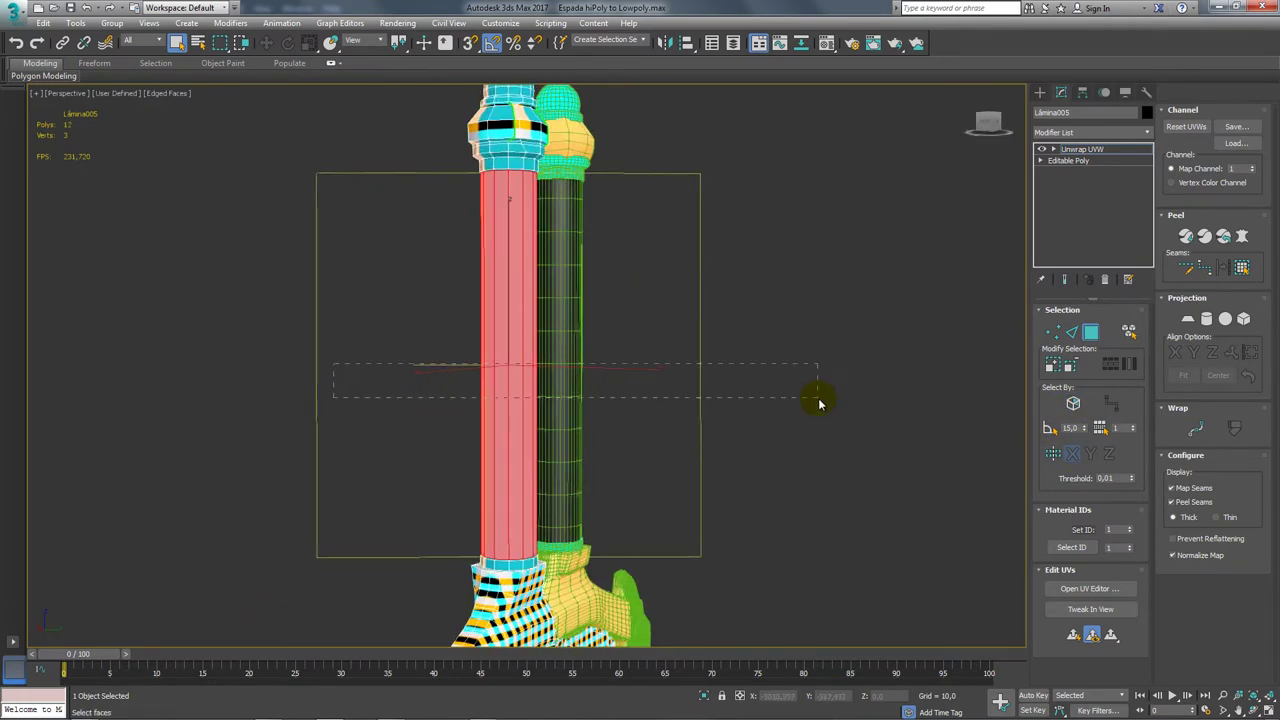
mouse_move(680, 366)
alt+middle_down()
mouse_move(486, 371)
mouse_move(551, 371)
mouse_move(397, 330)
alt+middle_up()
alt+middle_drag(632, 347, 848, 309)
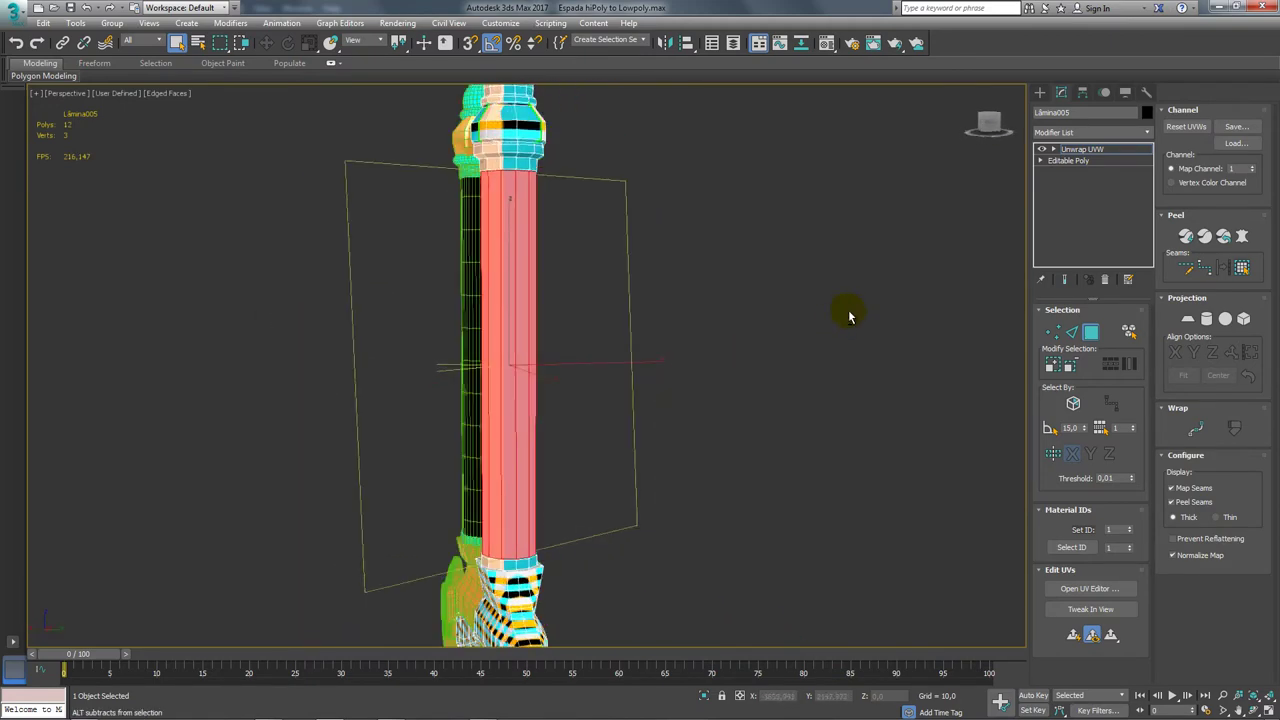
click(1092, 150)
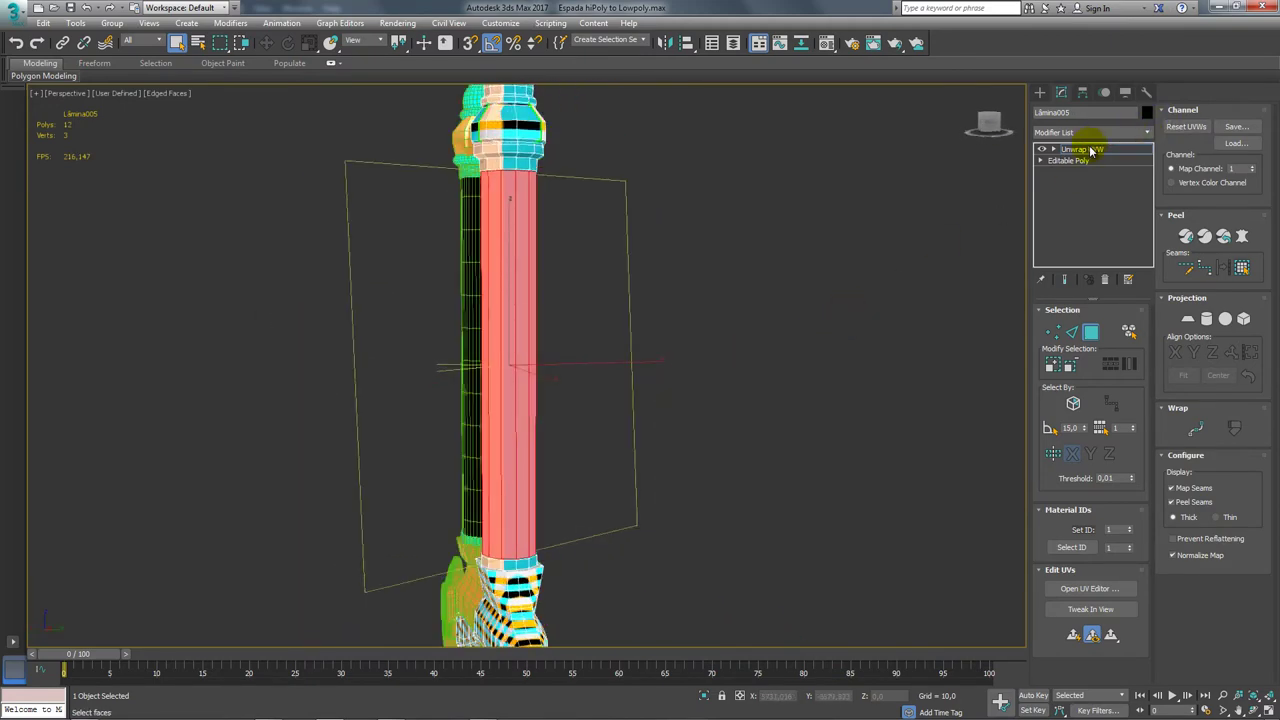
Open the Edit UVWs editor and select the sword's whole UV layout.
click(1090, 589)
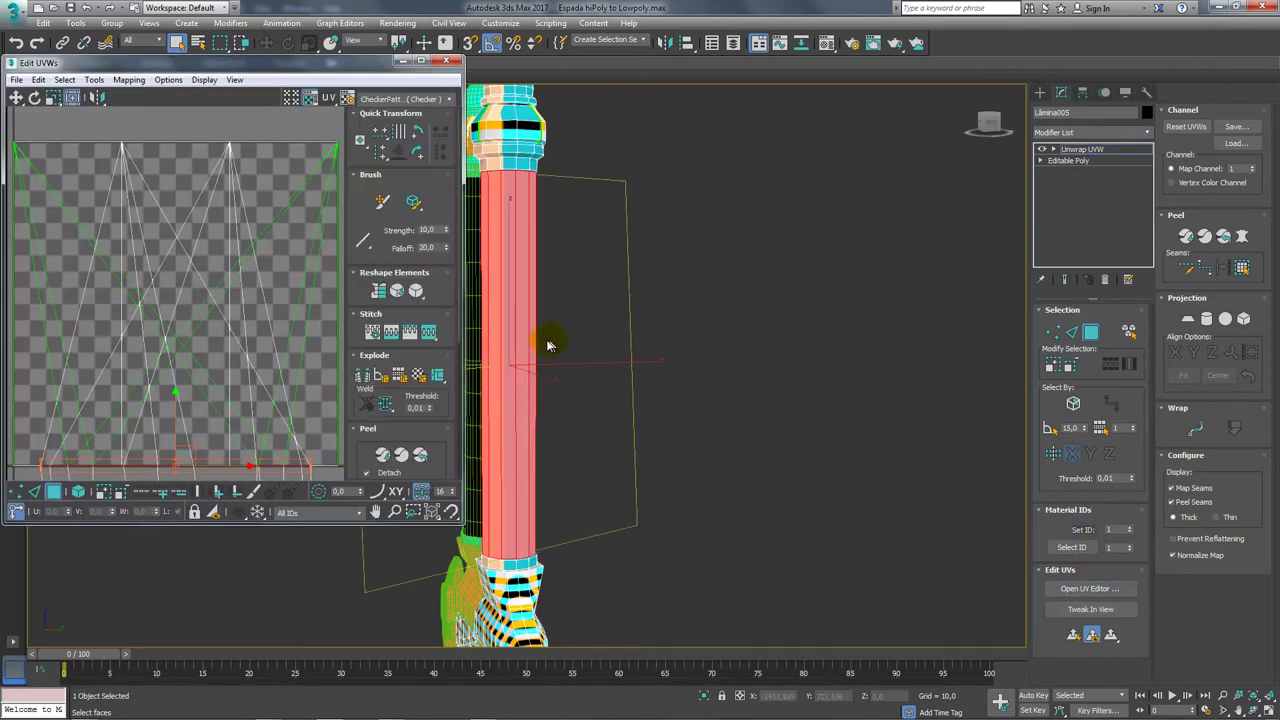
scroll(189, 323, up, 5)
scroll(189, 323, down, 5)
scroll(200, 343, up, 3)
scroll(219, 362, down, 4)
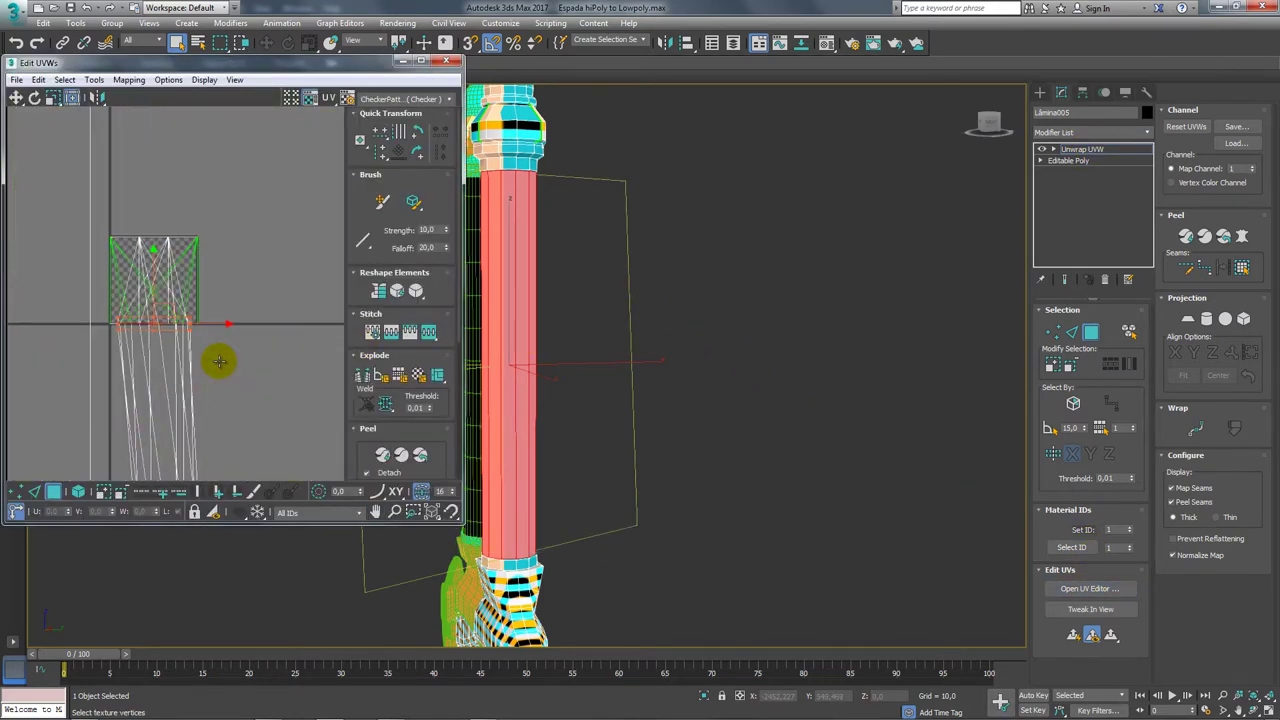
scroll(219, 362, up, 3)
scroll(197, 337, down, 2)
scroll(251, 314, down, 3)
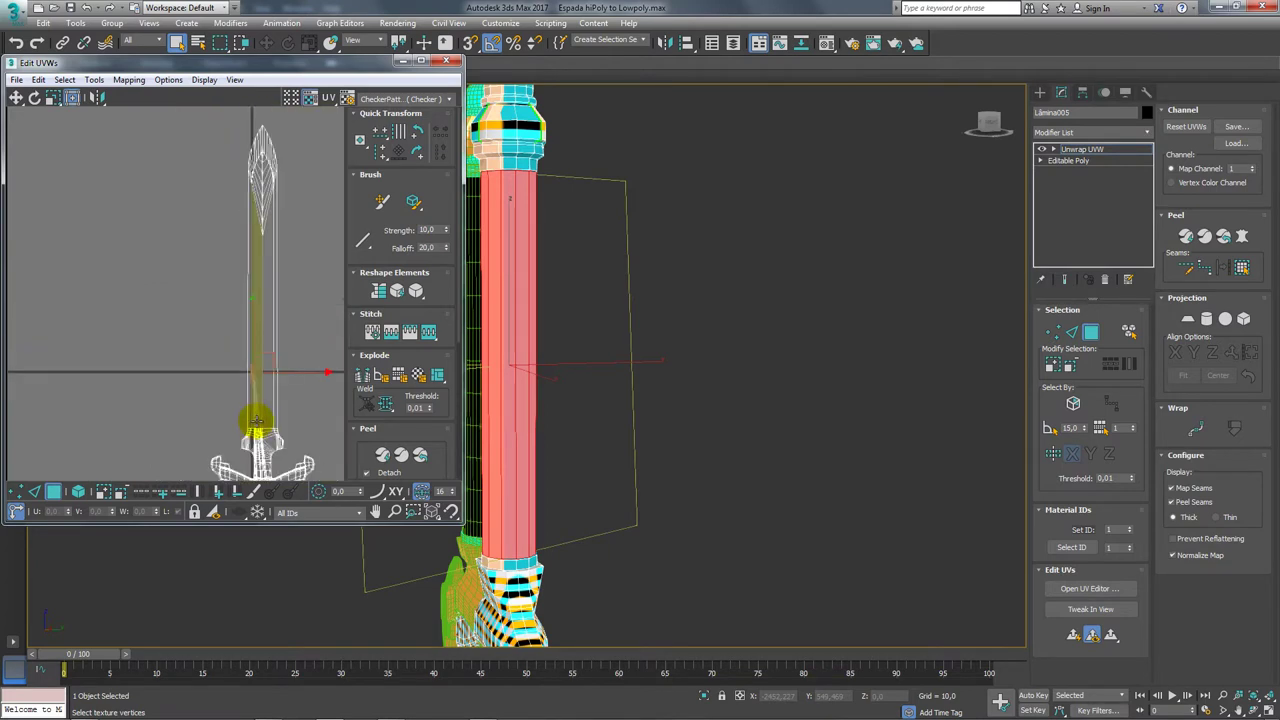
scroll(243, 429, down, 3)
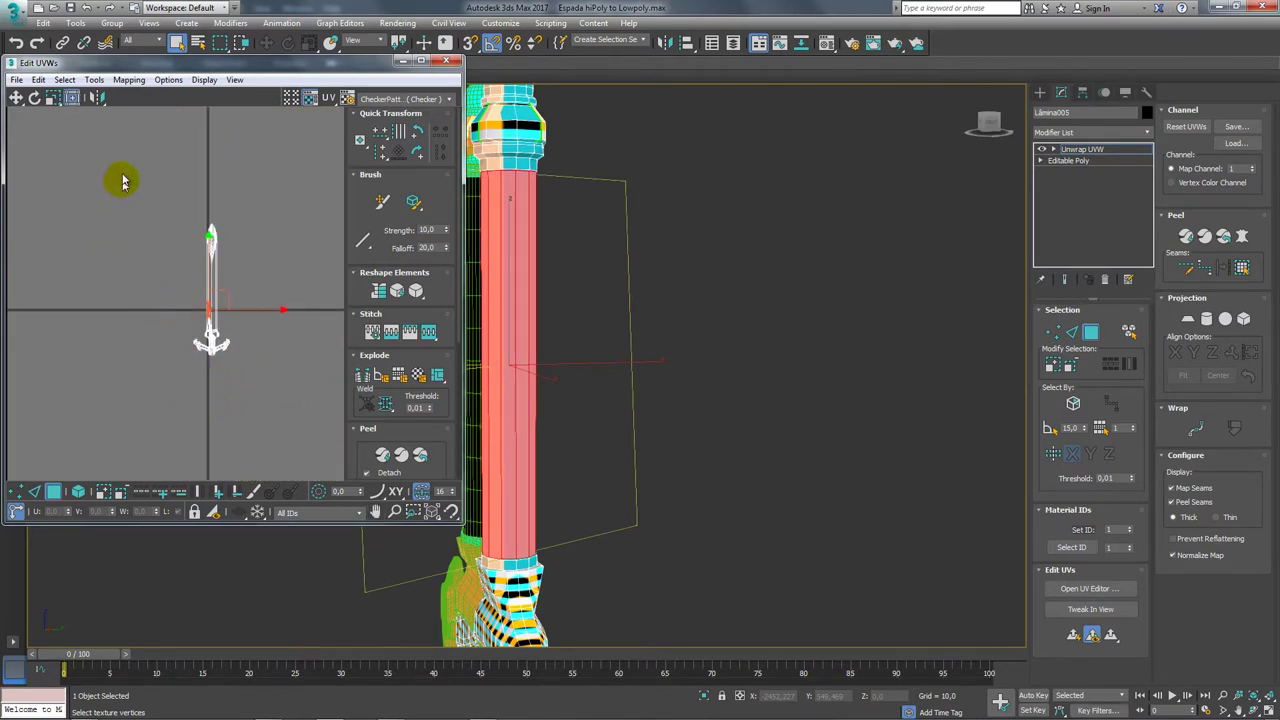
drag(118, 163, 271, 400)
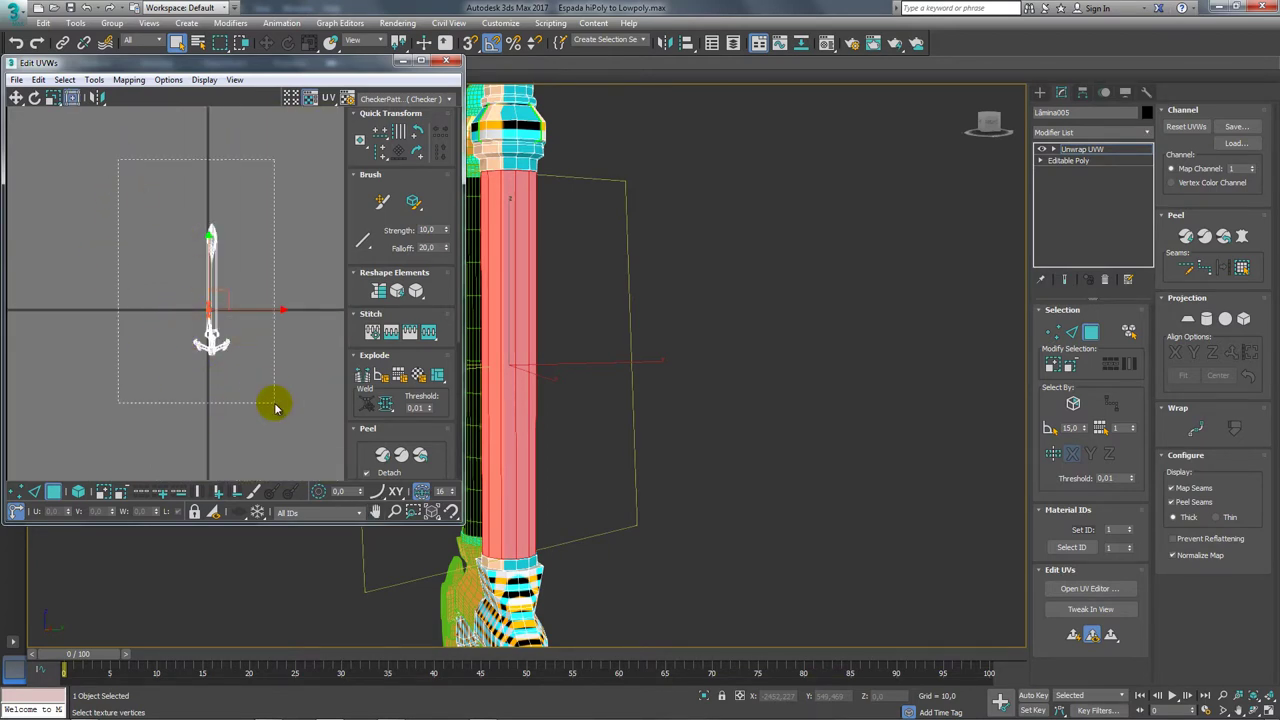
Apply a planar map to the selected faces and frame the red shell over the checker tile.
mouse_move(682, 326)
middle_down()
mouse_move(826, 328)
mouse_move(903, 354)
middle_up()
scroll(800, 330, down, 3)
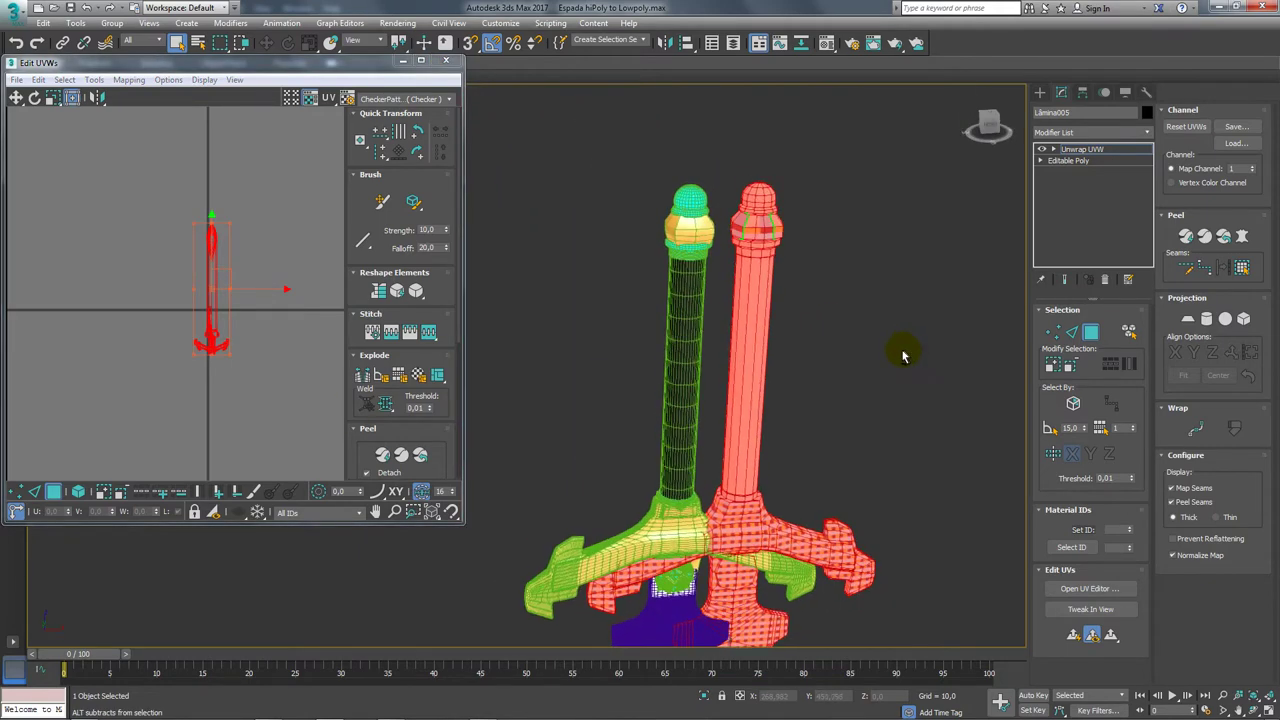
scroll(871, 277, up, 3)
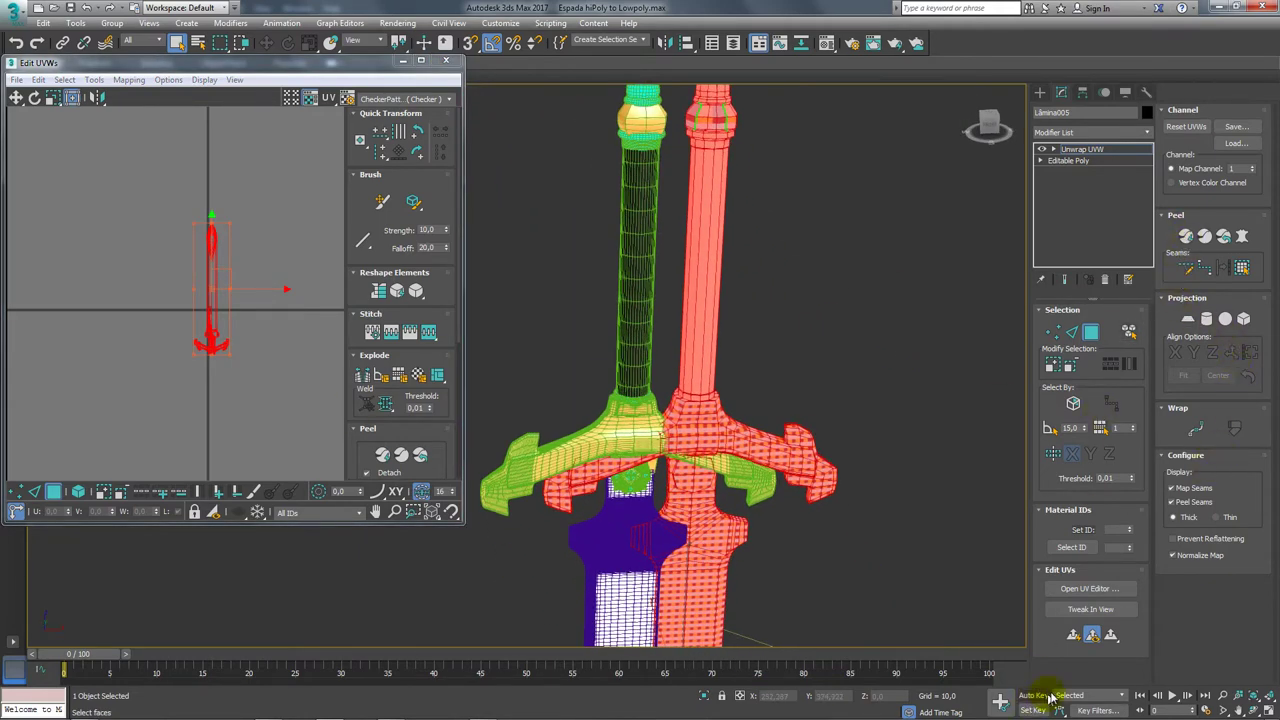
click(1073, 636)
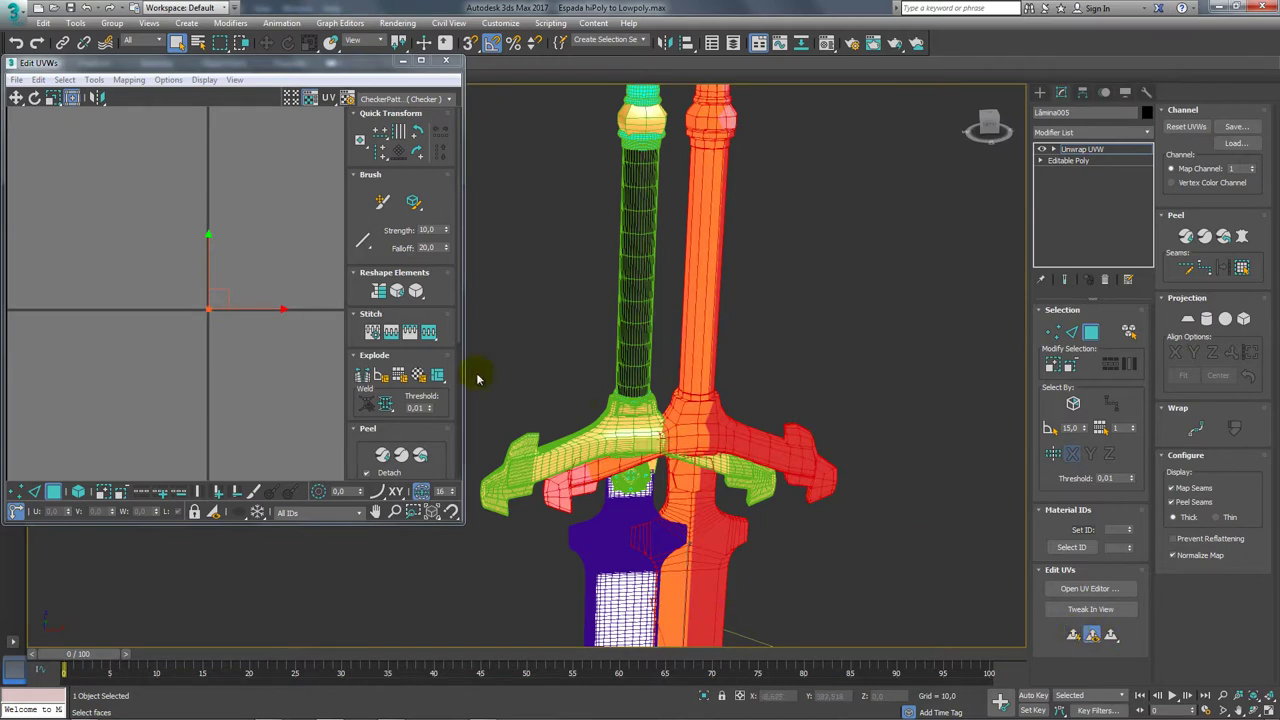
middle_drag(126, 257, 229, 331)
scroll(229, 331, up, 3)
scroll(193, 338, up, 3)
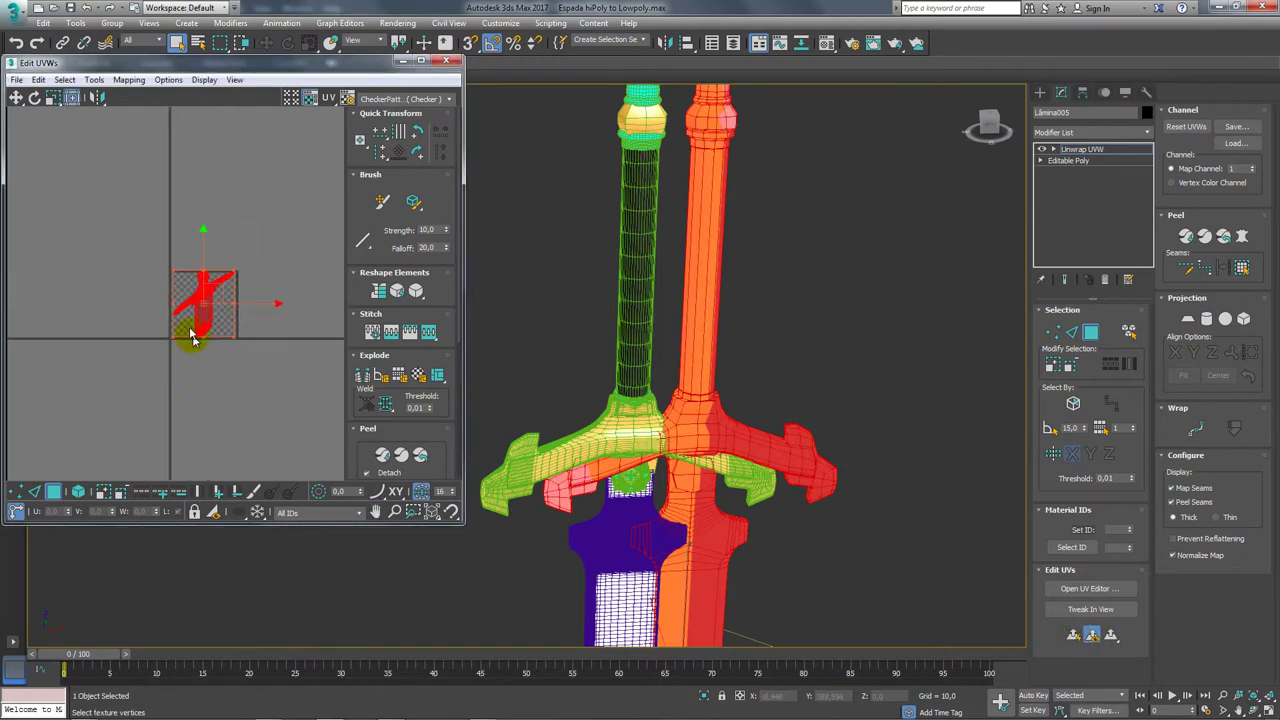
scroll(193, 338, up, 3)
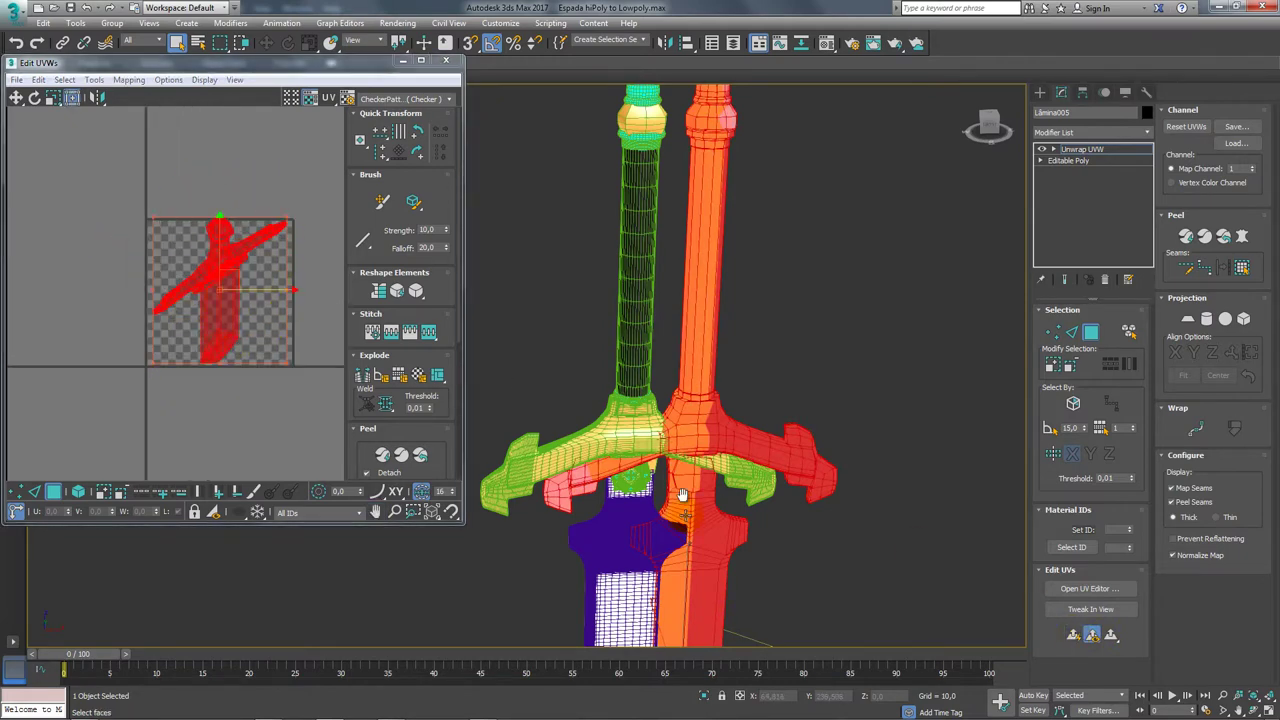
middle_drag(681, 495, 690, 395)
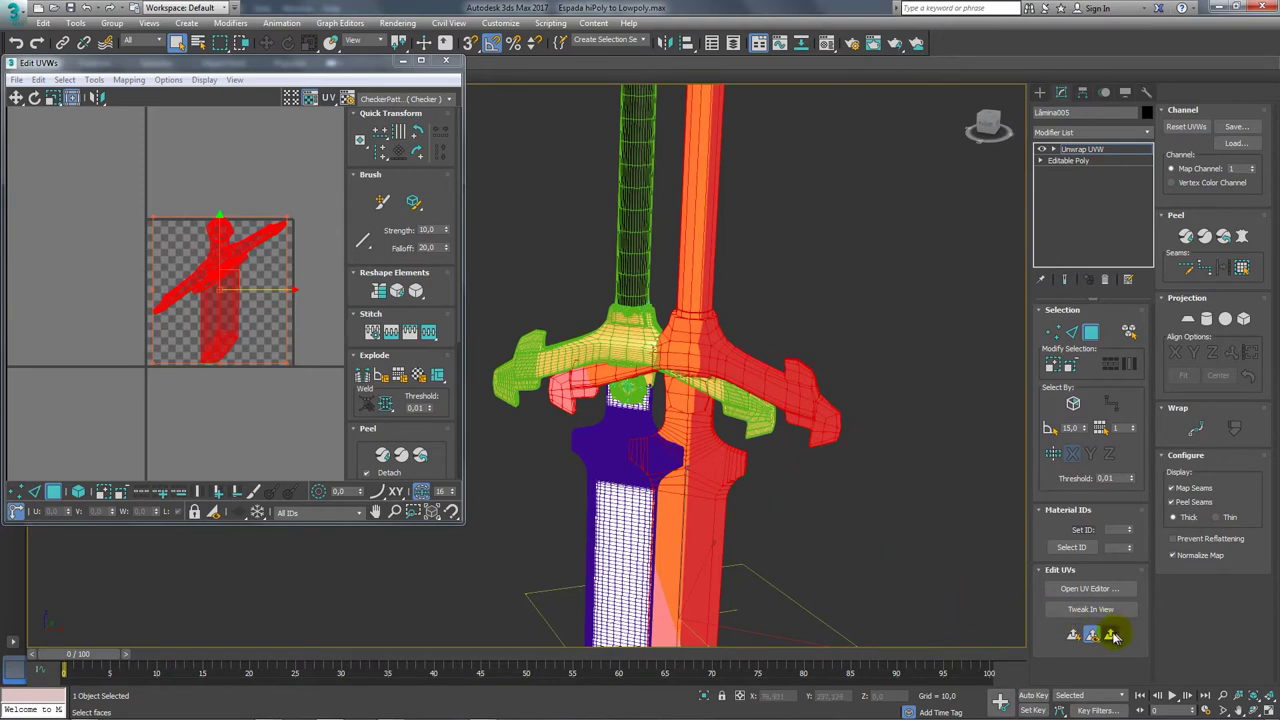
middle_drag(867, 543, 817, 510)
scroll(861, 537, down, 5)
Apply Quick Planar Map to lay the sword UVs out vertically and shift the island left.
click(1110, 637)
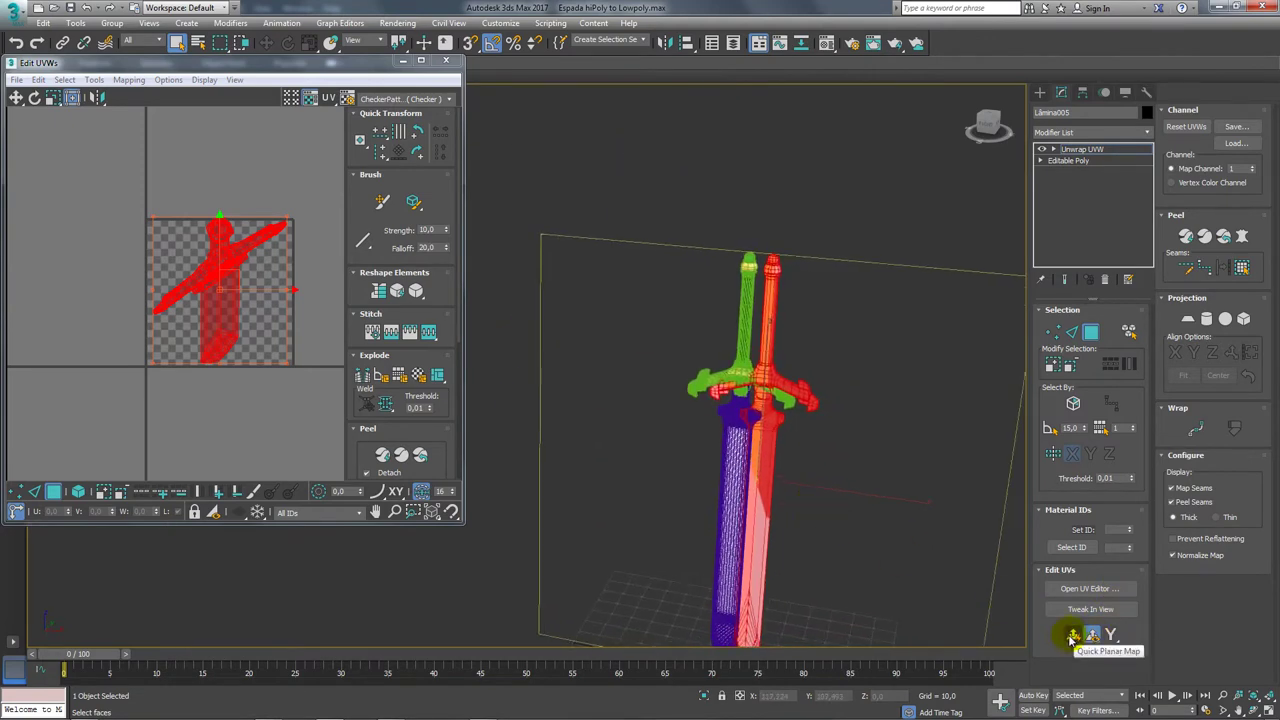
scroll(230, 280, up, 3)
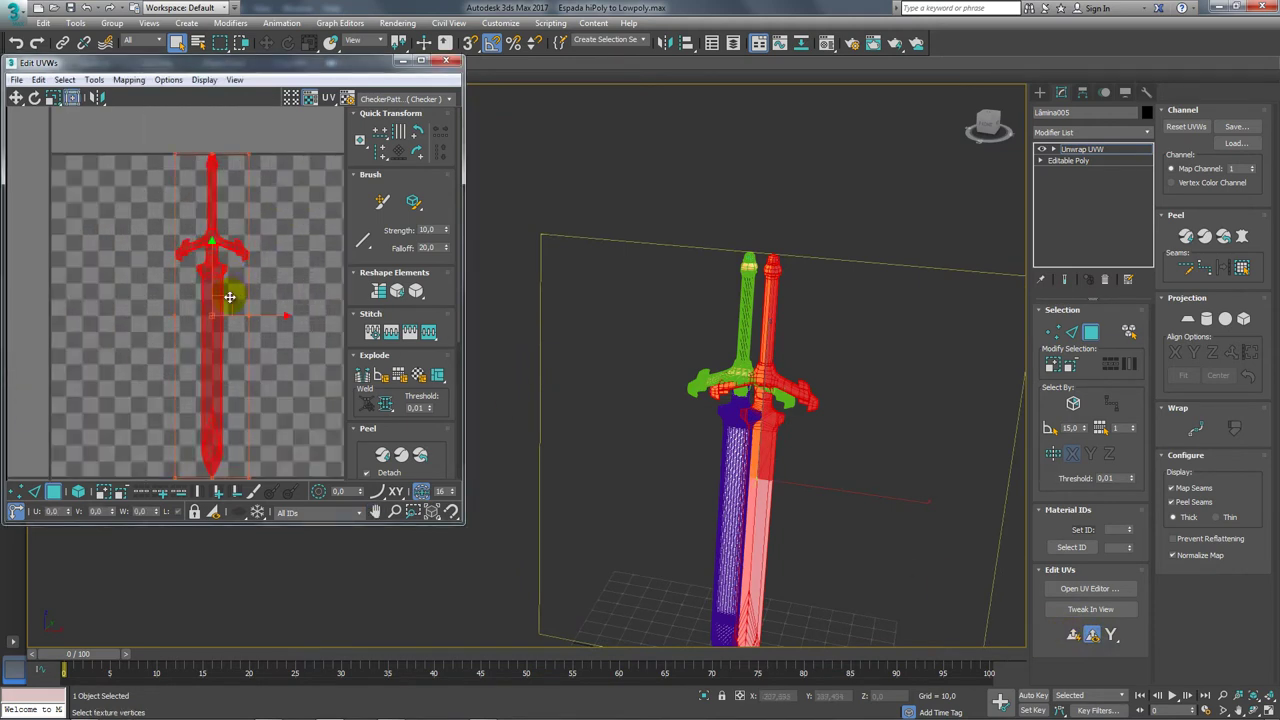
drag(229, 297, 114, 300)
scroll(805, 407, up, 2)
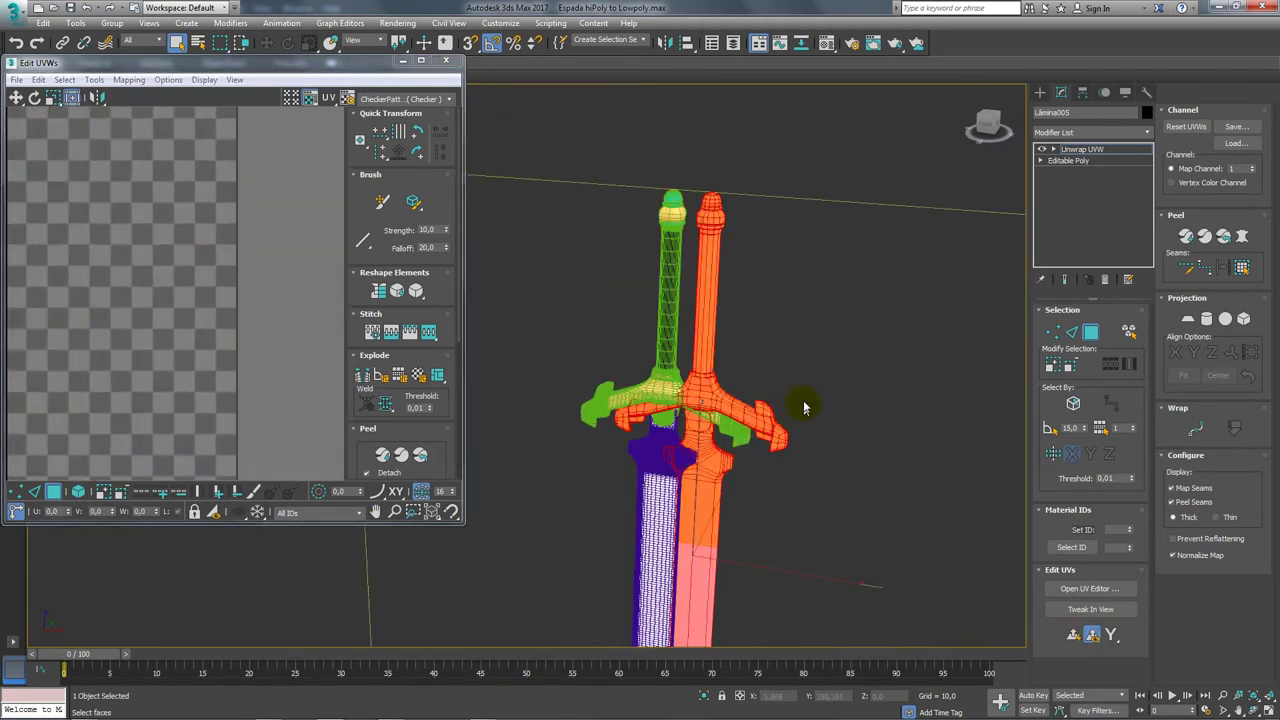
middle_drag(805, 407, 617, 366)
middle_drag(323, 317, 174, 273)
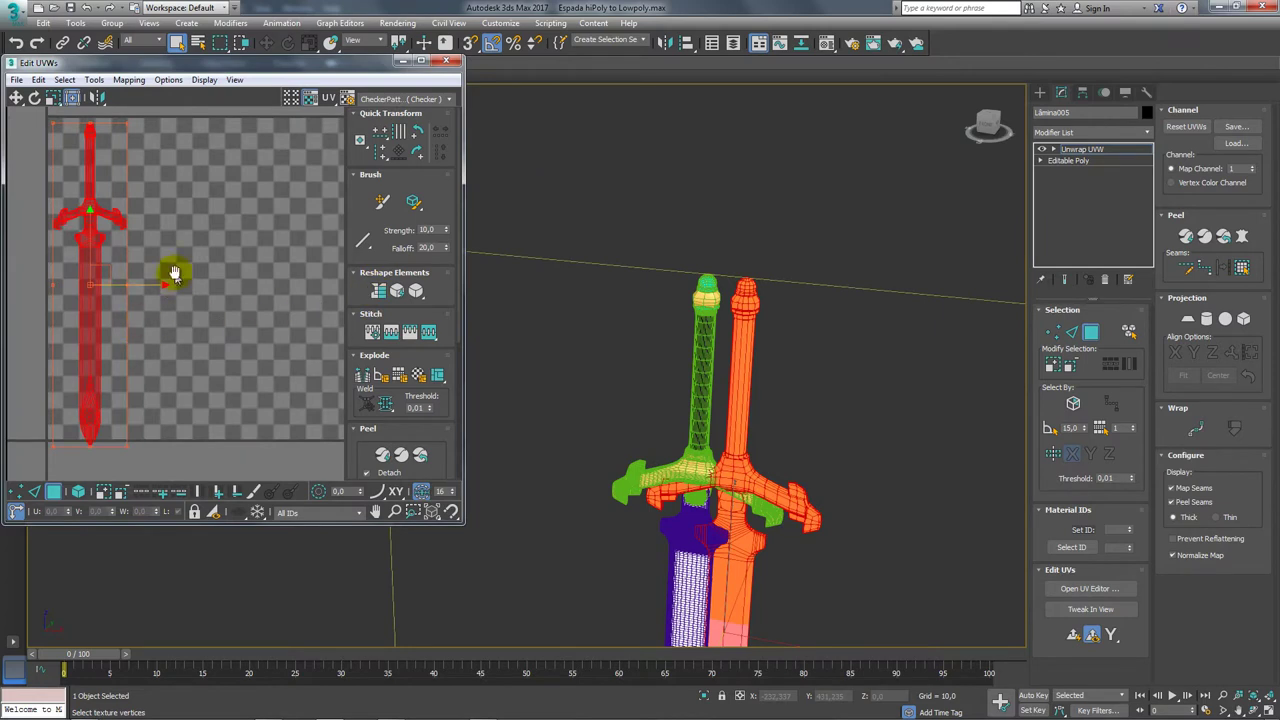
scroll(174, 273, up, 2)
scroll(120, 249, up, 2)
Detach the grip faces with Detach Edge Verts and move that island above the tile.
click(280, 316)
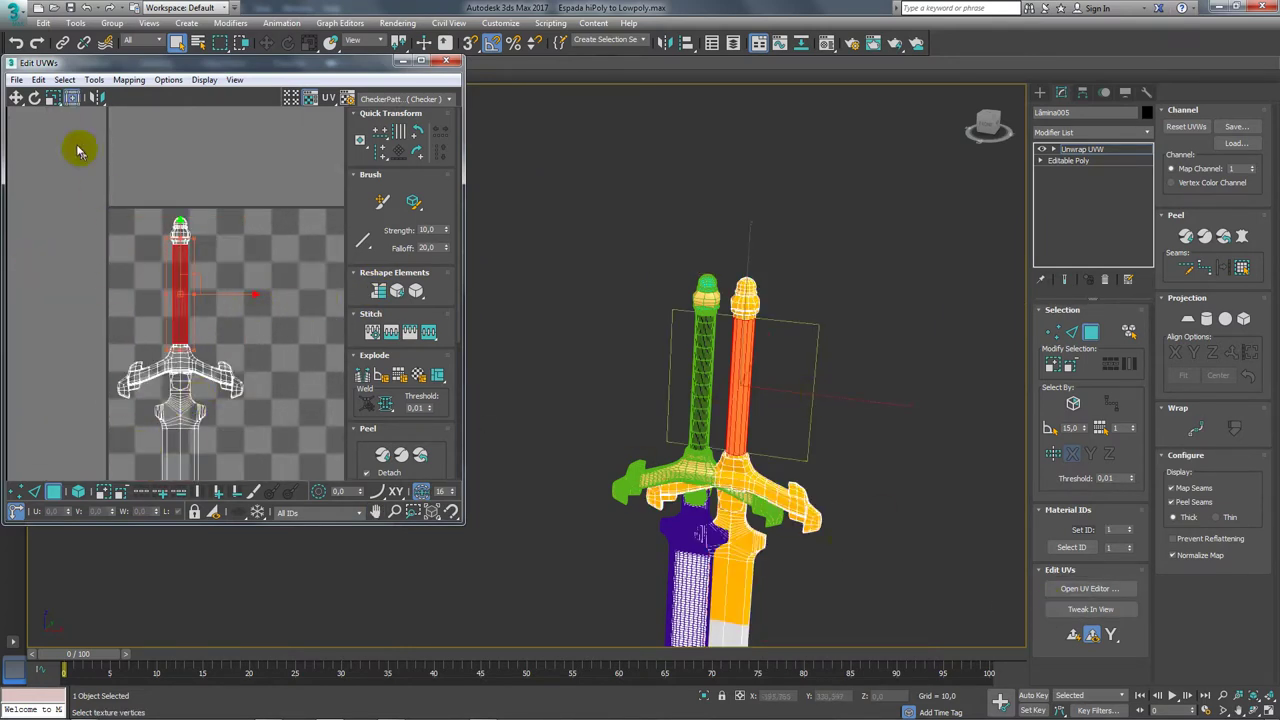
click(93, 79)
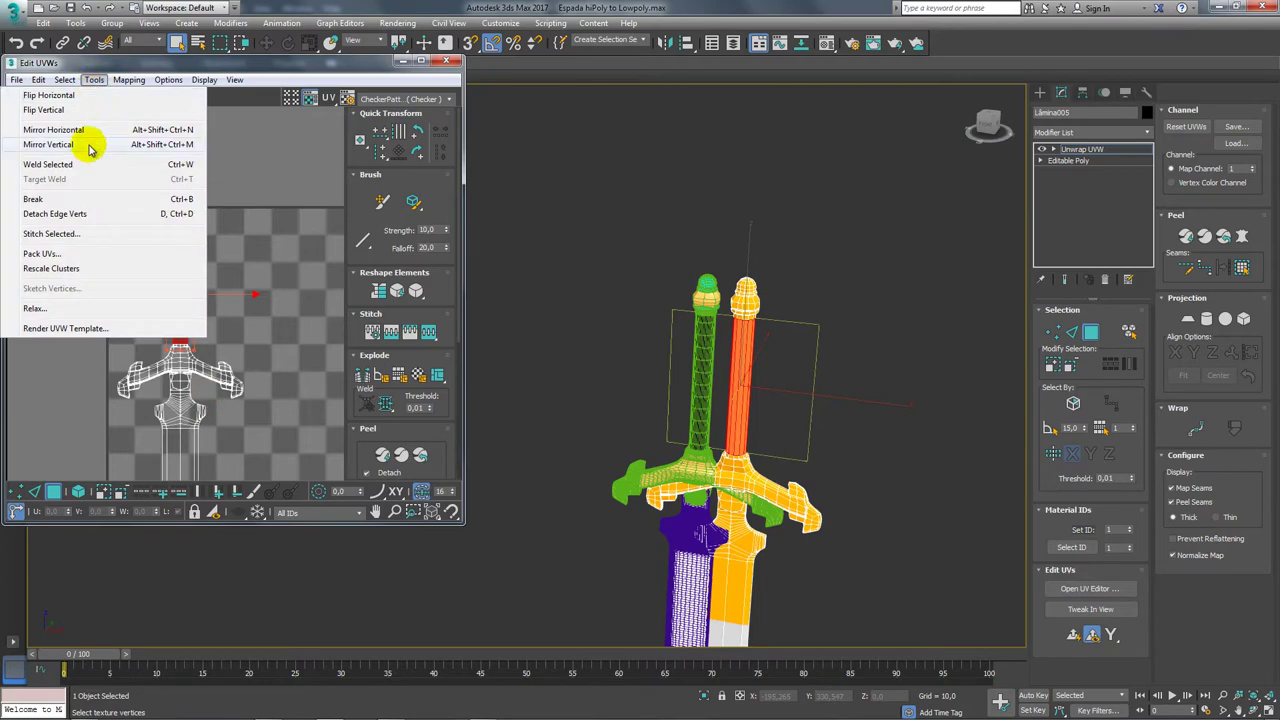
click(63, 213)
drag(276, 268, 262, 215)
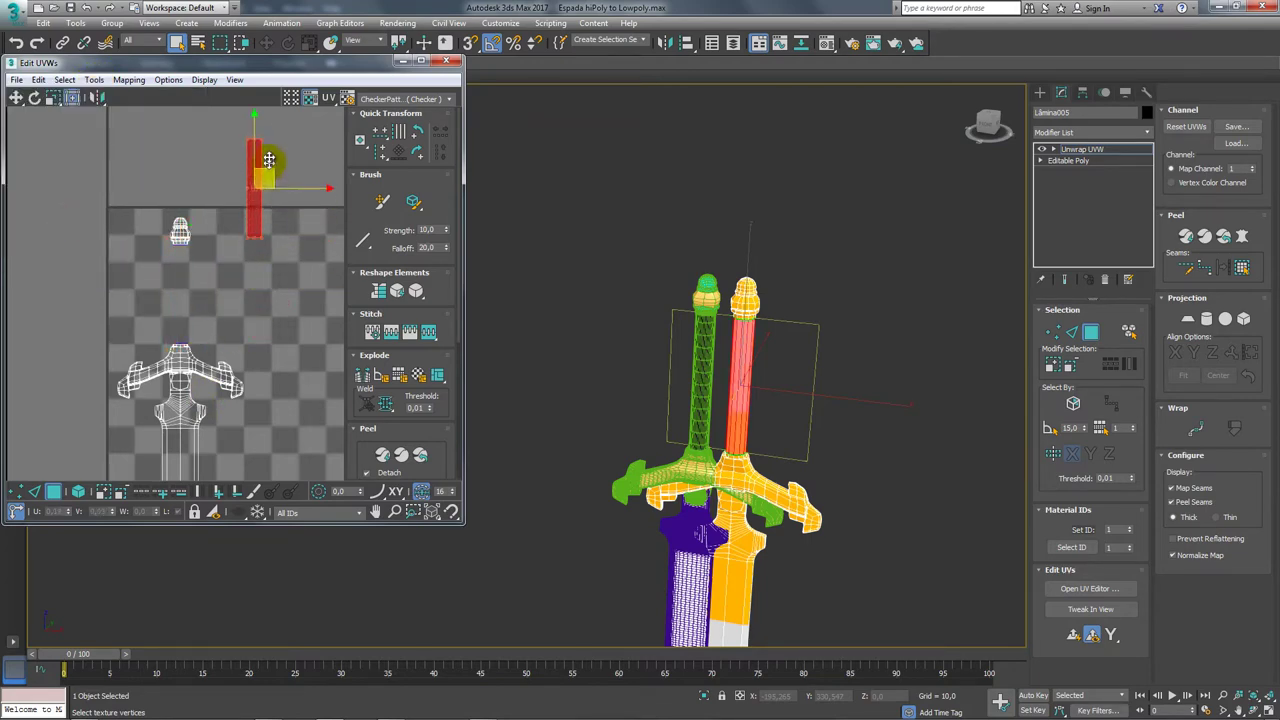
middle_drag(179, 230, 151, 288)
Select the middle band of faces on the orange pommel knob.
scroll(731, 320, up, 10)
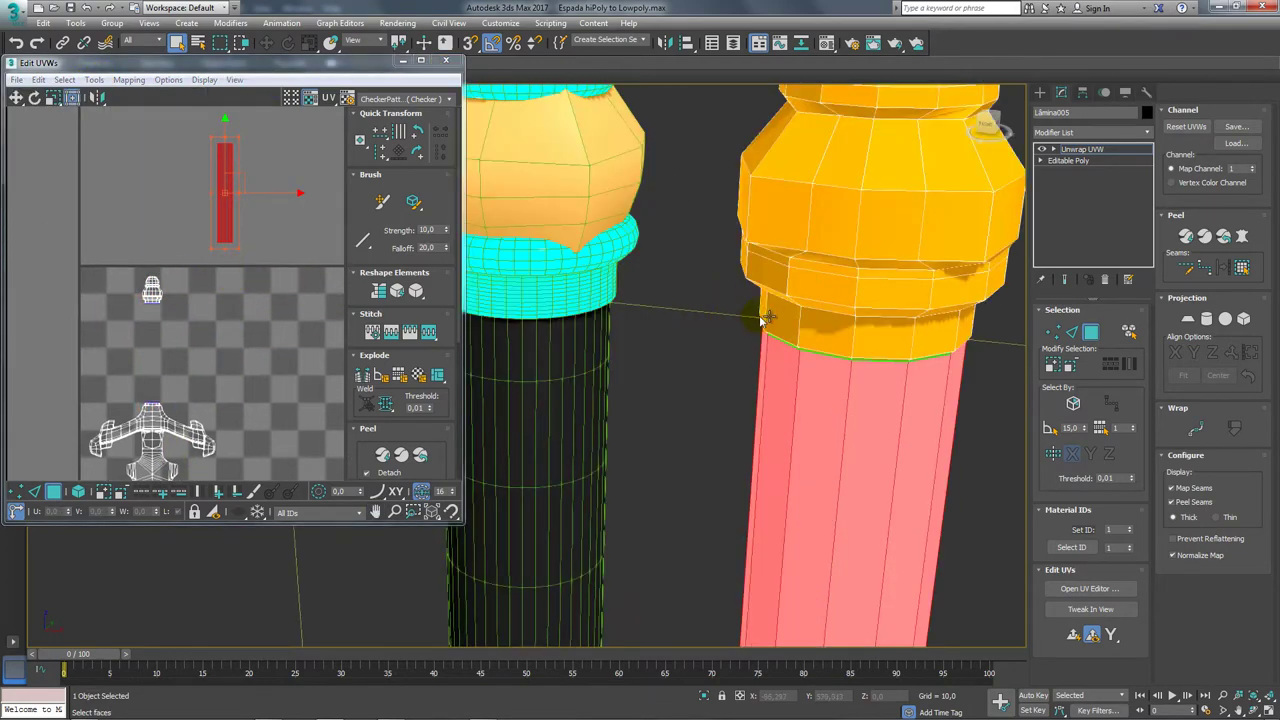
scroll(748, 322, down, 2)
mouse_move(748, 322)
middle_down()
mouse_move(651, 363)
mouse_move(712, 287)
mouse_move(731, 345)
middle_up()
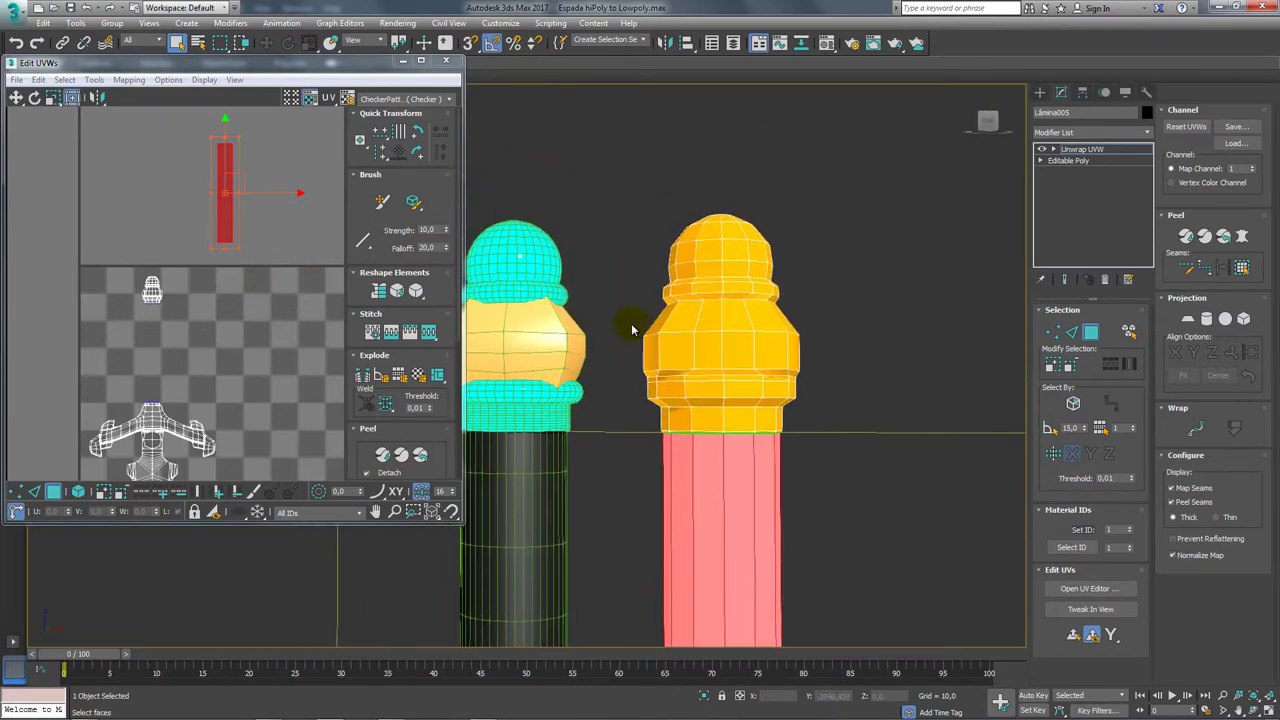
scroll(152, 305, up, 4)
scroll(152, 305, up, 2)
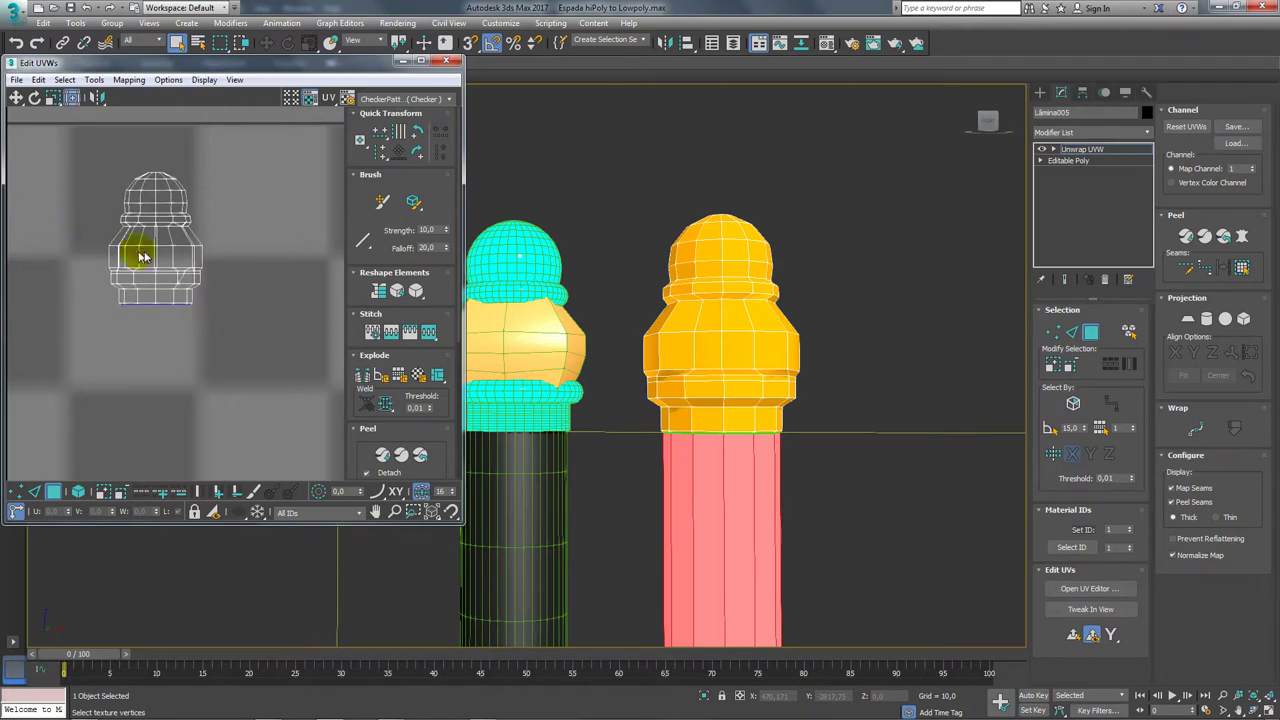
drag(222, 259, 100, 225)
mouse_move(720, 388)
alt+middle_down()
mouse_move(700, 381)
mouse_move(703, 465)
alt+middle_up()
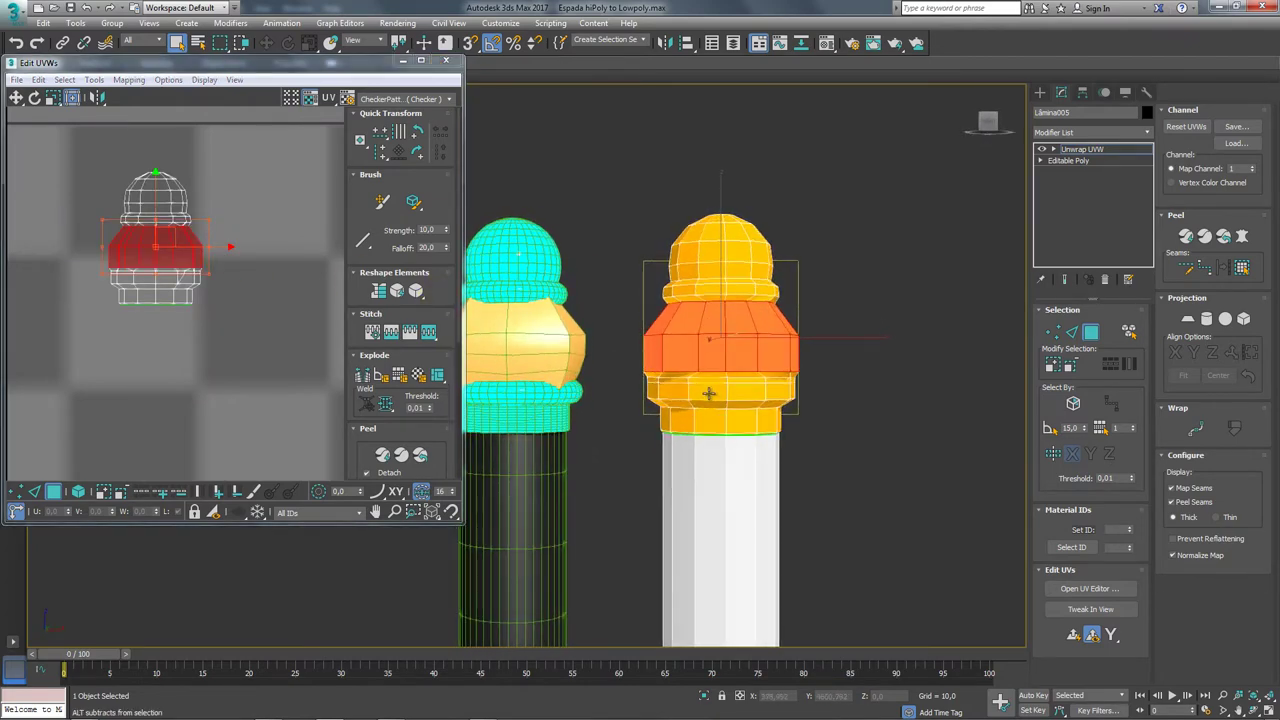
scroll(116, 238, up, 2)
scroll(116, 238, up, 1)
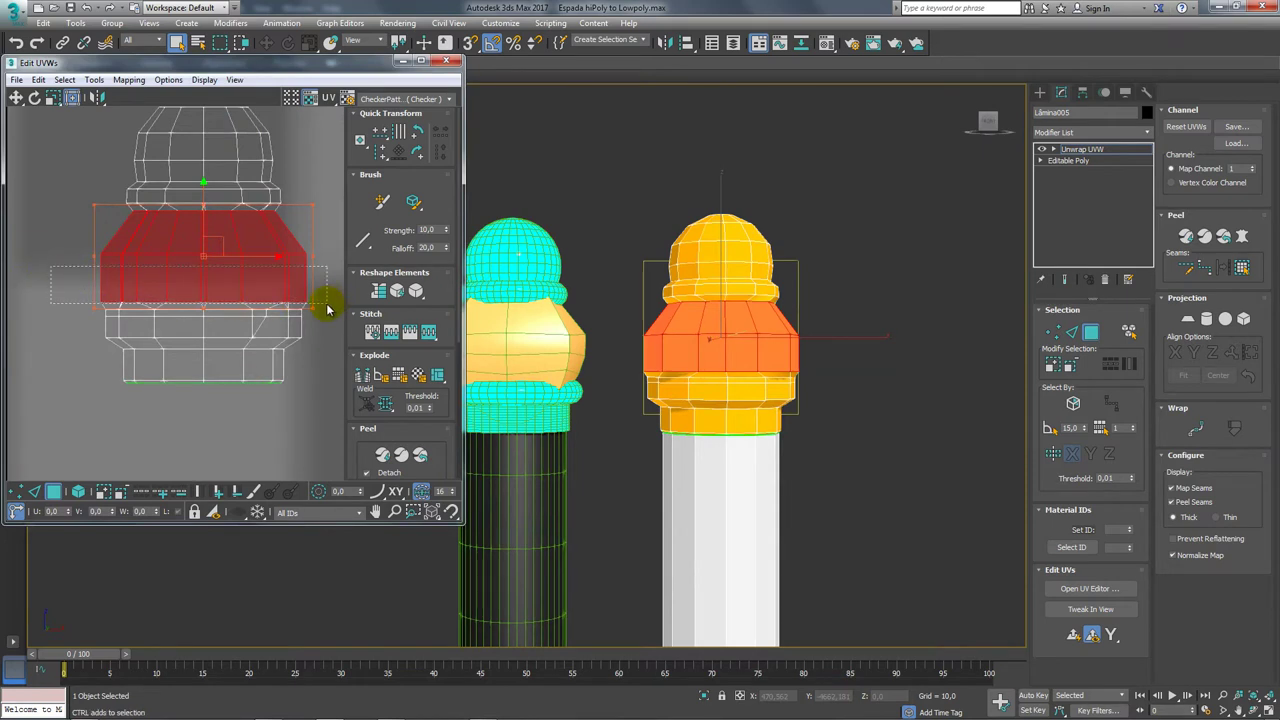
drag(50, 265, 327, 309)
scroll(147, 218, down, 3)
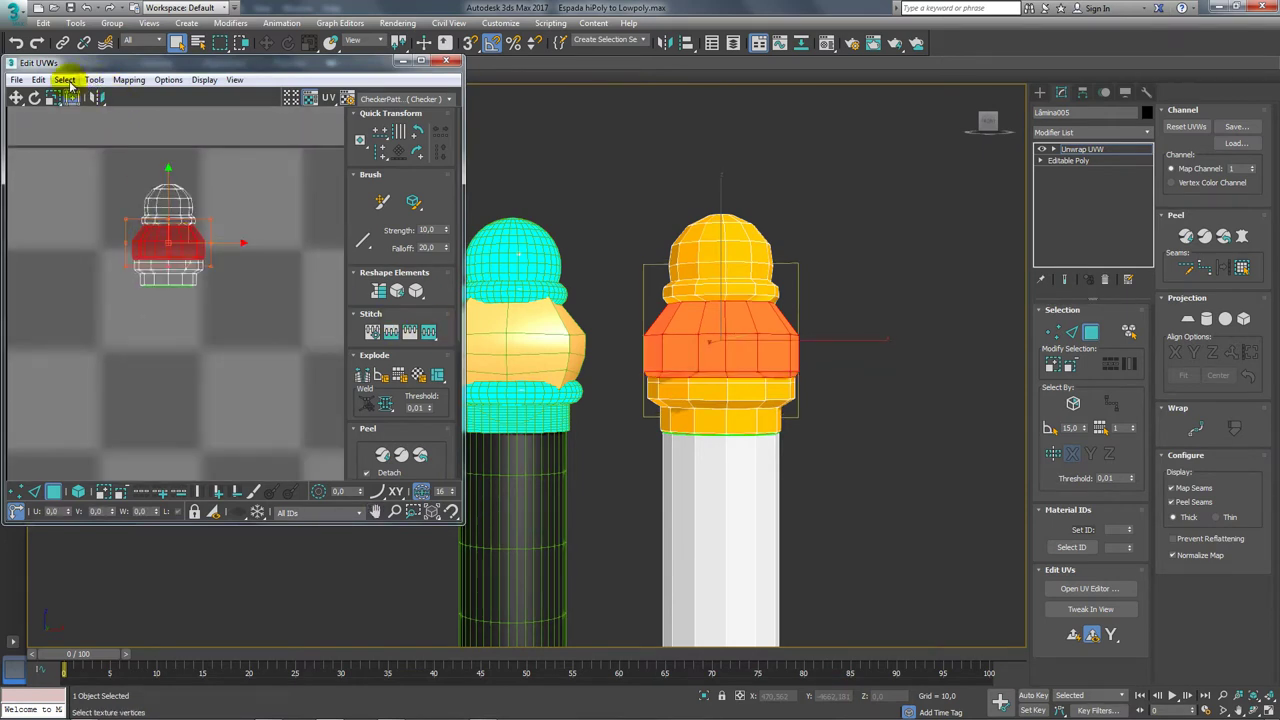
Detach the pommel band UVs with Detach Edge Verts and move the island up and right.
click(93, 79)
click(78, 216)
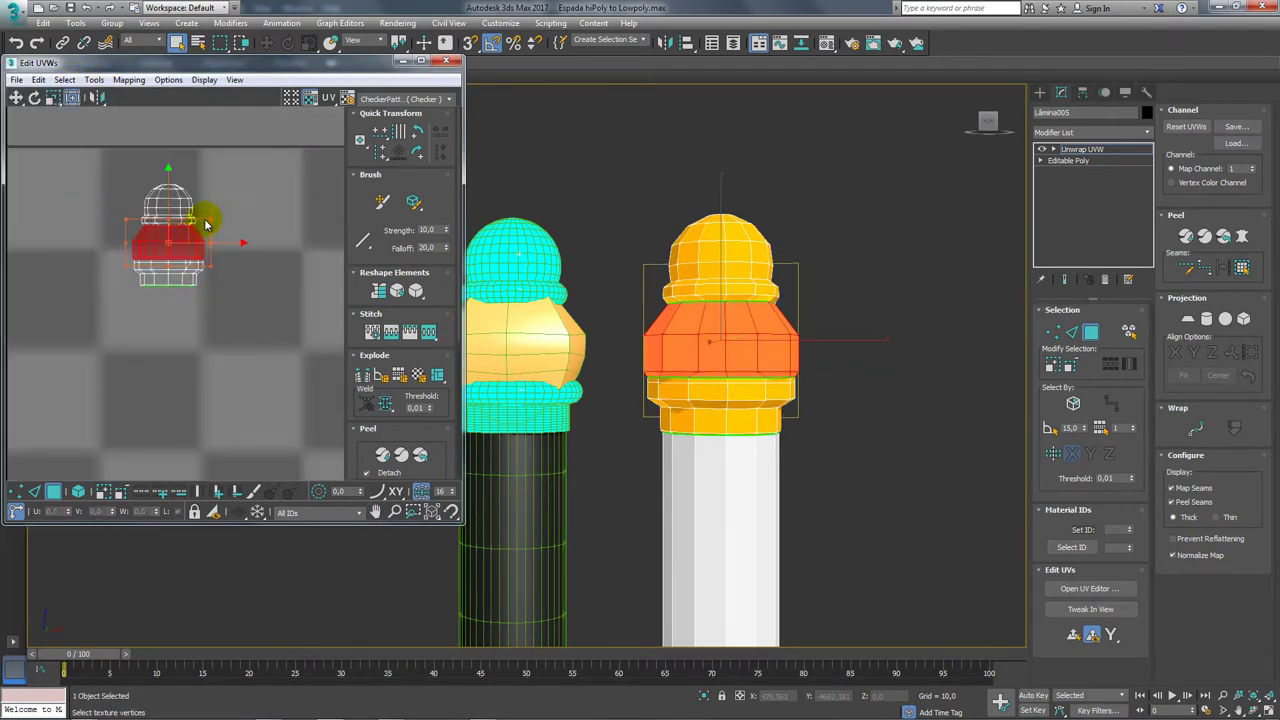
drag(186, 227, 251, 175)
scroll(257, 214, down, 3)
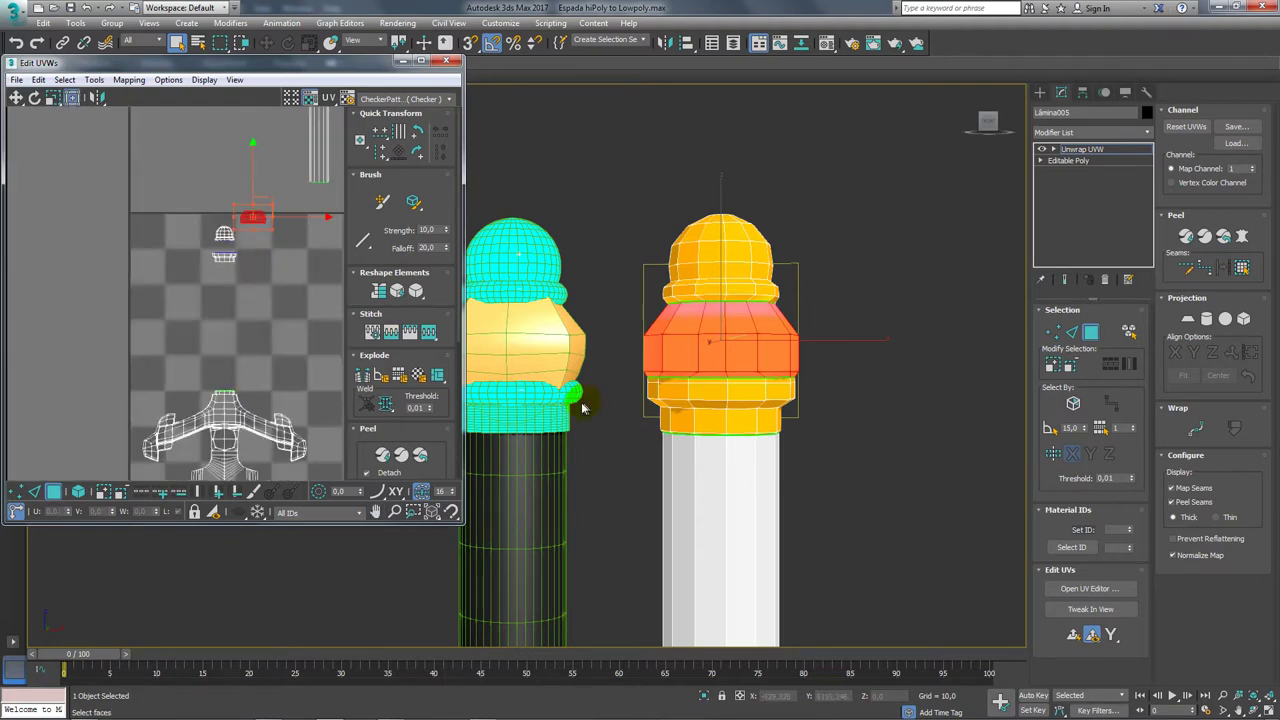
scroll(577, 400, down, 3)
Select the ring of faces at the grip's base, just above the guard.
middle_drag(263, 378, 368, 268)
middle_drag(592, 413, 577, 360)
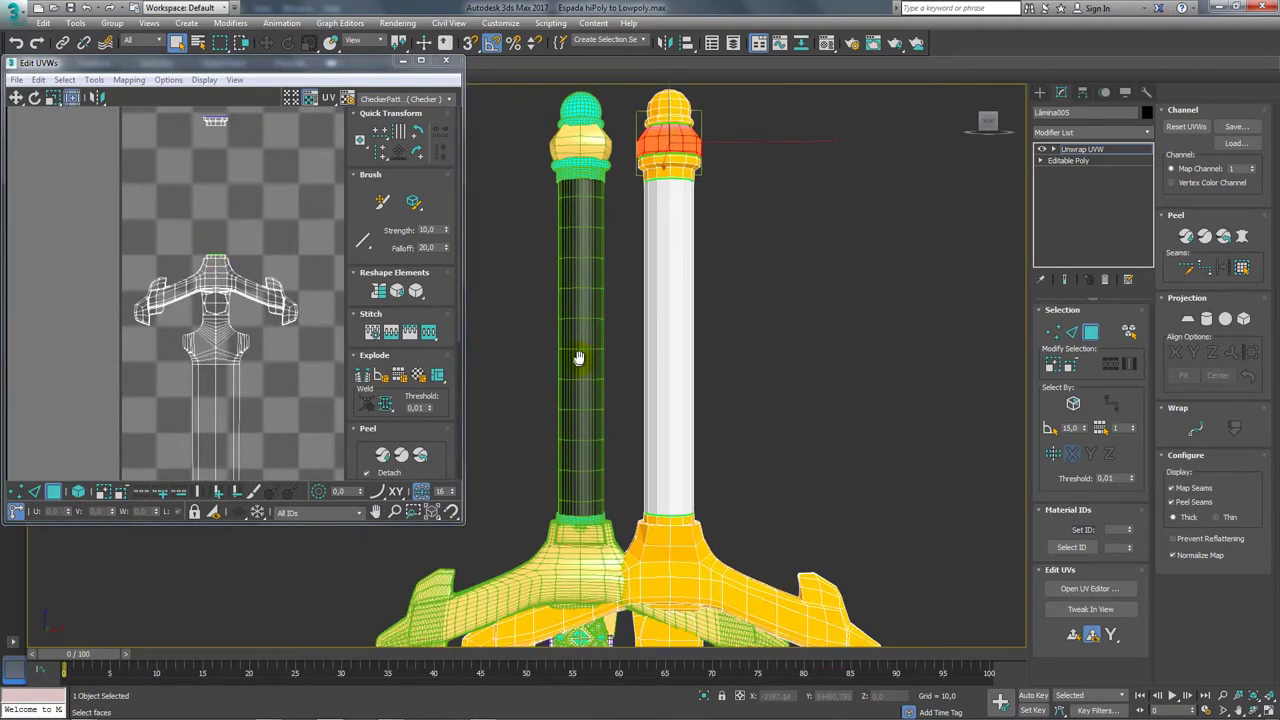
scroll(603, 453, up, 5)
scroll(206, 240, up, 2)
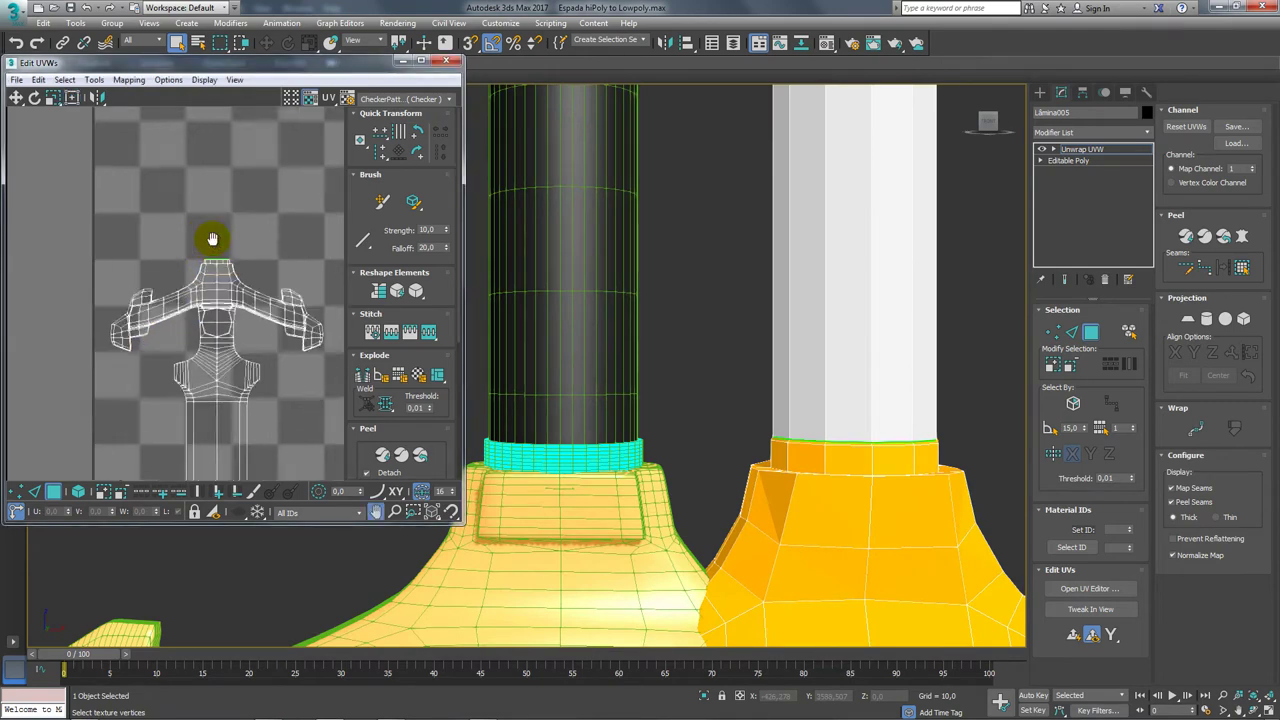
scroll(166, 251, up, 4)
middle_drag(255, 256, 300, 320)
drag(326, 316, 330, 320)
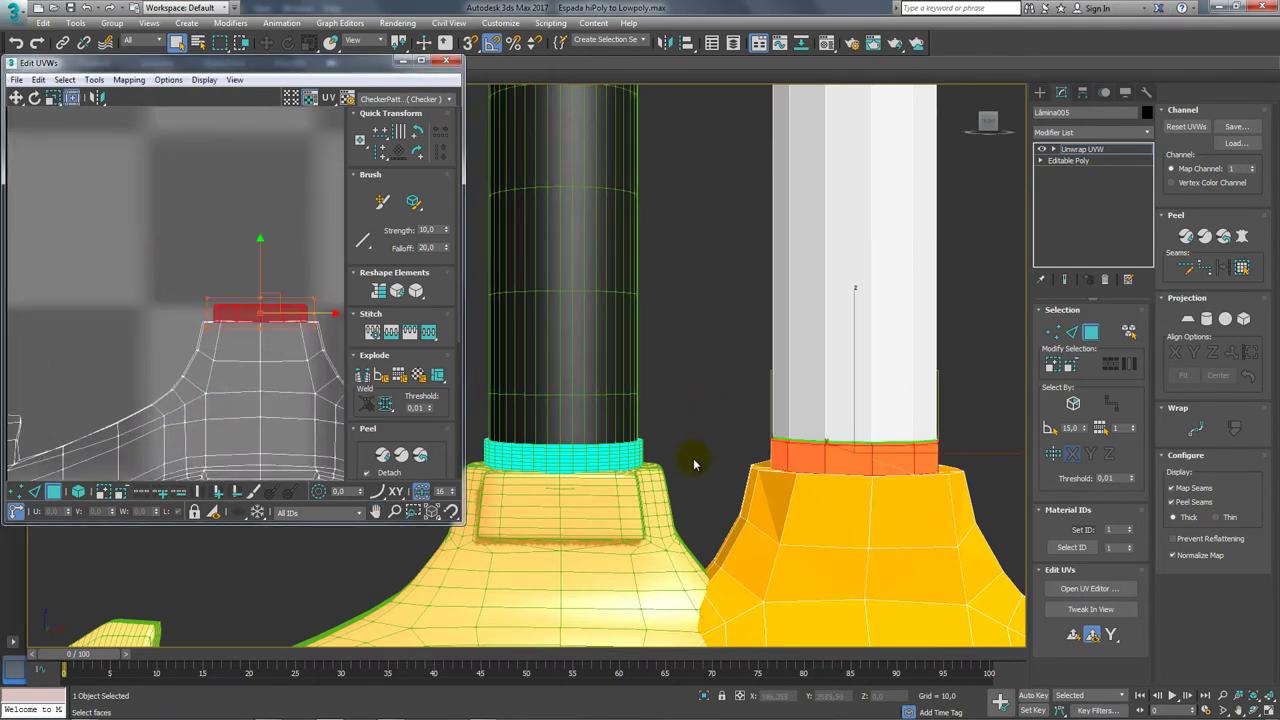
scroll(230, 240, down, 3)
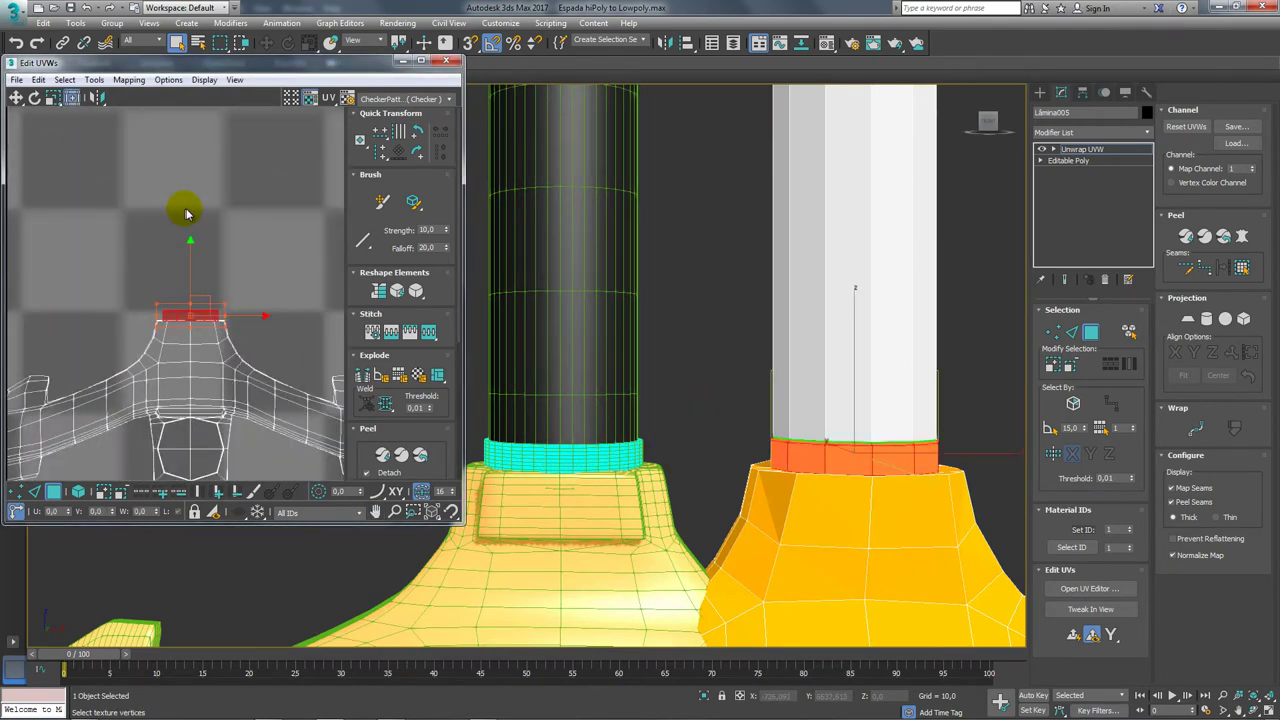
Detach the base ring as its own island and move it up beside the other small islands.
click(93, 79)
click(40, 199)
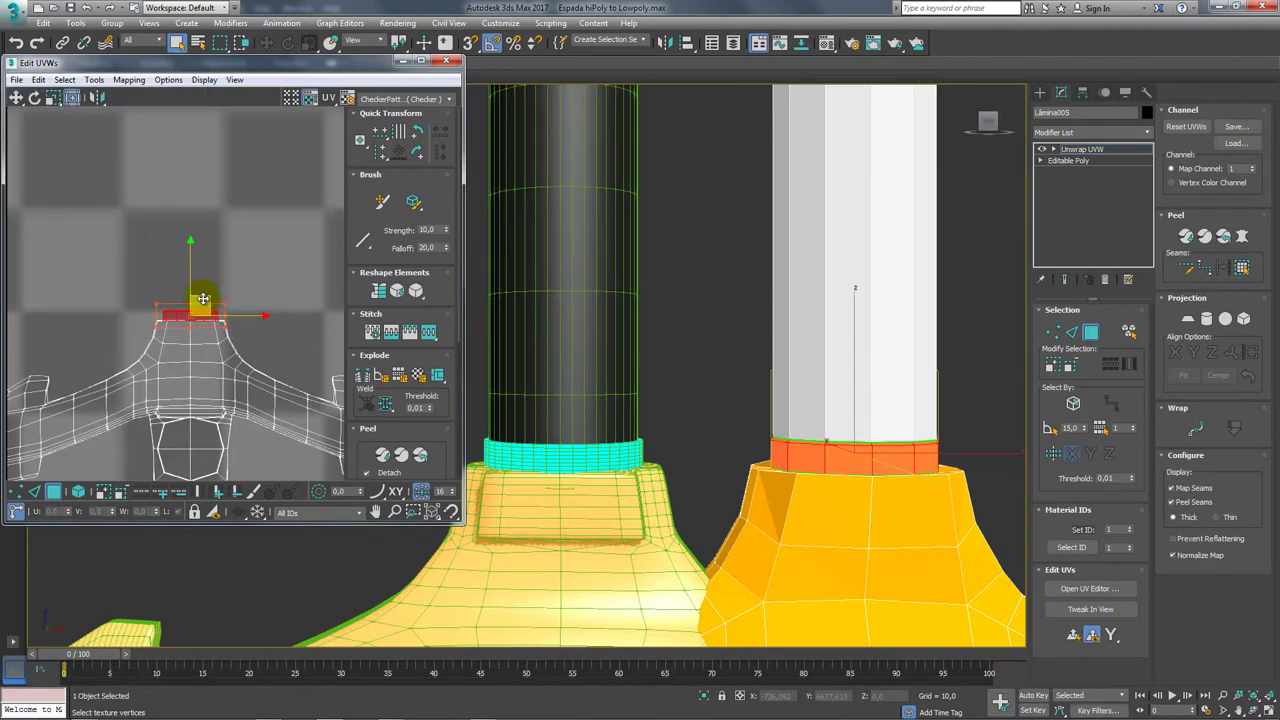
middle_drag(203, 298, 227, 146)
scroll(180, 277, down, 3)
scroll(203, 217, down, 1)
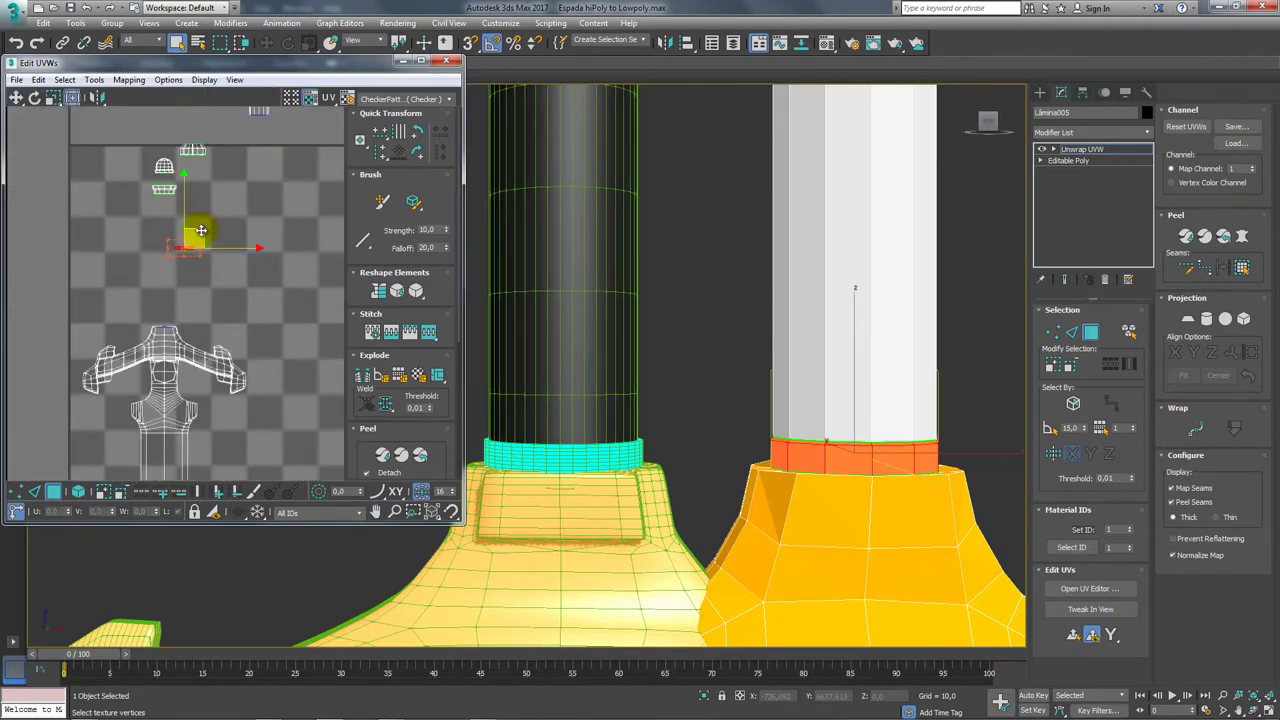
drag(201, 231, 182, 188)
Select the blade faces in the UV layout.
middle_drag(180, 309, 134, 234)
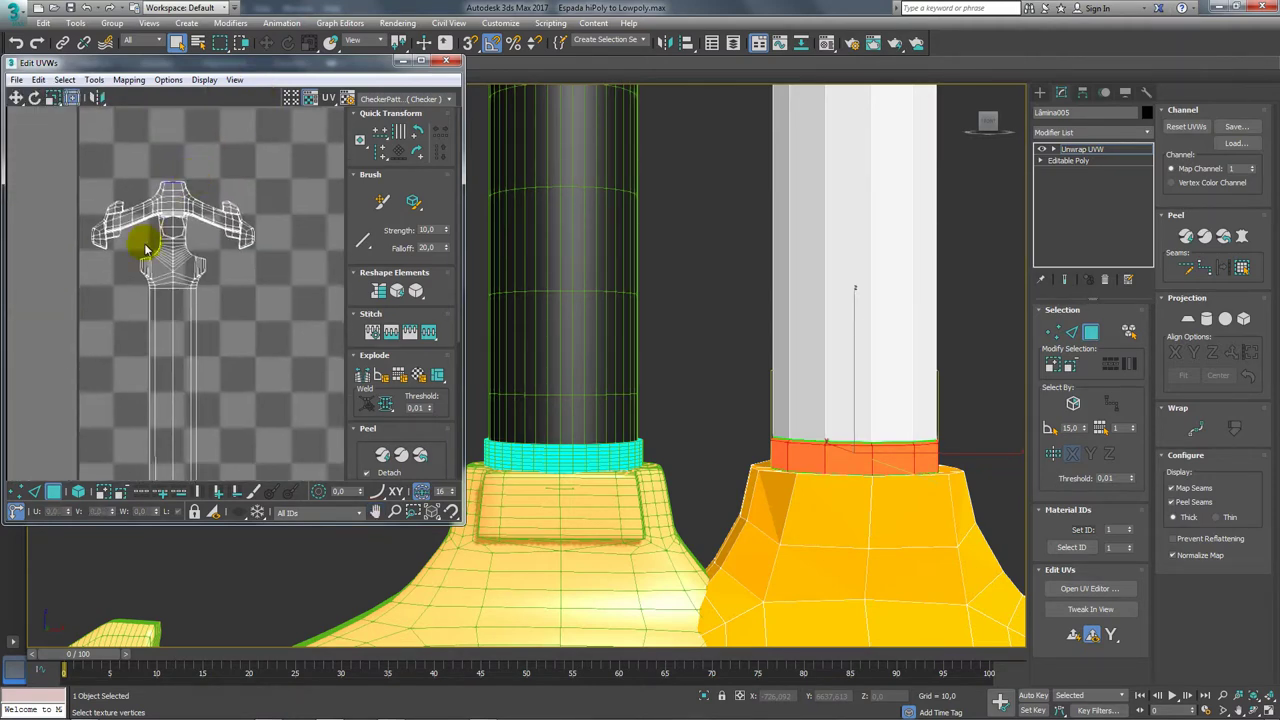
scroll(150, 210, up, 2)
scroll(172, 175, up, 1)
scroll(195, 260, down, 2)
scroll(243, 371, down, 1)
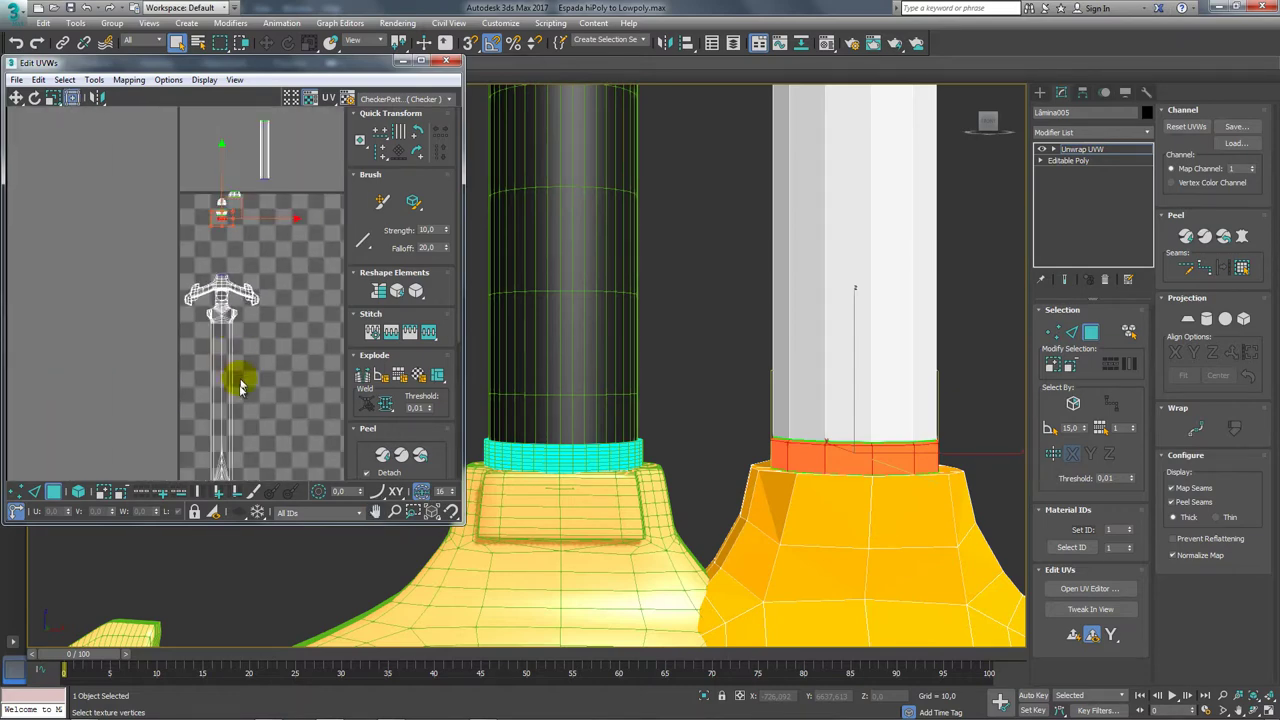
middle_drag(243, 371, 251, 323)
drag(238, 418, 113, 214)
scroll(723, 446, down, 3)
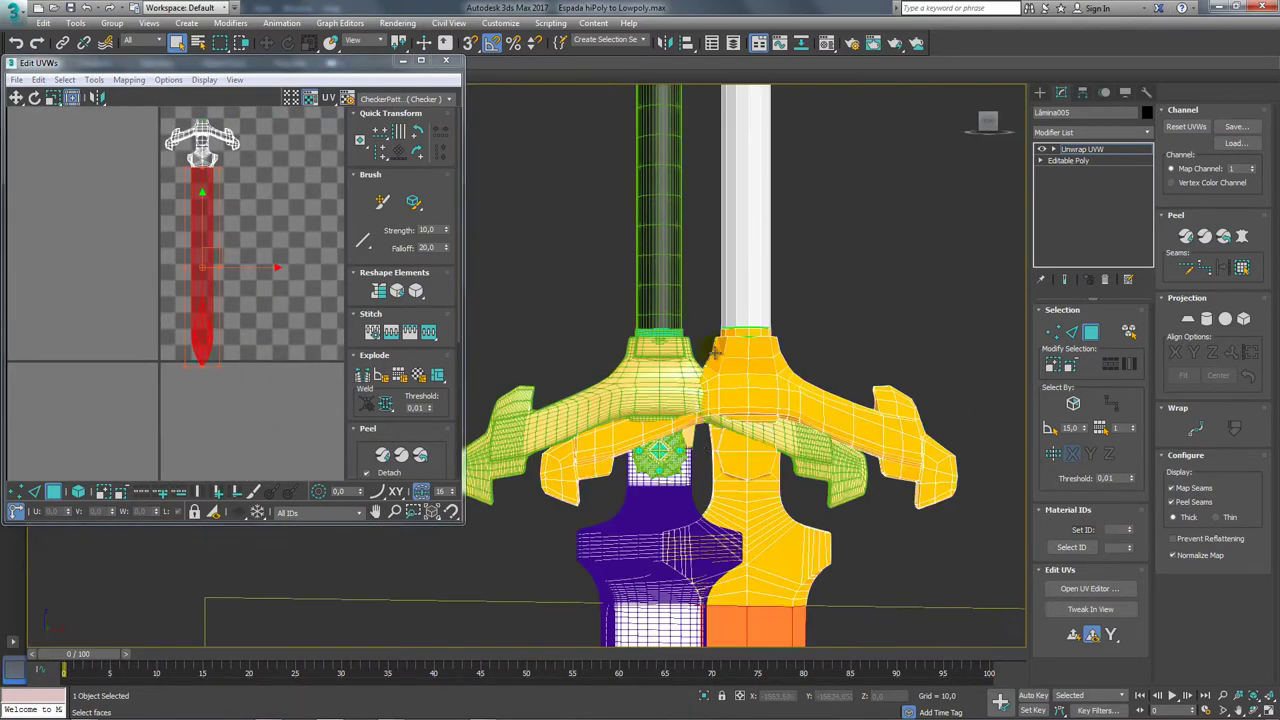
scroll(700, 400, down, 2)
scroll(690, 363, up, 4)
scroll(690, 363, up, 2)
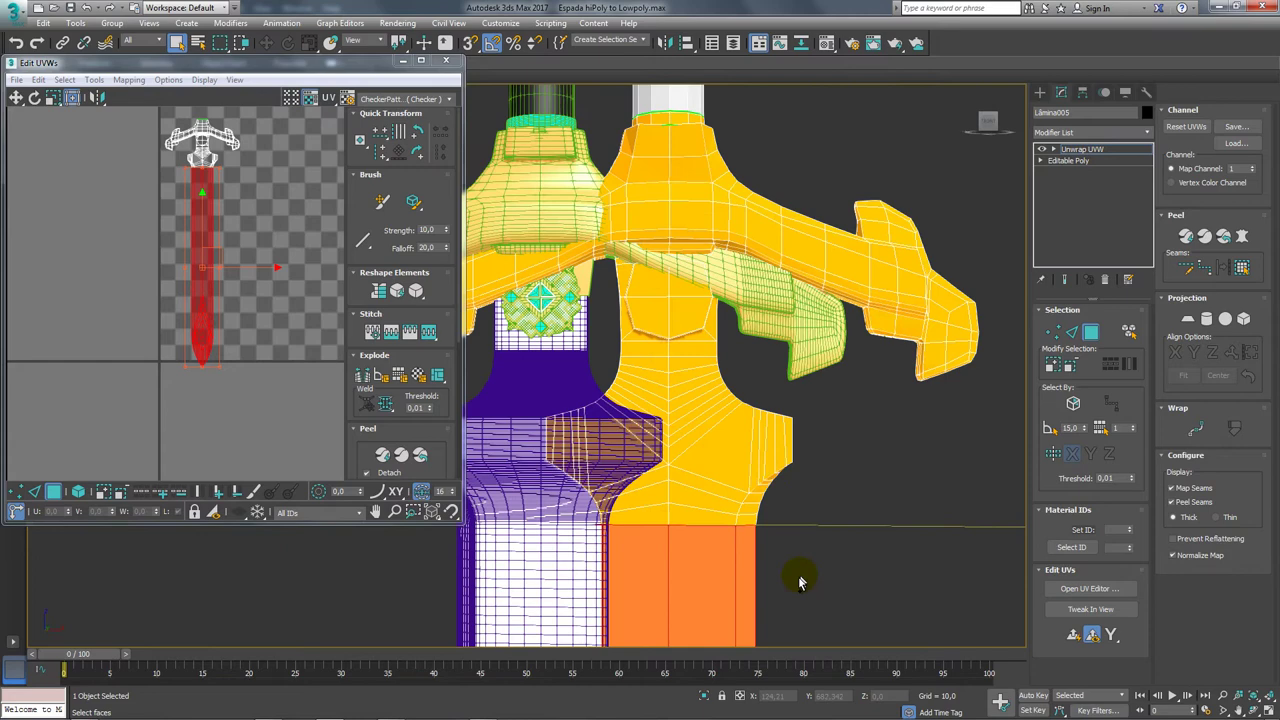
ctrl+click(540, 418)
drag(306, 257, 171, 189)
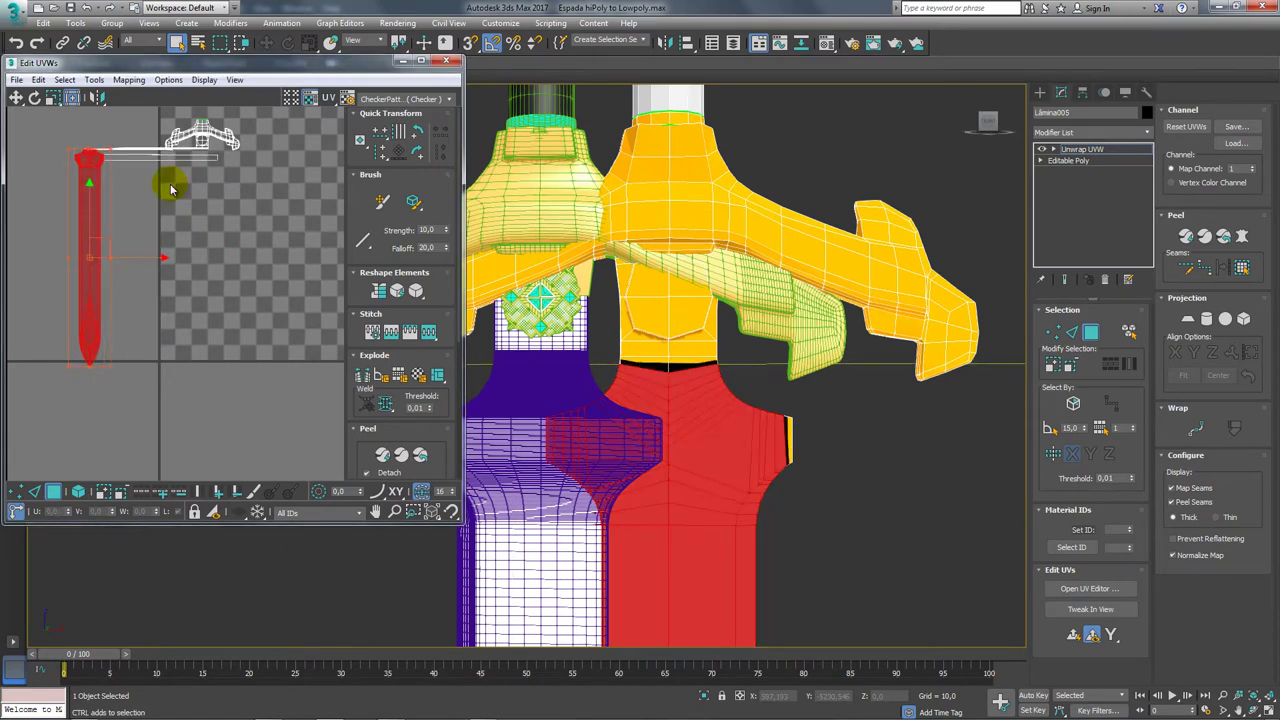
key(ctrl+z)
middle_drag(200, 152, 212, 163)
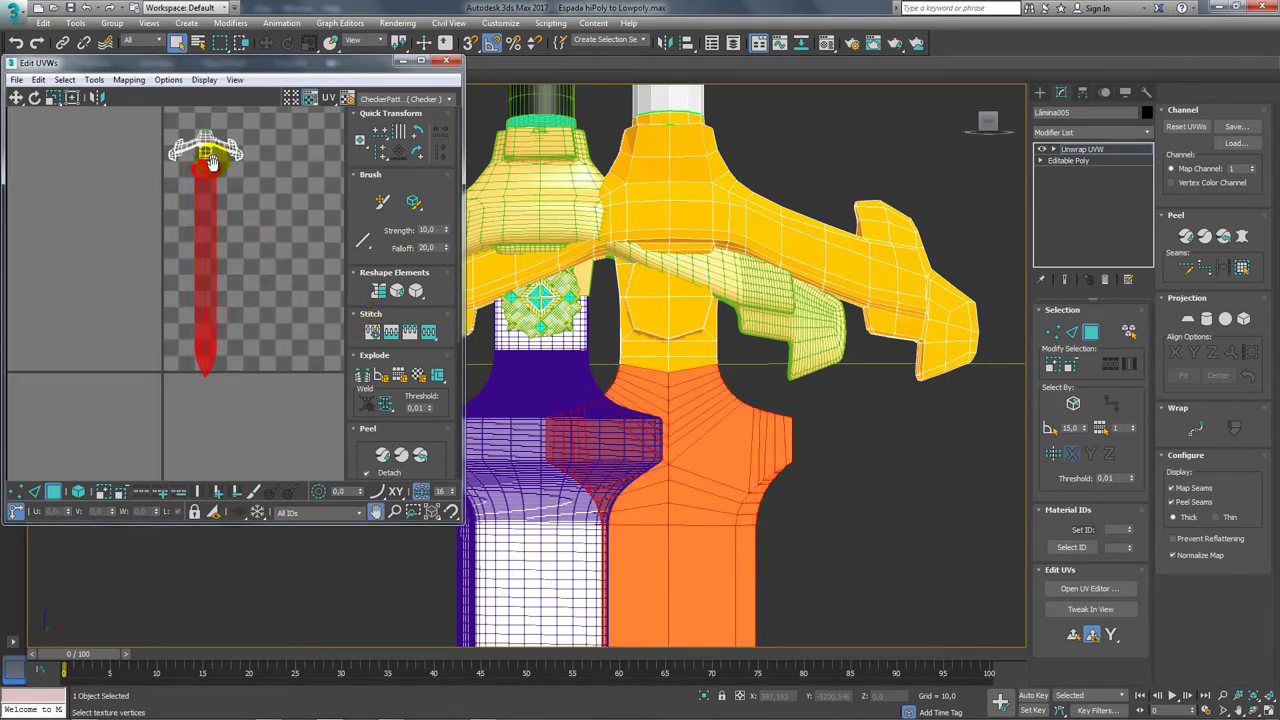
scroll(212, 163, up, 3)
drag(143, 233, 173, 193)
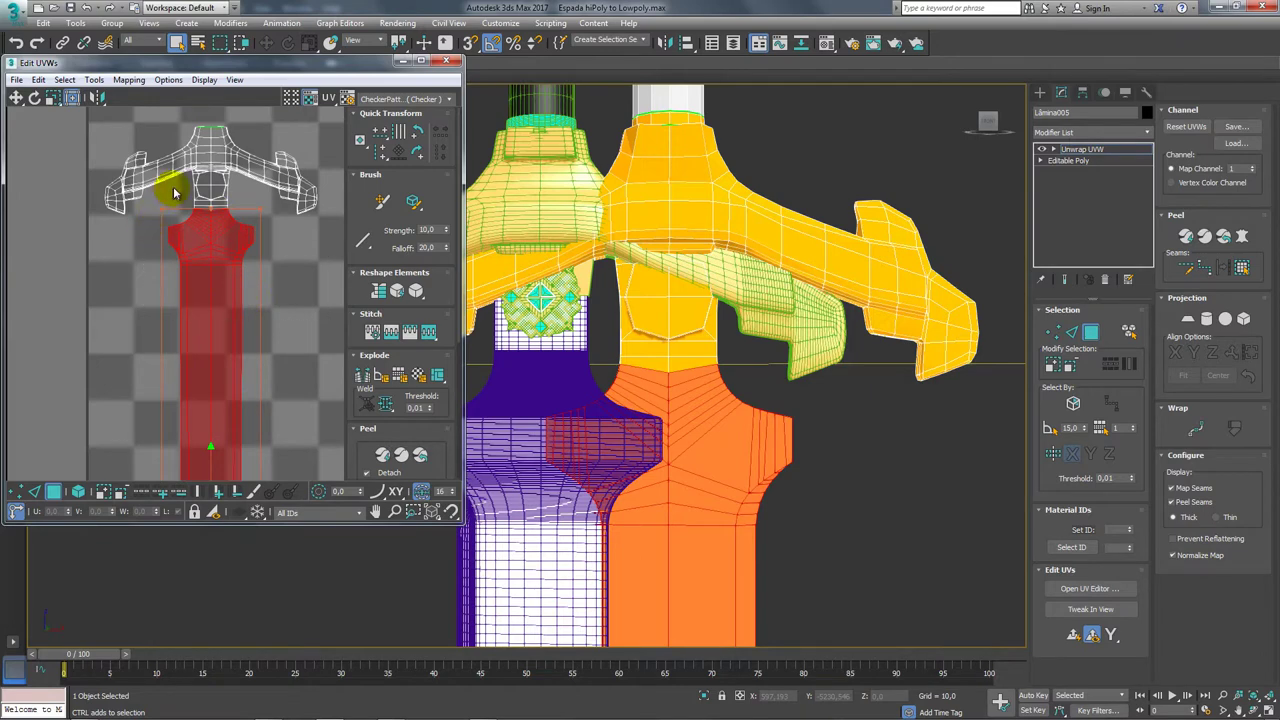
scroll(240, 229, up, 2)
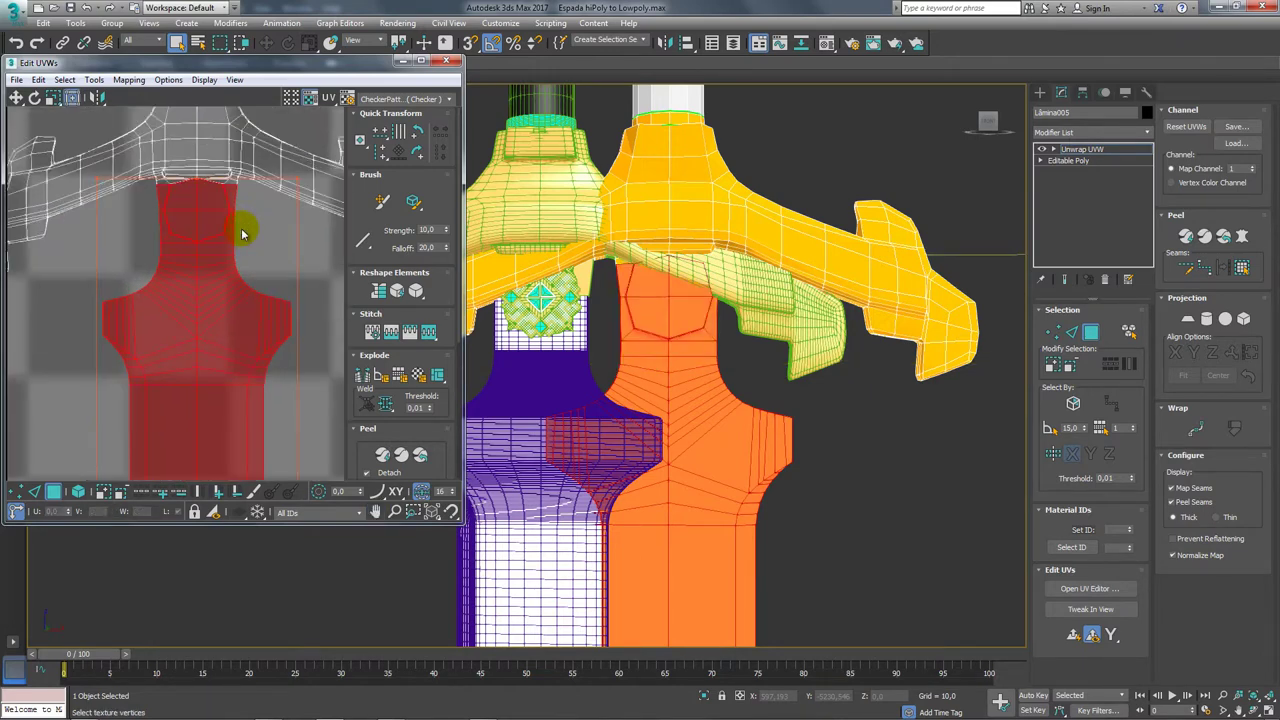
scroll(665, 335, up, 2)
scroll(679, 345, down, 1)
Switch the main toolbar's selection region to a different shape.
scroll(682, 350, down, 1)
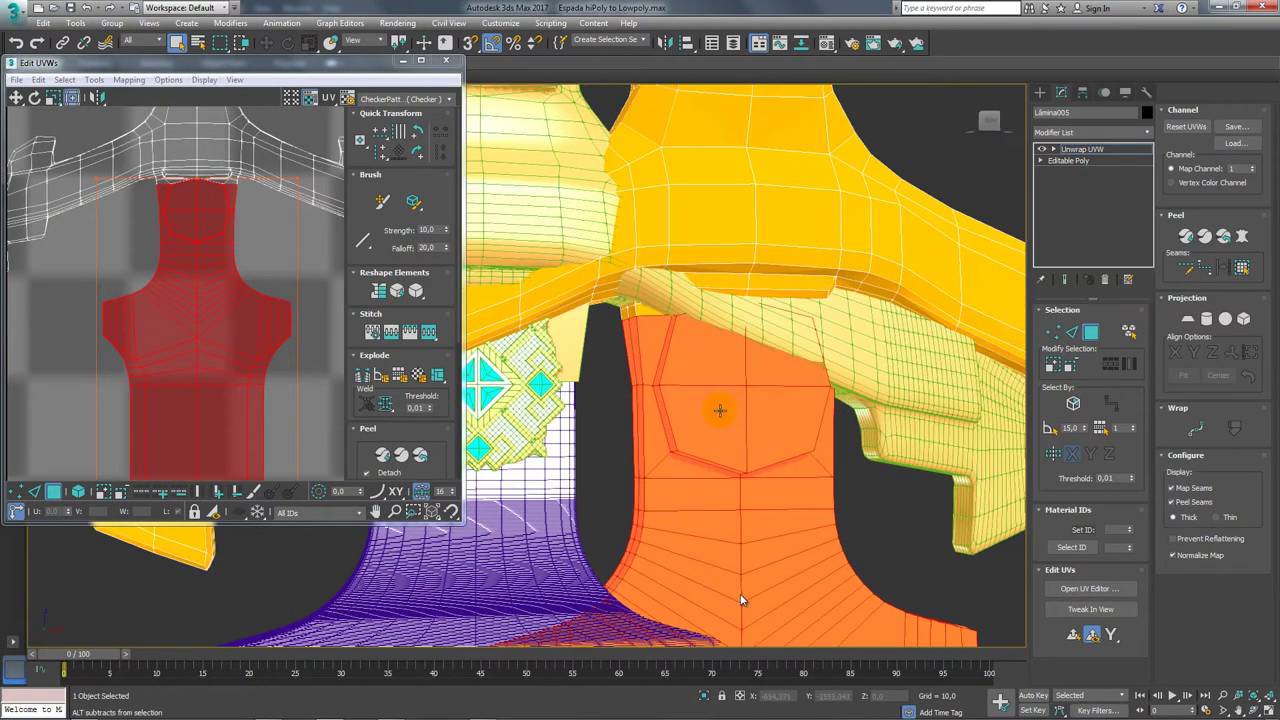
scroll(690, 400, down, 1)
scroll(687, 507, down, 5)
scroll(505, 232, up, 5)
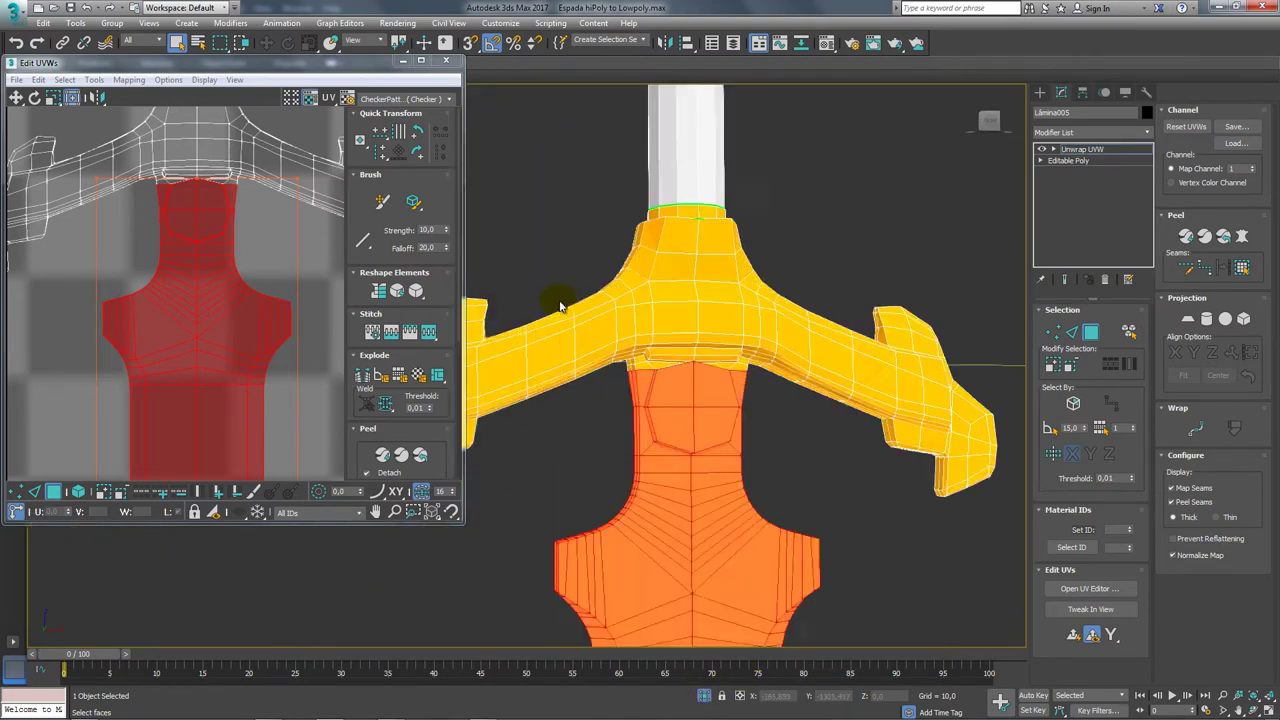
scroll(563, 306, up, 3)
scroll(706, 380, up, 3)
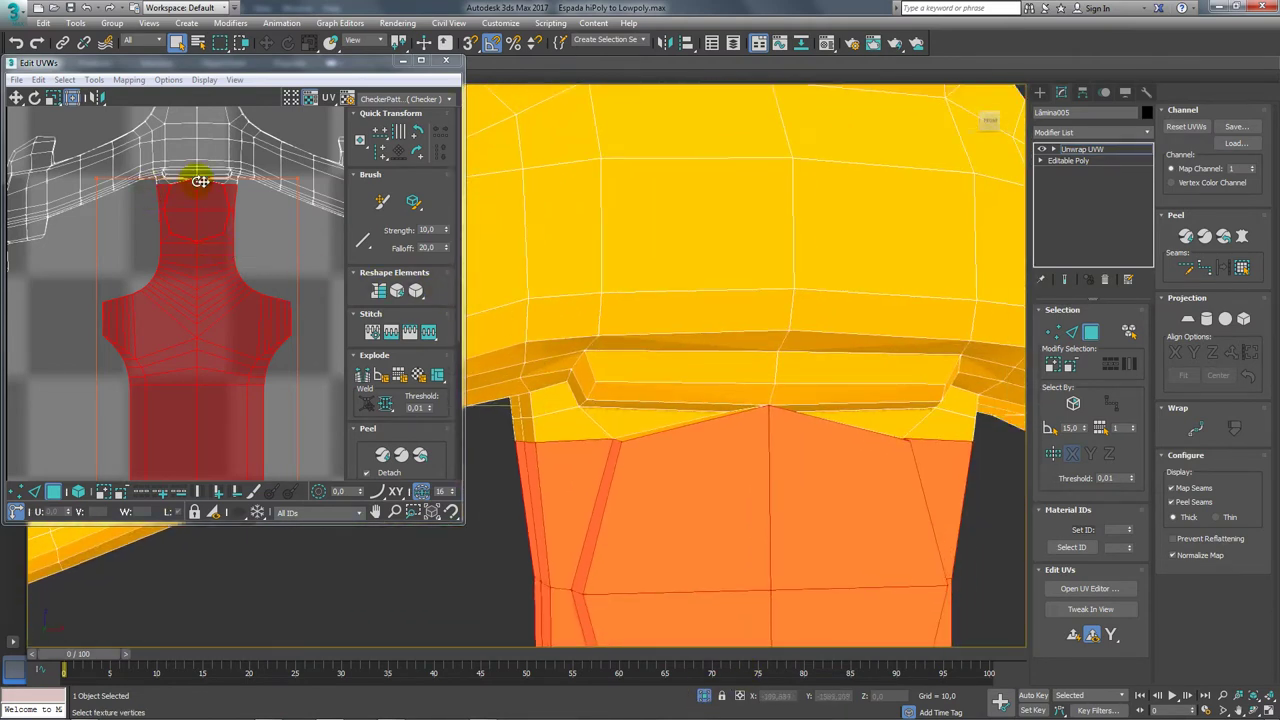
scroll(194, 177, up, 3)
scroll(214, 223, up, 2)
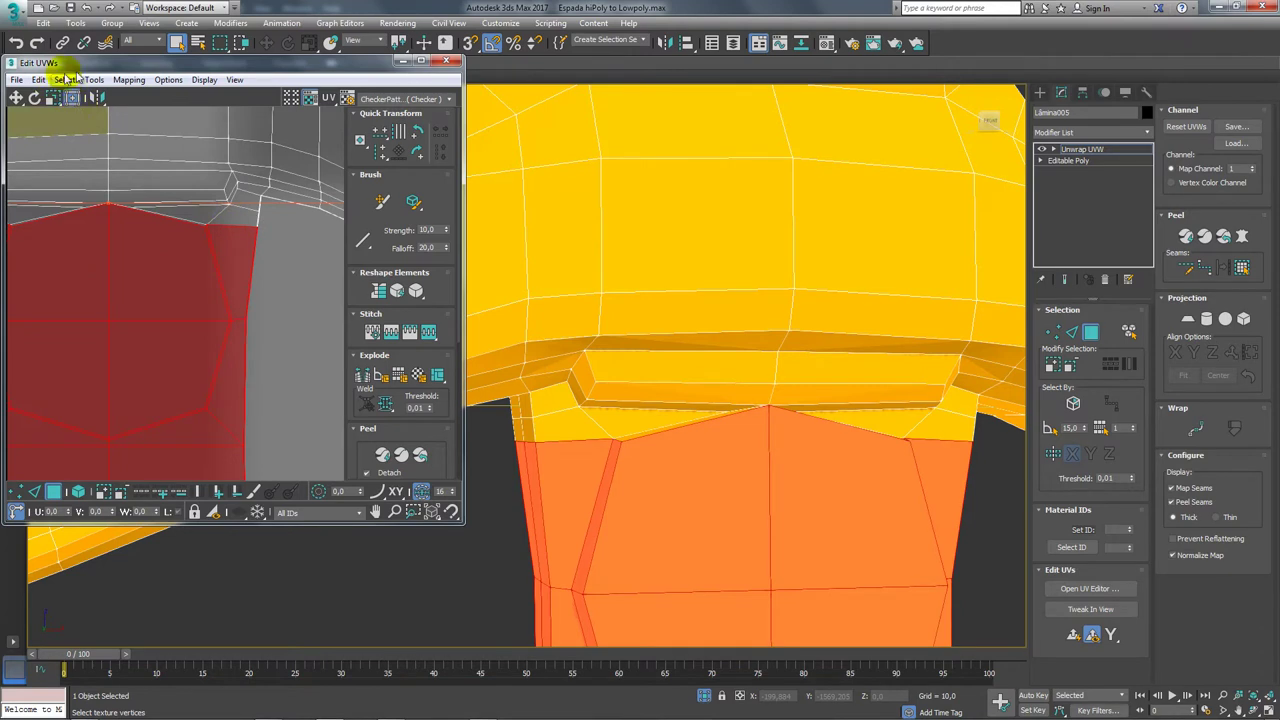
drag(220, 43, 222, 126)
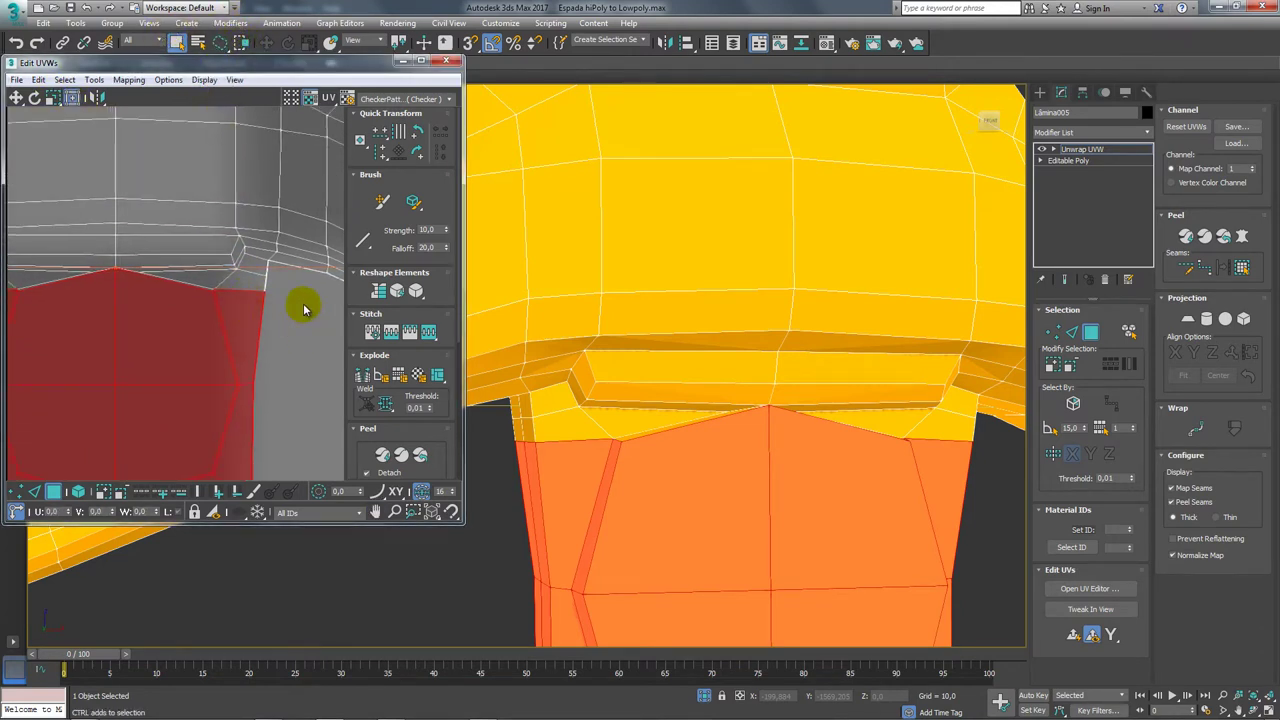
Box-select and Ctrl-add the top handle faces next to the guard to the selection.
mouse_move(302, 326)
mouse_down()
mouse_move(270, 270)
mouse_move(249, 278)
mouse_up()
scroll(263, 288, up, 2)
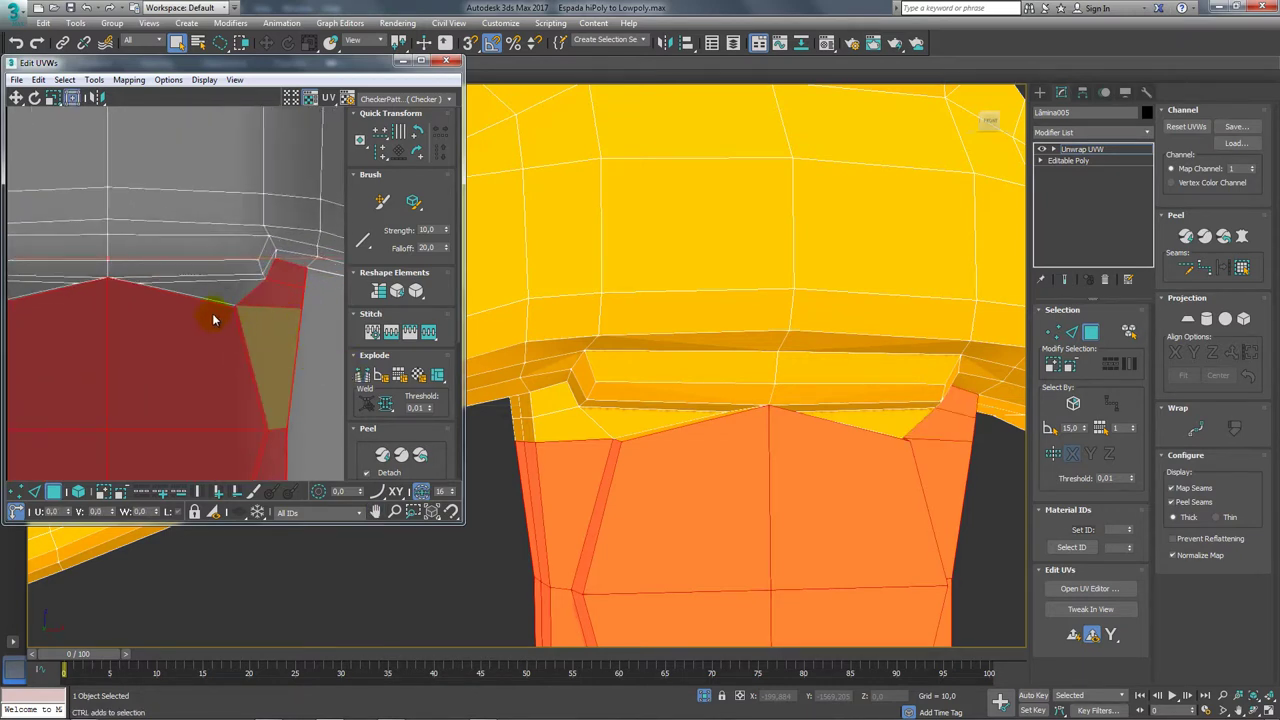
scroll(343, 286, up, 2)
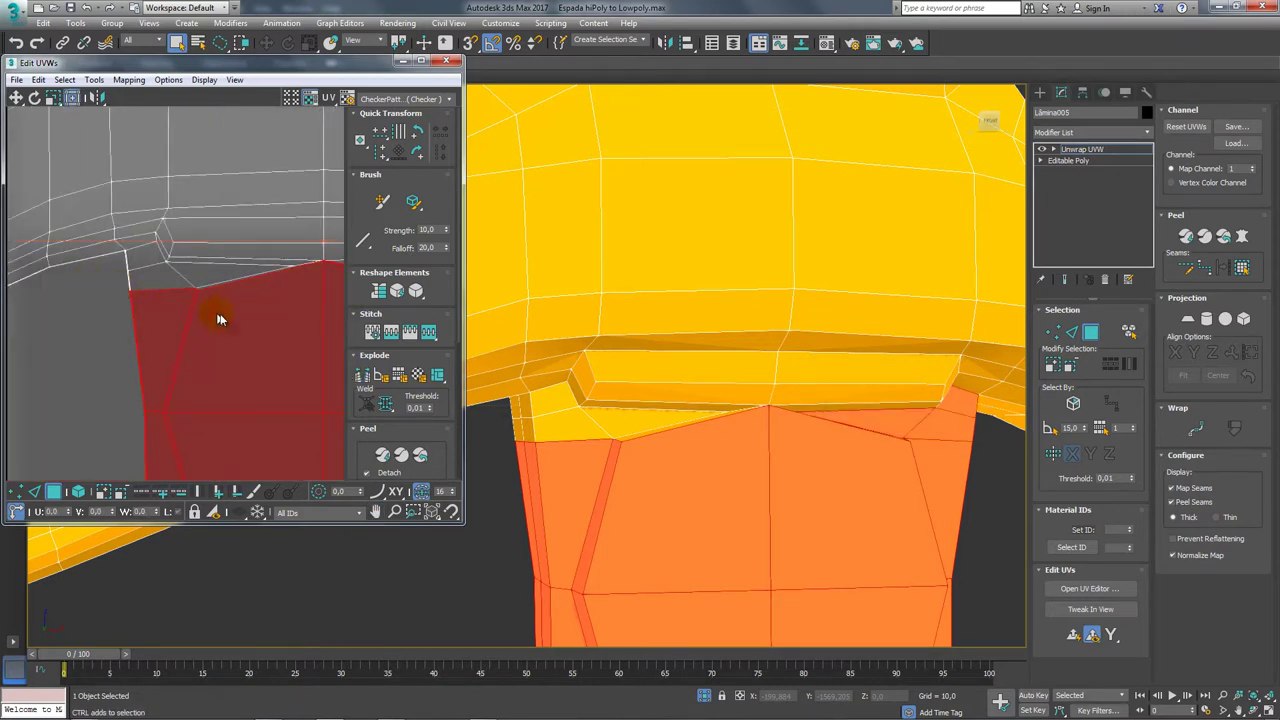
ctrl+click(115, 295)
drag(155, 273, 156, 275)
scroll(700, 290, down, 5)
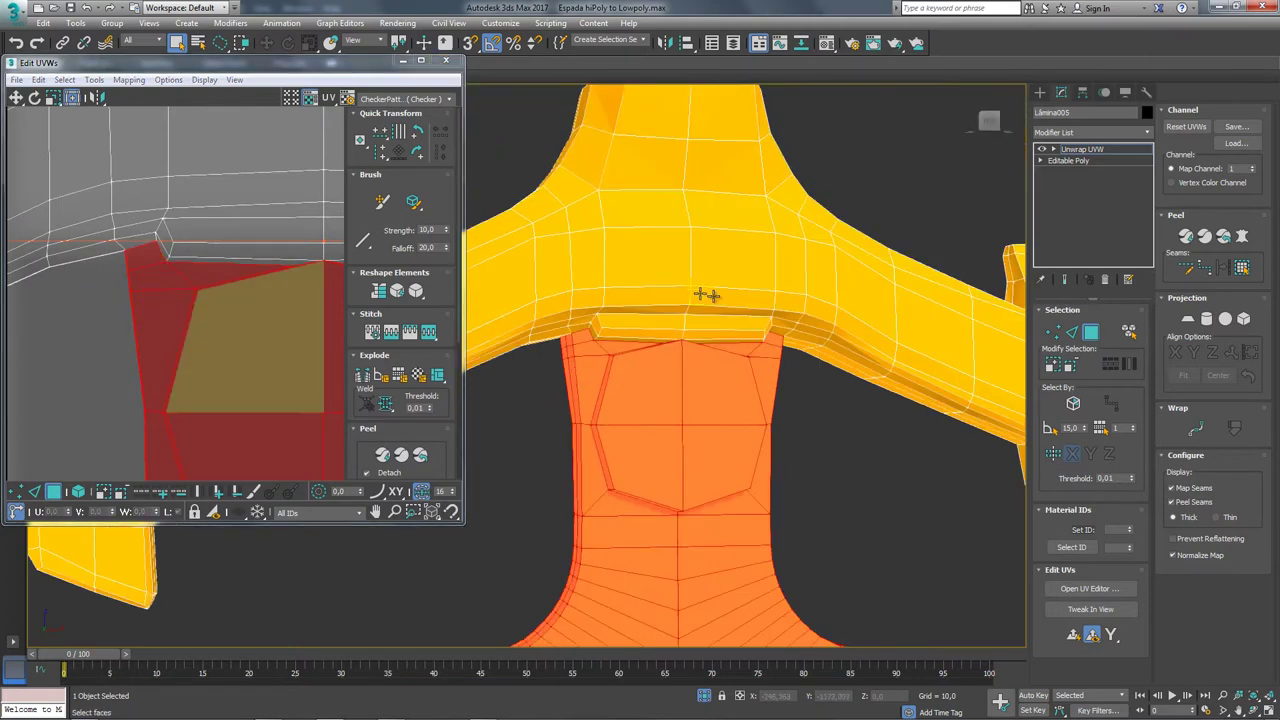
scroll(663, 397, down, 2)
middle_drag(658, 390, 638, 350)
scroll(149, 294, down, 3)
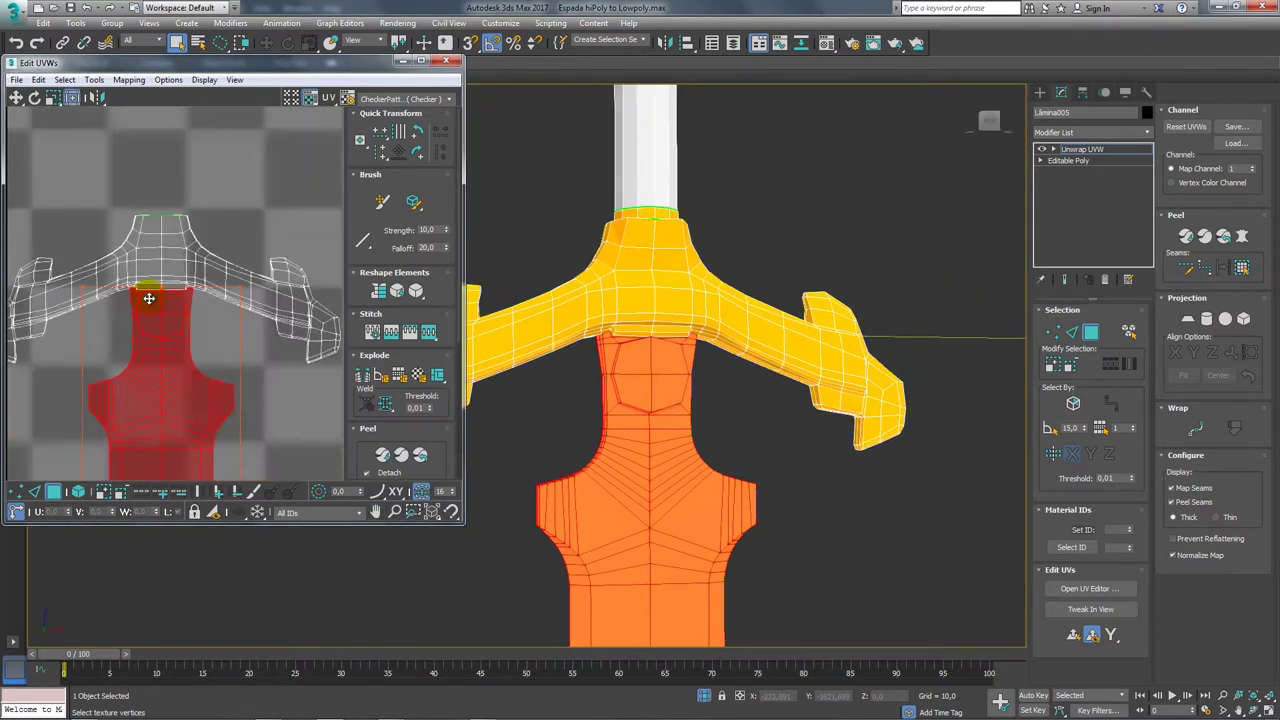
scroll(129, 300, down, 3)
scroll(140, 330, up, 1)
Detach the selected handle UVs with Tools > Detach Edge Verts and move the piece right.
click(93, 80)
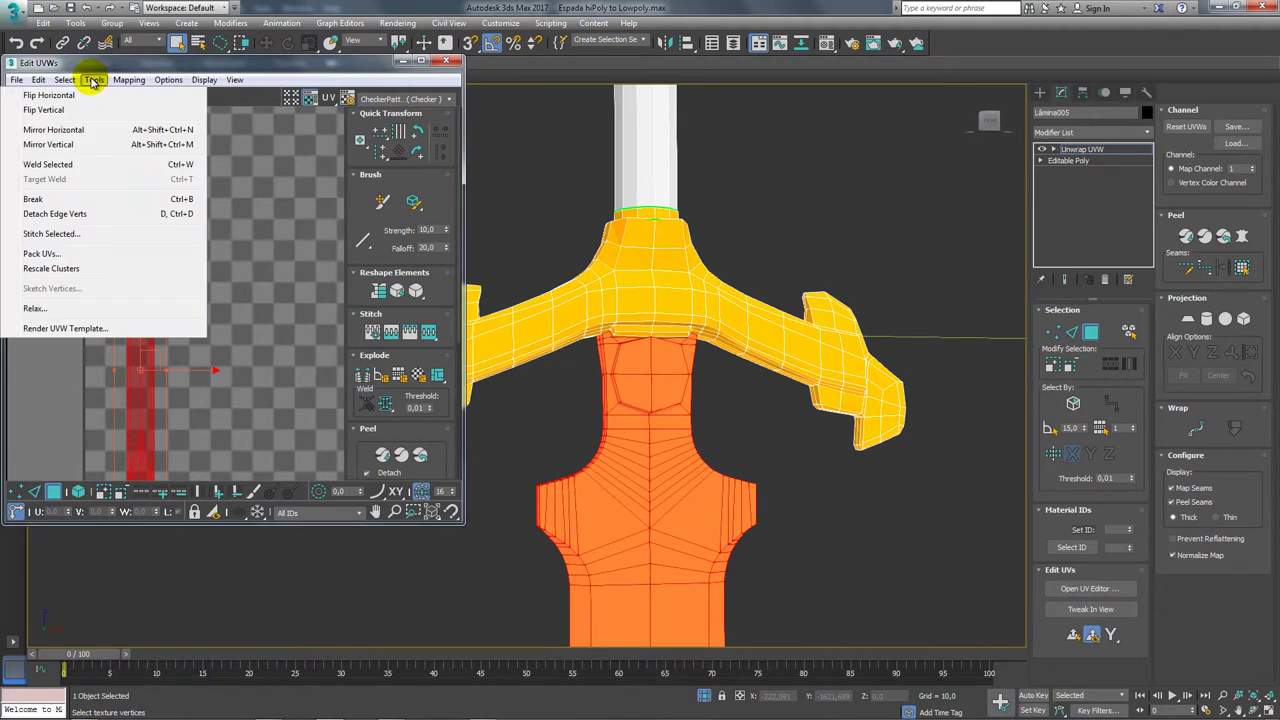
click(60, 218)
scroll(194, 322, down, 2)
scroll(200, 322, down, 1)
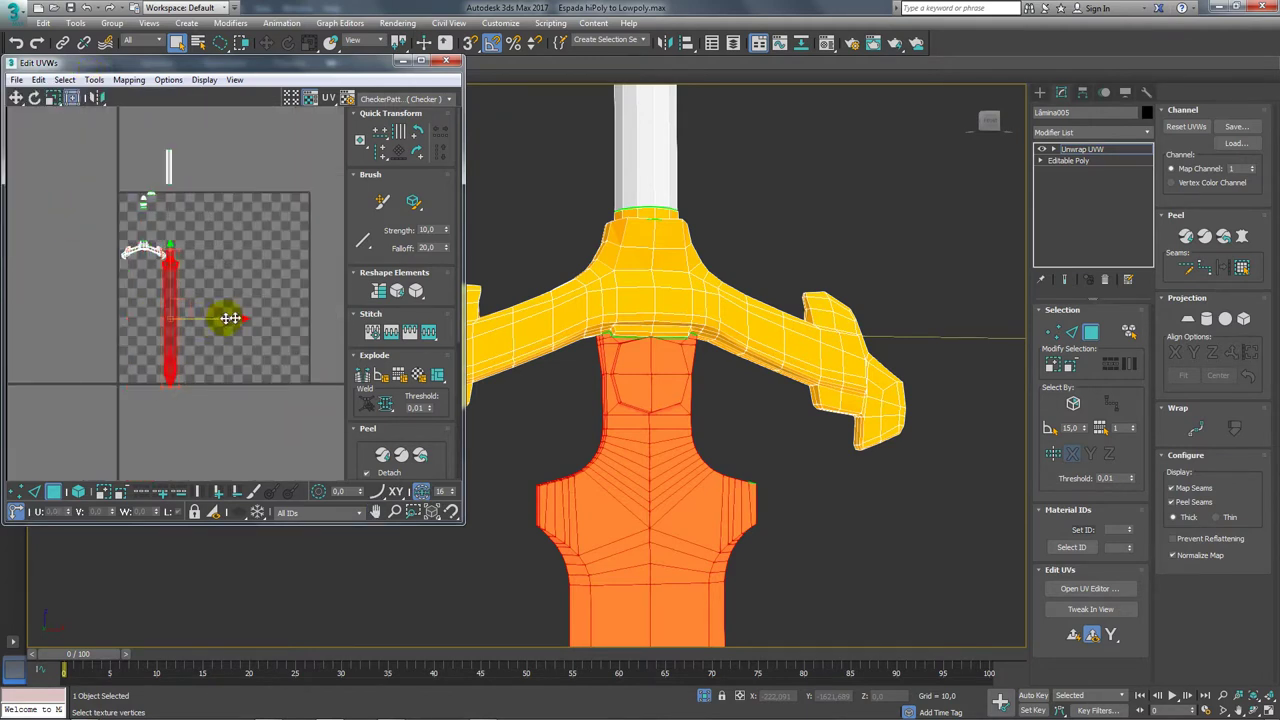
drag(200, 322, 264, 322)
scroll(677, 380, down, 3)
Frame the small handle side face and give it a Quick Planar Map.
mouse_move(820, 400)
alt+middle_down()
mouse_move(700, 428)
mouse_move(754, 477)
alt+middle_up()
key(z)
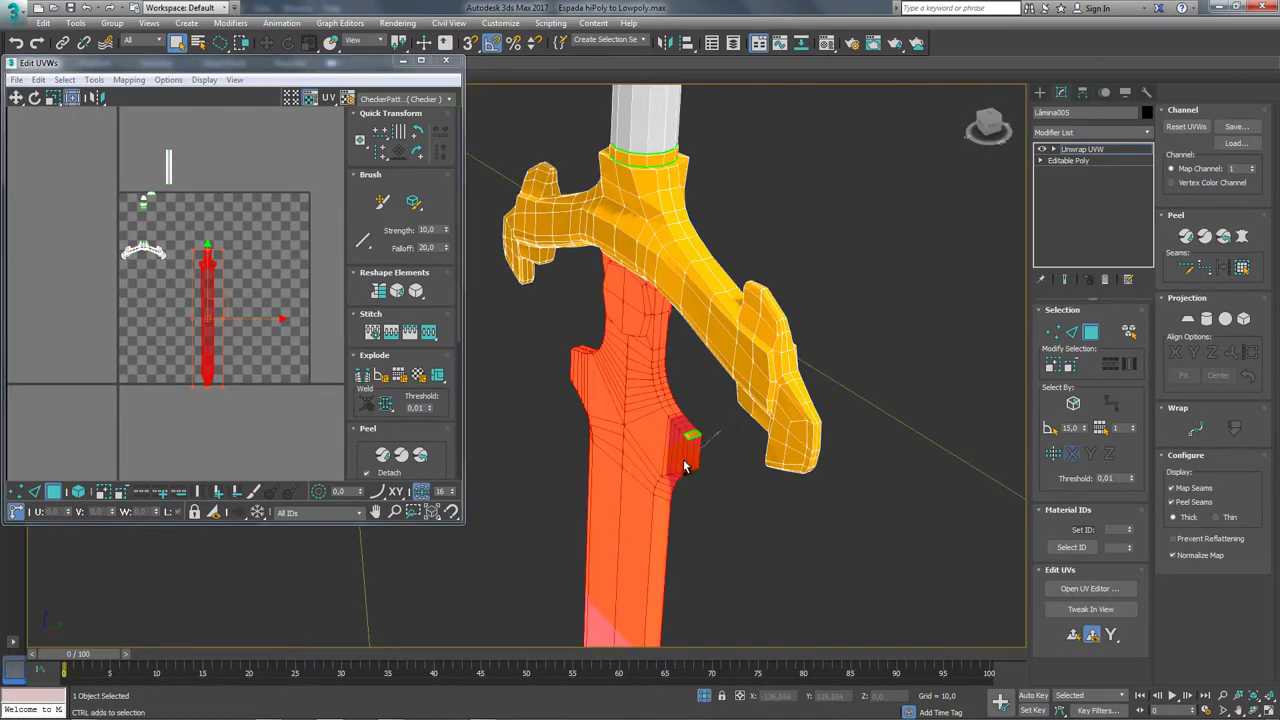
key(z)
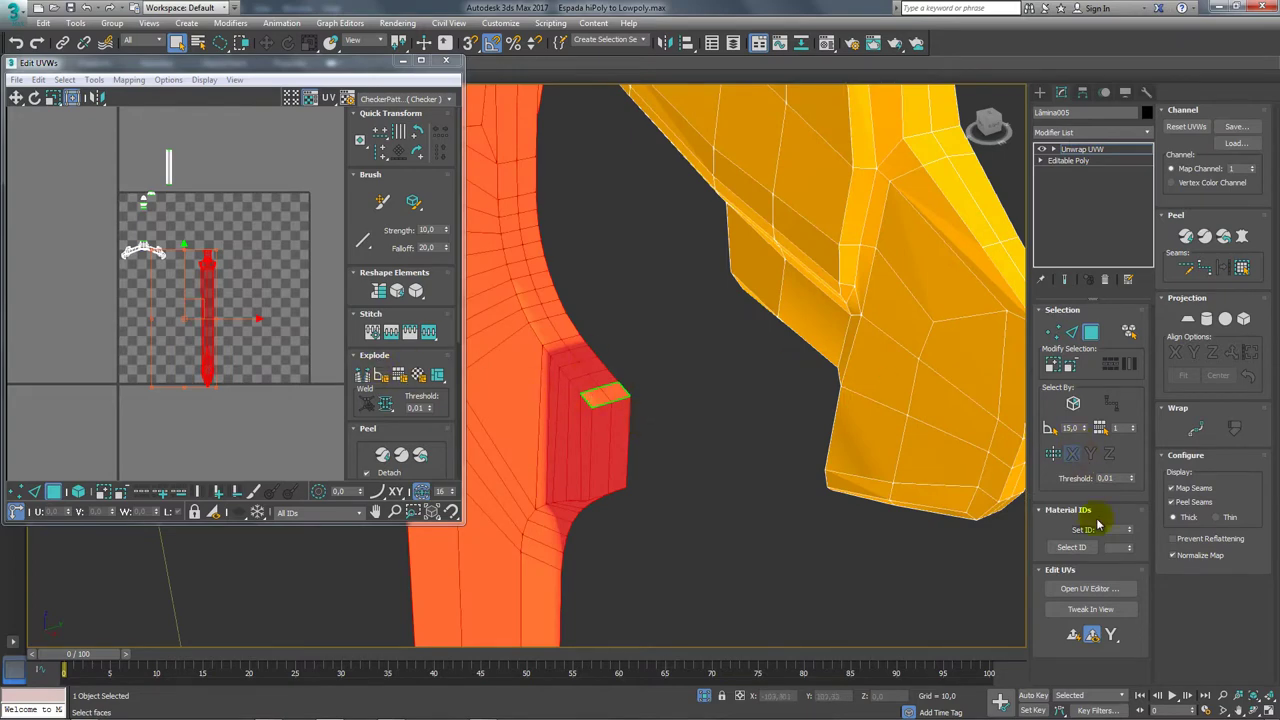
click(1075, 640)
scroll(720, 340, down, 5)
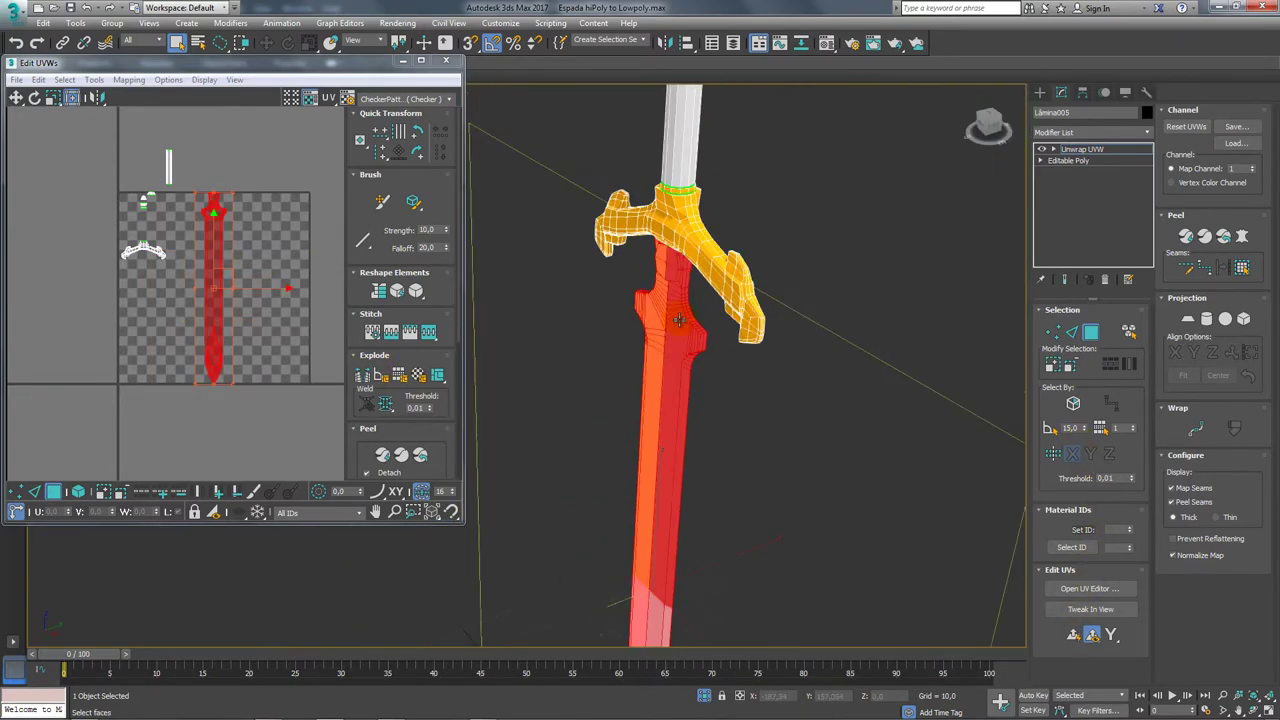
mouse_move(720, 340)
alt+middle_down()
mouse_move(787, 339)
mouse_move(740, 335)
alt+middle_up()
scroll(212, 302, down, 2)
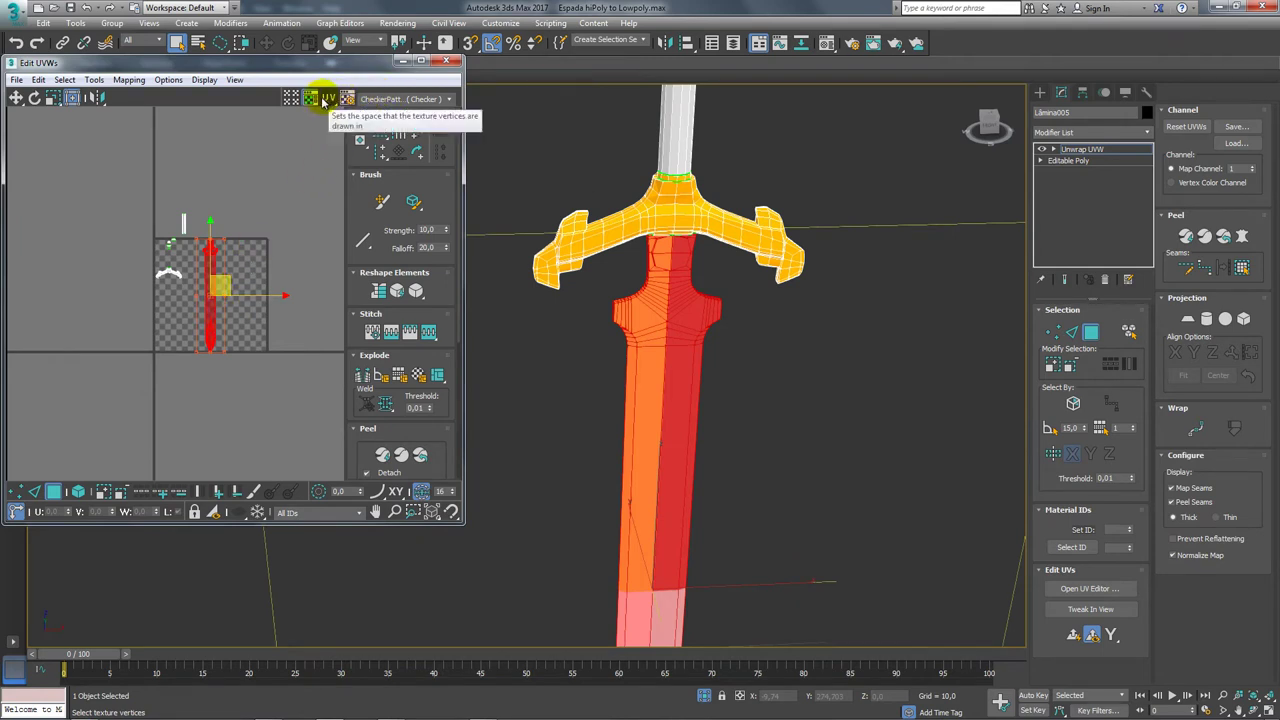
Display Map #0 (color-map.jpg) as the UV editor background.
click(380, 100)
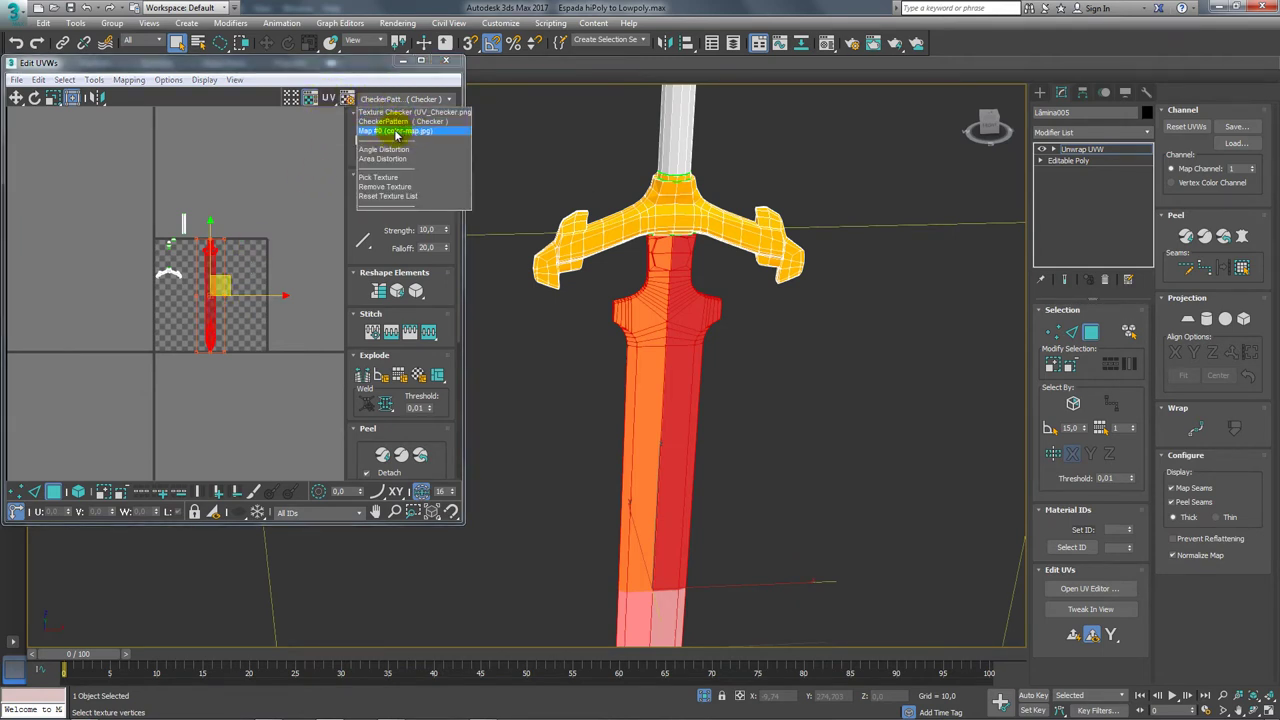
click(398, 136)
scroll(250, 300, up, 2)
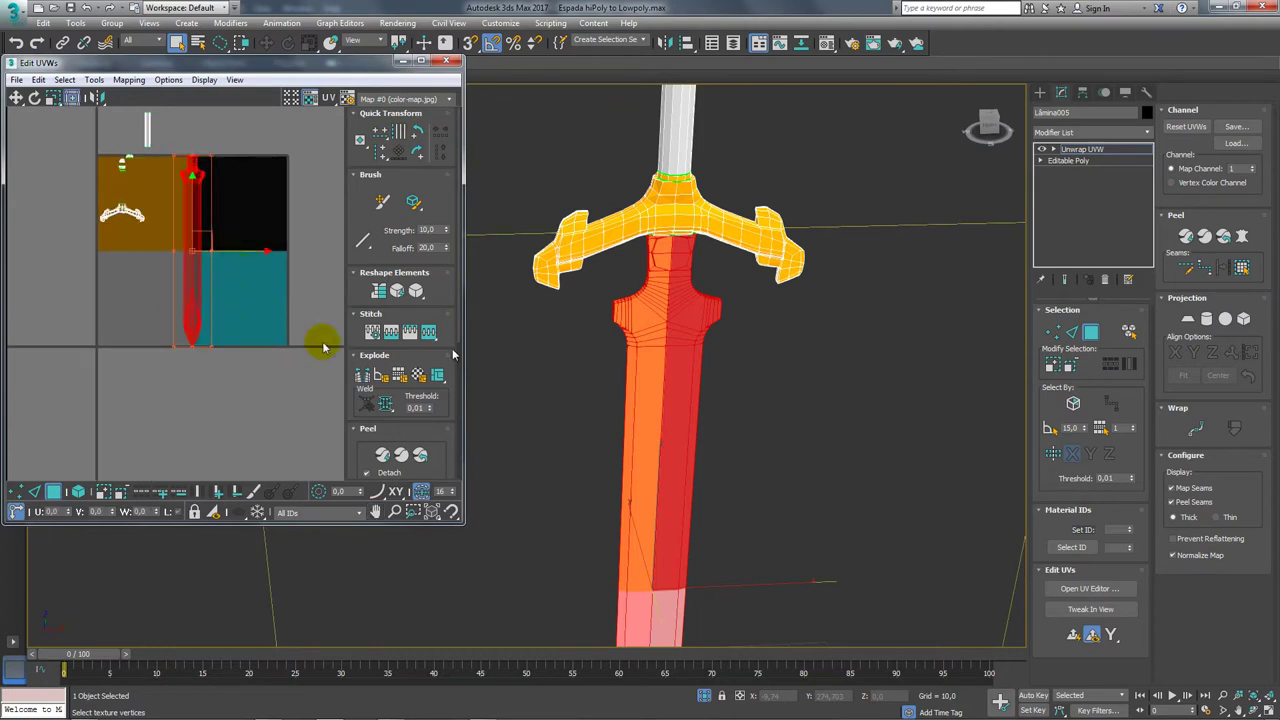
Move the blade UV shell down-left and scale it into the lower-left quadrant.
middle_drag(691, 378, 711, 263)
scroll(711, 263, down, 3)
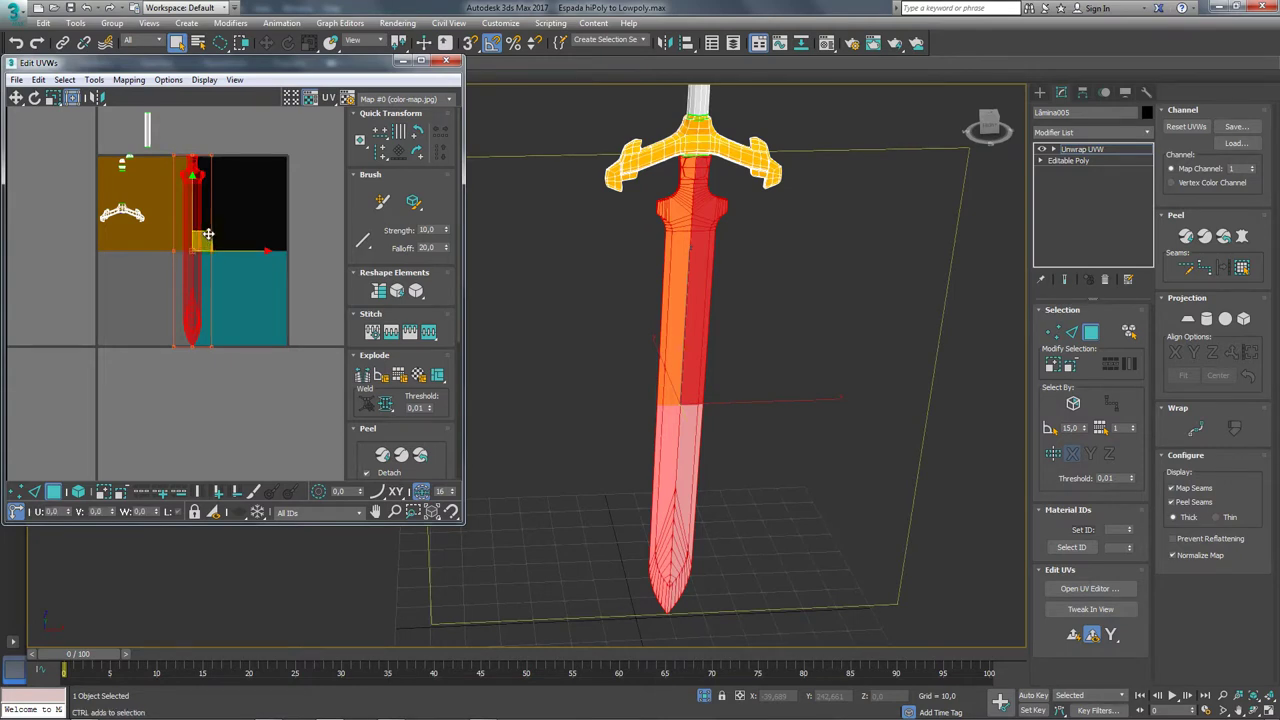
mouse_move(208, 234)
mouse_down()
mouse_move(163, 284)
mouse_move(177, 349)
mouse_up()
click(53, 97)
middle_drag(114, 209, 157, 263)
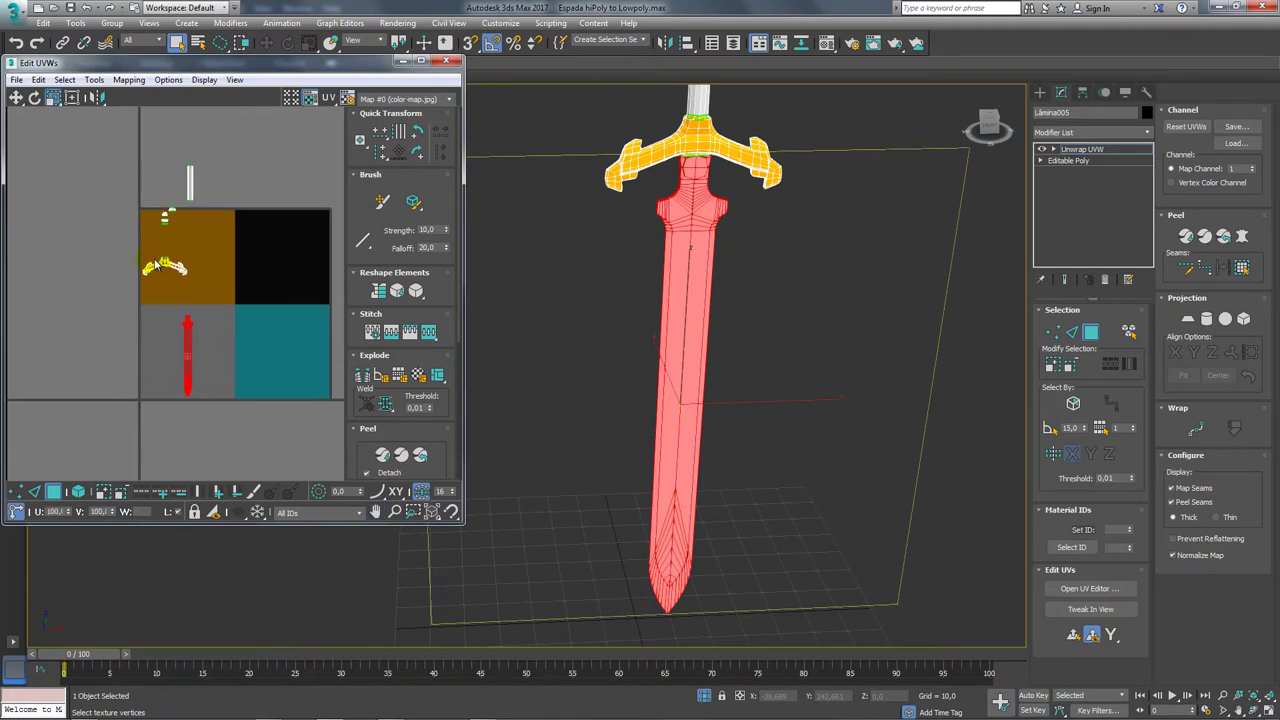
Select the crossguard UV shell and nudge it right within the brown area.
scroll(157, 263, up, 2)
drag(92, 240, 273, 308)
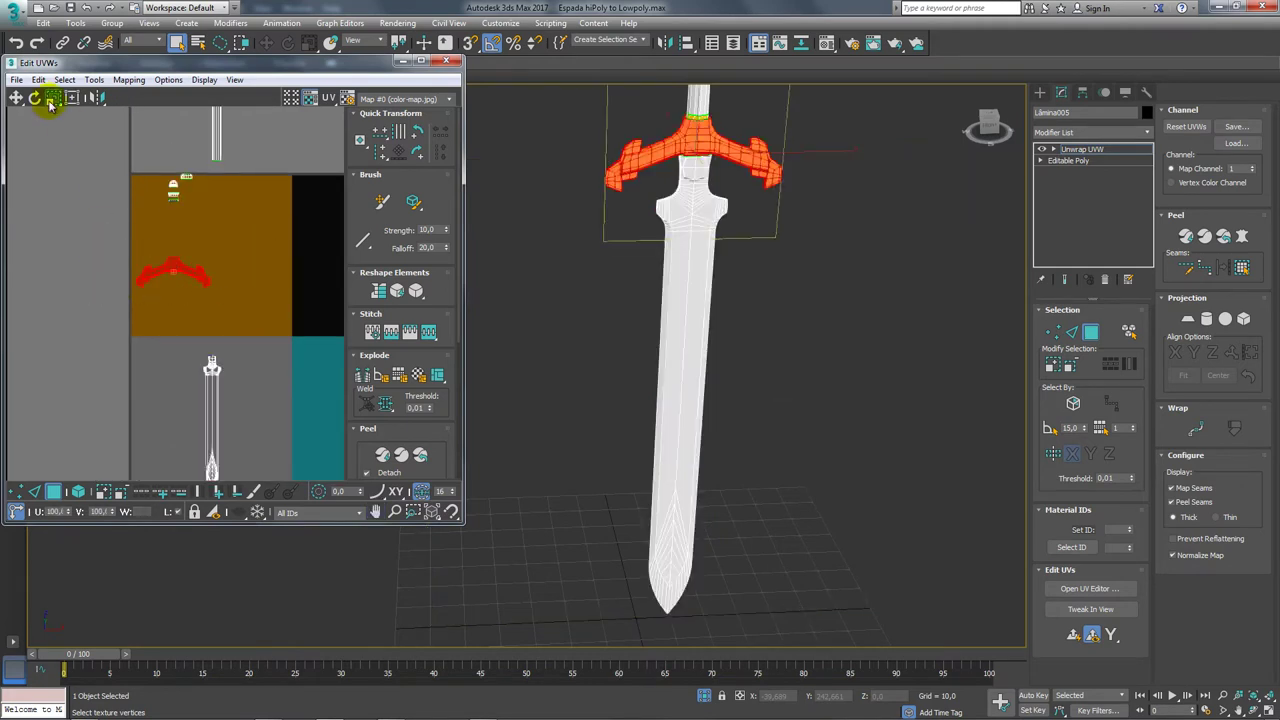
click(17, 98)
drag(166, 257, 187, 255)
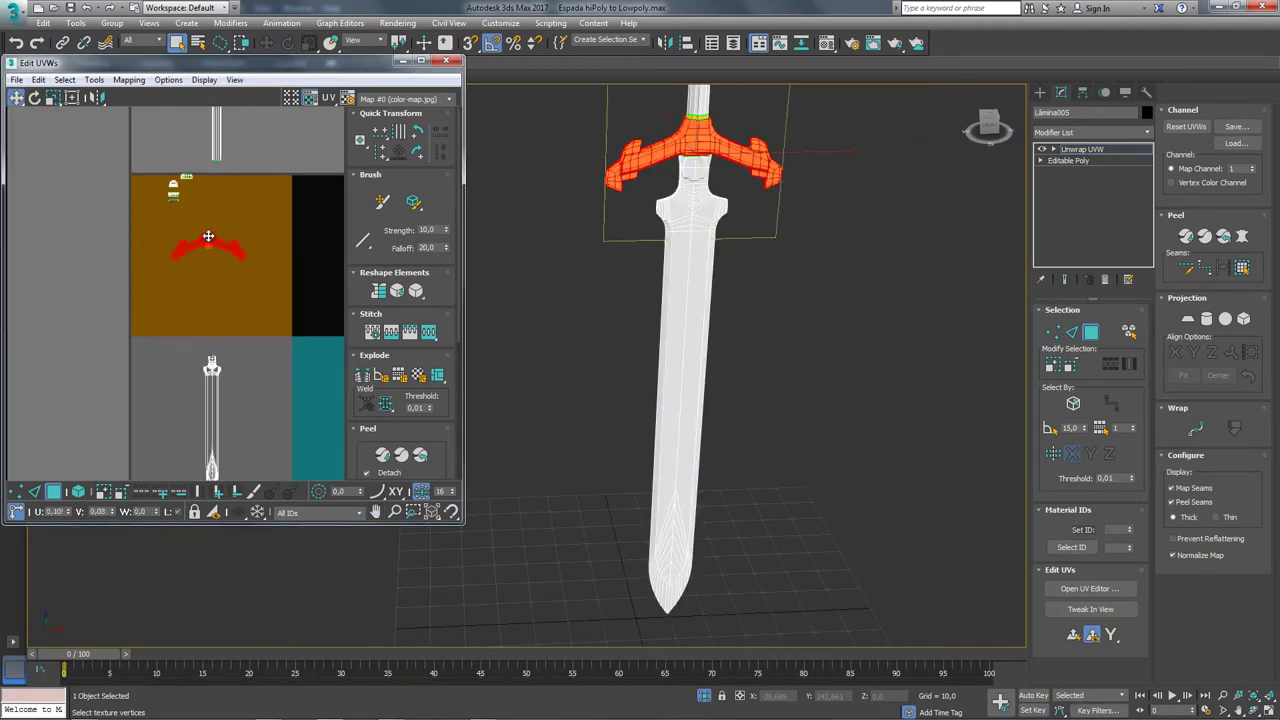
scroll(208, 236, down, 1)
scroll(141, 230, down, 2)
scroll(88, 208, up, 3)
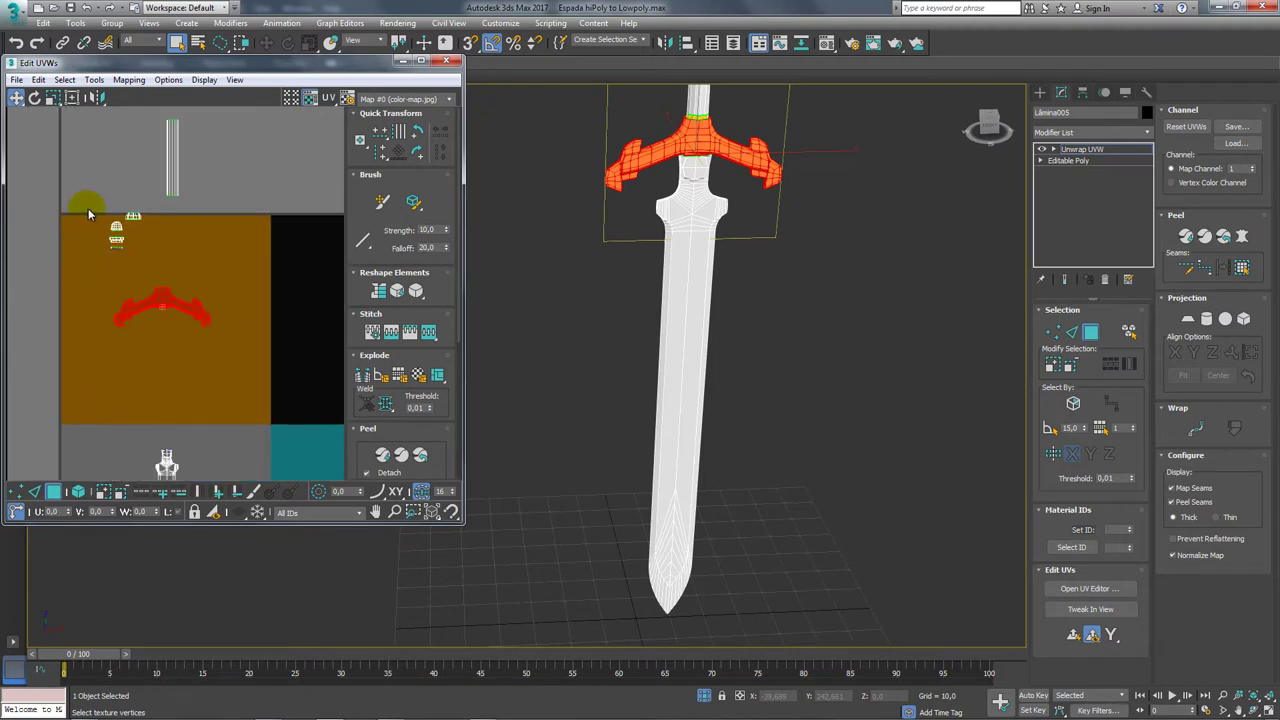
scroll(88, 211, up, 1)
Box-select the small pommel UV shells and move them into the teal tile.
drag(165, 275, 165, 275)
middle_drag(586, 234, 714, 330)
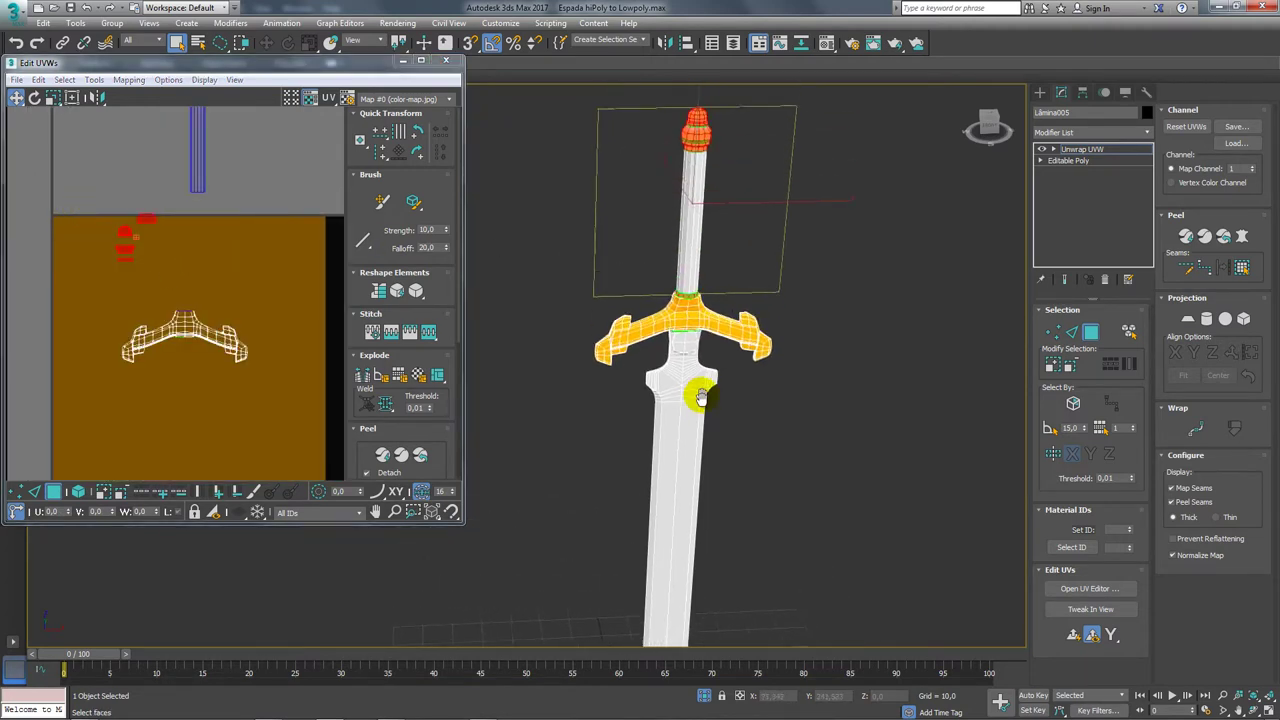
scroll(88, 268, down, 3)
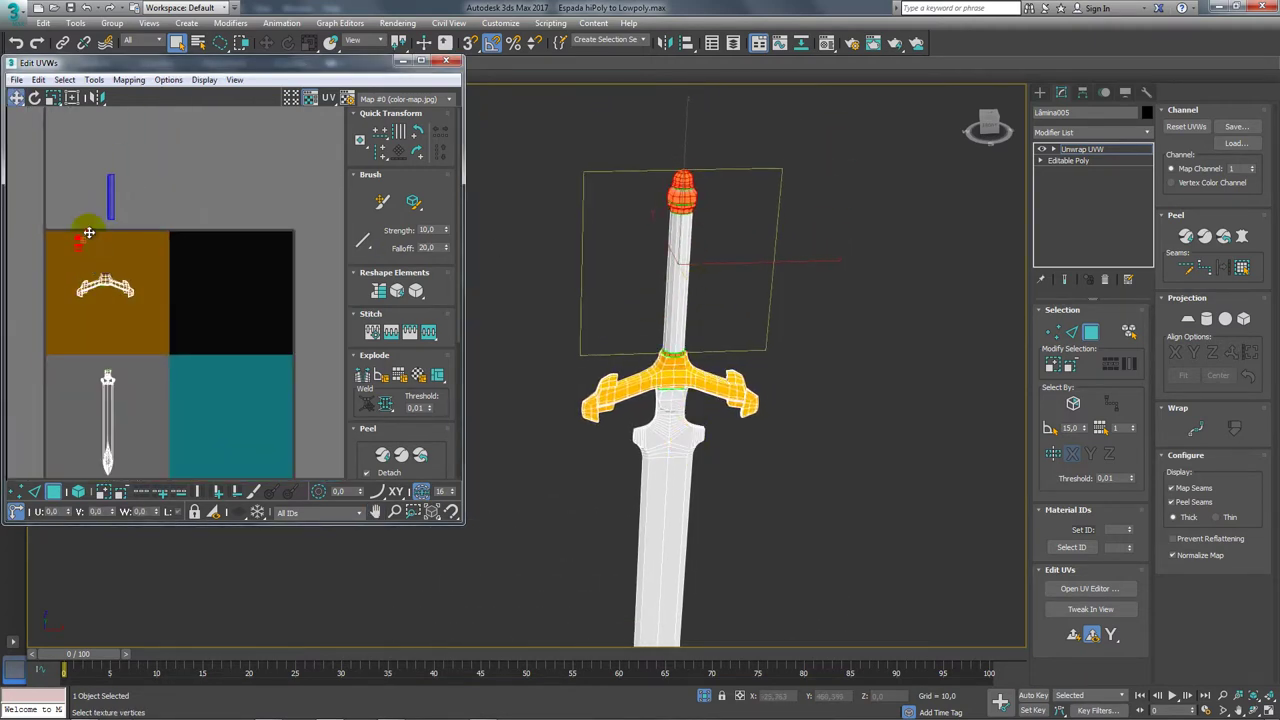
drag(129, 265, 249, 436)
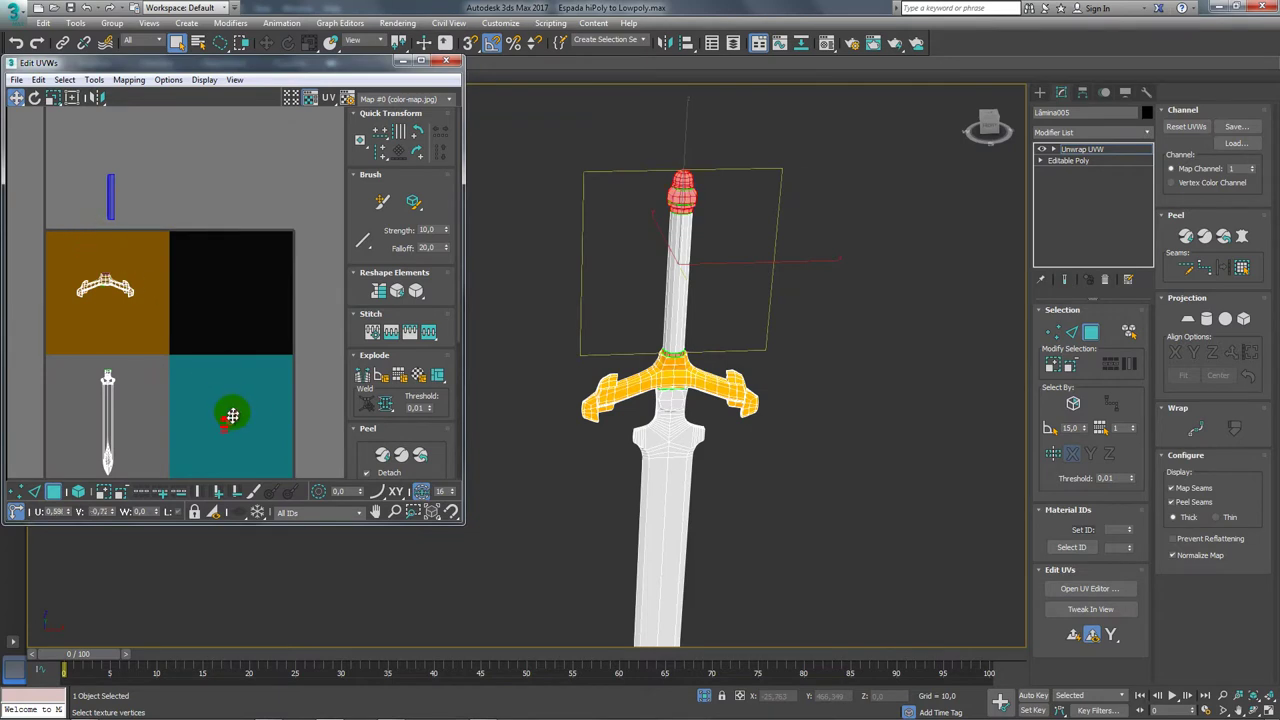
Move the handle UV shell into the black tile, then clear the face selection.
click(110, 208)
drag(110, 210, 217, 295)
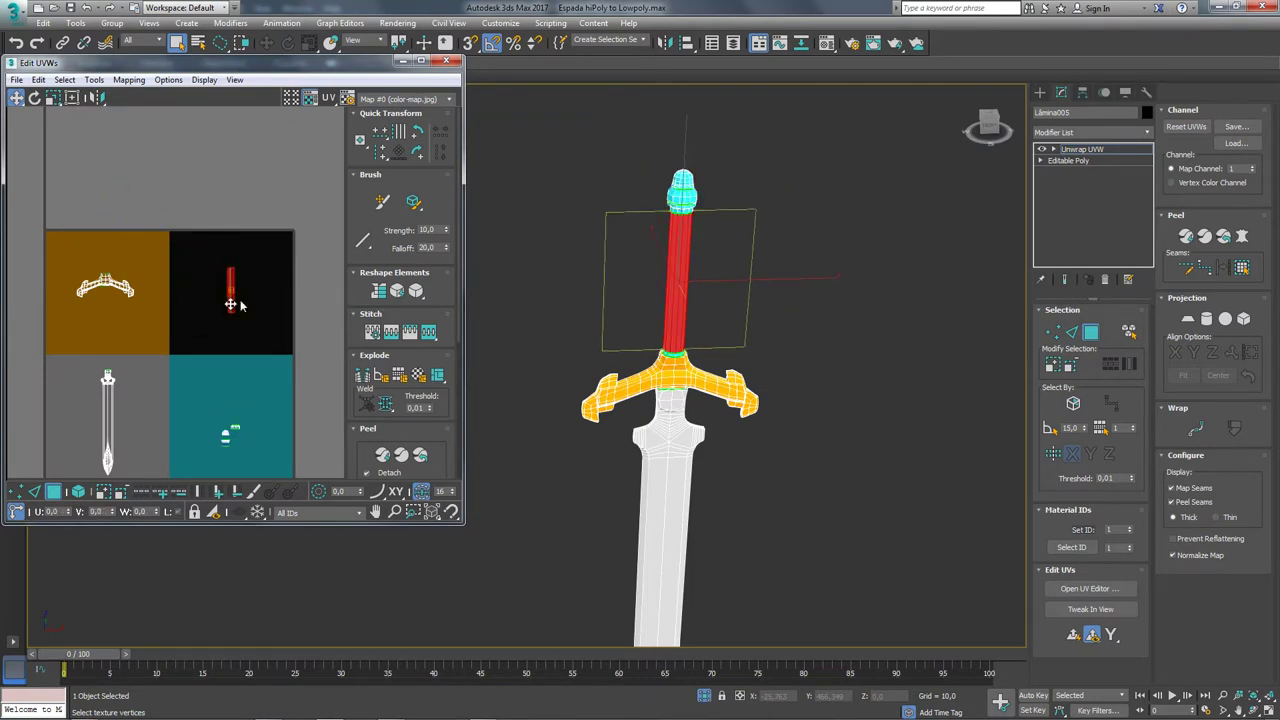
scroll(597, 340, down, 2)
click(888, 266)
alt+middle_drag(888, 266, 823, 277)
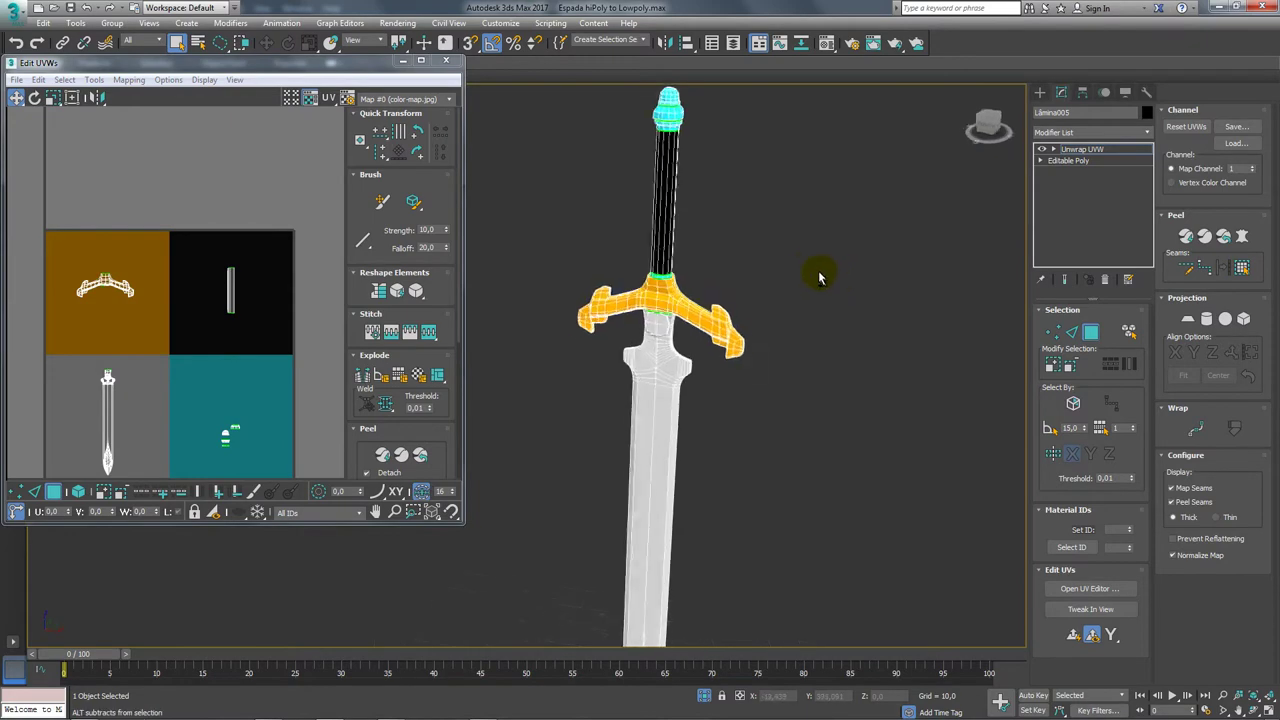
scroll(677, 300, down, 3)
scroll(740, 420, up, 2)
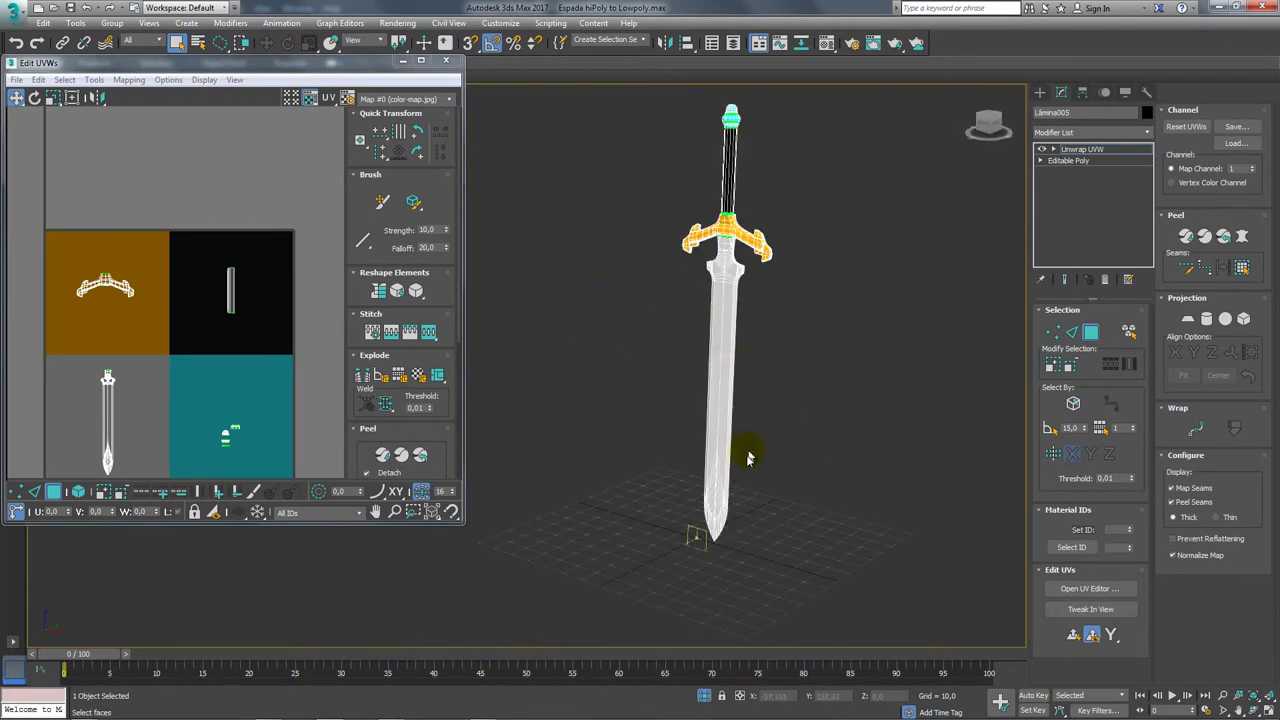
Exit face editing and separate the two overlapping swords to view the guard closely.
click(707, 690)
scroll(671, 463, down, 3)
scroll(700, 374, down, 5)
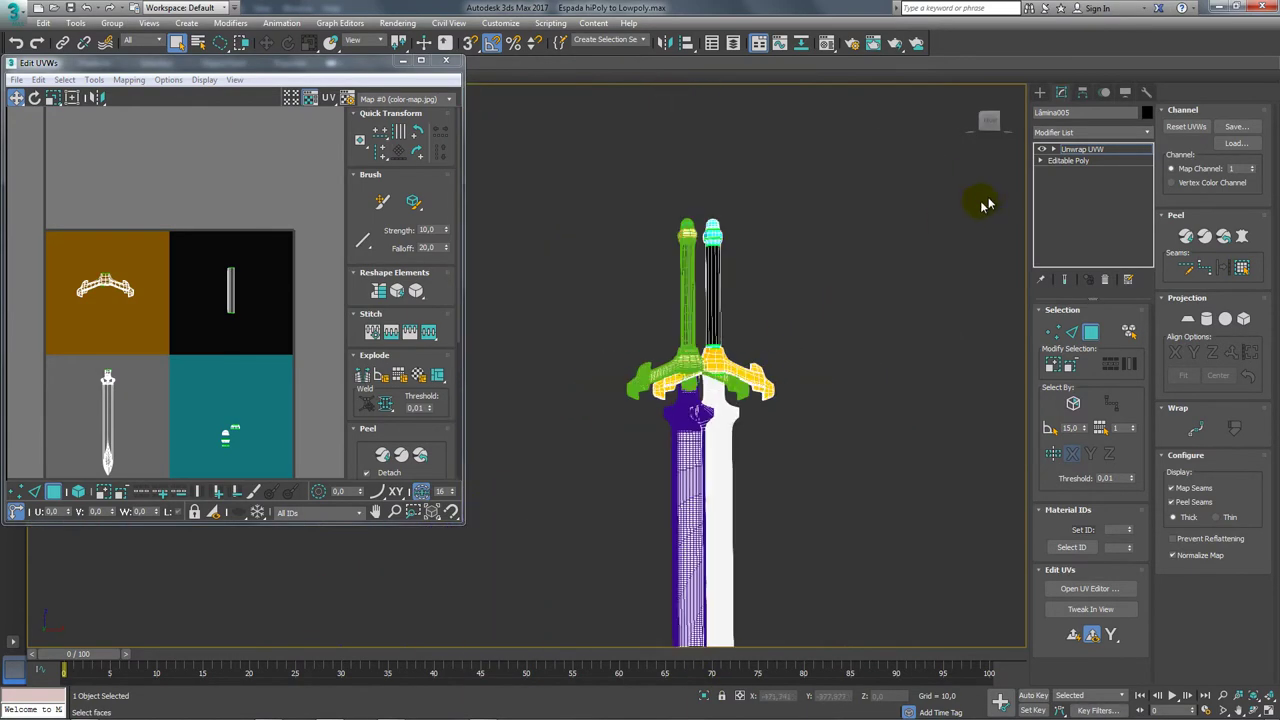
click(1075, 150)
scroll(757, 457, down, 5)
scroll(749, 363, up, 1)
scroll(714, 363, up, 2)
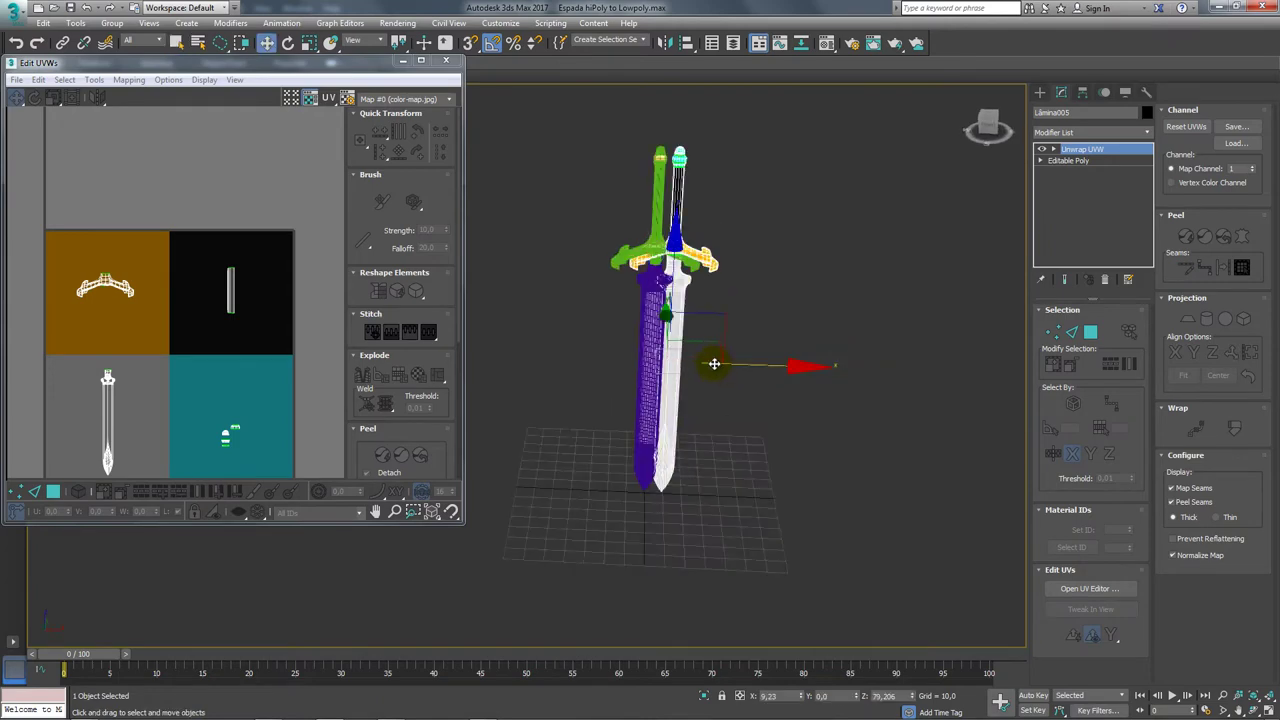
alt+middle_drag(748, 368, 830, 360)
scroll(749, 323, up, 3)
mouse_move(648, 259)
middle_down()
mouse_move(733, 373)
mouse_move(753, 348)
mouse_move(888, 357)
middle_up()
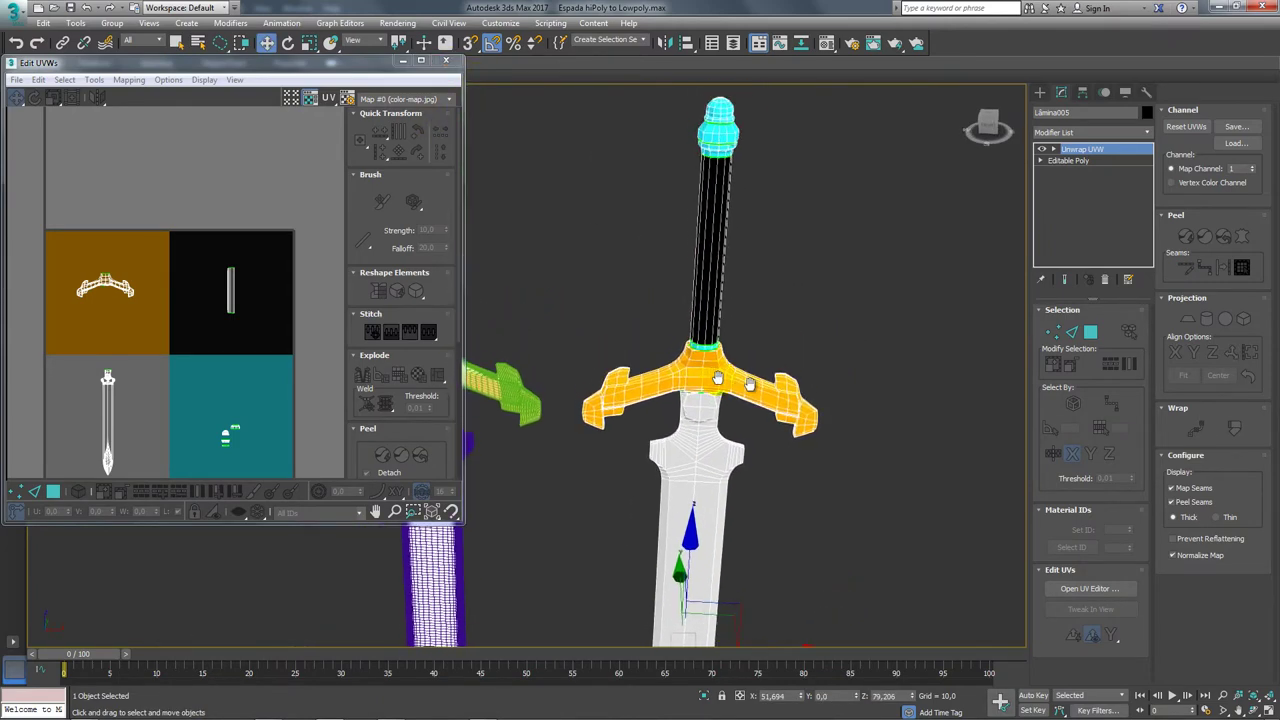
Close Edit UVWs, hide edged faces with F4, and frame both guards side by side.
click(797, 274)
key(F4)
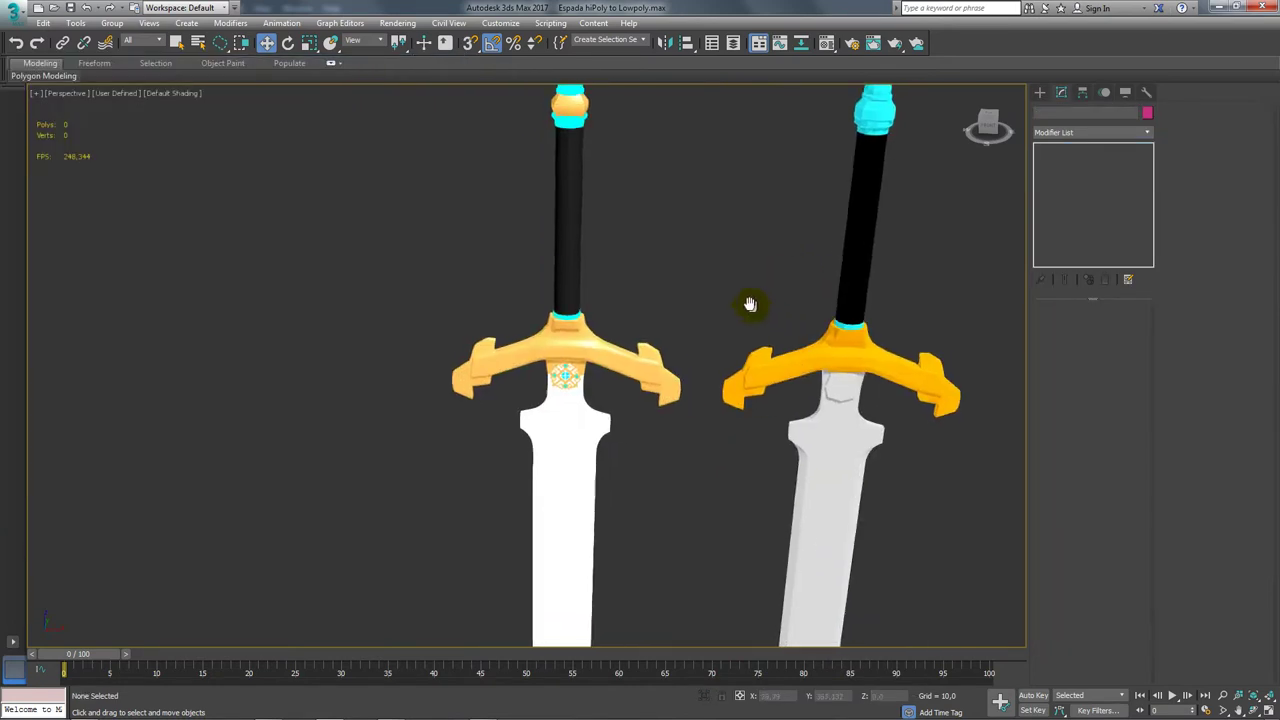
scroll(749, 300, down, 5)
scroll(712, 309, up, 1)
scroll(527, 312, up, 5)
scroll(527, 312, up, 2)
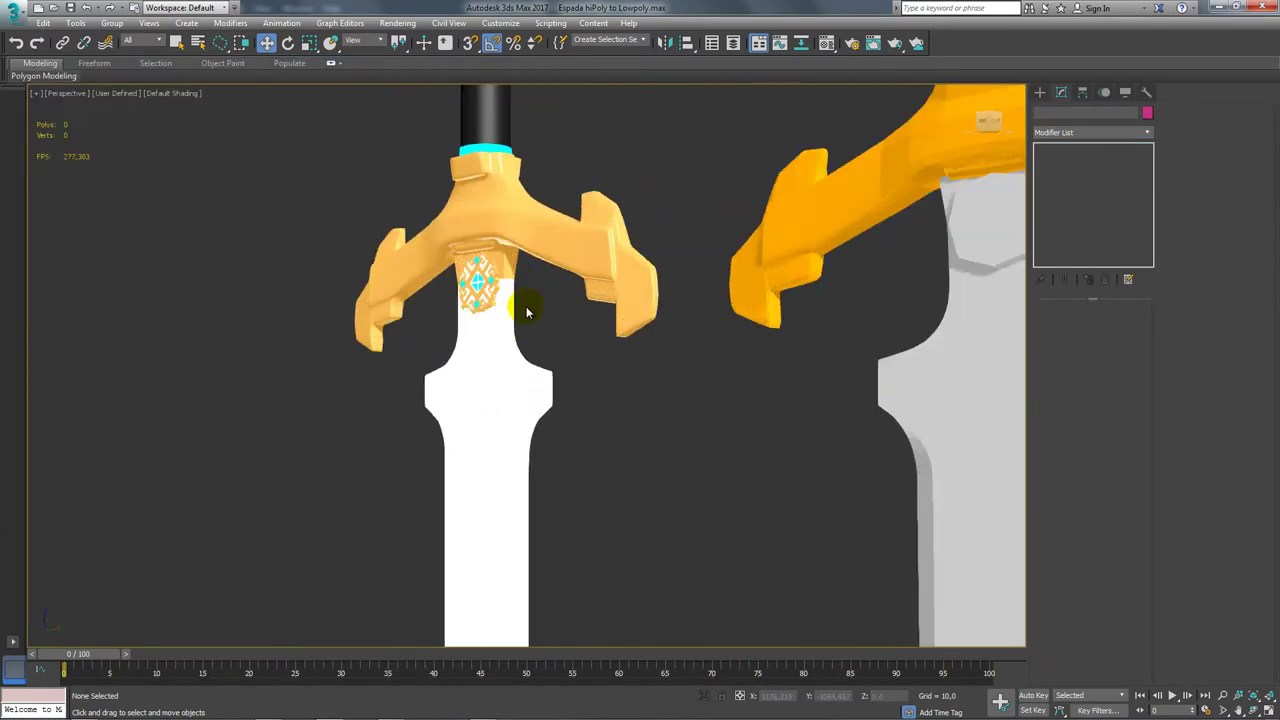
scroll(531, 313, up, 2)
middle_drag(586, 309, 403, 330)
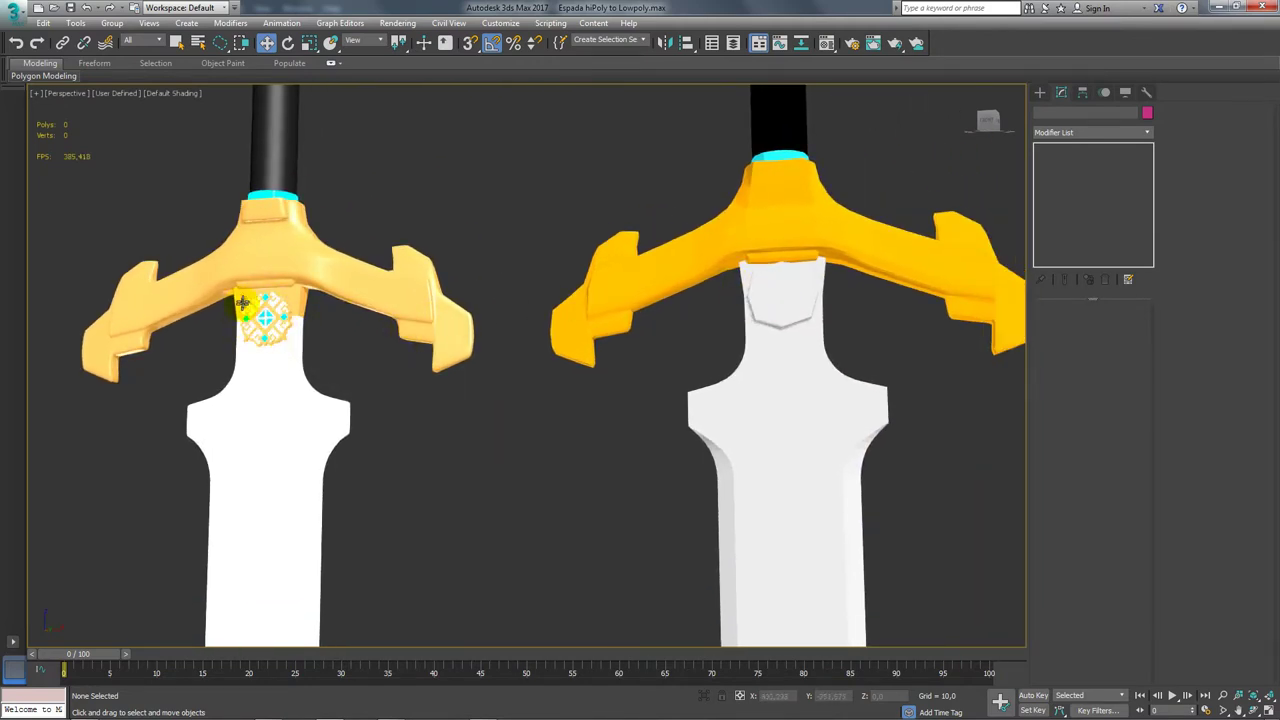
scroll(757, 289, up, 3)
scroll(729, 334, up, 2)
Select the low-poly sword, compare its guard with the reference, and enable Polygon mode.
click(691, 349)
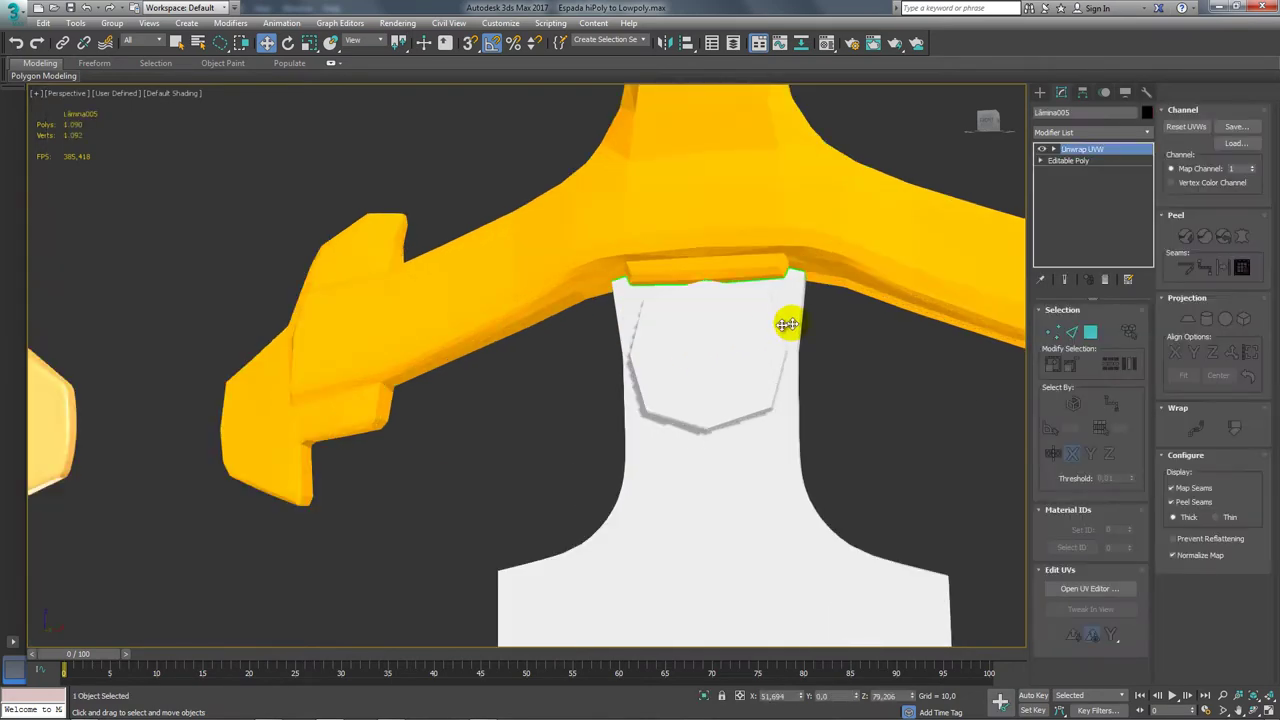
mouse_move(786, 323)
alt+middle_down()
mouse_move(704, 330)
mouse_move(749, 325)
alt+middle_up()
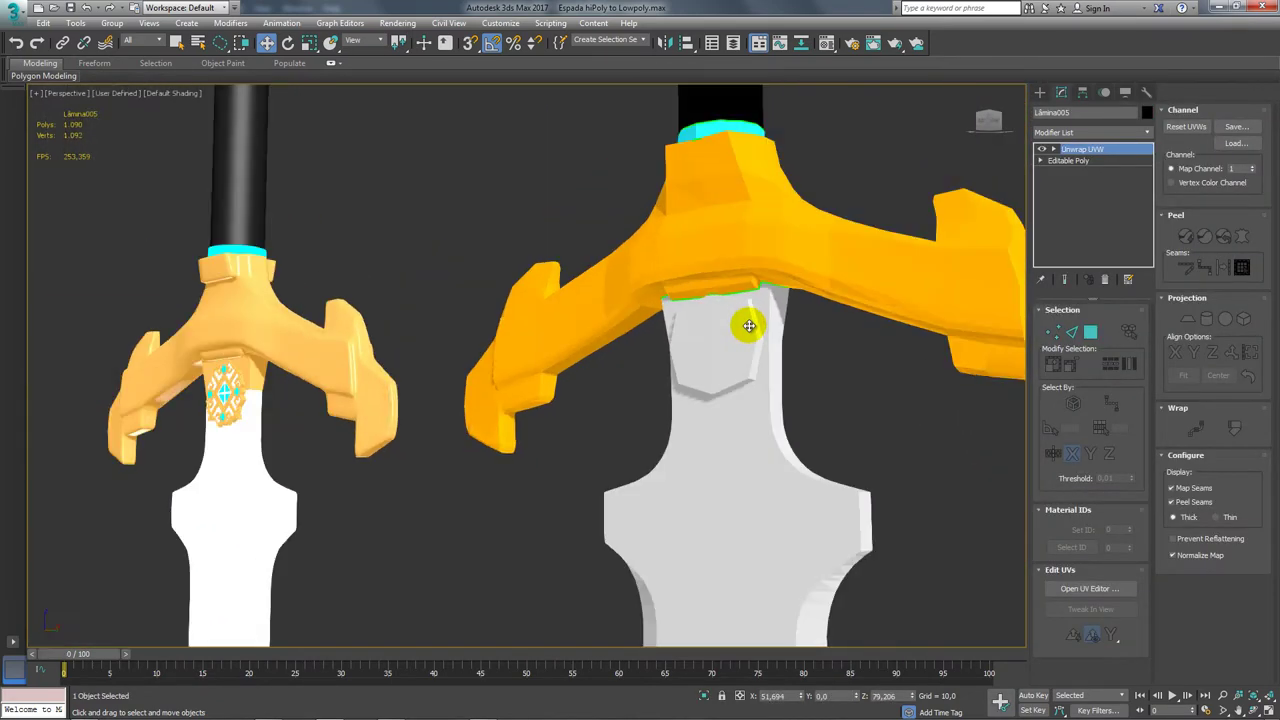
scroll(223, 369, up, 3)
middle_drag(251, 380, 486, 363)
scroll(229, 357, down, 3)
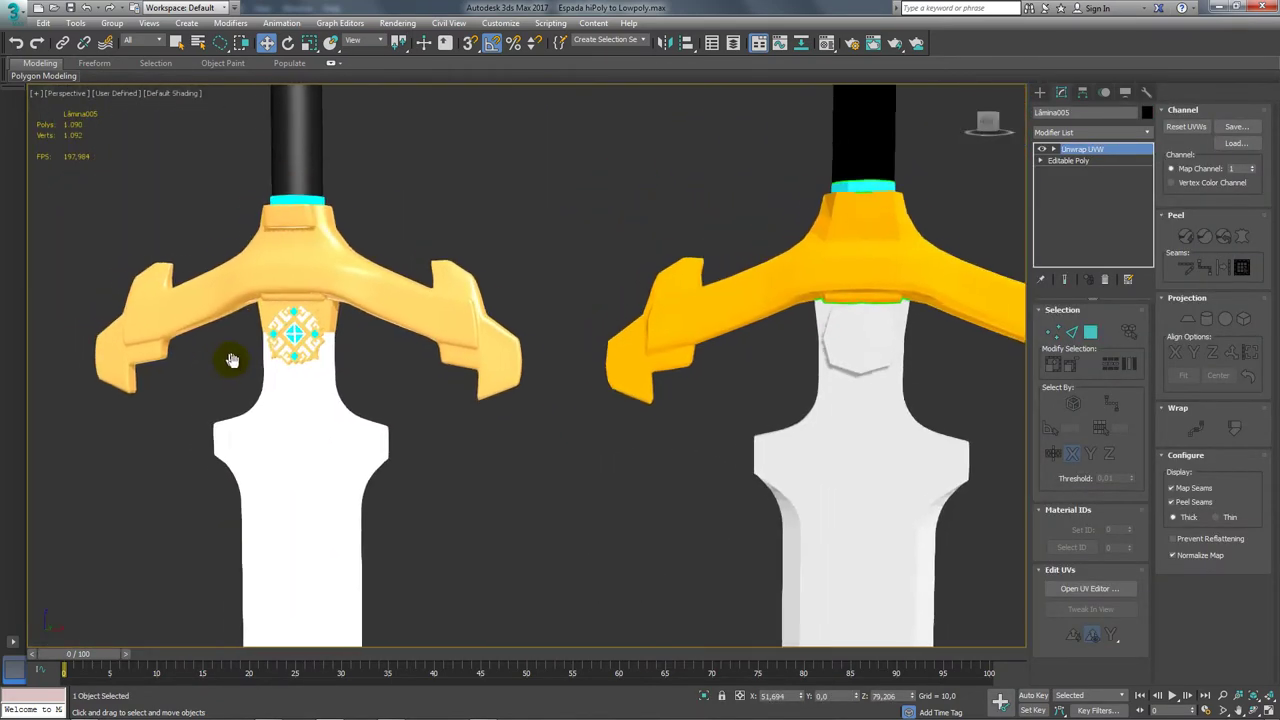
scroll(300, 340, up, 4)
scroll(367, 311, down, 2)
scroll(371, 334, down, 4)
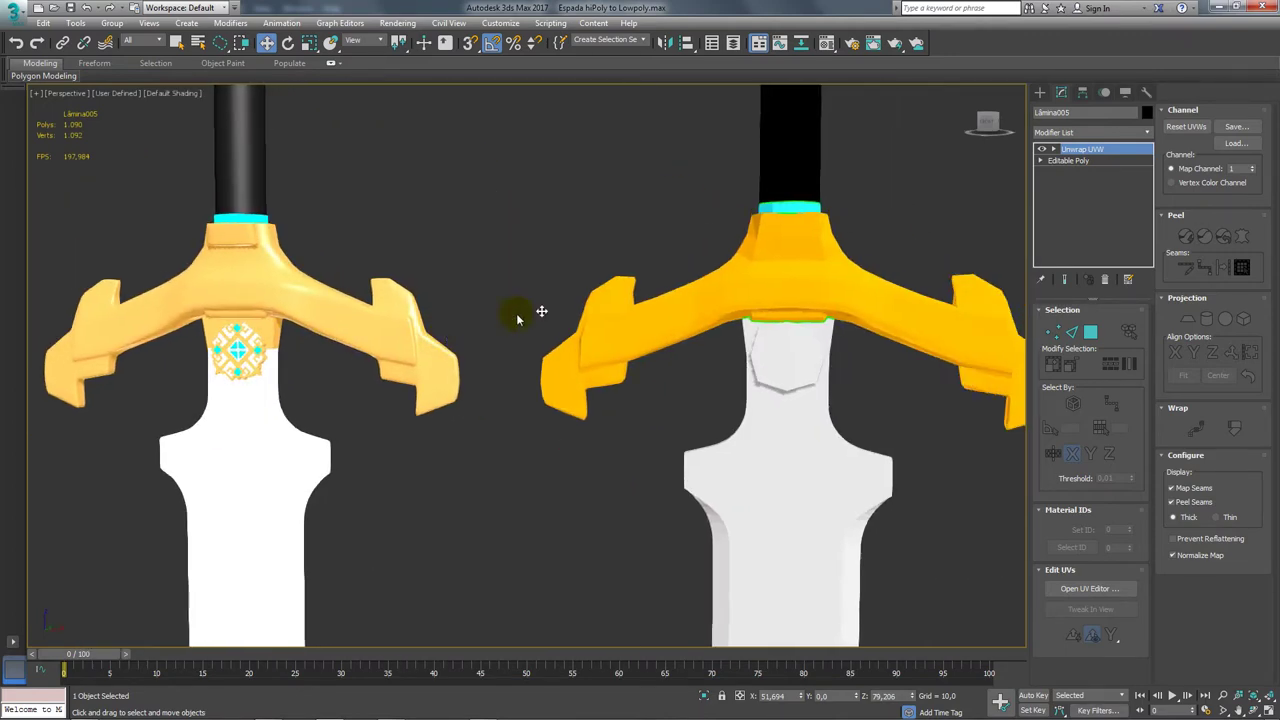
click(1091, 335)
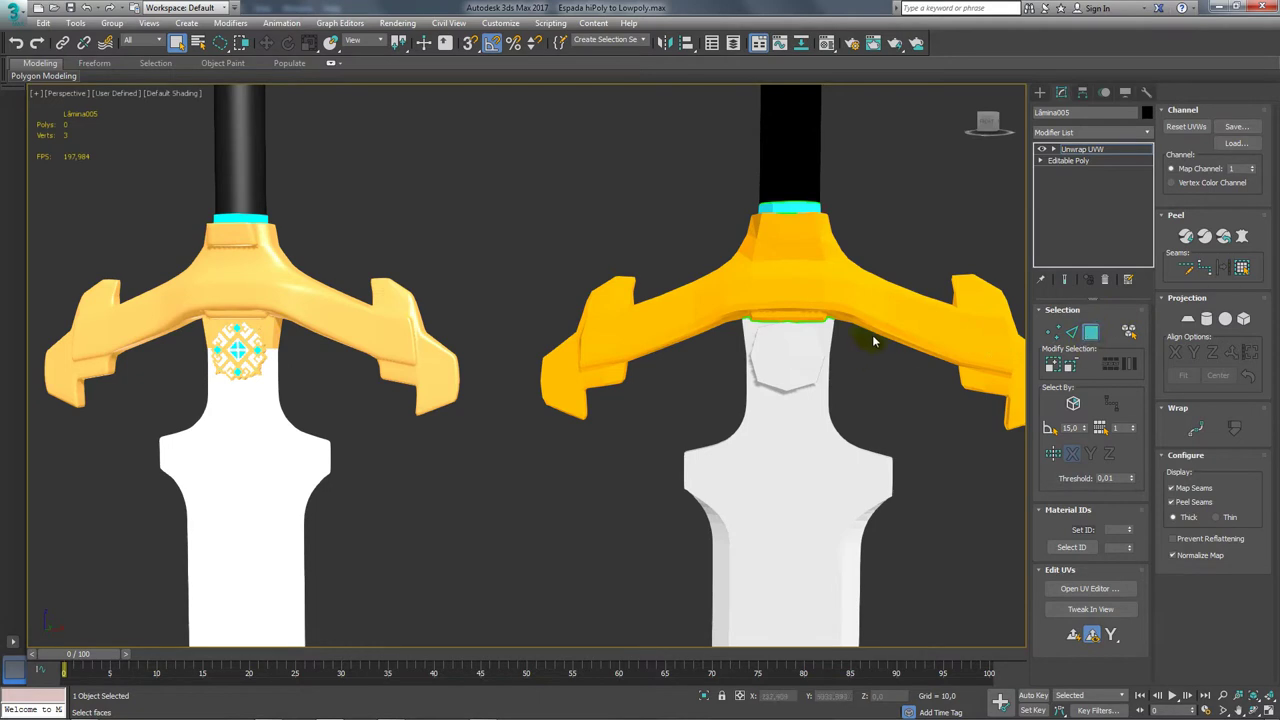
Select the under-guard face band and the guard's underside faces, then open the UV editor.
click(724, 351)
scroll(800, 345, up, 1)
scroll(876, 347, up, 3)
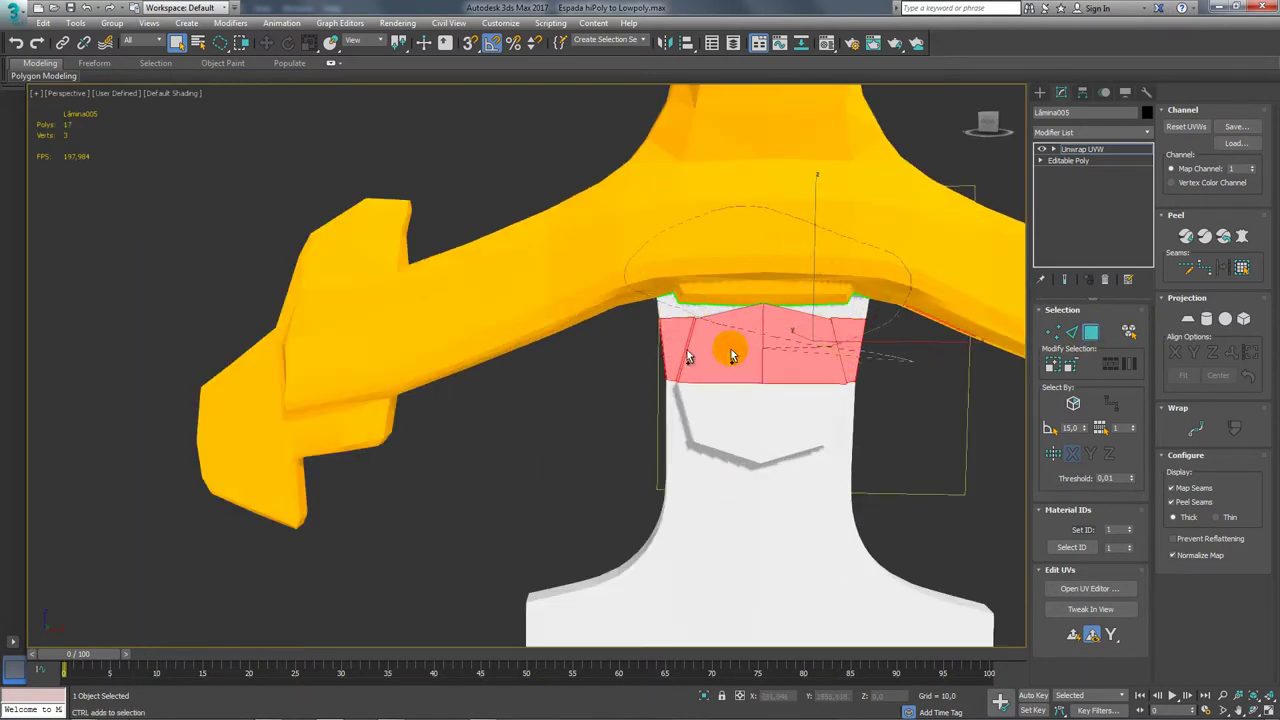
ctrl+click(604, 267)
alt+middle_drag(724, 287, 829, 306)
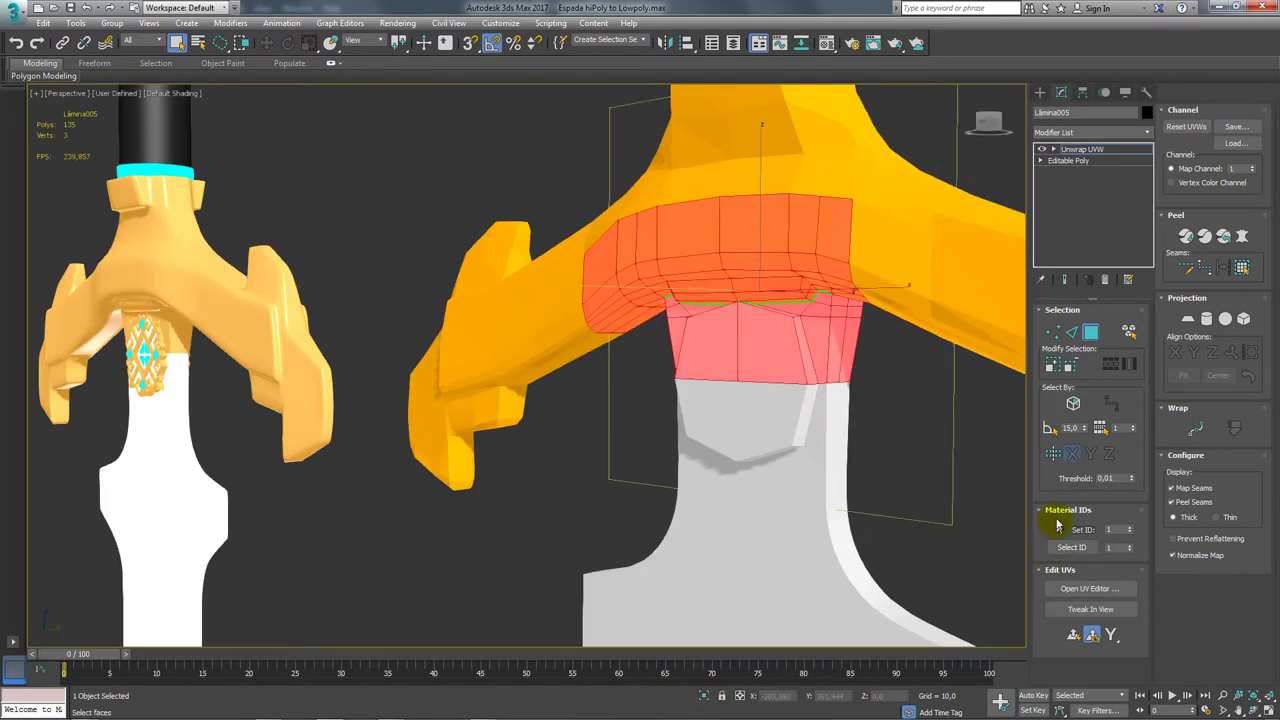
click(1110, 588)
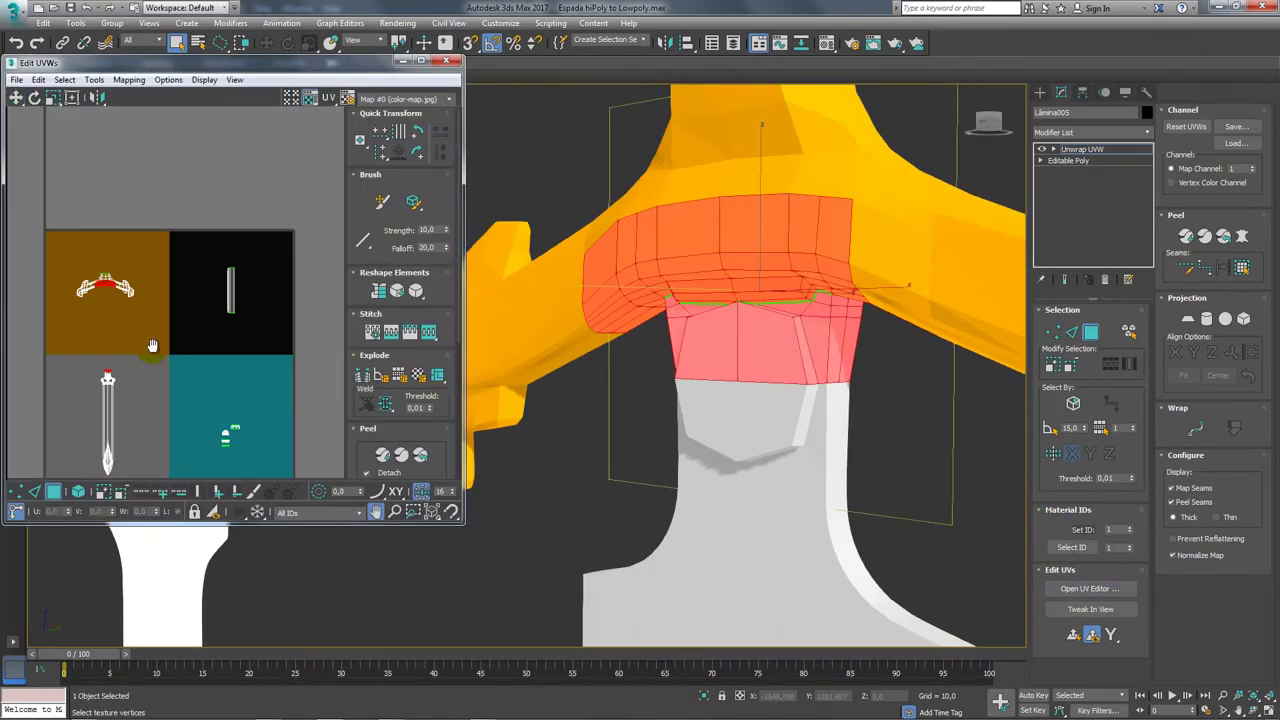
middle_drag(152, 345, 88, 323)
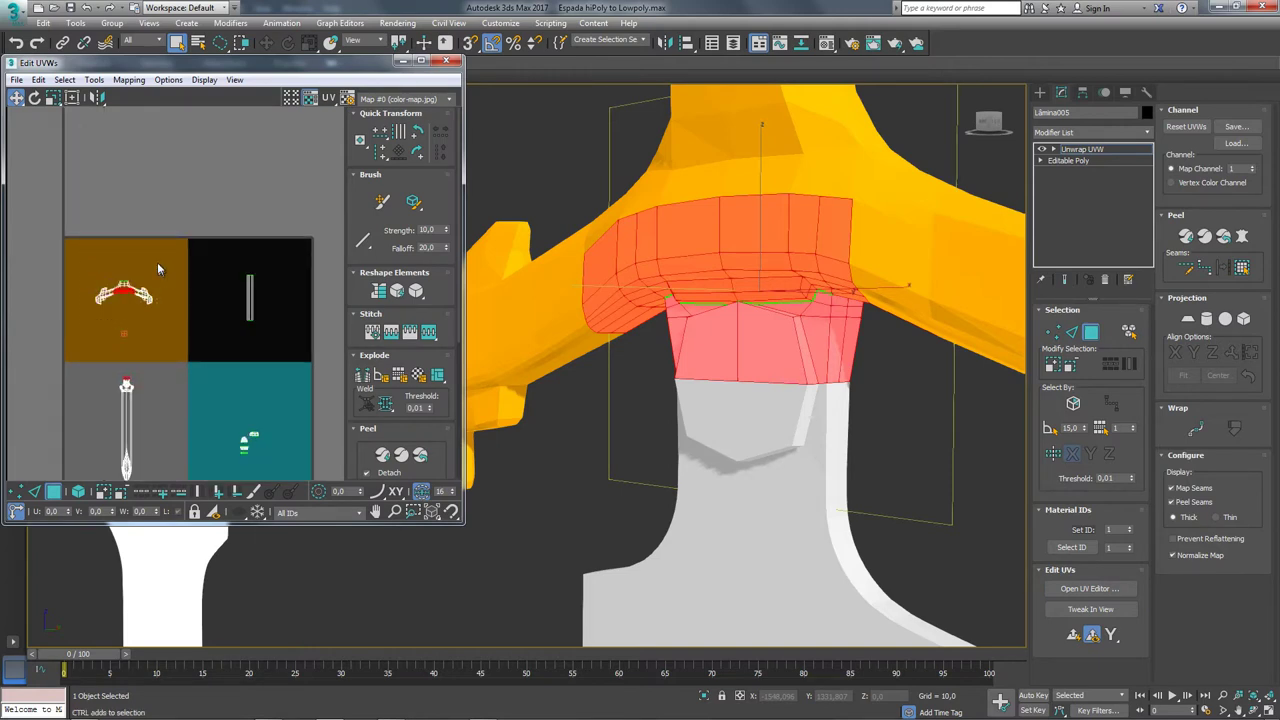
Planar-map the whole guard and scale its UV shell to fit the orange tile.
click(574, 329)
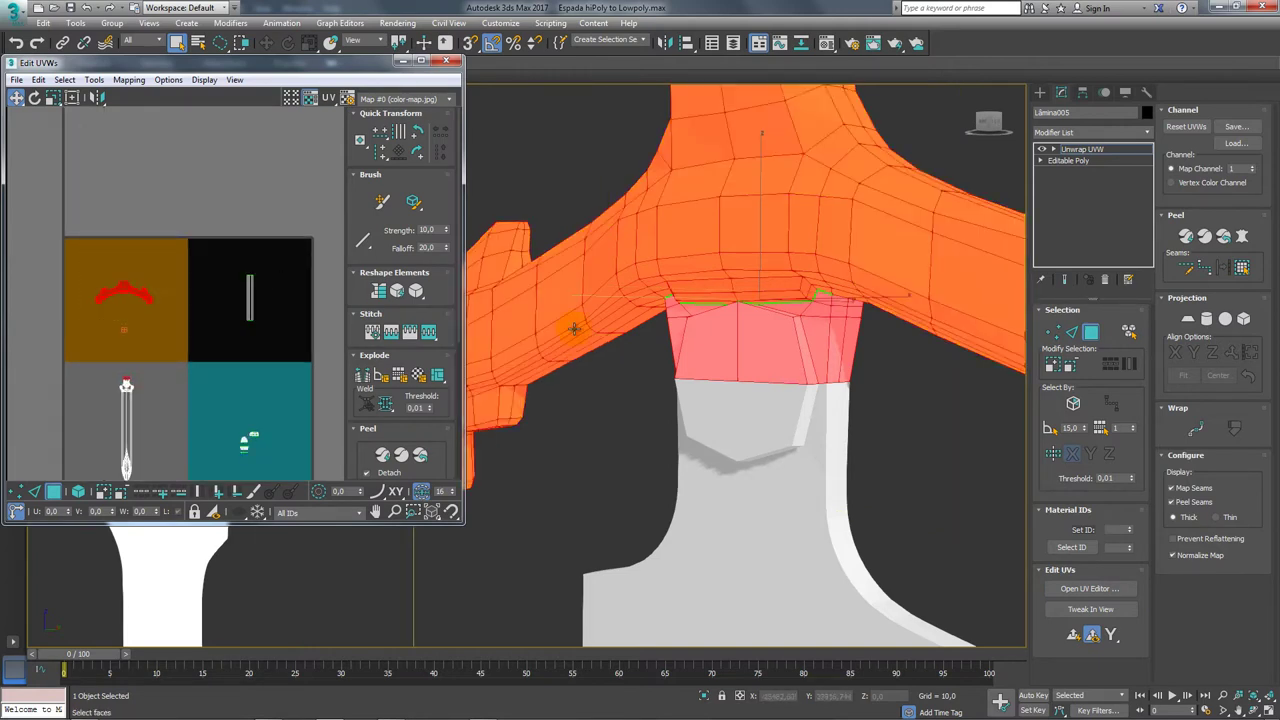
click(1076, 640)
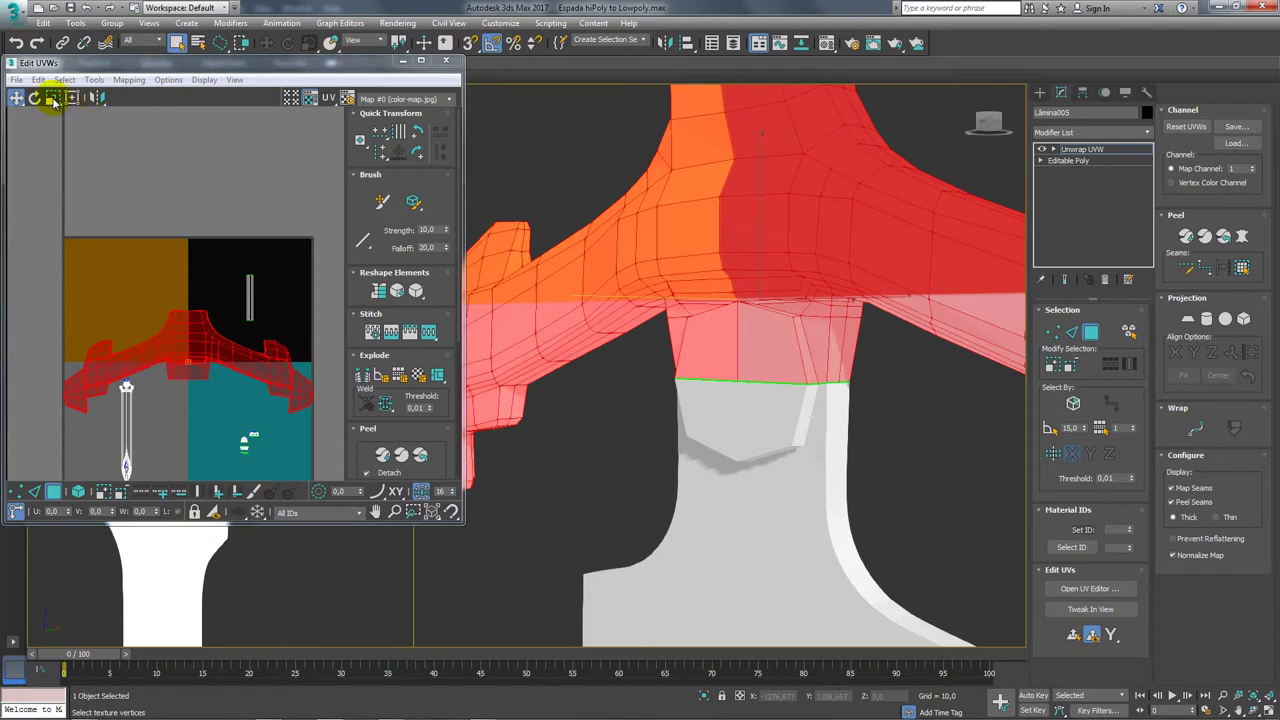
drag(193, 366, 113, 236)
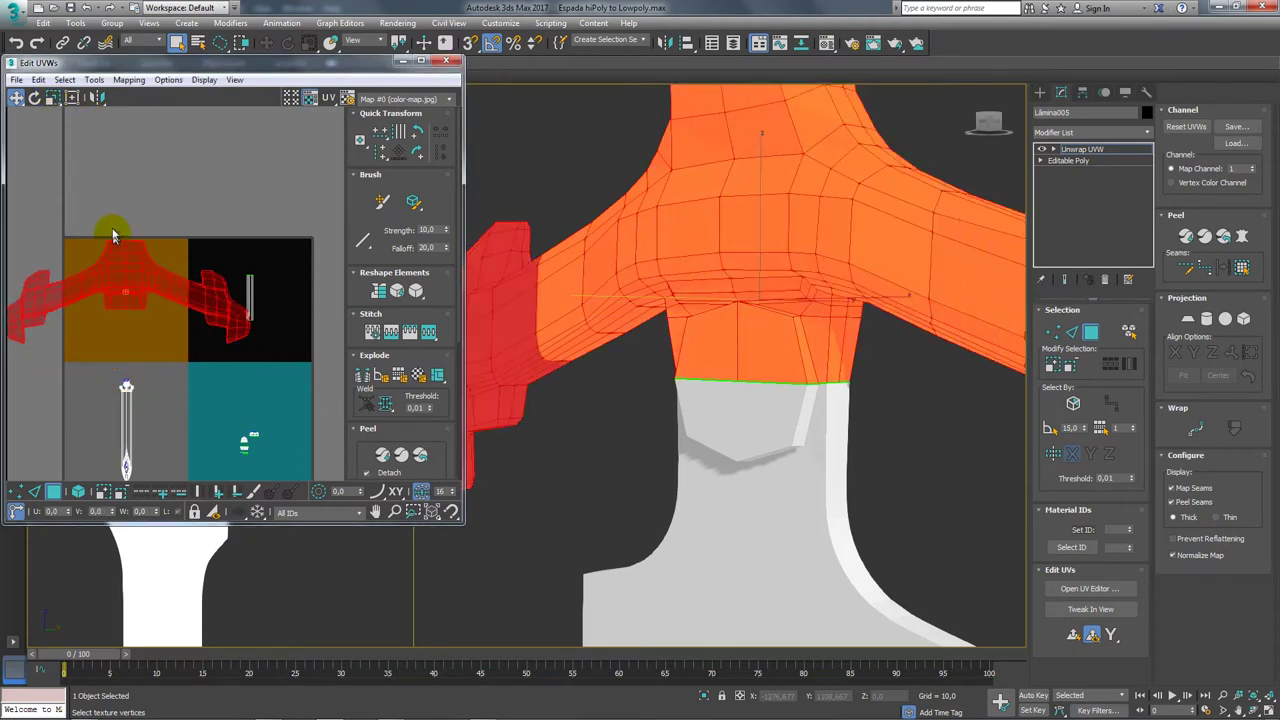
click(53, 97)
drag(155, 285, 155, 338)
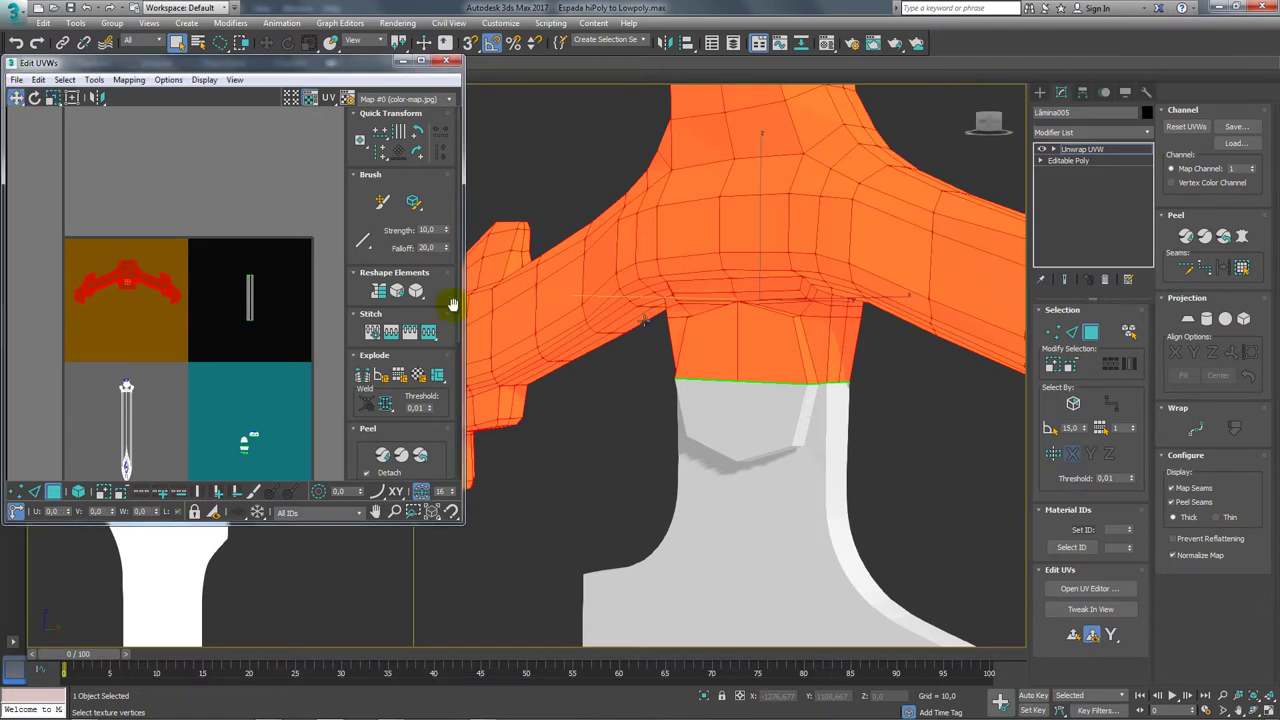
Select the blade-neck faces below the guard and planar-map them into a UV island.
mouse_move(451, 300)
alt+middle_down()
mouse_move(871, 343)
mouse_move(786, 342)
alt+middle_up()
scroll(786, 342, up, 3)
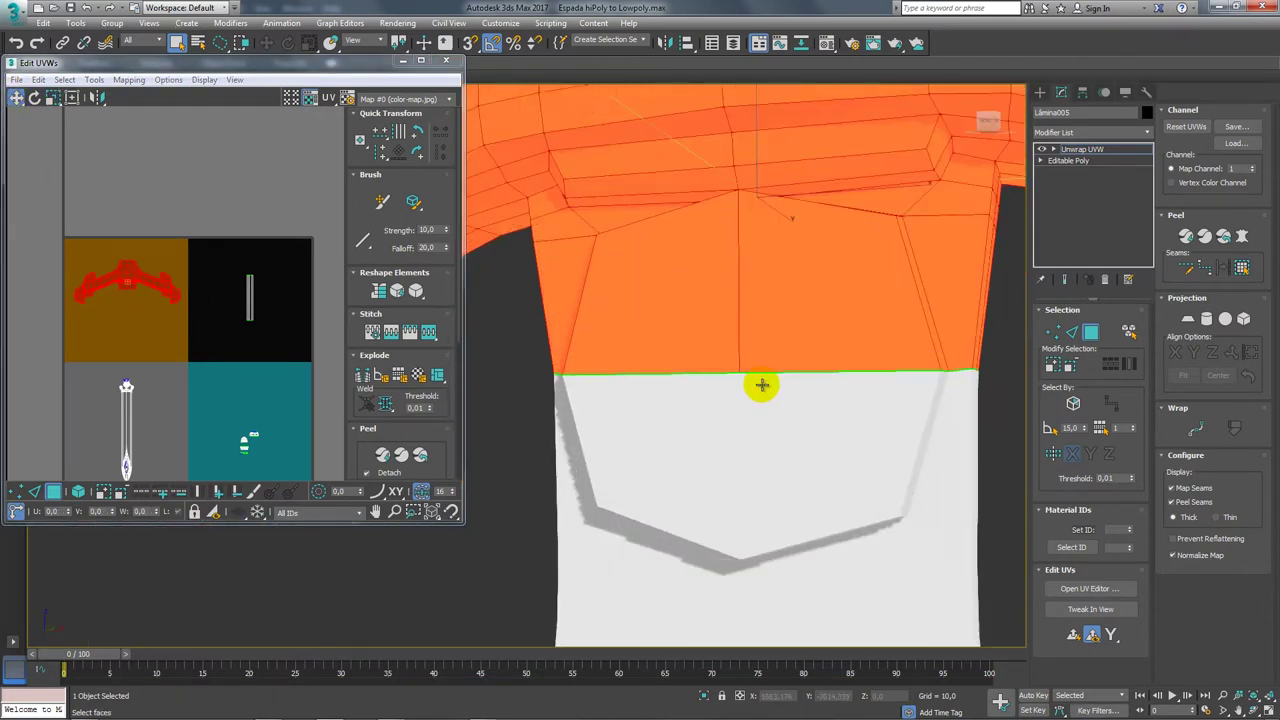
click(700, 412)
ctrl+click(771, 426)
mouse_move(771, 426)
alt+middle_down()
mouse_move(826, 427)
mouse_move(711, 433)
alt+middle_up()
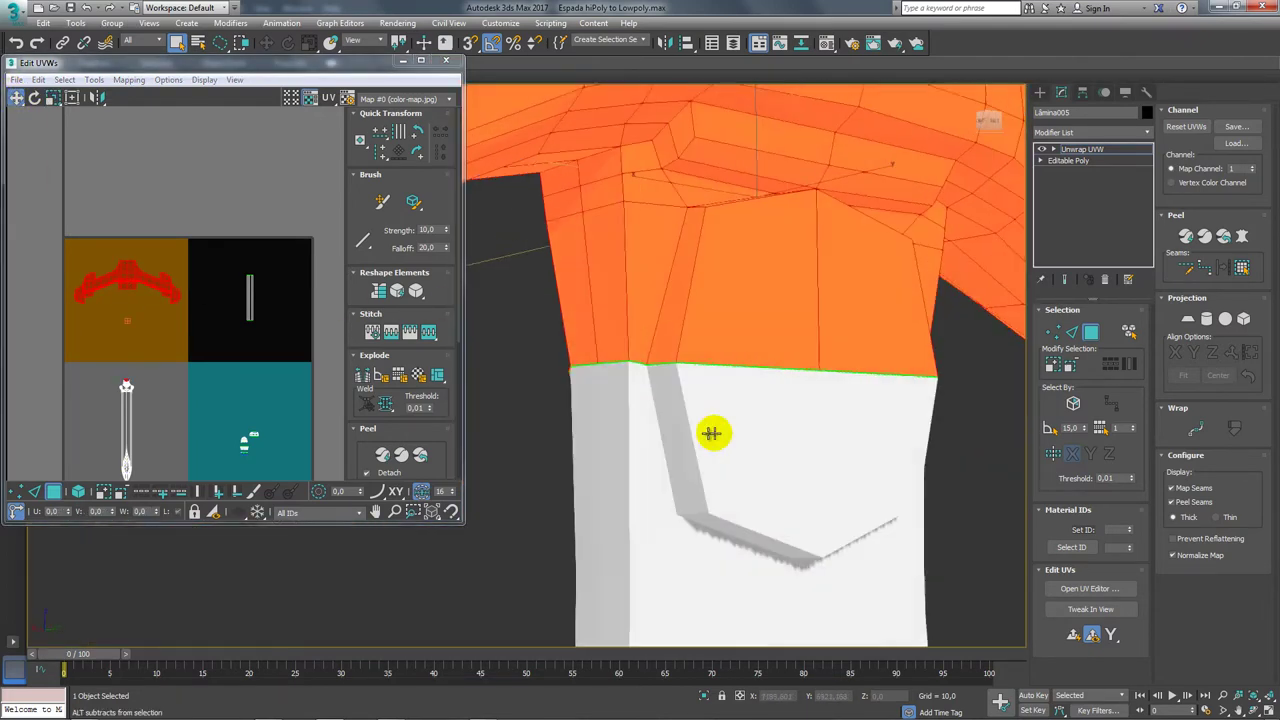
click(711, 422)
ctrl+click(848, 430)
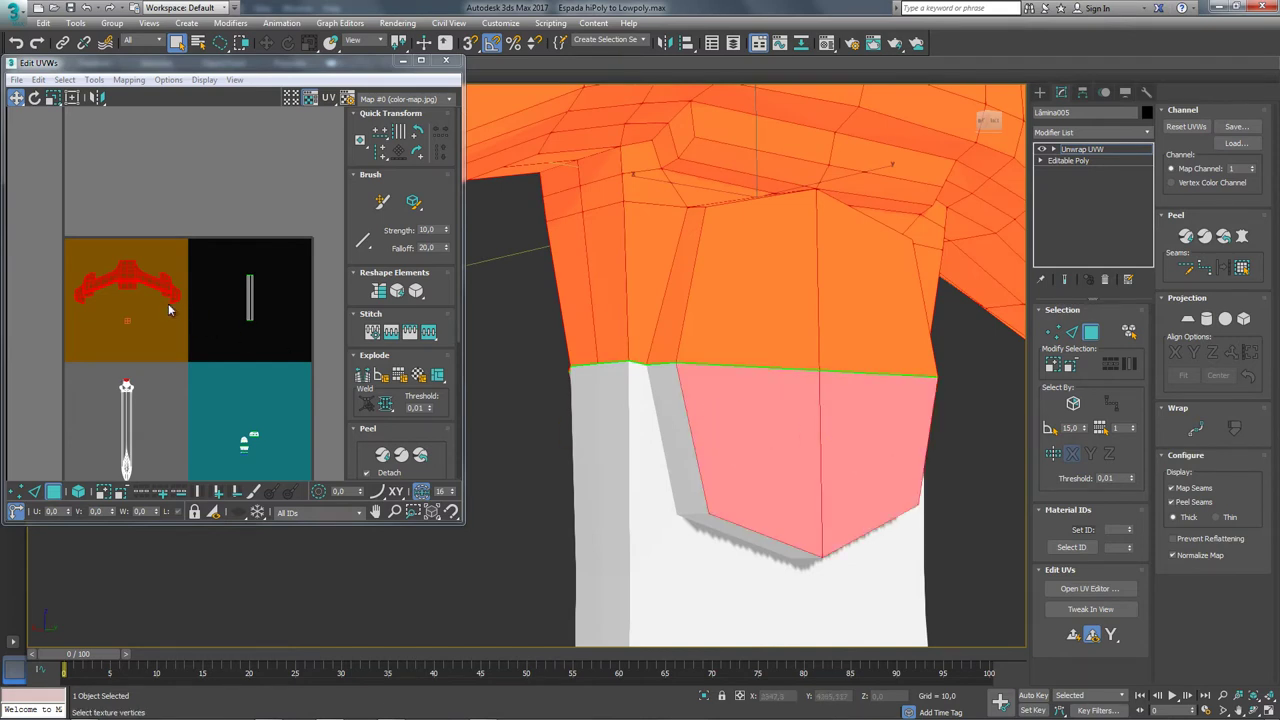
click(1073, 637)
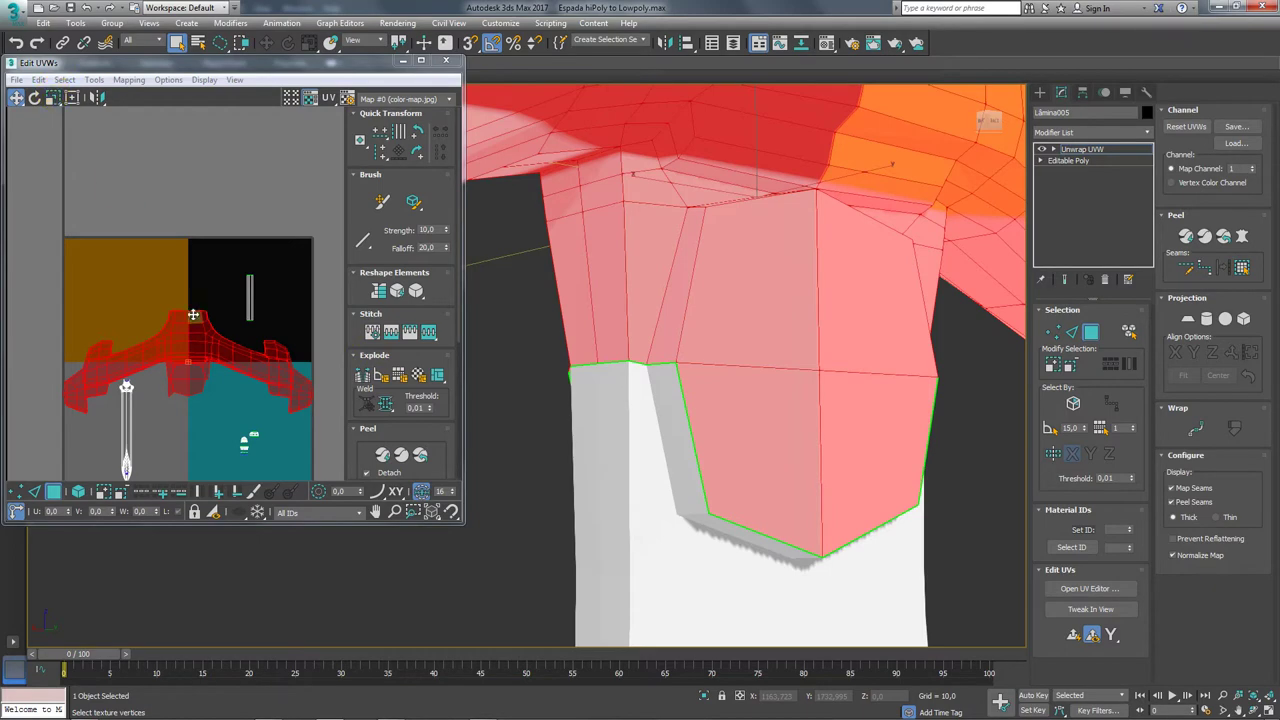
Drop the left neck face from the selection, then move and shrink the neck UV island.
mouse_move(897, 399)
alt+middle_down()
mouse_move(604, 390)
mouse_move(609, 445)
alt+middle_up()
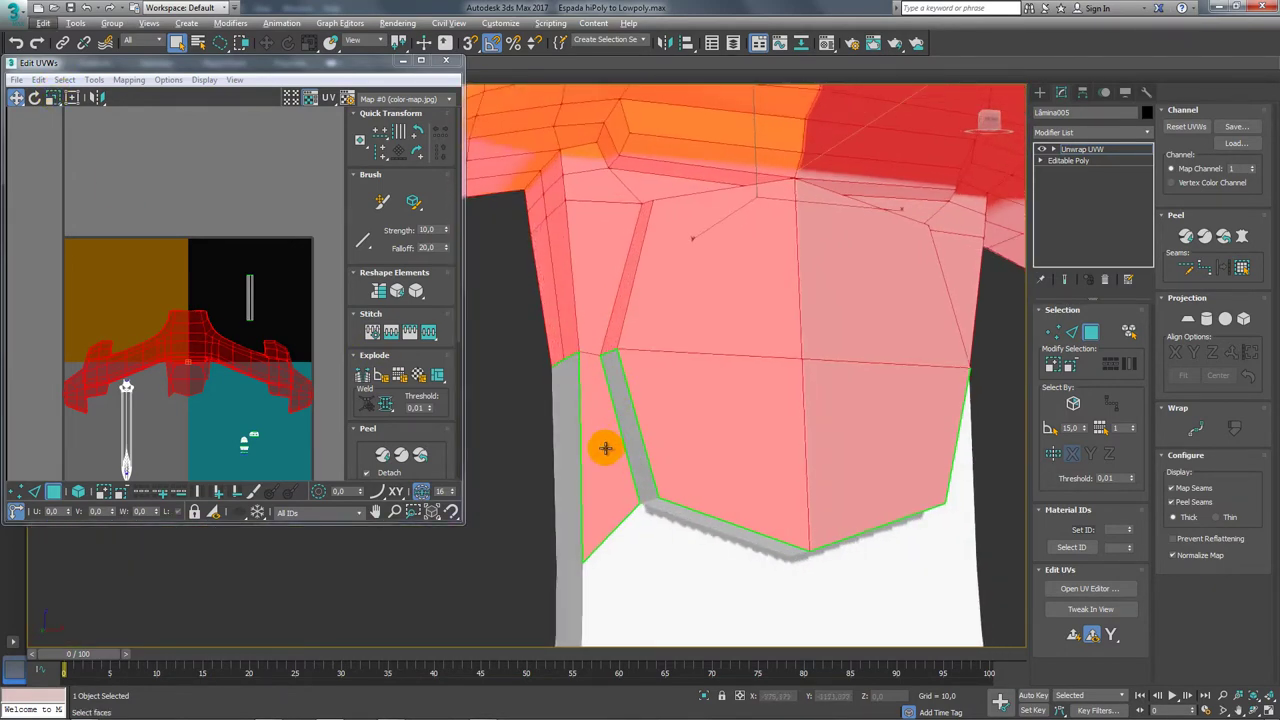
alt+click(605, 448)
ctrl+click(714, 320)
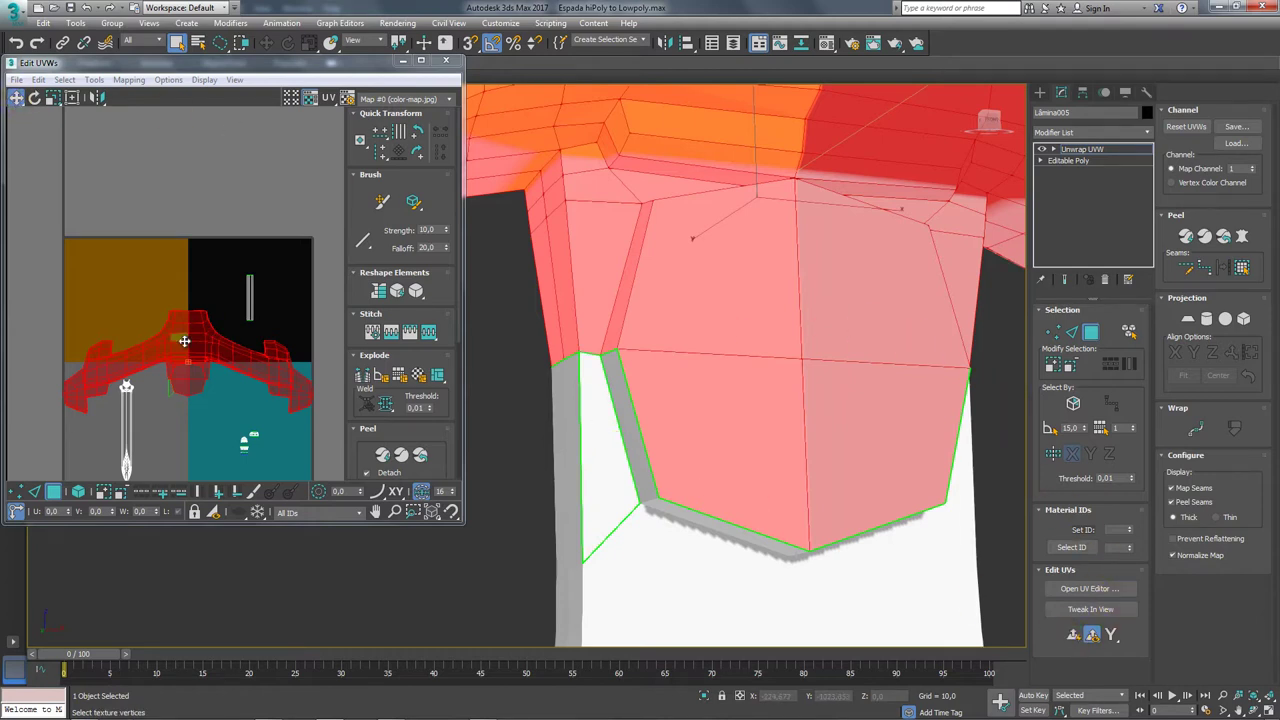
mouse_move(184, 341)
mouse_down()
mouse_move(128, 276)
mouse_move(169, 347)
mouse_up()
click(52, 97)
middle_drag(162, 393, 153, 325)
Remap the grip faces into a new island and shrink it vertically to fit the texture.
click(118, 325)
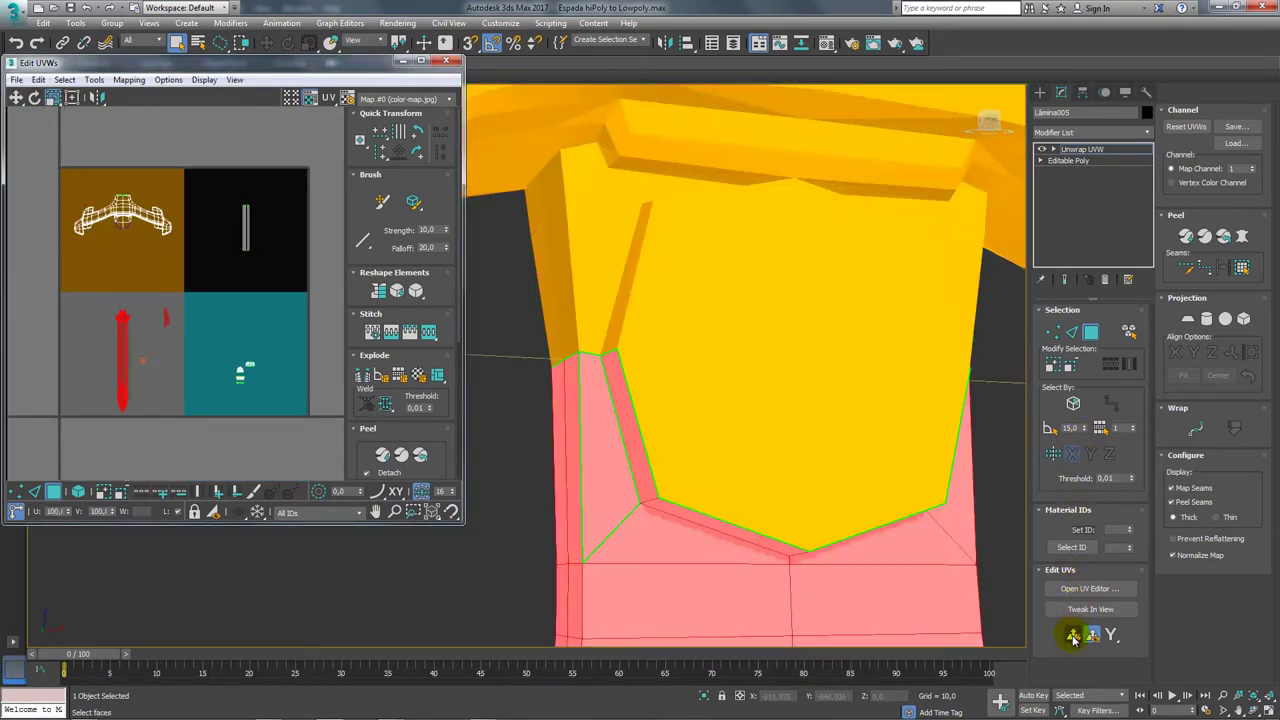
click(1073, 634)
mouse_move(185, 249)
mouse_down()
mouse_move(205, 335)
mouse_move(126, 330)
mouse_up()
click(53, 97)
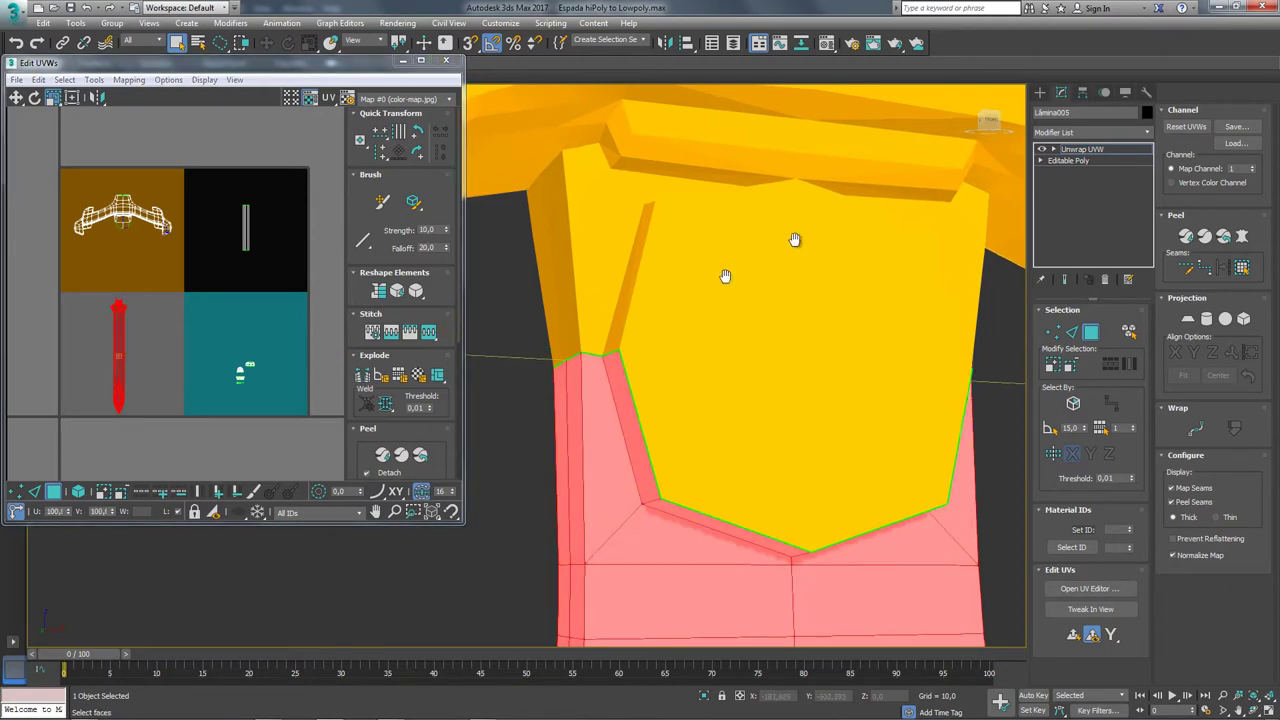
mouse_move(795, 240)
alt+middle_down()
mouse_move(800, 220)
mouse_move(876, 243)
mouse_move(749, 297)
mouse_move(677, 297)
mouse_move(688, 294)
alt+middle_up()
Box-select the UV islands and move them right, off the texture square.
scroll(688, 294, down, 5)
scroll(682, 291, up, 5)
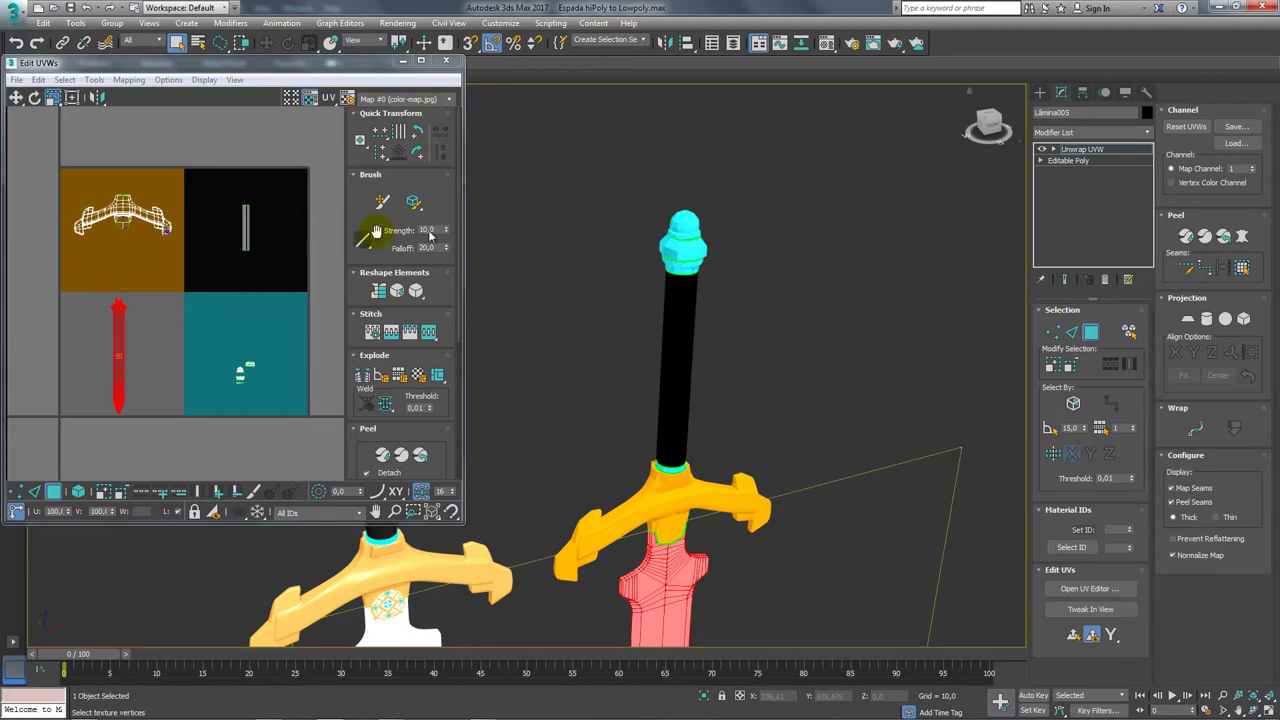
scroll(45, 202, down, 3)
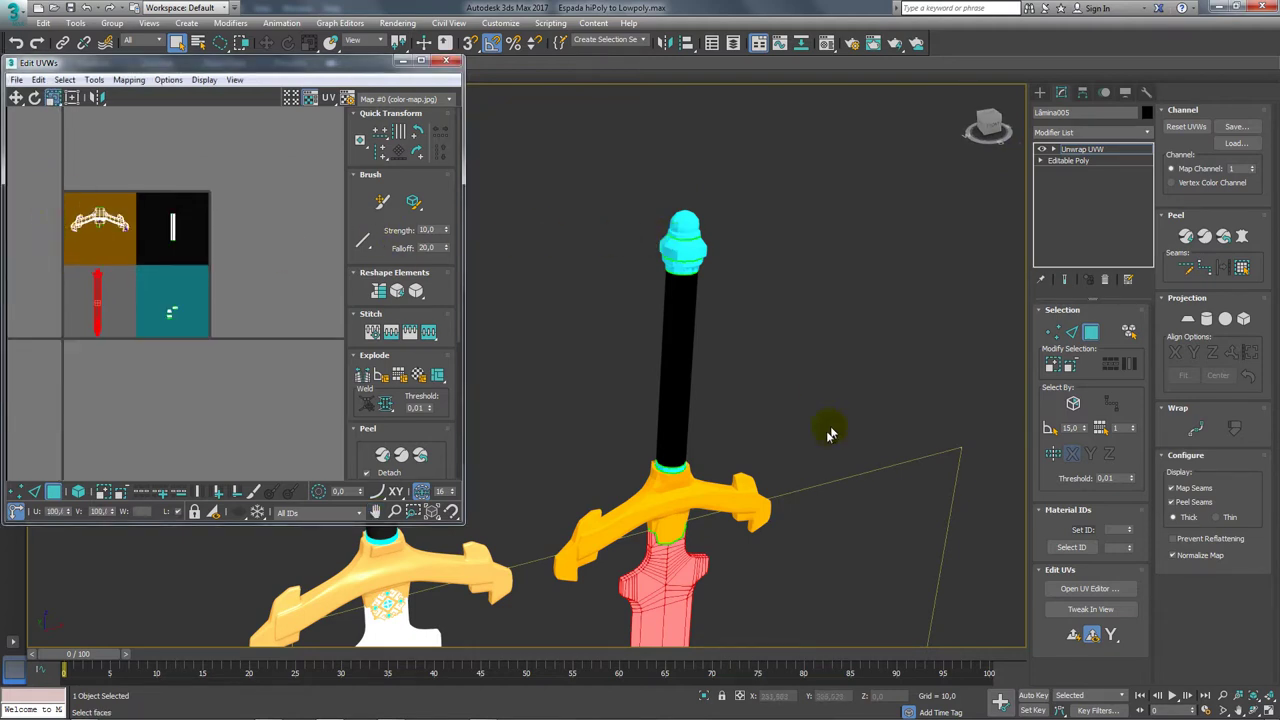
scroll(828, 433, down, 5)
scroll(828, 433, down, 2)
drag(49, 160, 247, 390)
click(78, 184)
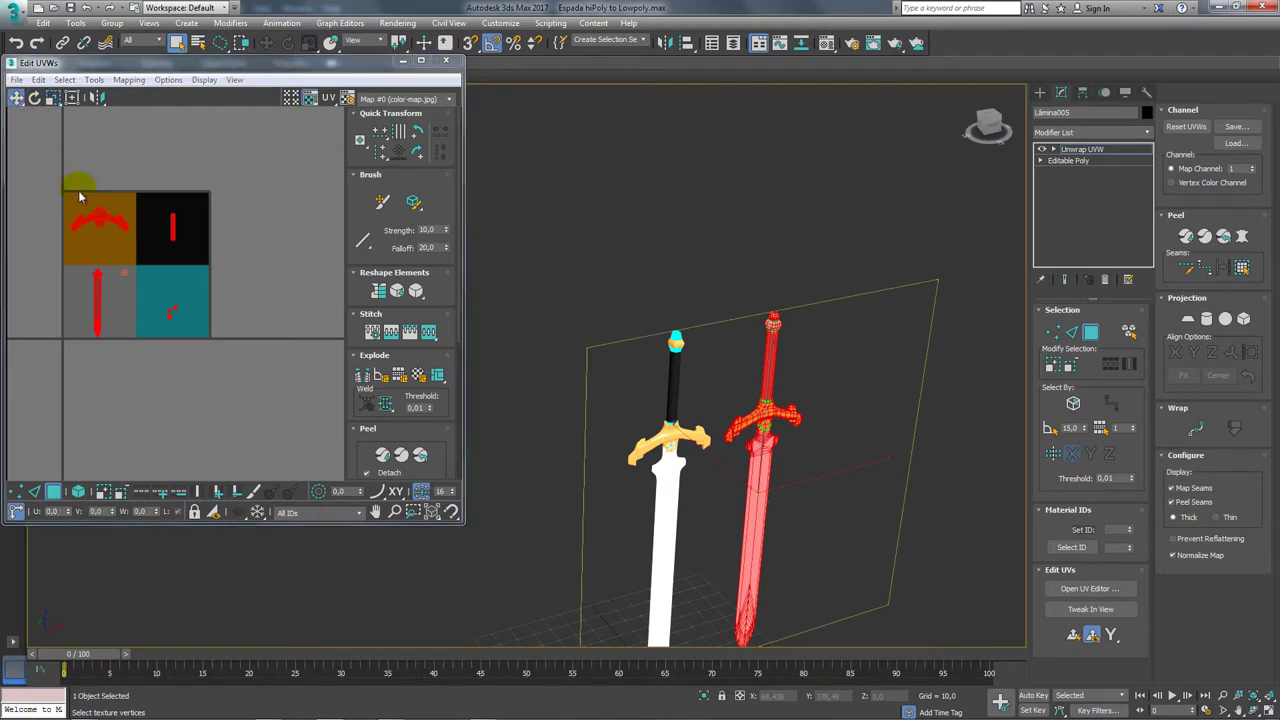
drag(102, 216, 277, 218)
Select only the guard's UV island, excluding the hilt, and switch the viewport to Top view.
alt+middle_drag(803, 338, 800, 380)
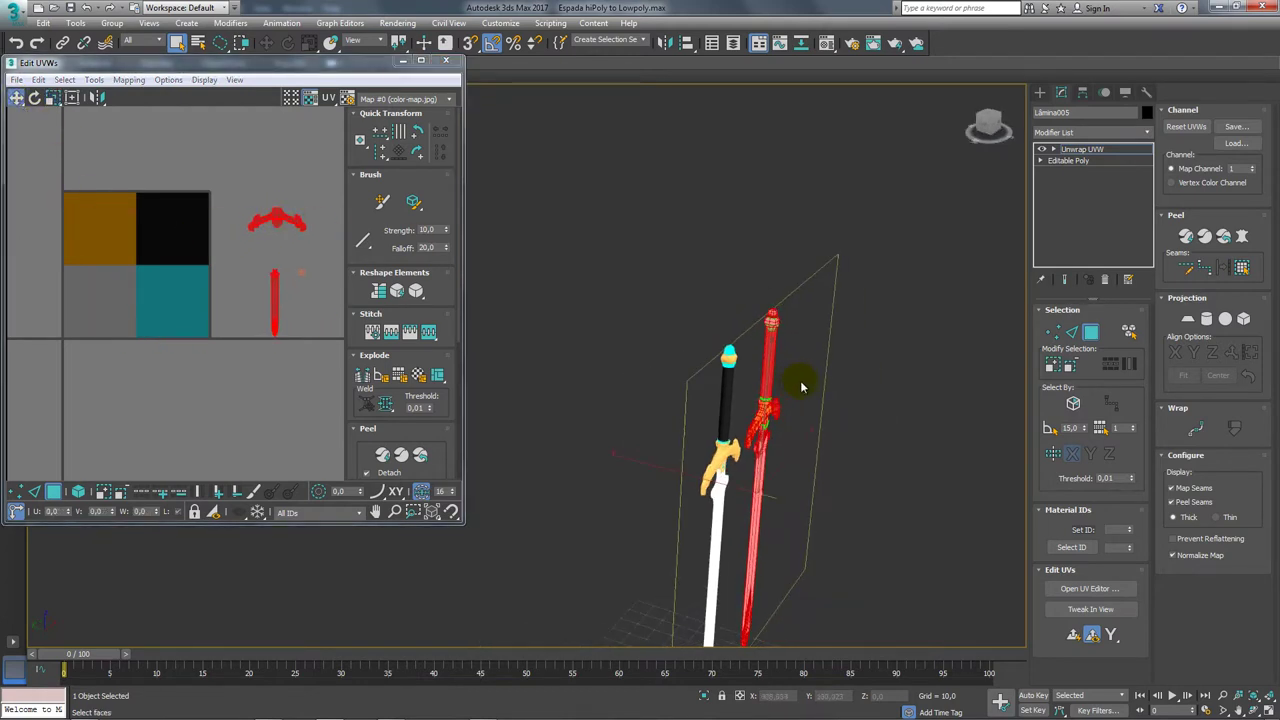
scroll(262, 229, up, 5)
middle_drag(286, 214, 200, 242)
mouse_move(84, 158)
mouse_down()
mouse_move(286, 314)
mouse_move(322, 322)
mouse_up()
mouse_move(800, 400)
alt+middle_down()
mouse_move(860, 420)
mouse_move(751, 428)
mouse_move(894, 449)
alt+middle_up()
scroll(863, 422, up, 3)
scroll(863, 422, up, 4)
key(t)
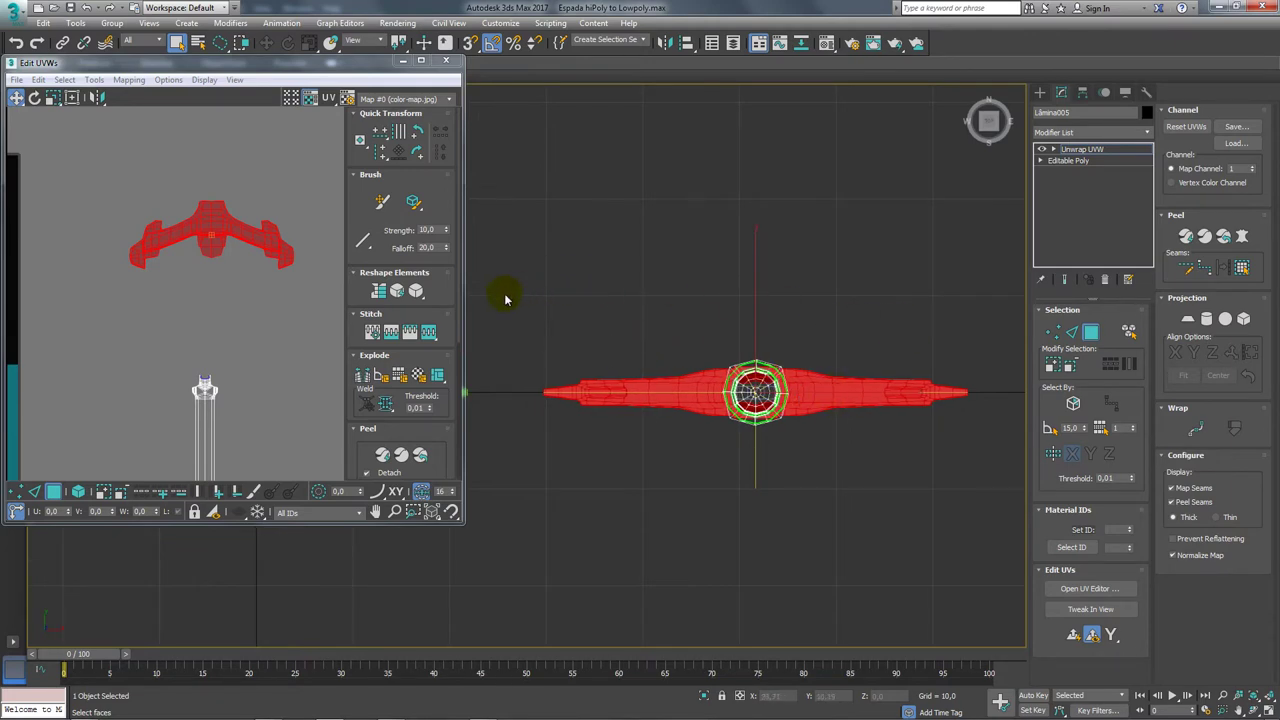
Rectangle-select the upper half of the guard's faces.
drag(830, 366, 871, 344)
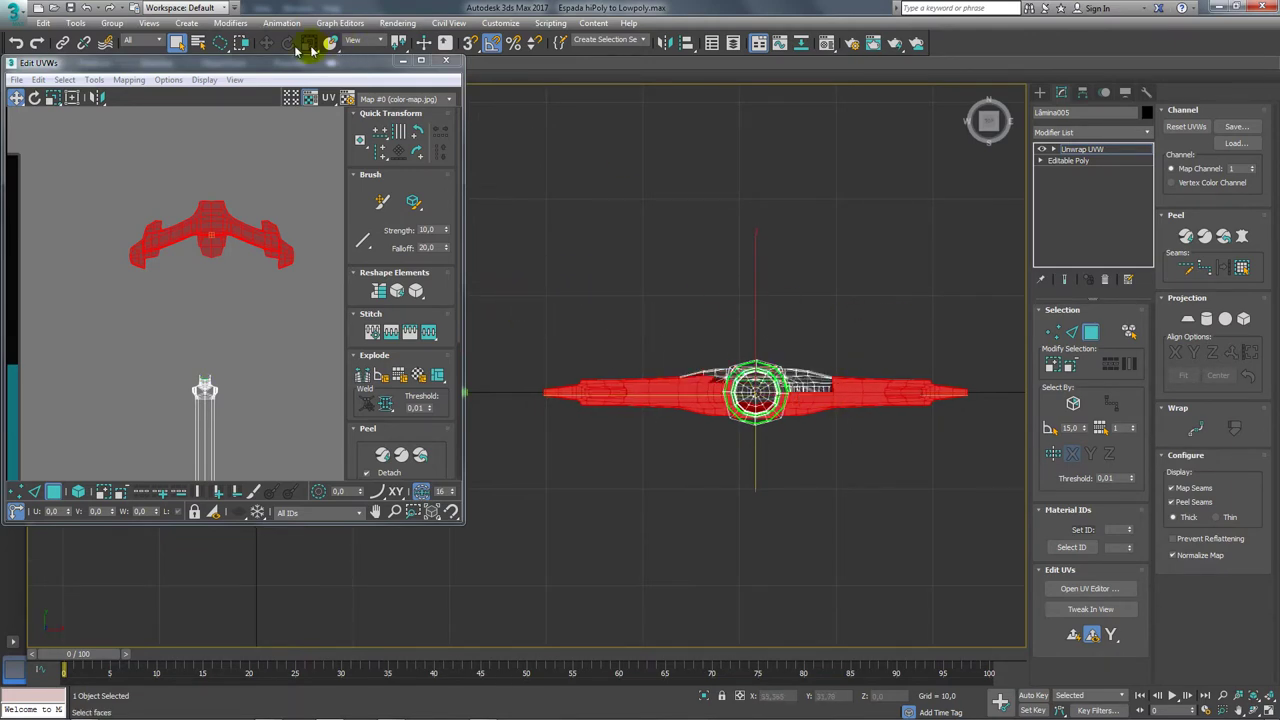
drag(222, 45, 216, 43)
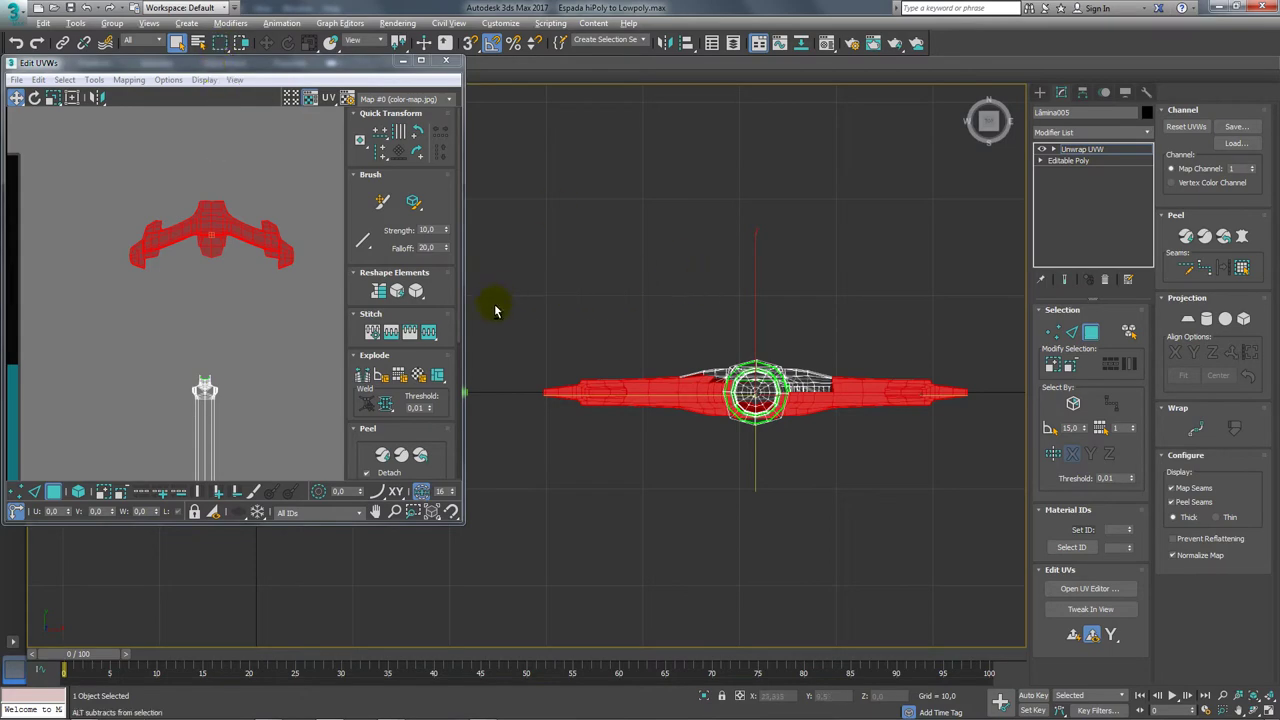
drag(1010, 398, 1006, 395)
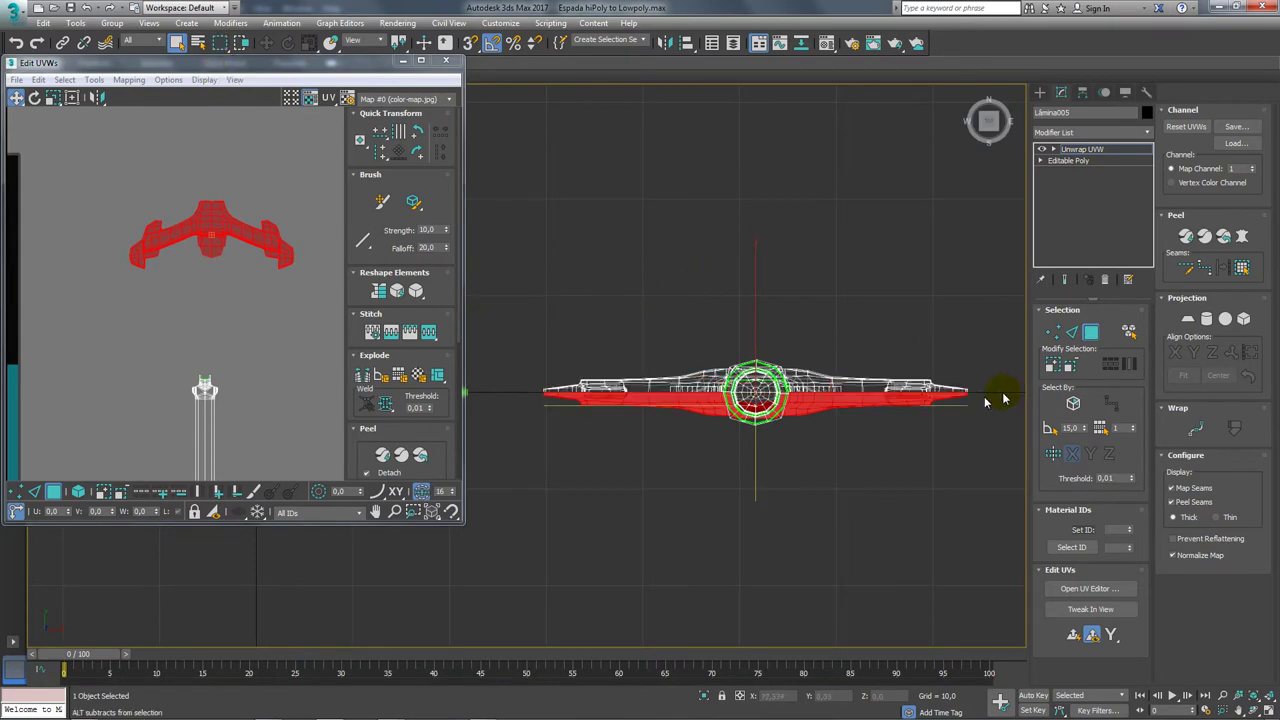
scroll(700, 400, up, 2)
scroll(740, 415, up, 2)
scroll(765, 425, up, 1)
mouse_move(765, 425)
alt+middle_down()
mouse_move(740, 334)
mouse_move(789, 246)
mouse_move(866, 271)
mouse_move(640, 314)
mouse_move(665, 320)
alt+middle_up()
After cancelling a stitch, break the upper guard faces into a separate UV island and move it up.
click(94, 79)
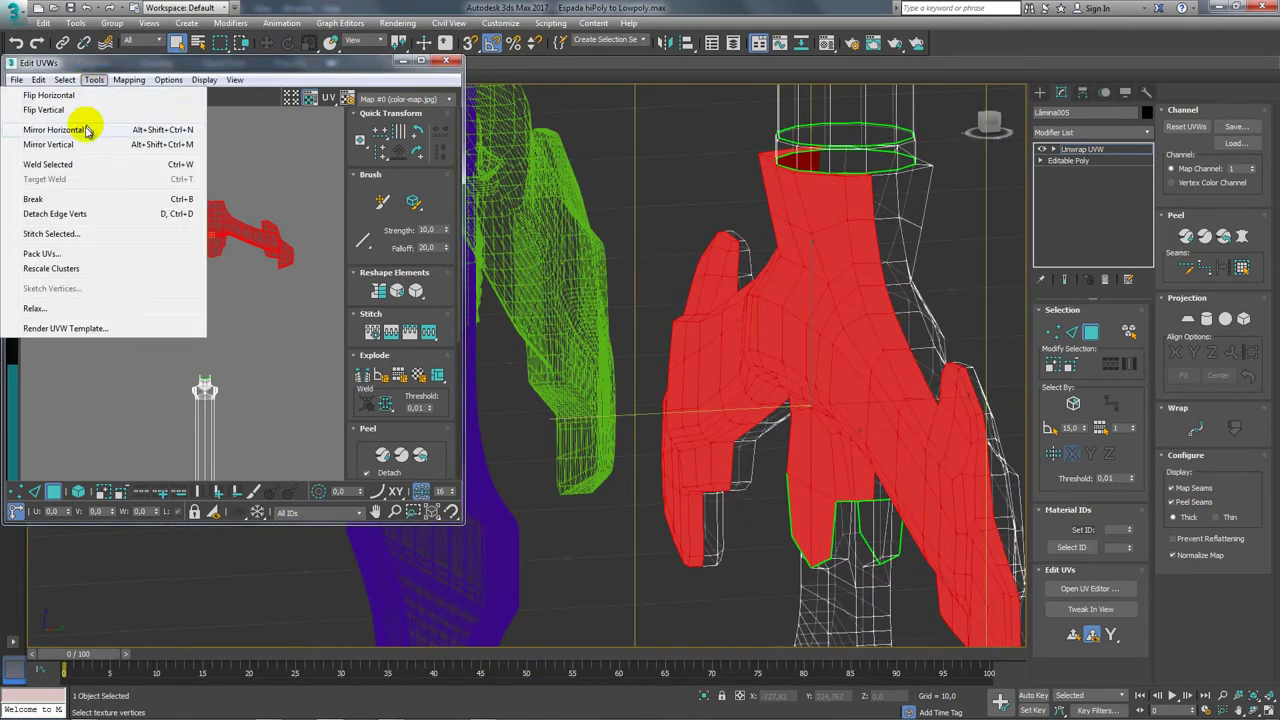
click(76, 238)
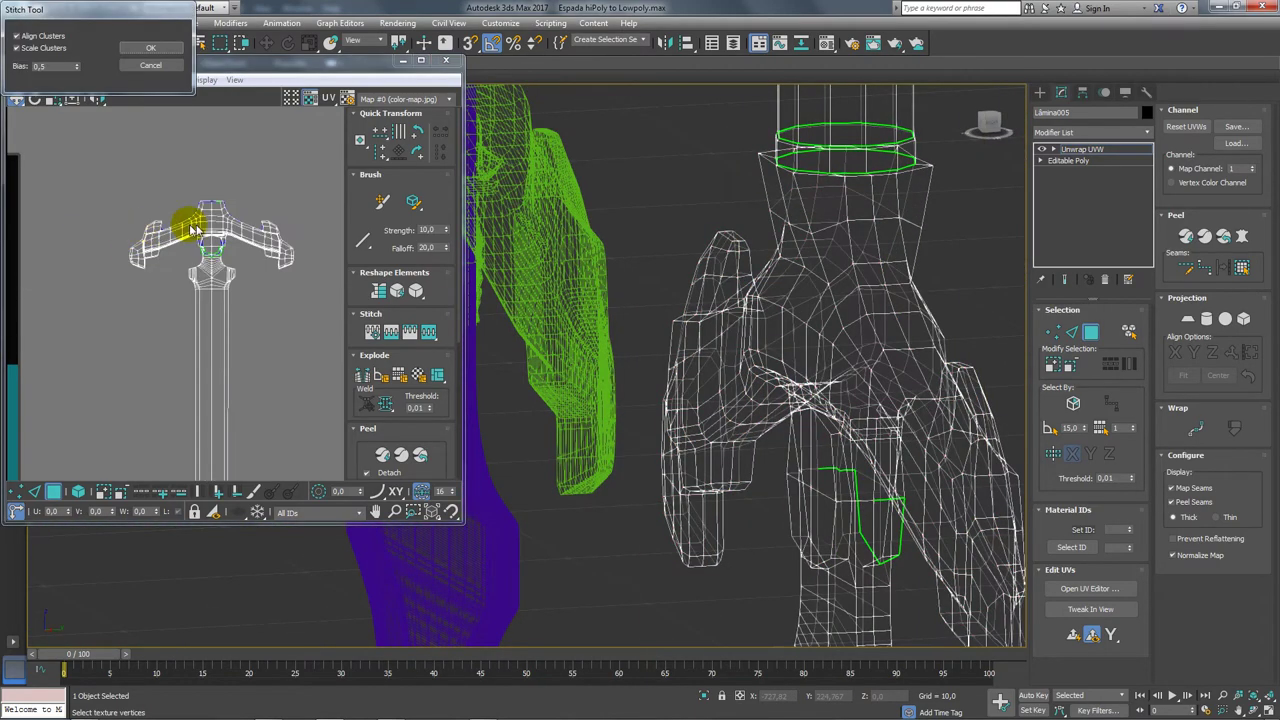
click(170, 66)
click(64, 79)
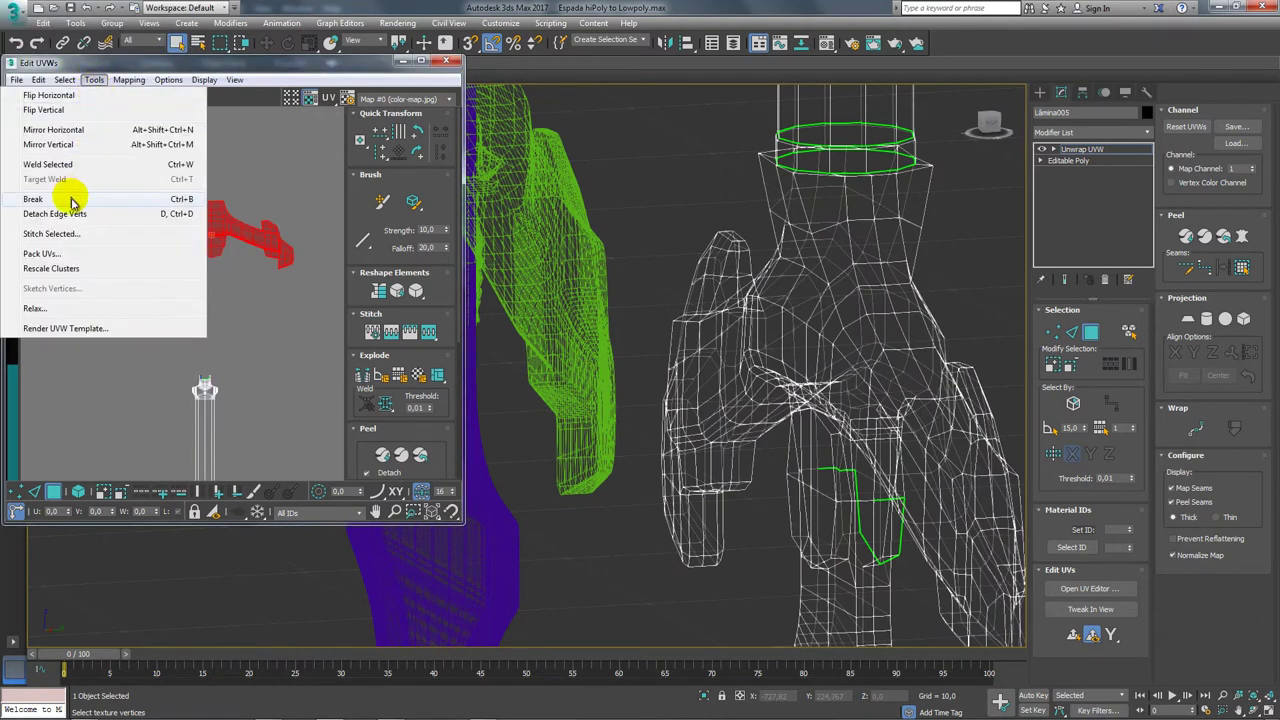
click(80, 220)
drag(209, 218, 209, 143)
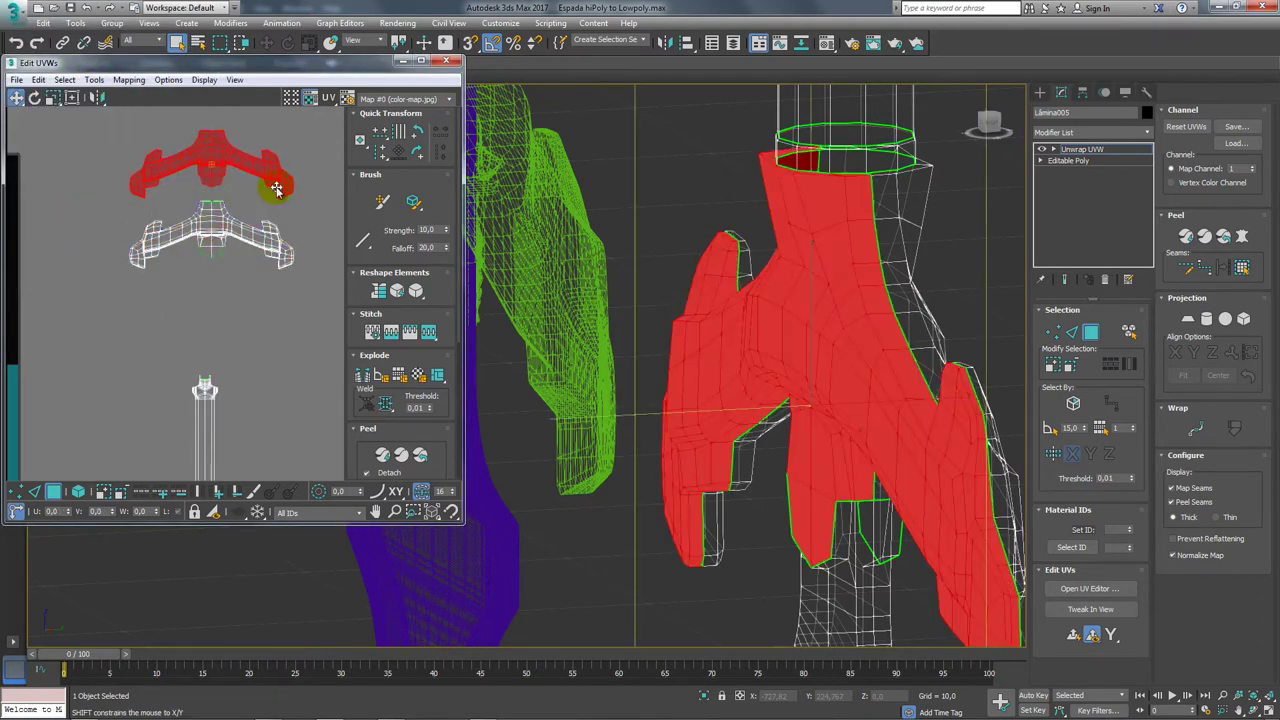
Select the long blade UV element.
scroll(857, 322, down, 4)
scroll(835, 338, down, 3)
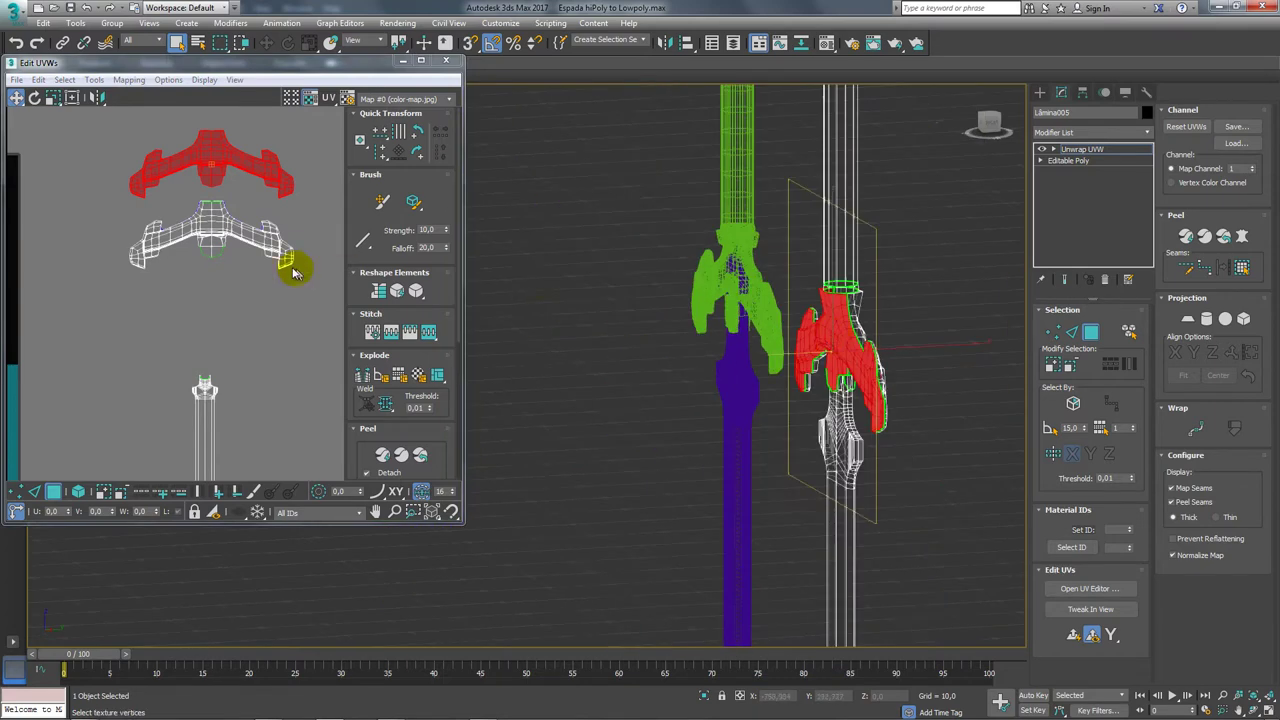
scroll(214, 294, down, 3)
click(363, 378)
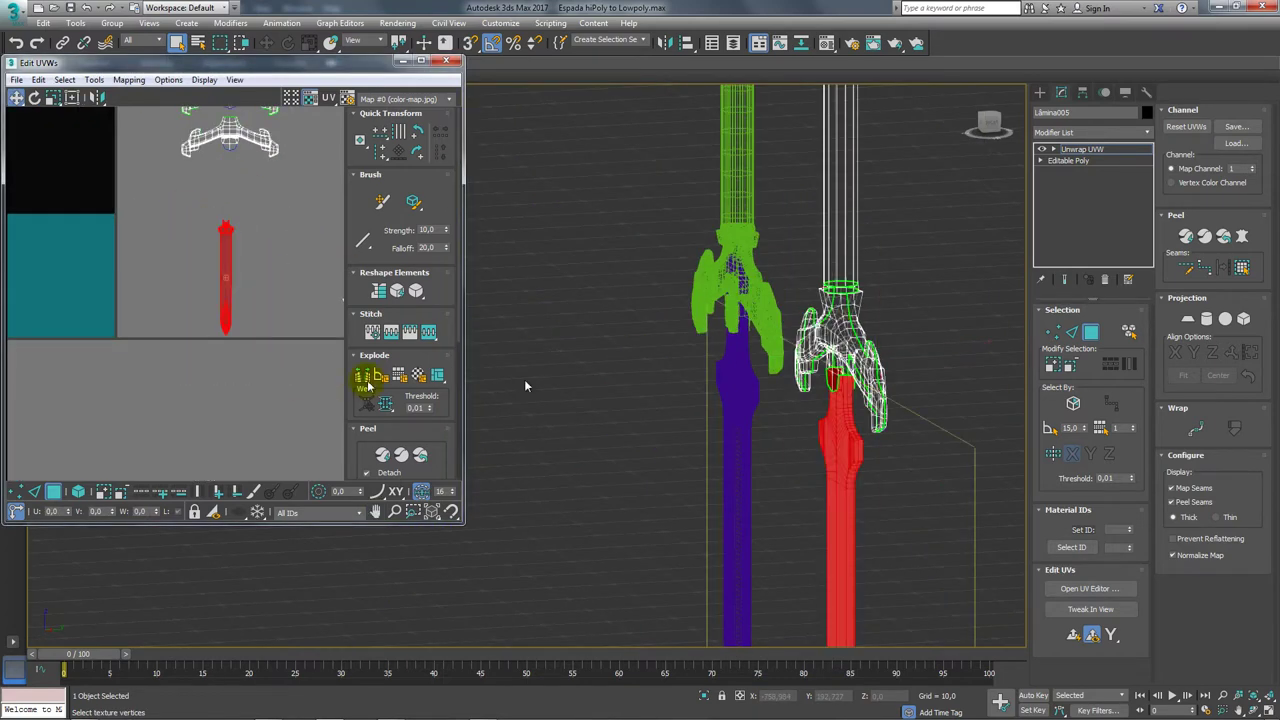
Detach half of the blade faces with Detach Edge Verts and move that island left beside the other.
key(t)
scroll(763, 357, down, 3)
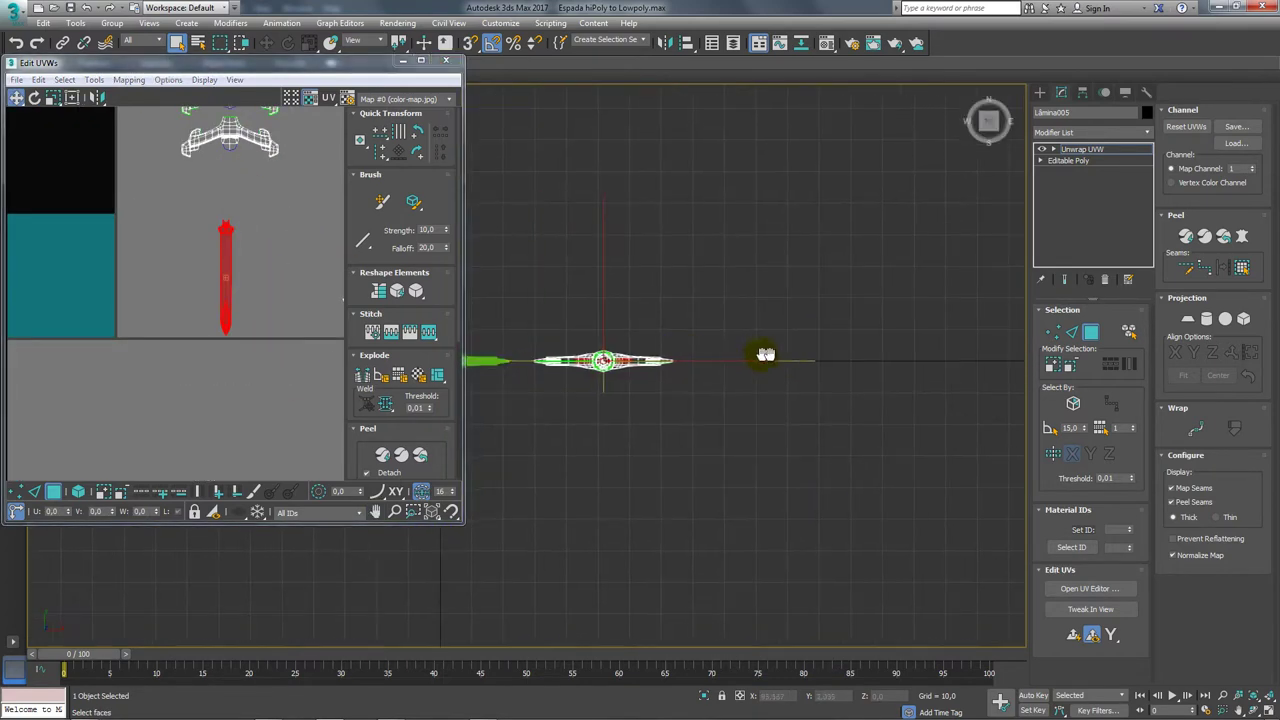
scroll(763, 357, up, 3)
scroll(760, 358, up, 4)
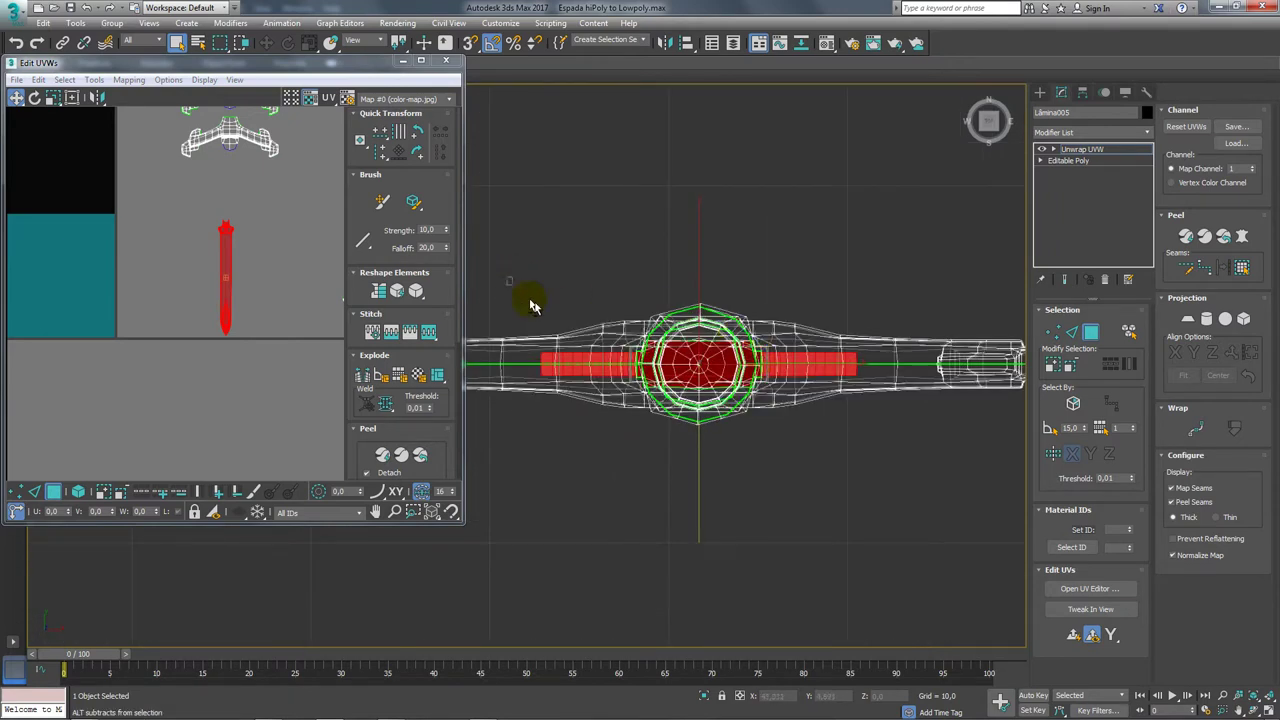
drag(898, 365, 888, 363)
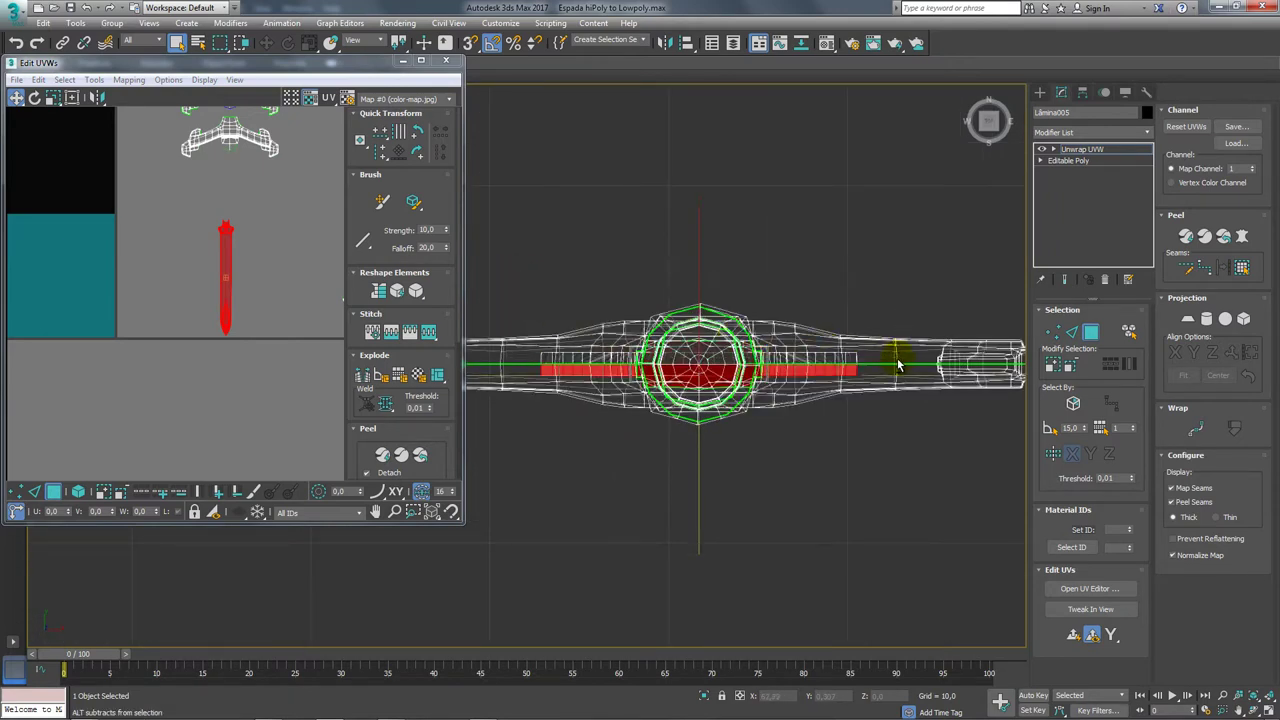
click(92, 80)
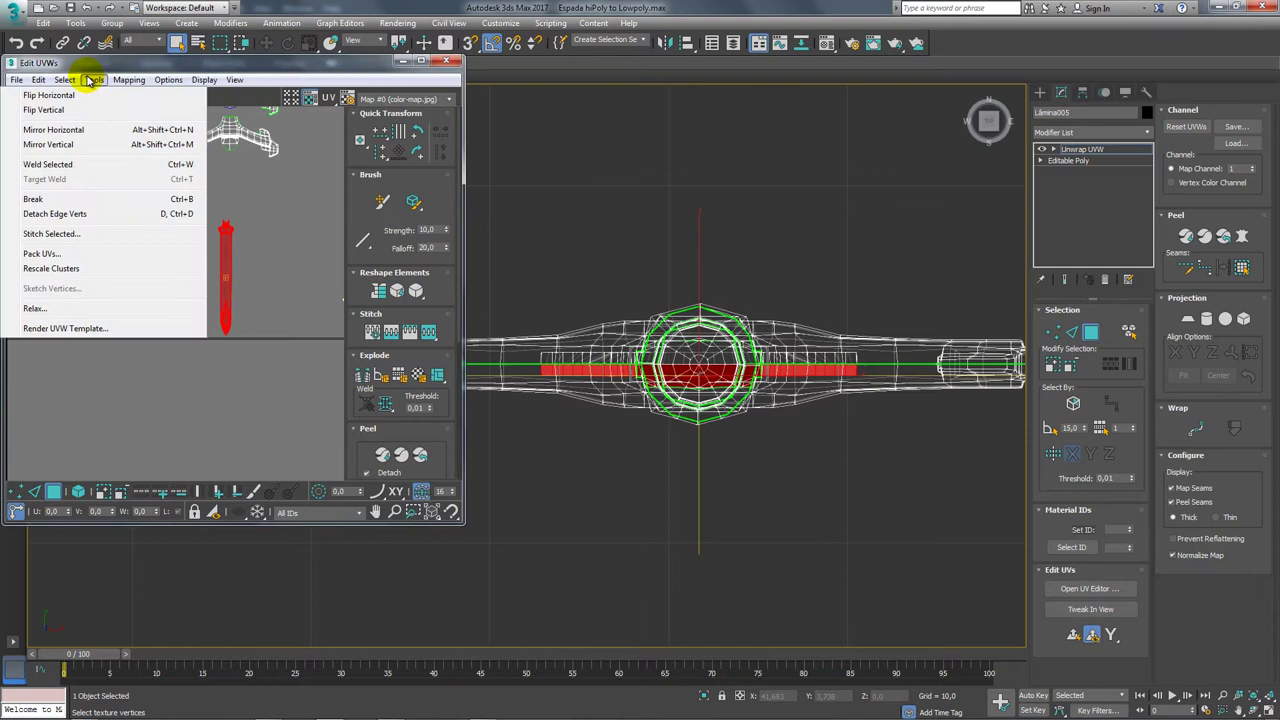
click(60, 213)
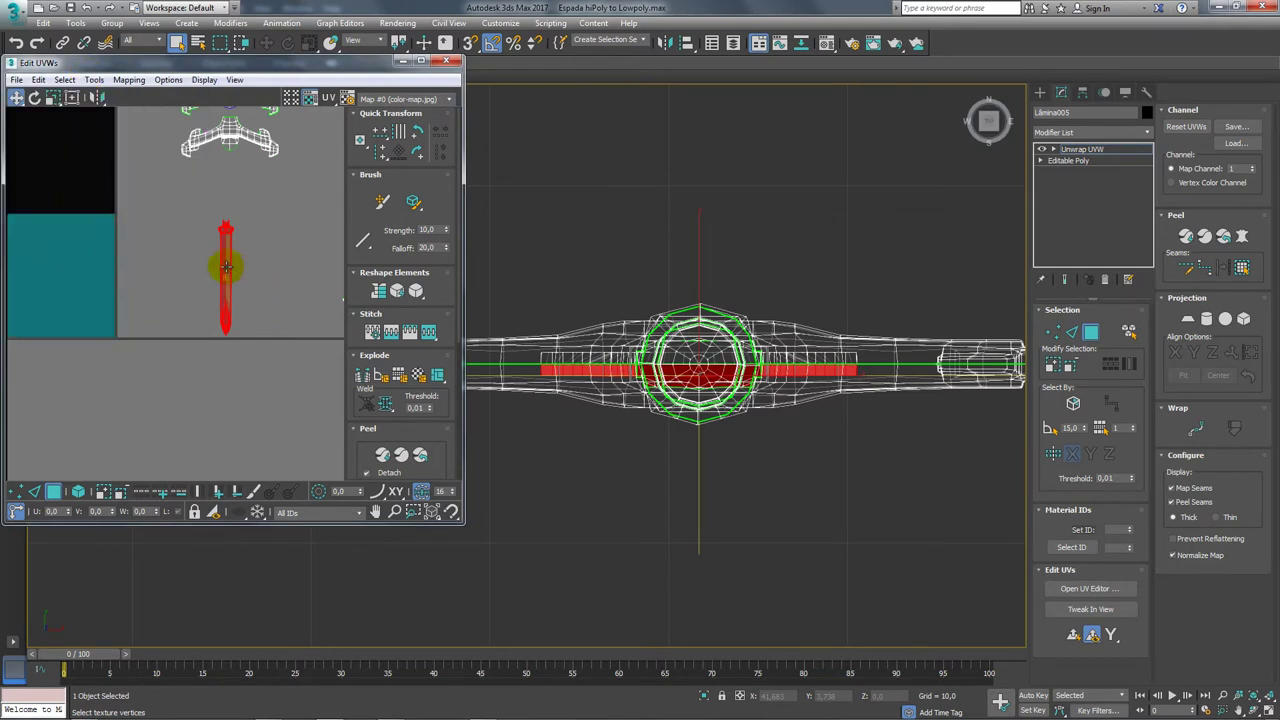
drag(223, 266, 201, 268)
scroll(780, 340, down, 3)
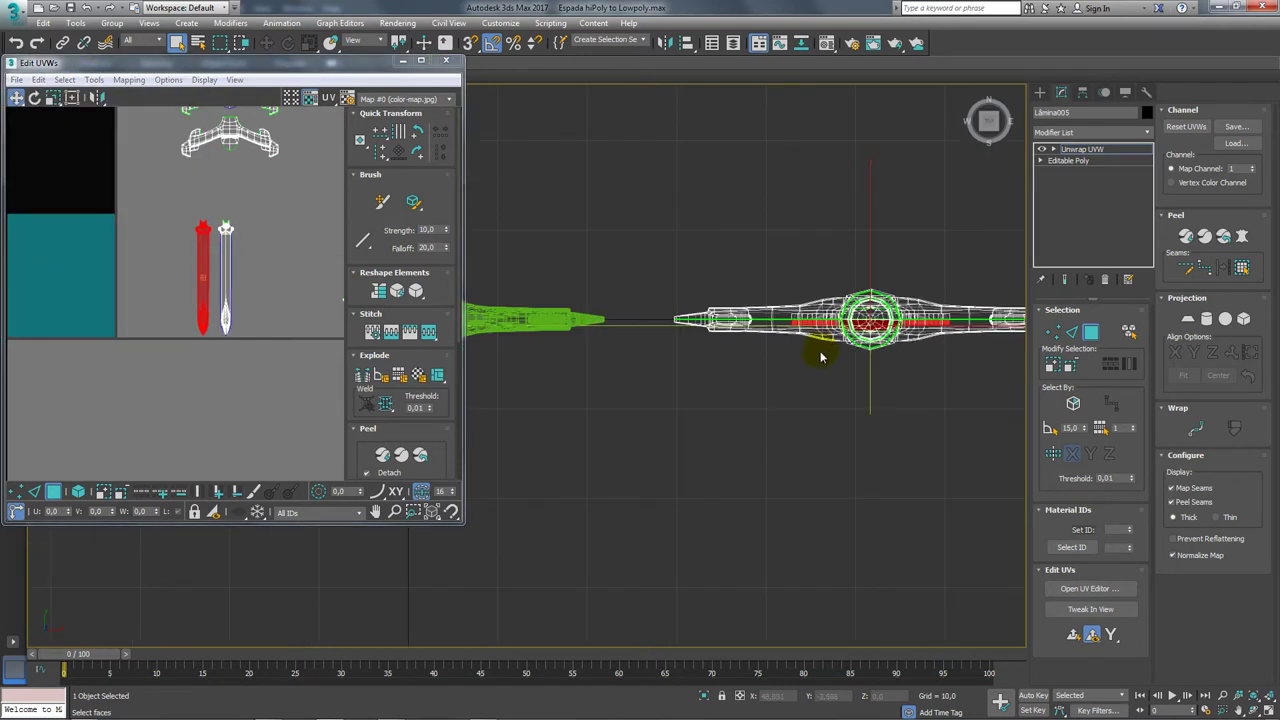
scroll(723, 357, down, 2)
scroll(700, 350, down, 1)
click(380, 296)
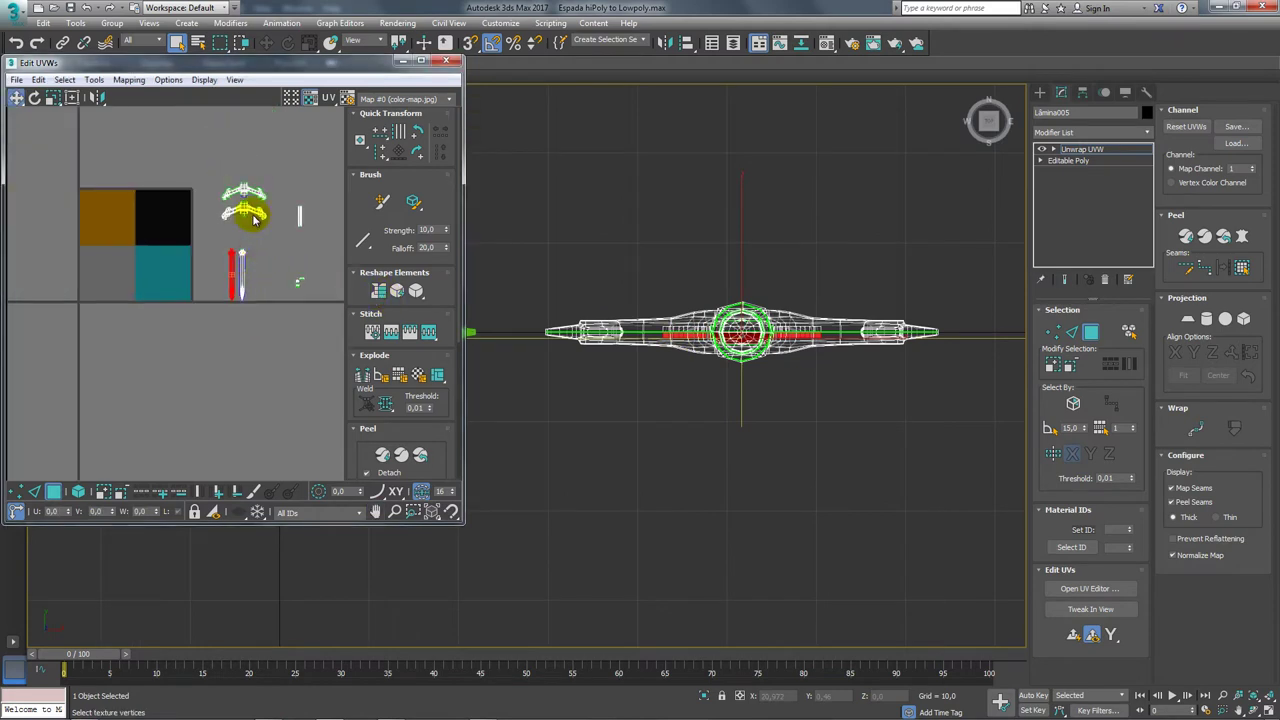
Detach the narrow UV strip as its own island and move it left, off the second strip.
scroll(229, 242, up, 2)
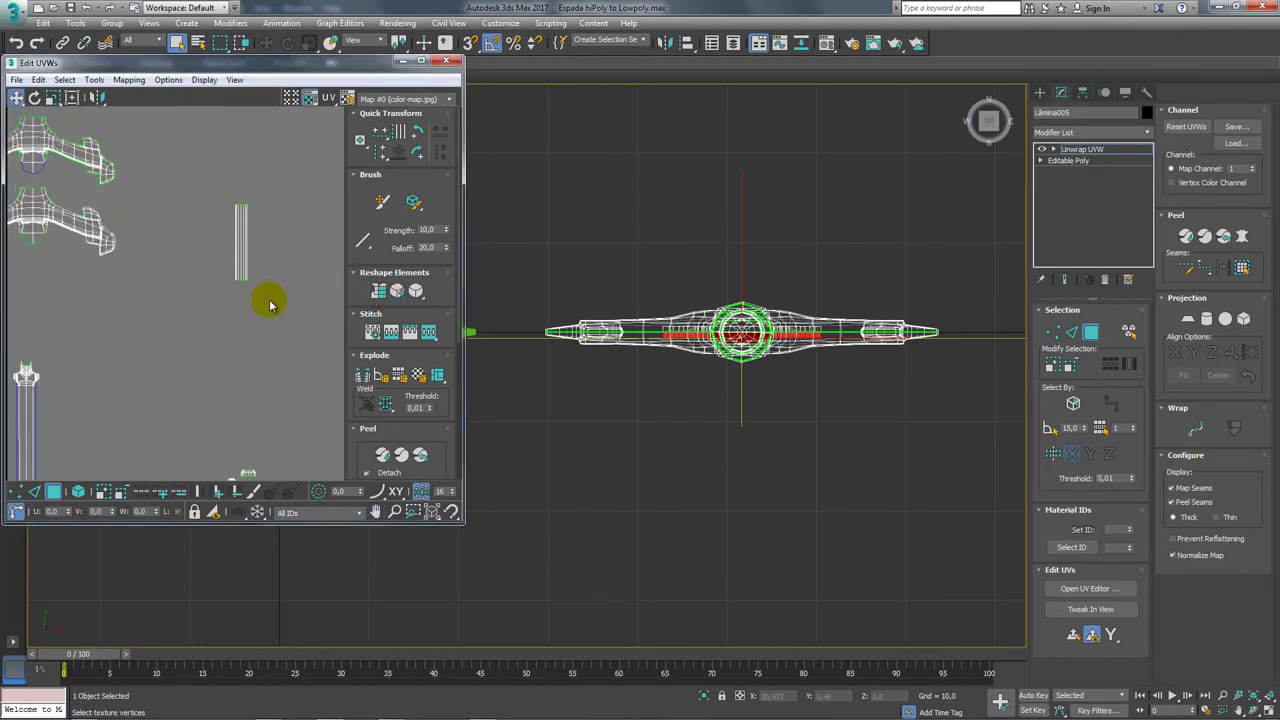
drag(207, 178, 266, 297)
scroll(734, 286, up, 3)
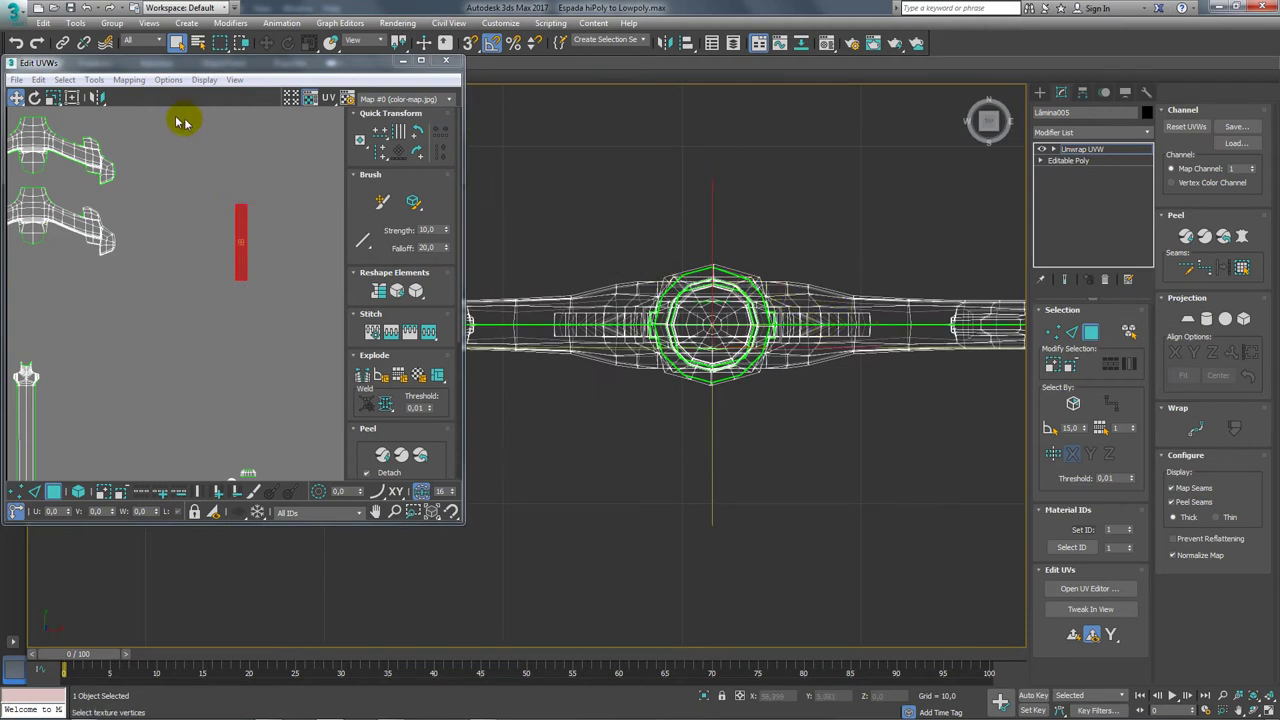
click(92, 80)
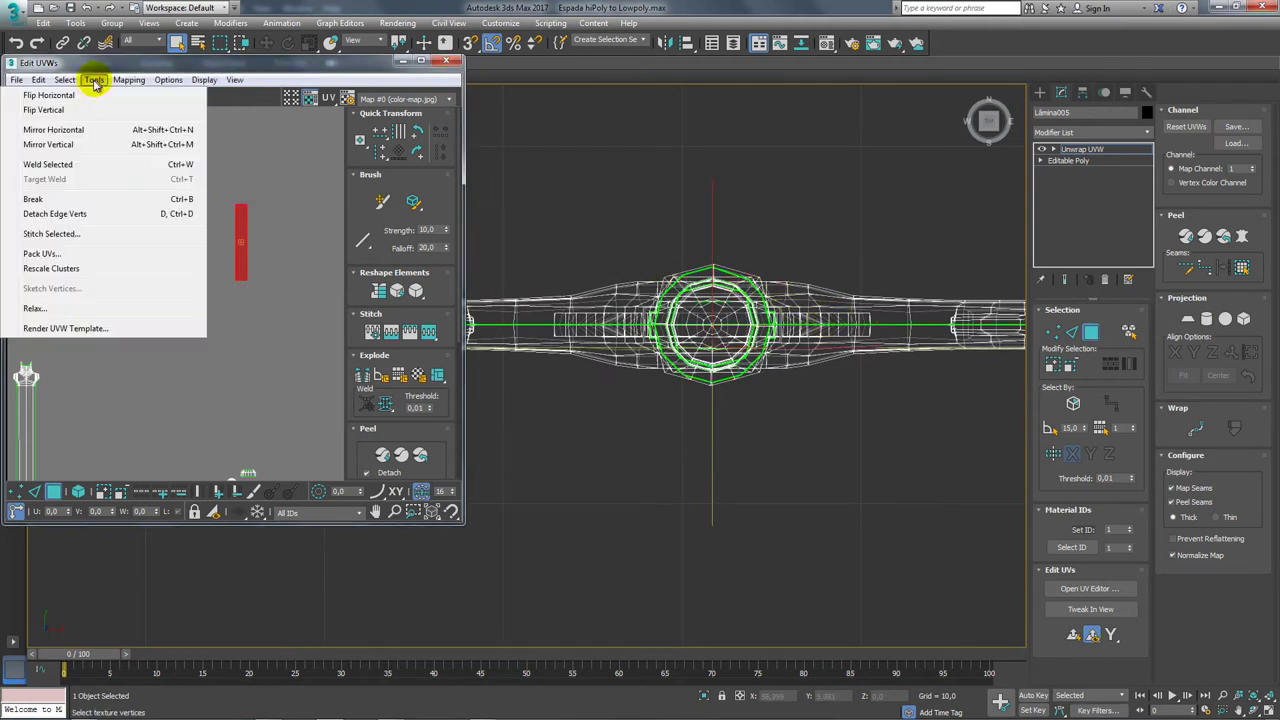
click(135, 220)
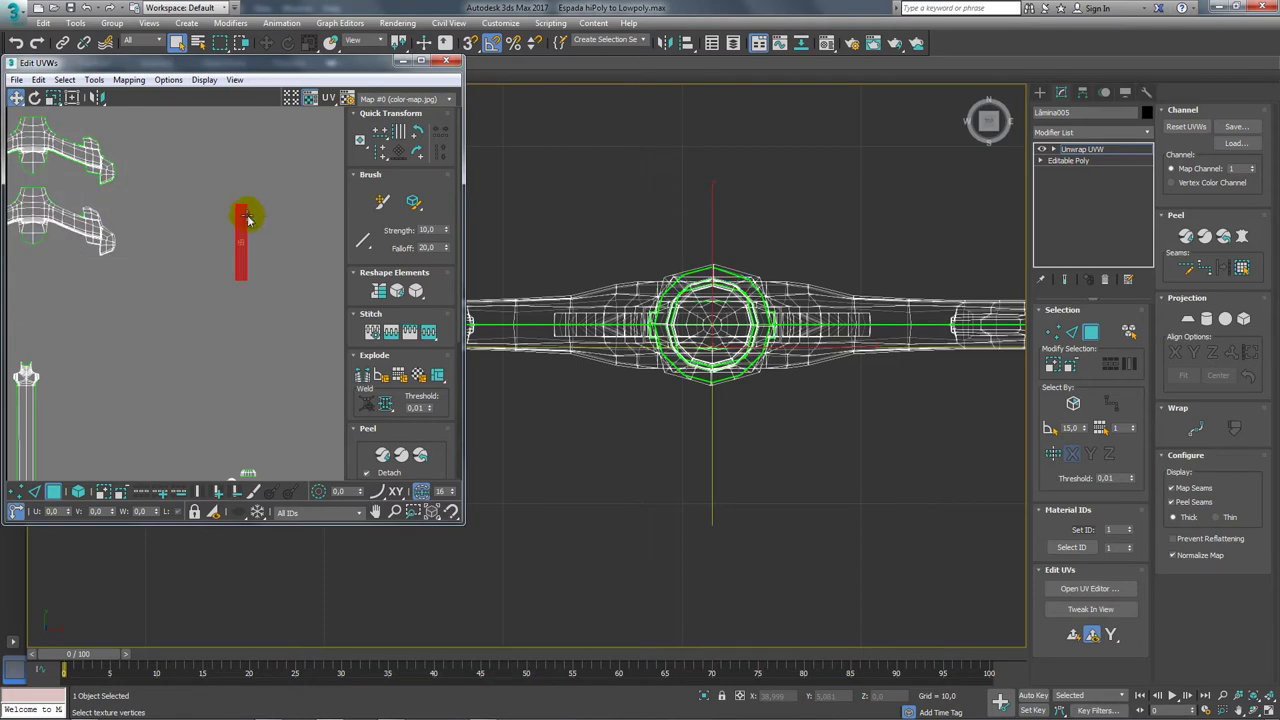
drag(243, 210, 208, 217)
scroll(260, 232, down, 3)
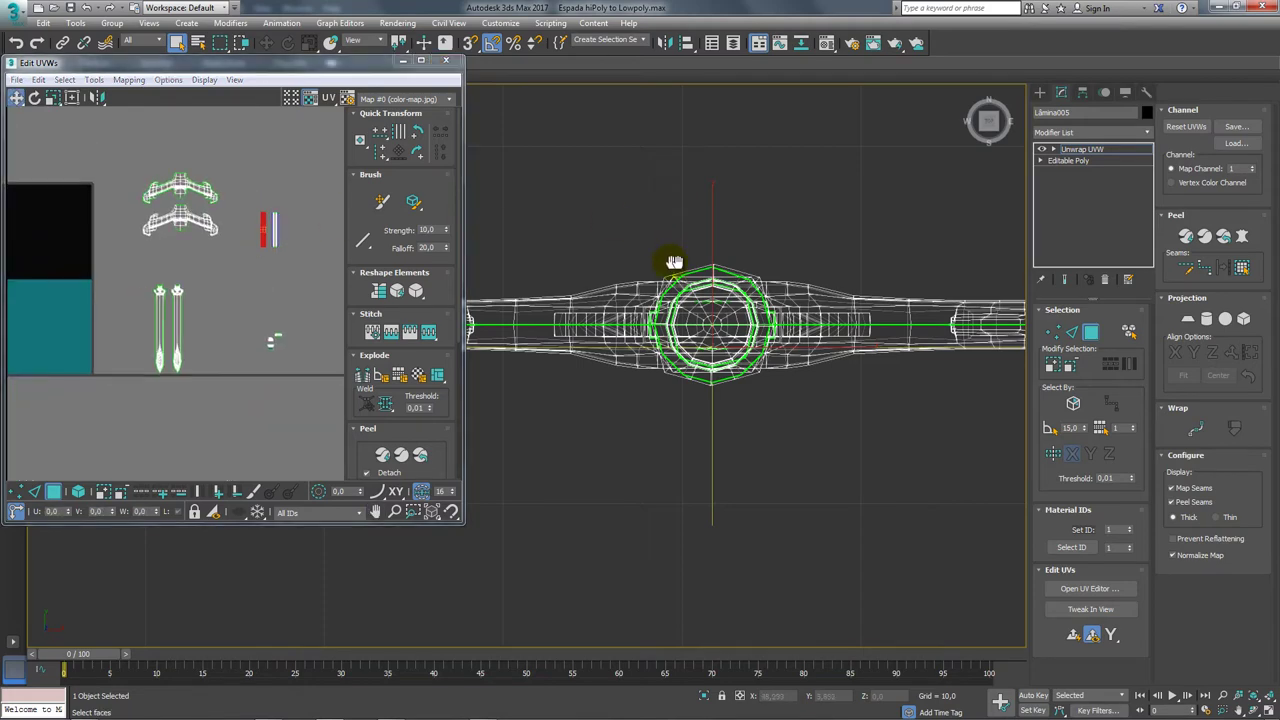
scroll(700, 290, down, 5)
mouse_move(729, 323)
middle_down()
mouse_move(871, 337)
mouse_move(759, 336)
middle_up()
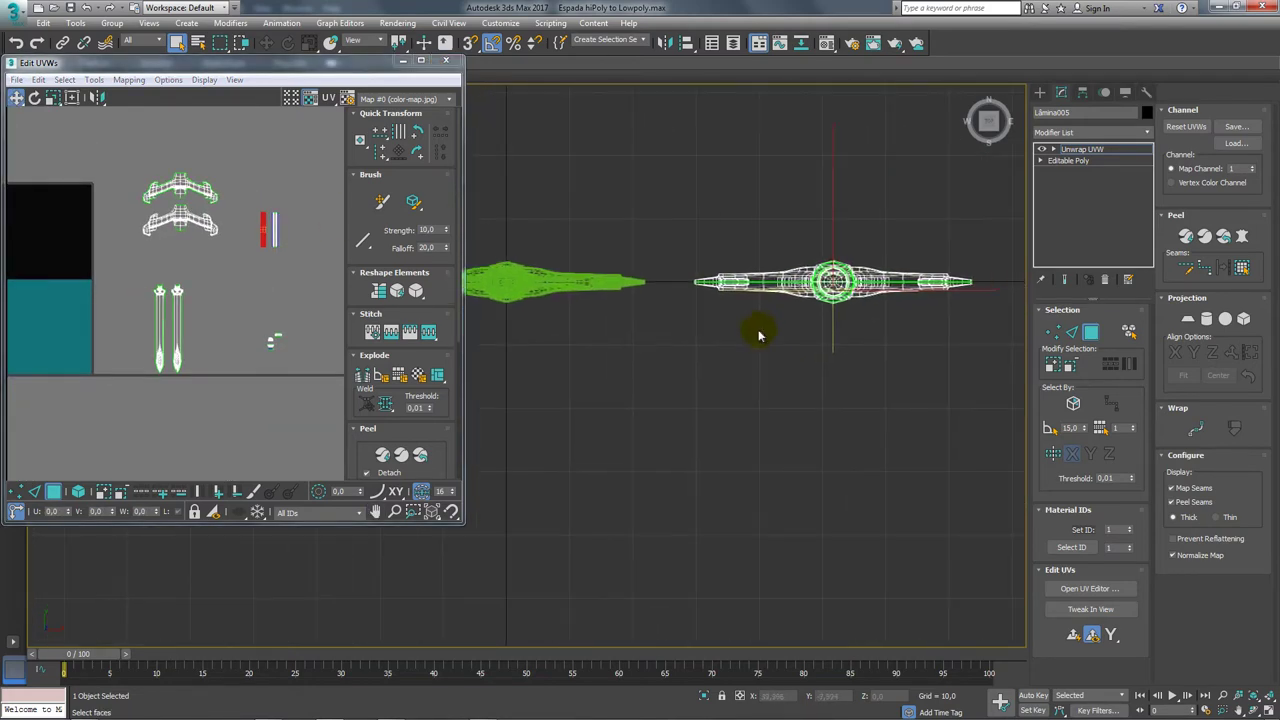
Select the guard-centre faces minus their upper half, detach their UVs and drag the piece left.
click(276, 342)
scroll(280, 349, up, 1)
scroll(270, 330, up, 5)
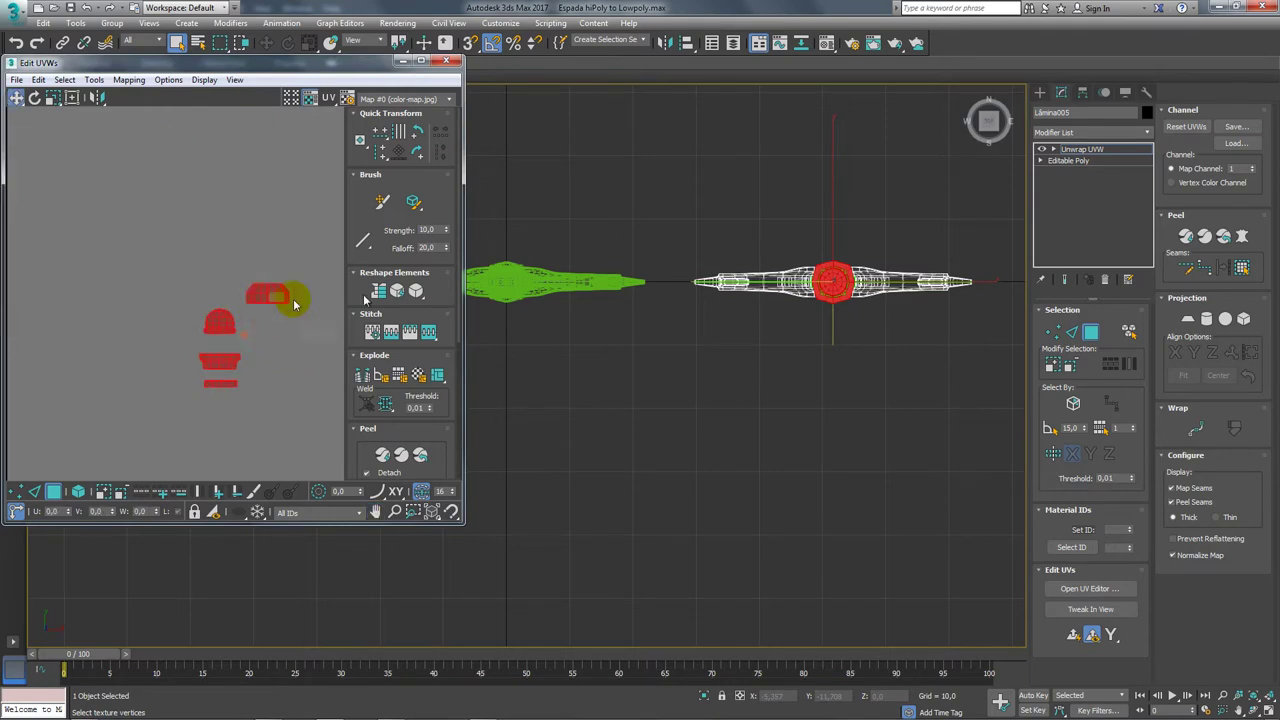
scroll(814, 249, up, 3)
alt+drag(876, 283, 872, 282)
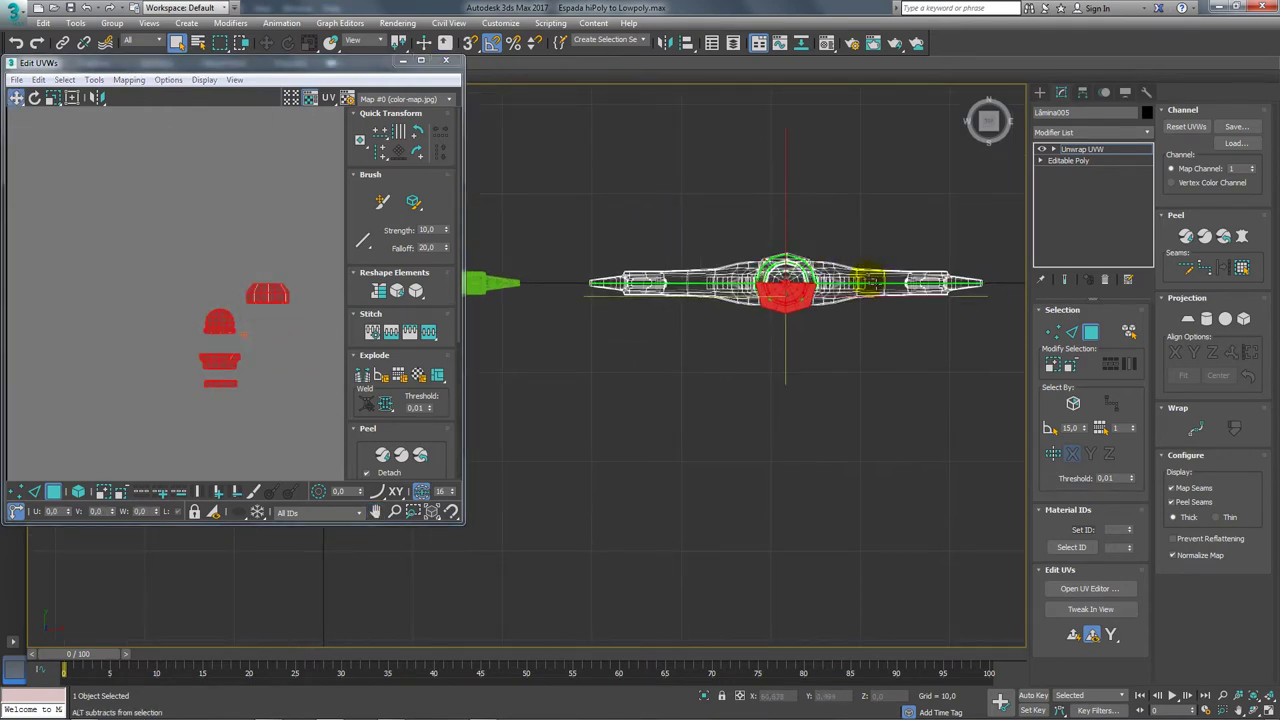
scroll(709, 240, up, 4)
scroll(837, 254, up, 2)
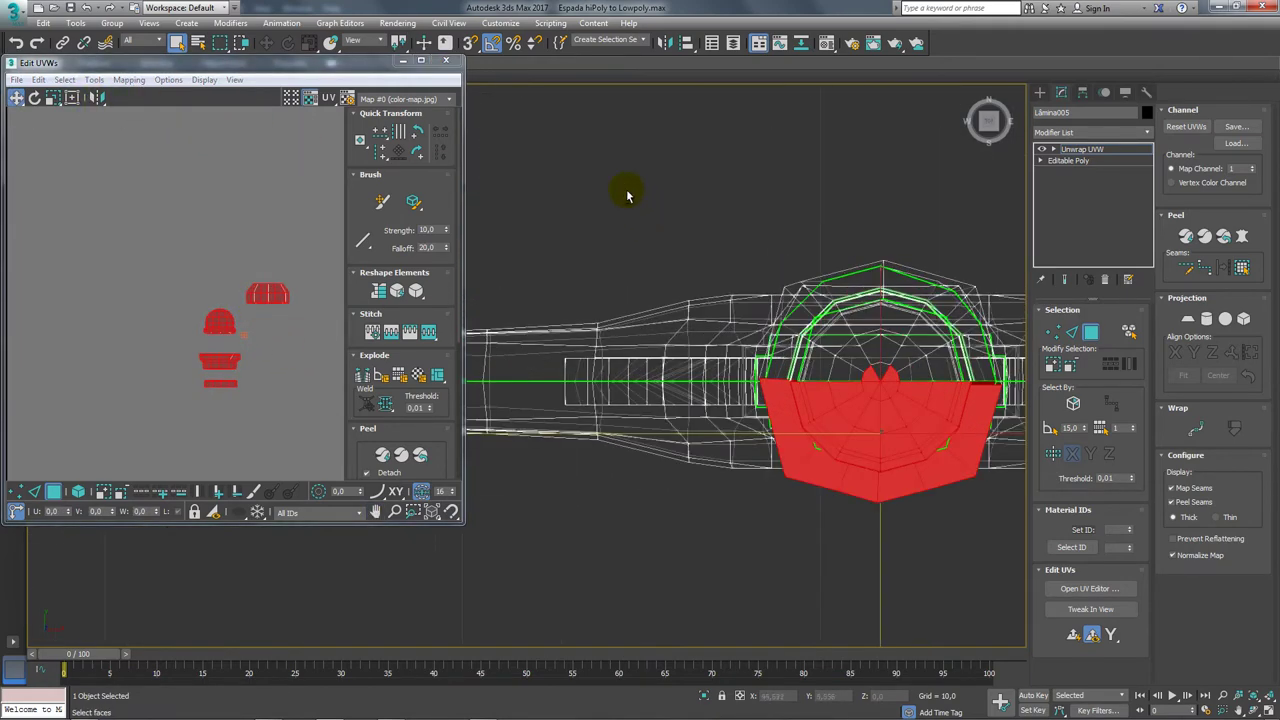
click(93, 79)
click(65, 217)
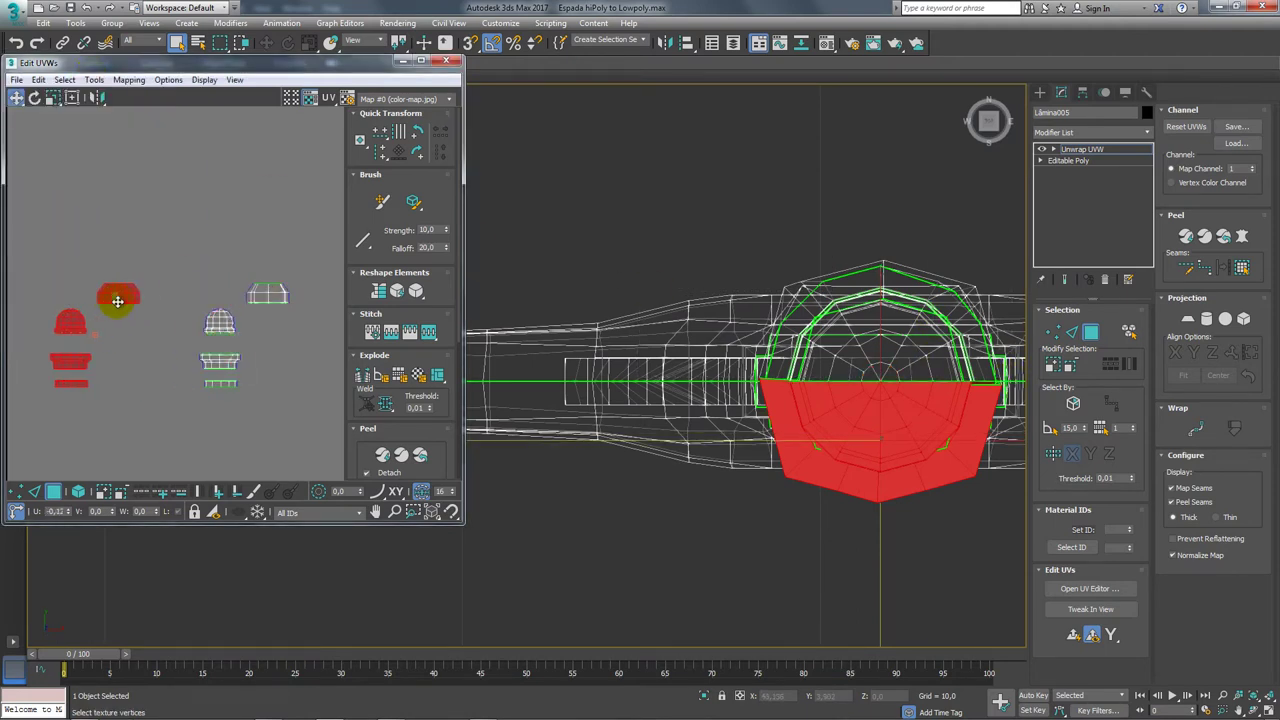
drag(257, 290, 163, 294)
scroll(182, 240, down, 3)
scroll(181, 240, up, 5)
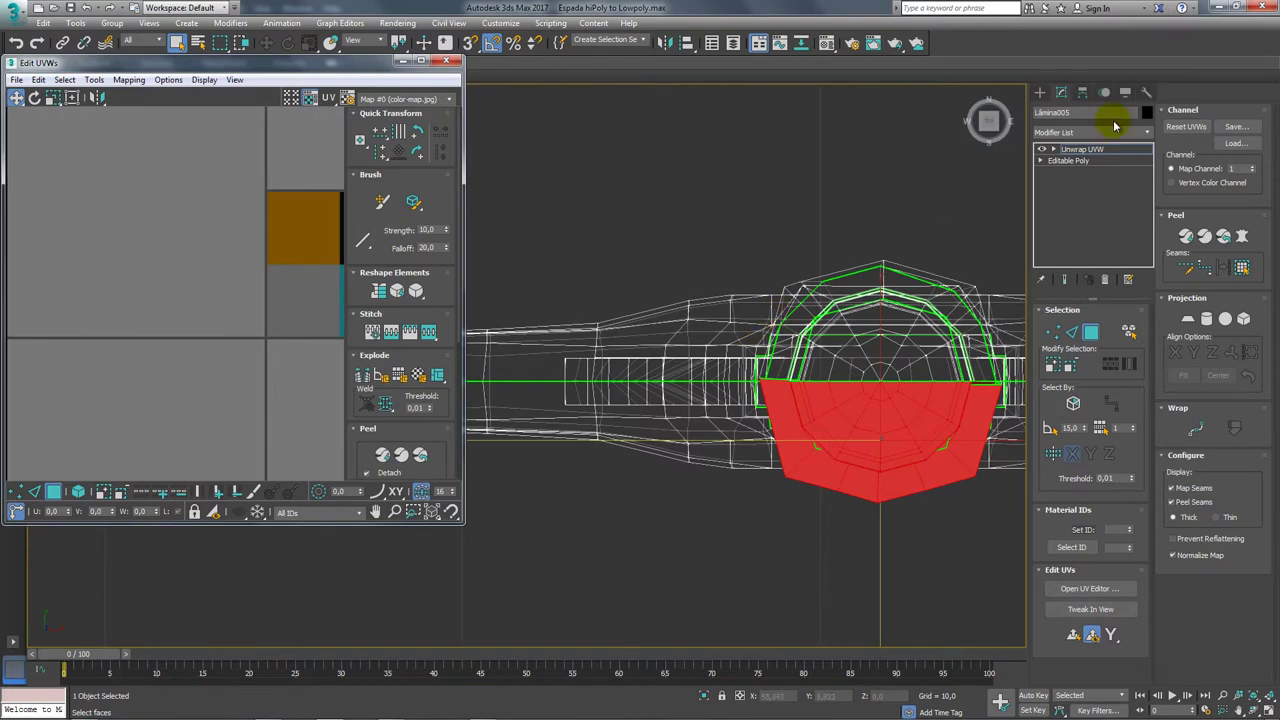
Return the Unwrap UVW modifier to its top level and orbit to an angled close-up of the crossguard.
click(1112, 150)
scroll(186, 277, down, 3)
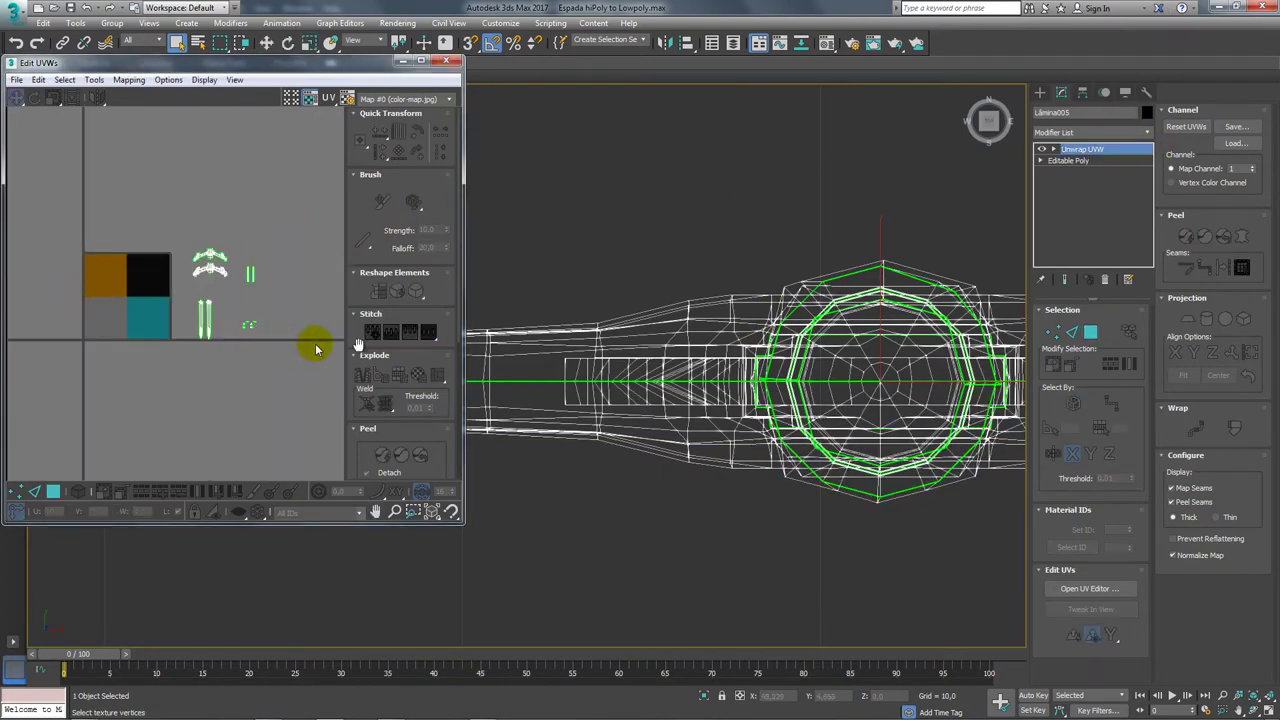
alt+middle_drag(796, 388, 794, 349)
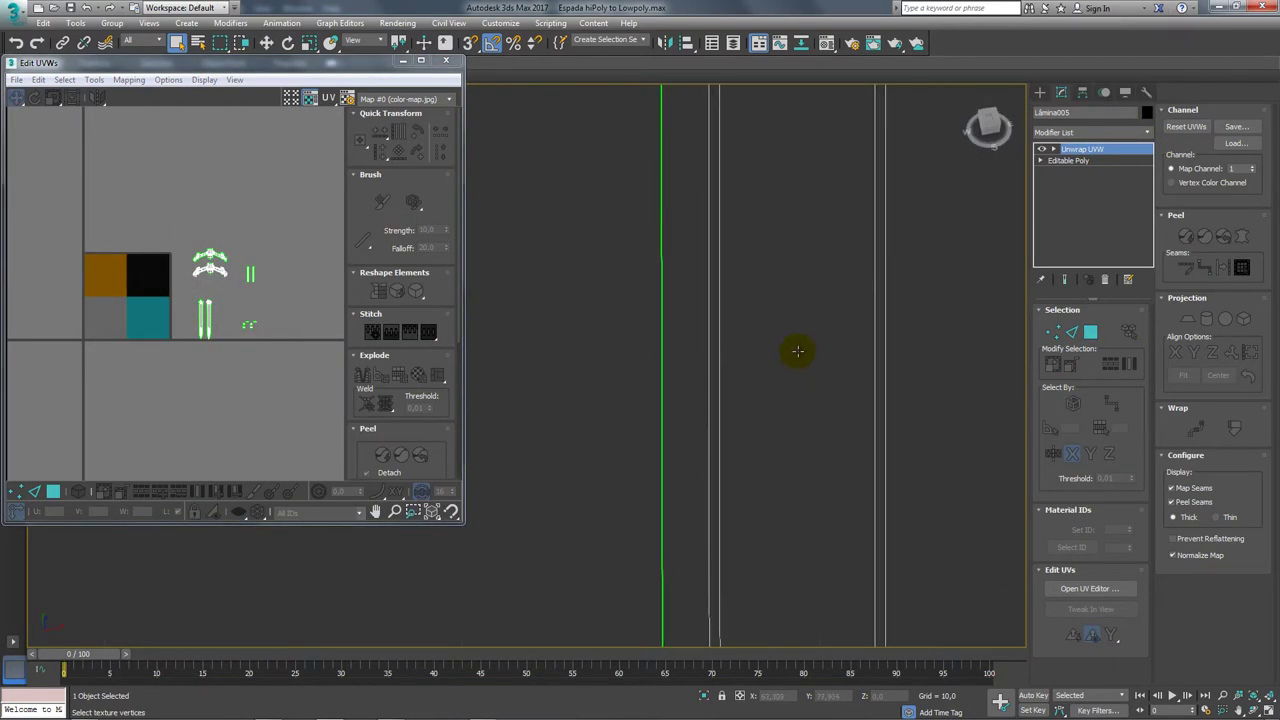
scroll(802, 259, down, 5)
scroll(760, 310, down, 2)
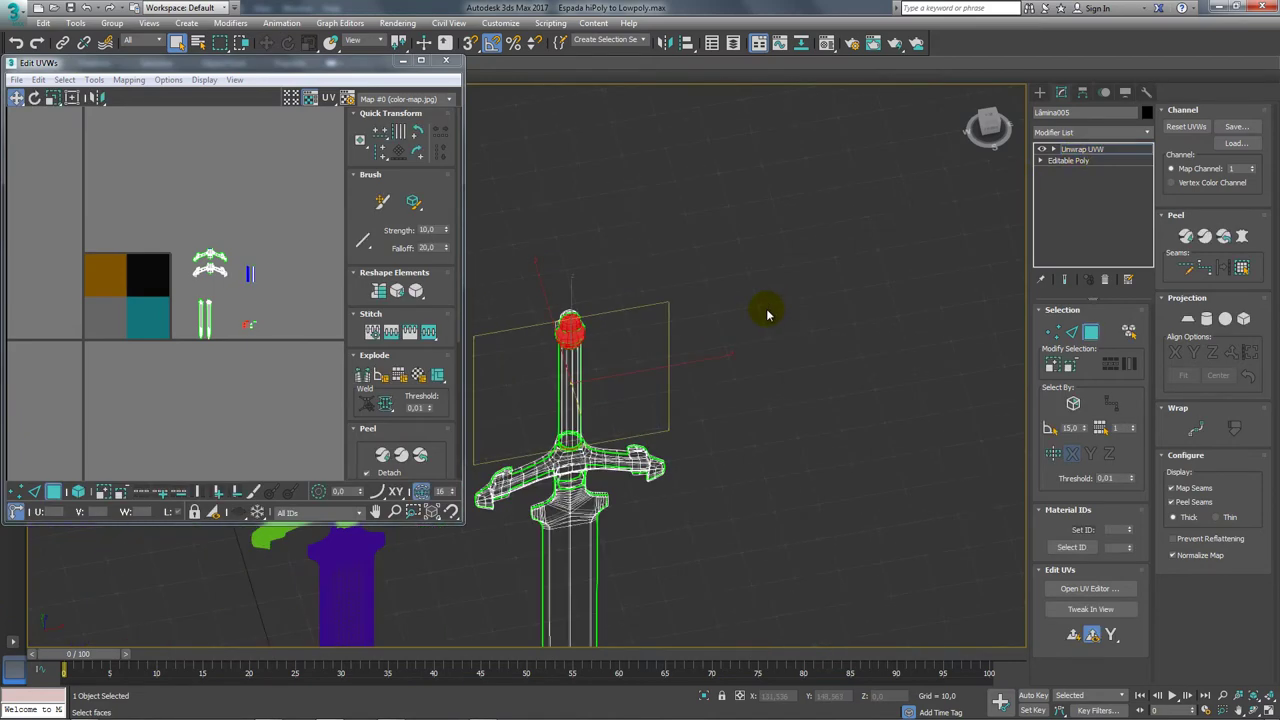
scroll(700, 347, down, 2)
scroll(697, 347, down, 4)
scroll(823, 271, up, 4)
click(1080, 149)
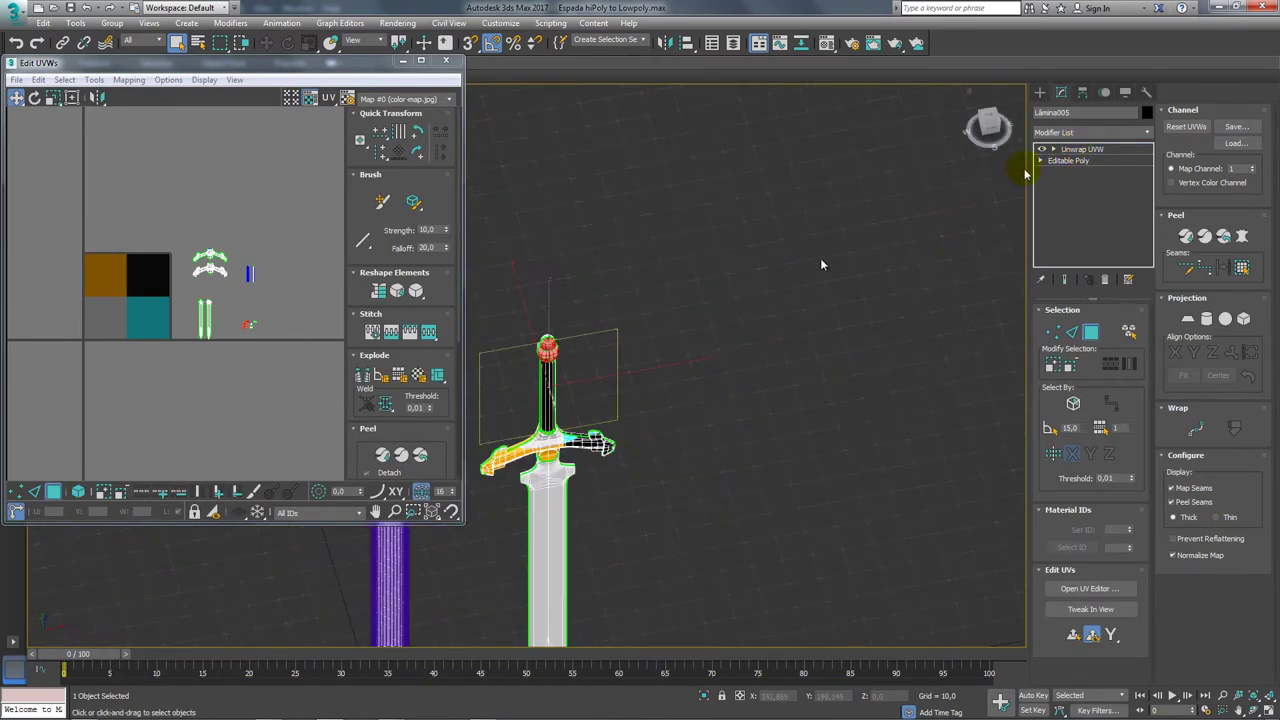
scroll(720, 298, down, 1)
scroll(720, 300, up, 3)
mouse_move(720, 300)
alt+middle_down()
mouse_move(571, 343)
mouse_move(628, 316)
mouse_move(771, 391)
mouse_move(718, 313)
alt+middle_up()
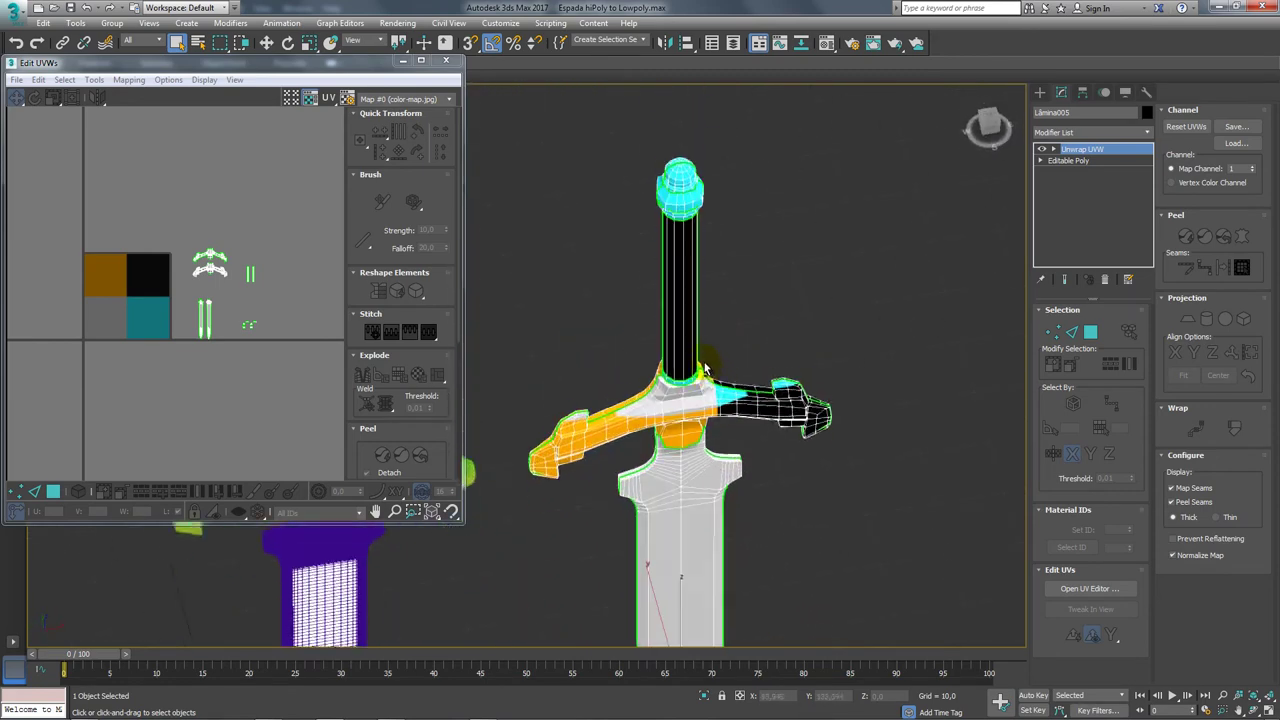
Assign the sword a new material with a Checker map in Diffuse, shown in the viewport.
click(826, 44)
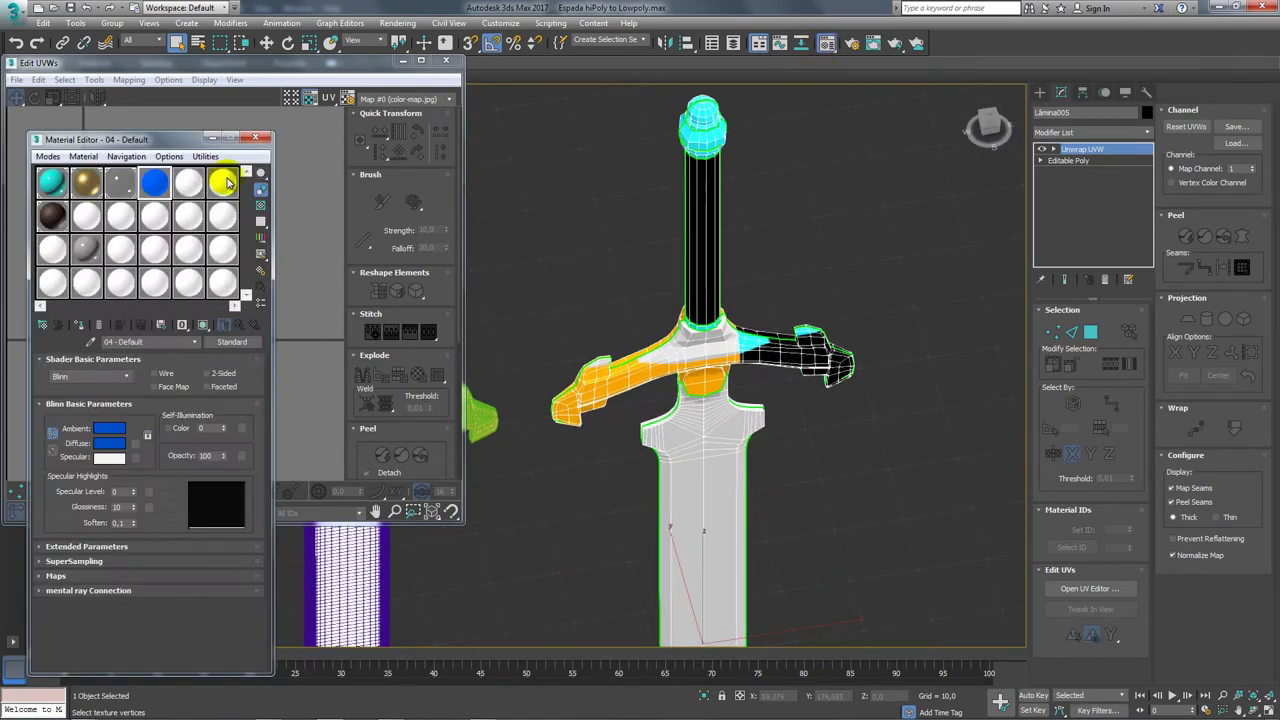
click(709, 363)
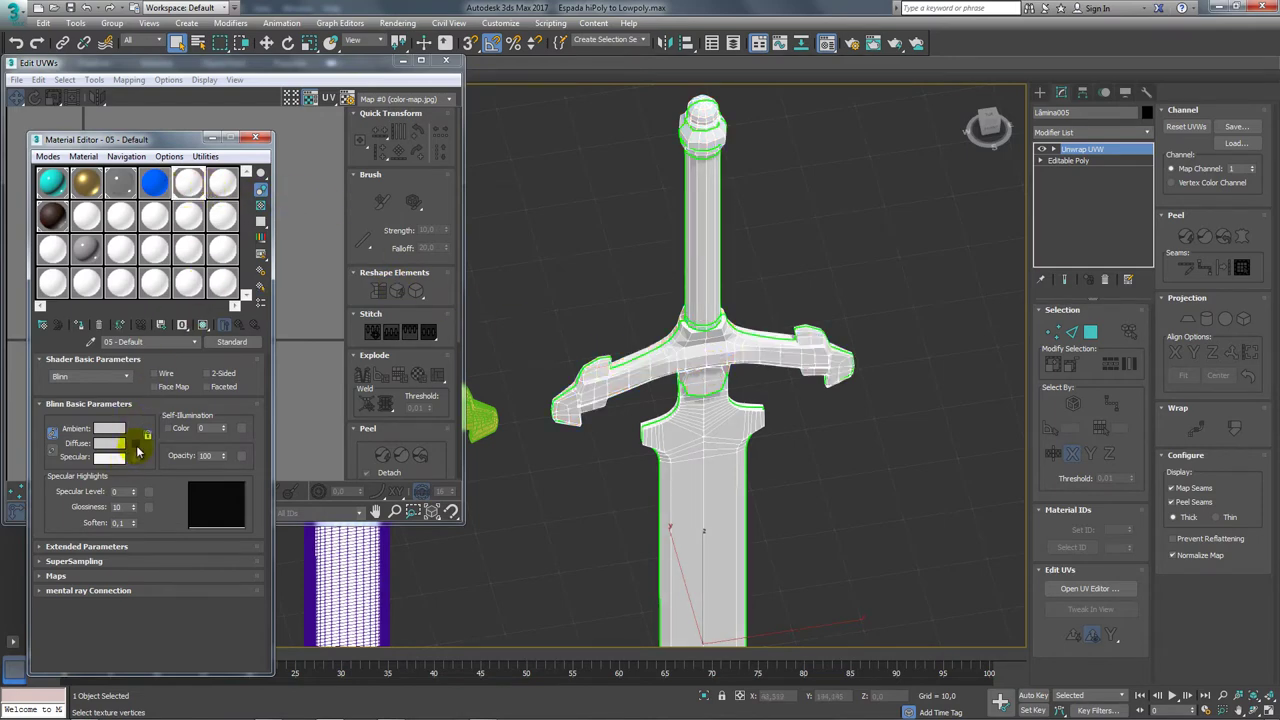
click(136, 445)
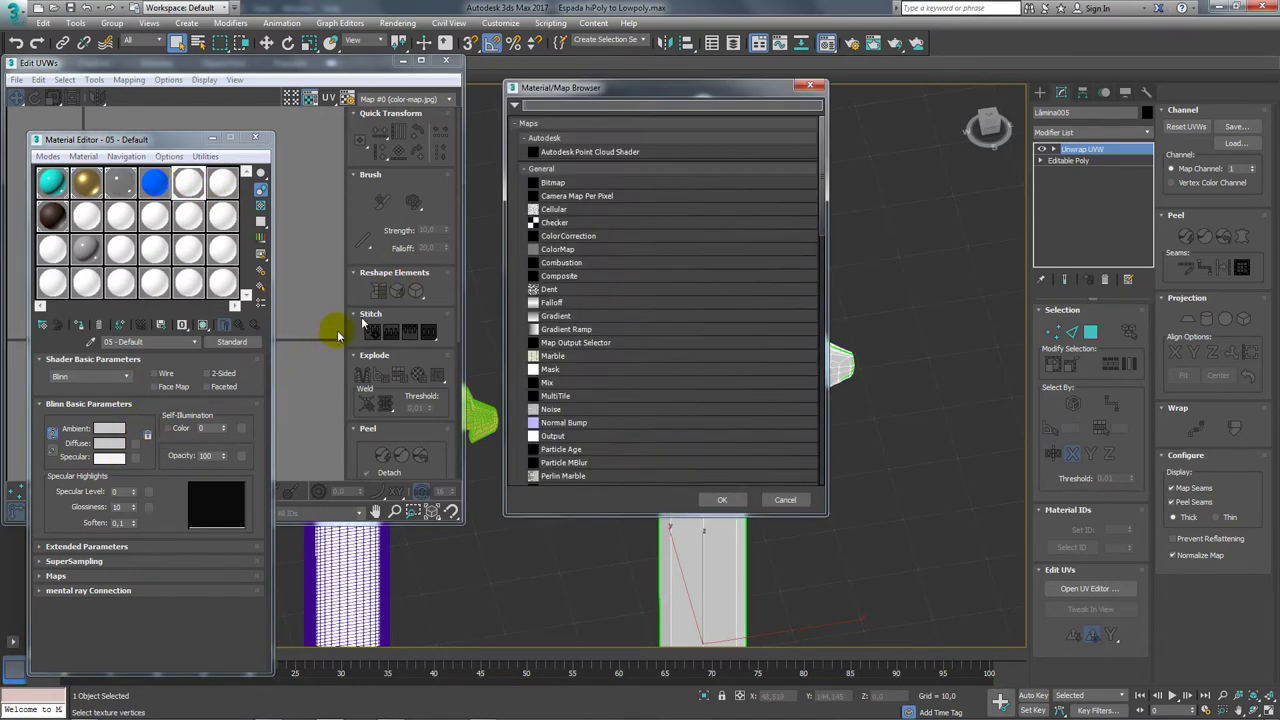
double_click(555, 222)
text(10)
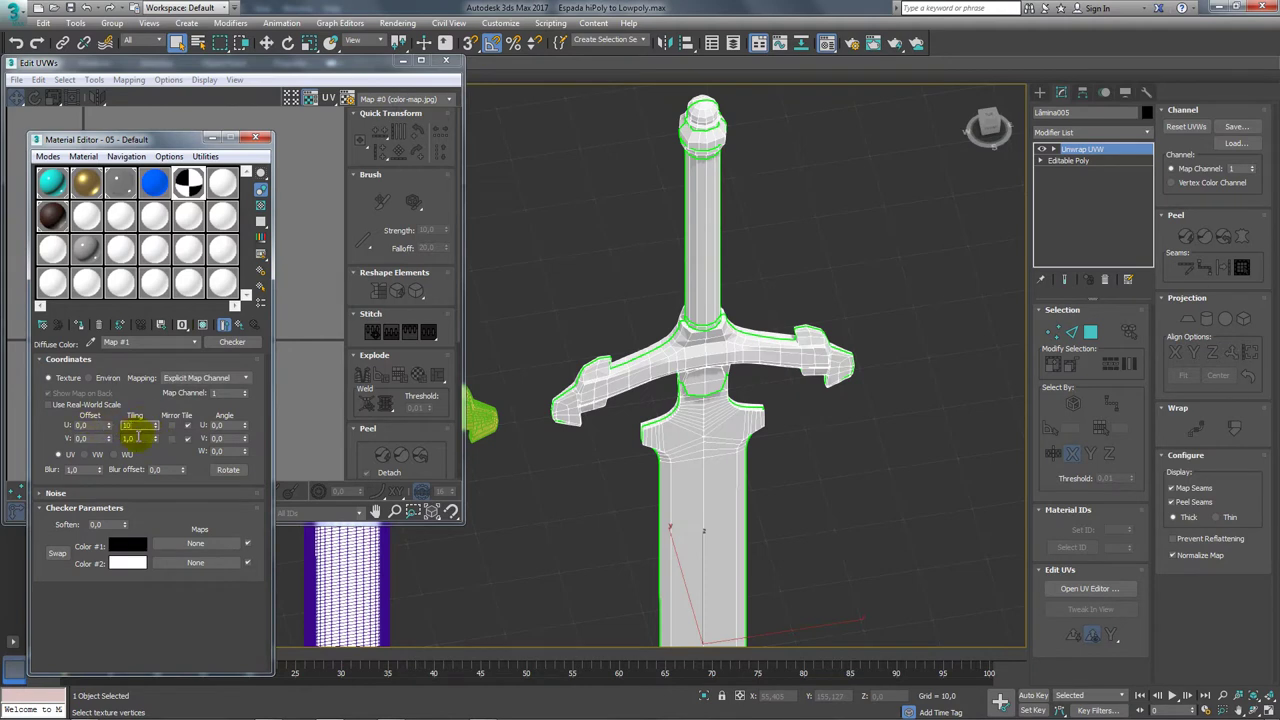
click(203, 326)
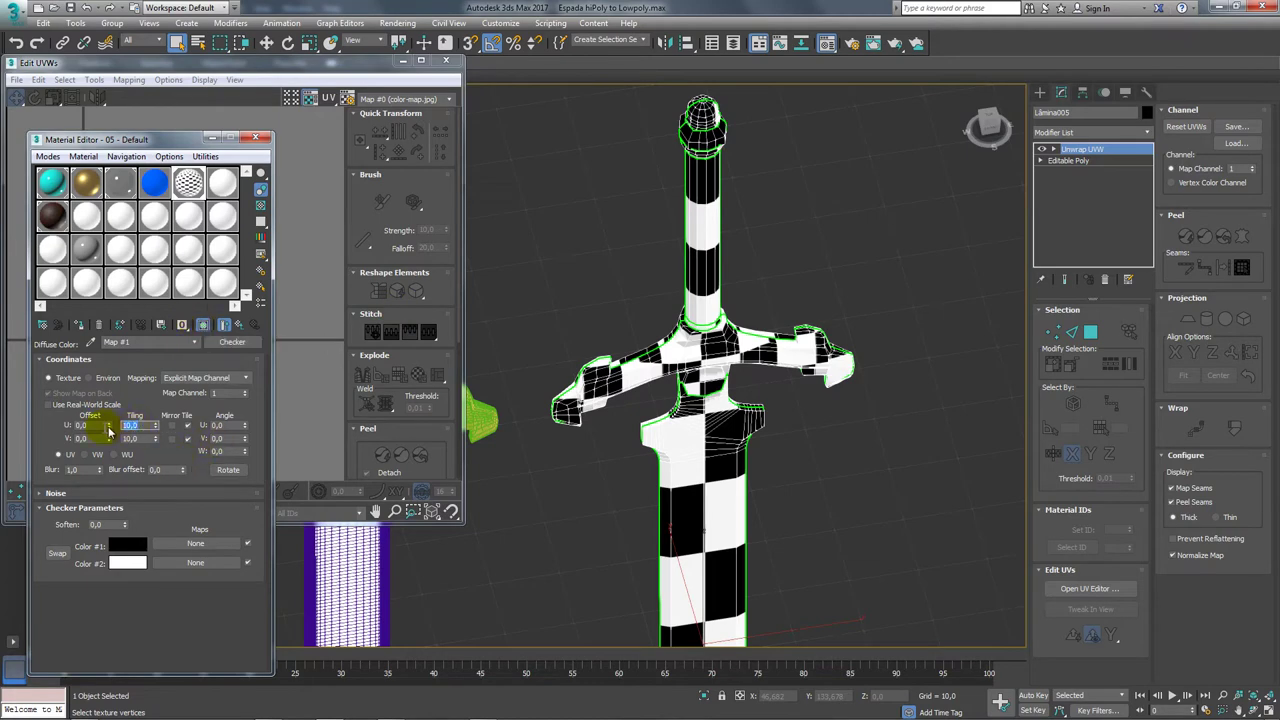
Set the Checker map's U and V Tiling to 20.
key(Return)
scroll(608, 443, down, 3)
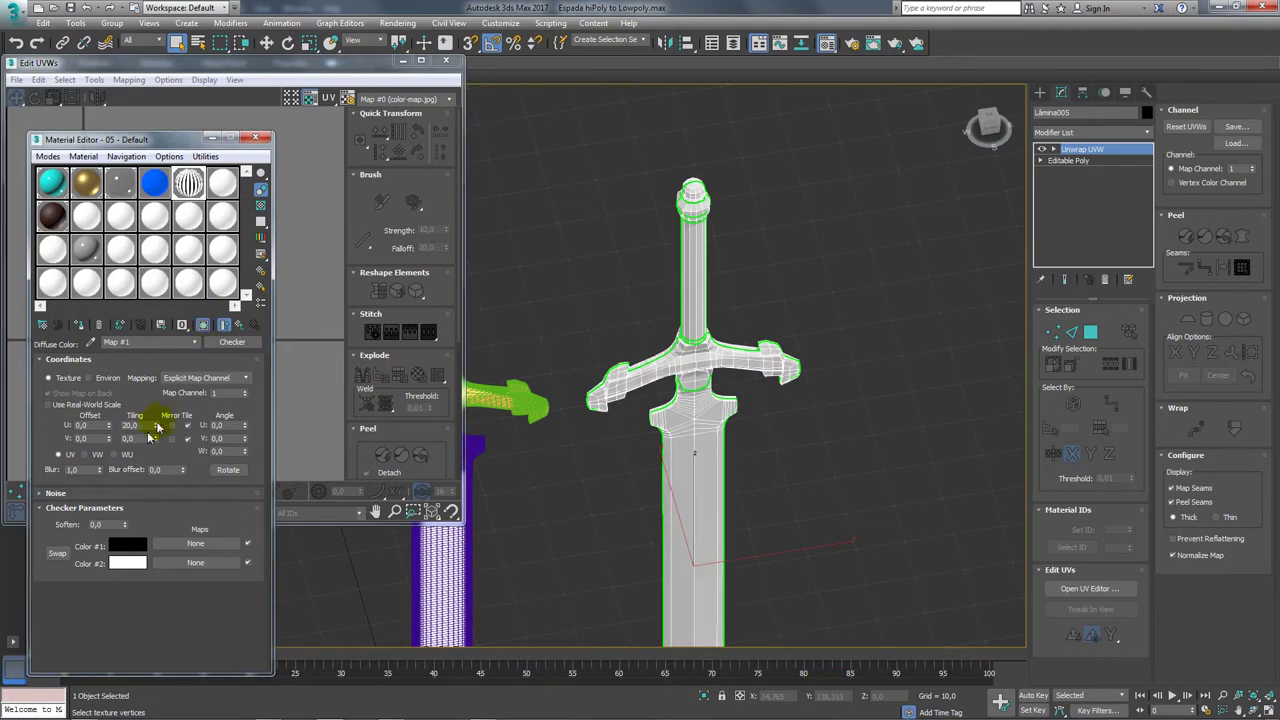
text(20)
key(Return)
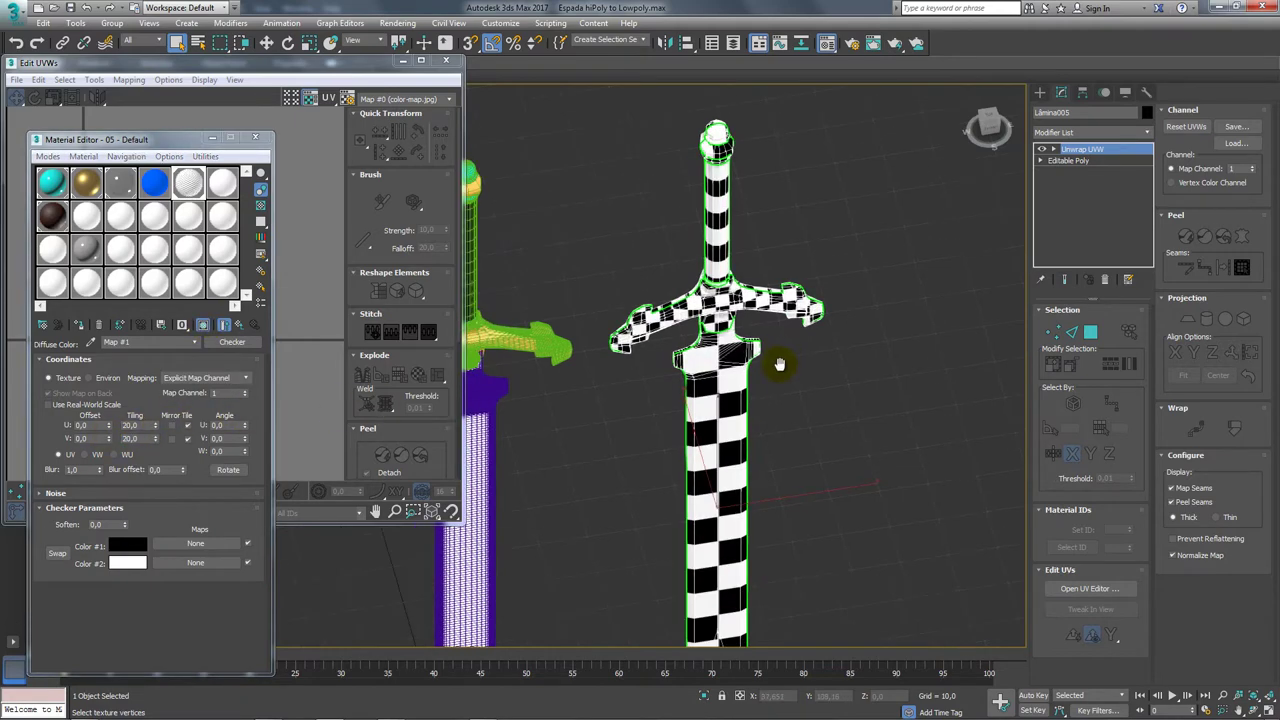
Convert the sword to an Editable Poly.
alt+middle_drag(777, 363, 771, 434)
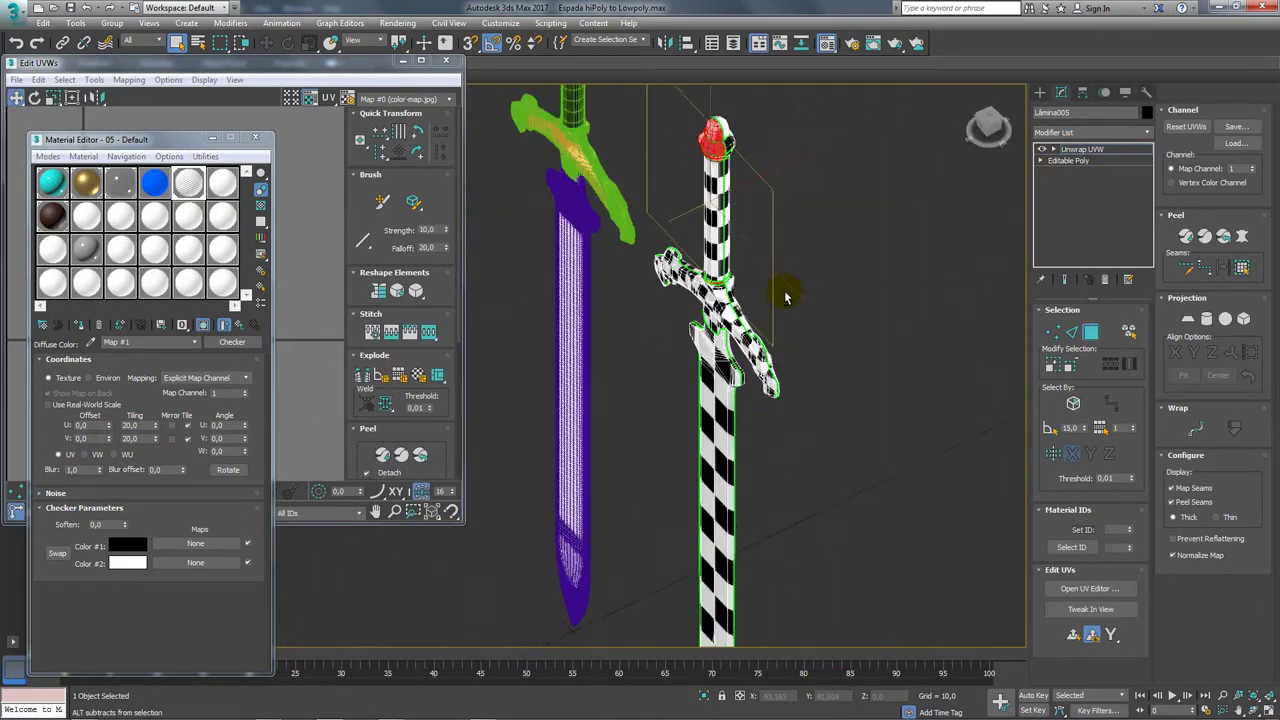
alt+middle_drag(771, 286, 691, 213)
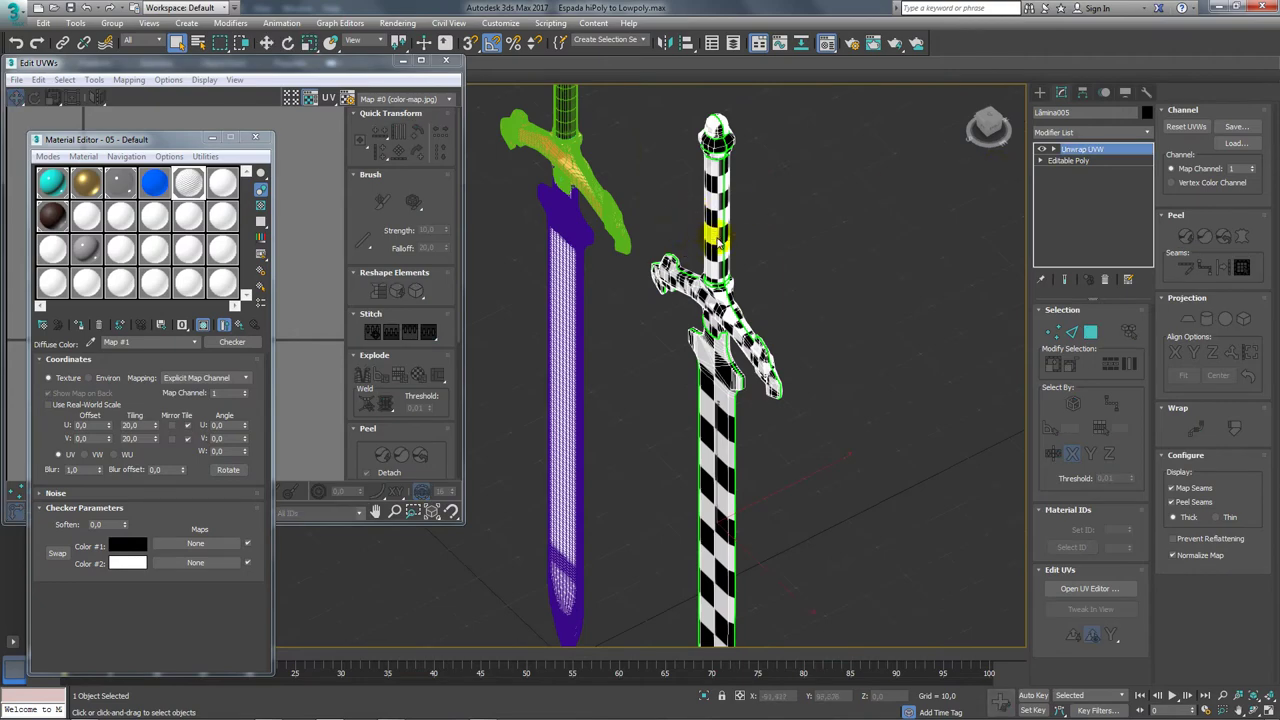
right_click(714, 238)
click(881, 404)
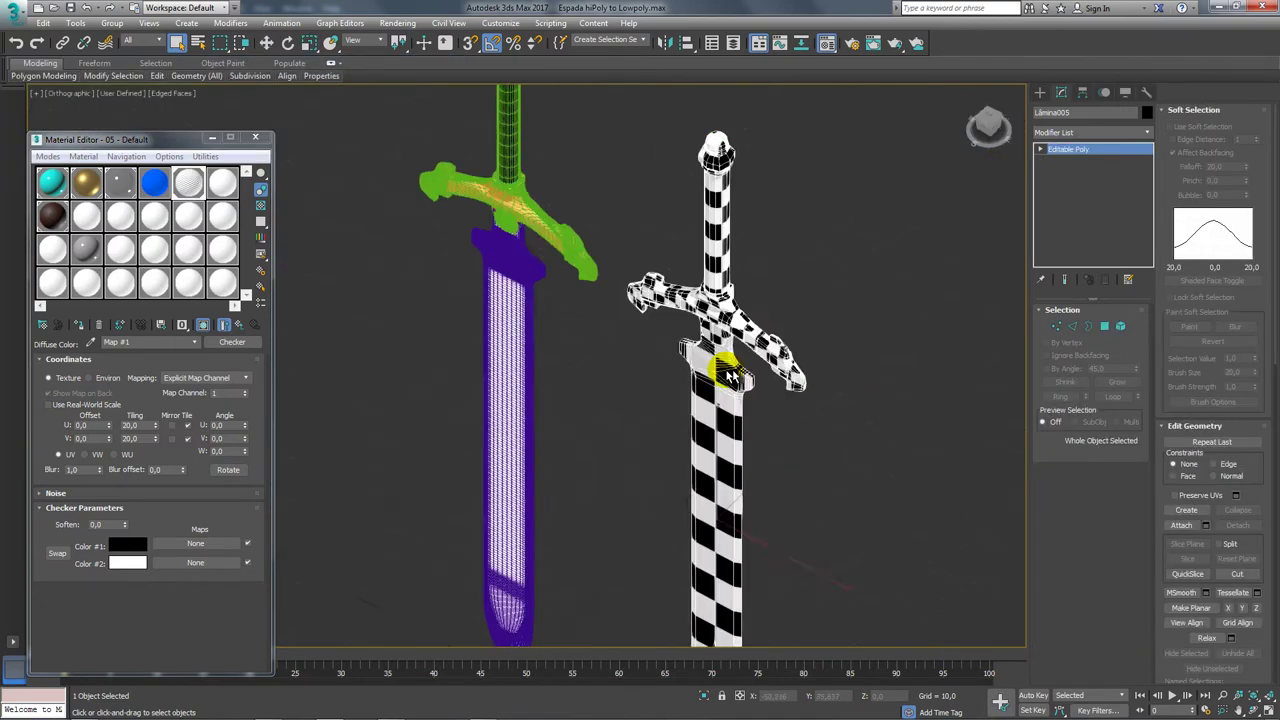
Inspect the checker on the crossguard up close, then reselect only the sword object Lâmina005.
alt+middle_drag(731, 376, 777, 294)
scroll(757, 277, up, 5)
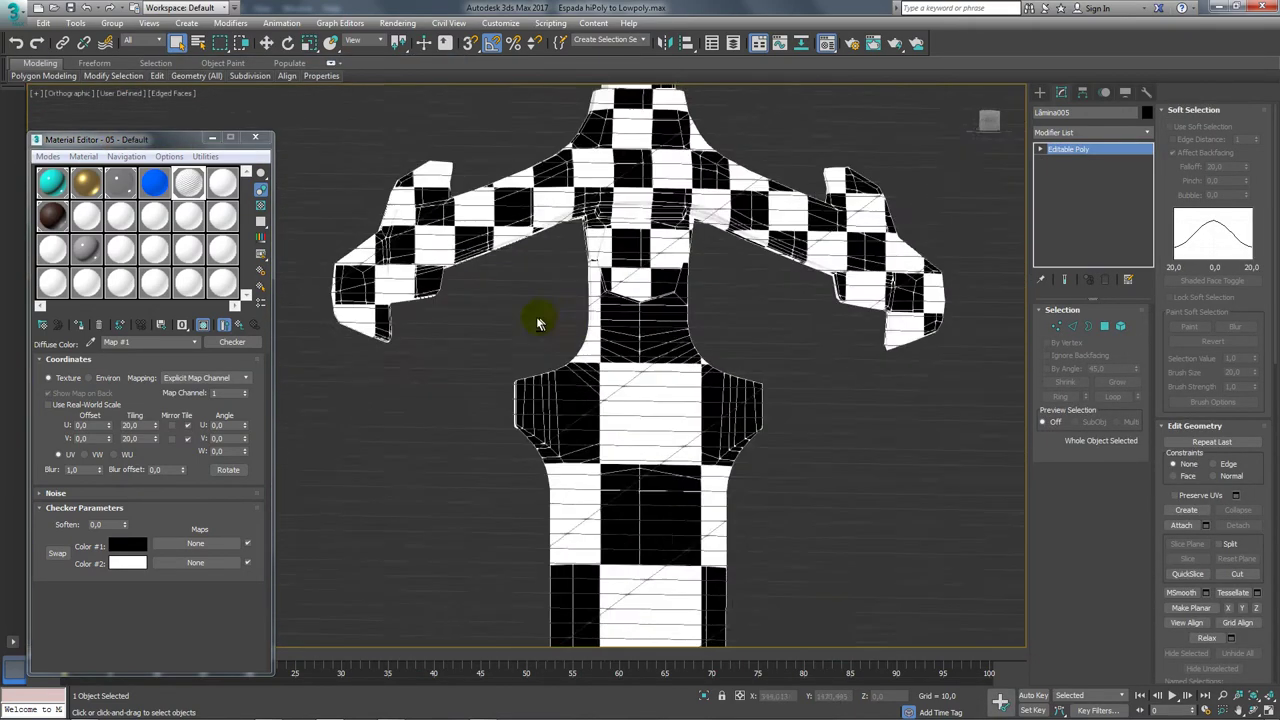
mouse_move(537, 323)
alt+middle_down()
mouse_move(541, 428)
mouse_move(503, 393)
mouse_move(514, 394)
mouse_move(380, 486)
mouse_move(500, 386)
alt+middle_up()
scroll(560, 460, down, 3)
scroll(563, 409, up, 3)
scroll(560, 406, up, 2)
scroll(436, 505, up, 3)
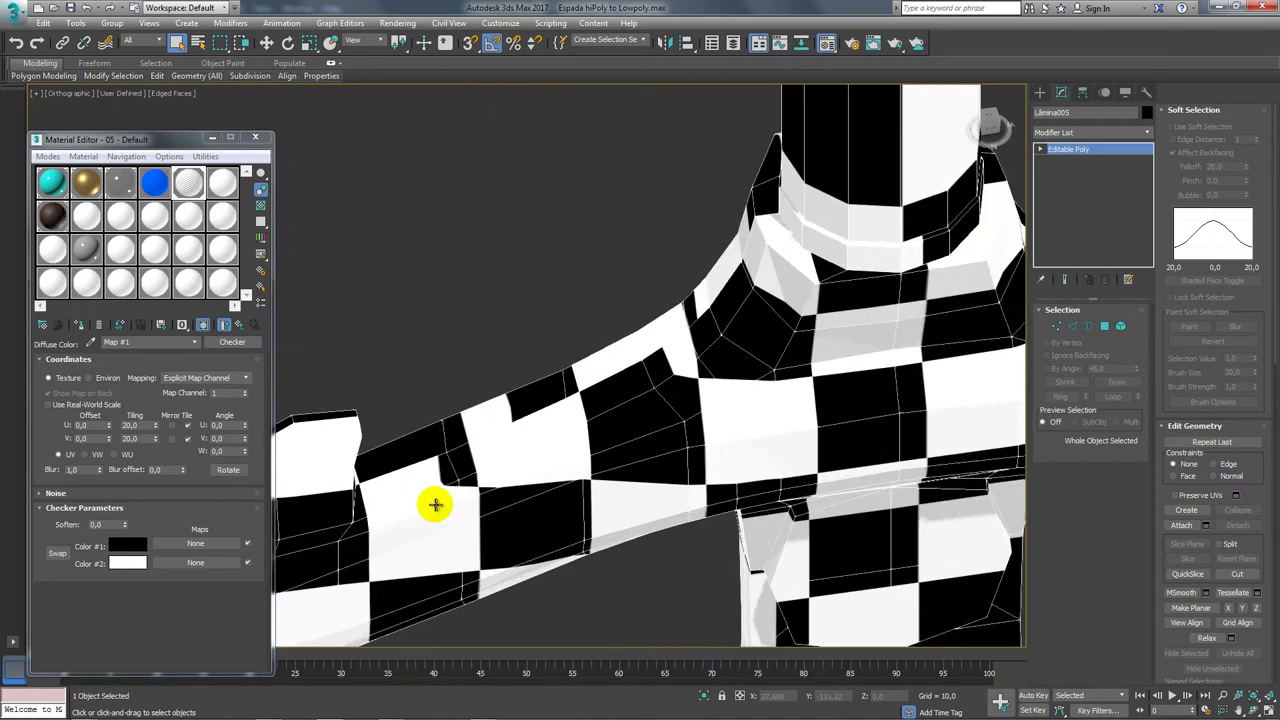
scroll(436, 505, up, 2)
middle_drag(478, 460, 494, 363)
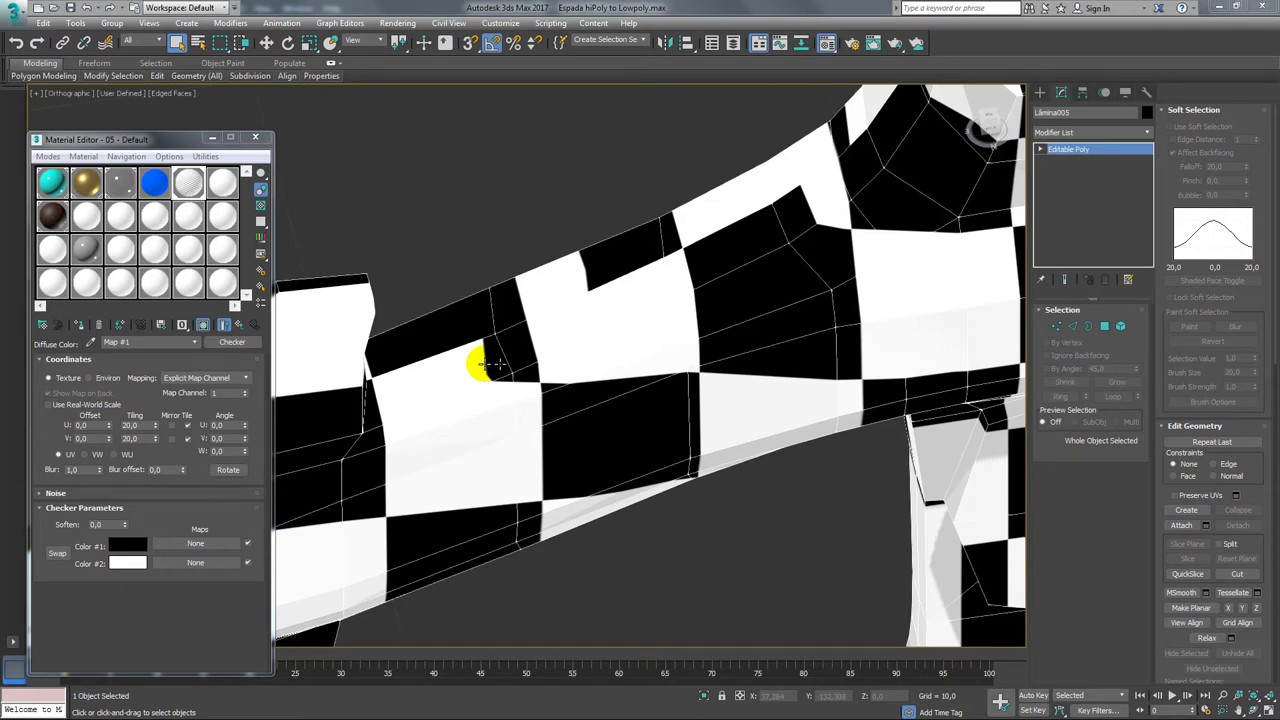
key(ctrl+d)
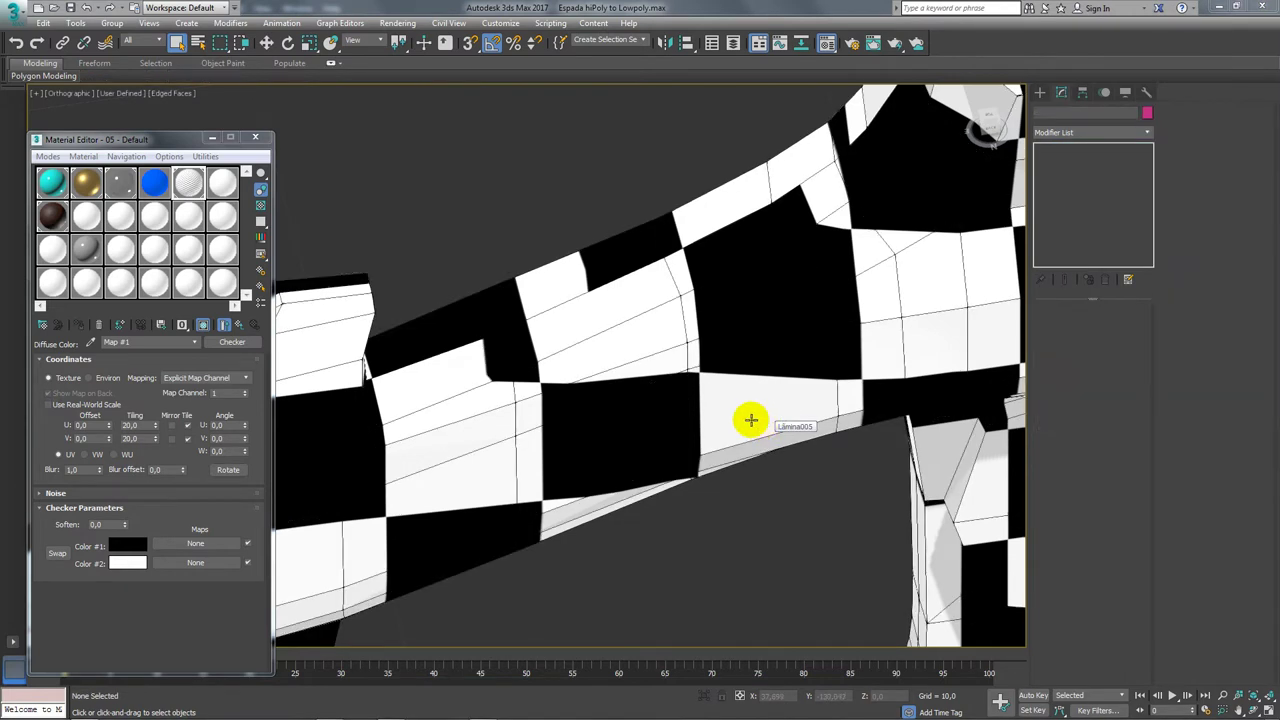
click(715, 357)
Add an Unwrap UVW modifier to the sword, close the Material Editor, and open the UV editor.
click(1147, 138)
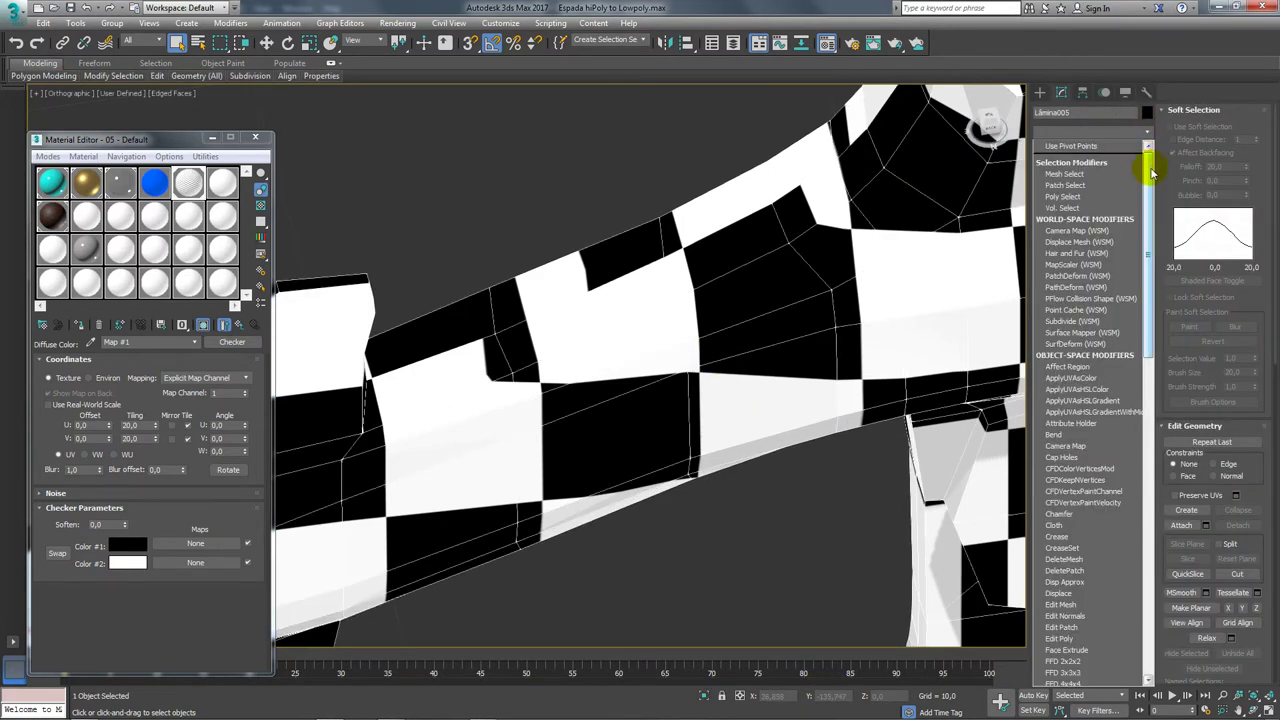
drag(1150, 163, 1129, 586)
click(1070, 566)
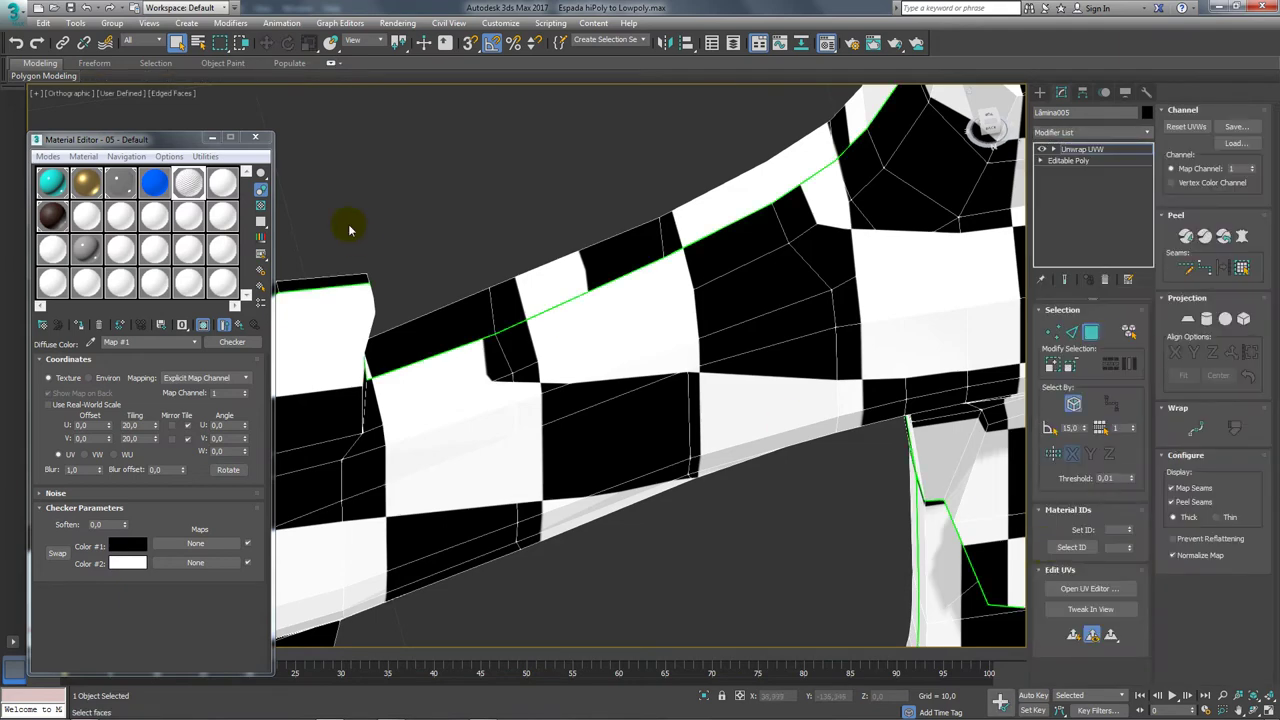
click(255, 139)
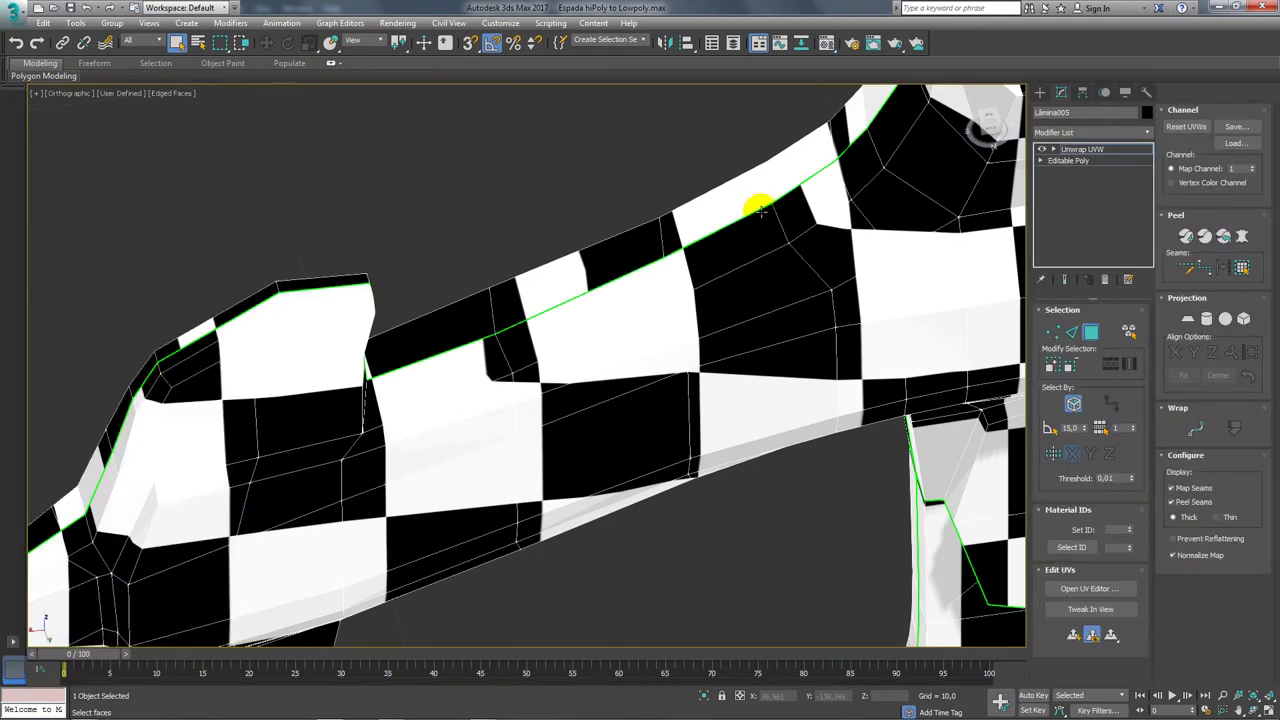
click(1090, 588)
Zoom and pan the UV editor to frame the crossguard UV shells.
scroll(538, 343, down, 5)
scroll(200, 300, down, 3)
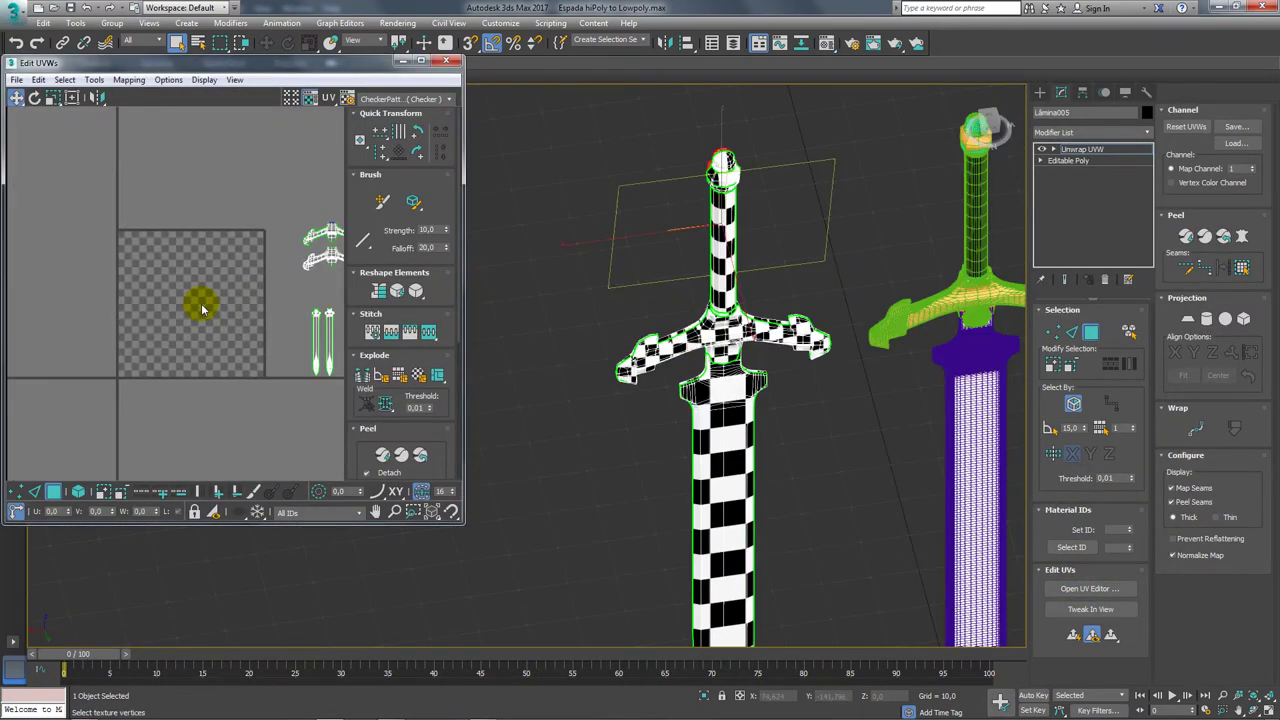
scroll(286, 286, down, 2)
scroll(120, 295, up, 3)
scroll(140, 287, up, 3)
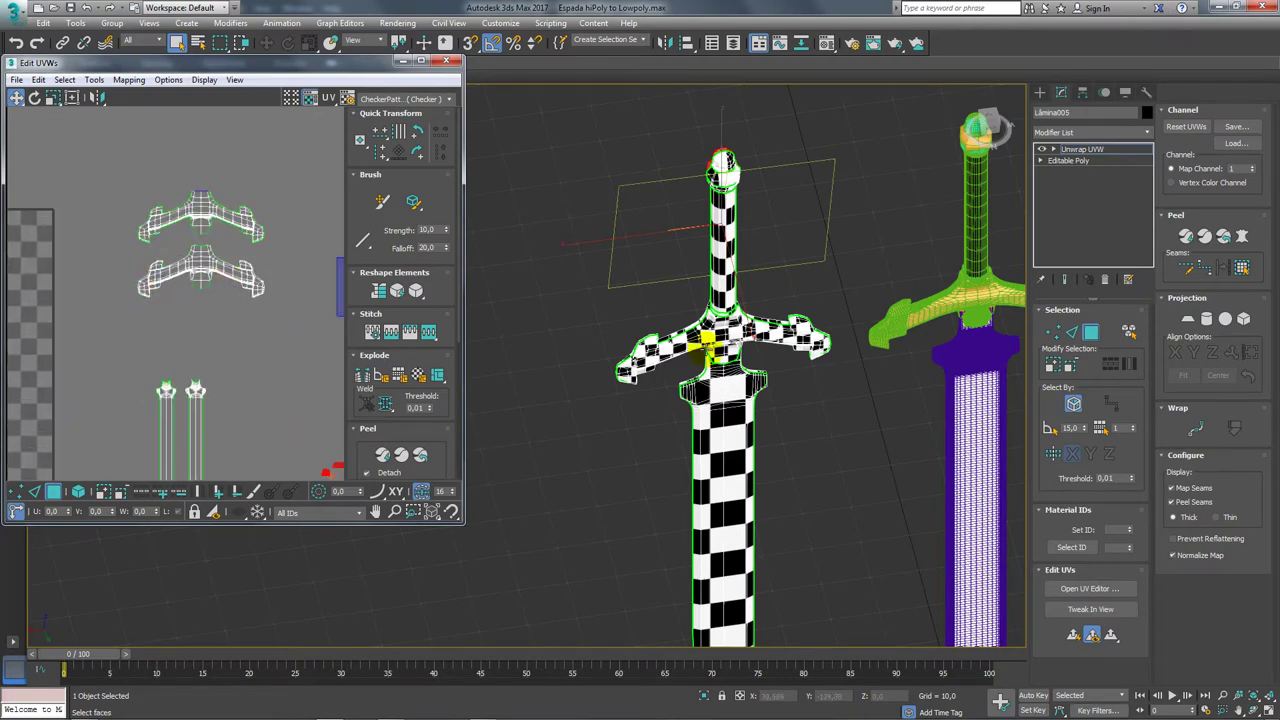
scroll(706, 349, up, 3)
scroll(670, 357, up, 3)
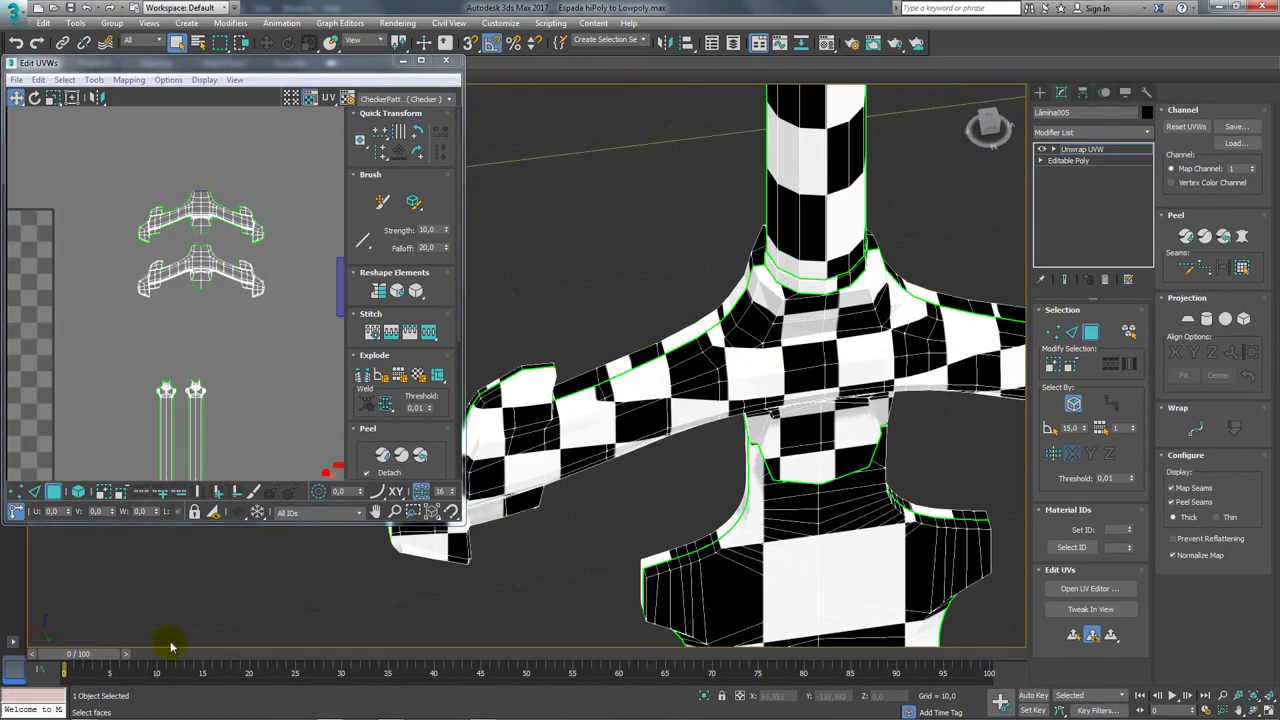
middle_drag(237, 397, 266, 429)
middle_drag(613, 359, 623, 374)
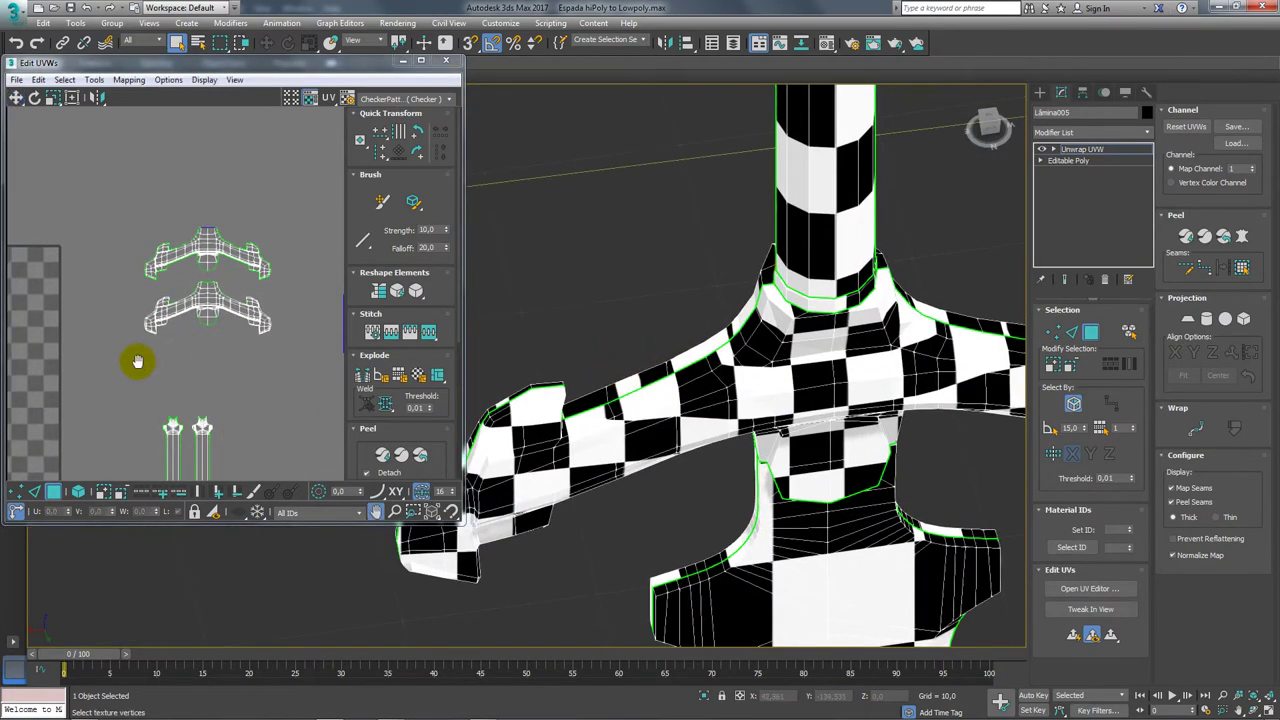
scroll(137, 361, up, 2)
scroll(206, 337, up, 2)
scroll(211, 349, up, 2)
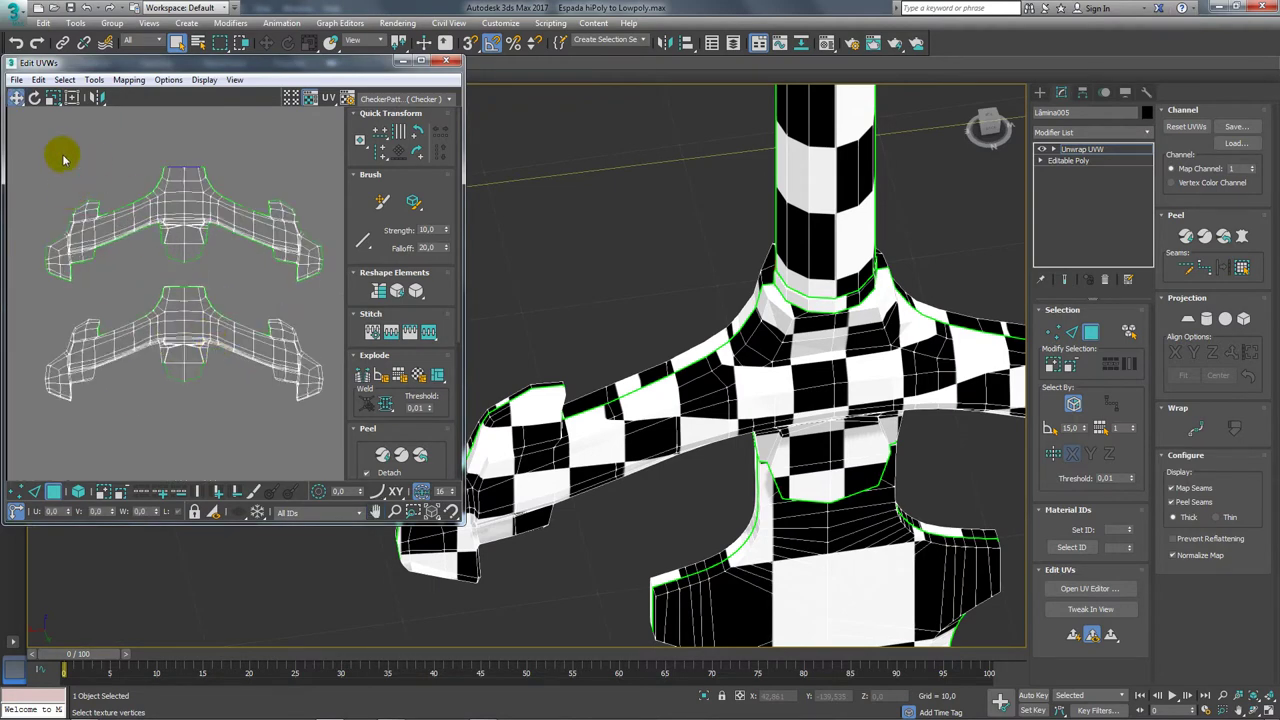
Turn on Select by Element and select the lower crossguard UV island.
click(79, 492)
click(194, 215)
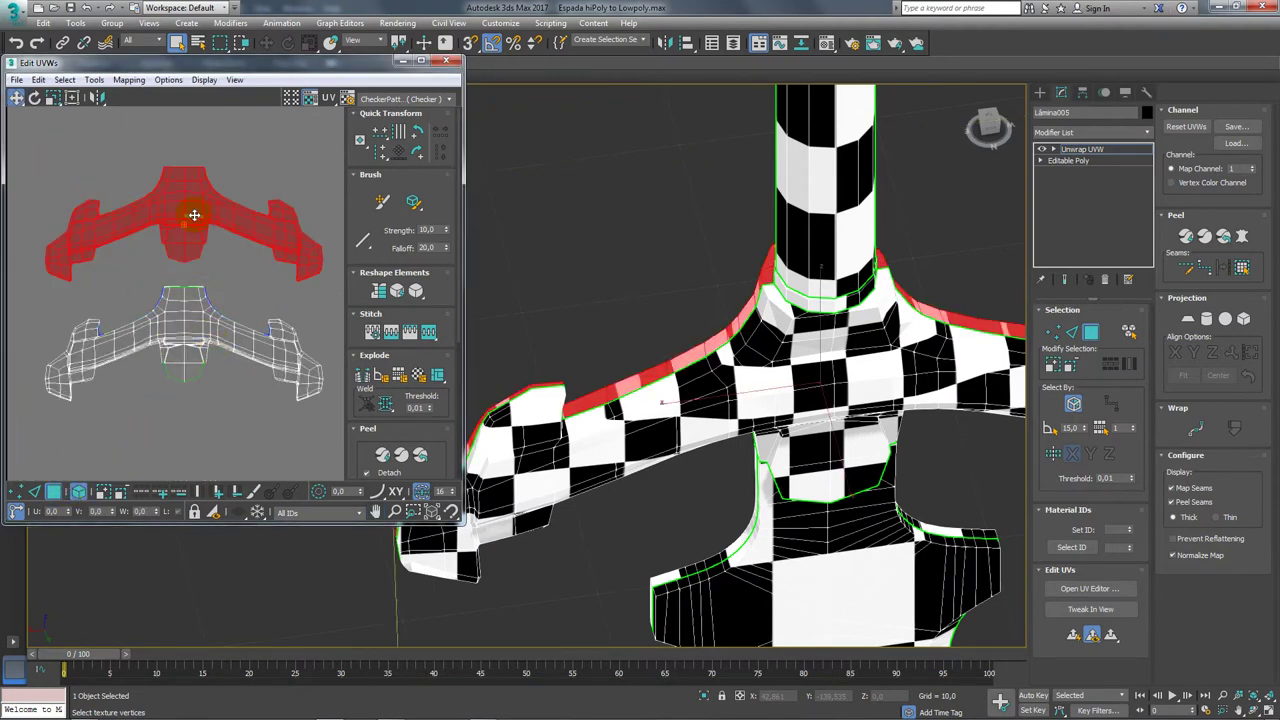
click(151, 323)
scroll(177, 314, up, 2)
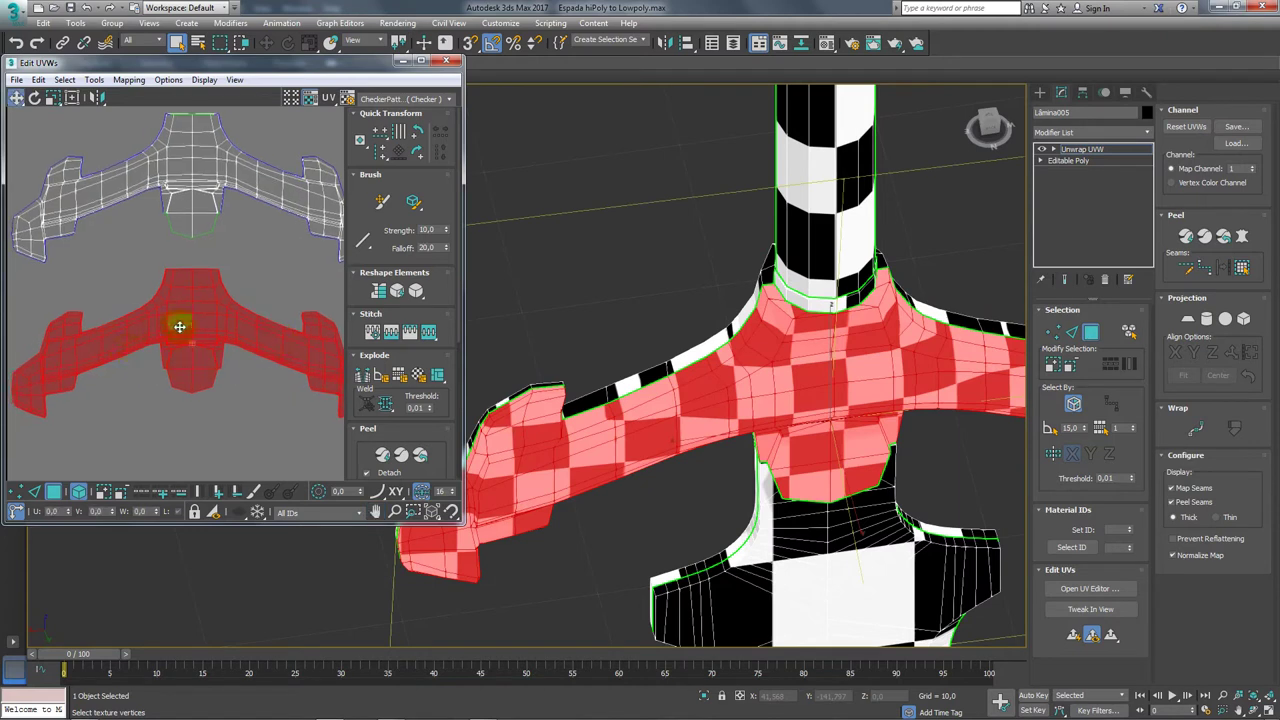
scroll(219, 305, up, 2)
scroll(194, 312, up, 2)
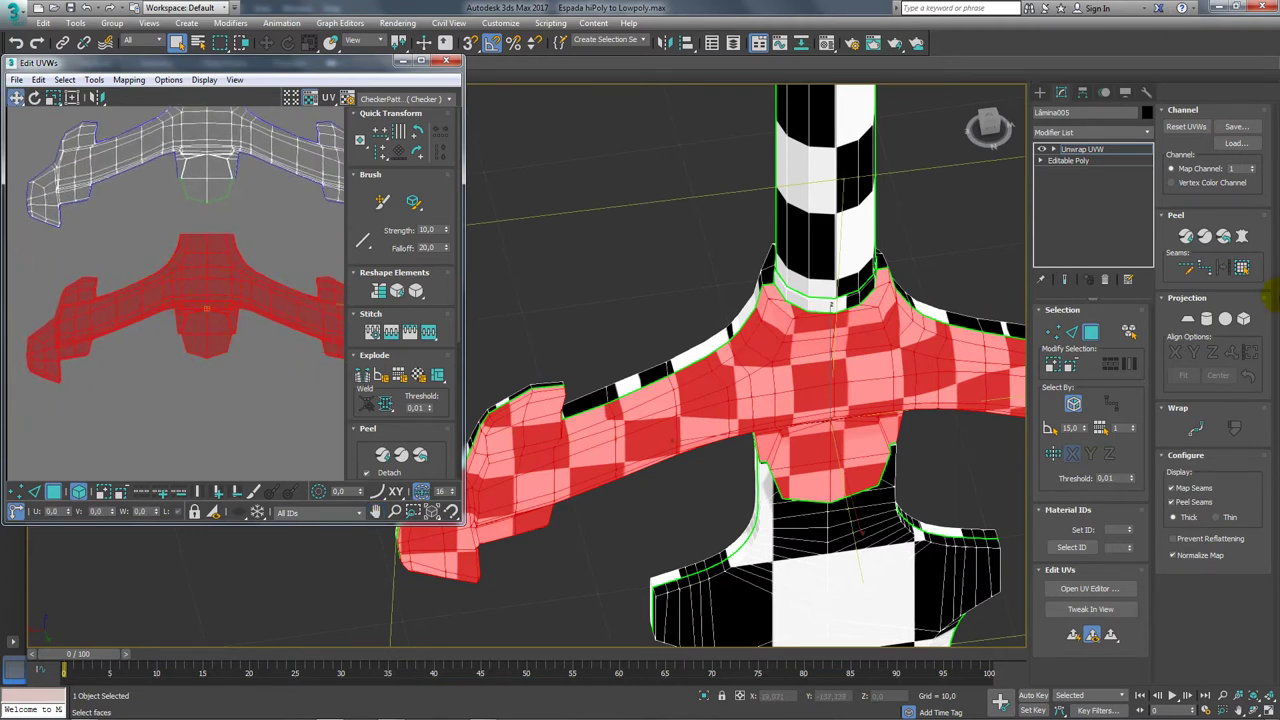
Pelt-map the selected guard faces, then relax them while pulling the pelt's edges outward.
click(1242, 236)
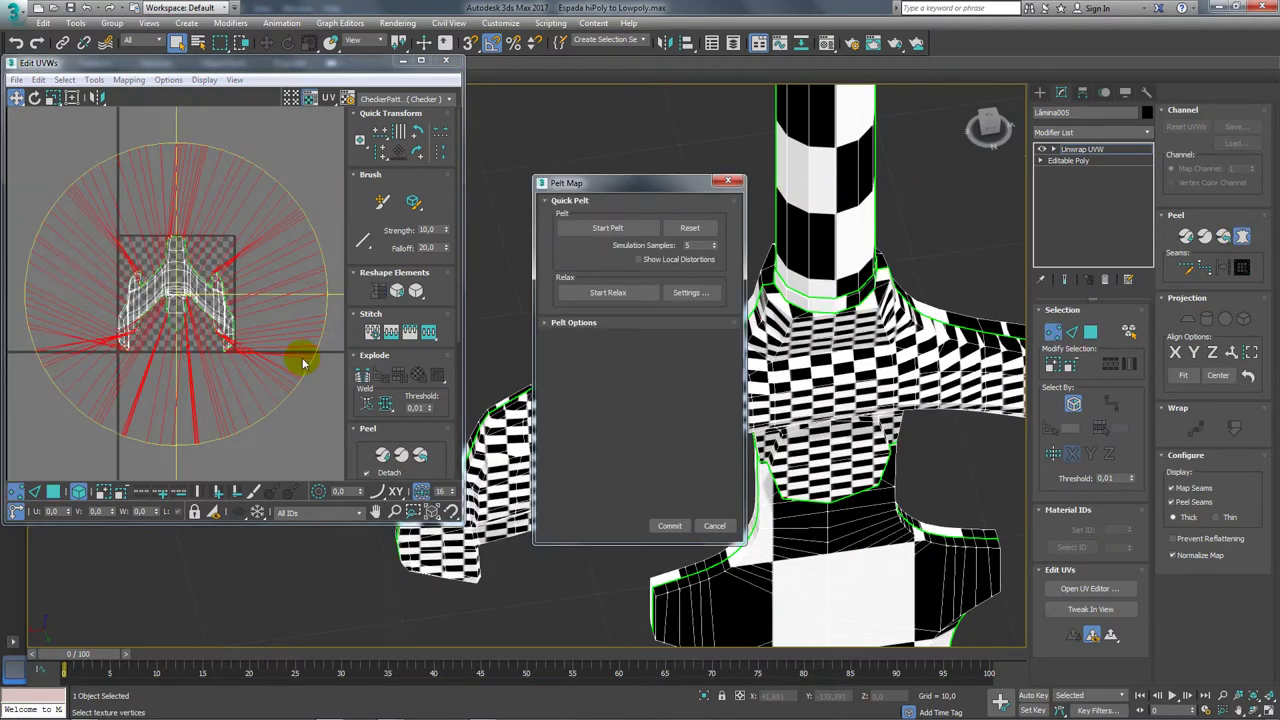
click(600, 236)
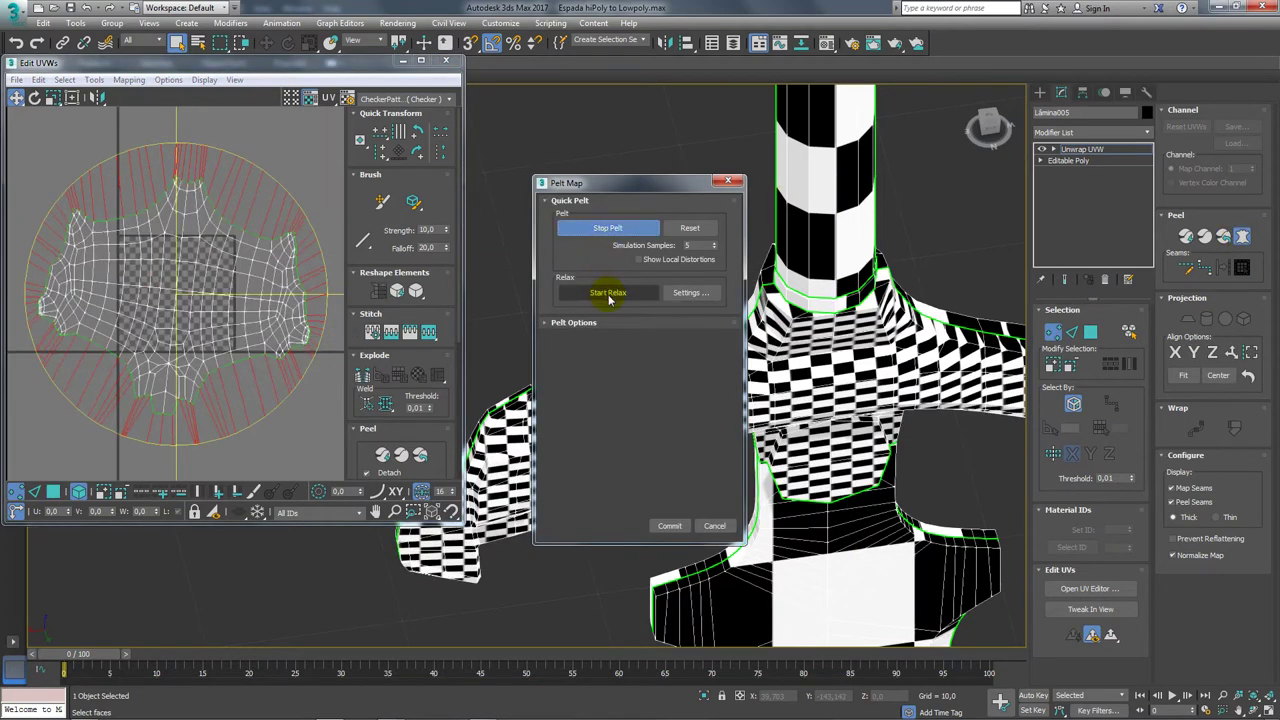
click(606, 290)
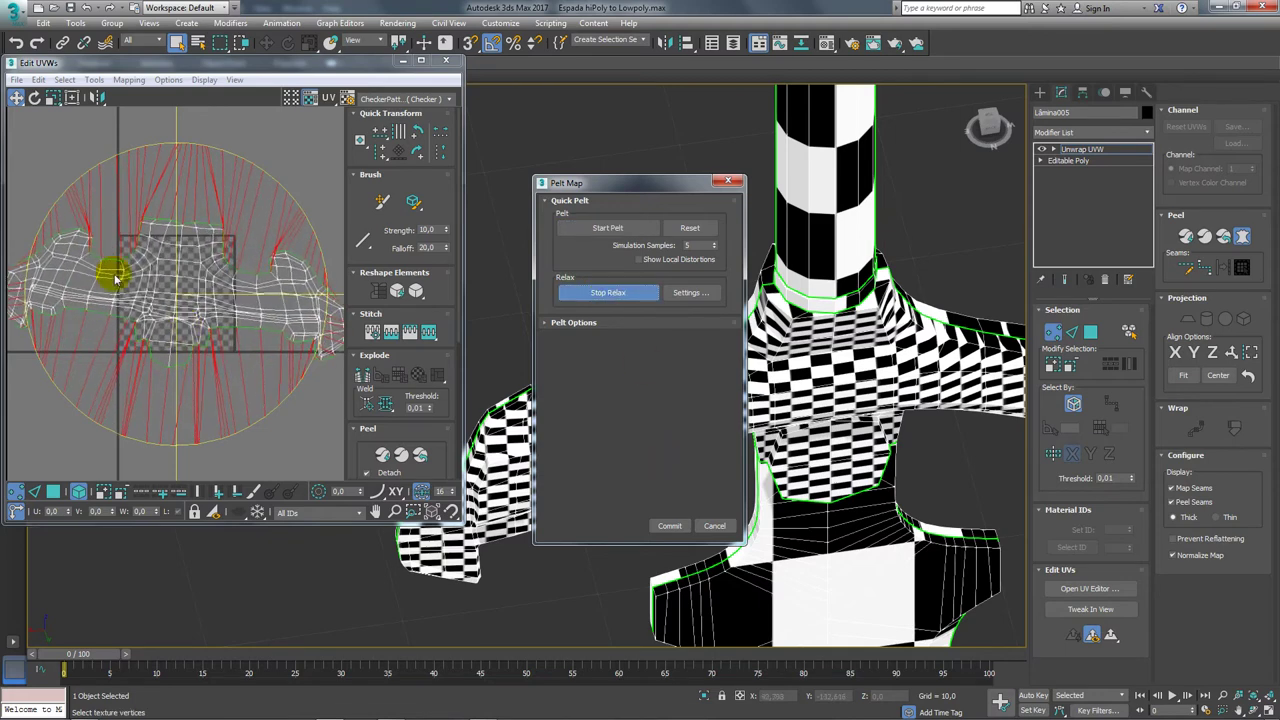
drag(186, 334, 49, 294)
drag(290, 282, 300, 278)
drag(192, 332, 197, 358)
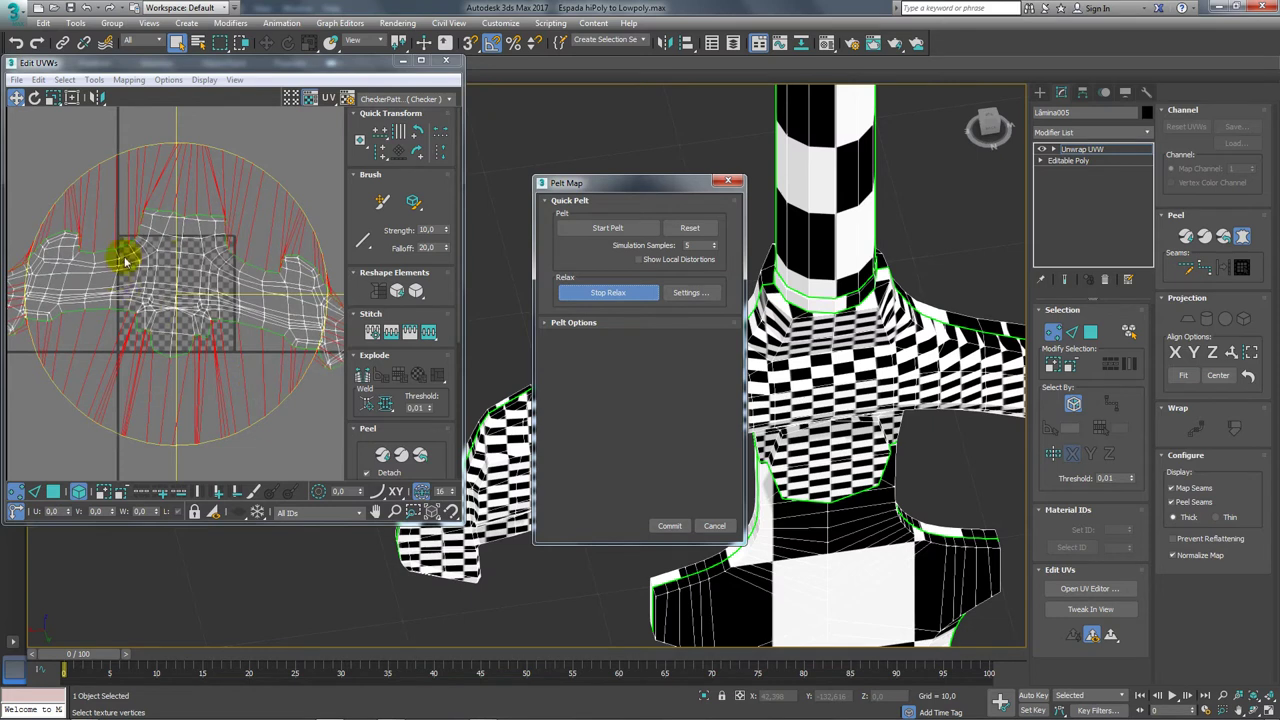
drag(240, 226, 260, 270)
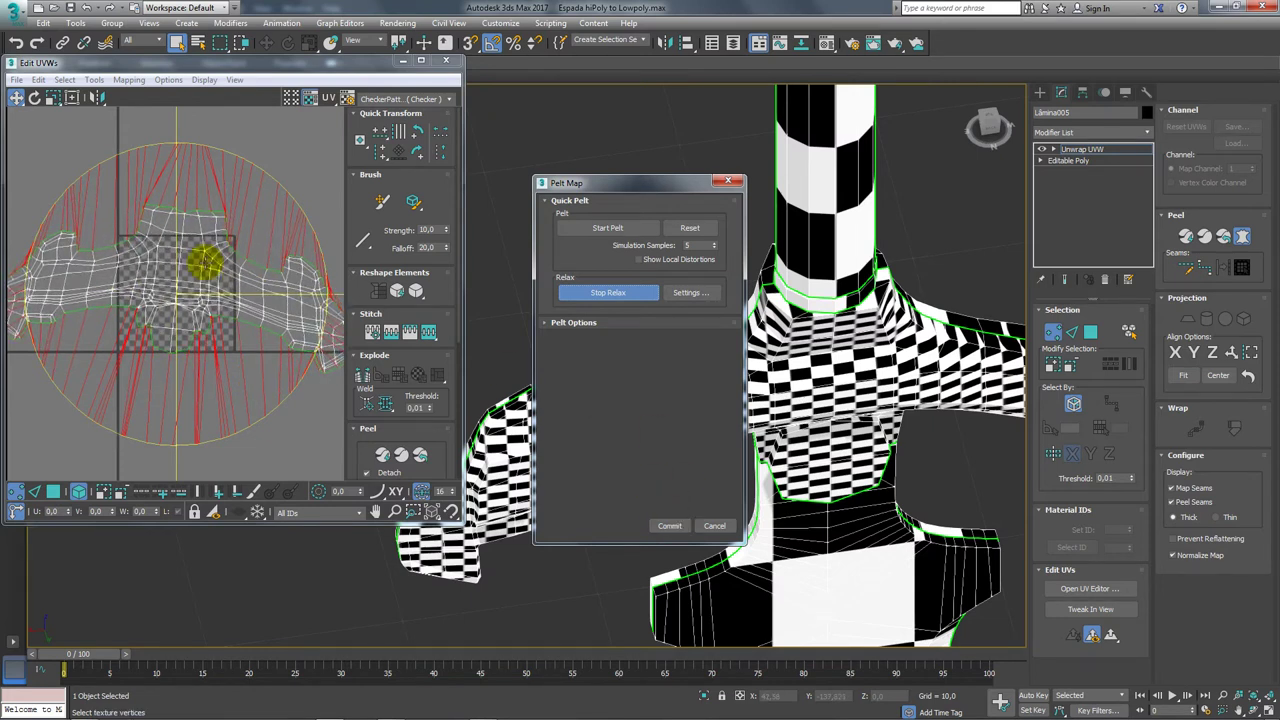
Commit the pelt layout and look over the checker on the guard faces.
click(668, 526)
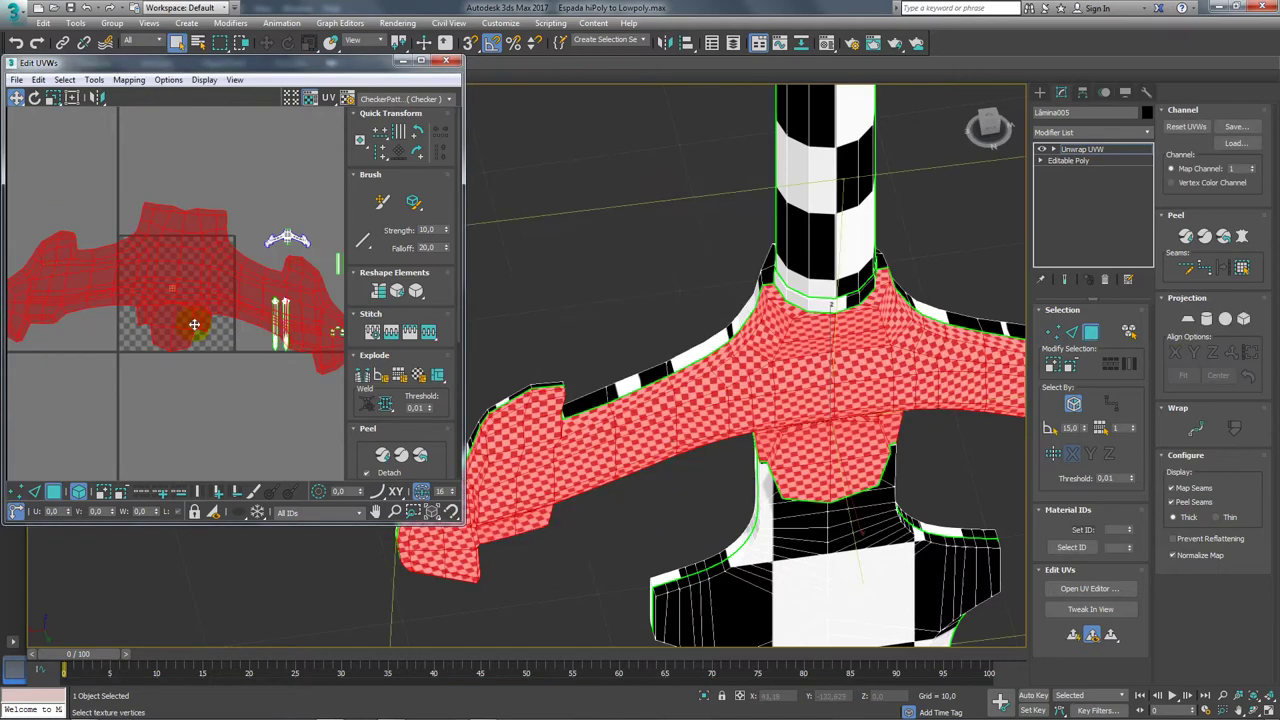
scroll(678, 362, up, 2)
mouse_move(763, 313)
middle_down()
mouse_move(923, 214)
mouse_move(740, 283)
mouse_move(616, 368)
mouse_move(666, 477)
middle_up()
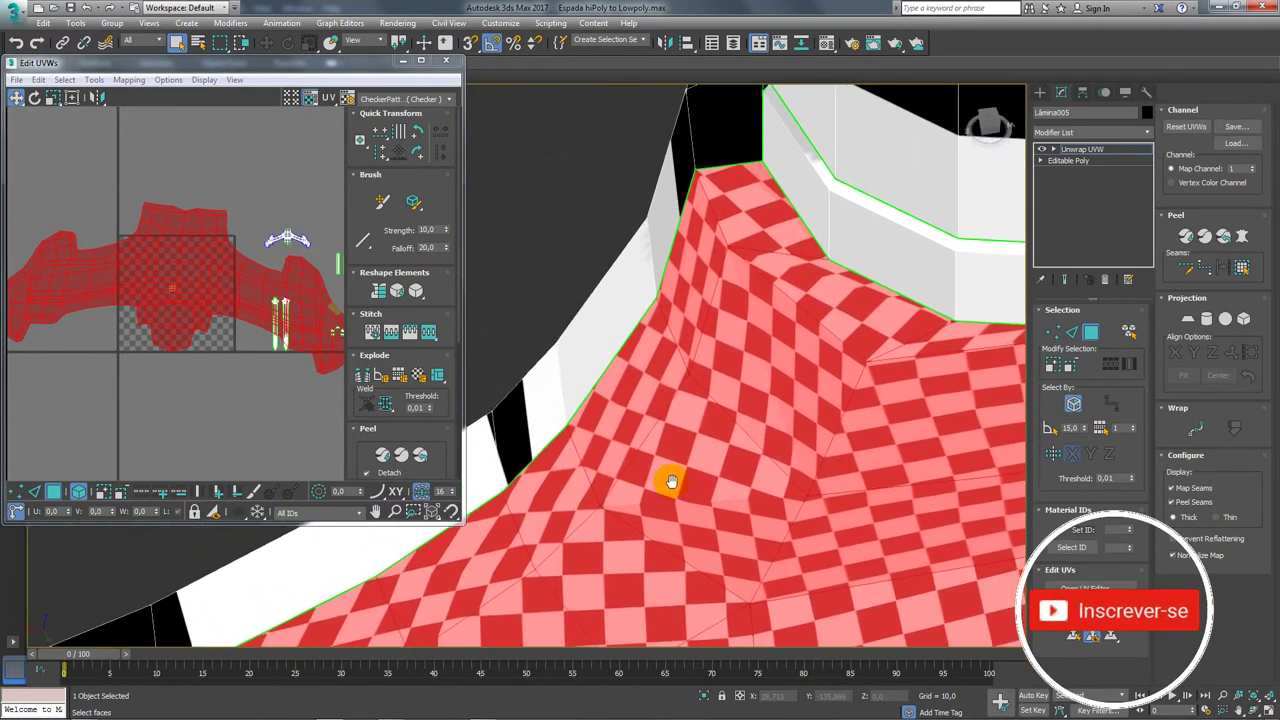
mouse_move(577, 477)
middle_down()
mouse_move(766, 360)
mouse_move(729, 400)
mouse_move(551, 509)
mouse_move(711, 361)
mouse_move(846, 337)
middle_up()
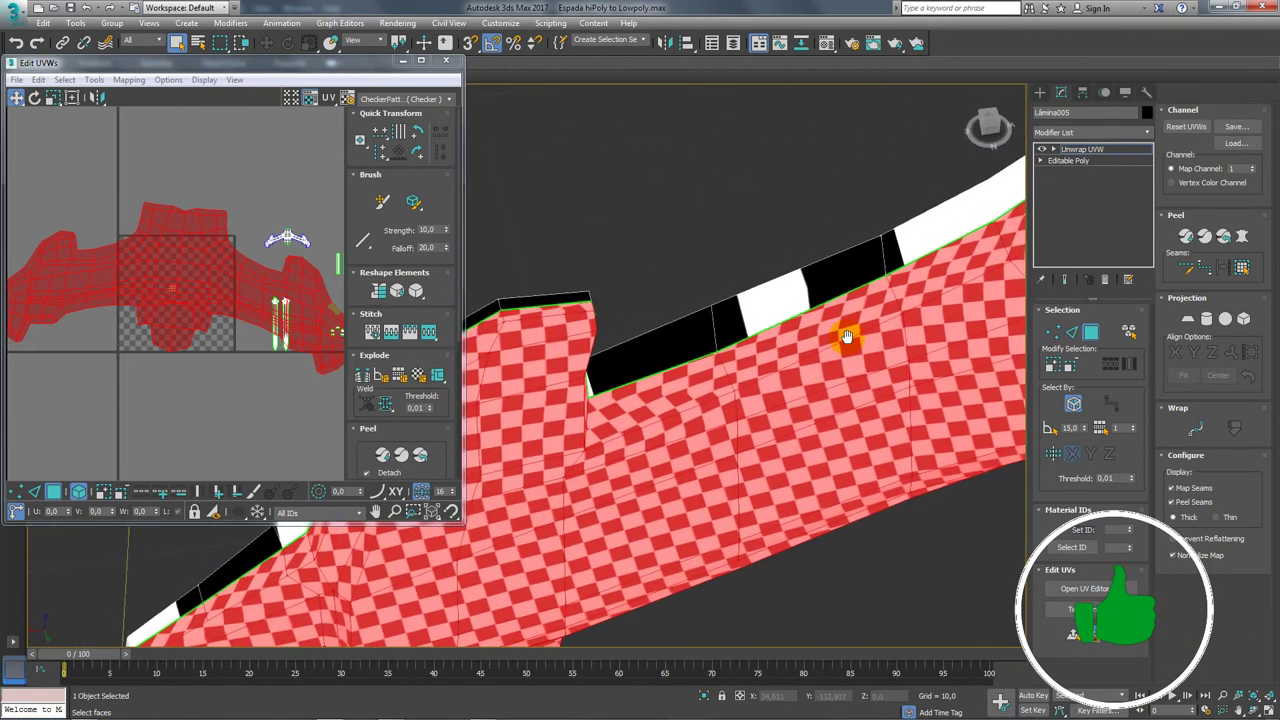
middle_drag(657, 394, 852, 340)
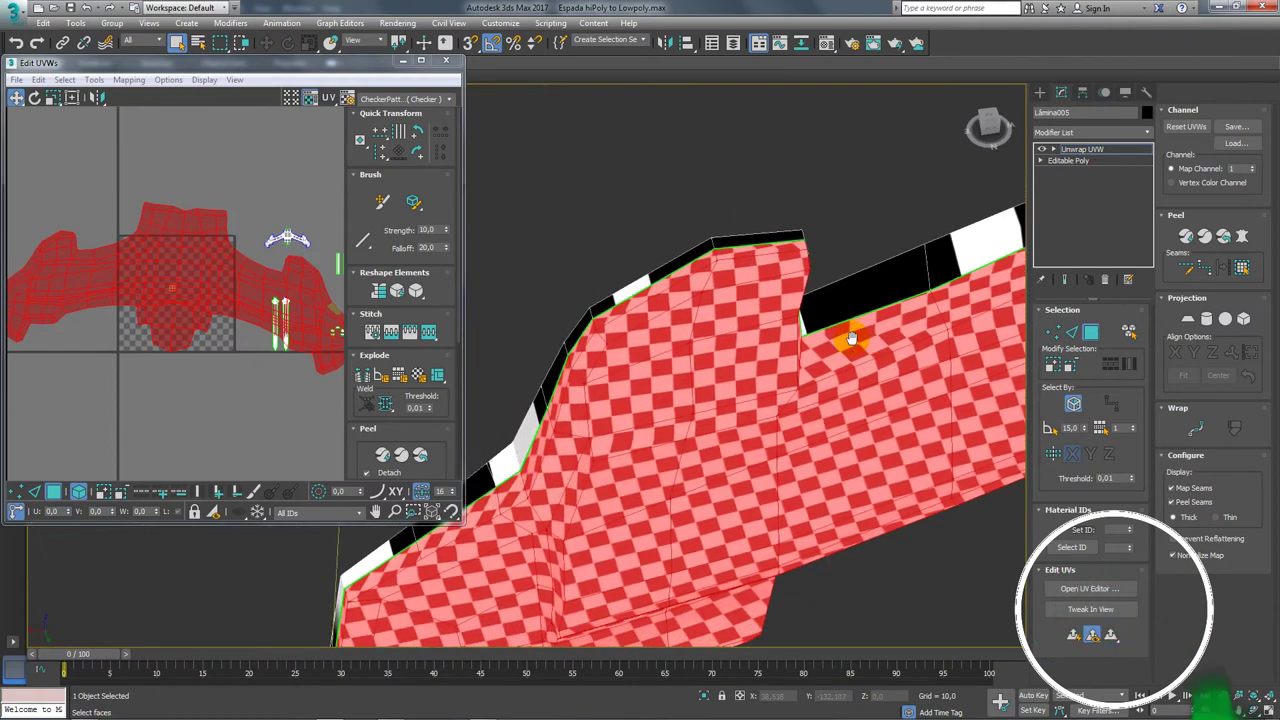
mouse_move(608, 311)
middle_down()
mouse_move(677, 309)
mouse_move(766, 234)
mouse_move(803, 262)
mouse_move(594, 334)
mouse_move(773, 270)
middle_up()
scroll(613, 344, up, 3)
scroll(624, 371, up, 3)
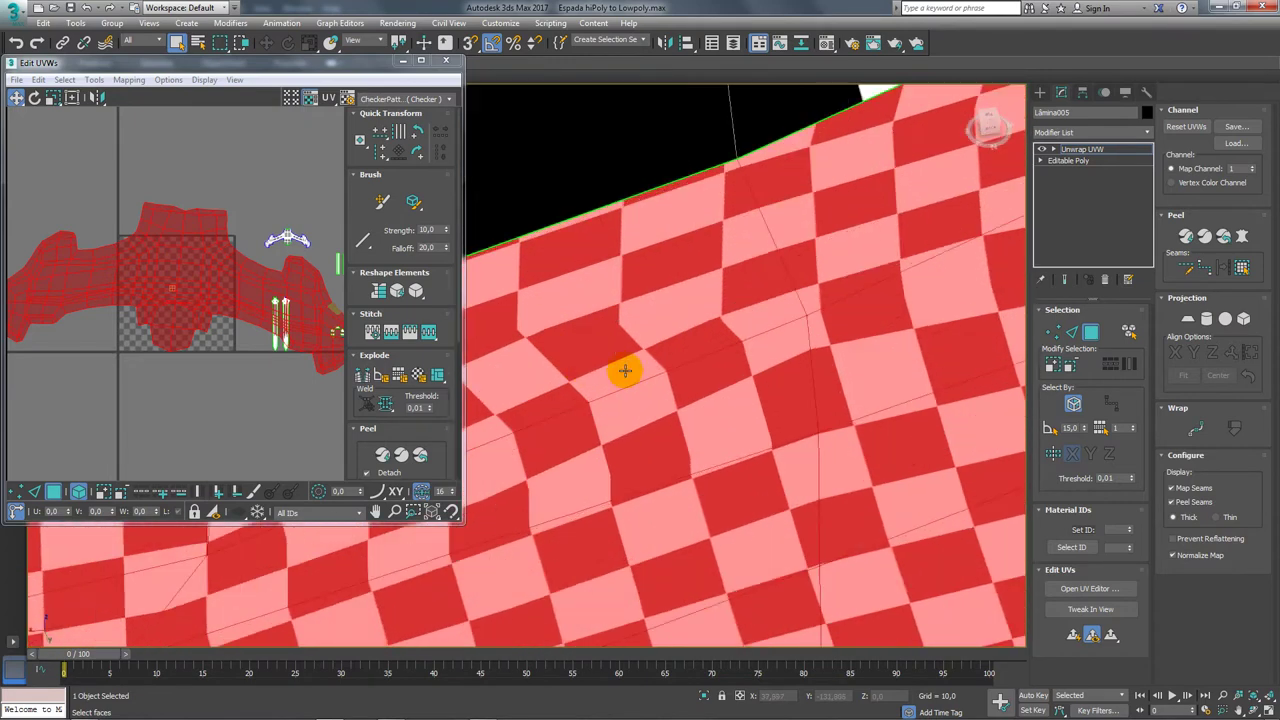
scroll(185, 287, down, 3)
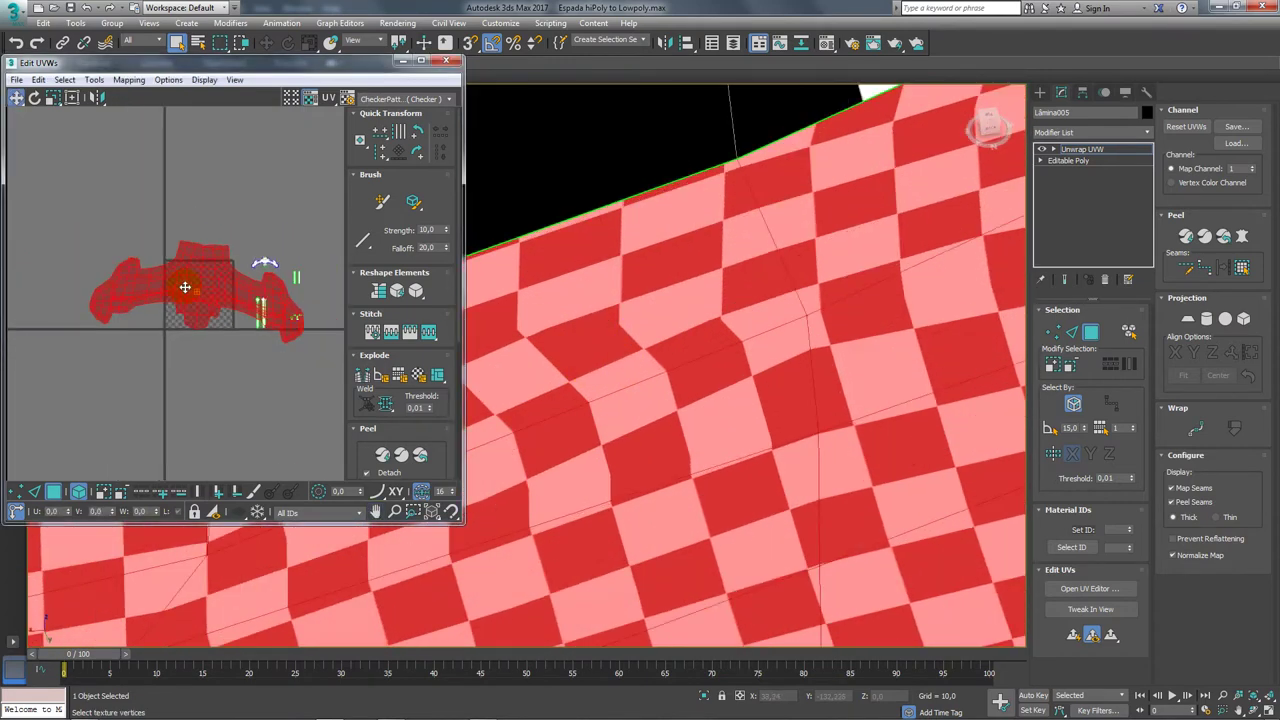
Scale the guard UV island down so its checker squares grow larger.
click(53, 97)
drag(182, 279, 220, 366)
scroll(800, 290, down, 5)
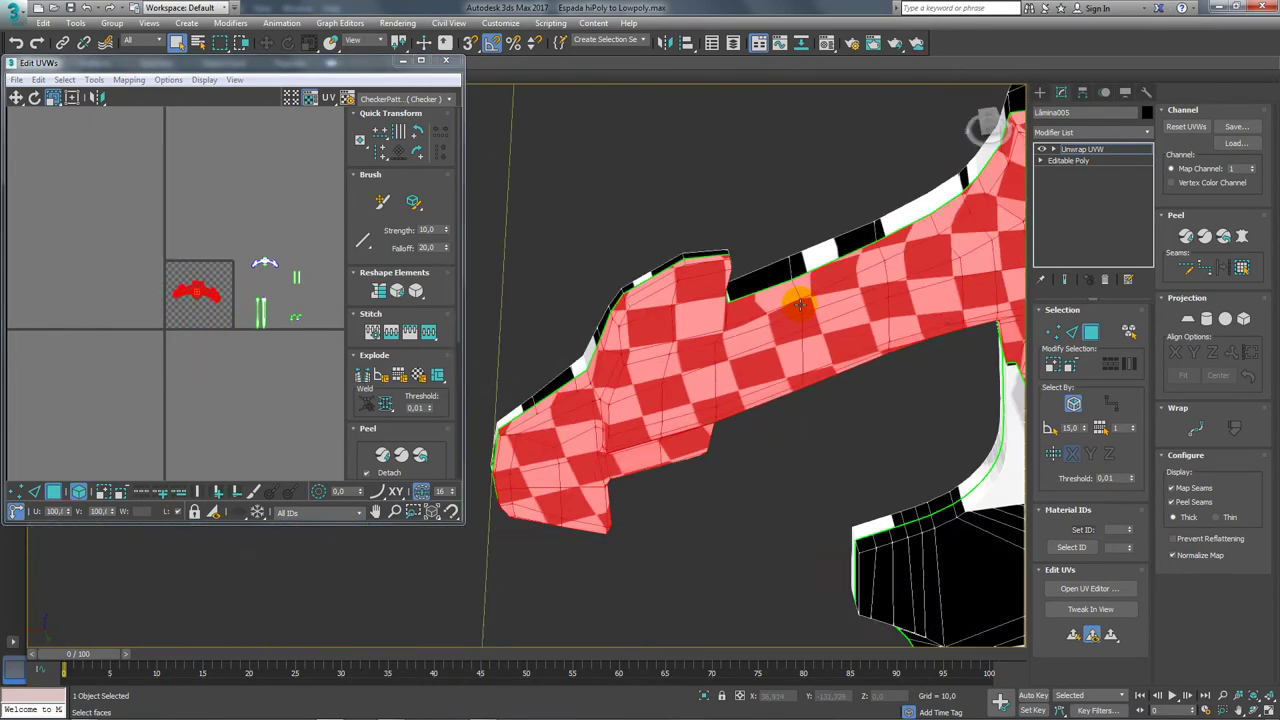
alt+middle_drag(800, 305, 608, 363)
scroll(786, 257, up, 4)
scroll(749, 204, up, 4)
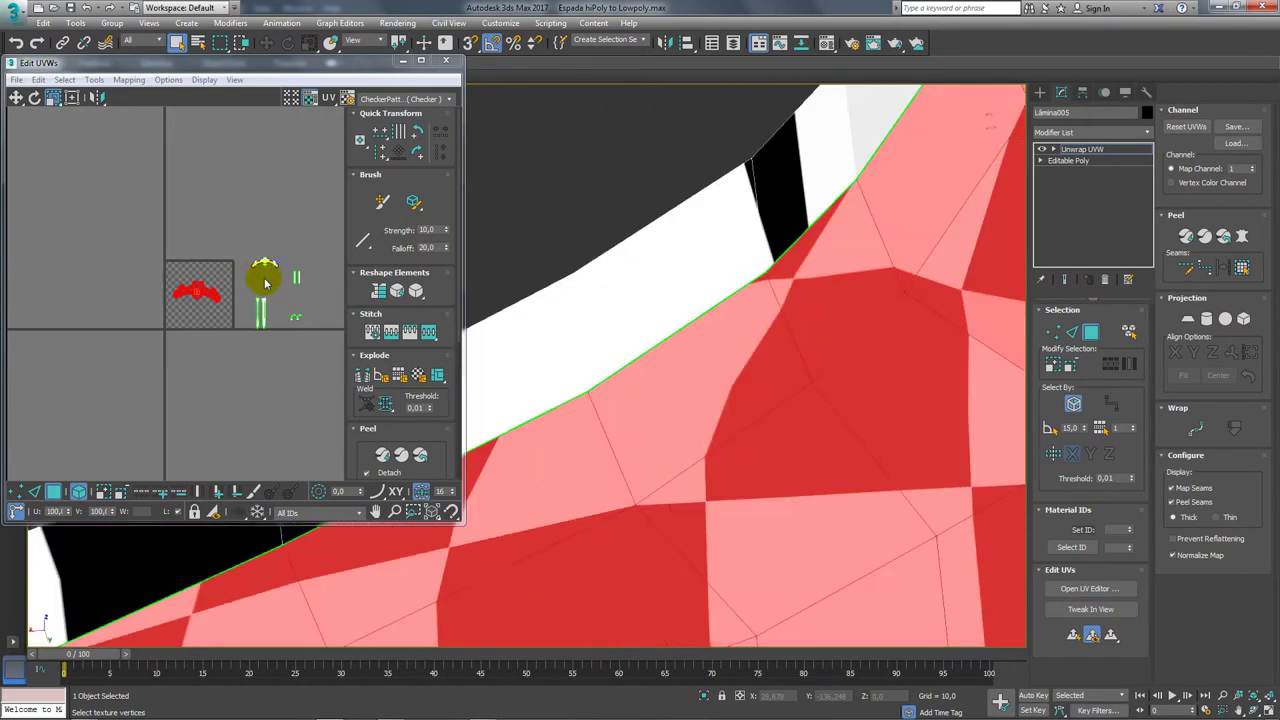
scroll(215, 285, up, 3)
Move the guard island up-left out of the tile and select the other small guard island.
click(17, 97)
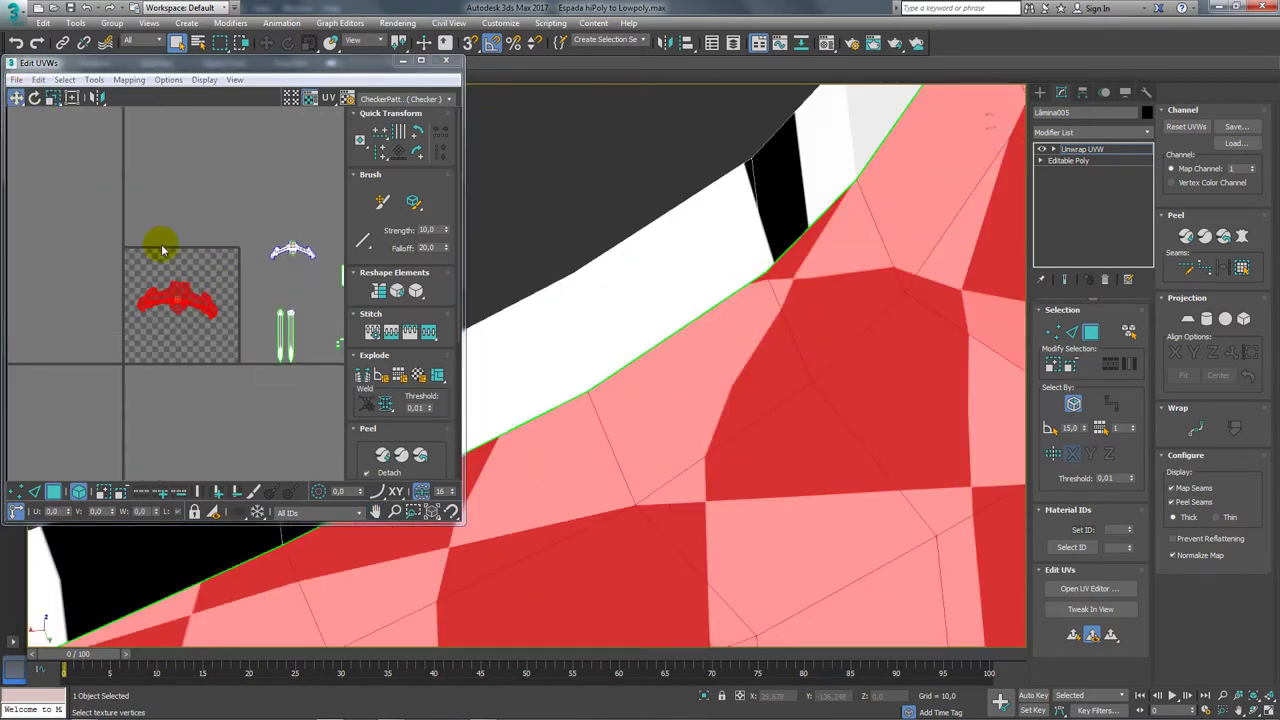
drag(182, 291, 150, 190)
scroll(173, 255, down, 3)
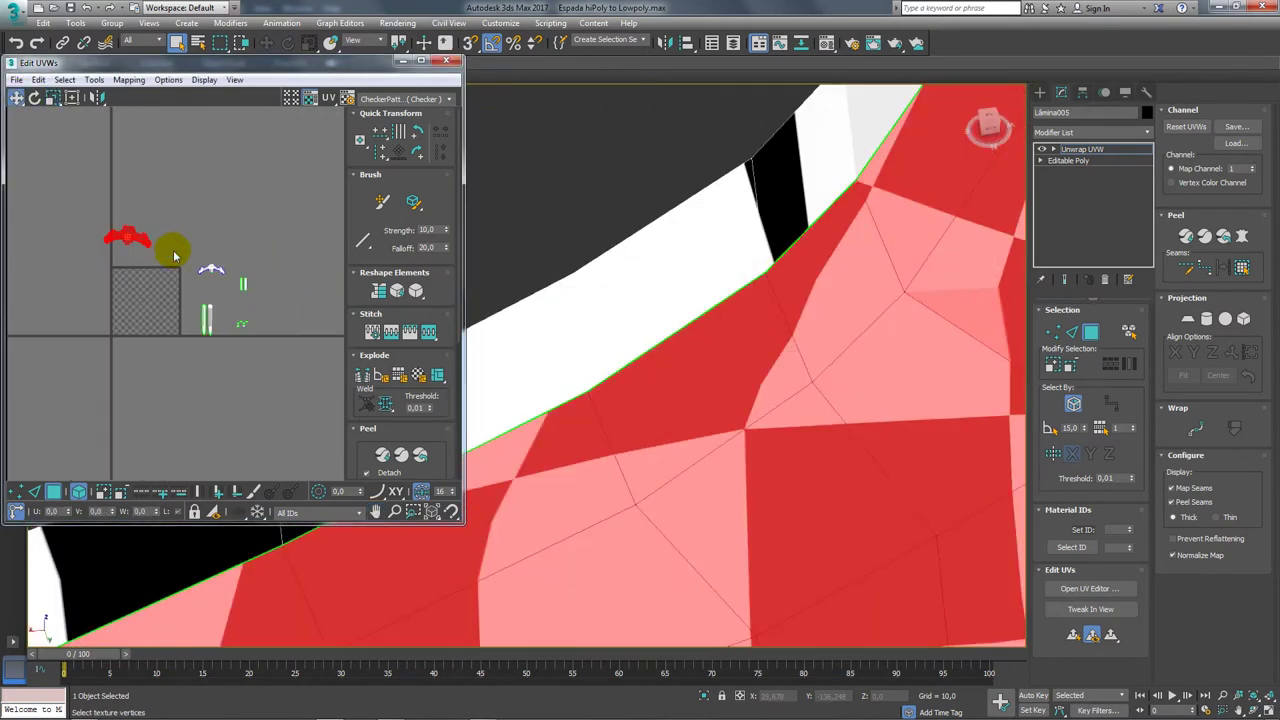
drag(227, 283, 227, 283)
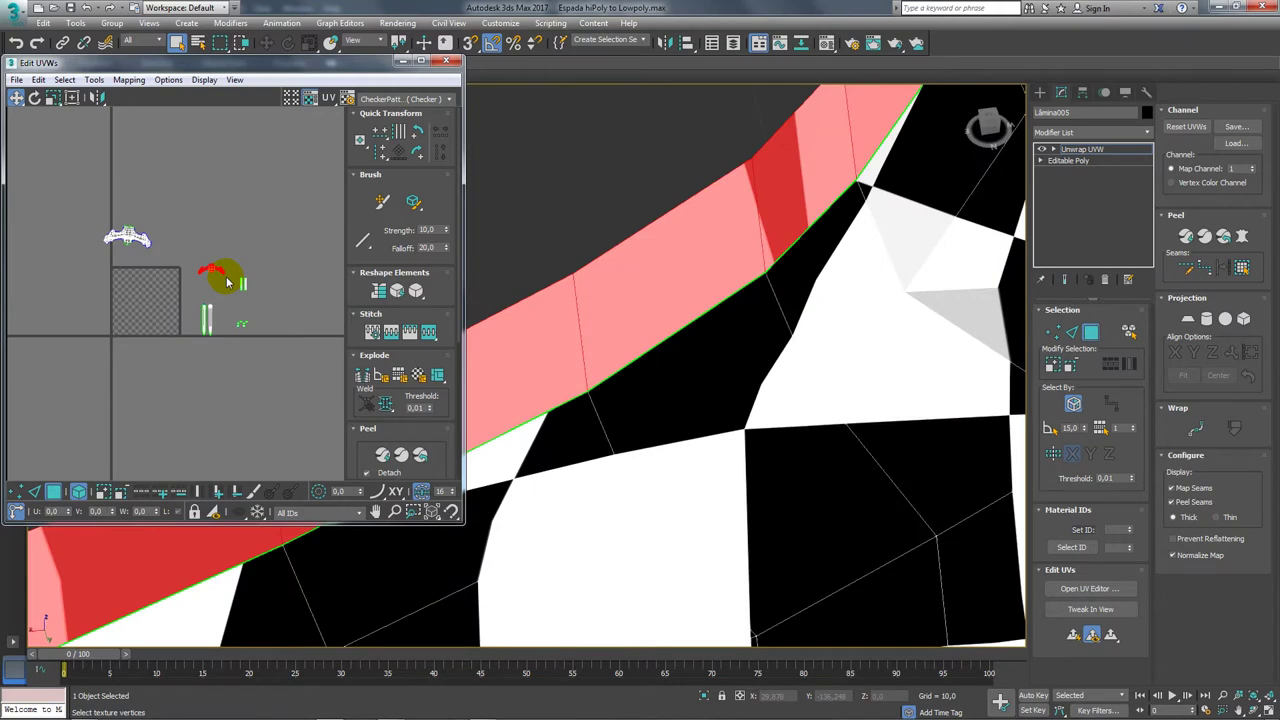
Pelt-map and commit the upper crossguard faces, then zoom in to check the fine checker.
click(1243, 237)
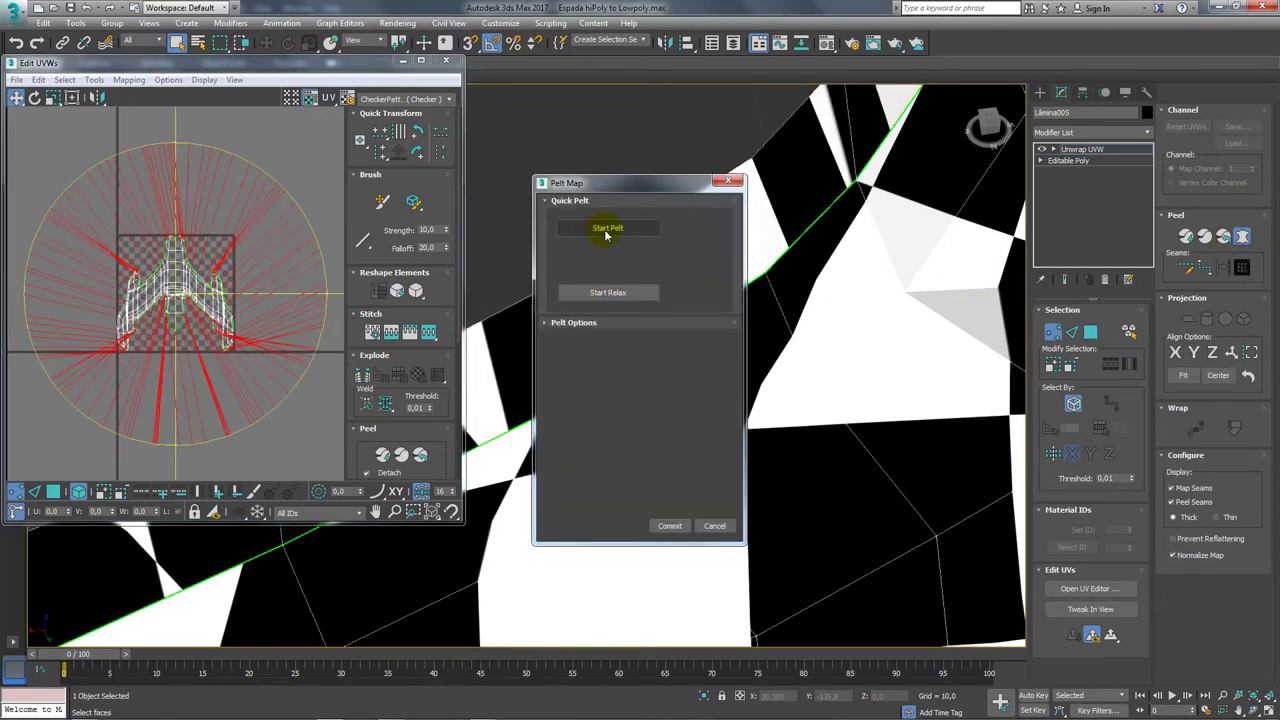
click(607, 228)
click(670, 528)
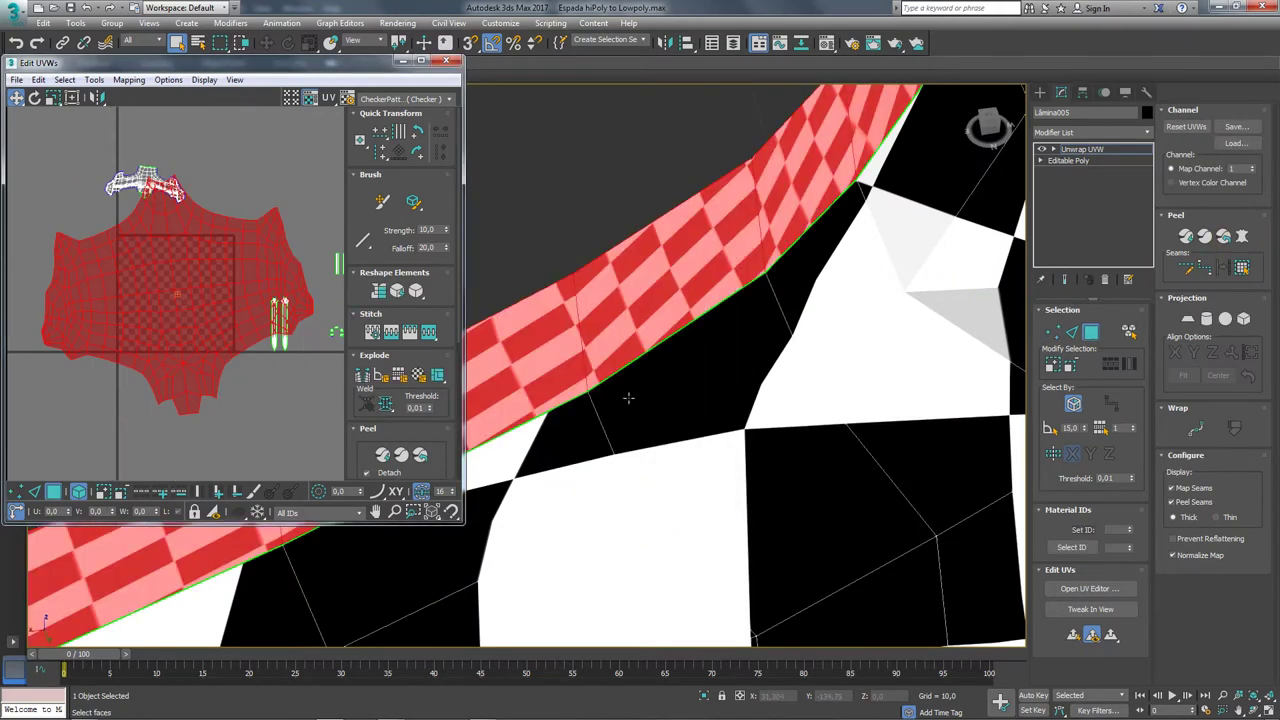
alt+middle_drag(628, 398, 888, 288)
scroll(650, 345, up, 2)
scroll(801, 195, up, 2)
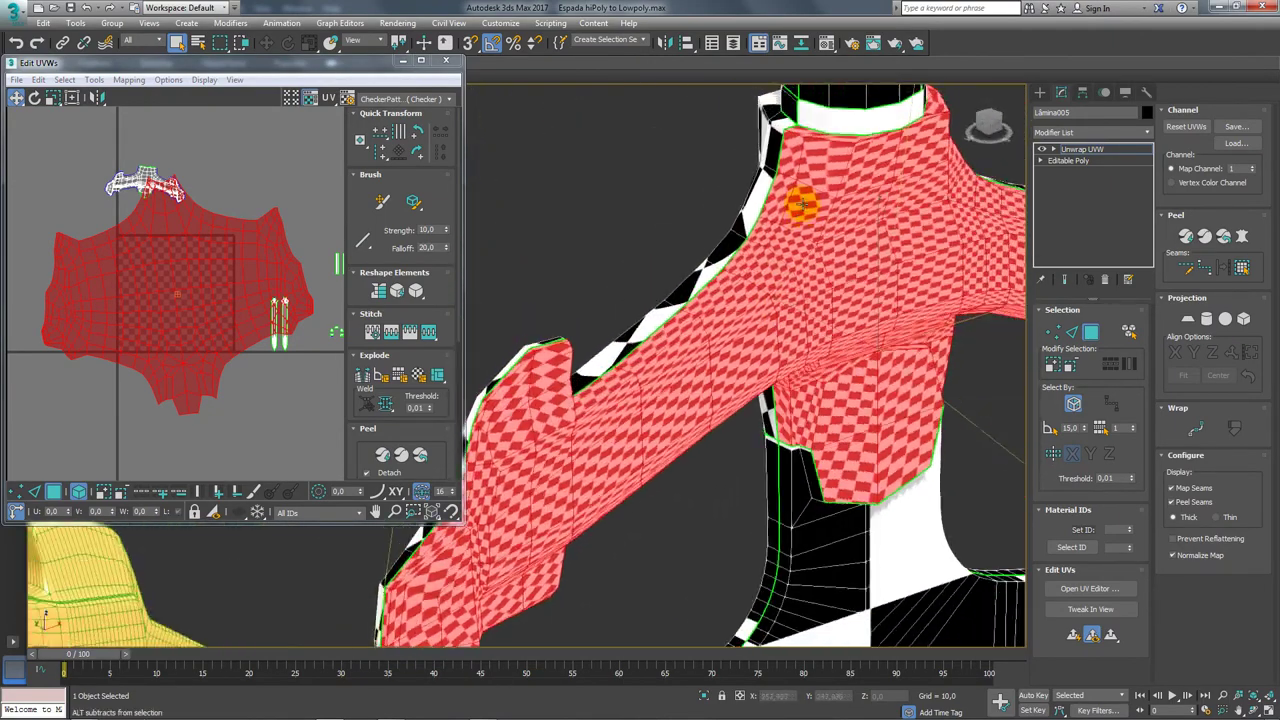
scroll(848, 195, up, 2)
scroll(823, 246, up, 2)
mouse_move(790, 168)
middle_down()
mouse_move(751, 266)
mouse_move(715, 282)
middle_up()
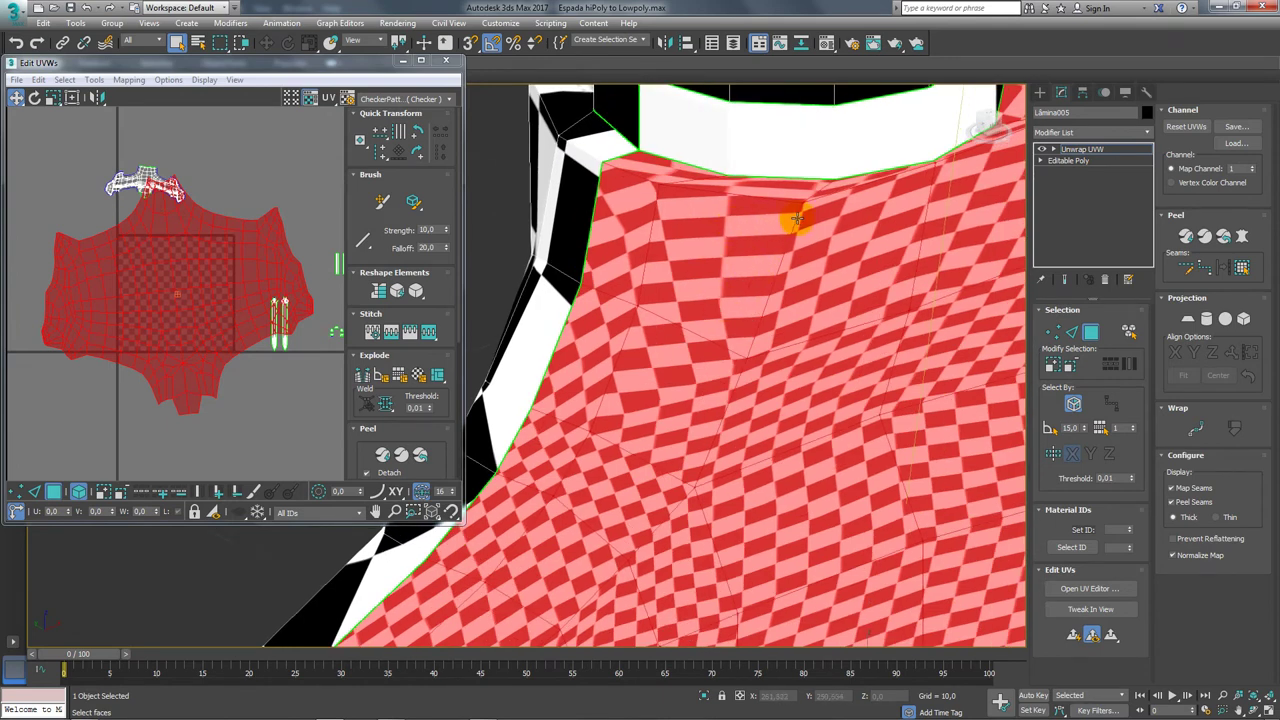
Relax the selected guard UV cluster with Relax By Polygon Angles.
click(94, 79)
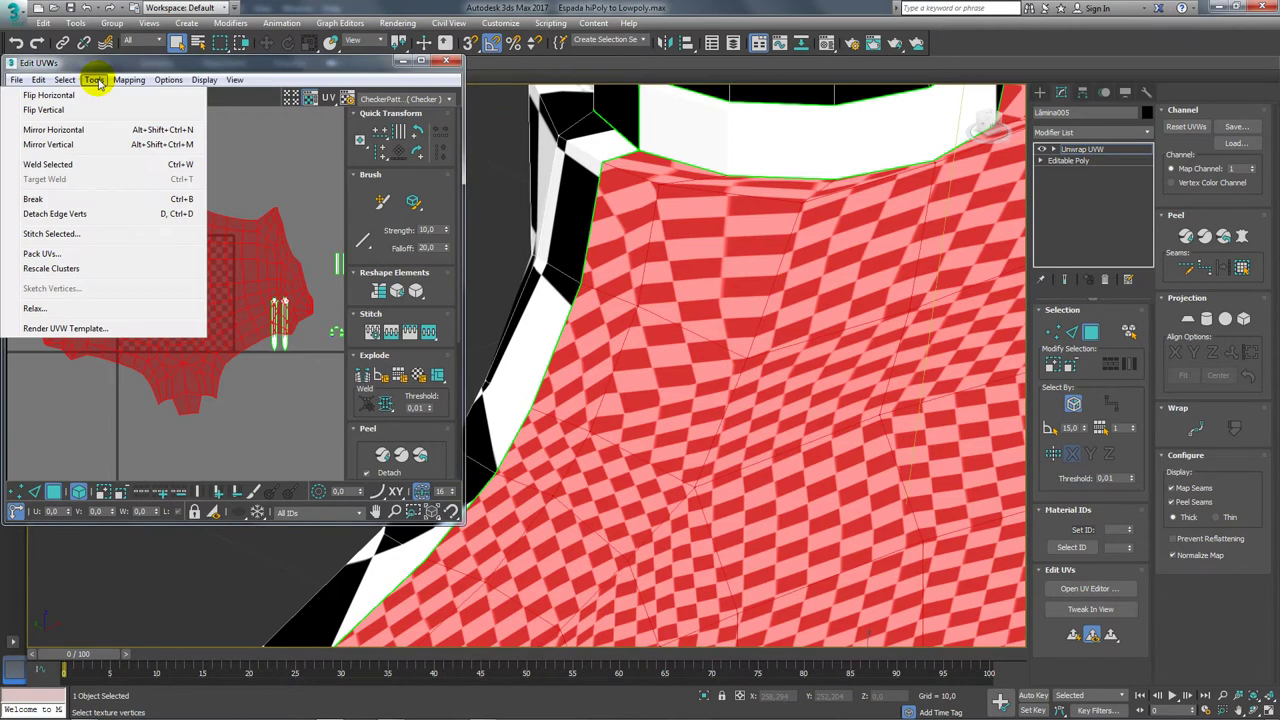
click(65, 290)
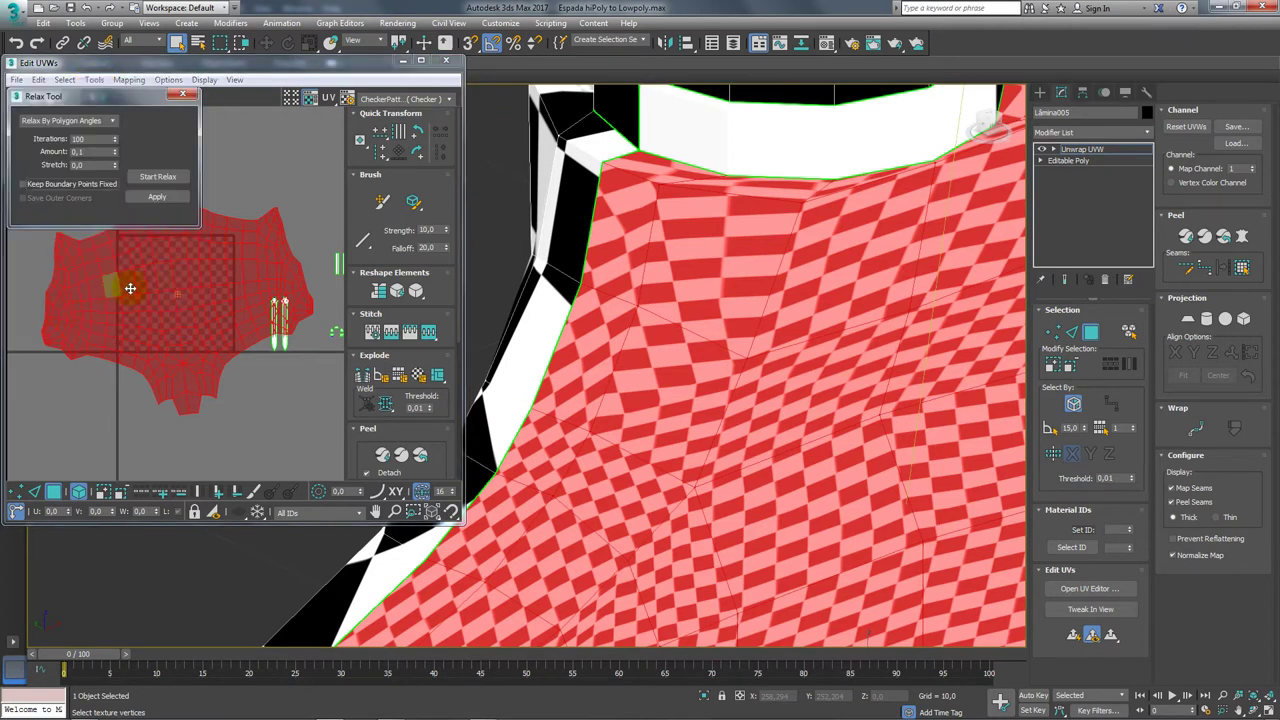
click(113, 121)
click(119, 131)
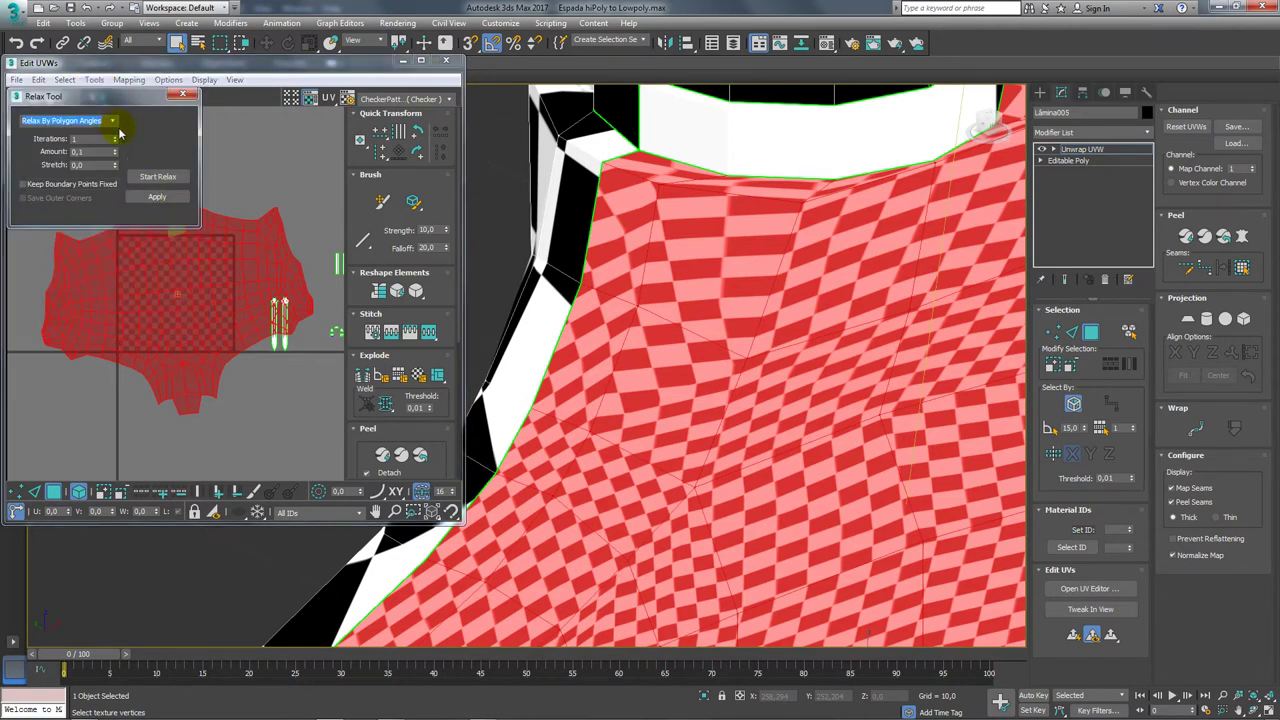
click(150, 177)
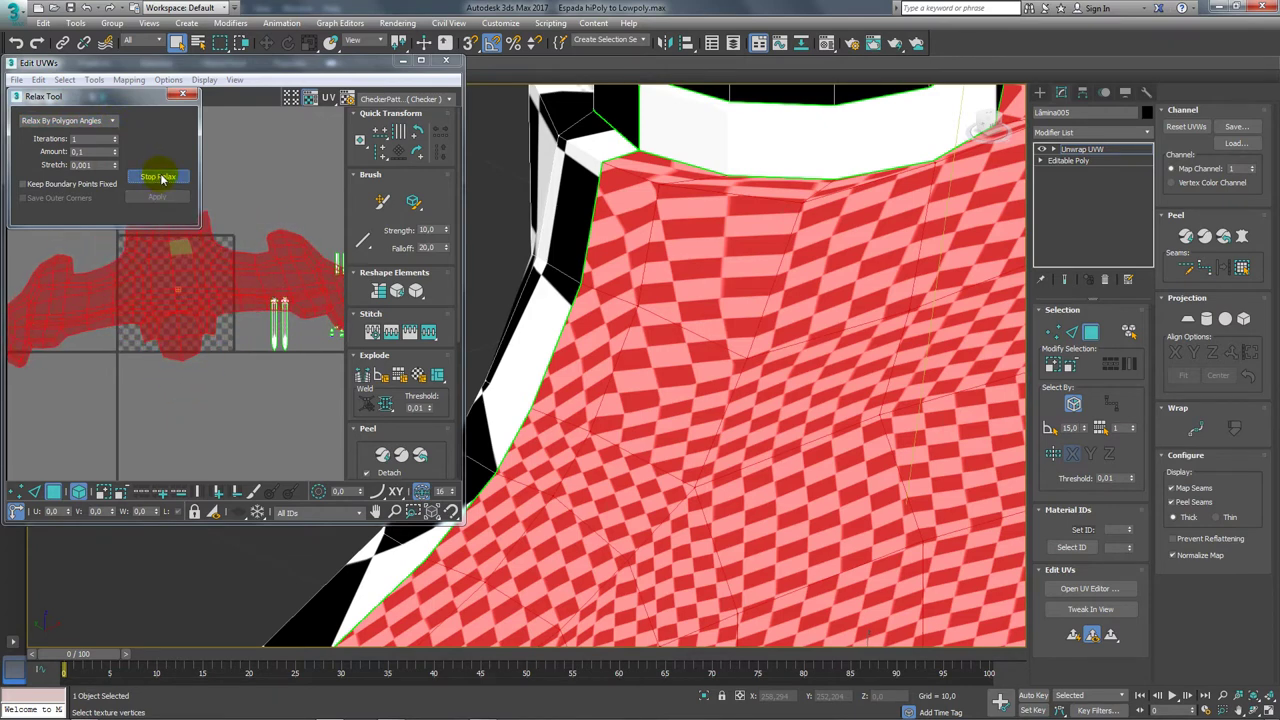
click(161, 178)
Relax the small top guard cluster the same way, then close the Relax Tool.
scroll(245, 230, down, 2)
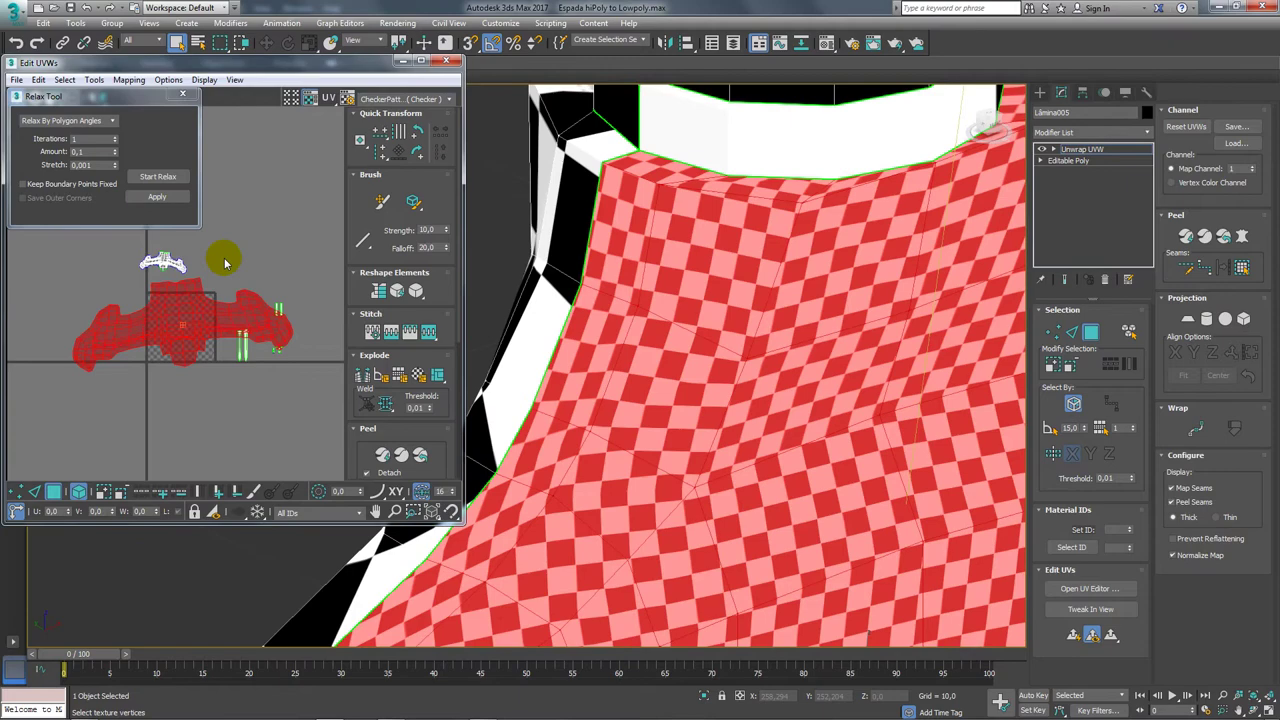
click(162, 262)
click(157, 177)
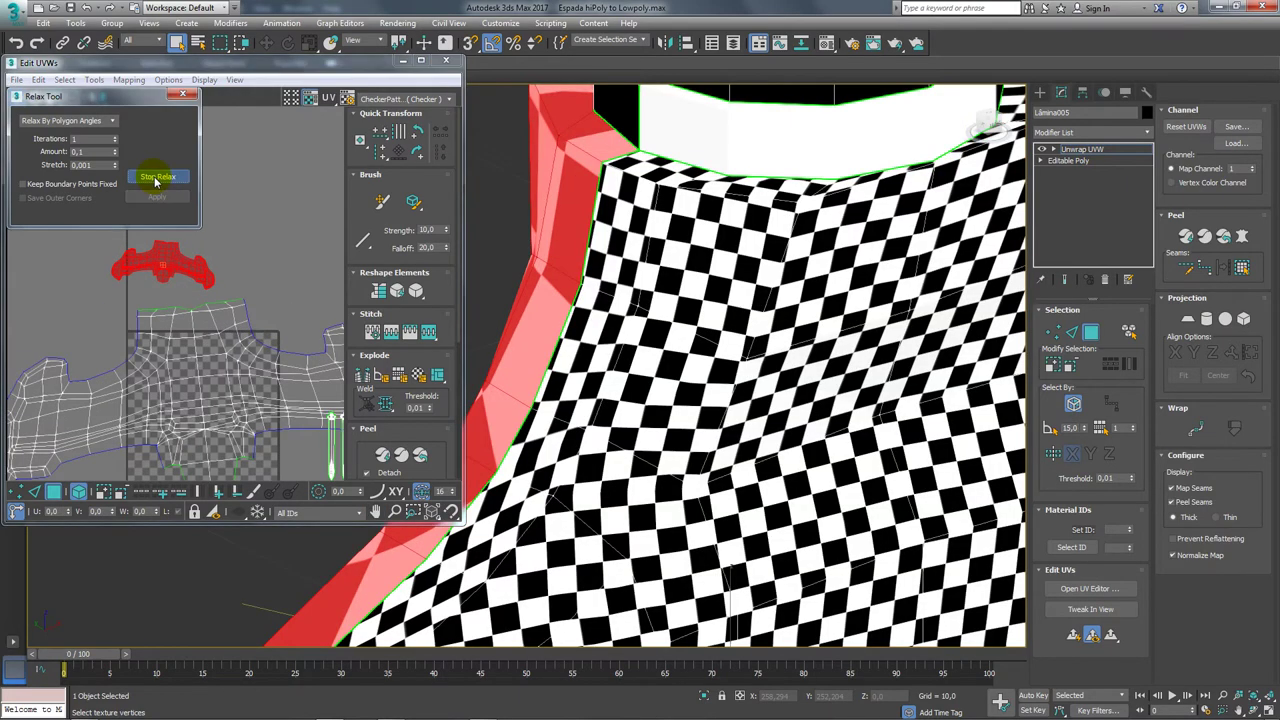
click(155, 178)
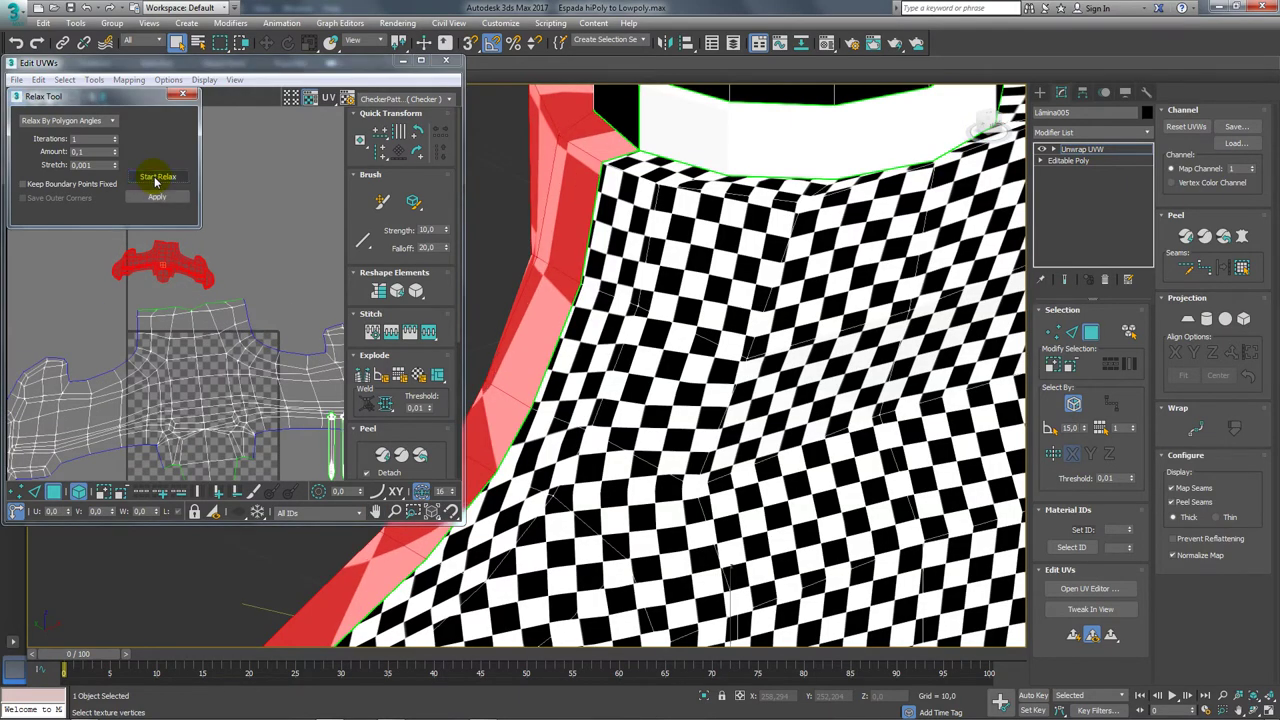
click(183, 95)
scroll(592, 290, down, 3)
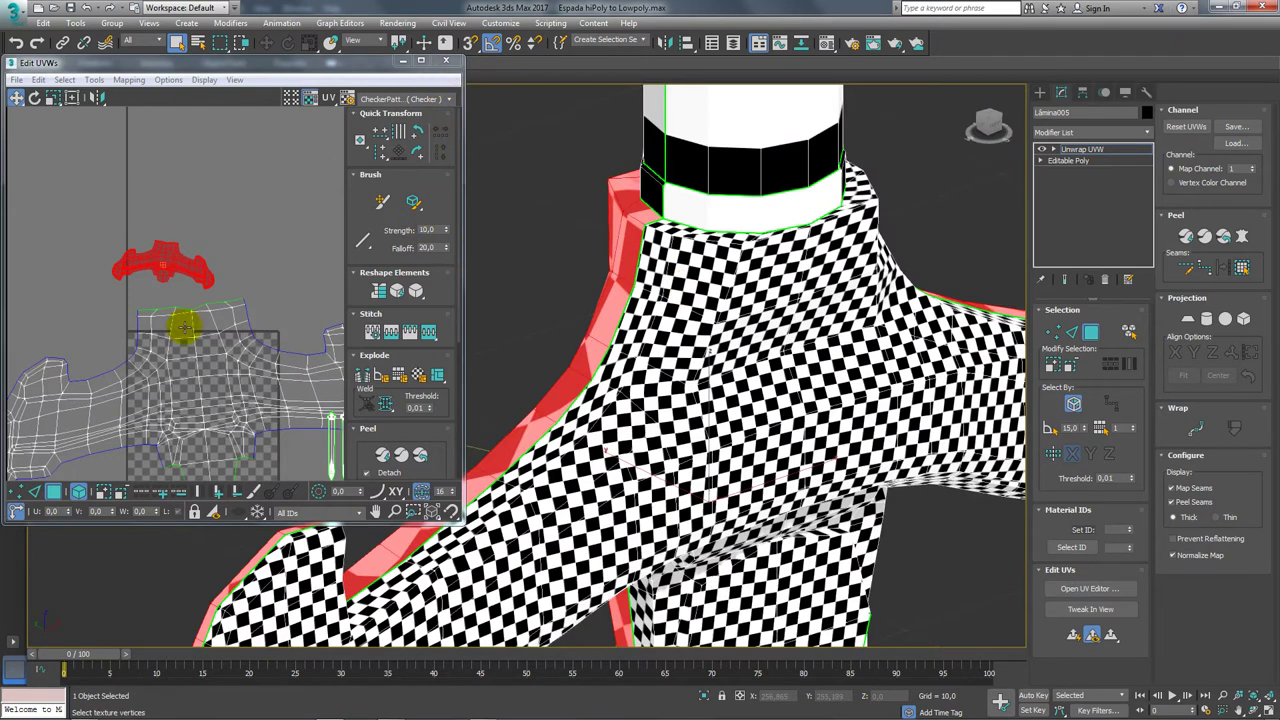
Pack Normalize both guard clusters and move them outside the checker tile.
drag(82, 218, 199, 342)
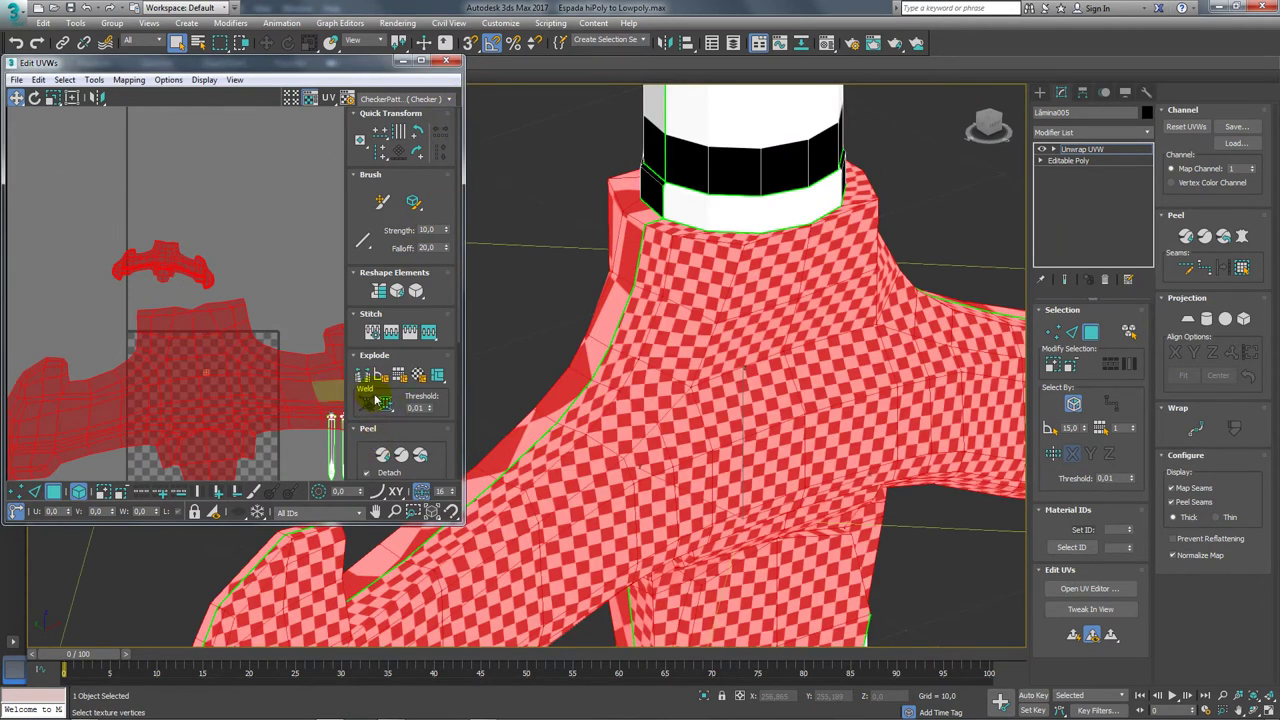
scroll(443, 444, down, 5)
click(366, 363)
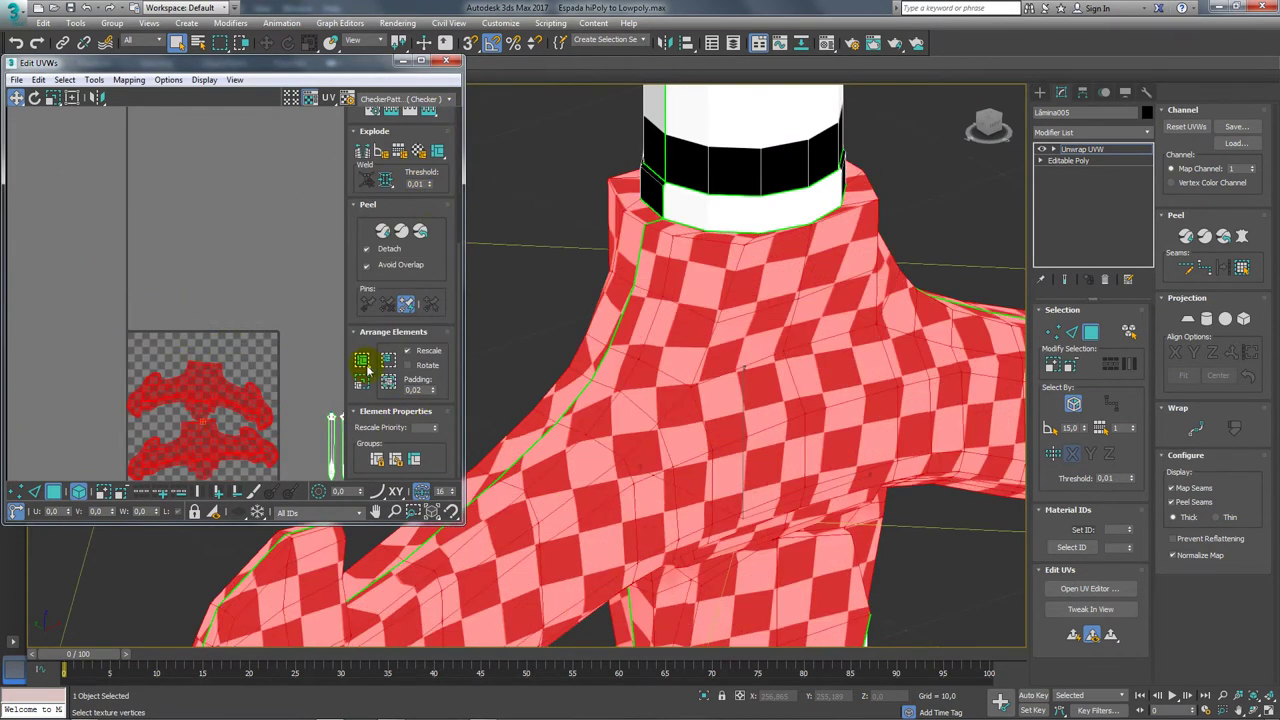
mouse_move(646, 385)
alt+middle_down()
mouse_move(749, 377)
mouse_move(840, 349)
mouse_move(629, 371)
mouse_move(634, 337)
mouse_move(643, 380)
mouse_move(660, 390)
alt+middle_up()
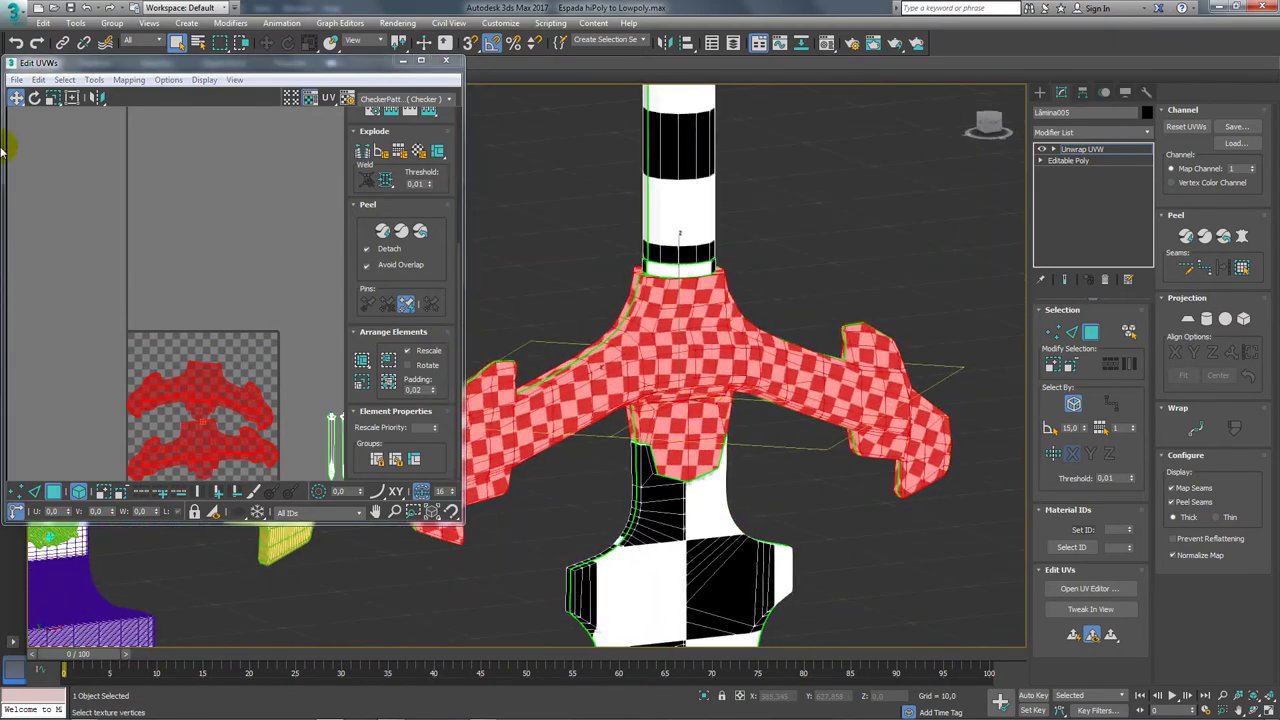
drag(200, 388, 280, 337)
Select the left blade UV shell and frame the blade in the viewport.
middle_drag(280, 337, 128, 286)
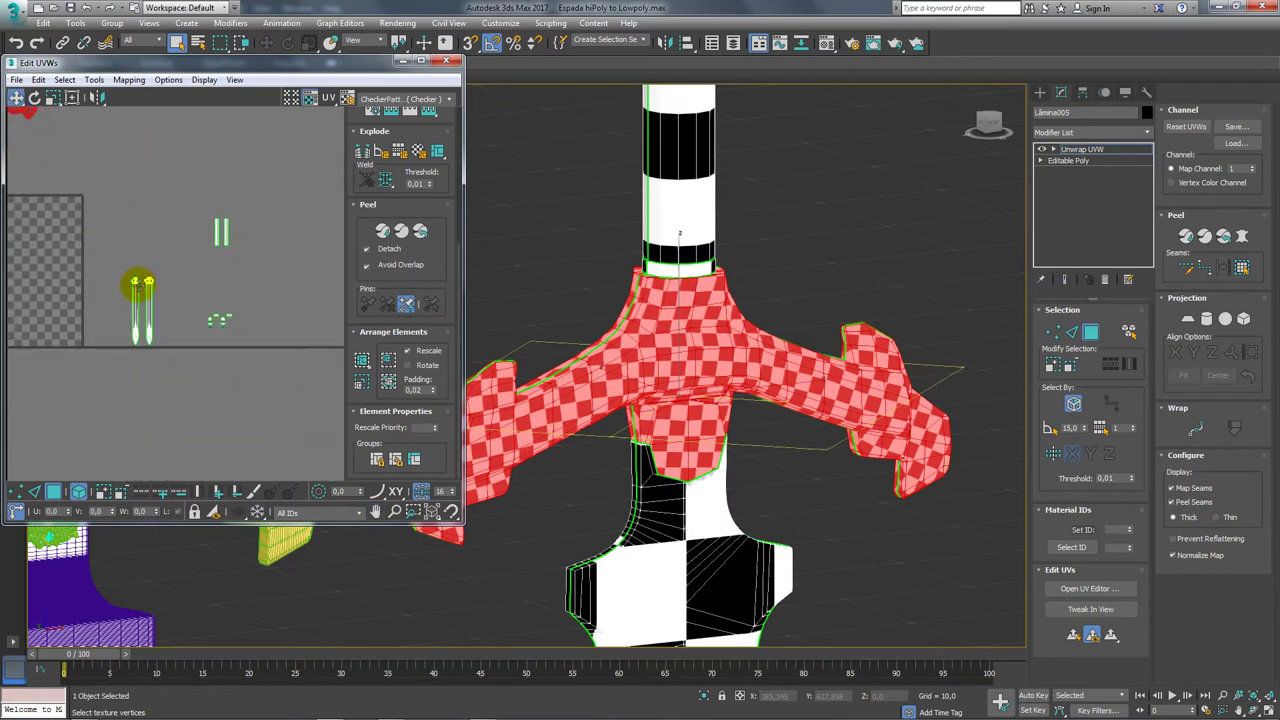
scroll(143, 286, up, 3)
click(154, 316)
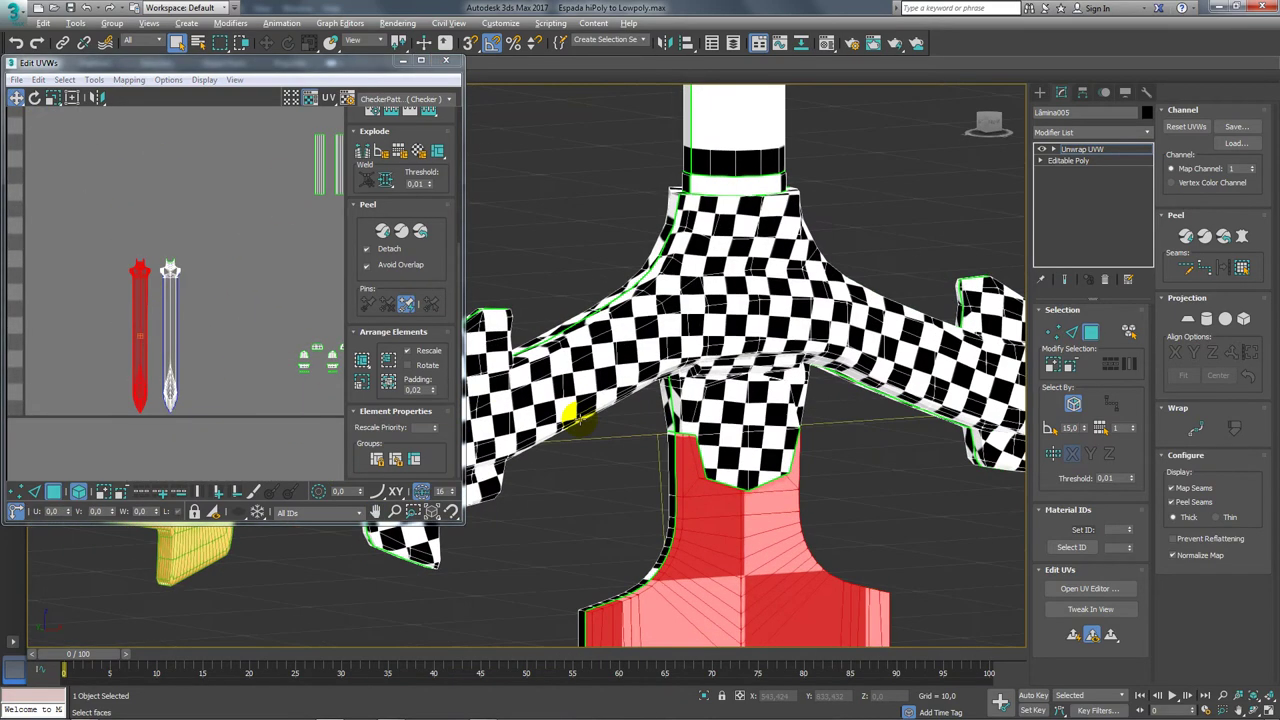
middle_drag(571, 406, 749, 409)
scroll(644, 300, up, 3)
mouse_move(644, 300)
alt+middle_down()
mouse_move(577, 349)
mouse_move(572, 385)
alt+middle_up()
middle_drag(614, 476, 614, 339)
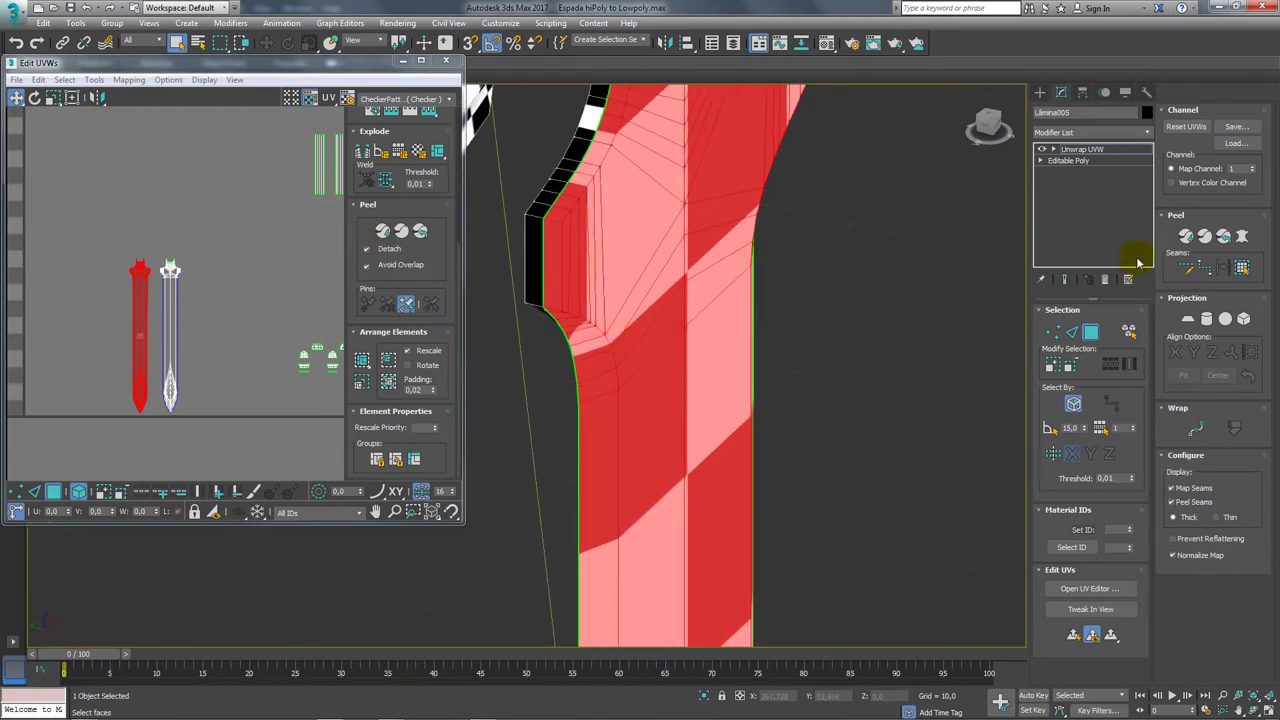
Pelt-map the blade, stretch and relax the pelt, and commit it.
click(1241, 236)
click(598, 232)
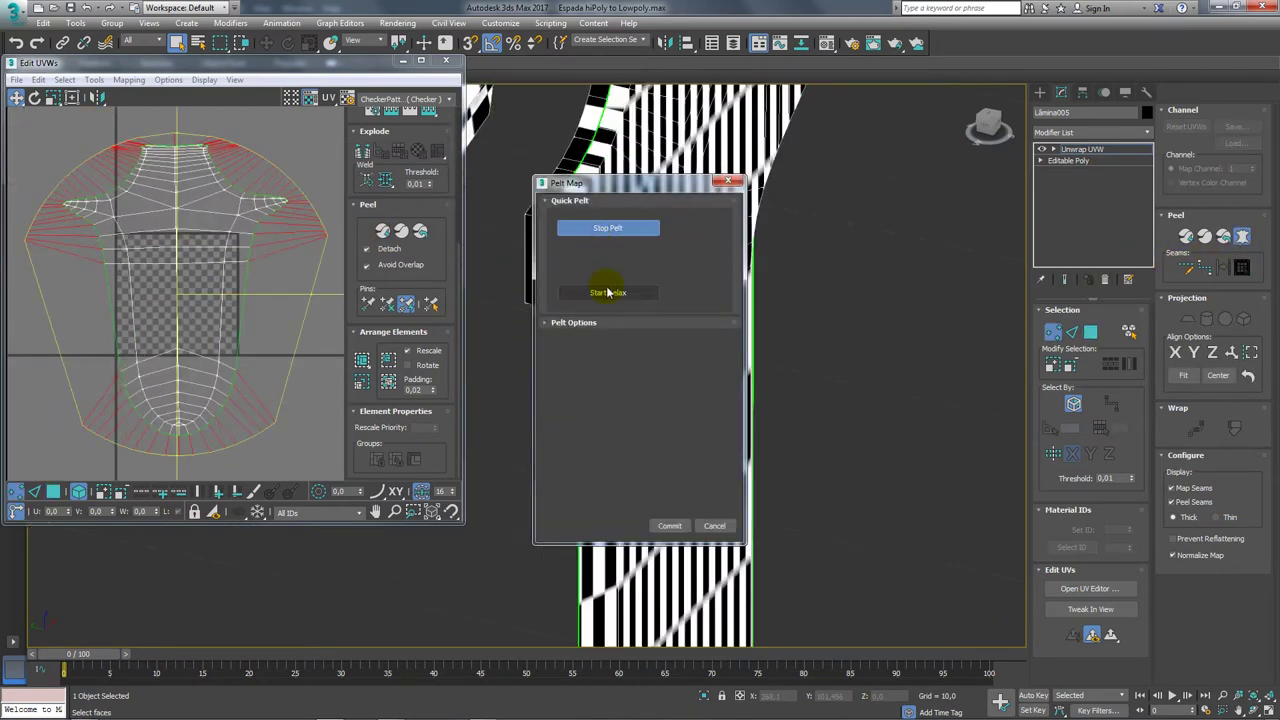
click(606, 292)
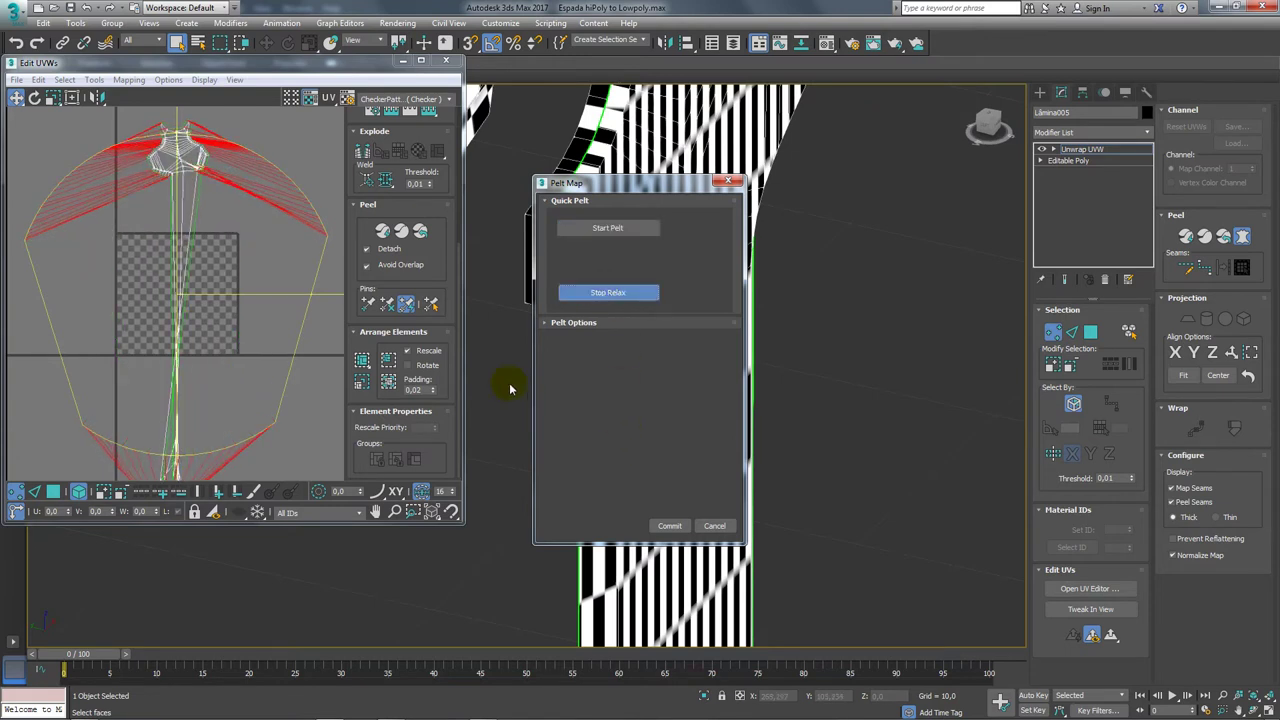
click(617, 292)
mouse_move(208, 357)
middle_down()
mouse_move(189, 320)
mouse_move(257, 224)
middle_up()
click(668, 527)
Inspect the blade and guard, then select a strip of the blade's UV island.
mouse_move(670, 365)
alt+middle_down()
mouse_move(765, 260)
mouse_move(626, 234)
mouse_move(720, 486)
mouse_move(675, 517)
mouse_move(606, 337)
mouse_move(697, 609)
mouse_move(563, 591)
mouse_move(517, 563)
mouse_move(709, 494)
mouse_move(646, 571)
mouse_move(660, 443)
mouse_move(628, 357)
mouse_move(654, 571)
mouse_move(649, 309)
mouse_move(589, 491)
alt+middle_up()
middle_drag(255, 228, 255, 338)
click(226, 300)
Relax the blade's UV island by polygon angles and close the Relax Tool.
scroll(245, 315, up, 4)
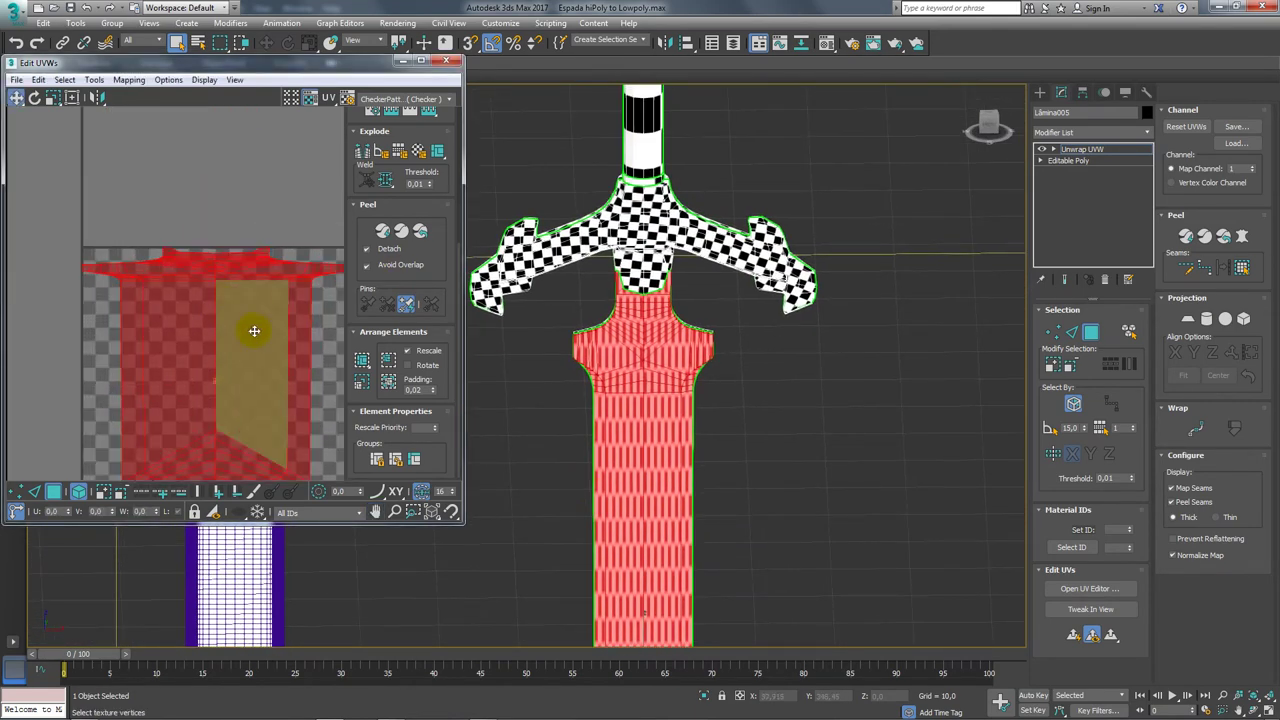
scroll(231, 269, down, 3)
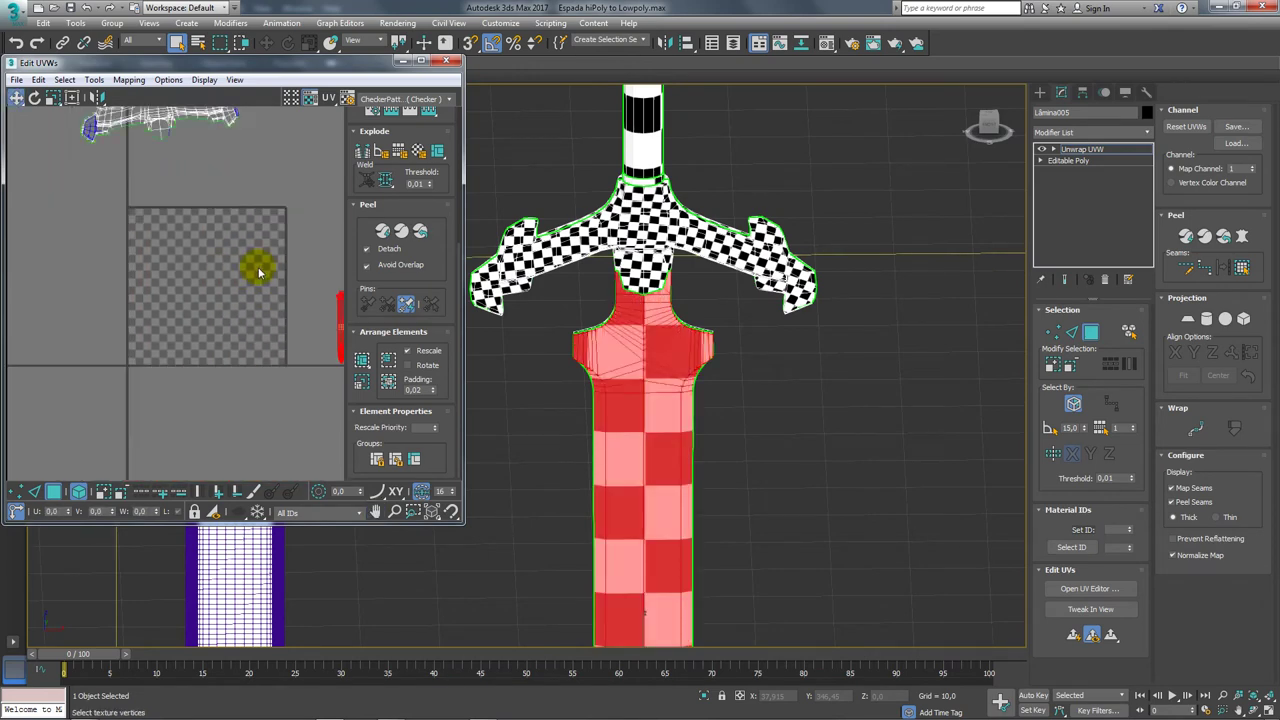
scroll(223, 300, down, 2)
scroll(222, 270, down, 2)
scroll(222, 270, up, 2)
scroll(737, 391, up, 3)
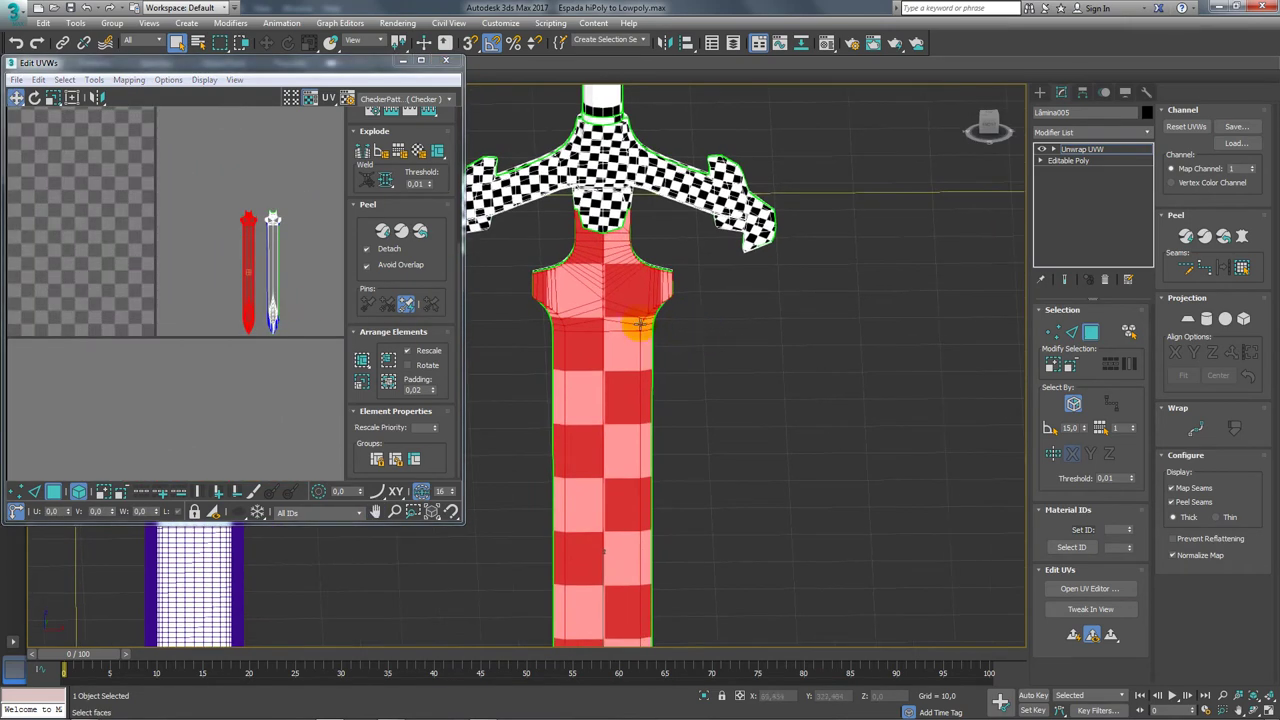
mouse_move(634, 323)
alt+middle_down()
mouse_move(582, 310)
mouse_move(571, 343)
mouse_move(586, 351)
alt+middle_up()
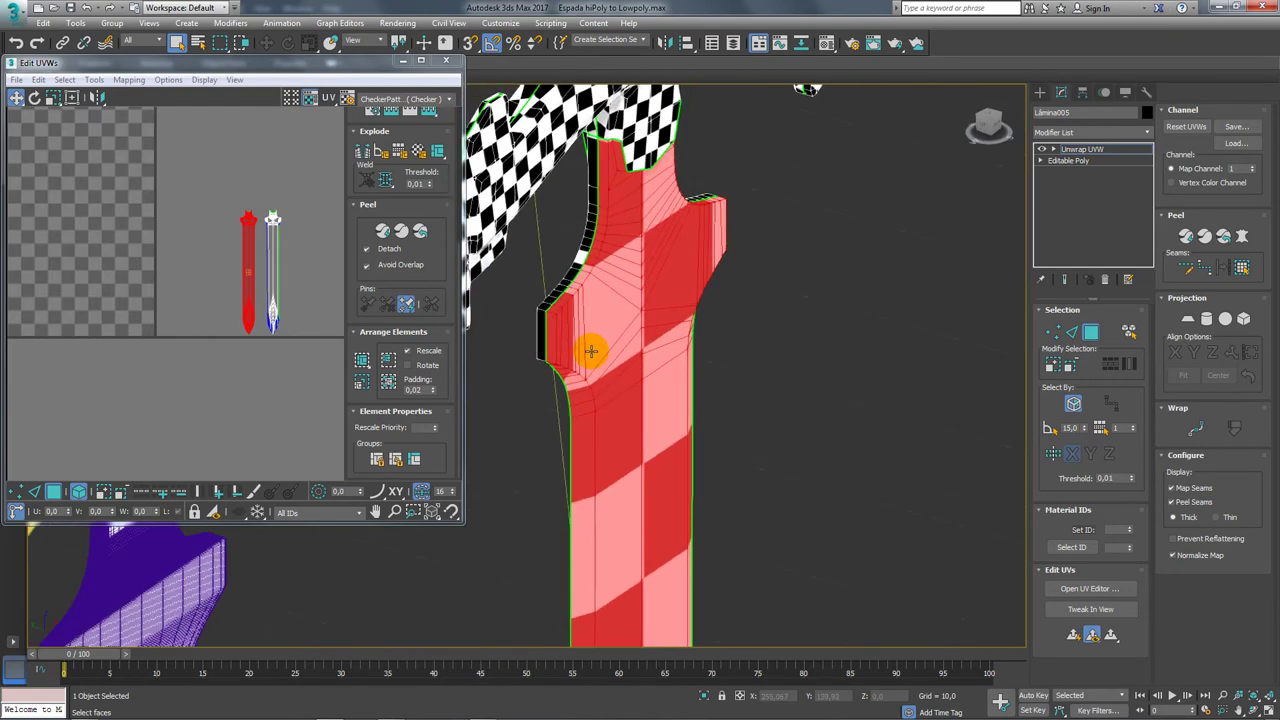
scroll(570, 335, up, 2)
scroll(555, 326, up, 3)
scroll(266, 220, up, 2)
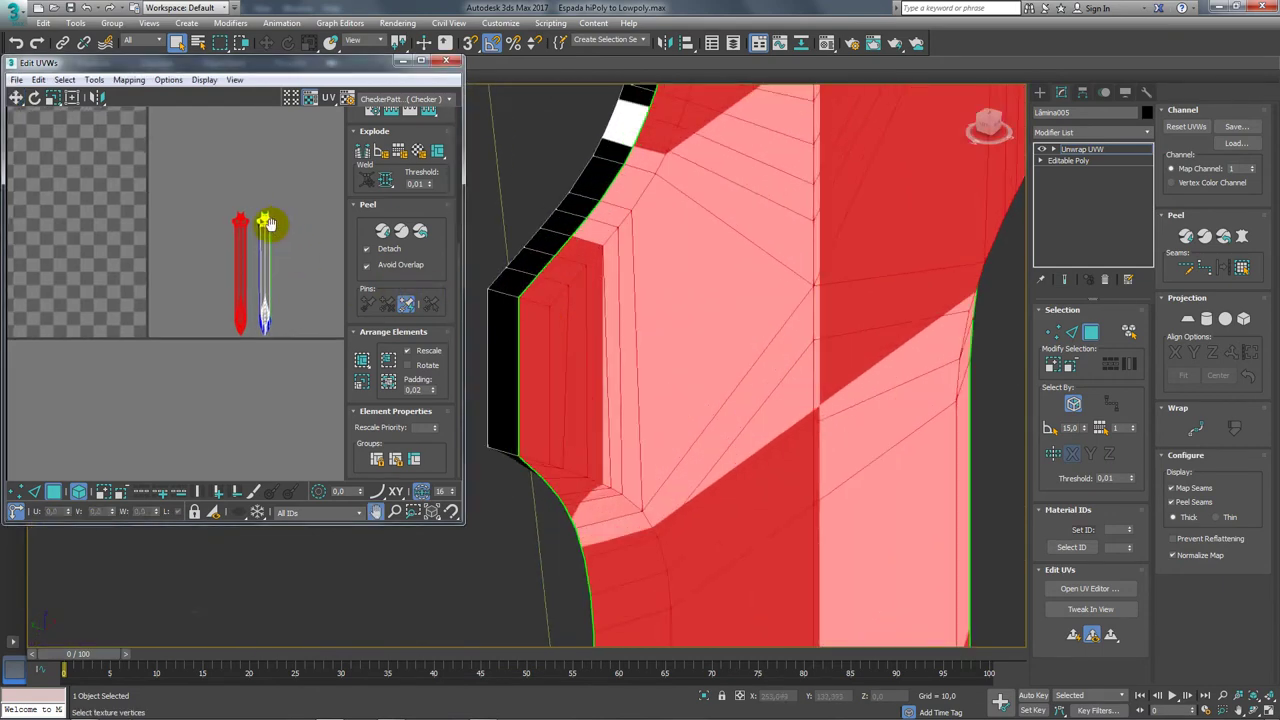
scroll(183, 209, up, 2)
scroll(174, 274, up, 1)
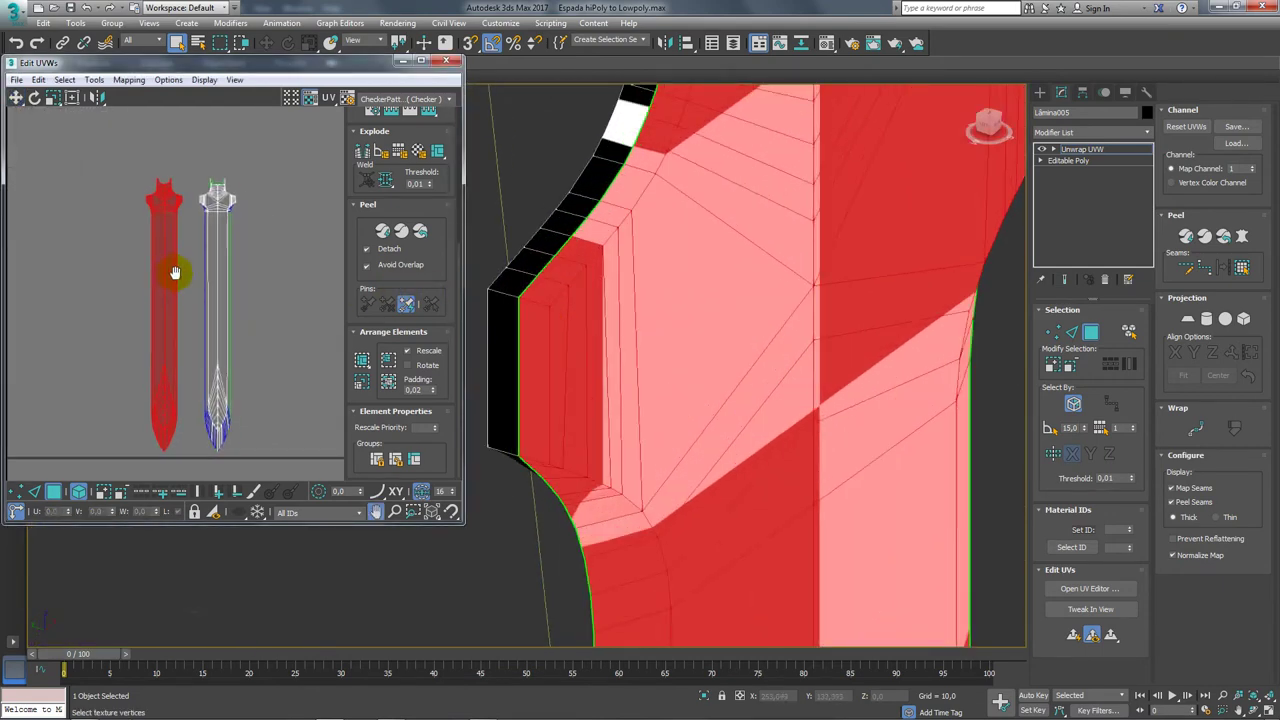
click(94, 80)
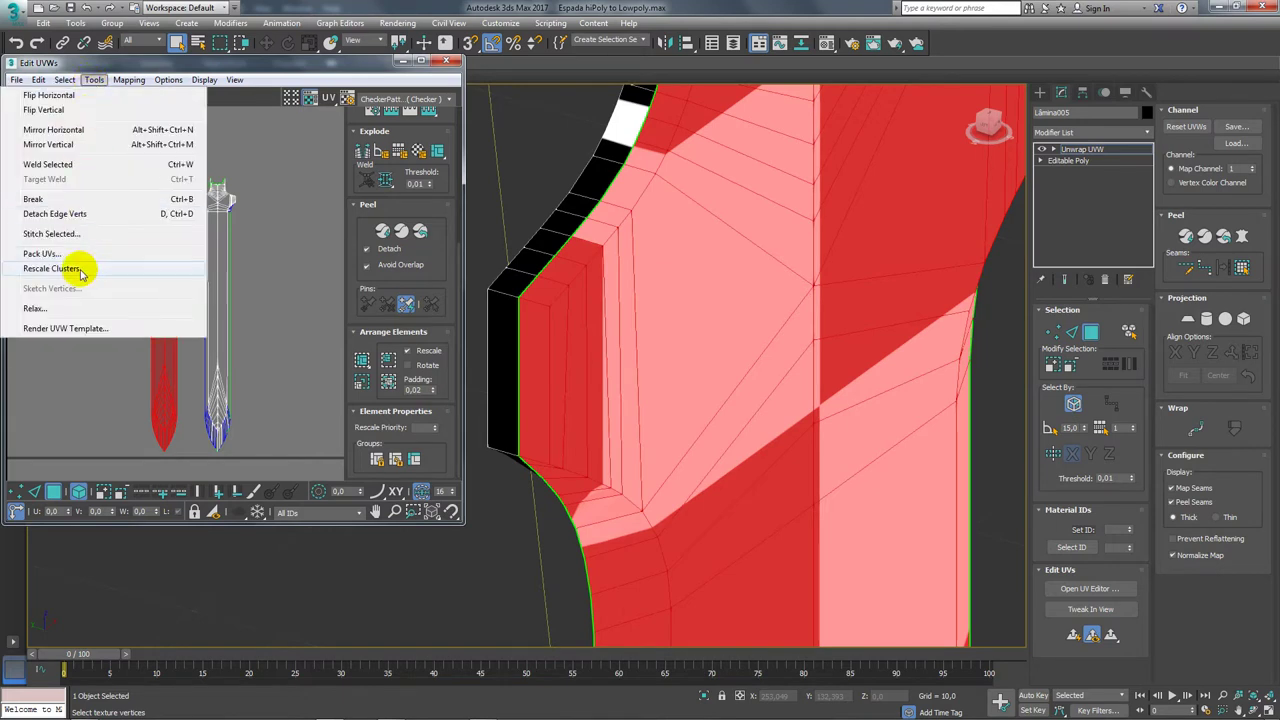
click(64, 303)
mouse_move(112, 100)
mouse_down()
mouse_move(37, 97)
mouse_move(134, 112)
mouse_up()
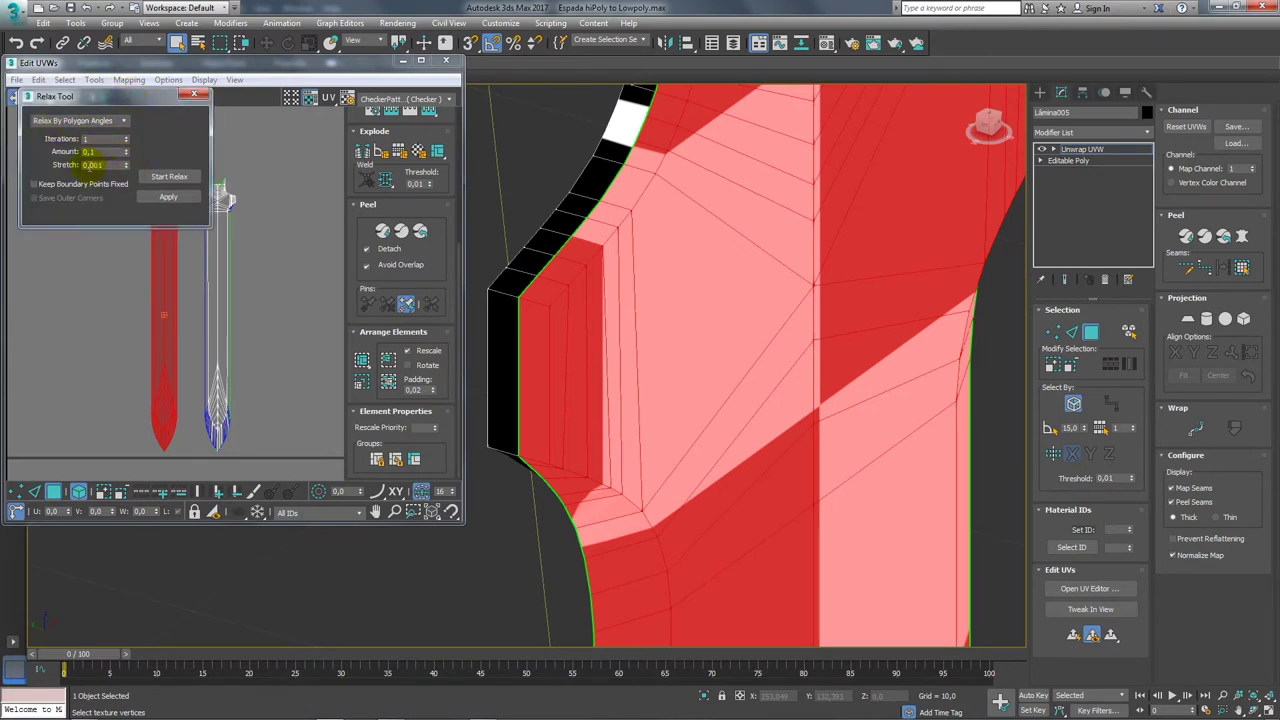
click(166, 177)
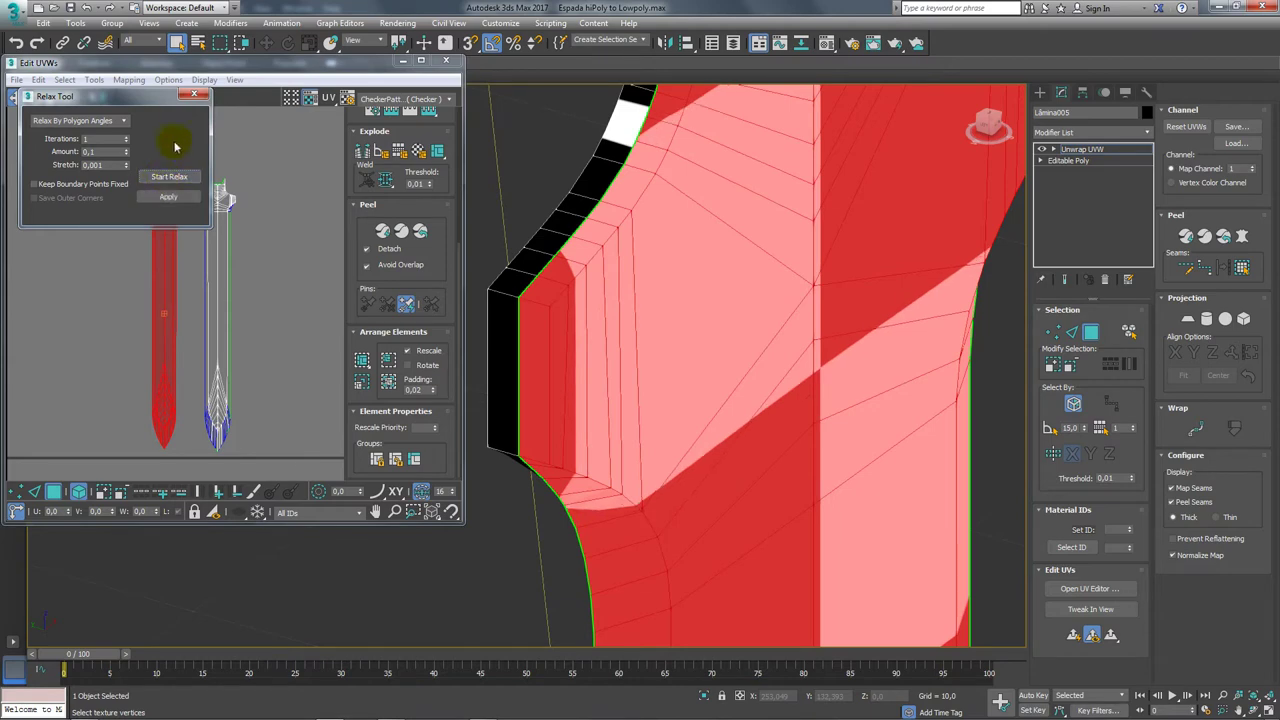
click(191, 96)
Select the blade's next UV shell and centre the UV view on it.
scroll(700, 300, down, 2)
scroll(598, 340, down, 3)
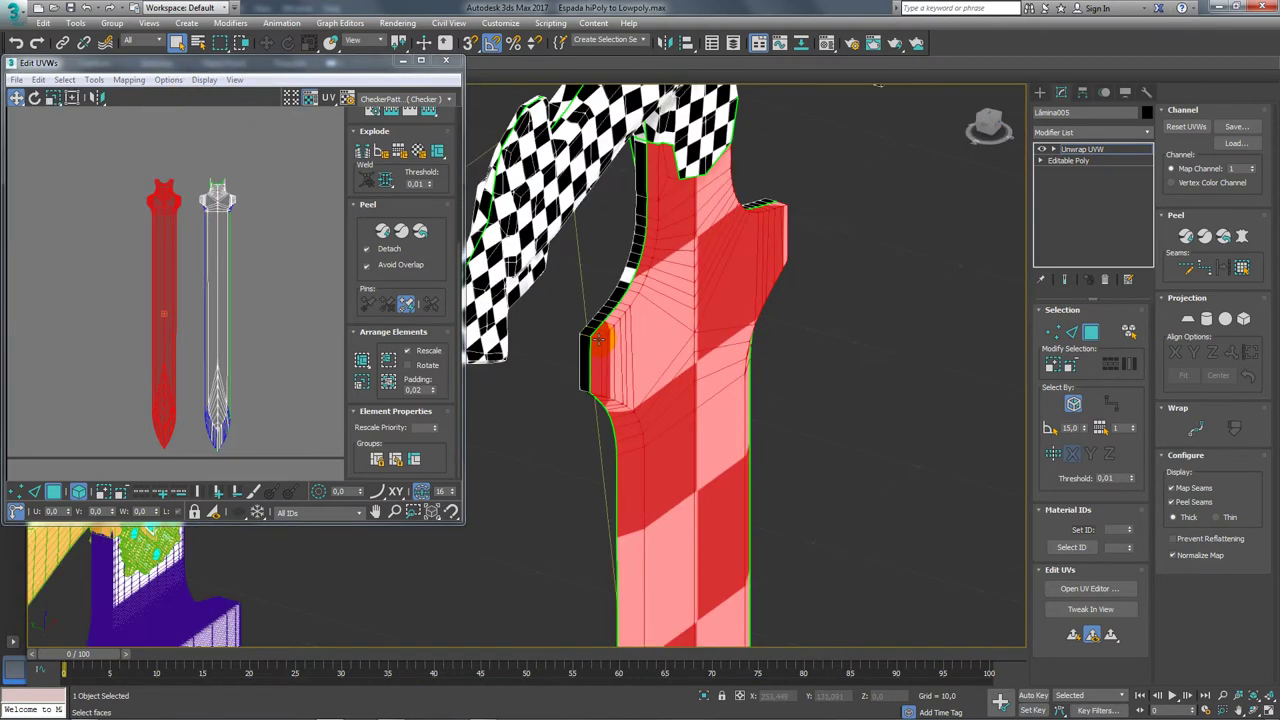
scroll(155, 215, up, 2)
scroll(195, 195, up, 3)
scroll(85, 205, up, 3)
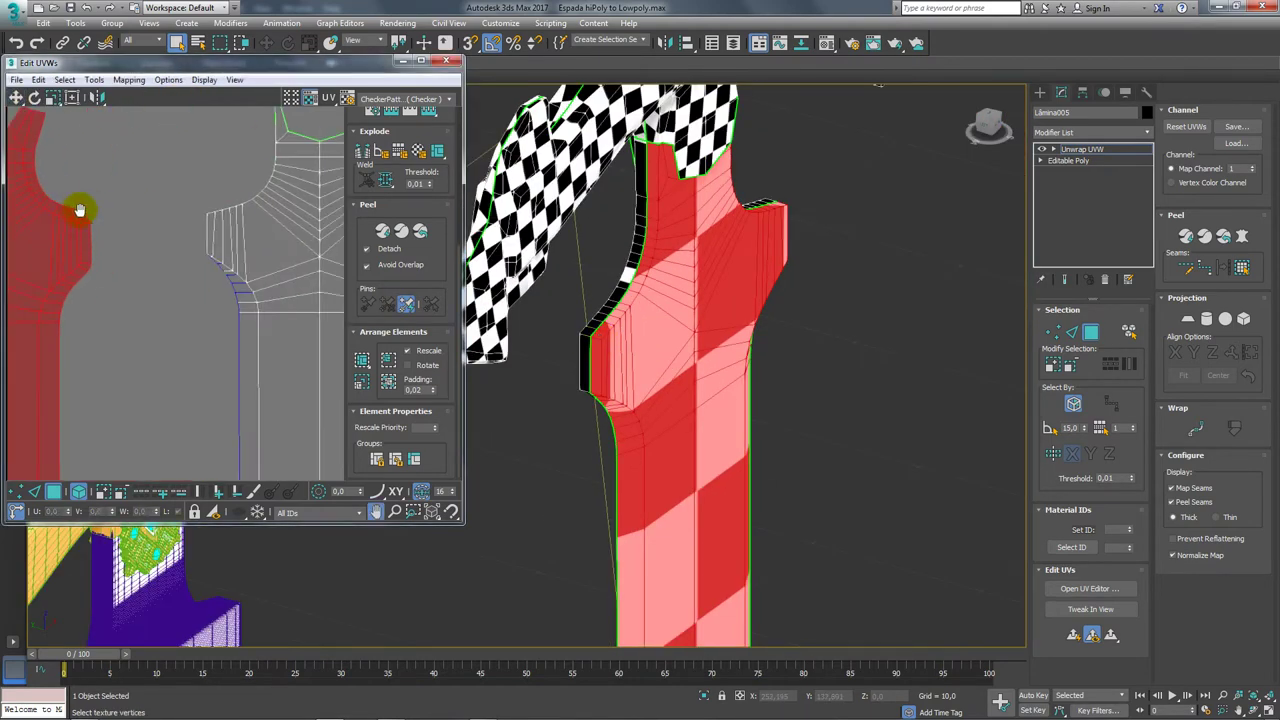
click(268, 268)
middle_drag(280, 277, 191, 320)
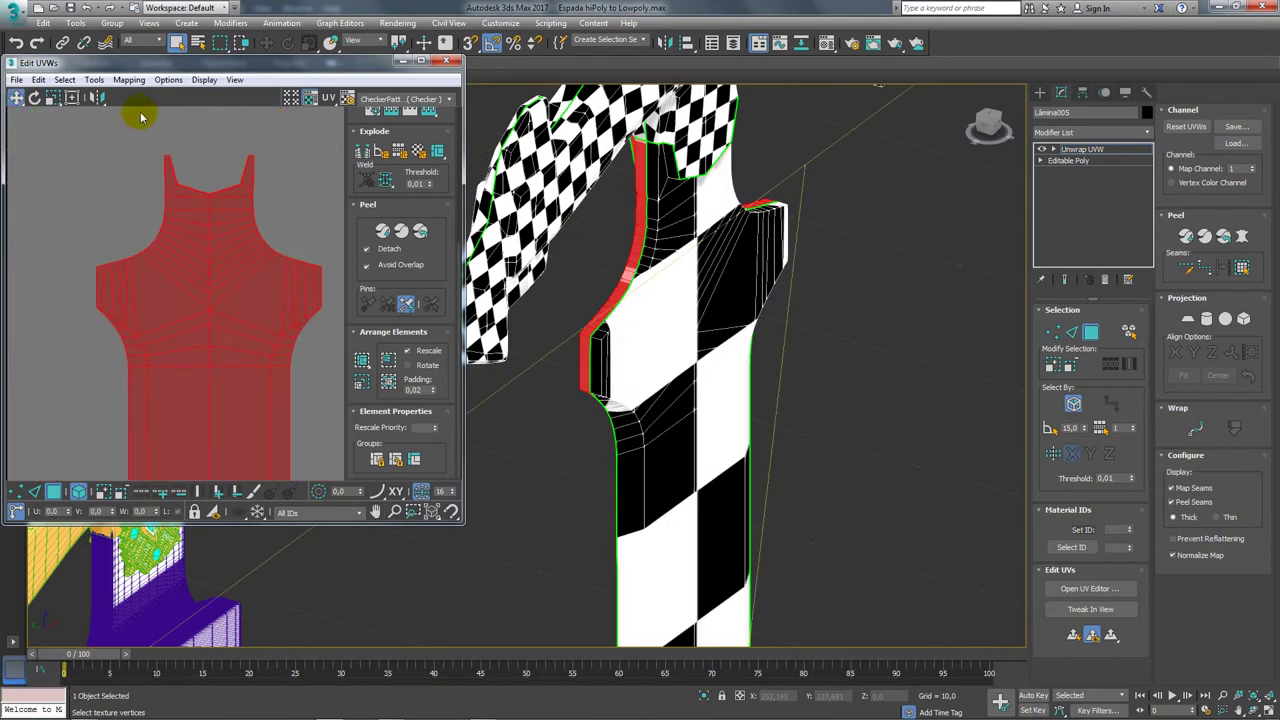
Relax the selected blade UV shell until it lies even.
click(93, 80)
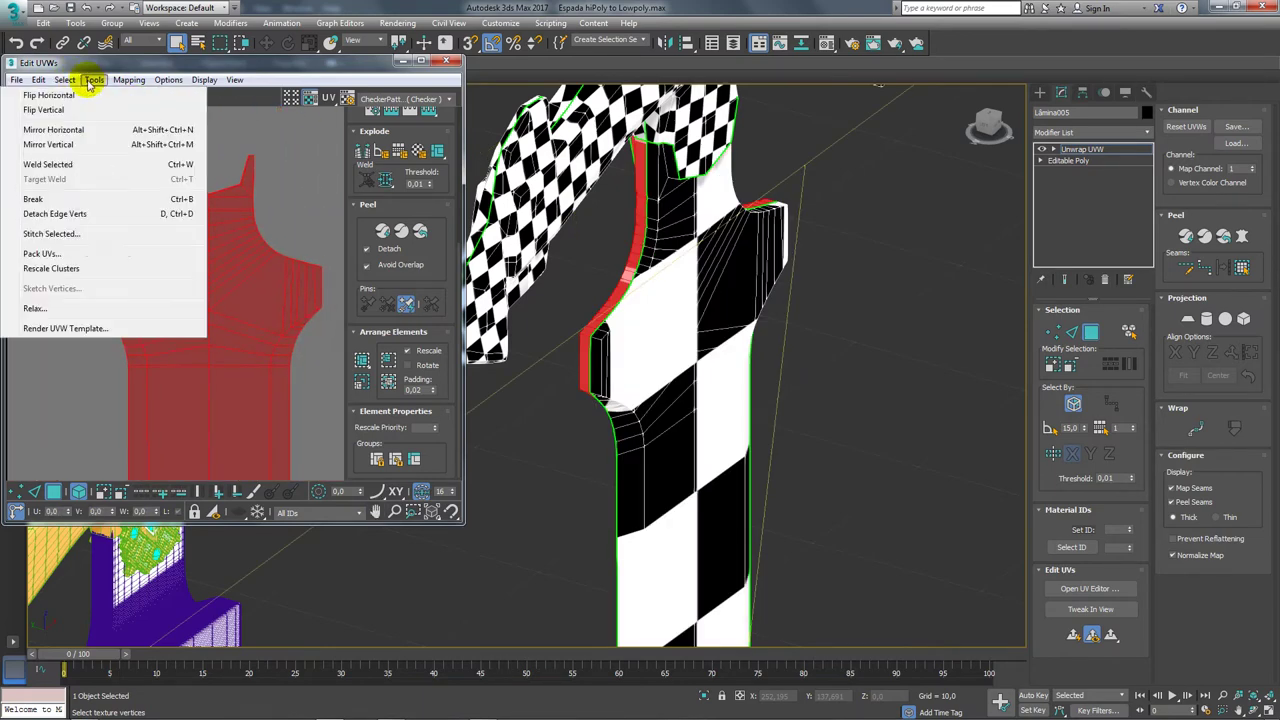
click(36, 308)
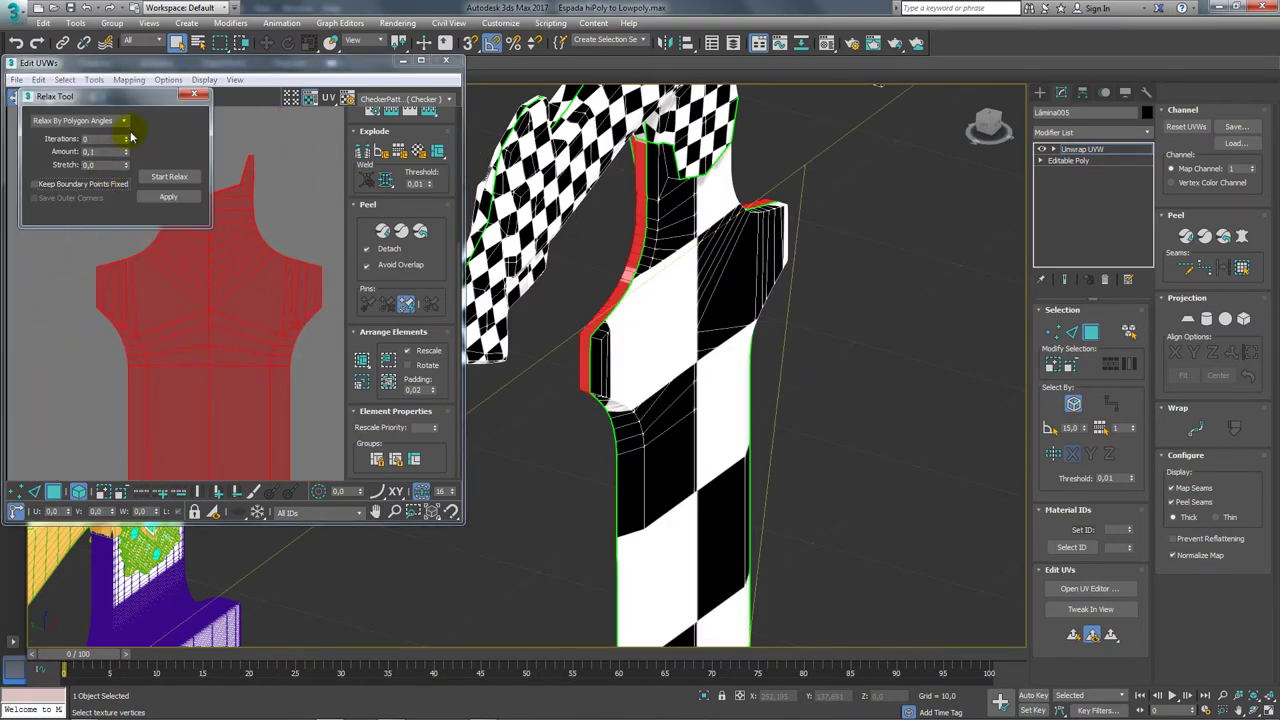
drag(117, 103, 422, 165)
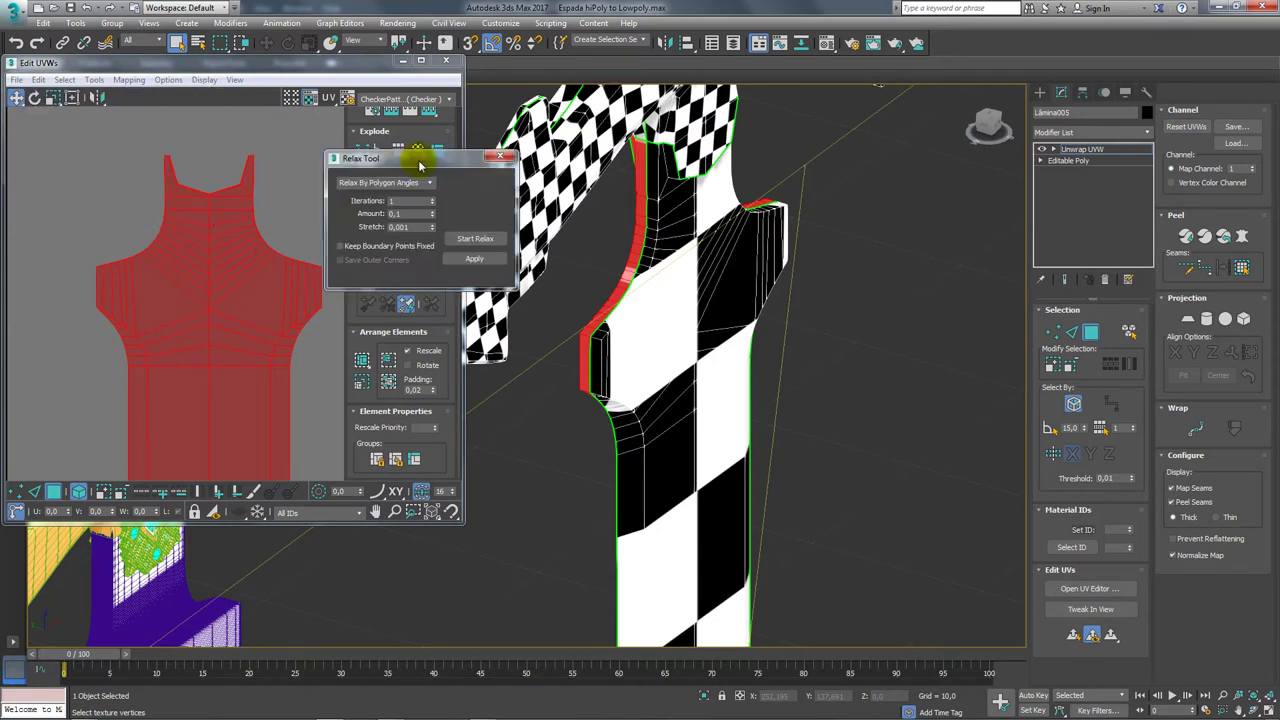
click(470, 238)
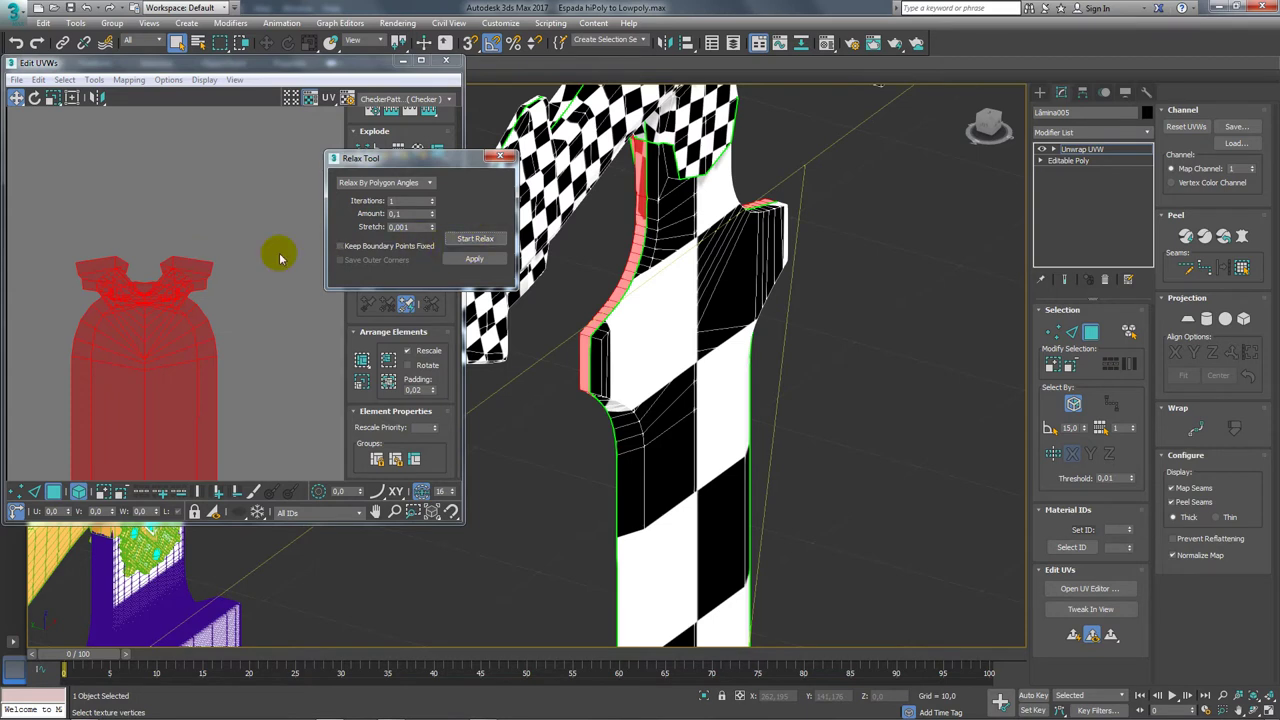
click(494, 242)
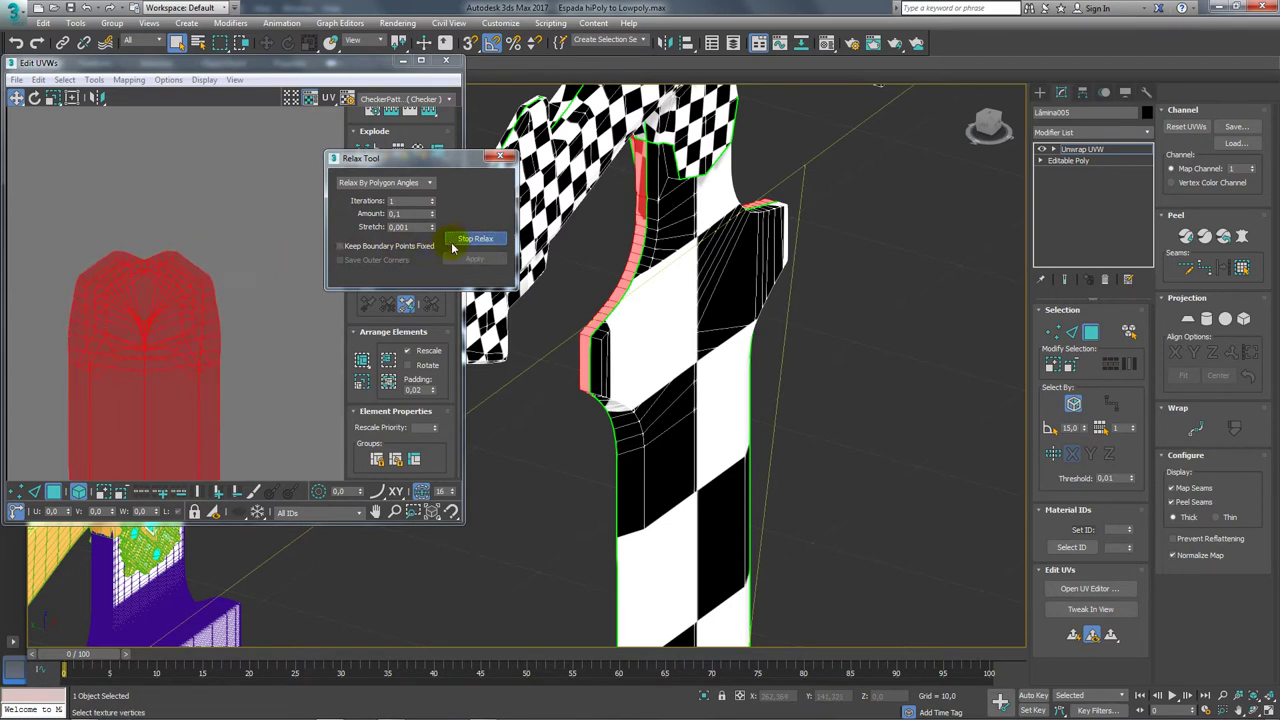
click(467, 240)
Frame both blade shells and select the second sword-shaped shell.
scroll(114, 314, down, 5)
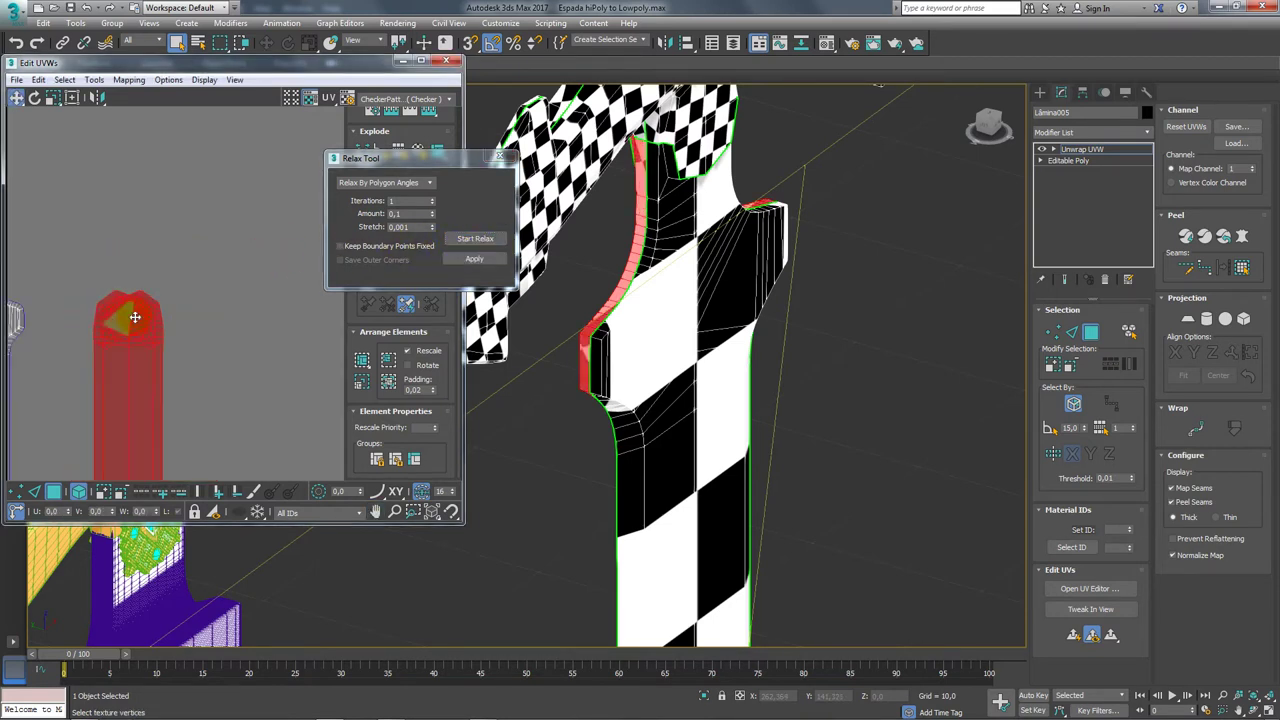
middle_drag(157, 371, 183, 221)
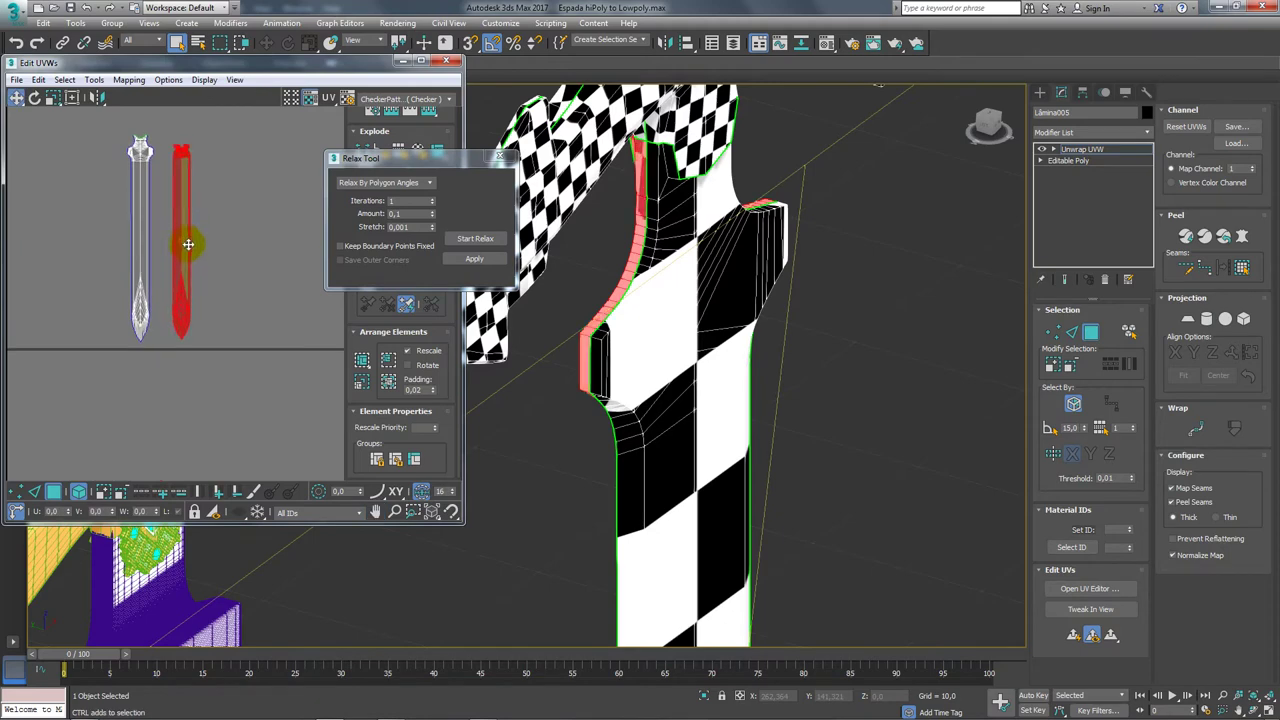
scroll(240, 320, up, 1)
scroll(206, 246, up, 2)
scroll(218, 269, up, 2)
scroll(218, 269, up, 2)
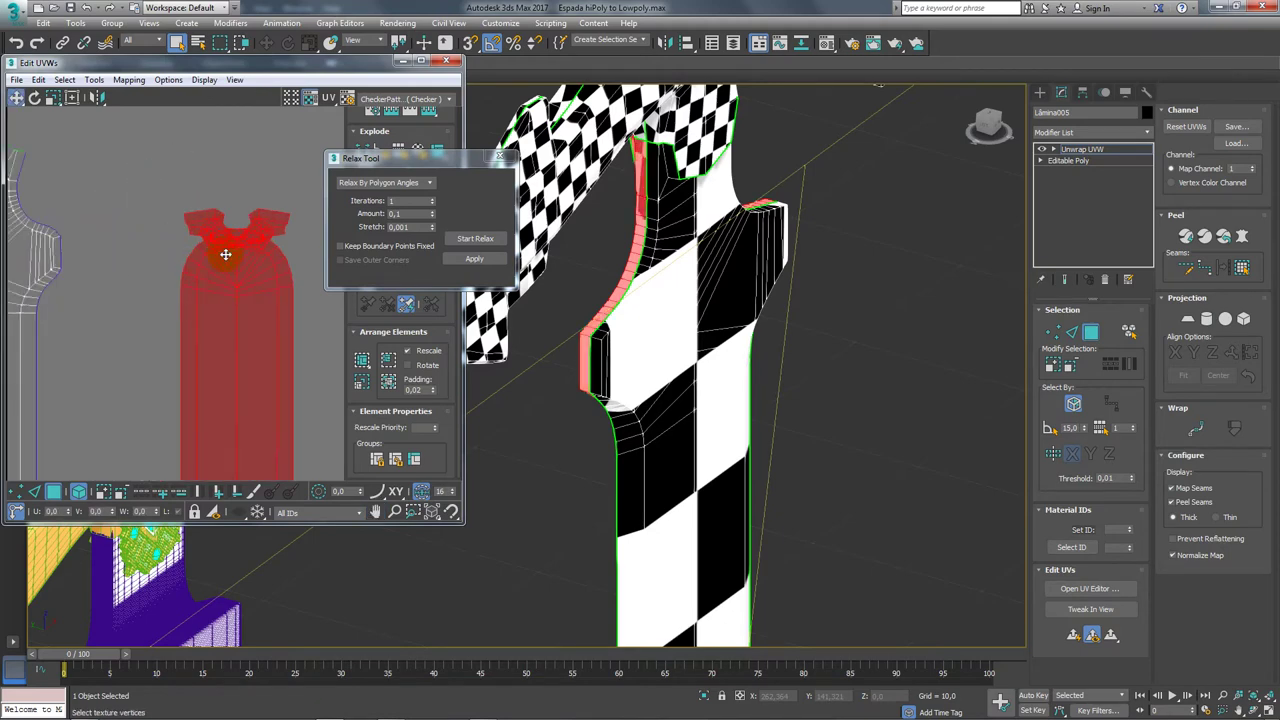
scroll(223, 250, up, 2)
scroll(223, 280, down, 2)
mouse_move(619, 341)
alt+middle_down()
mouse_move(634, 314)
mouse_move(663, 309)
mouse_move(651, 277)
alt+middle_up()
click(63, 343)
scroll(736, 276, up, 3)
scroll(635, 288, up, 3)
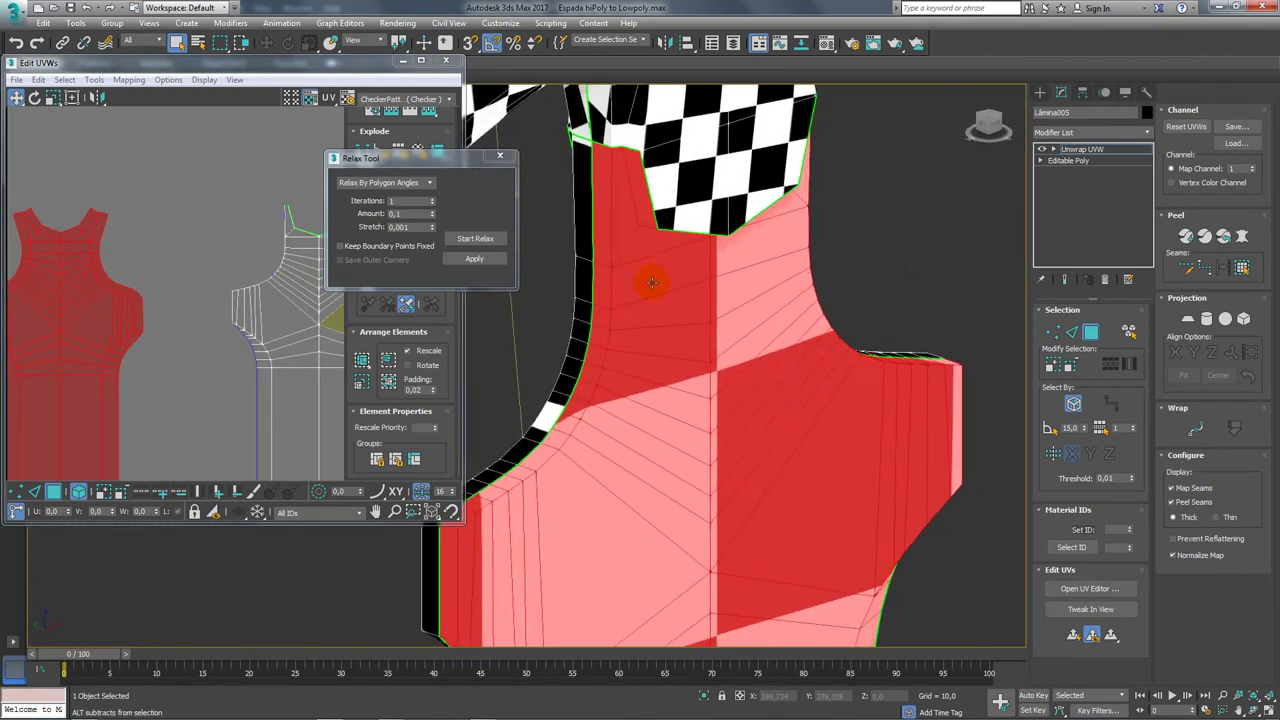
middle_drag(225, 315, 149, 257)
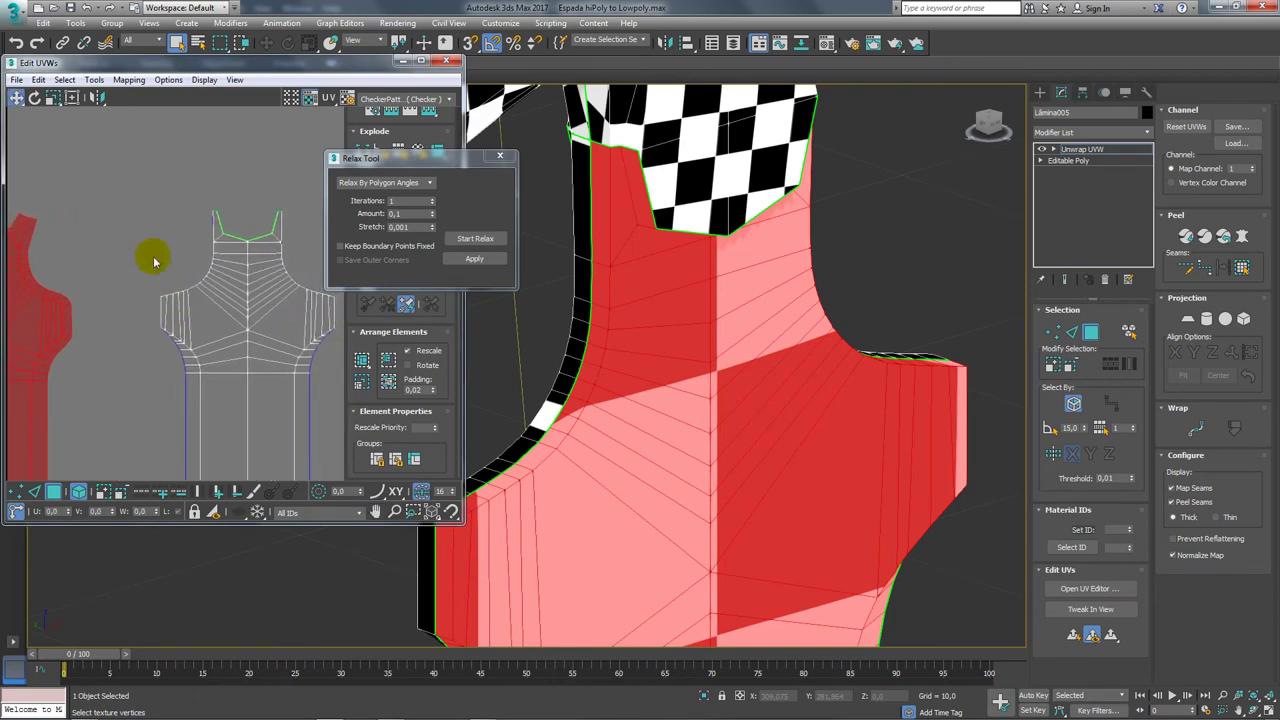
click(237, 329)
Relax the second blade shell, close the Relax Tool, and clear the selection.
scroll(214, 280, down, 2)
scroll(162, 249, down, 2)
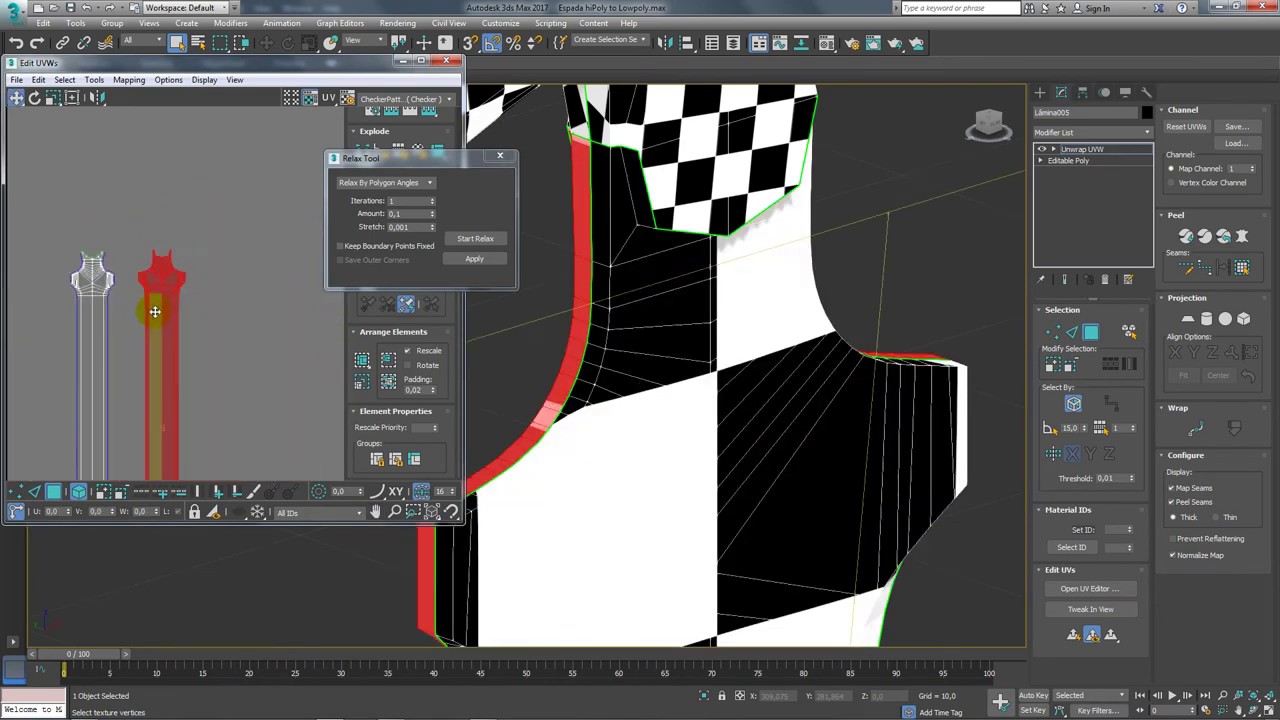
middle_drag(155, 305, 186, 251)
scroll(214, 251, up, 2)
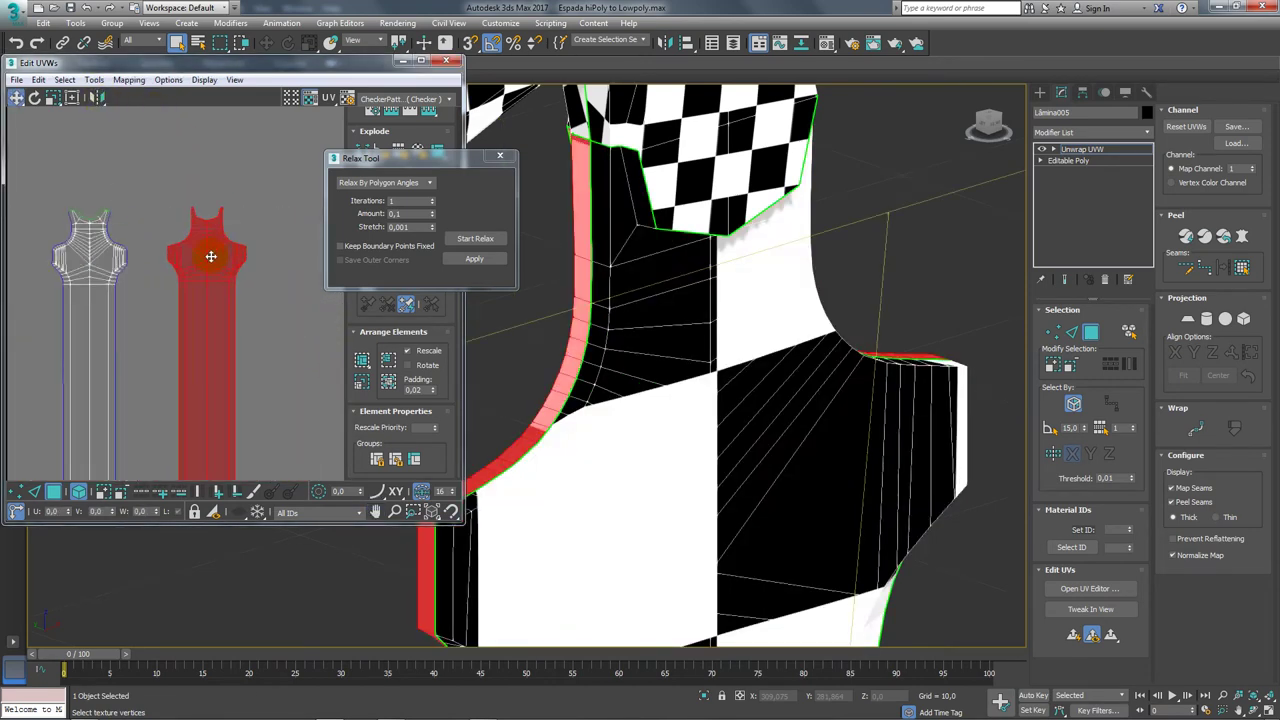
scroll(217, 246, up, 3)
click(468, 238)
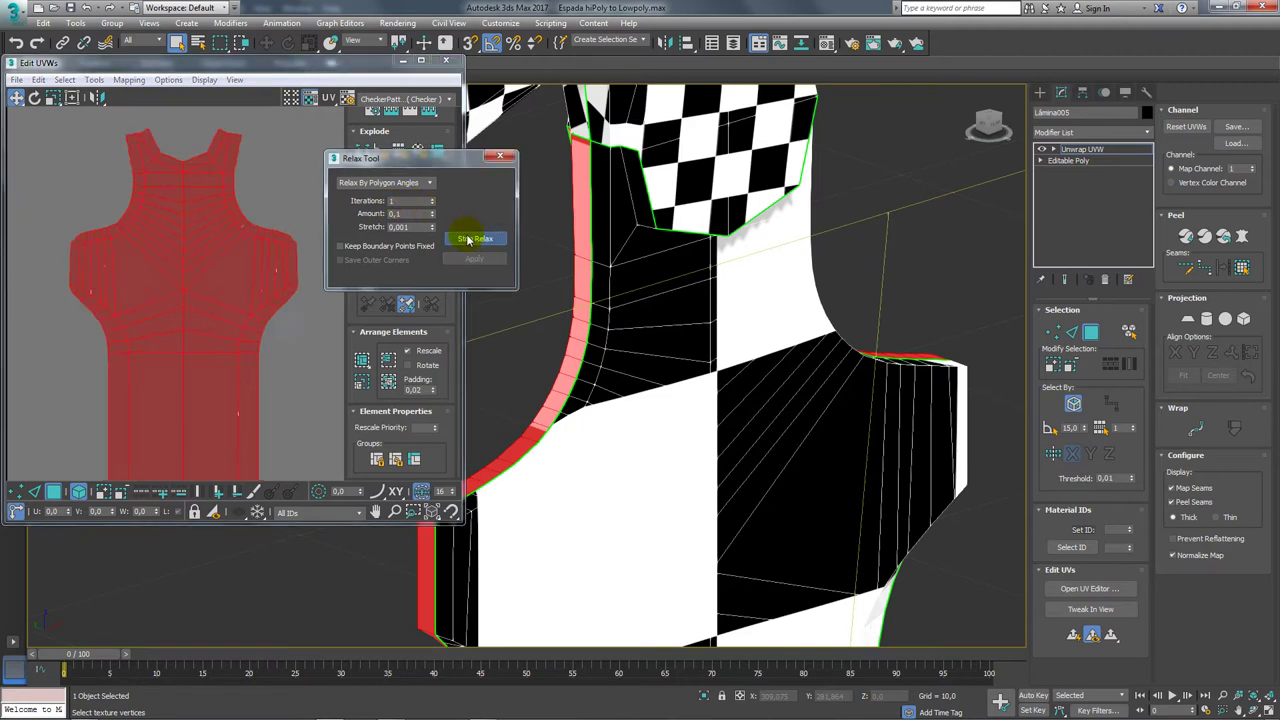
click(499, 159)
scroll(286, 186, down, 2)
scroll(309, 214, down, 2)
click(310, 290)
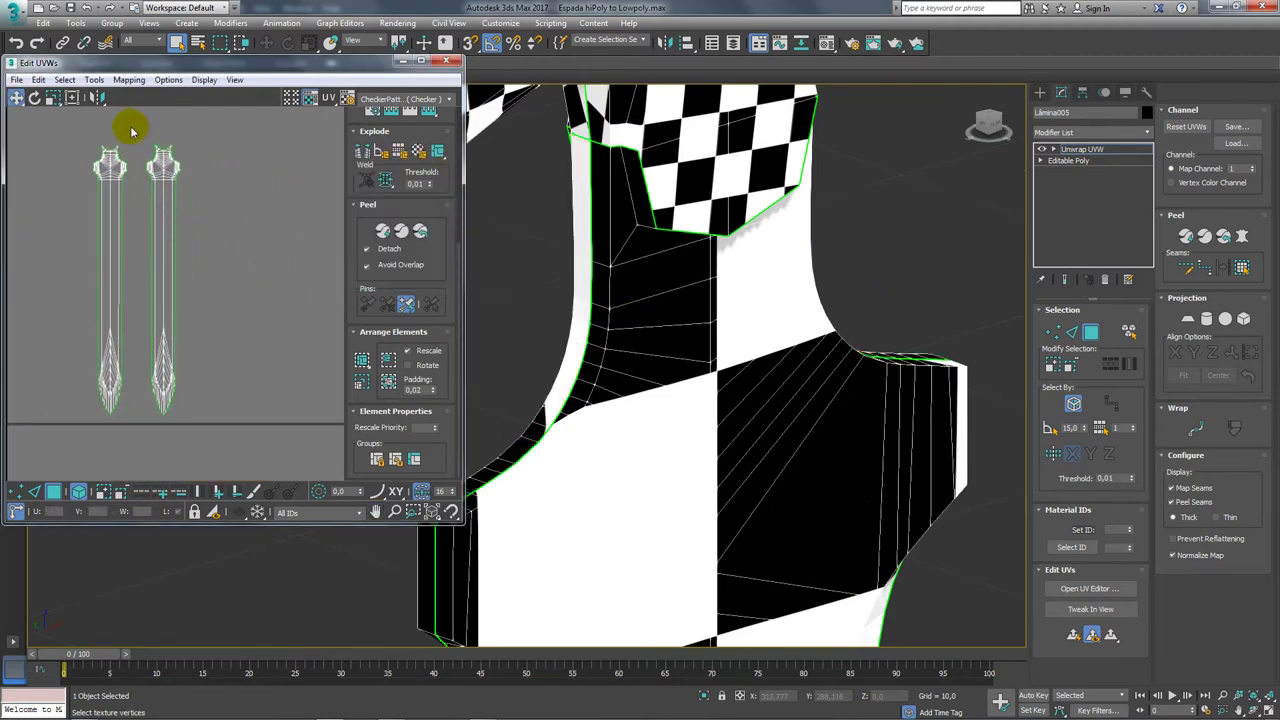
Frame the handle and select only the left handle UV strip.
drag(131, 131, 206, 251)
scroll(209, 277, down, 2)
mouse_move(129, 300)
middle_down()
mouse_move(150, 268)
mouse_move(228, 245)
middle_up()
scroll(270, 250, up, 2)
scroll(728, 323, down, 3)
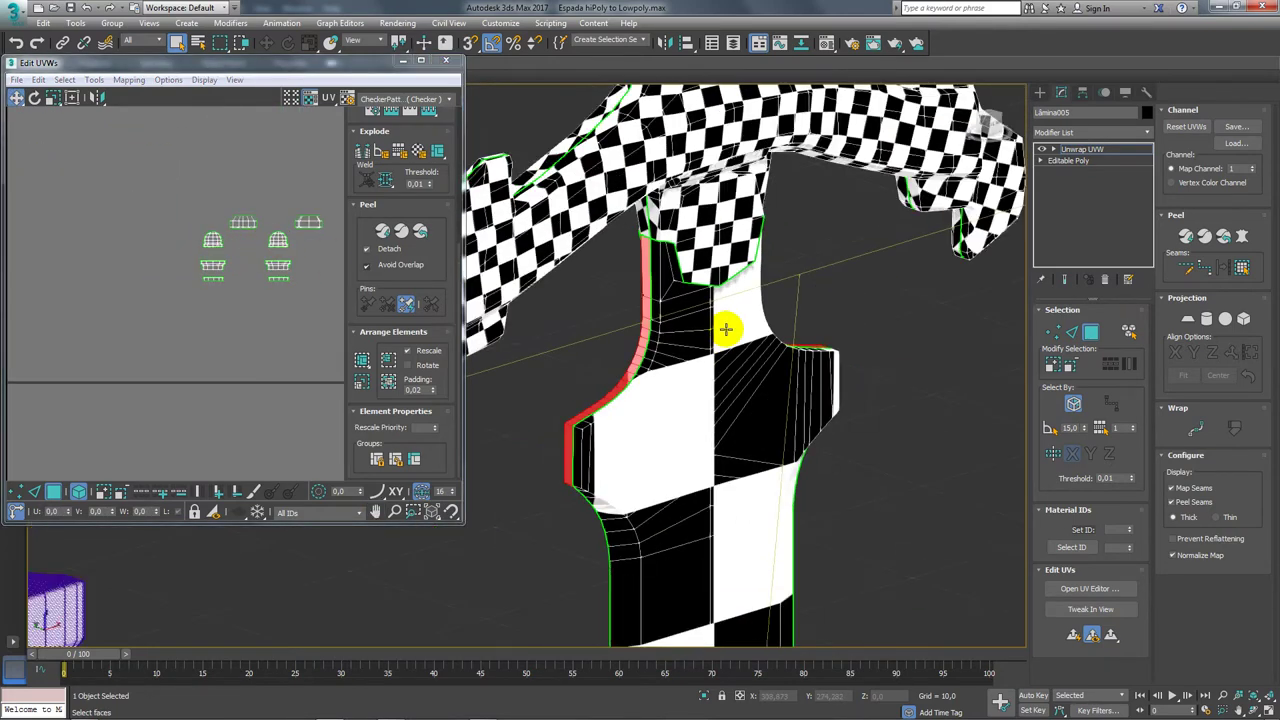
middle_drag(728, 323, 748, 428)
middle_drag(705, 241, 665, 461)
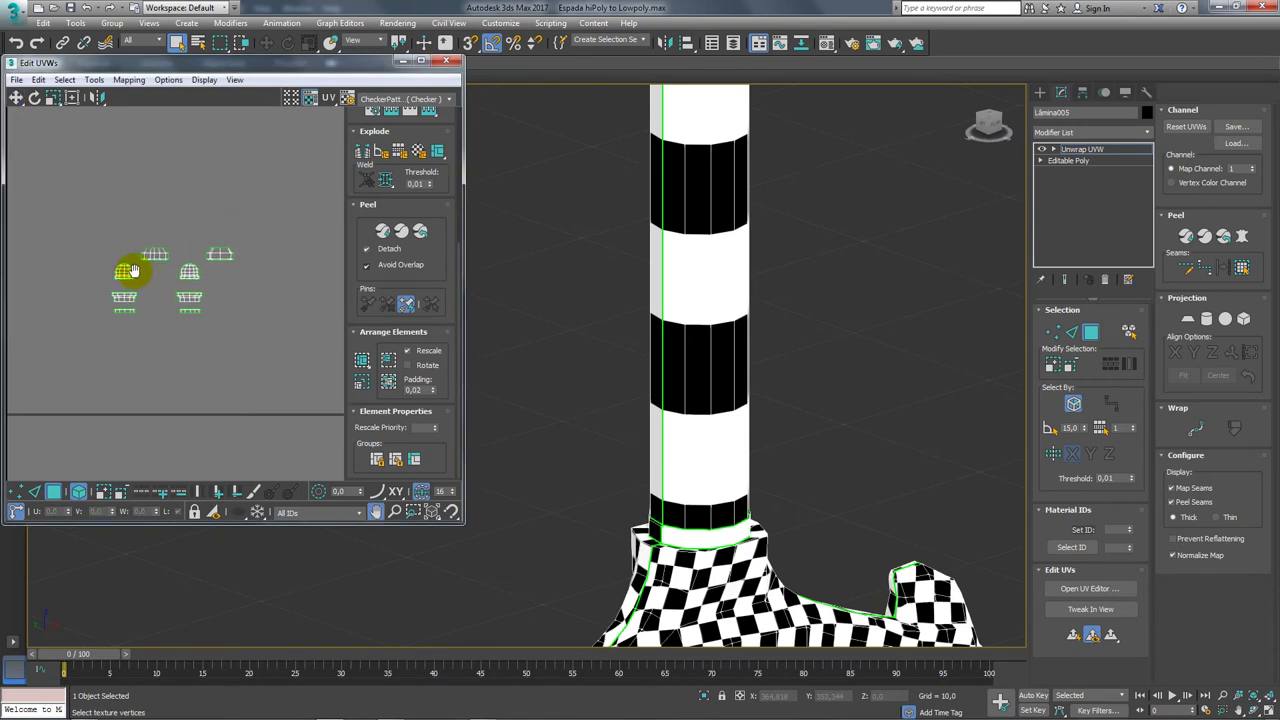
scroll(215, 240, down, 2)
scroll(160, 160, up, 3)
scroll(190, 170, up, 2)
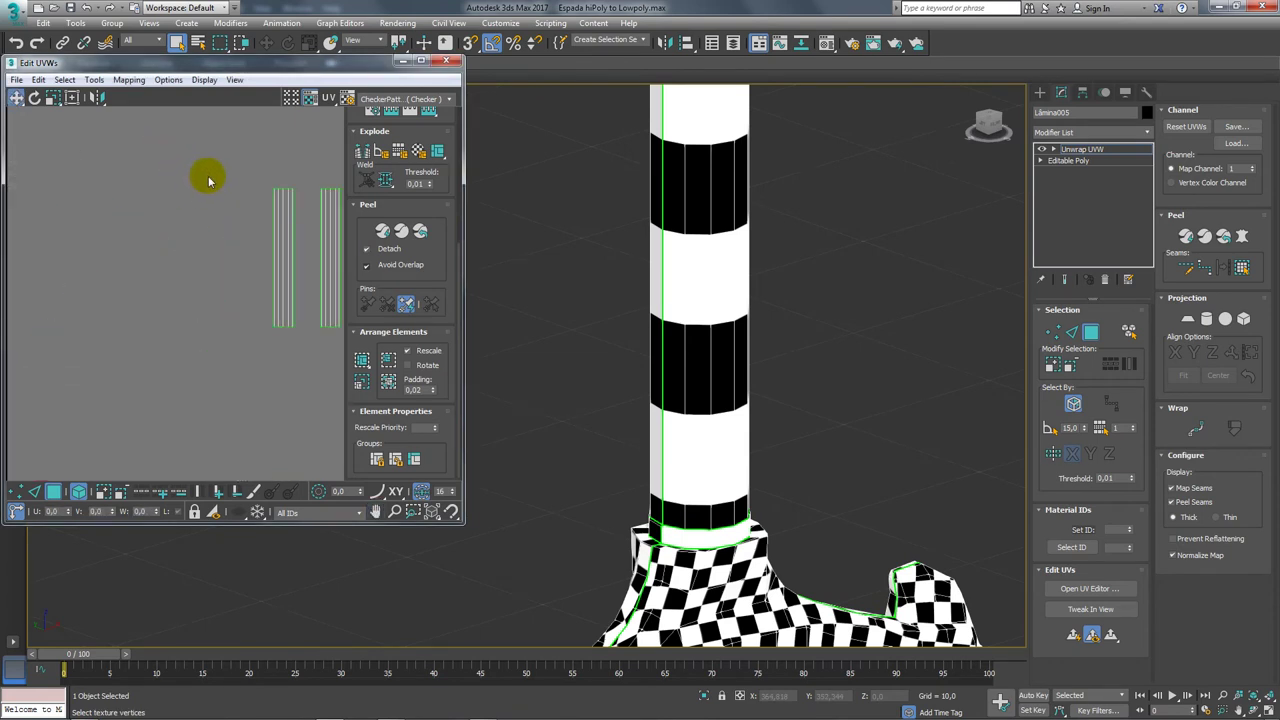
drag(208, 177, 257, 297)
middle_drag(257, 297, 137, 220)
click(196, 265)
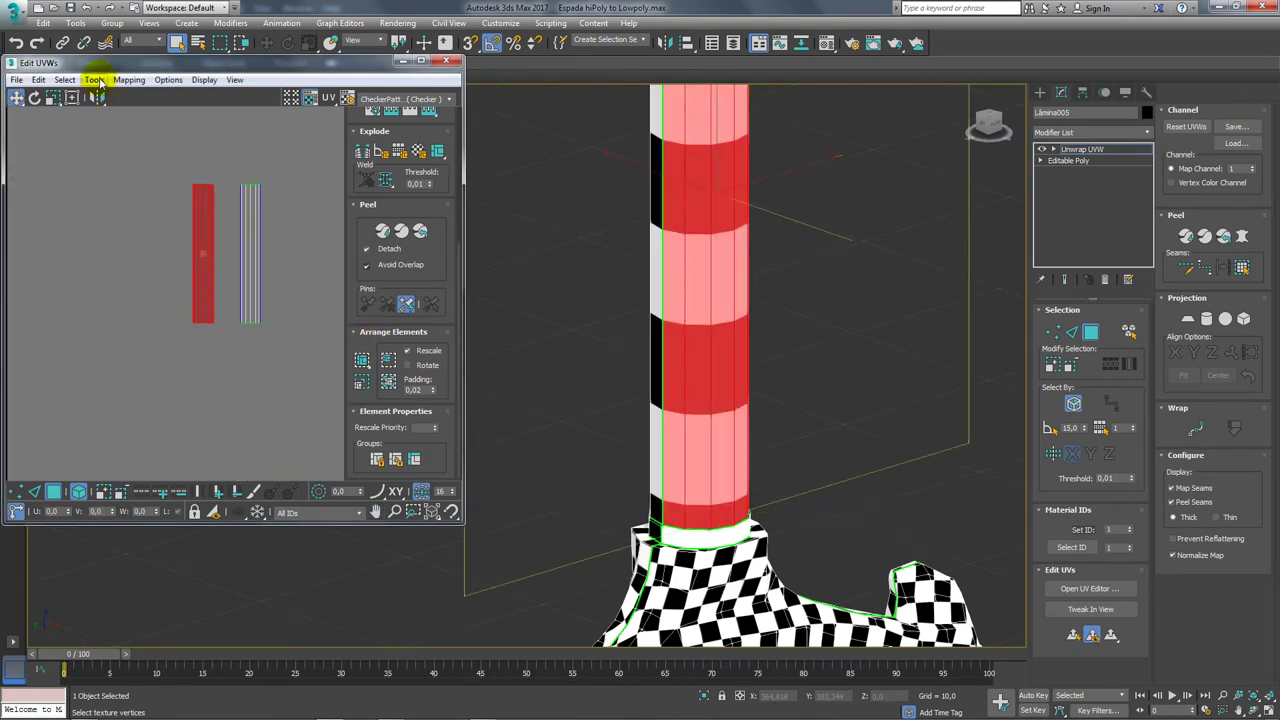
Relax the left handle strip by polygon angles, then select the other strip.
click(93, 79)
click(50, 308)
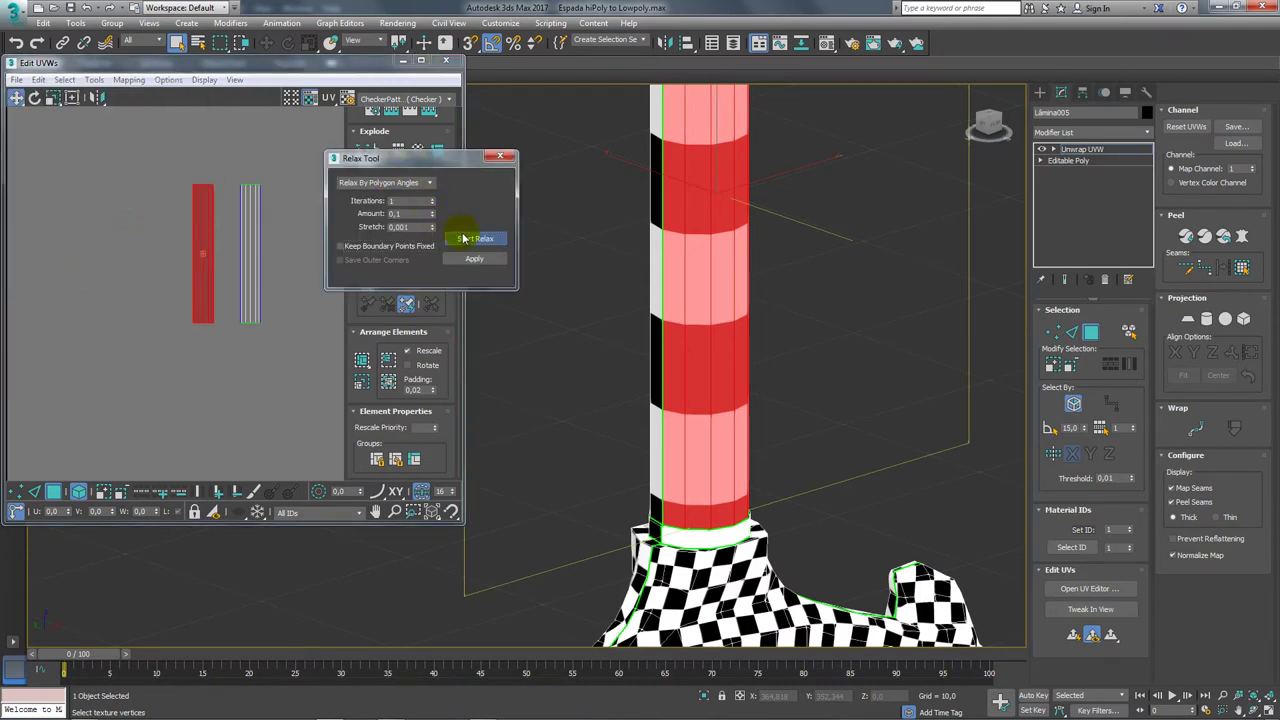
click(251, 220)
click(476, 238)
middle_drag(240, 283, 173, 283)
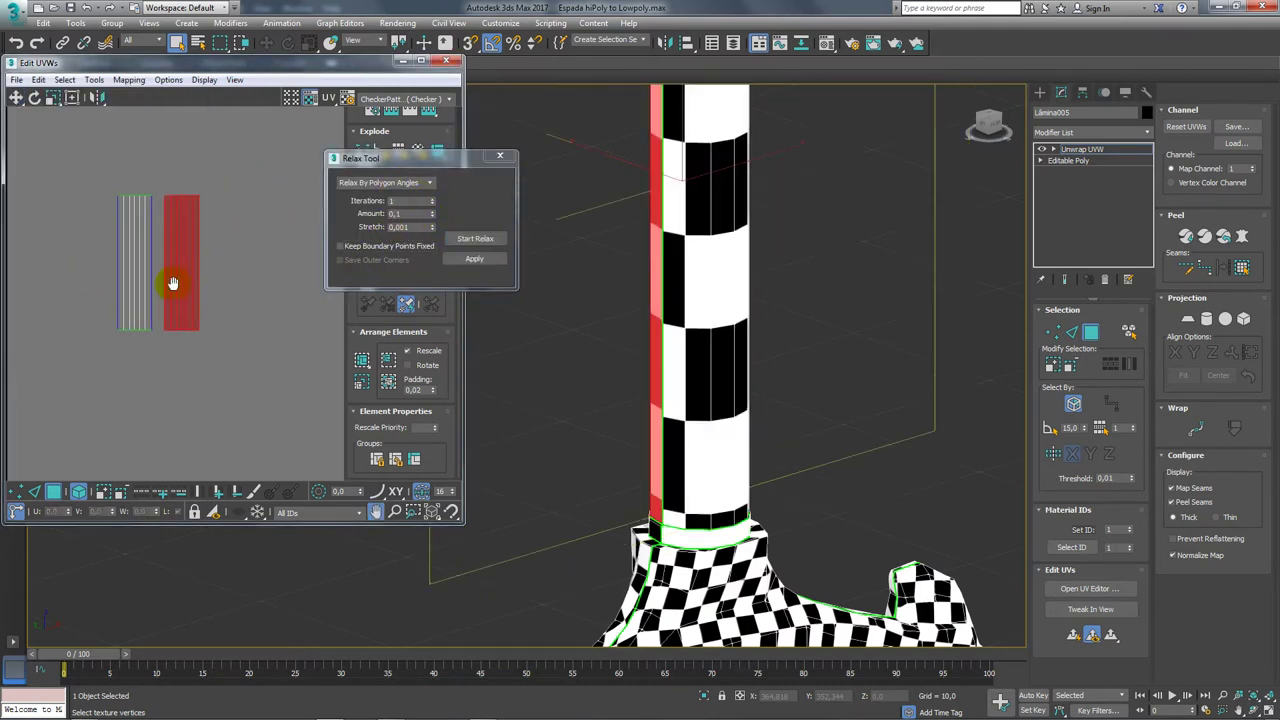
scroll(103, 314, down, 3)
scroll(286, 266, down, 2)
Relax the pommel's two dome UV shells by polygon angles.
scroll(229, 229, down, 2)
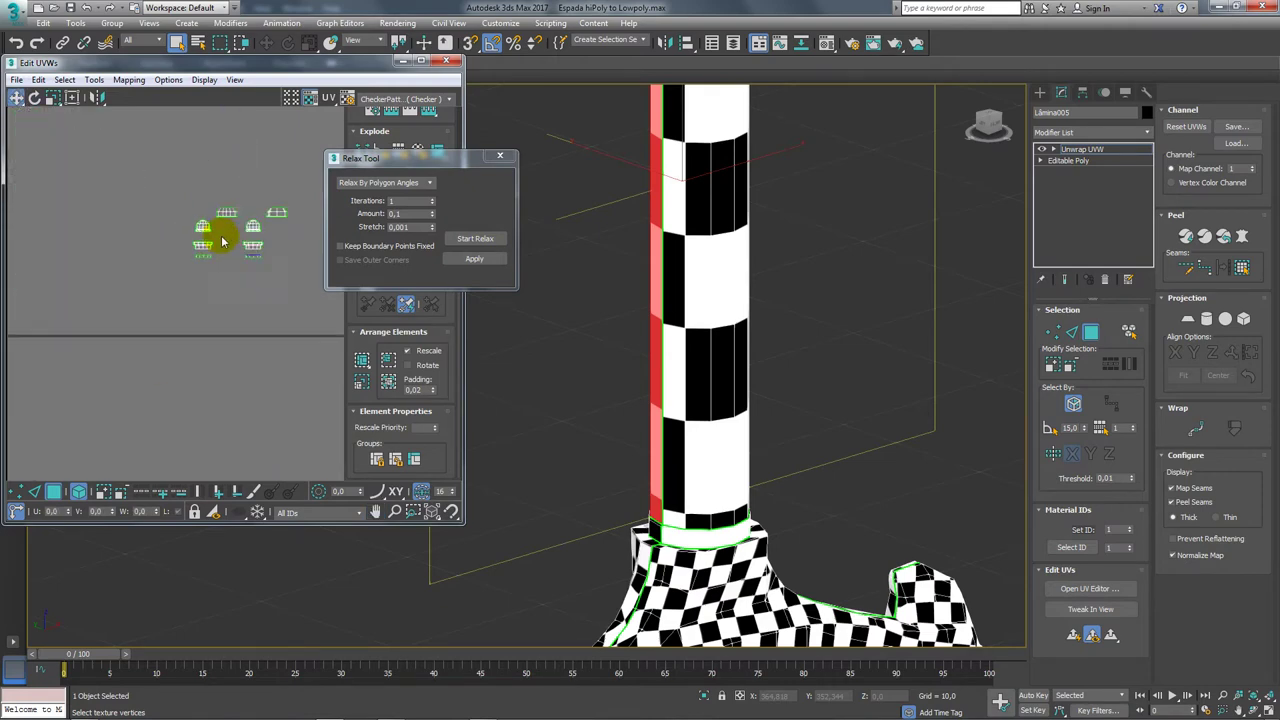
scroll(222, 242, up, 2)
scroll(222, 242, up, 1)
scroll(729, 277, down, 3)
scroll(668, 290, up, 3)
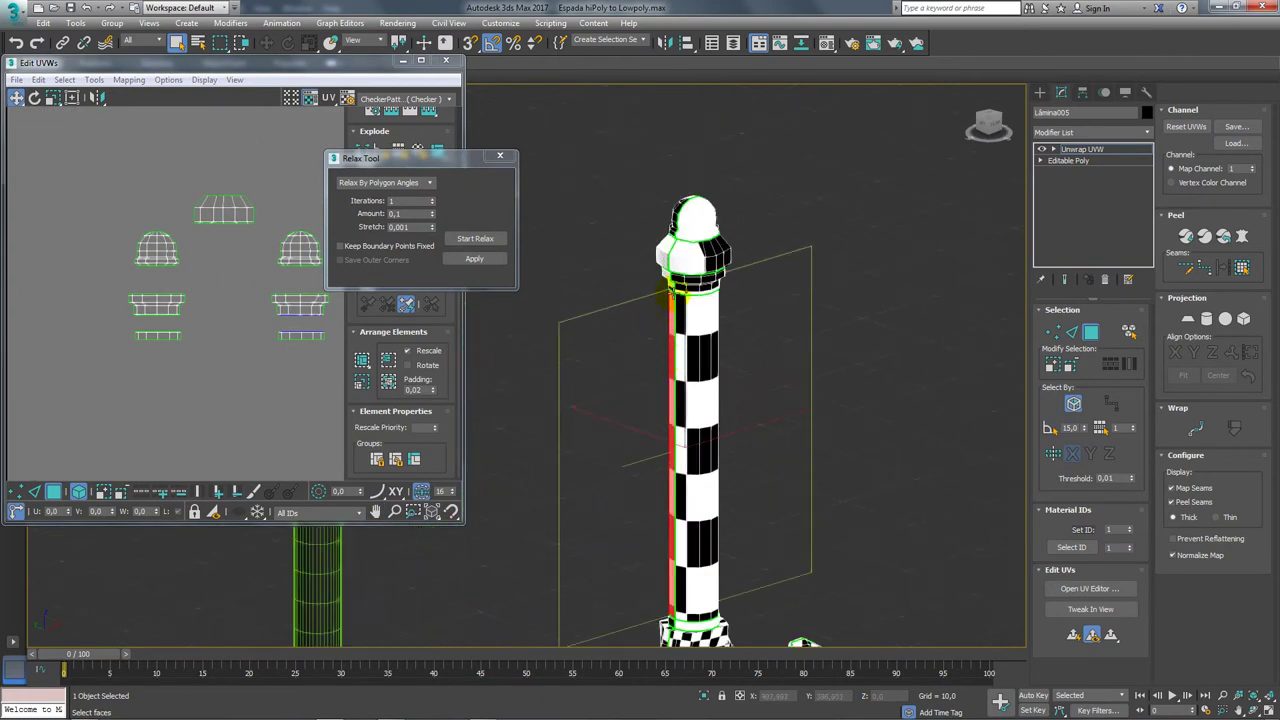
scroll(666, 291, up, 2)
scroll(657, 271, up, 2)
click(153, 251)
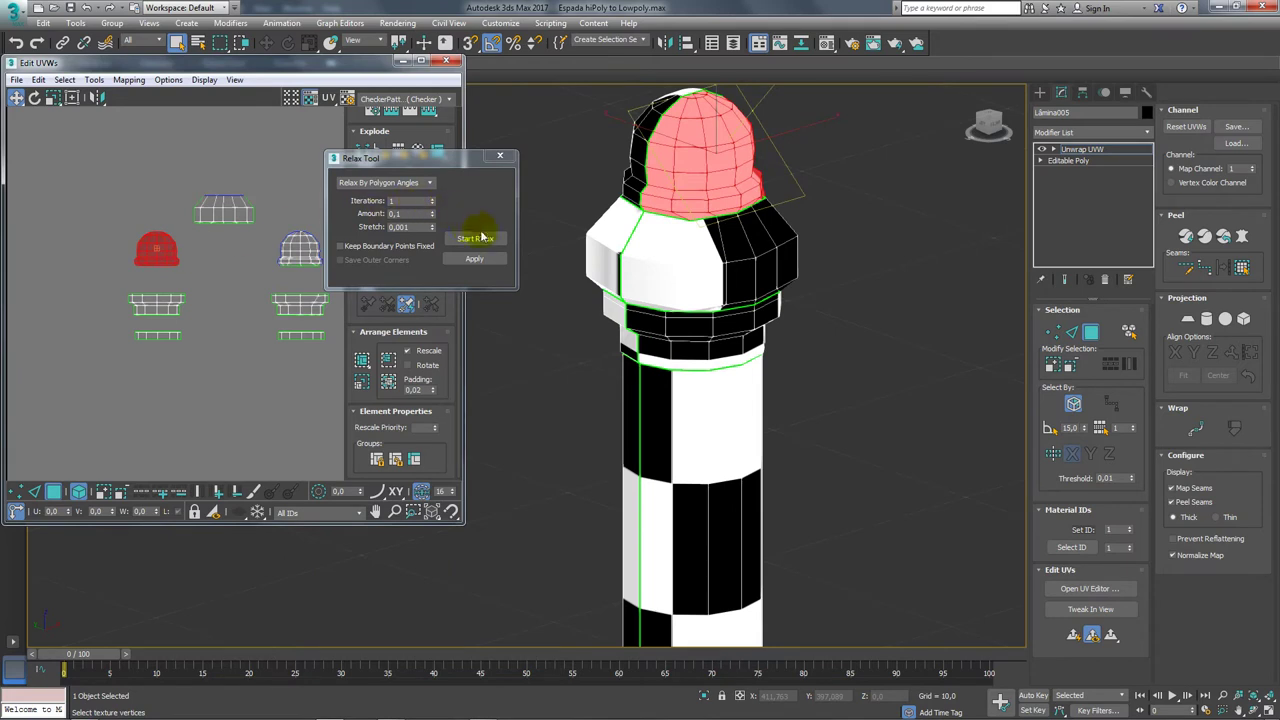
click(479, 238)
click(304, 250)
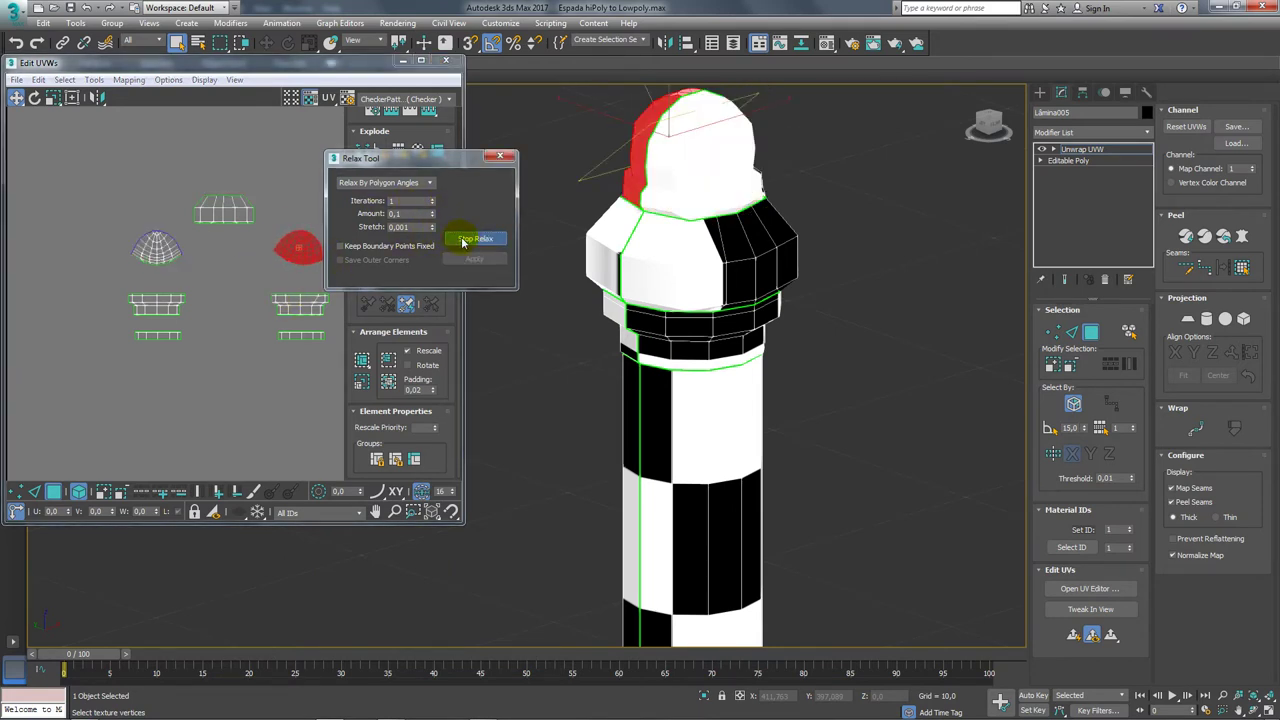
click(463, 241)
Mirror several pommel shells horizontally and relax the dome shell into a fan.
middle_drag(300, 277, 180, 282)
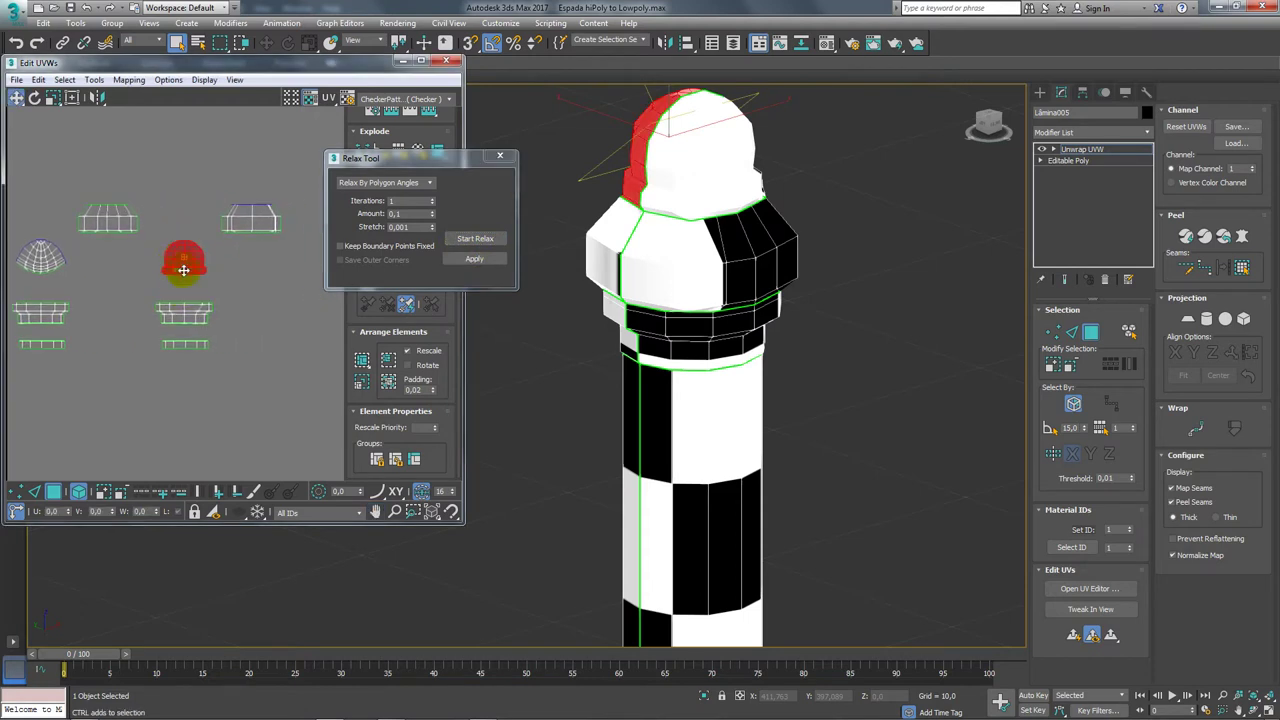
drag(255, 358, 161, 147)
click(94, 97)
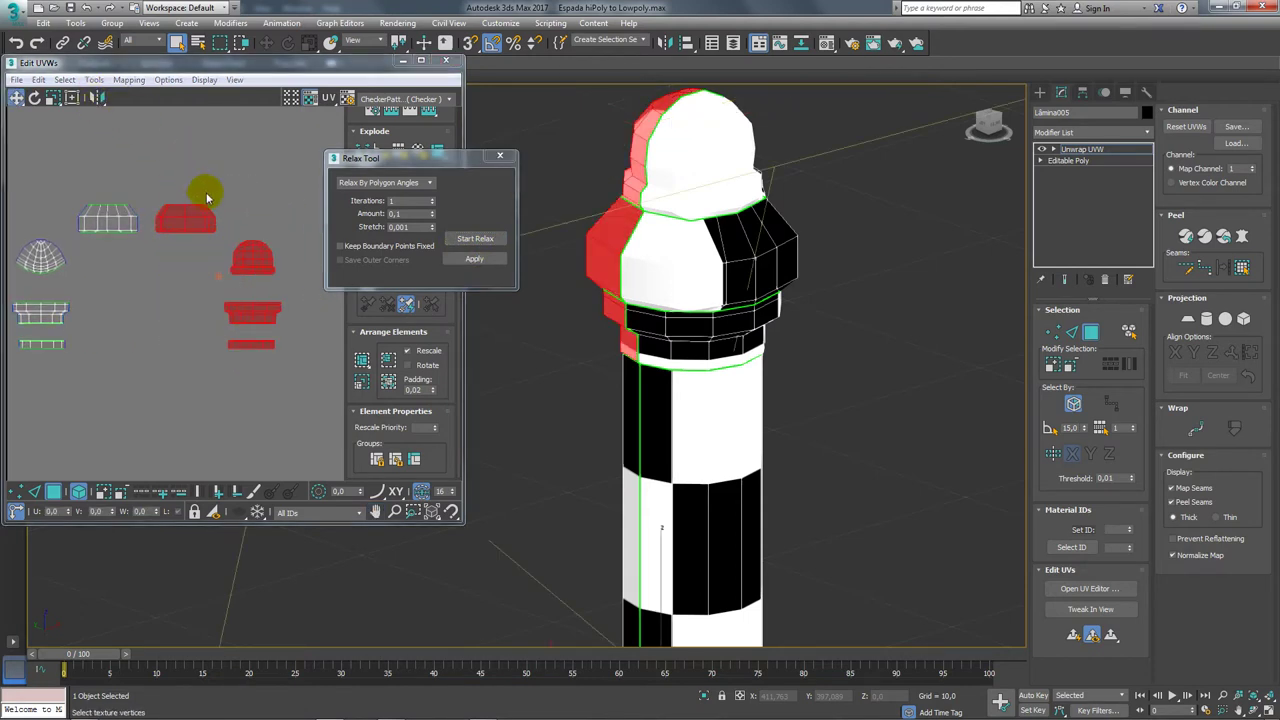
click(184, 220)
click(248, 268)
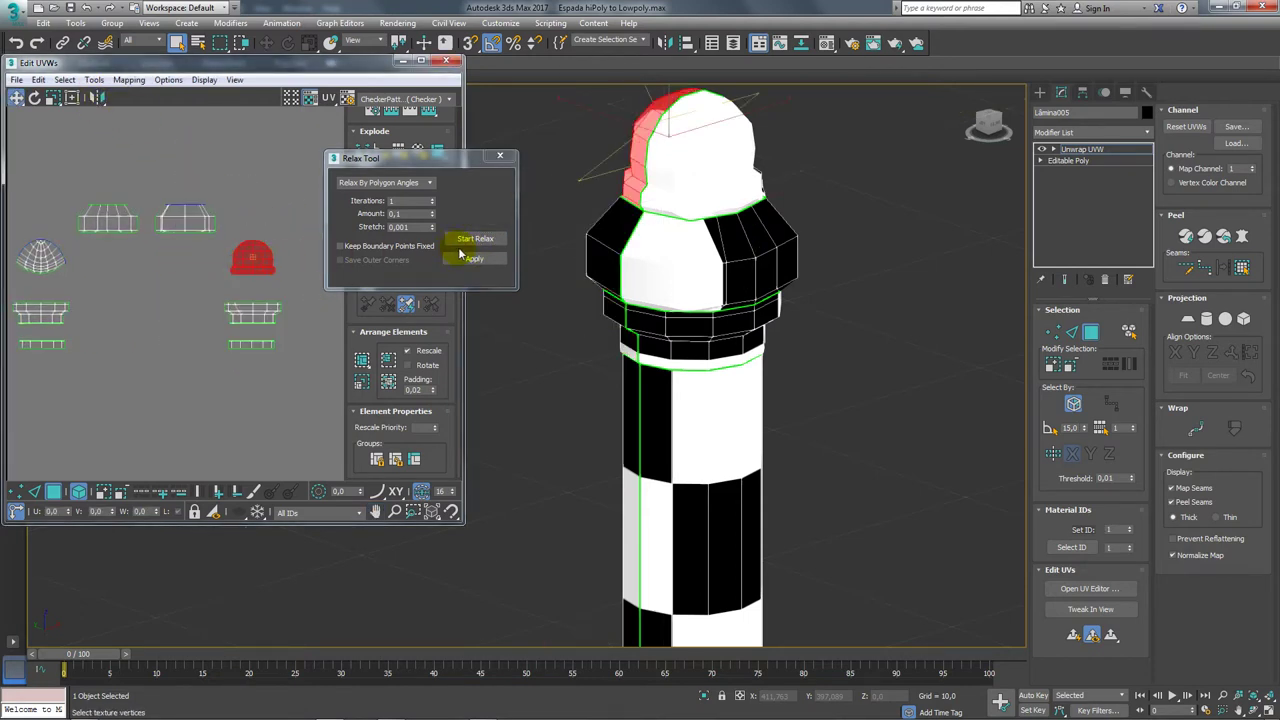
click(449, 255)
Relax the lower-right and ring shells into curves, undoing one unwanted relax.
click(252, 313)
click(445, 253)
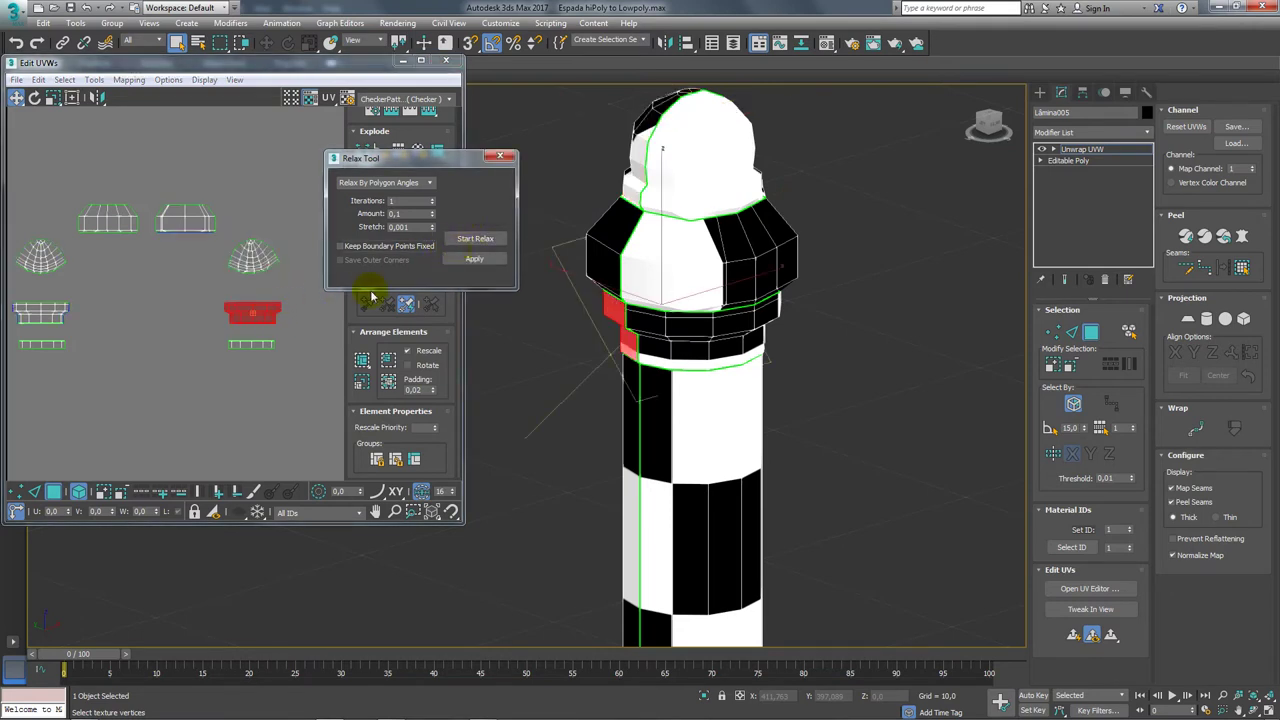
click(466, 240)
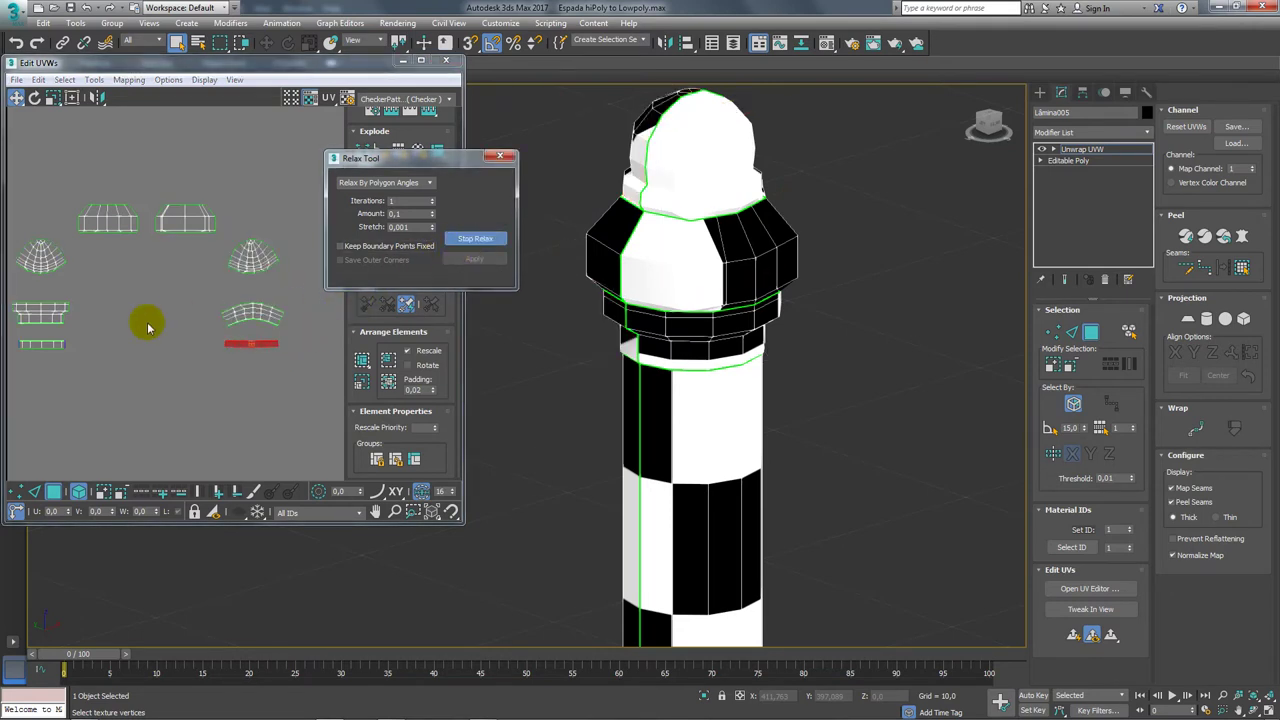
drag(95, 337, 21, 364)
click(52, 326)
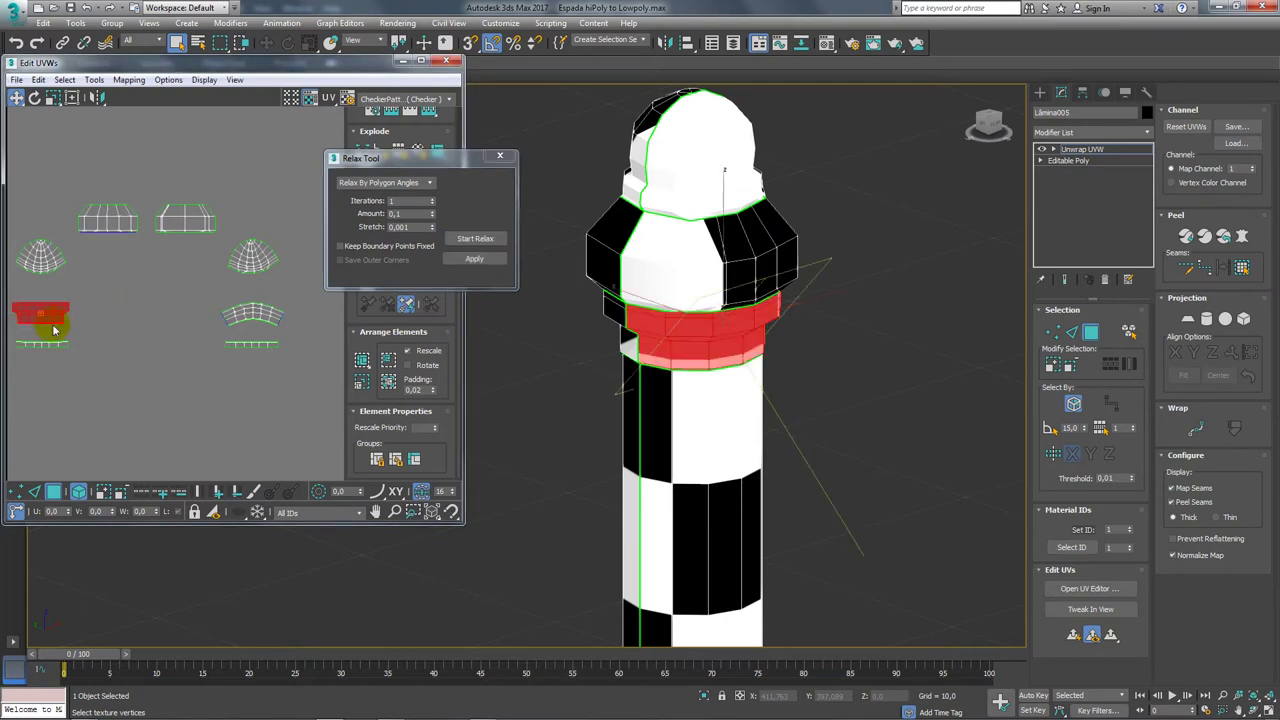
key(ctrl+z)
click(146, 255)
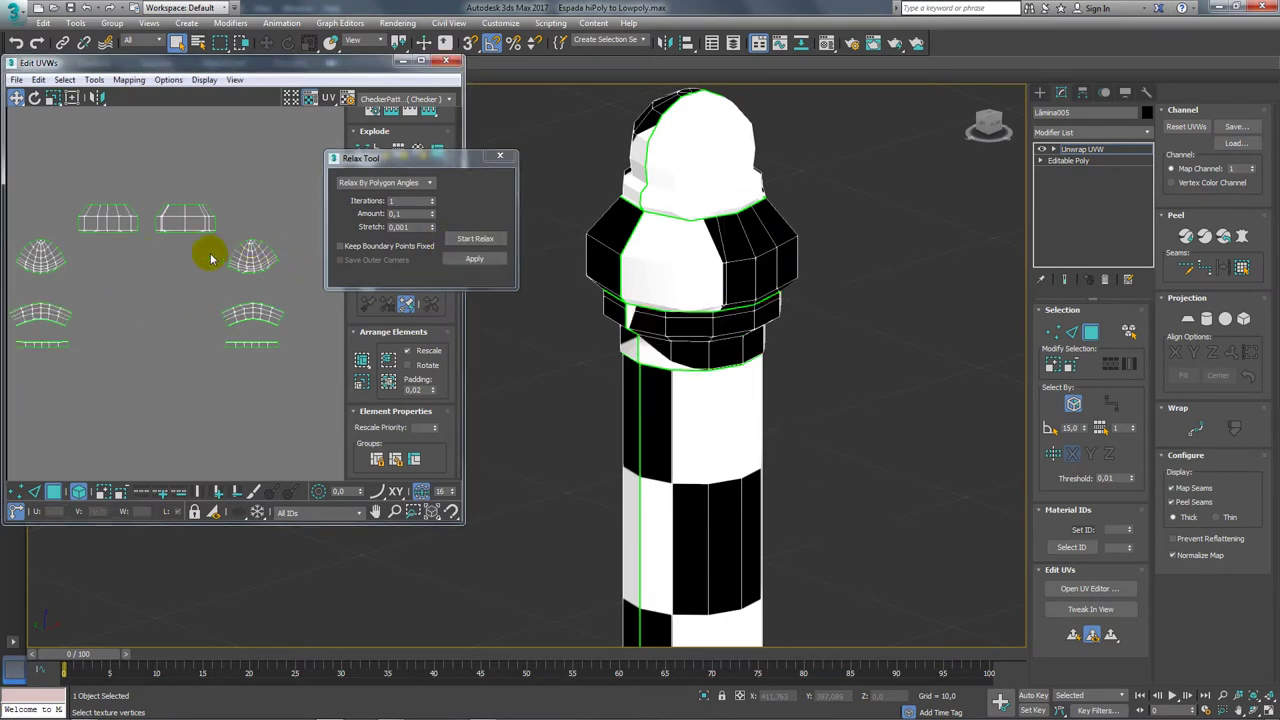
click(187, 218)
click(476, 238)
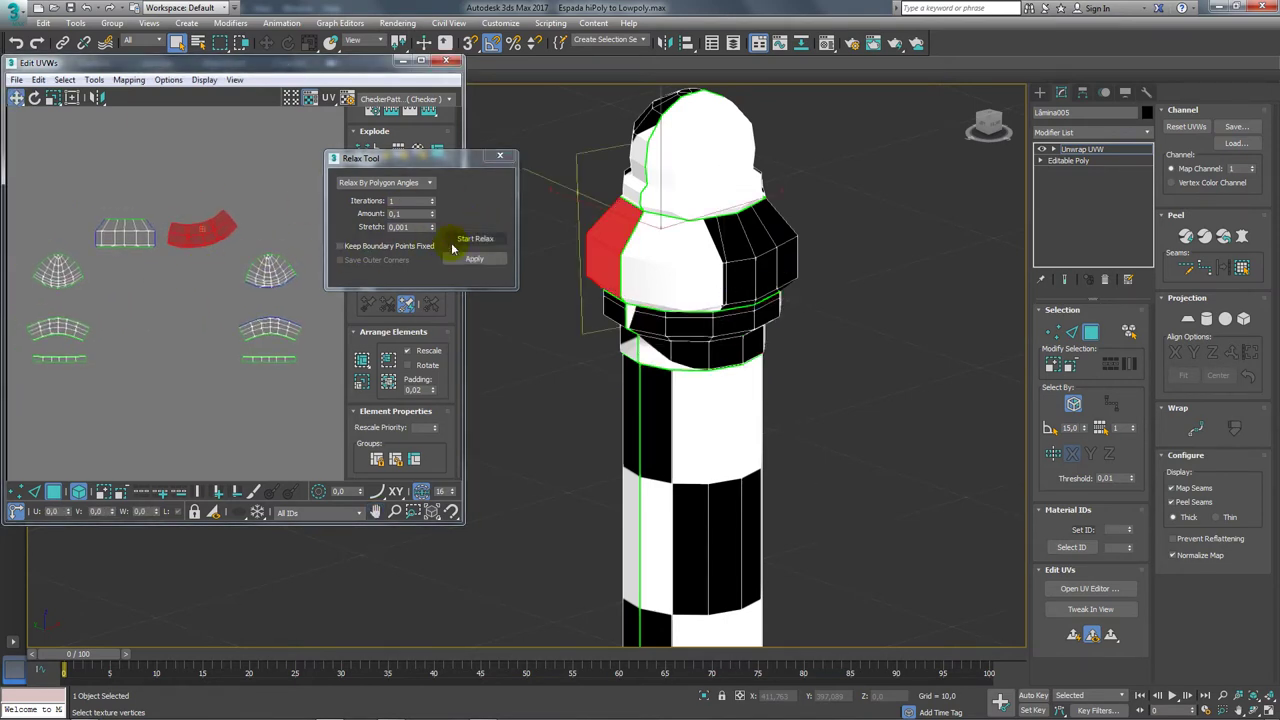
Relax the red band's UV shell until it lies evenly.
click(123, 252)
click(492, 239)
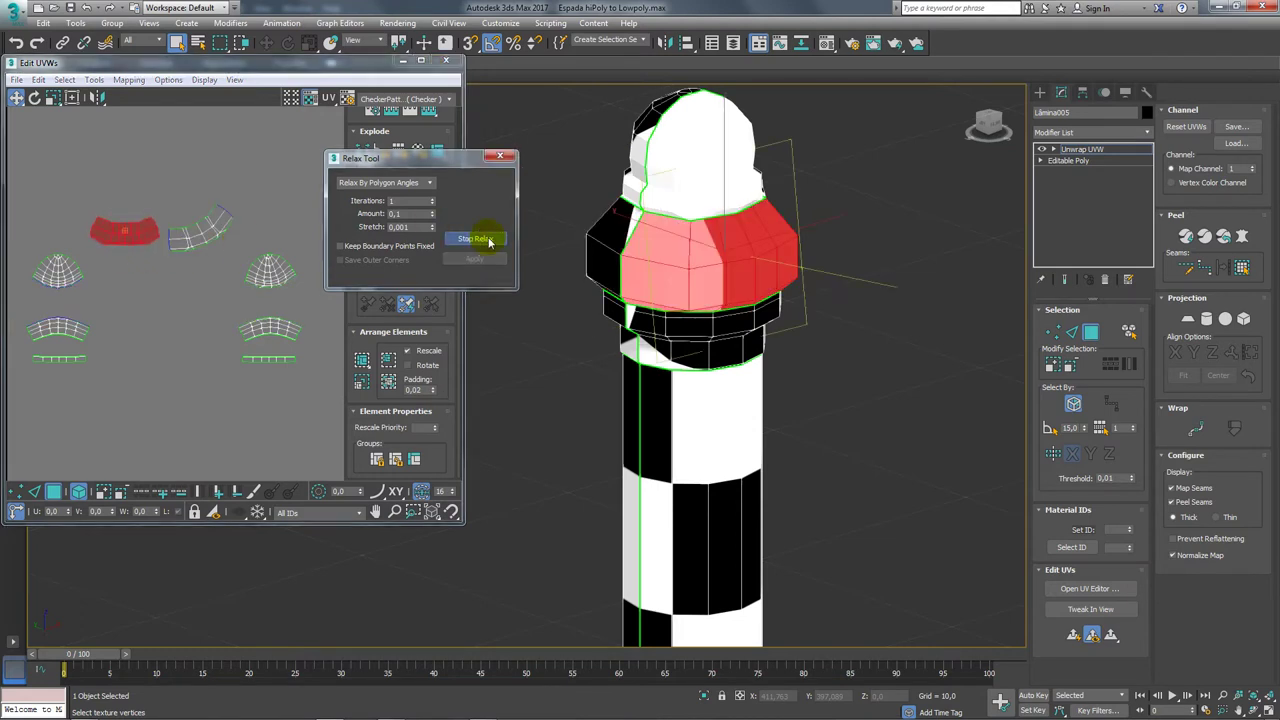
click(489, 240)
click(488, 240)
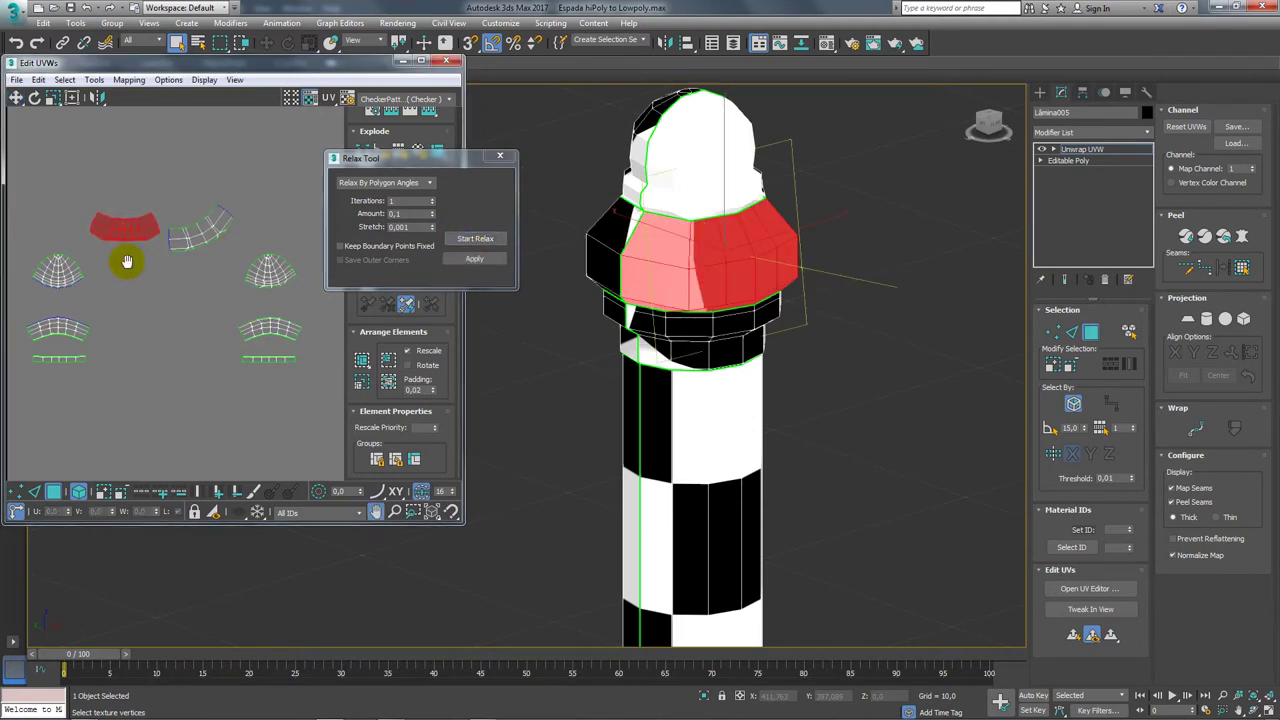
scroll(126, 258, down, 3)
Close the Relax settings and select the handle column's two UV strips.
scroll(150, 309, up, 3)
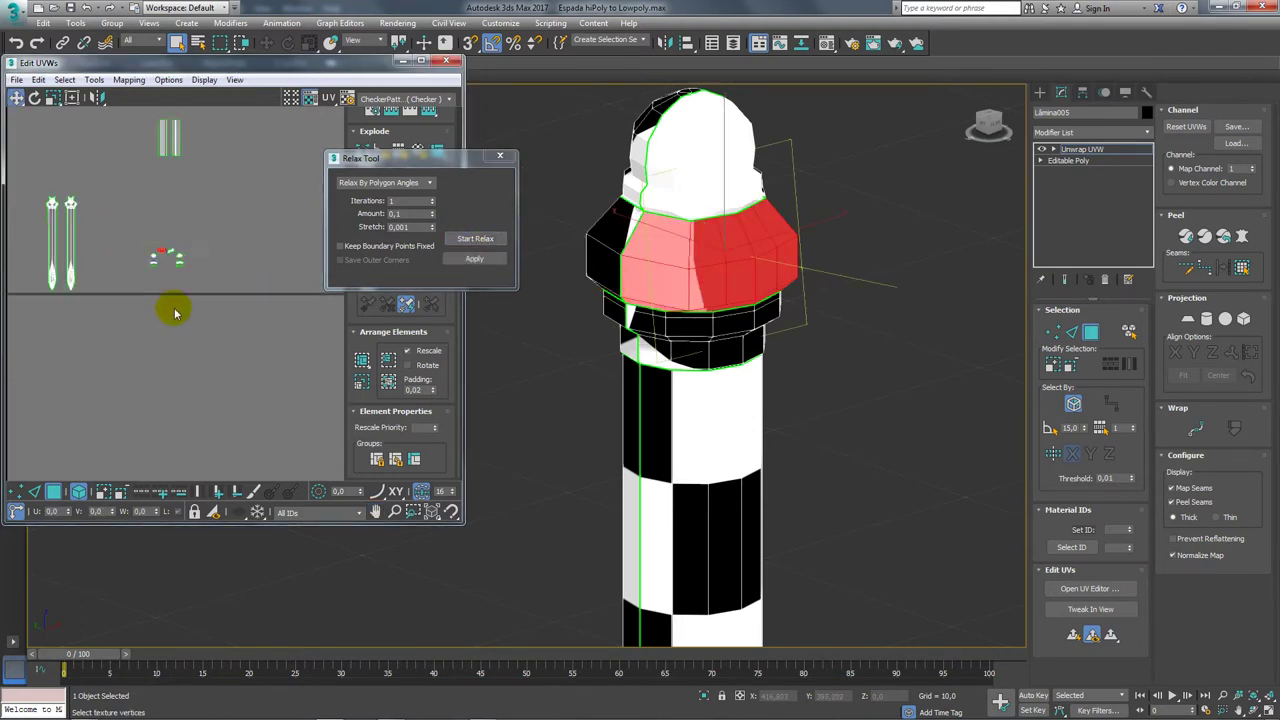
scroll(277, 363, up, 3)
mouse_move(277, 363)
middle_down()
mouse_move(260, 293)
mouse_move(245, 408)
middle_up()
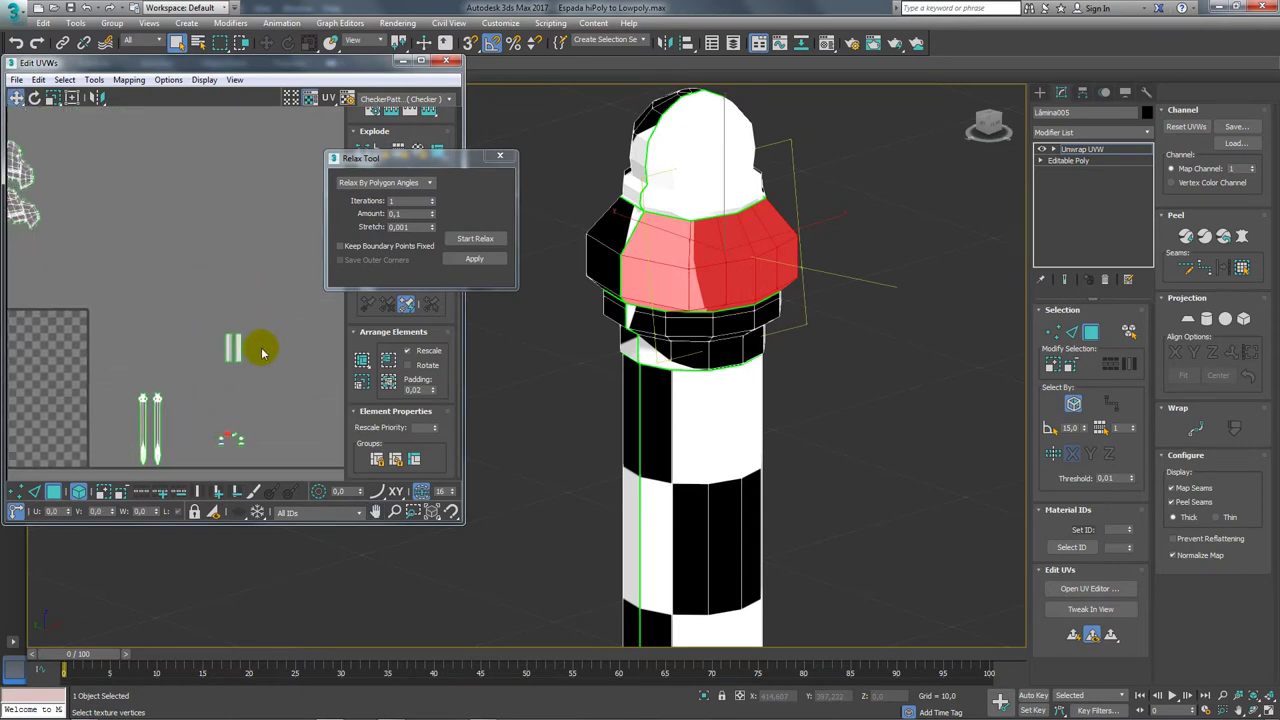
scroll(262, 352, up, 1)
click(500, 157)
scroll(294, 248, up, 2)
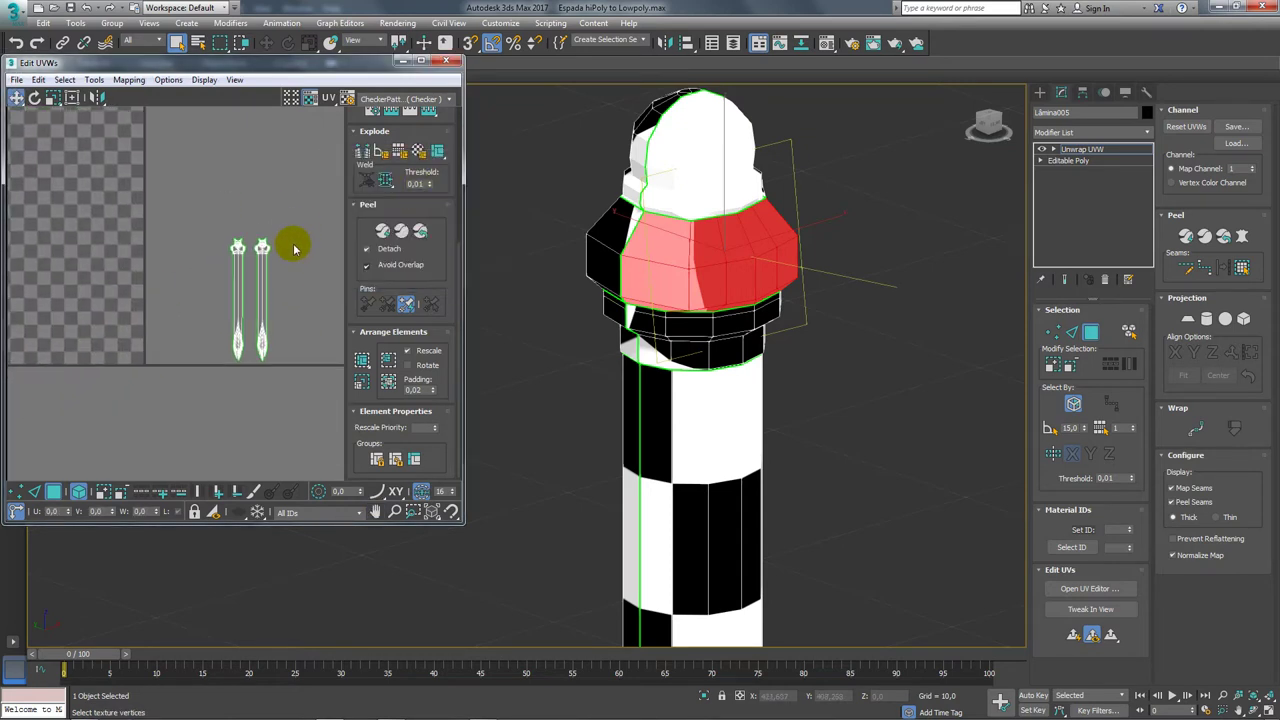
scroll(63, 314, down, 2)
scroll(172, 274, up, 1)
scroll(172, 274, up, 2)
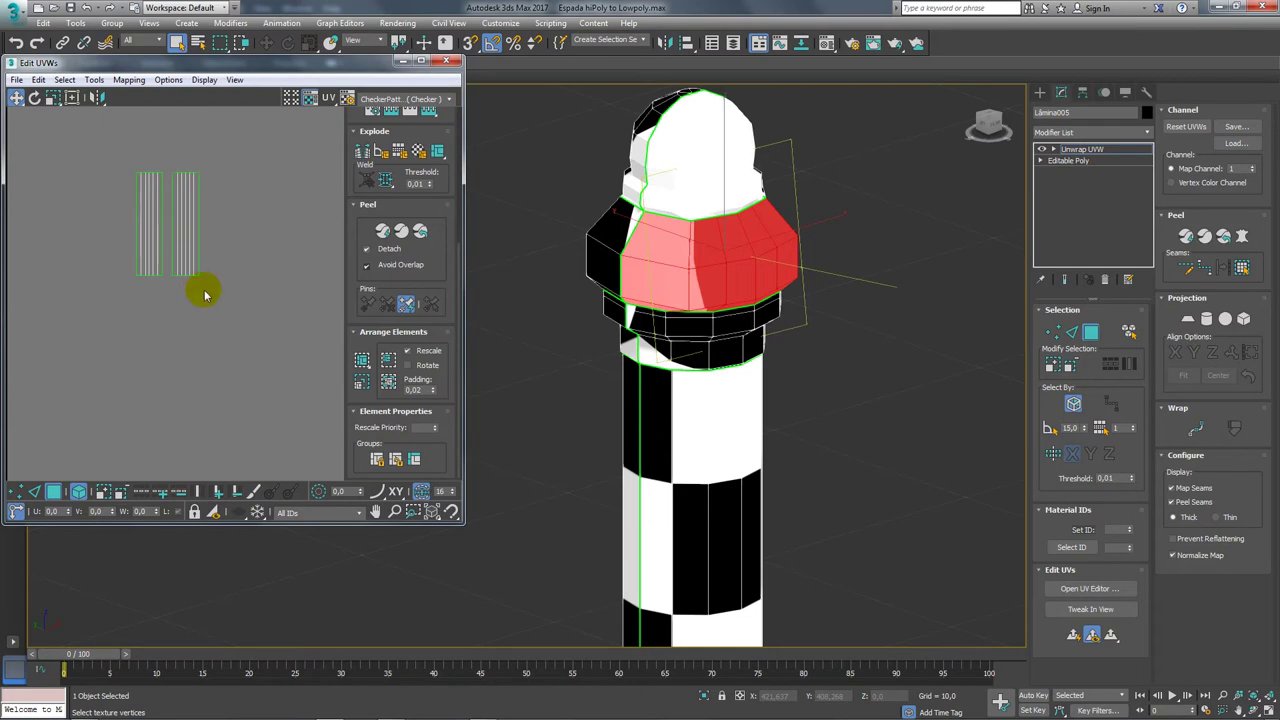
click(180, 277)
Move the right column strip away from the left strip.
scroll(177, 277, up, 1)
middle_drag(740, 421, 742, 394)
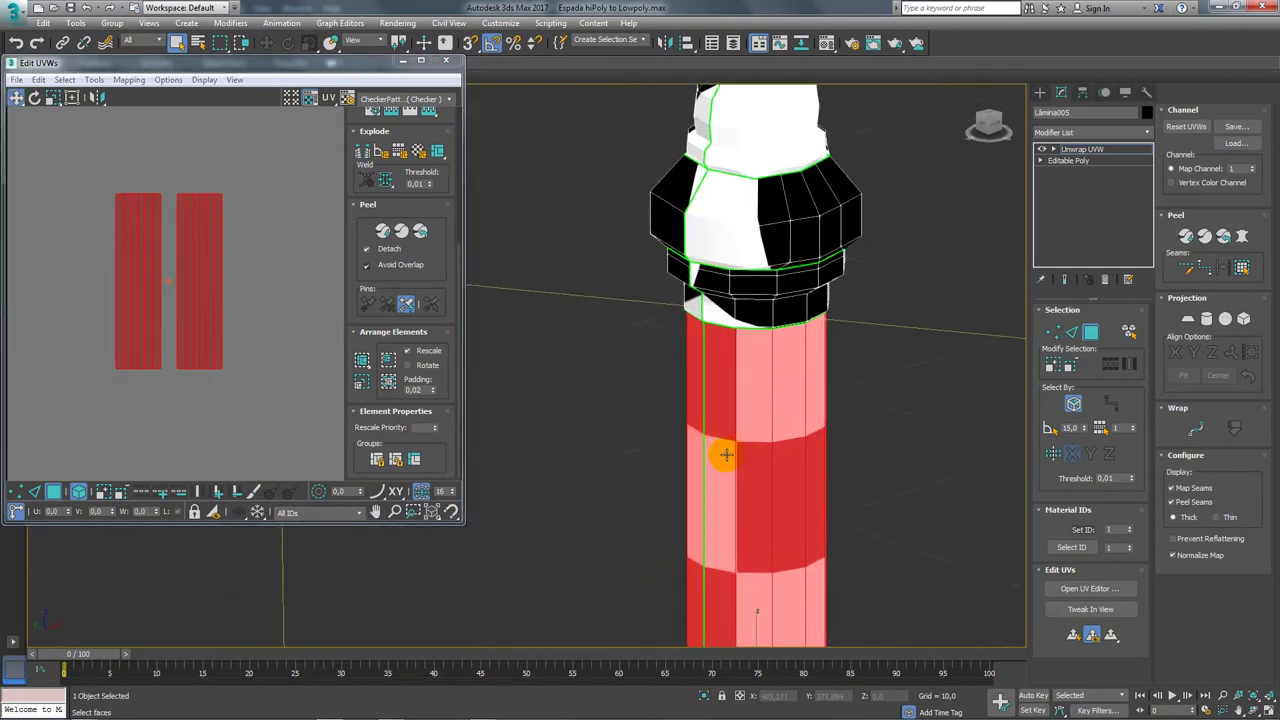
alt+middle_drag(726, 455, 760, 452)
mouse_move(194, 349)
mouse_down()
mouse_move(228, 325)
mouse_move(206, 294)
mouse_move(226, 323)
mouse_move(203, 297)
mouse_move(221, 310)
mouse_move(200, 309)
mouse_move(226, 277)
mouse_move(203, 317)
mouse_move(211, 328)
mouse_up()
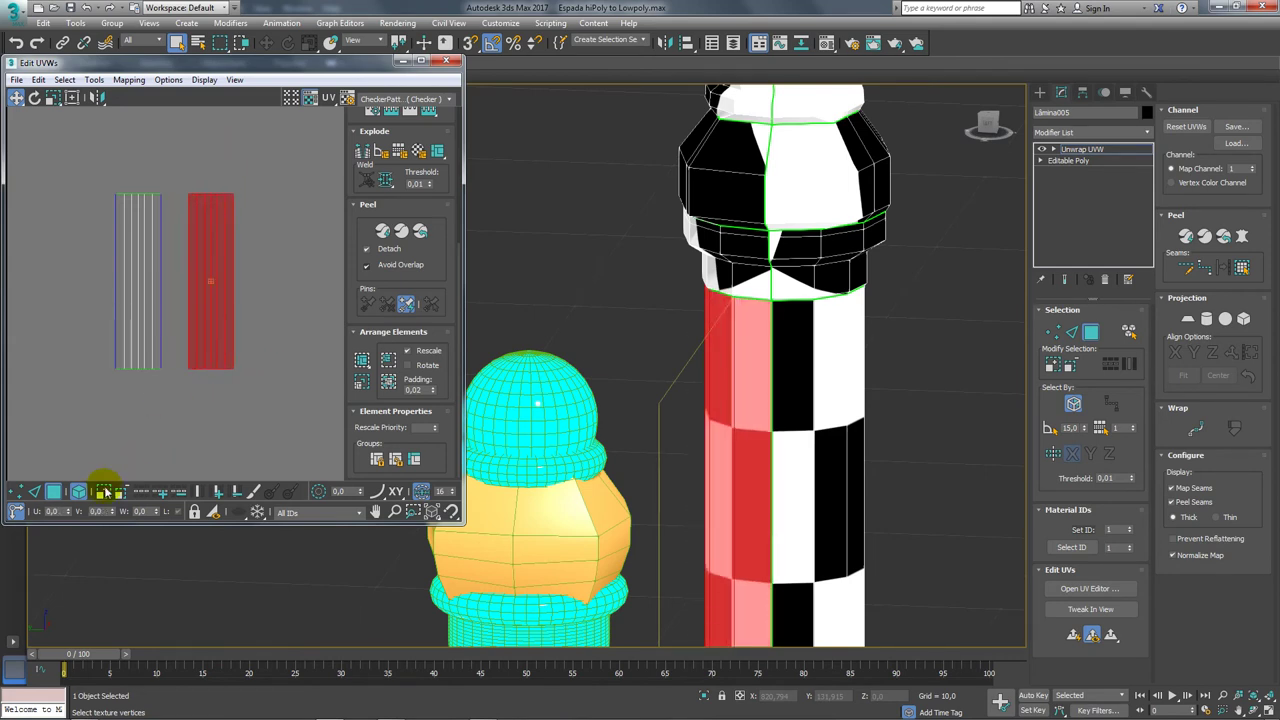
In vertex mode, pick the left strip's seam and Stitch Selected to join the column strips.
click(37, 492)
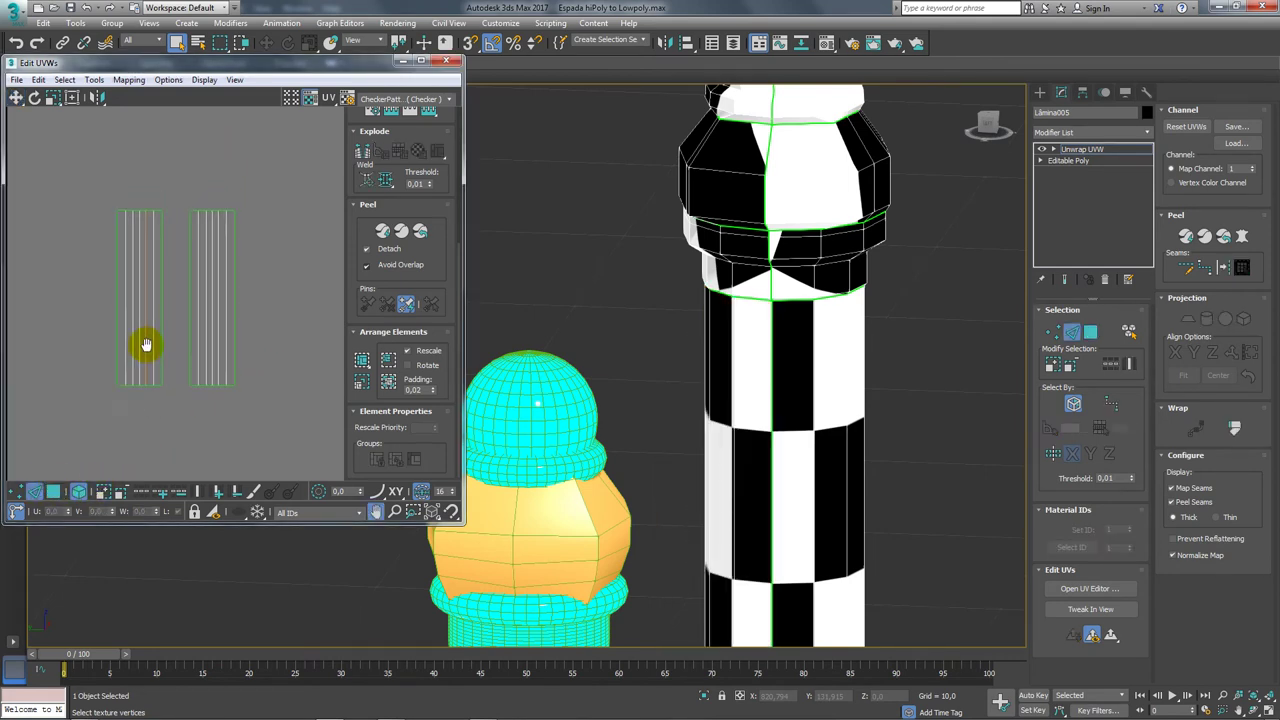
scroll(143, 343, up, 3)
click(175, 349)
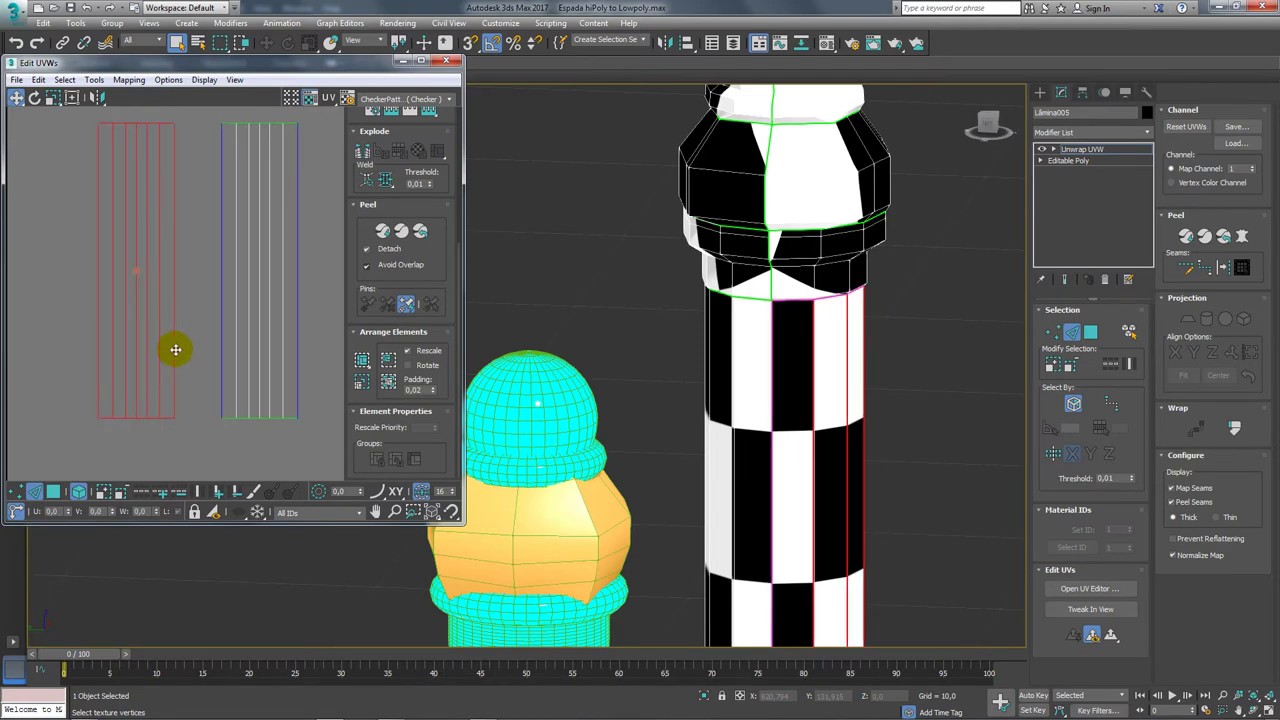
click(180, 443)
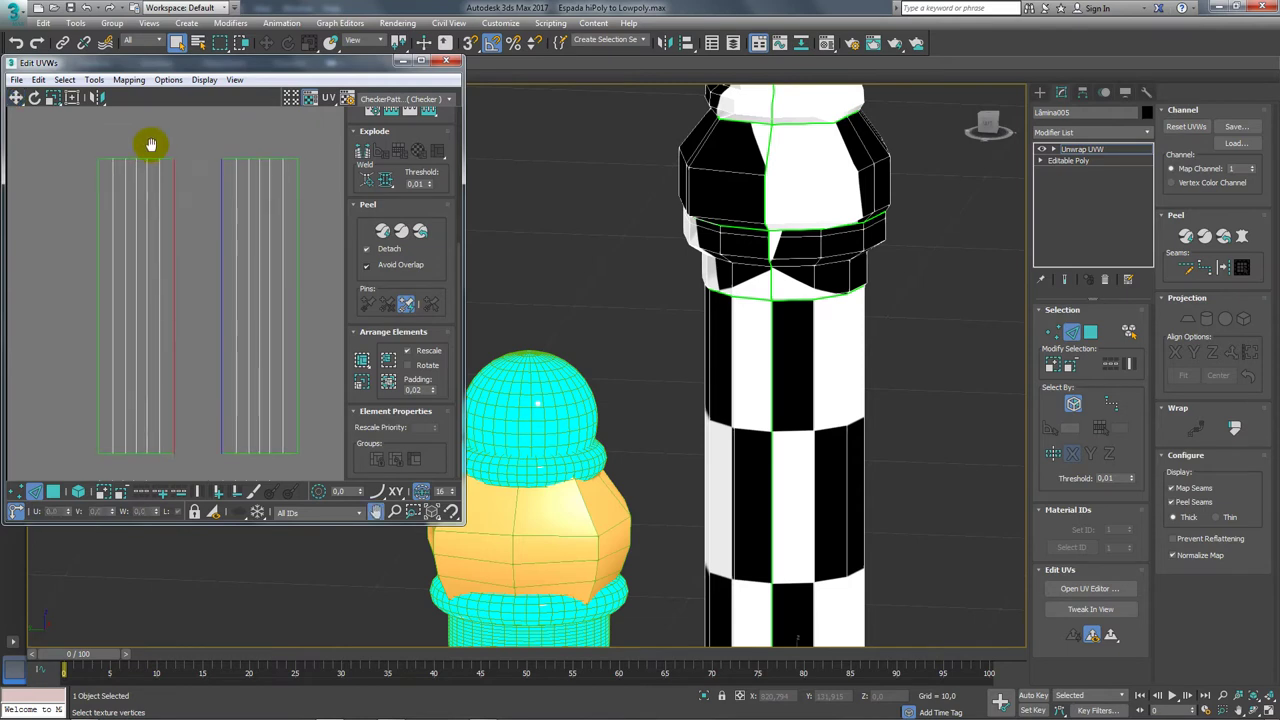
click(93, 80)
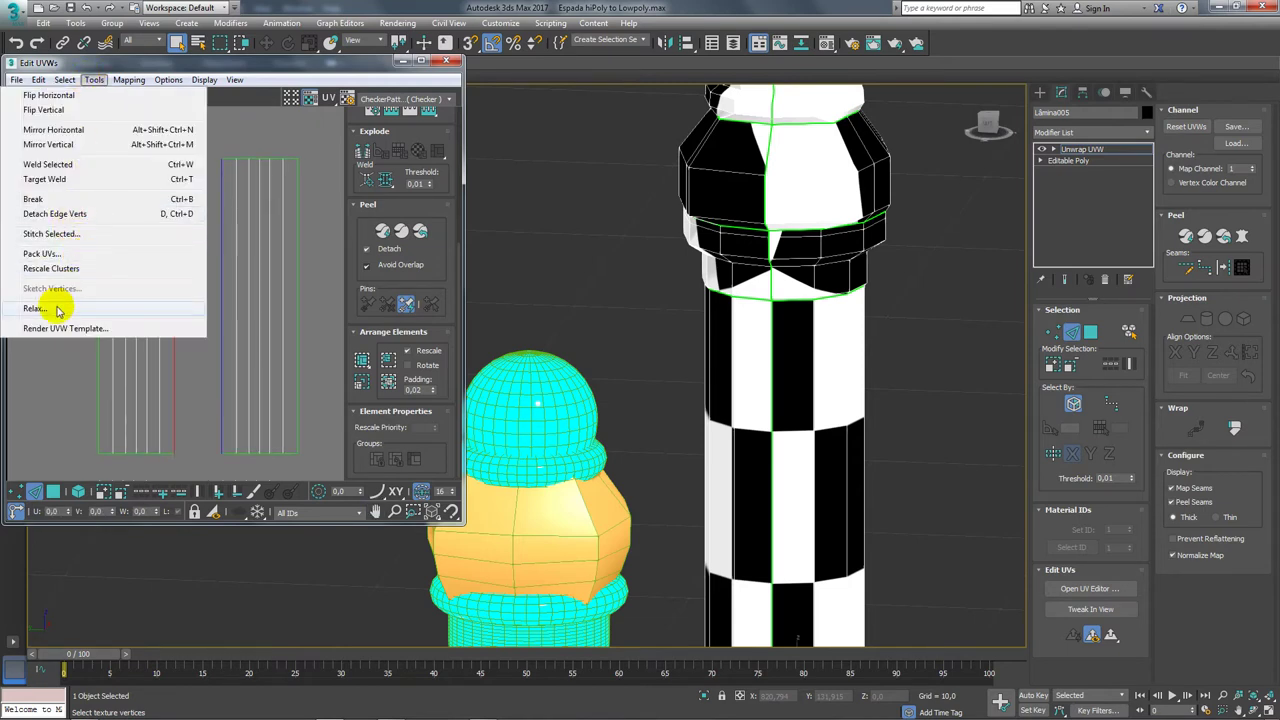
click(73, 234)
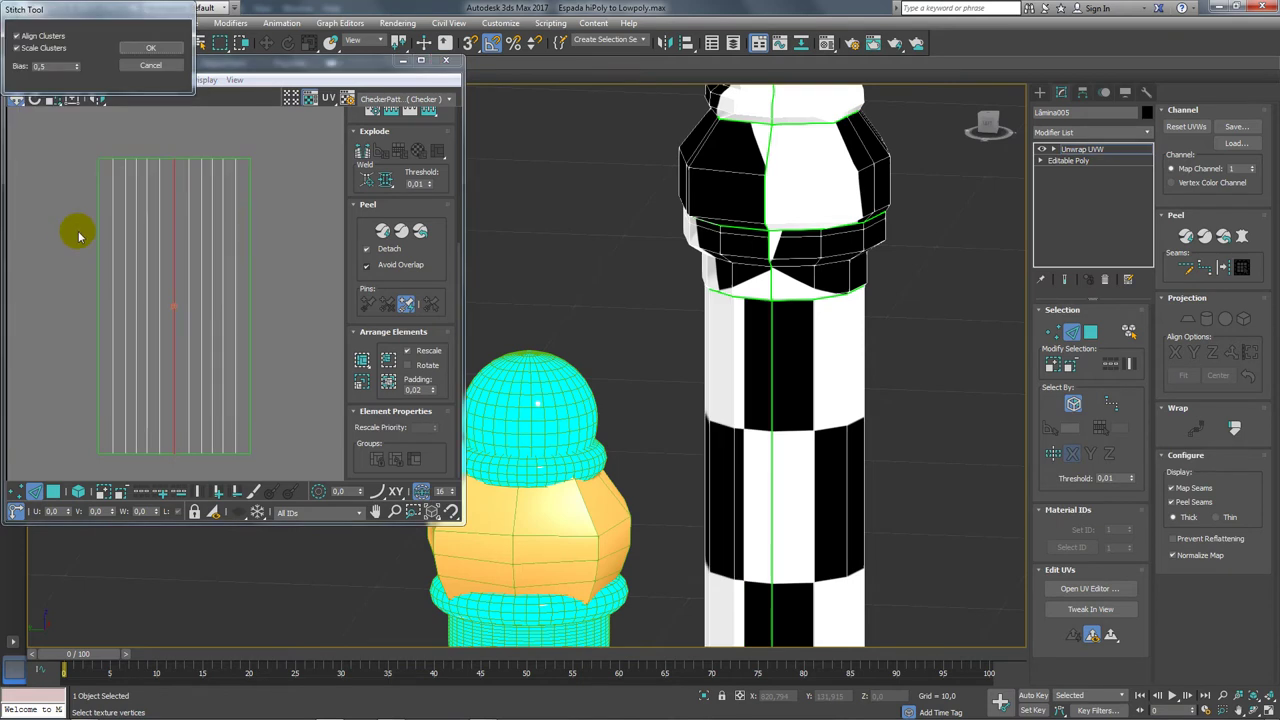
click(150, 48)
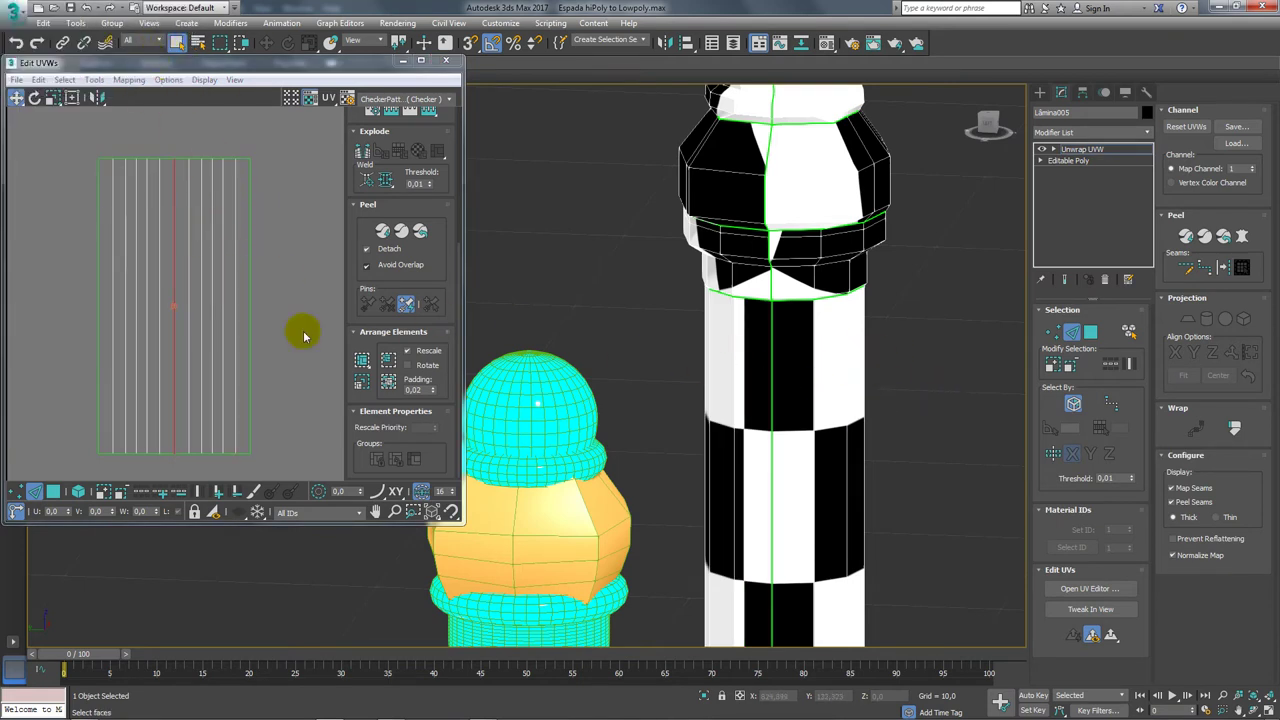
scroll(154, 314, down, 3)
scroll(160, 337, down, 3)
scroll(200, 400, down, 3)
Stitch the first pair of curved band pieces together with Stitch Selected.
middle_drag(200, 400, 183, 277)
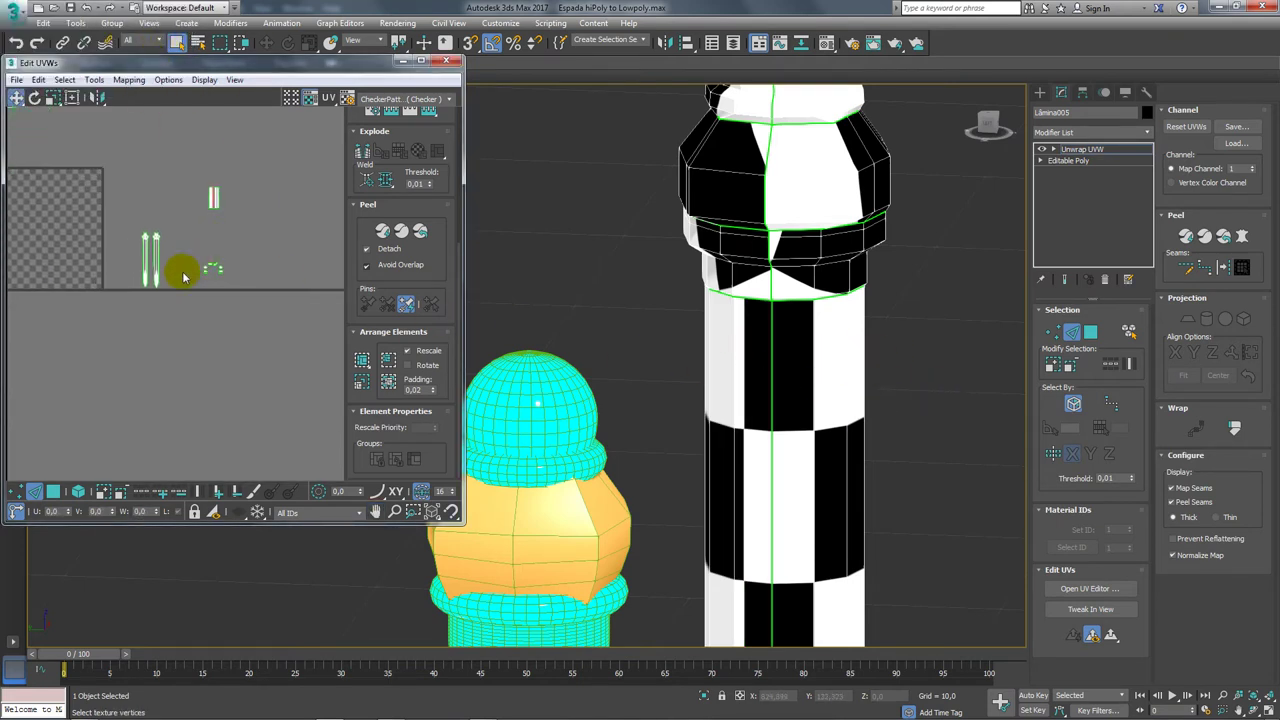
scroll(198, 252, up, 3)
scroll(206, 214, up, 2)
scroll(204, 220, up, 2)
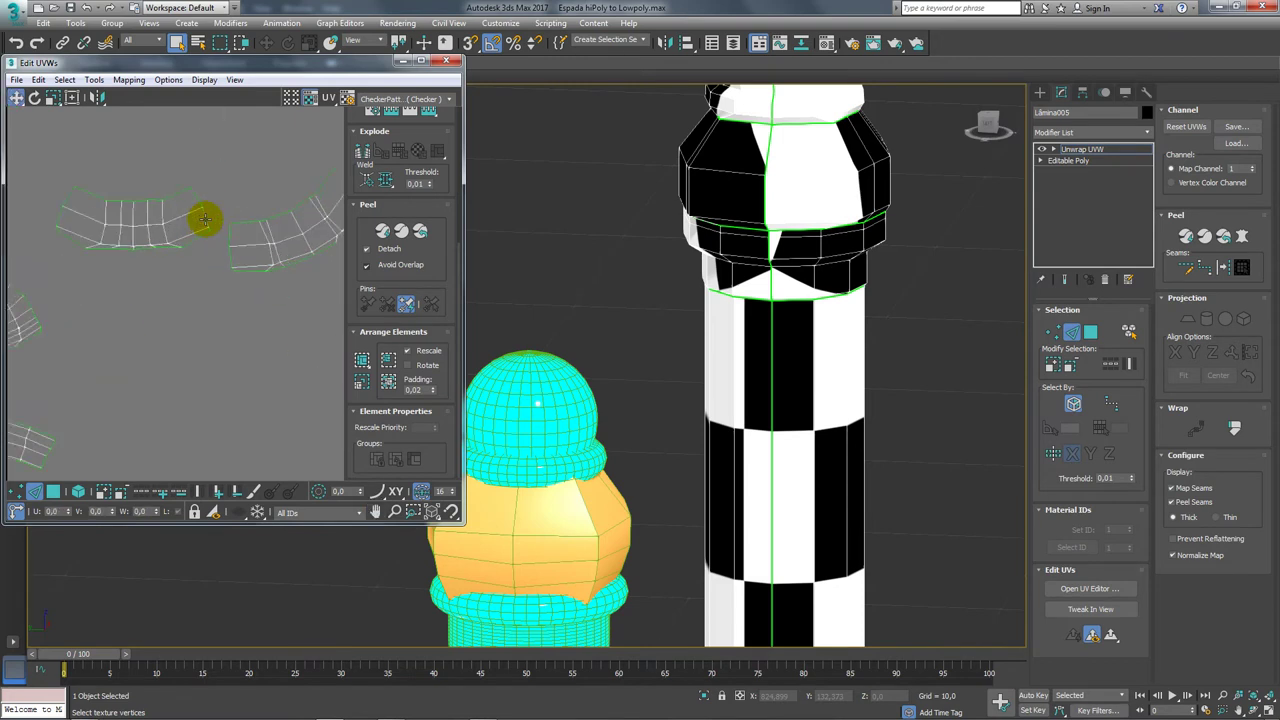
scroll(193, 245, up, 1)
scroll(193, 247, up, 1)
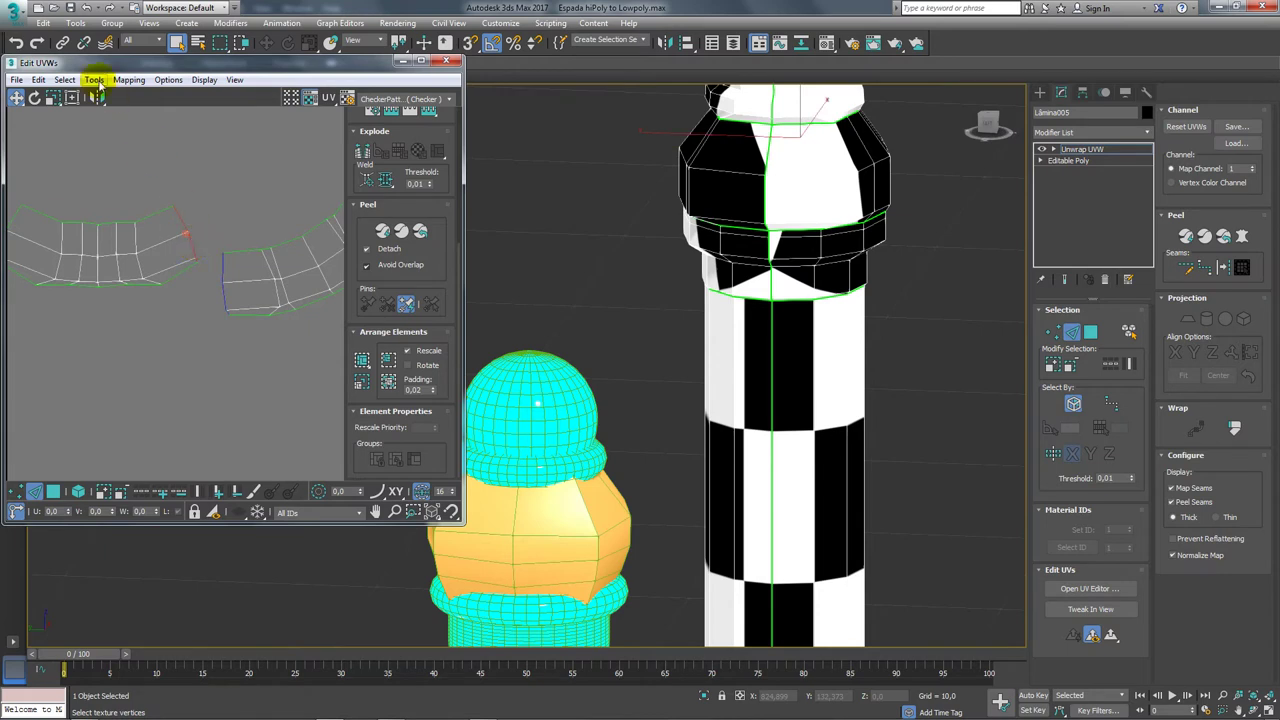
click(97, 85)
click(63, 216)
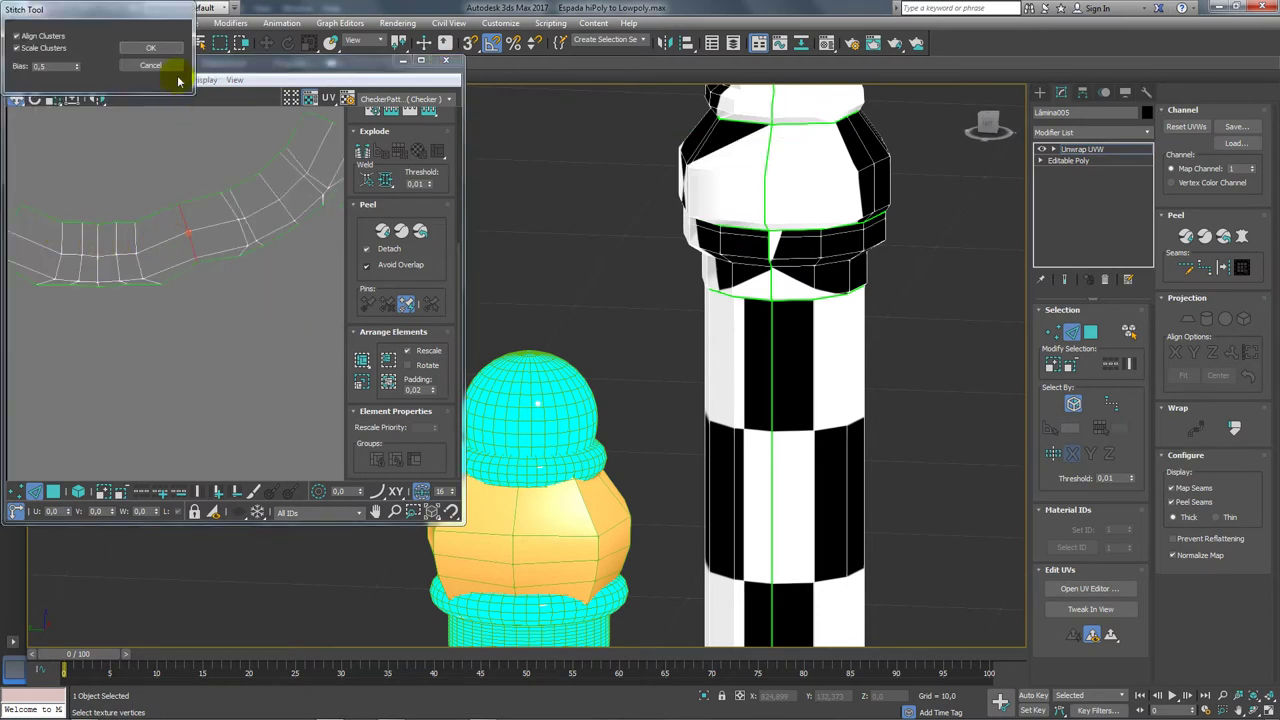
click(150, 48)
Stitch the next pair of mirrored band pieces into one arc.
scroll(106, 291, down, 3)
scroll(137, 286, down, 2)
scroll(157, 258, up, 2)
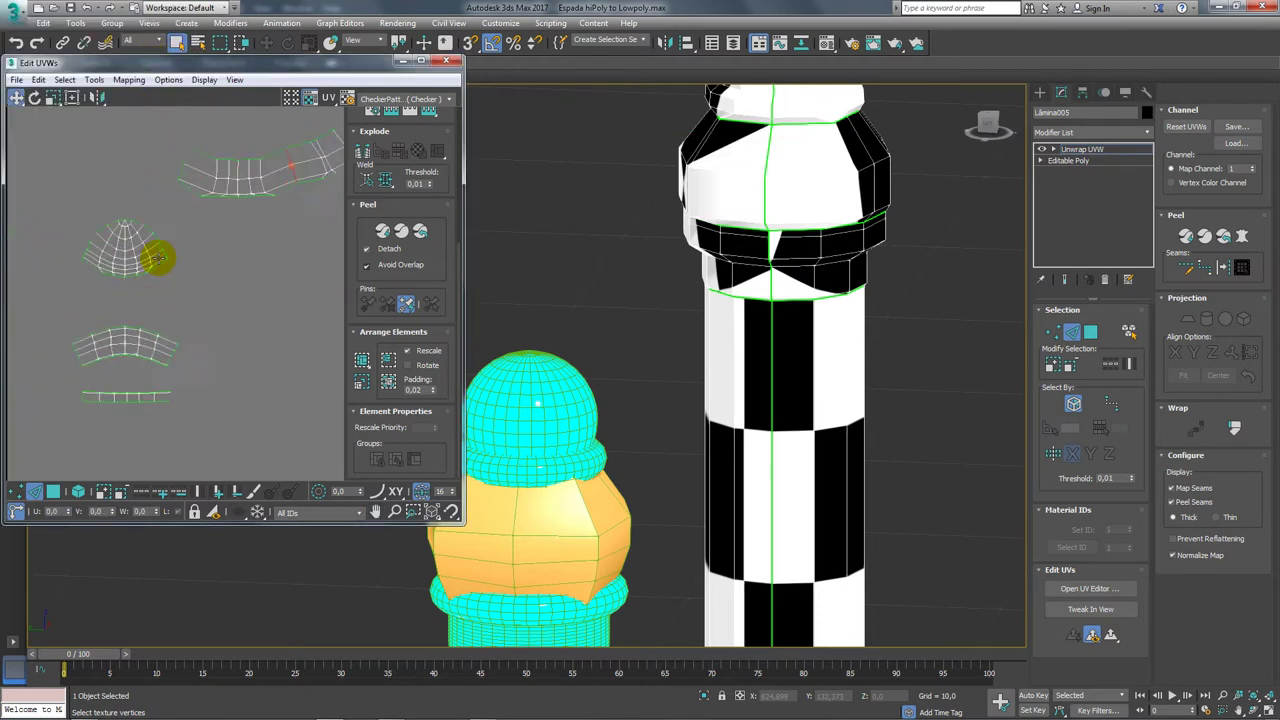
scroll(200, 334, up, 2)
scroll(180, 191, up, 2)
scroll(164, 174, up, 1)
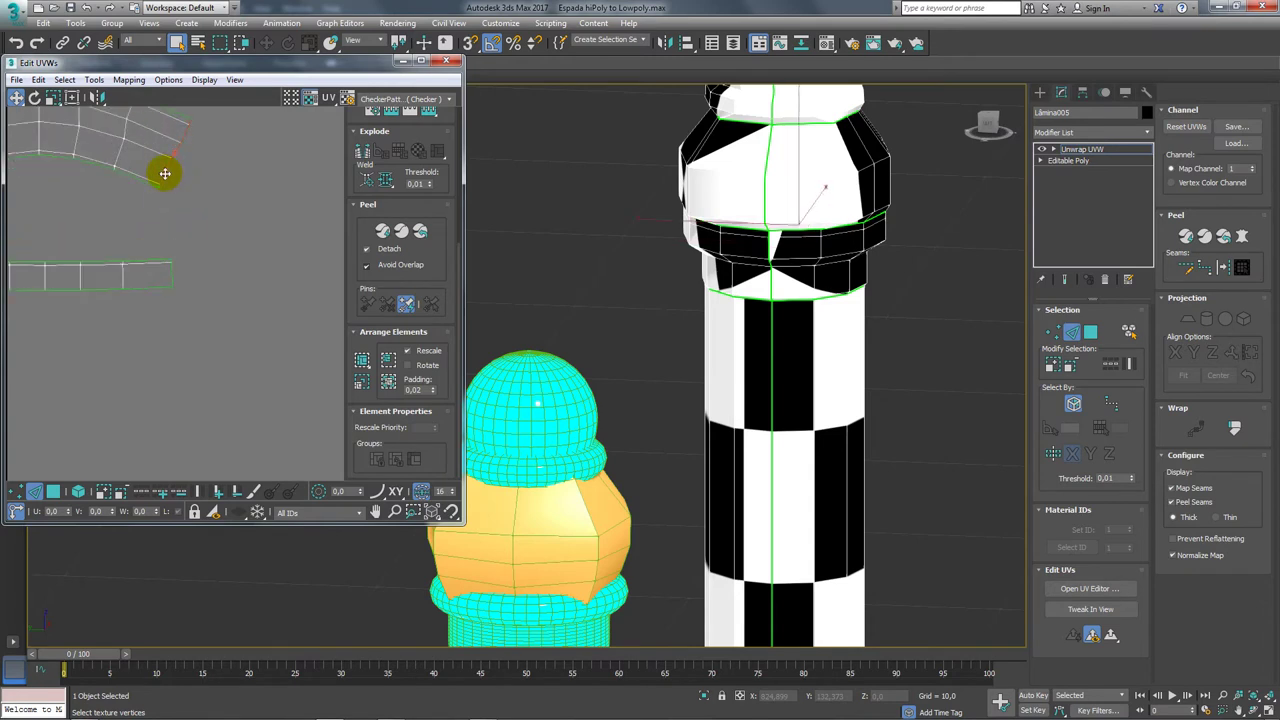
scroll(175, 230, down, 2)
scroll(183, 277, down, 1)
scroll(189, 249, down, 1)
scroll(218, 312, down, 2)
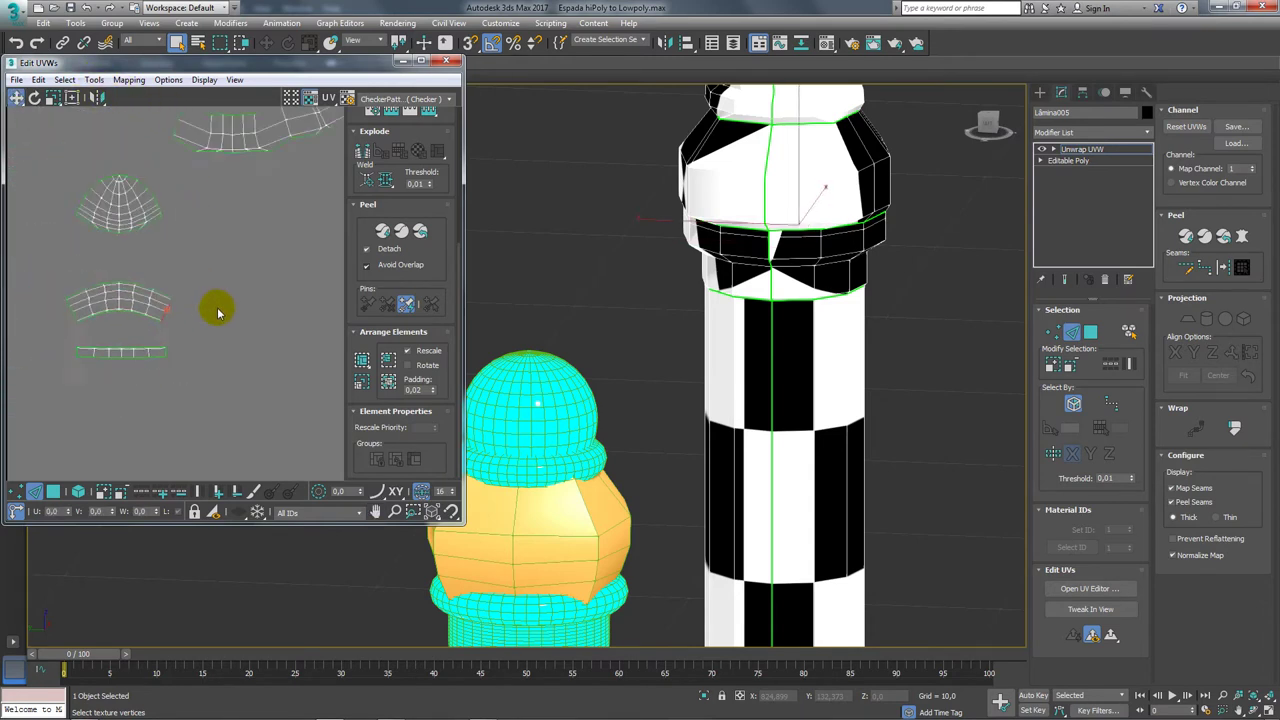
middle_drag(218, 313, 69, 291)
scroll(106, 294, down, 1)
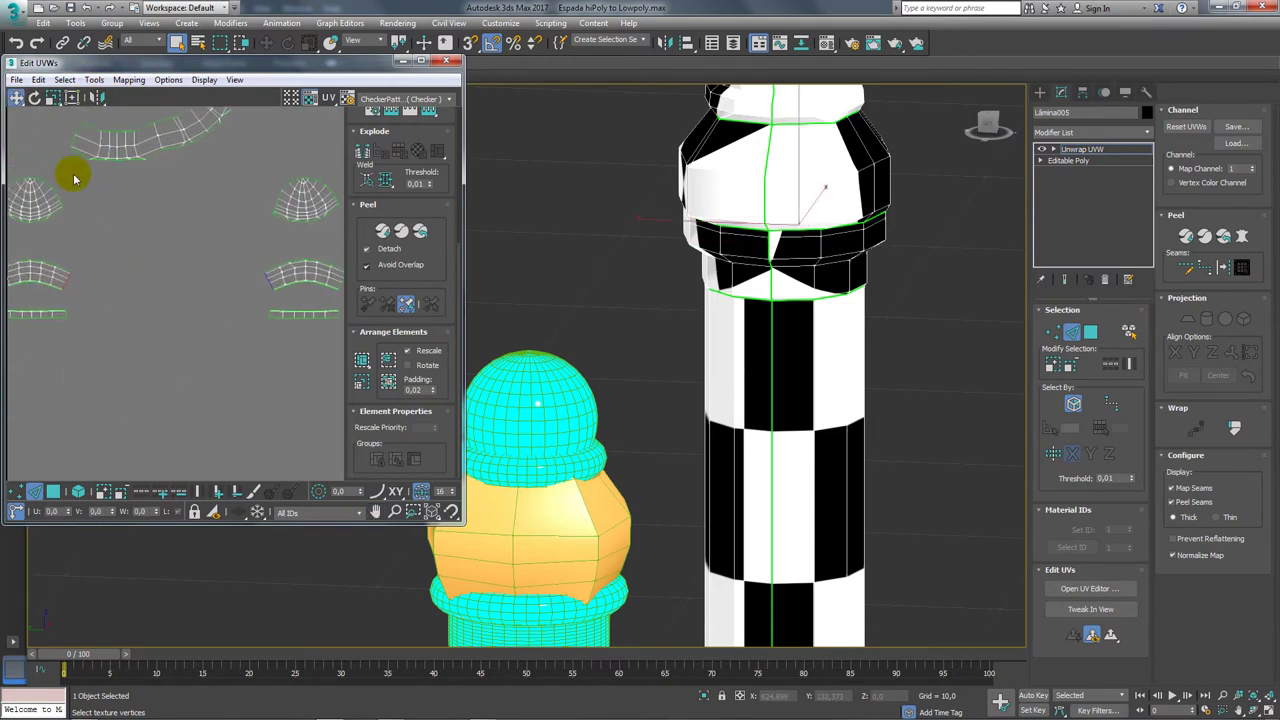
click(90, 80)
click(52, 233)
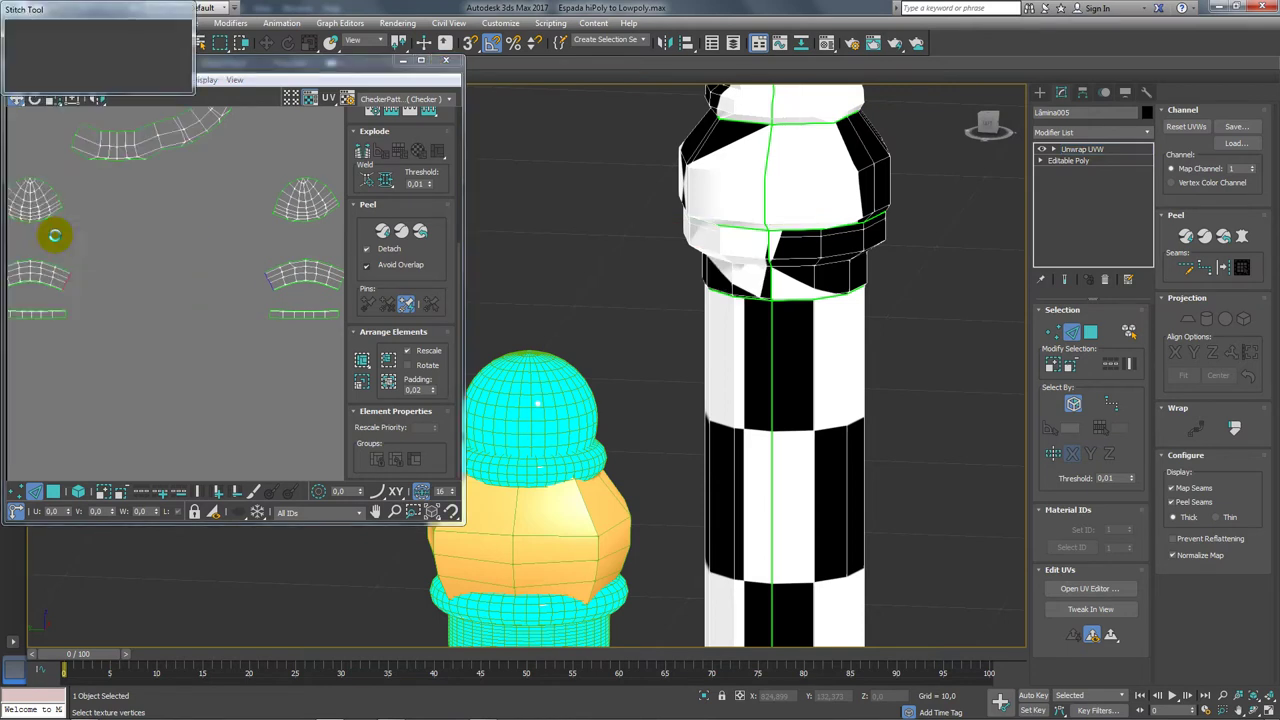
click(150, 48)
Stitch the last pair of curved band pieces together.
scroll(165, 287, up, 3)
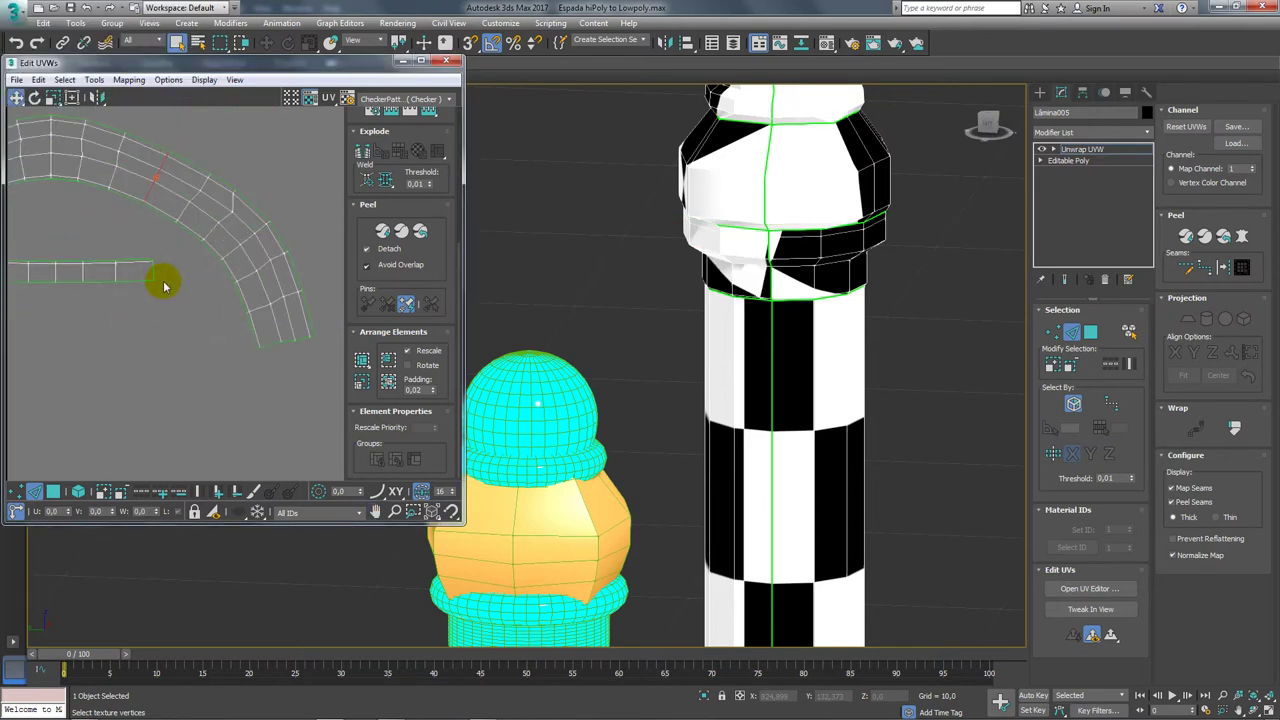
click(100, 86)
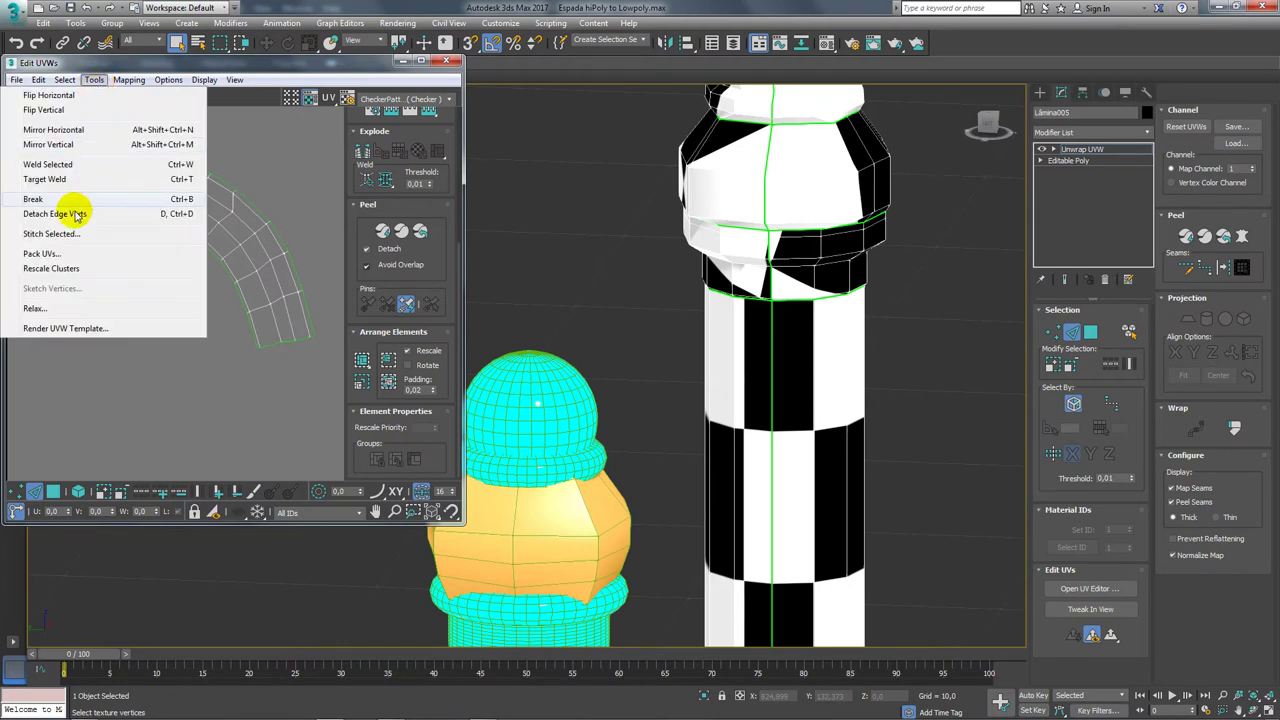
click(62, 230)
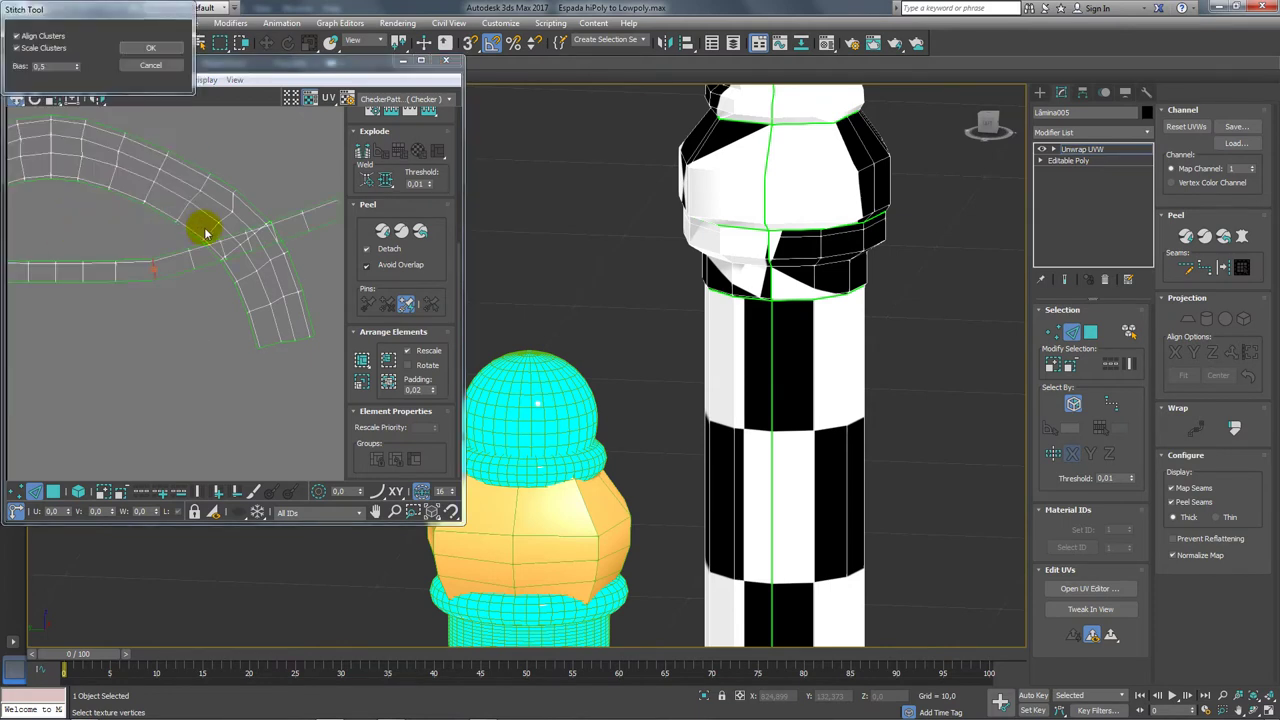
click(150, 48)
scroll(186, 249, down, 3)
scroll(257, 278, down, 2)
scroll(257, 278, up, 2)
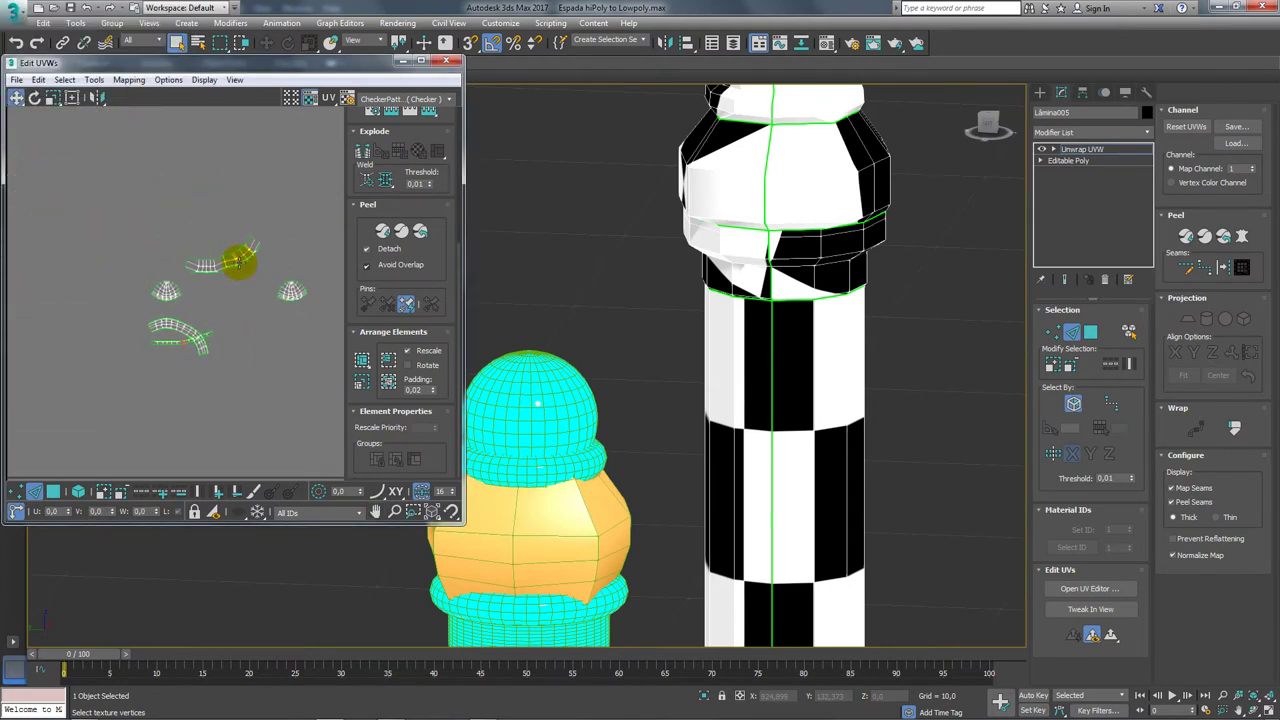
Switch to whole-shell selection and select the left dome UV shell.
middle_drag(256, 296, 213, 320)
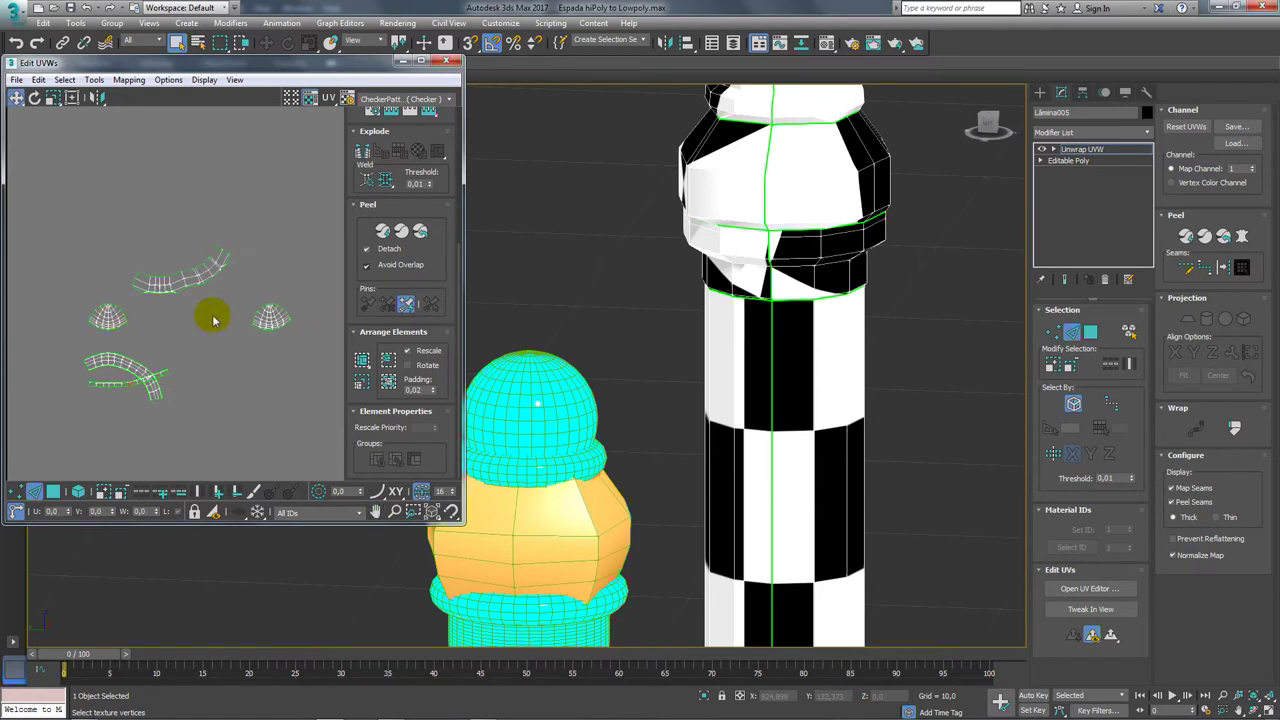
click(18, 98)
click(84, 488)
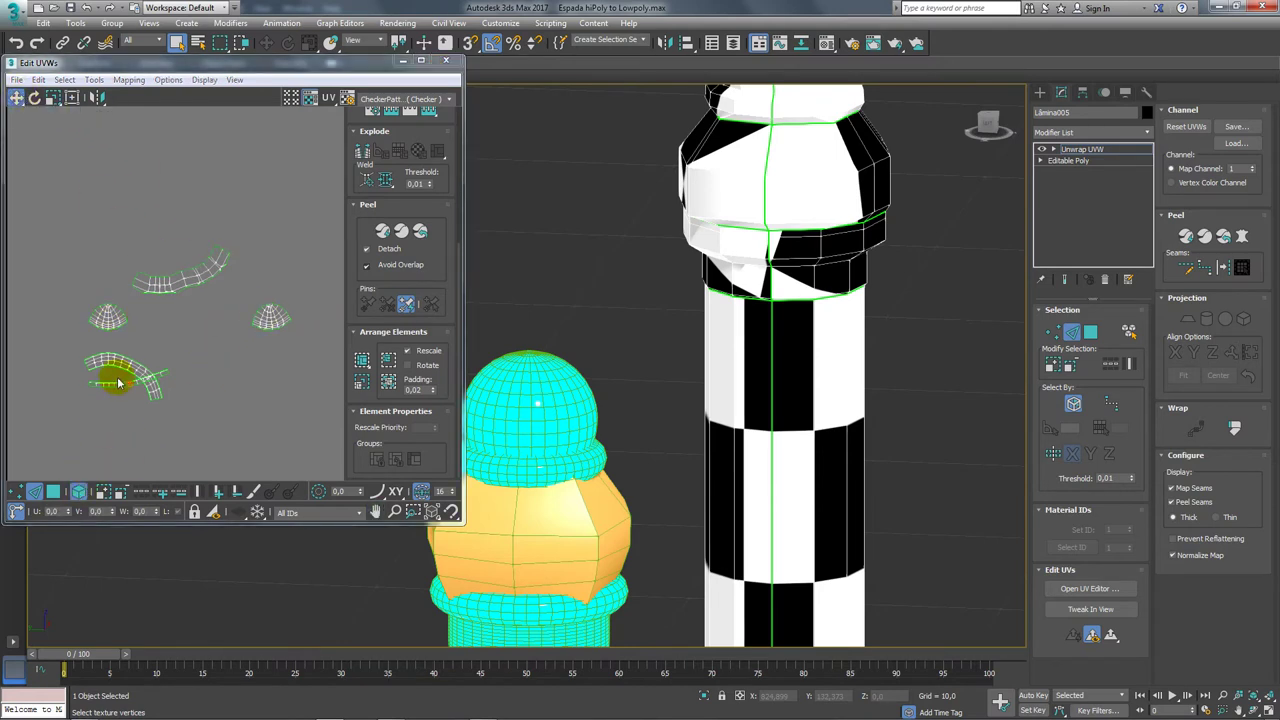
click(108, 316)
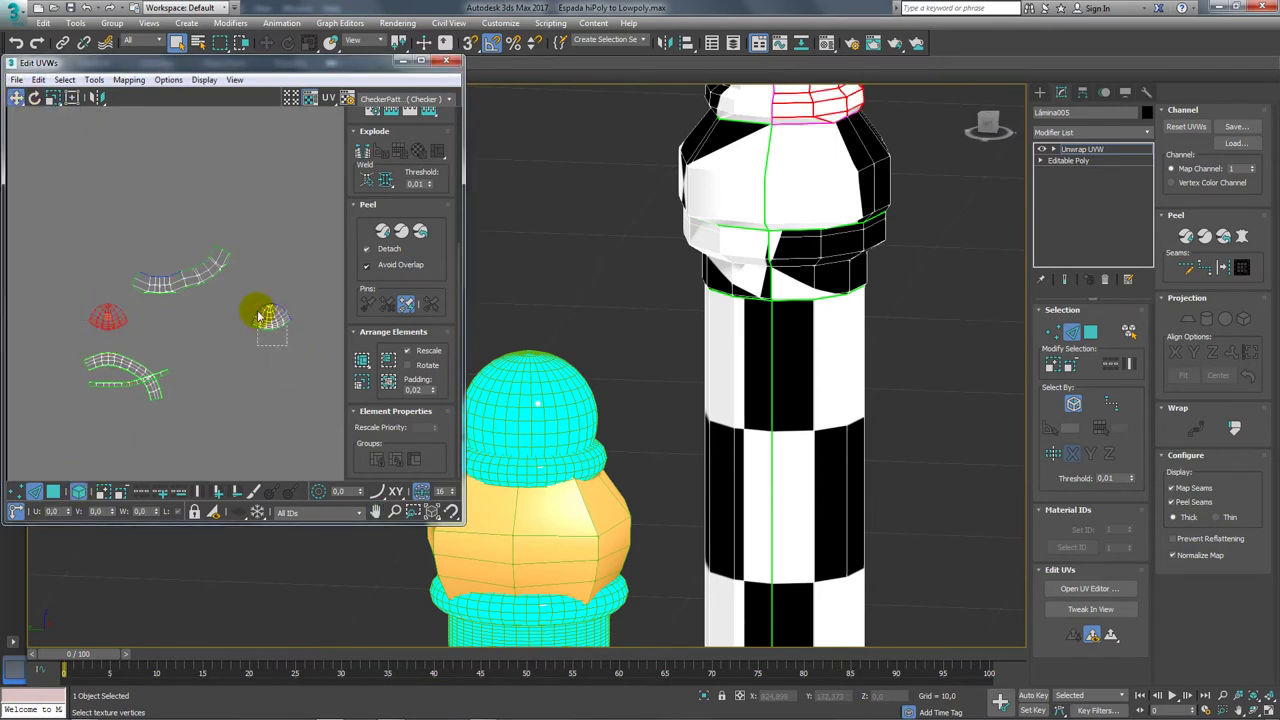
Add the right dome UV shell to the selection alongside the left one.
ctrl+click(270, 318)
middle_drag(687, 276, 687, 326)
scroll(687, 326, down, 5)
scroll(676, 262, up, 5)
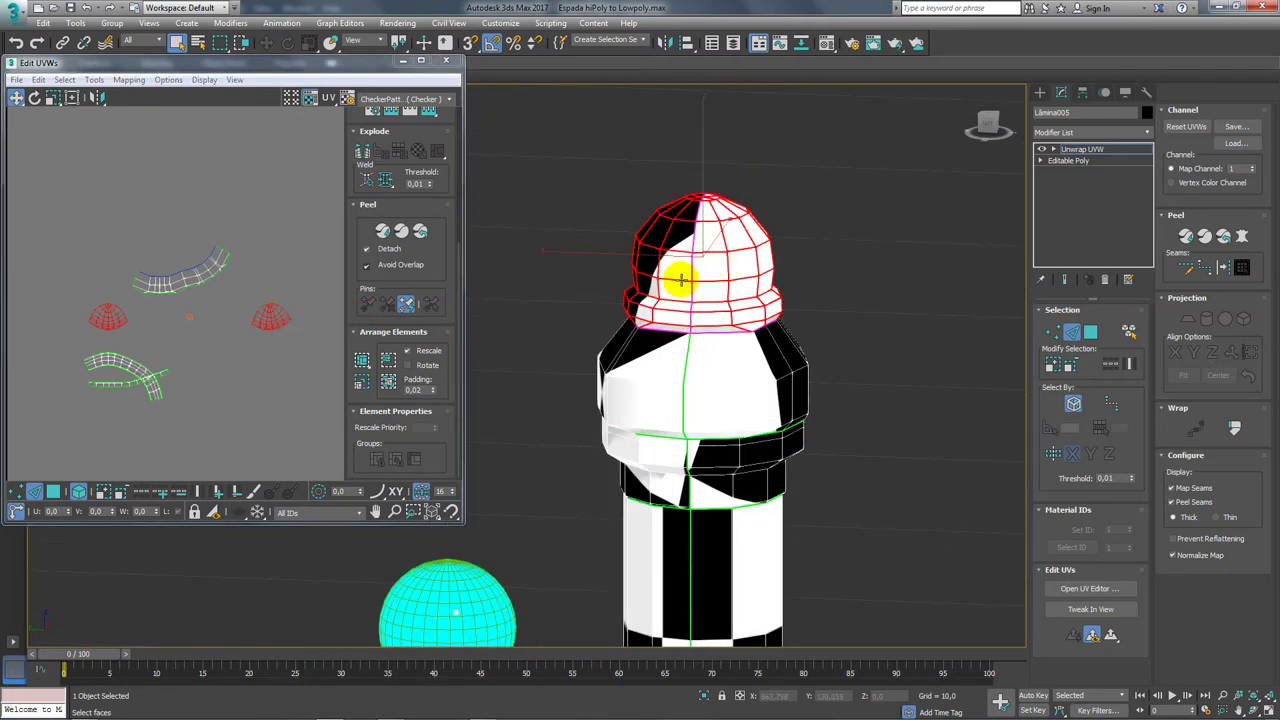
scroll(680, 280, up, 3)
scroll(651, 306, up, 4)
mouse_move(697, 289)
middle_down()
mouse_move(651, 286)
mouse_move(680, 320)
mouse_move(629, 306)
middle_up()
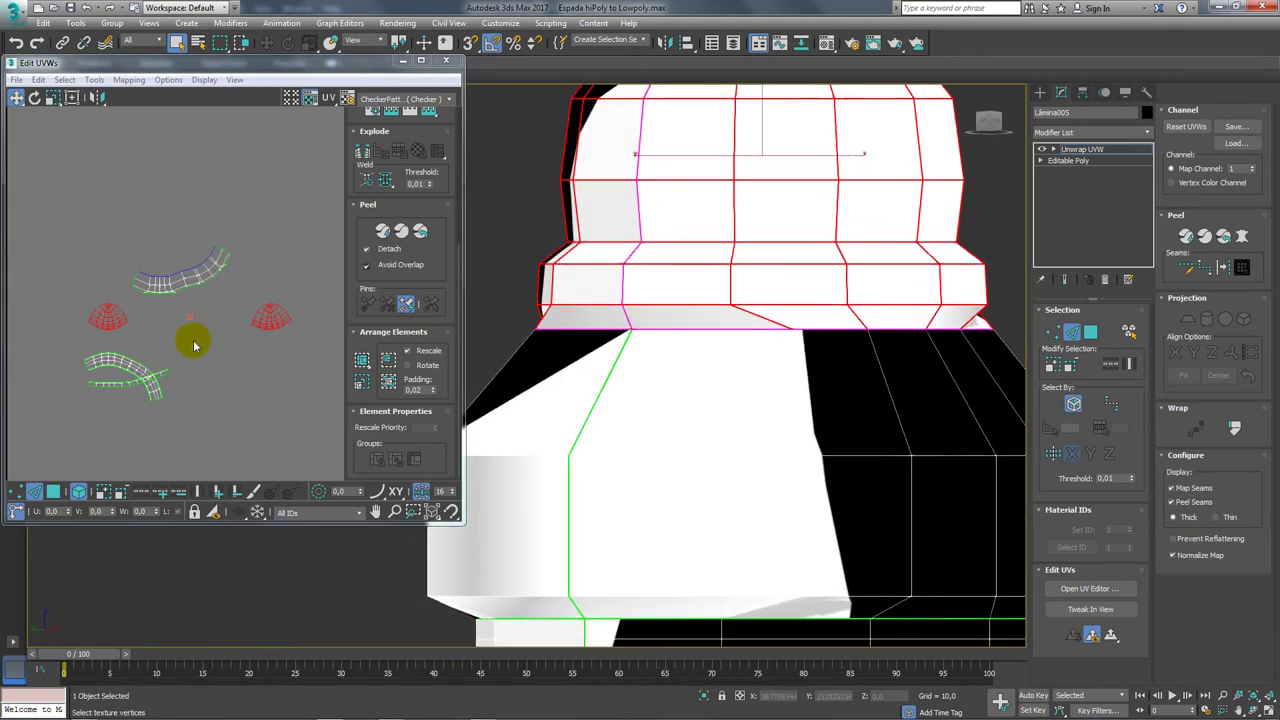
scroll(197, 350, down, 3)
scroll(214, 357, down, 3)
scroll(214, 357, down, 2)
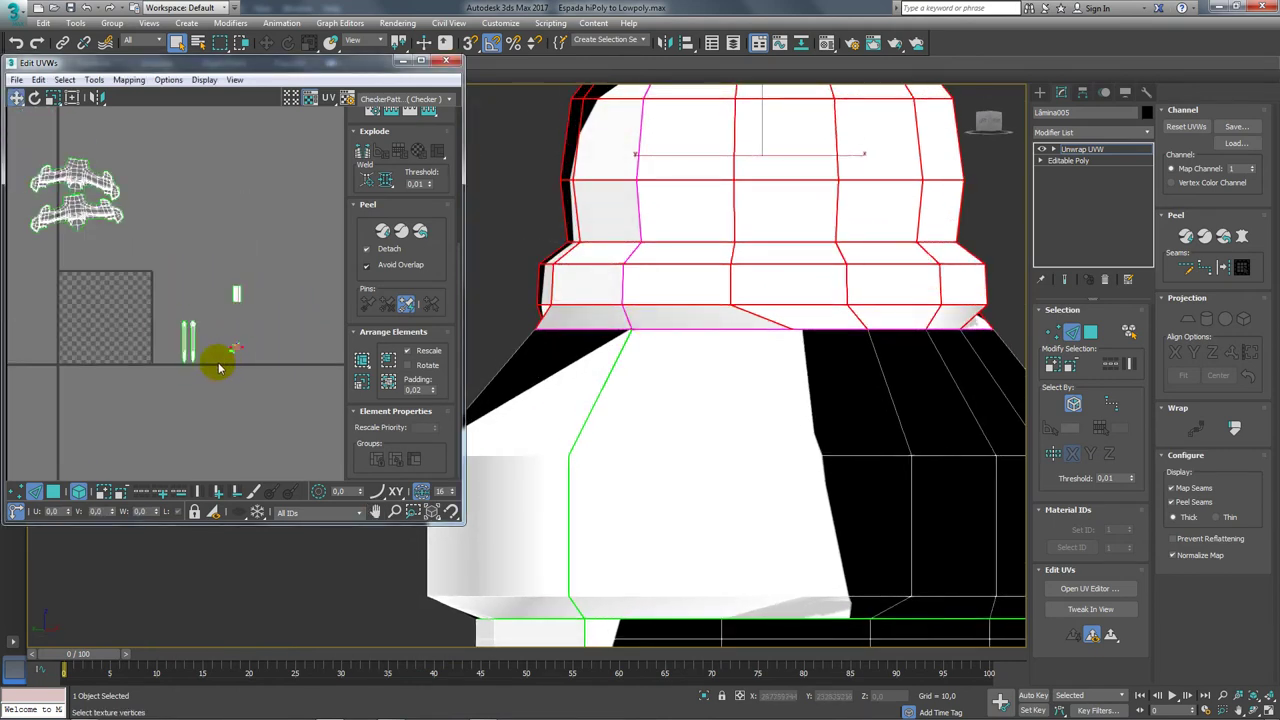
middle_drag(214, 357, 280, 345)
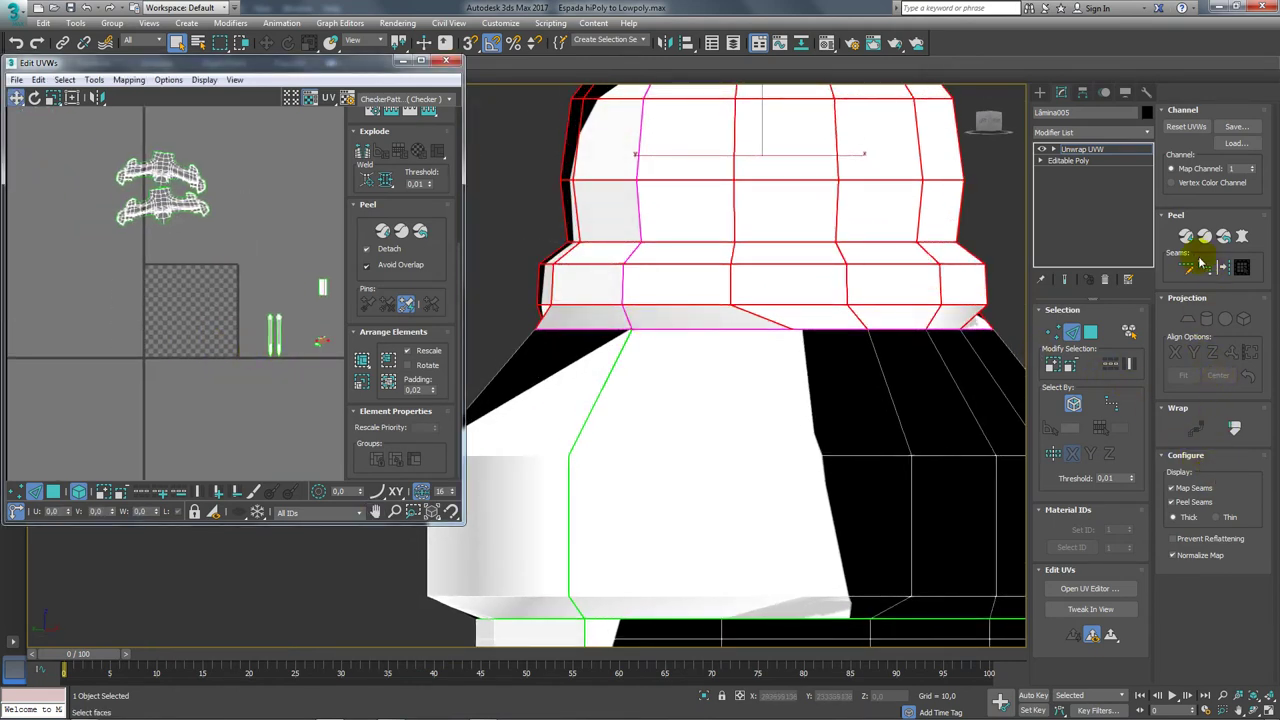
Clear the selection and reselect all of the cap's faces.
click(1077, 341)
scroll(237, 297, up, 2)
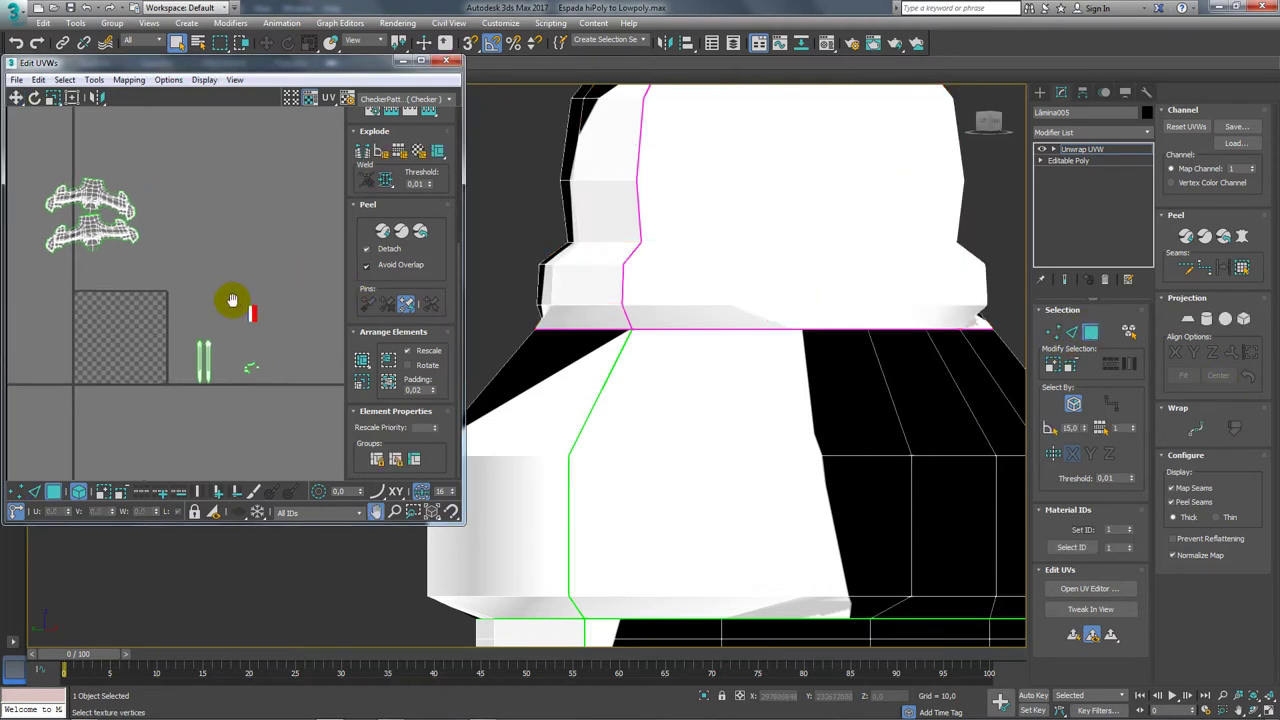
scroll(297, 280, up, 2)
scroll(196, 368, up, 2)
scroll(170, 390, up, 2)
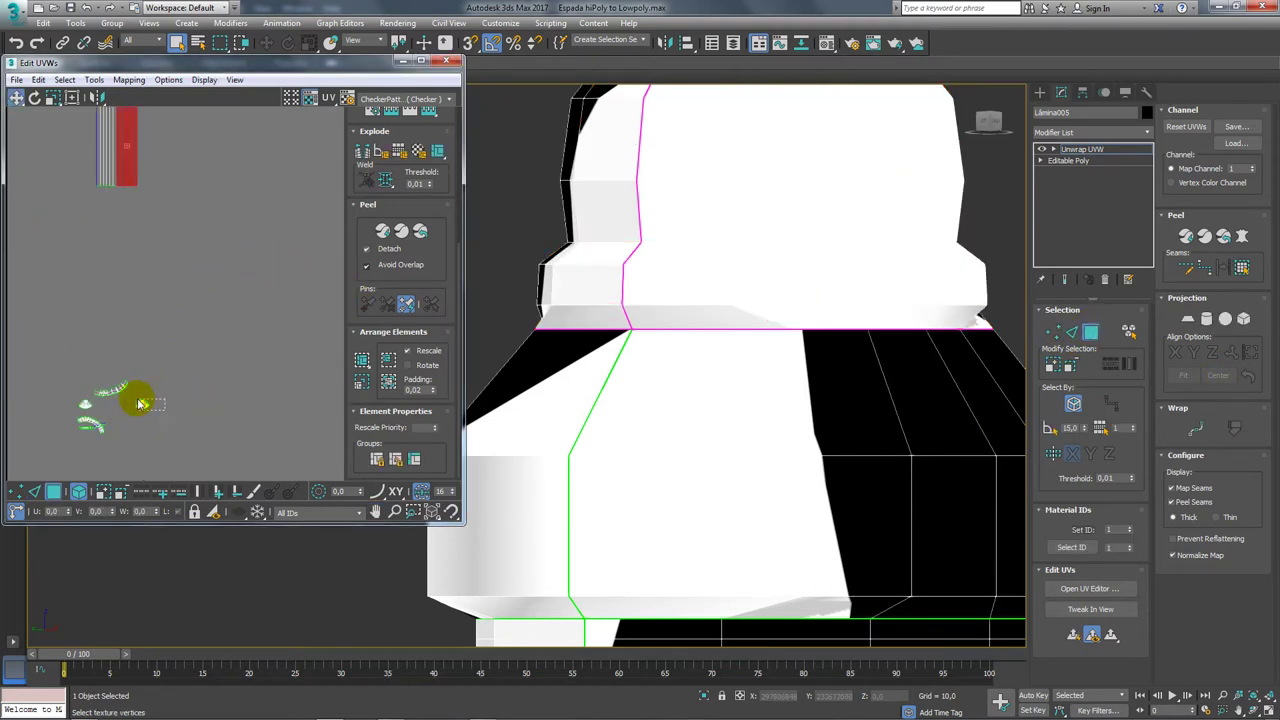
click(142, 403)
ctrl+click(80, 408)
middle_drag(86, 414, 229, 423)
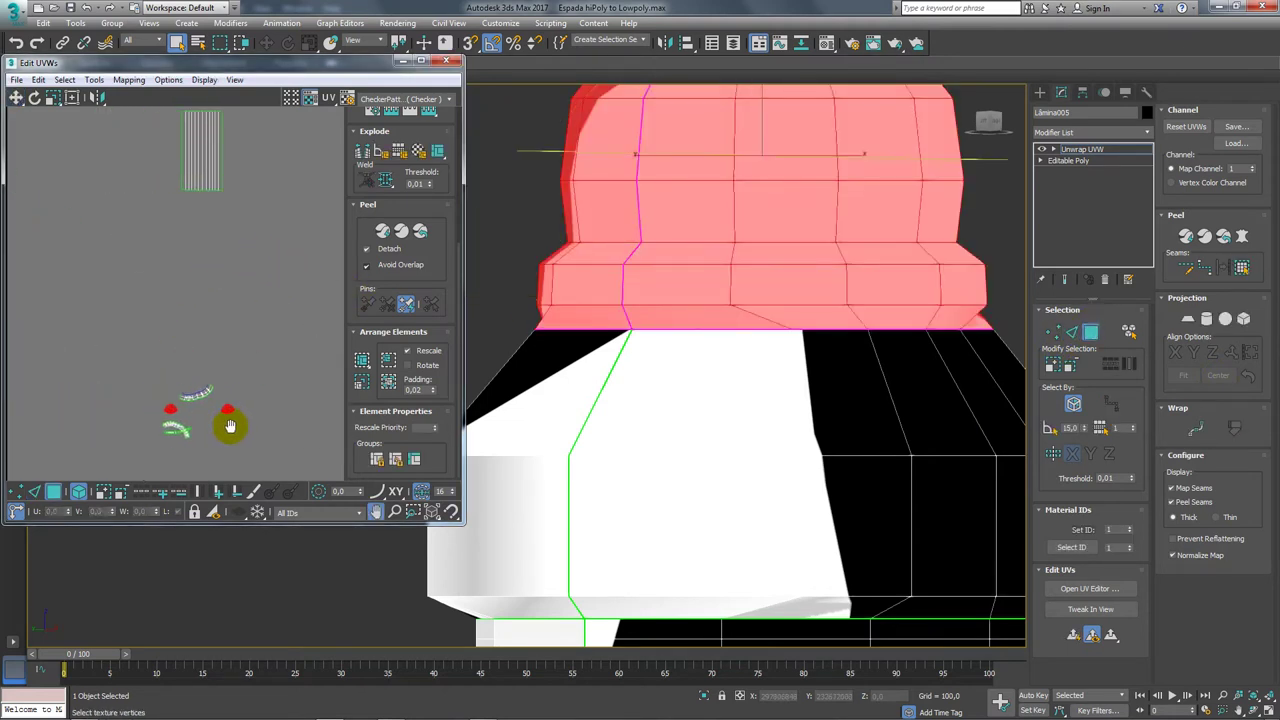
scroll(253, 428, down, 2)
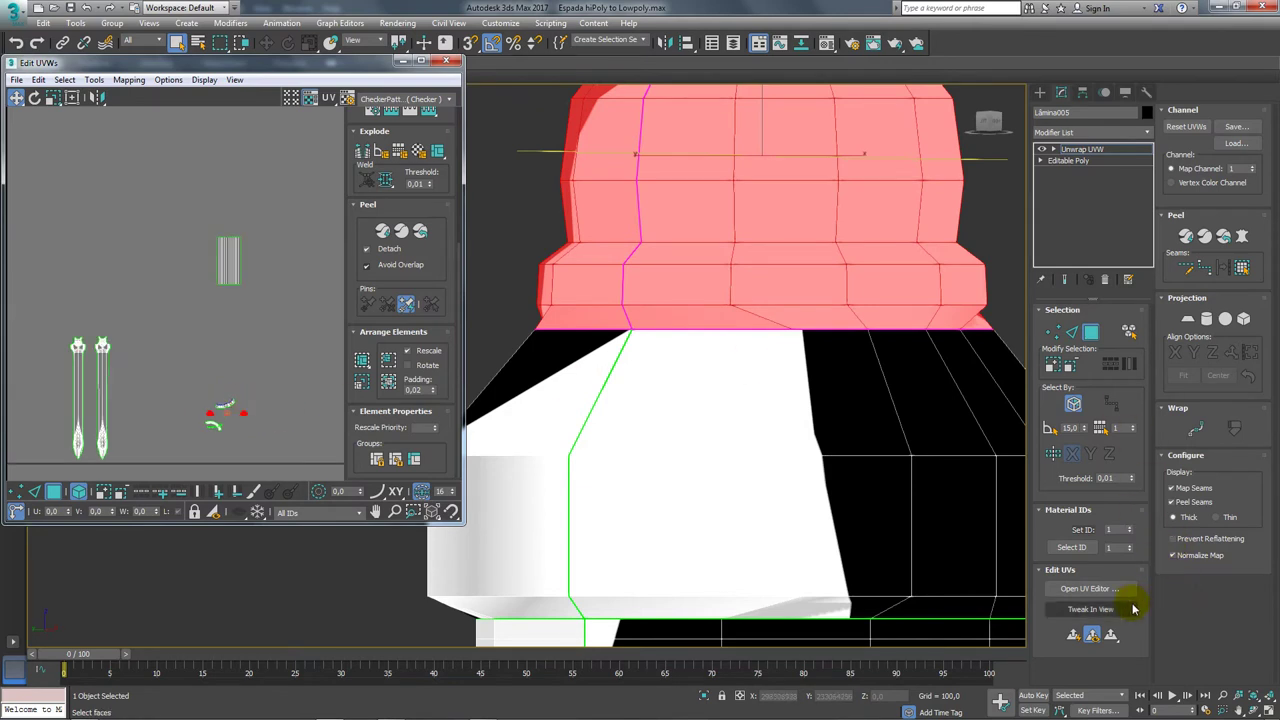
Apply a Z-axis planar map to the selected cap faces.
click(1111, 637)
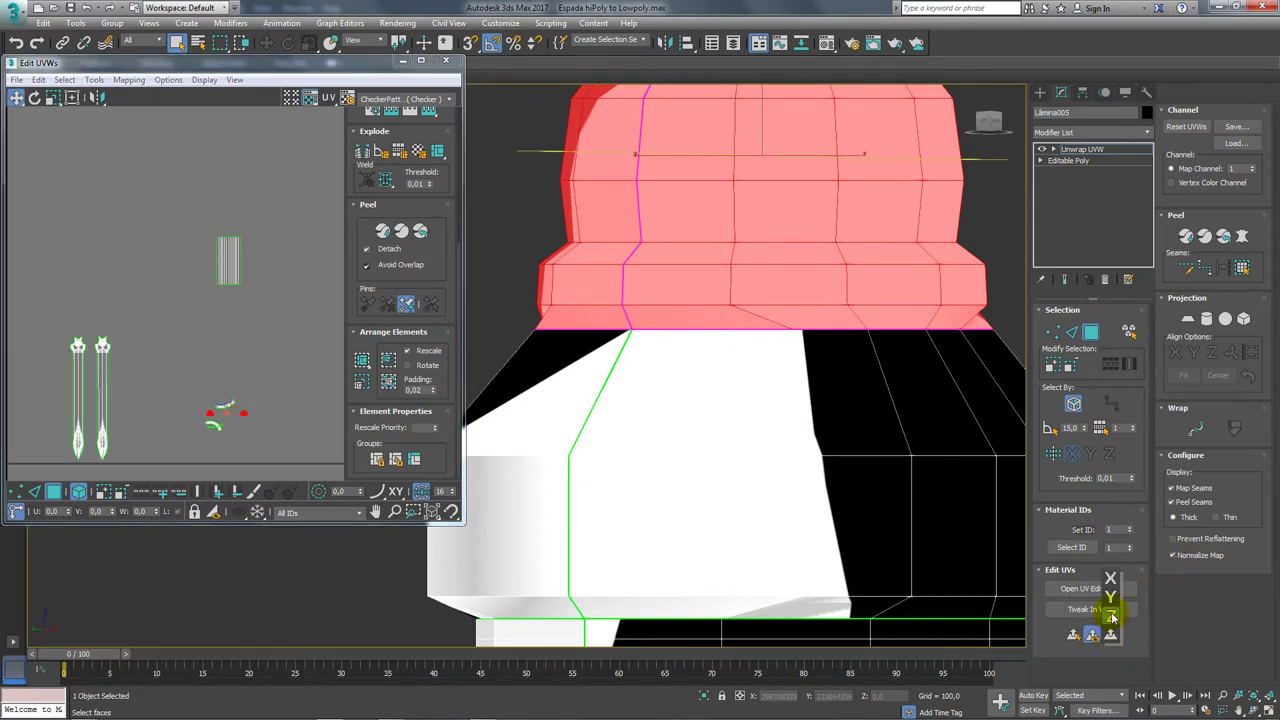
click(1111, 618)
scroll(173, 357, down, 3)
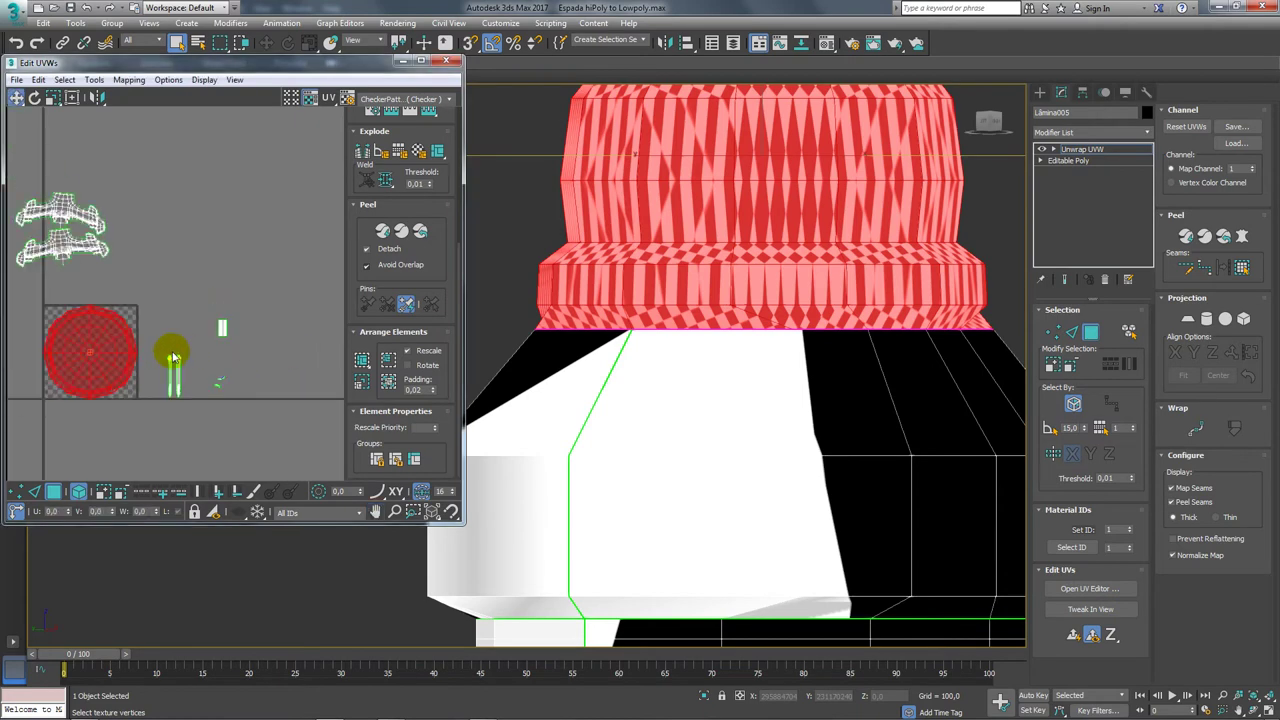
scroll(173, 357, up, 3)
scroll(686, 300, down, 2)
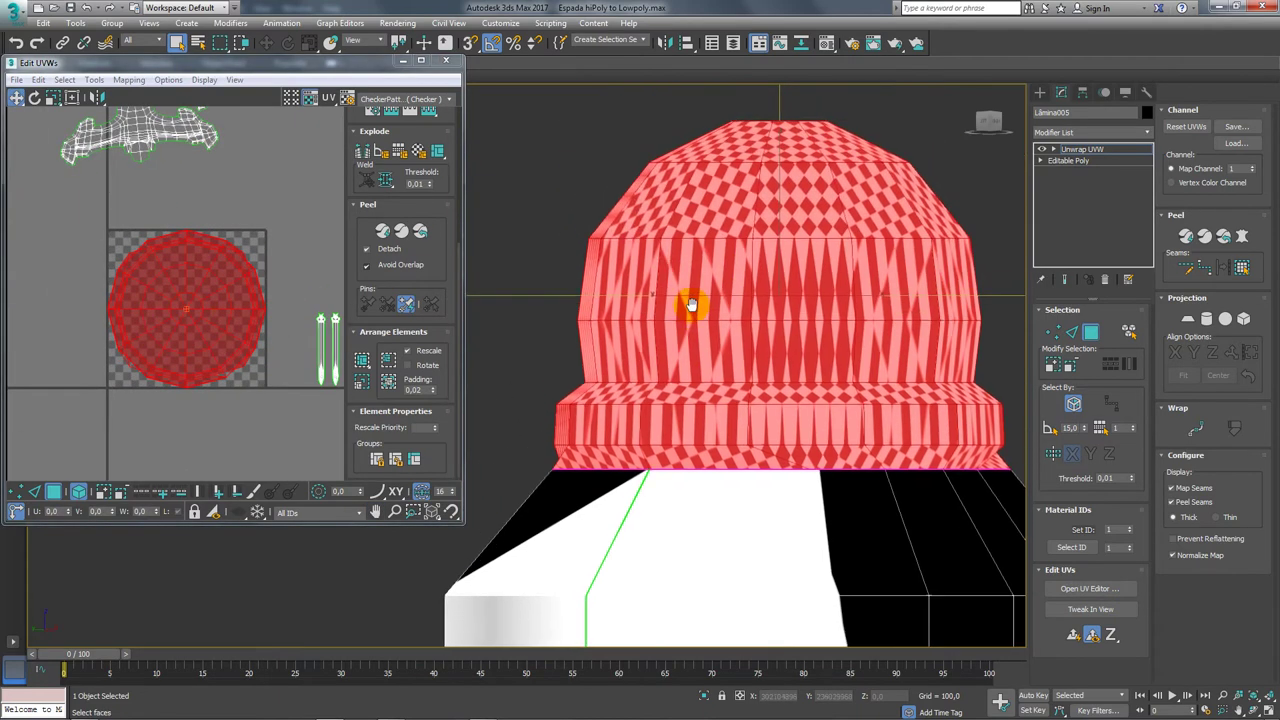
scroll(686, 300, down, 1)
Run Relax By Polygon Angles on the cap's UV disc until even, then close Relax.
click(93, 80)
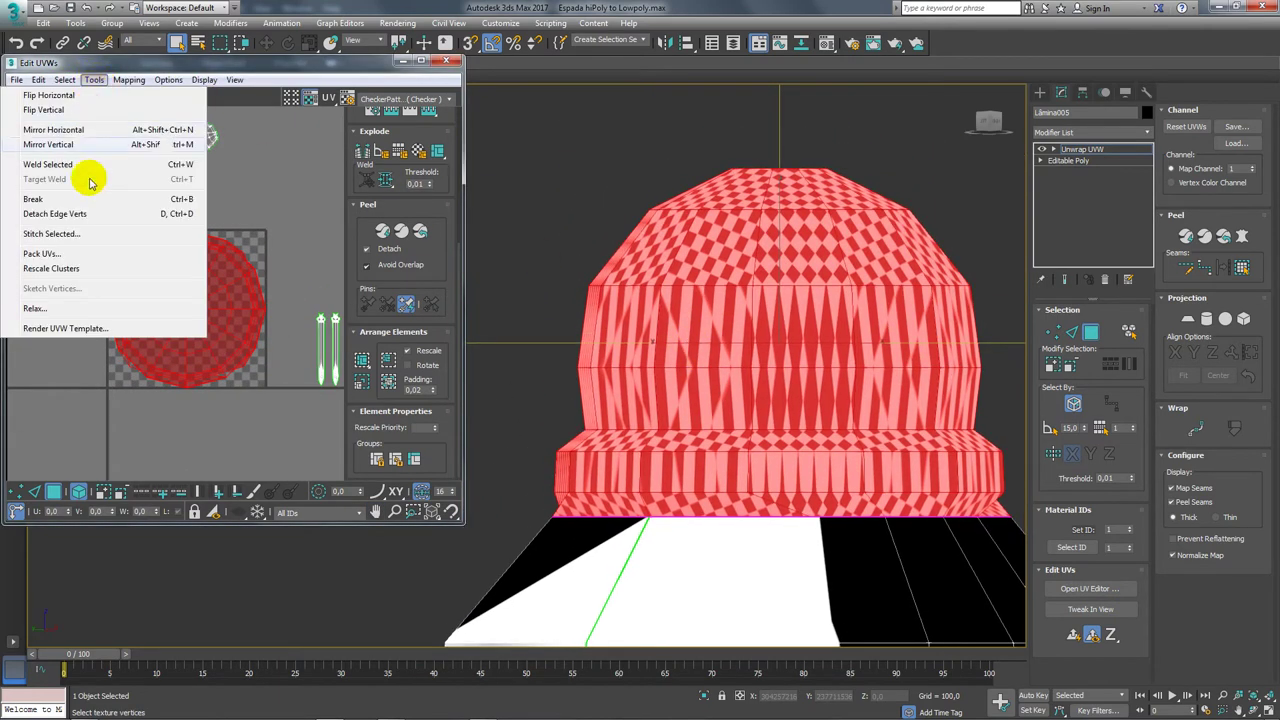
click(34, 306)
click(437, 187)
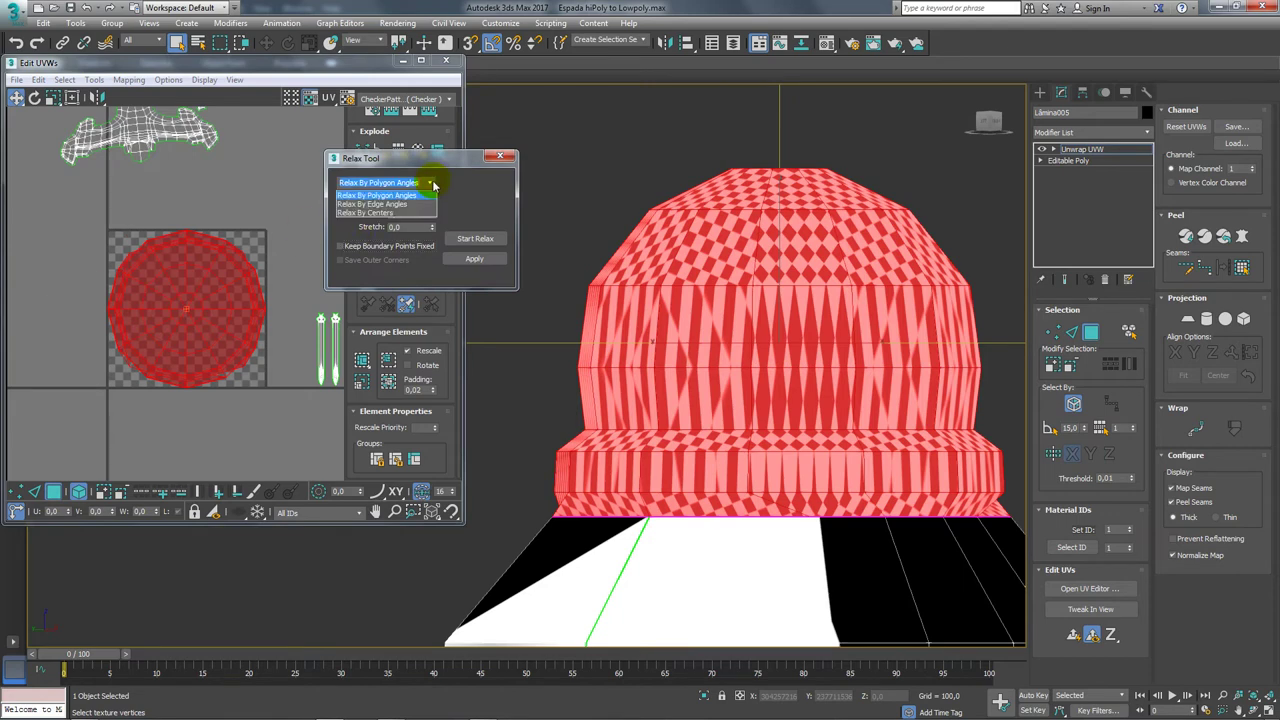
click(432, 200)
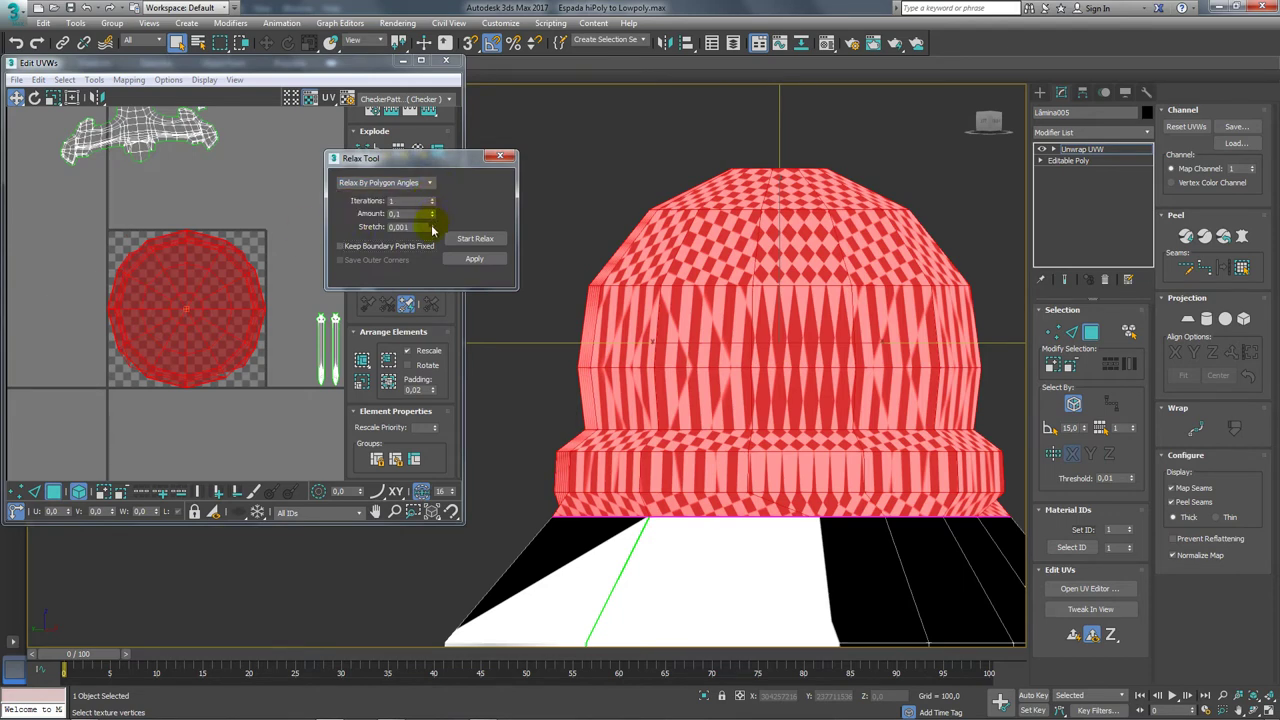
click(473, 244)
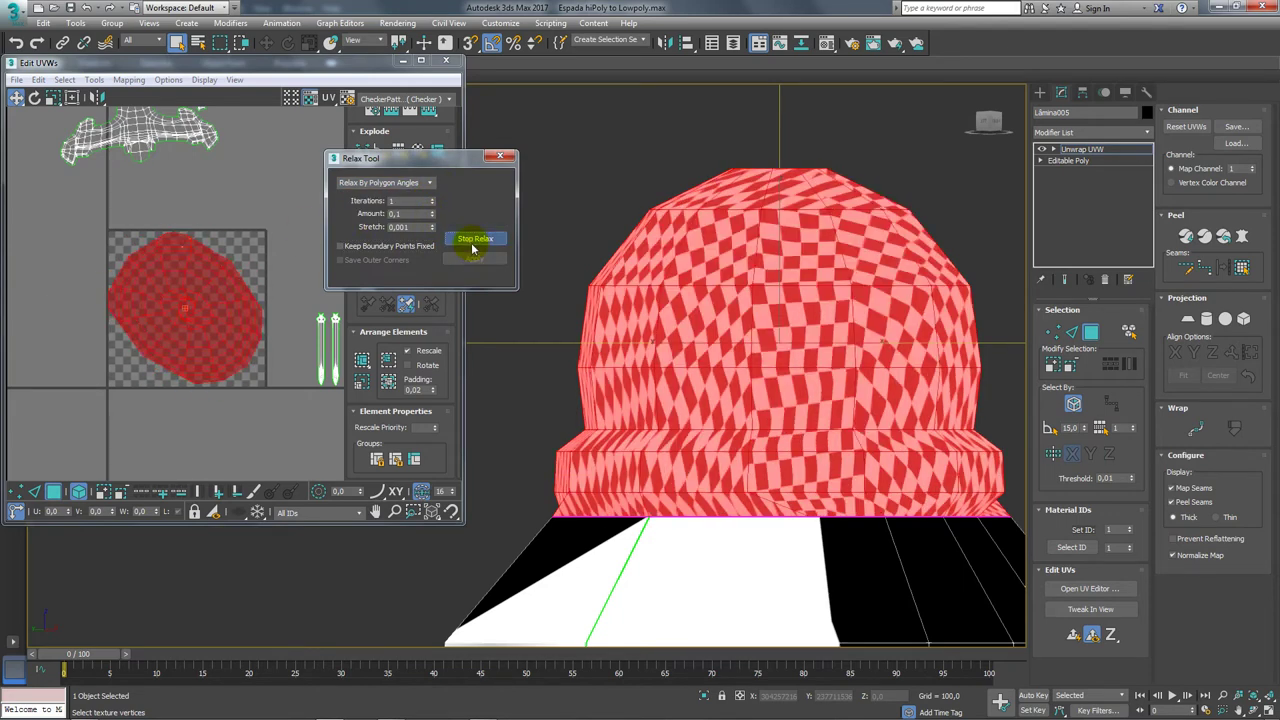
click(473, 244)
middle_drag(223, 334, 163, 327)
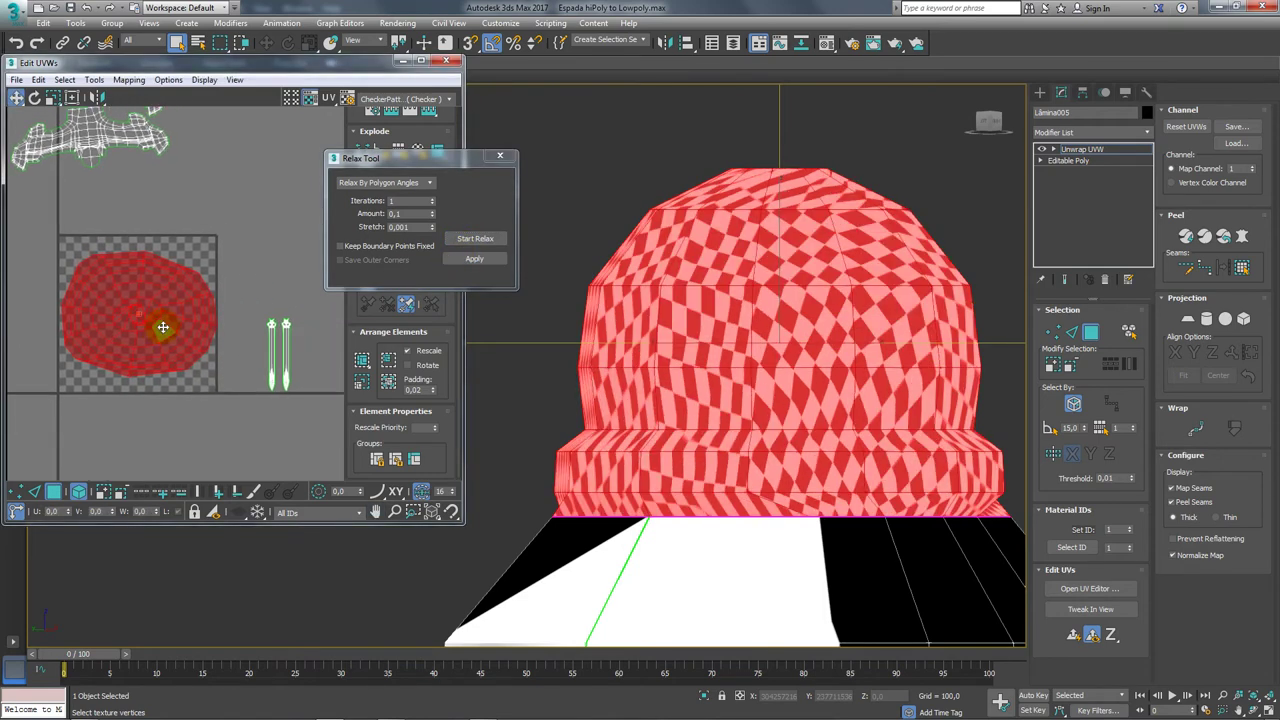
drag(438, 166, 392, 158)
click(457, 150)
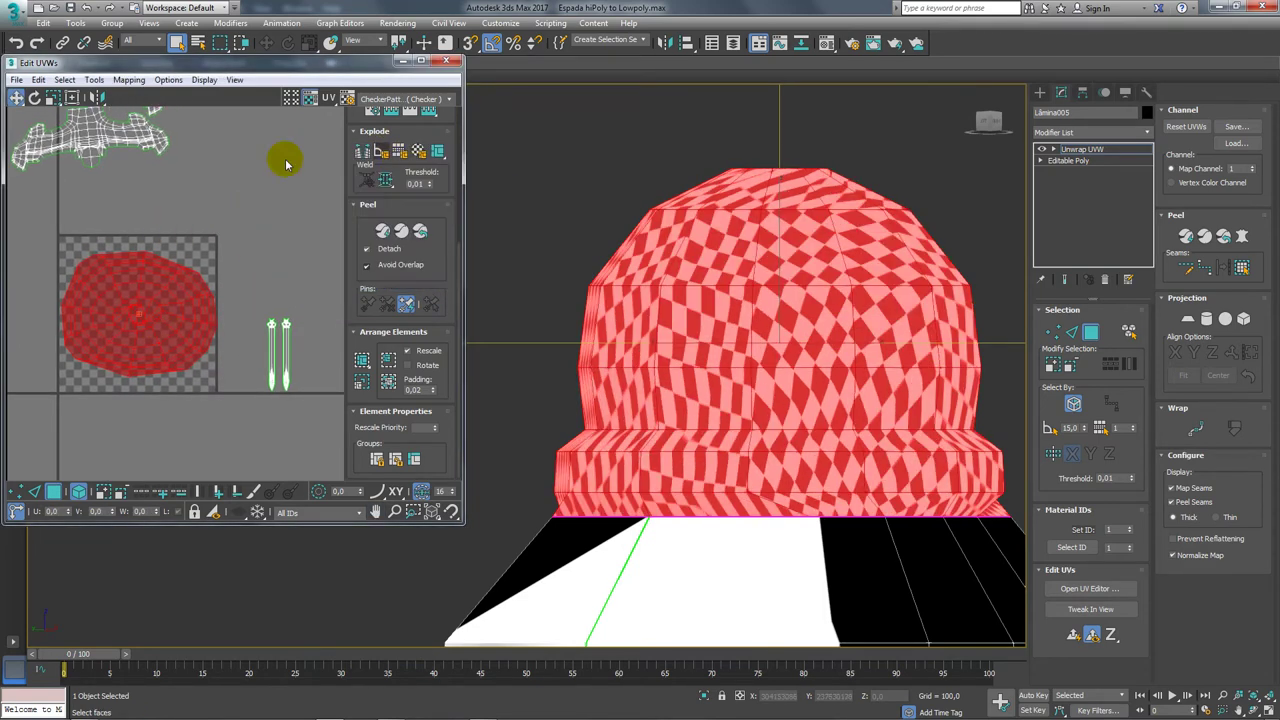
Undo the last change and clear the cap selection.
key(ctrl+z)
click(213, 245)
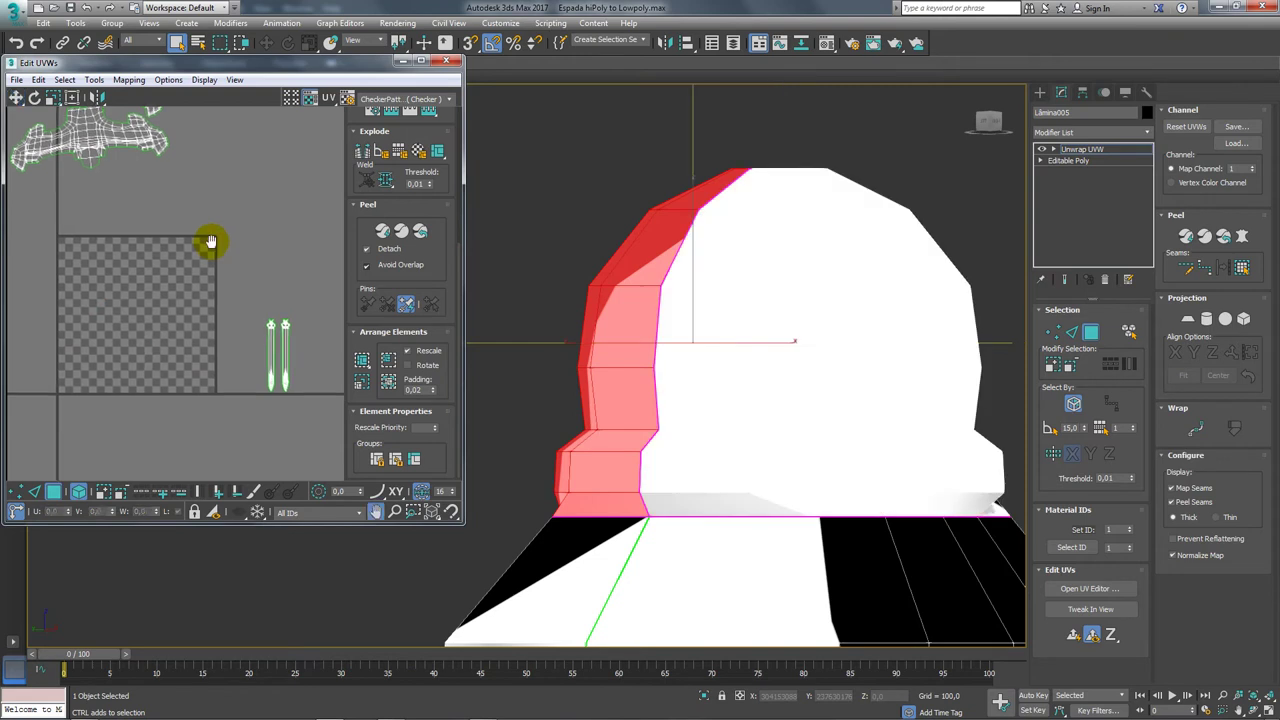
scroll(249, 297, down, 2)
middle_drag(249, 297, 229, 323)
scroll(257, 312, down, 2)
scroll(257, 310, up, 2)
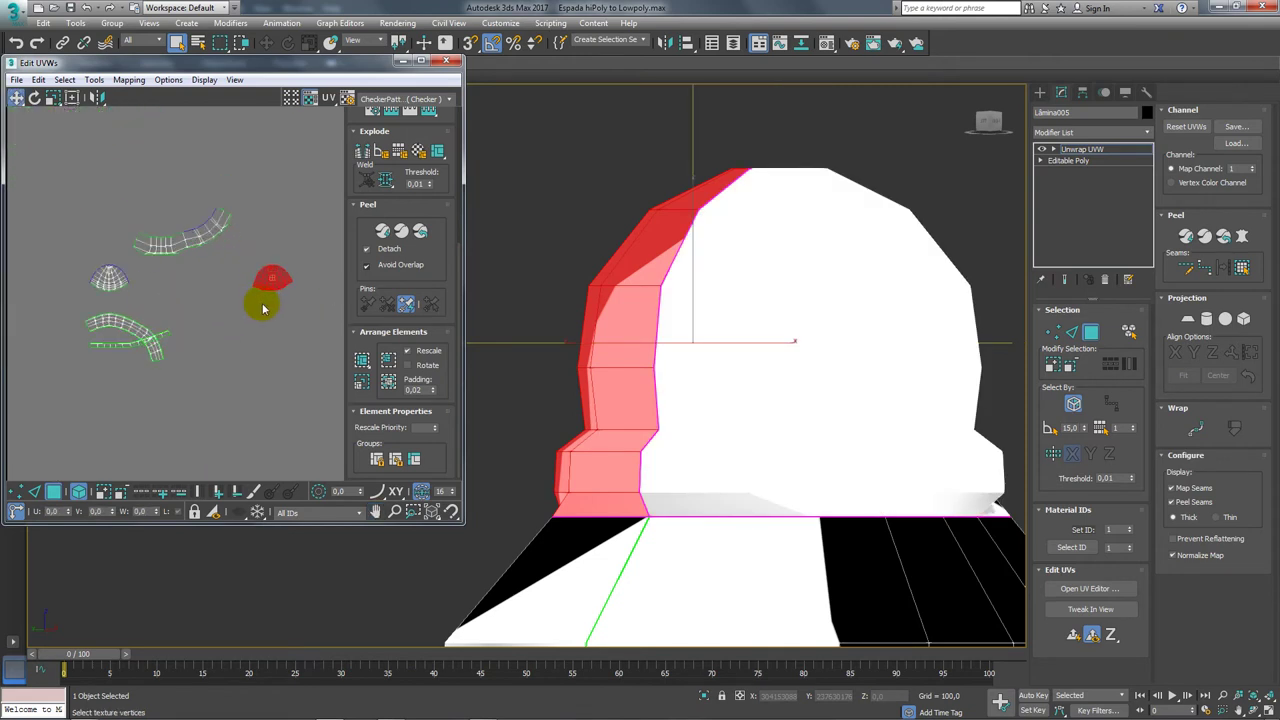
scroll(270, 305, up, 3)
scroll(171, 249, down, 2)
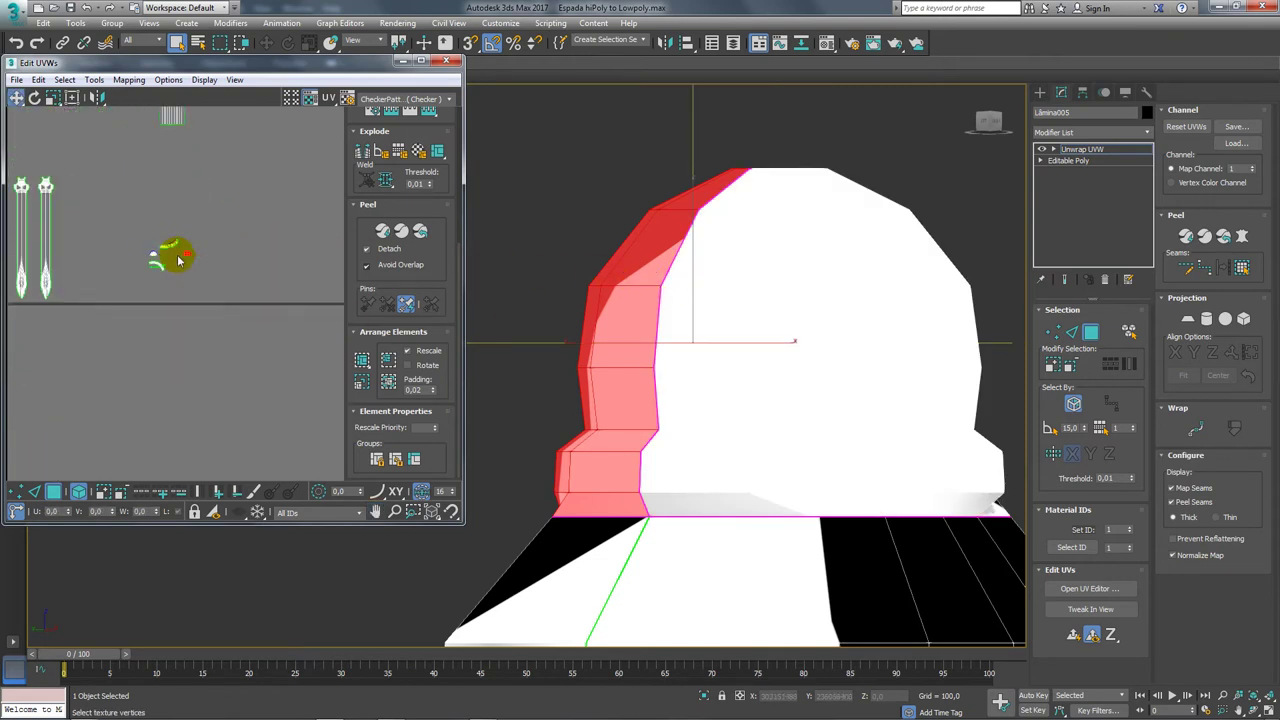
scroll(185, 275, down, 2)
scroll(210, 315, down, 2)
Select every UV island with Ctrl+A, apply Pack: Custom, then deselect.
key(ctrl+a)
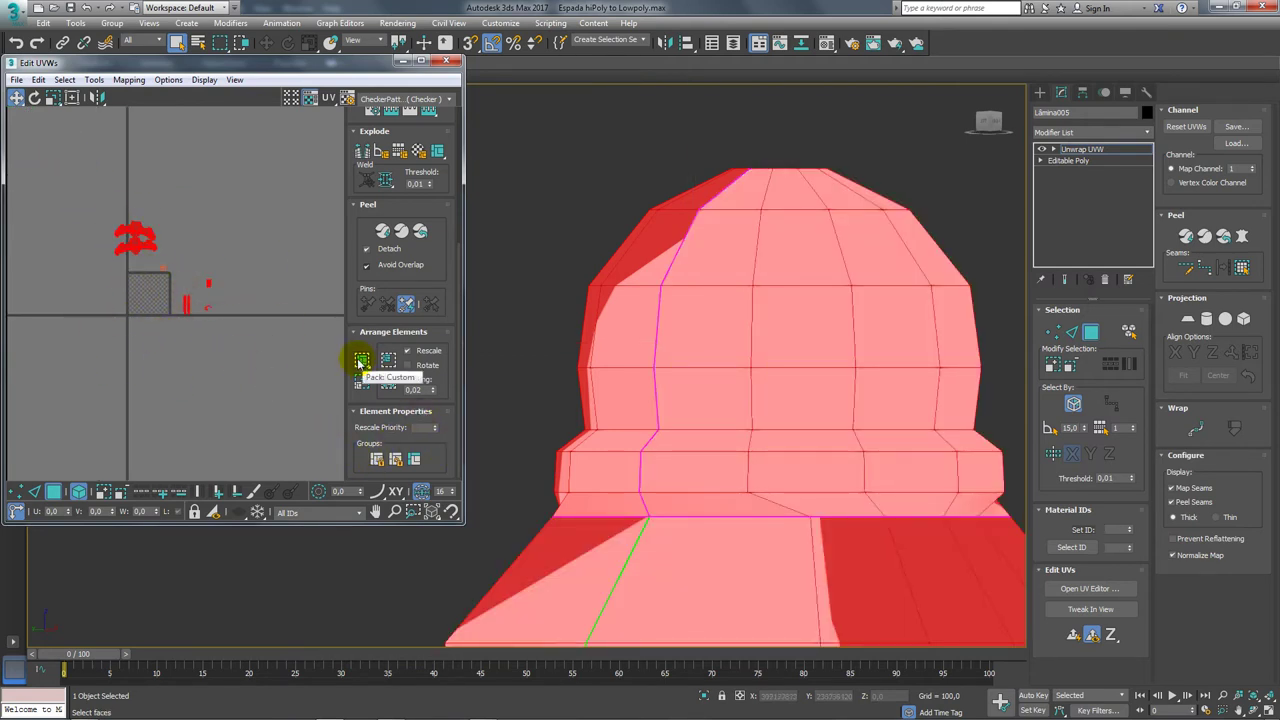
click(361, 360)
scroll(214, 277, up, 2)
scroll(94, 317, up, 2)
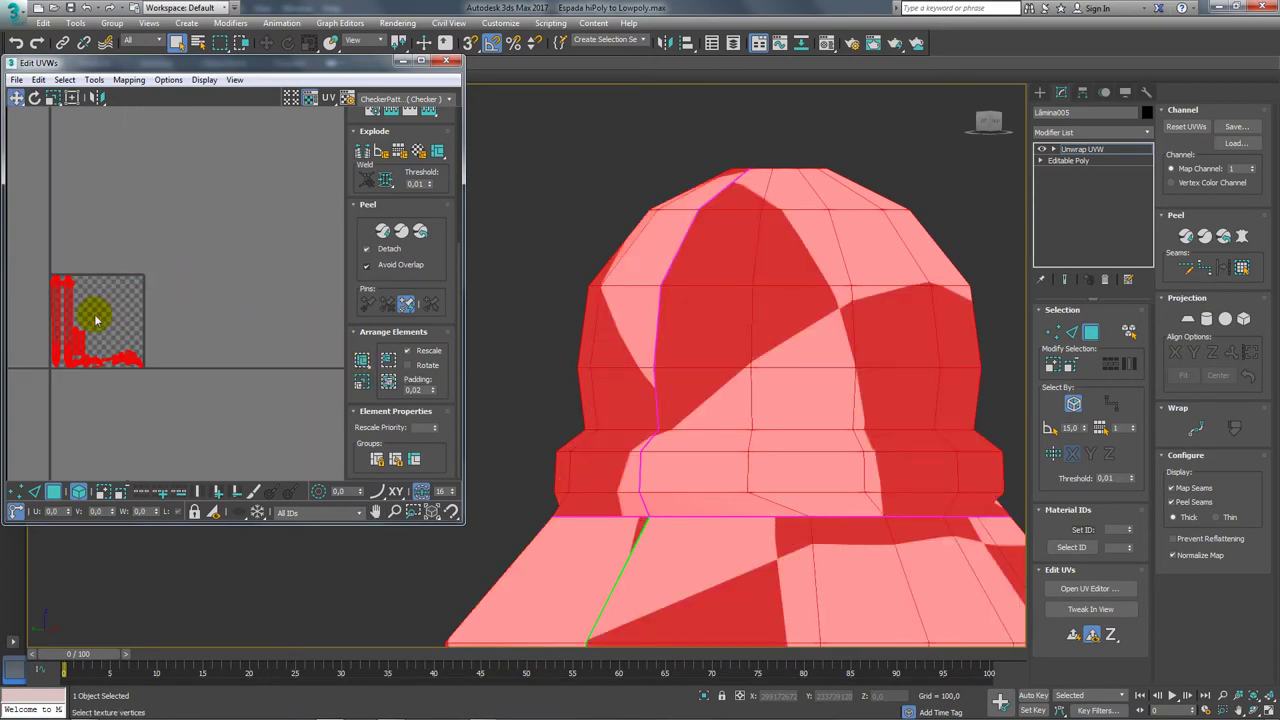
middle_drag(94, 317, 188, 270)
scroll(200, 286, up, 2)
scroll(257, 291, up, 2)
scroll(166, 286, up, 2)
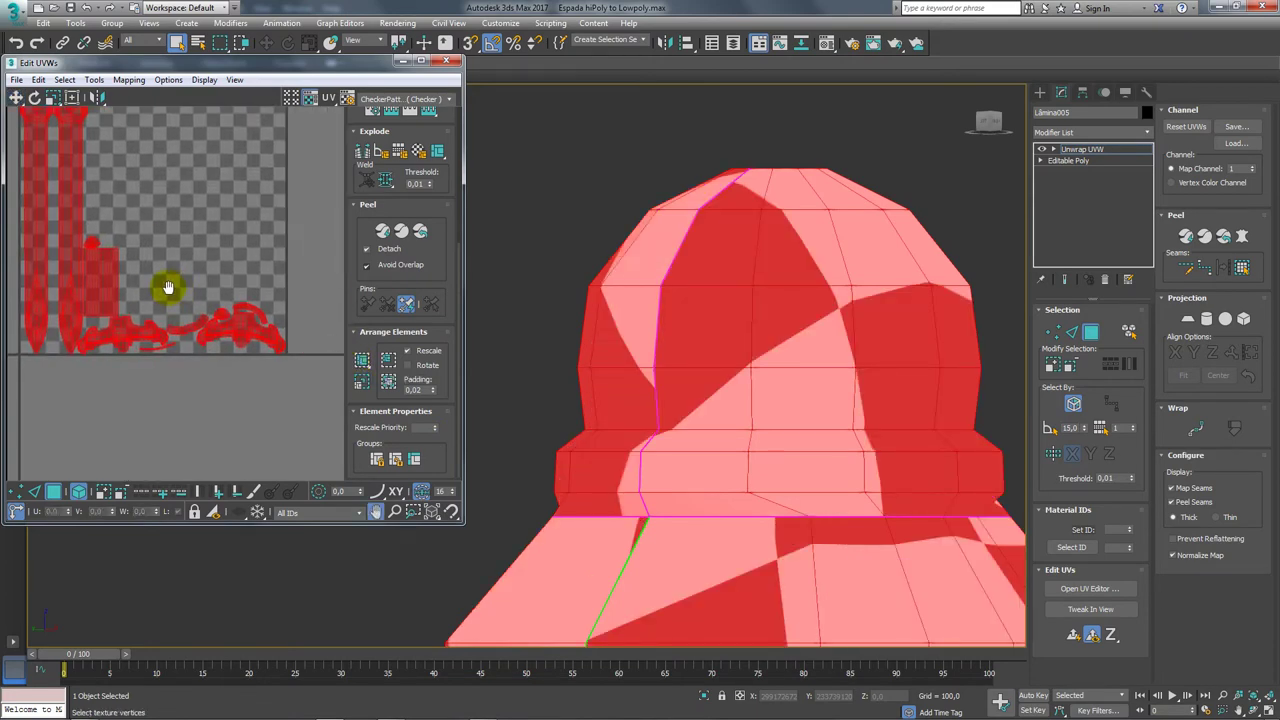
scroll(193, 311, up, 2)
click(200, 243)
Fit the UV map in view and move two islands to the map's upper right.
scroll(175, 240, down, 4)
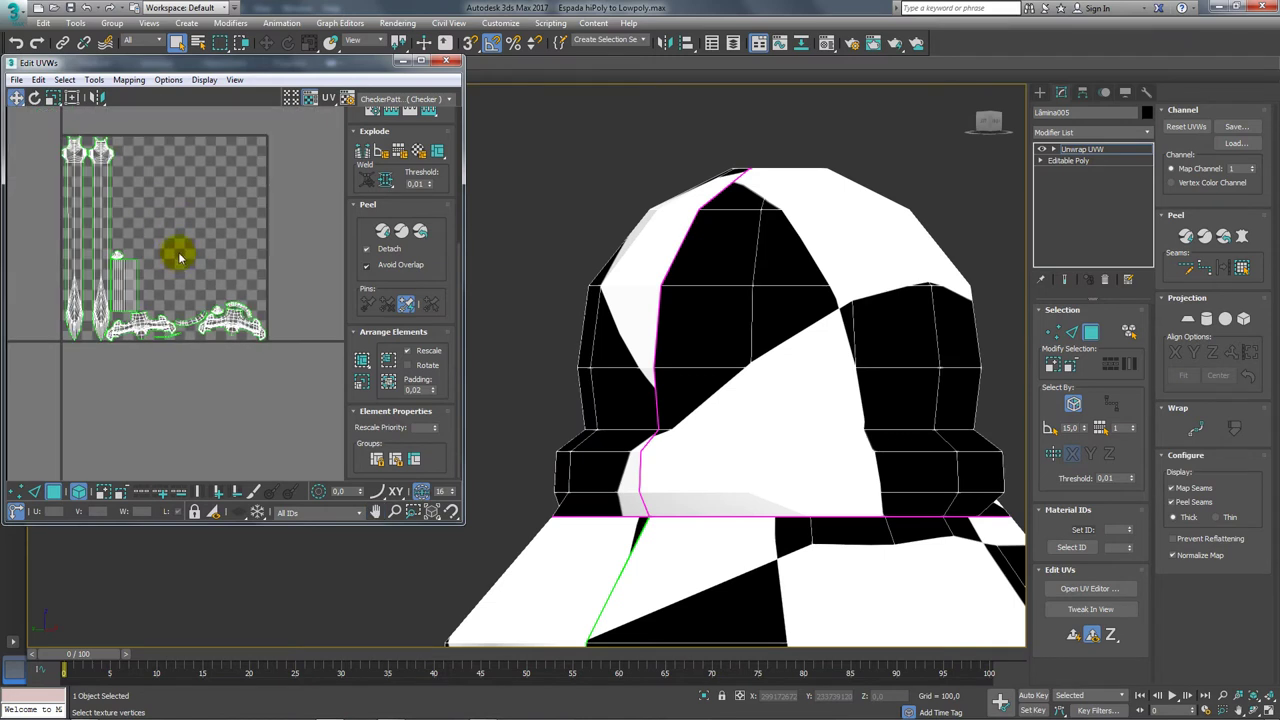
click(296, 101)
middle_drag(206, 211, 252, 348)
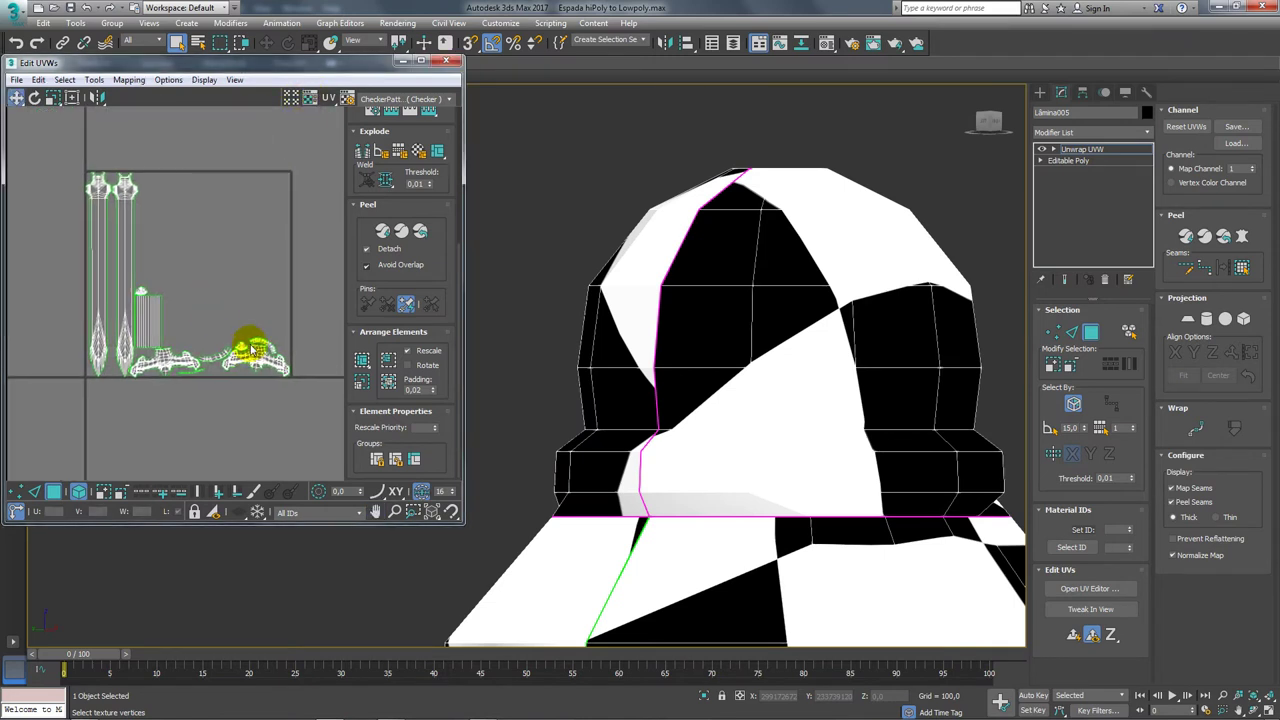
drag(256, 353, 259, 195)
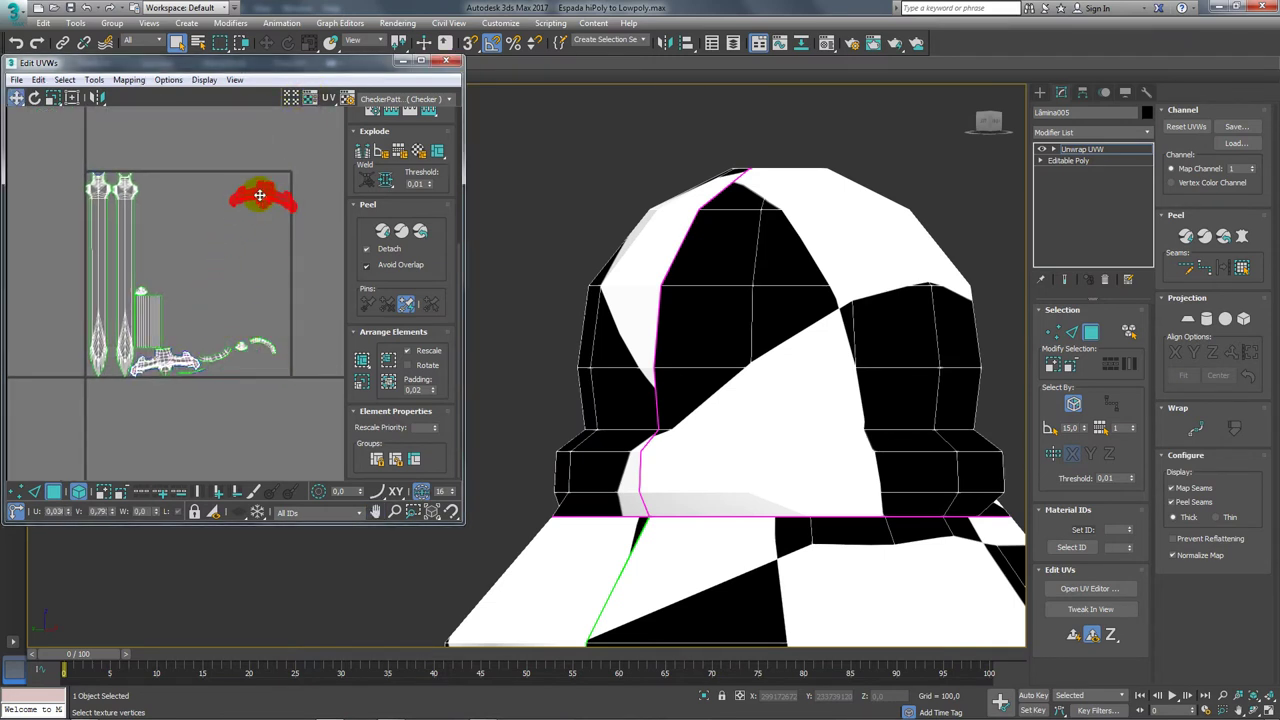
drag(143, 360, 233, 230)
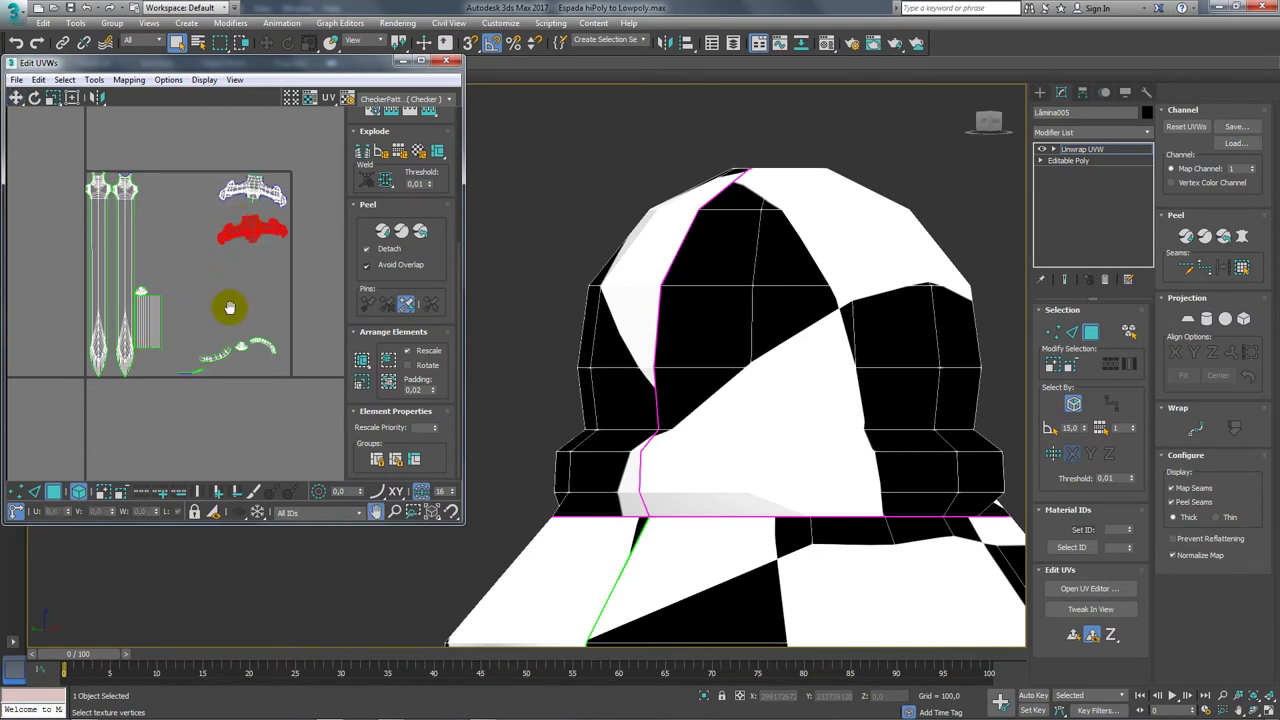
Raise the curved lower island and shift the small island up and right.
scroll(216, 356, up, 2)
drag(180, 313, 270, 416)
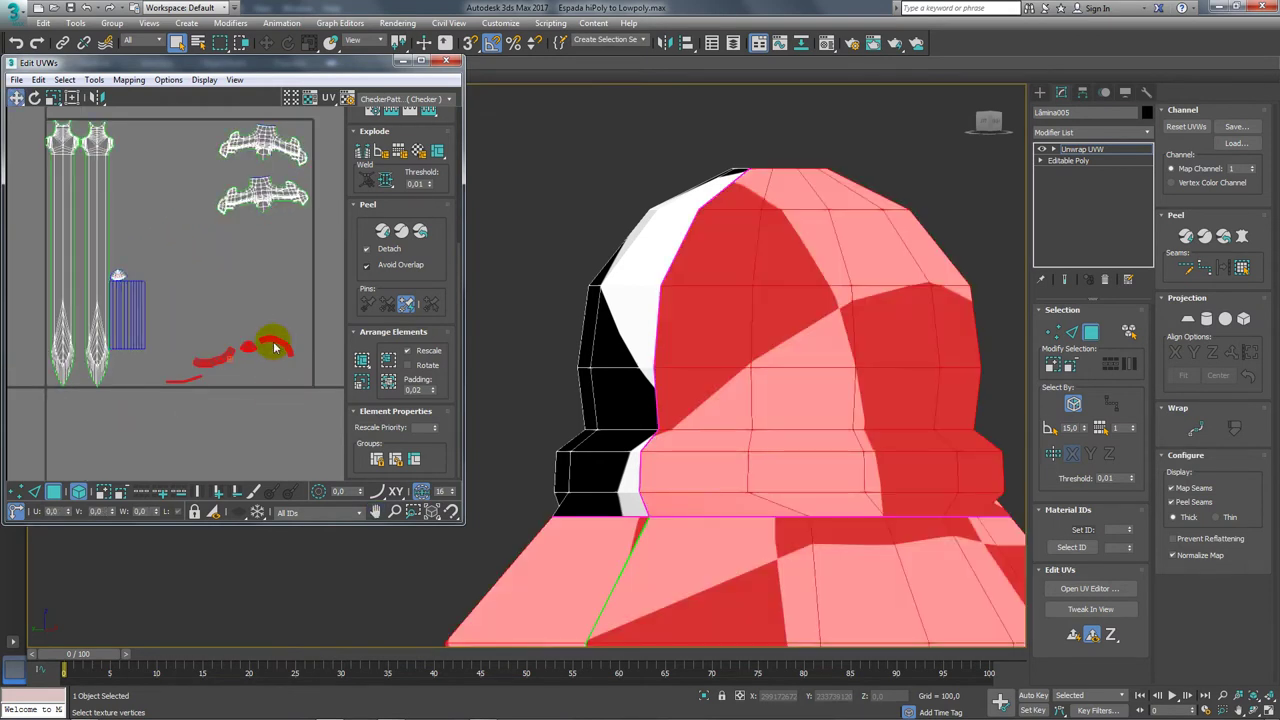
mouse_move(275, 347)
mouse_down()
mouse_move(251, 257)
mouse_move(265, 235)
mouse_move(300, 266)
mouse_up()
scroll(251, 270, up, 2)
click(152, 212)
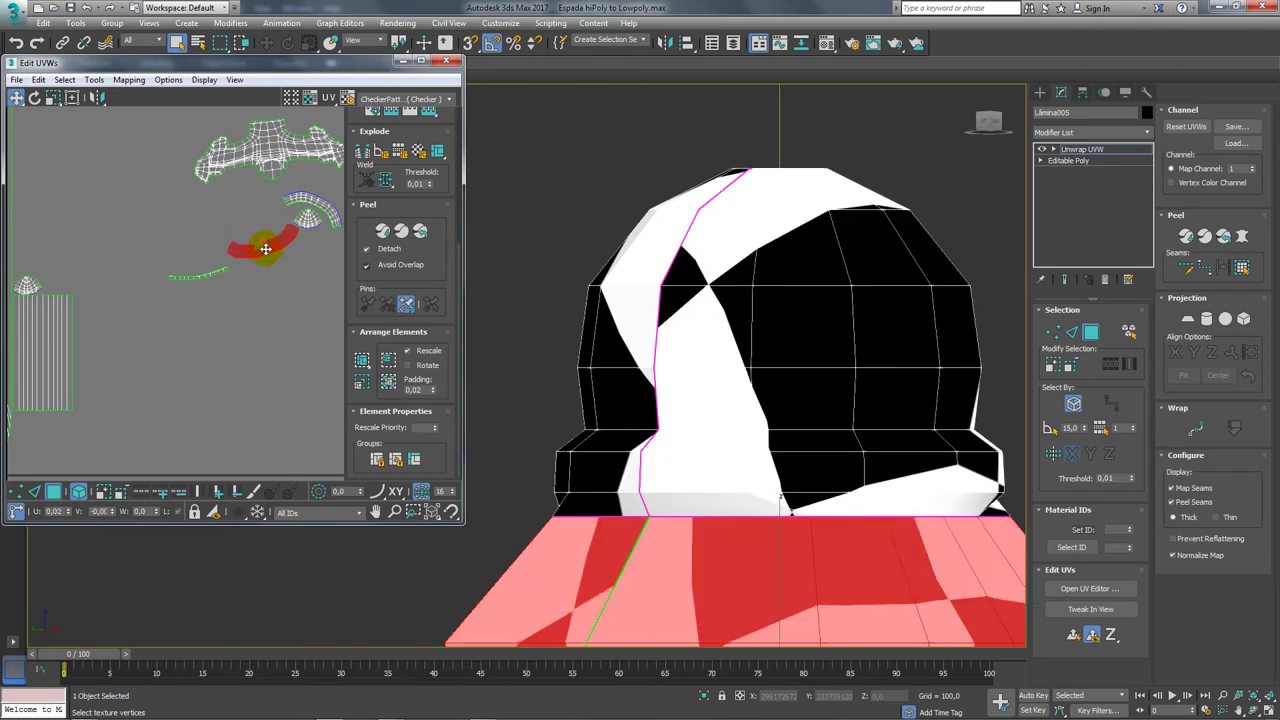
drag(195, 278, 236, 247)
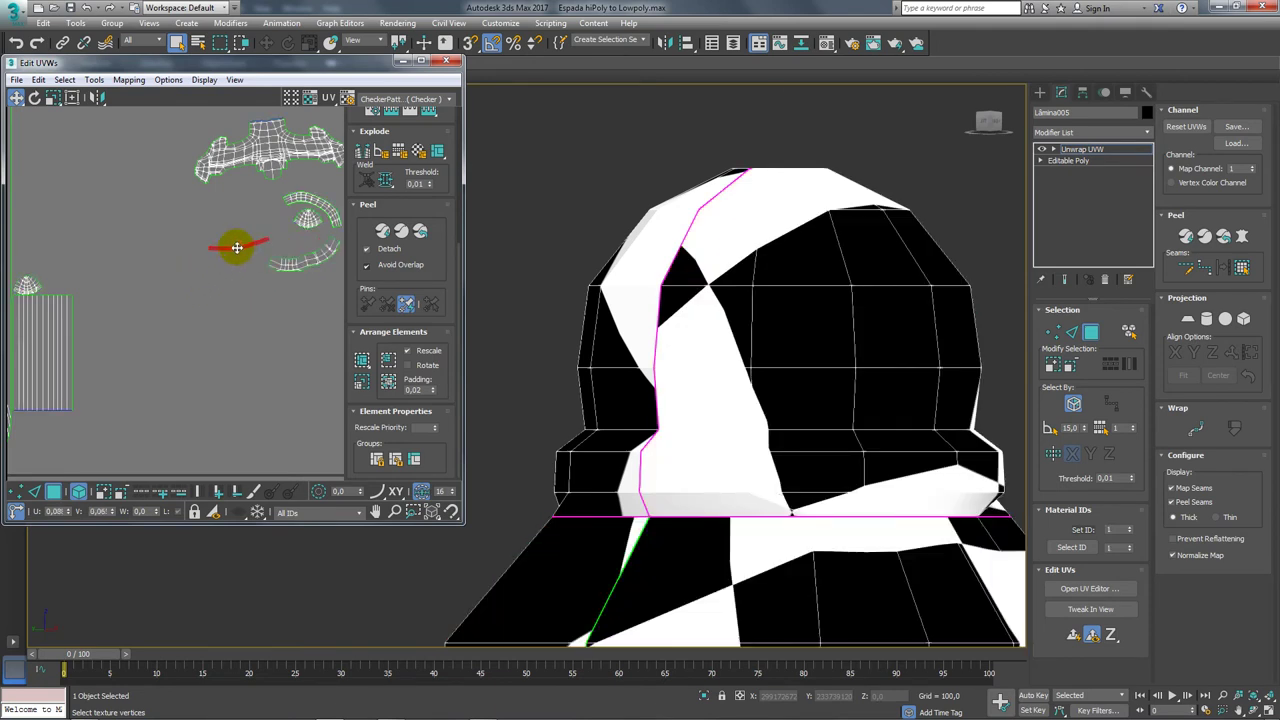
Move the small pommel piece into the UV square beside the arcs, then select both blade islands.
scroll(107, 275, down, 2)
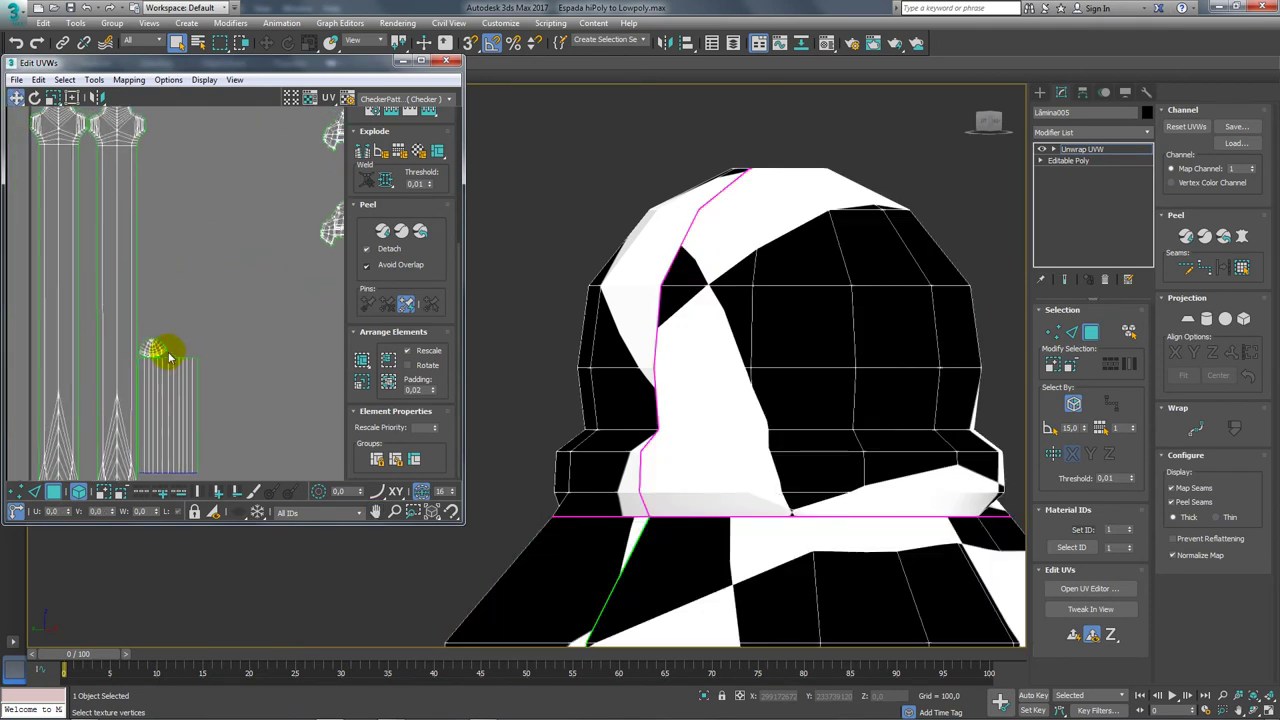
click(240, 308)
middle_drag(251, 306, 137, 336)
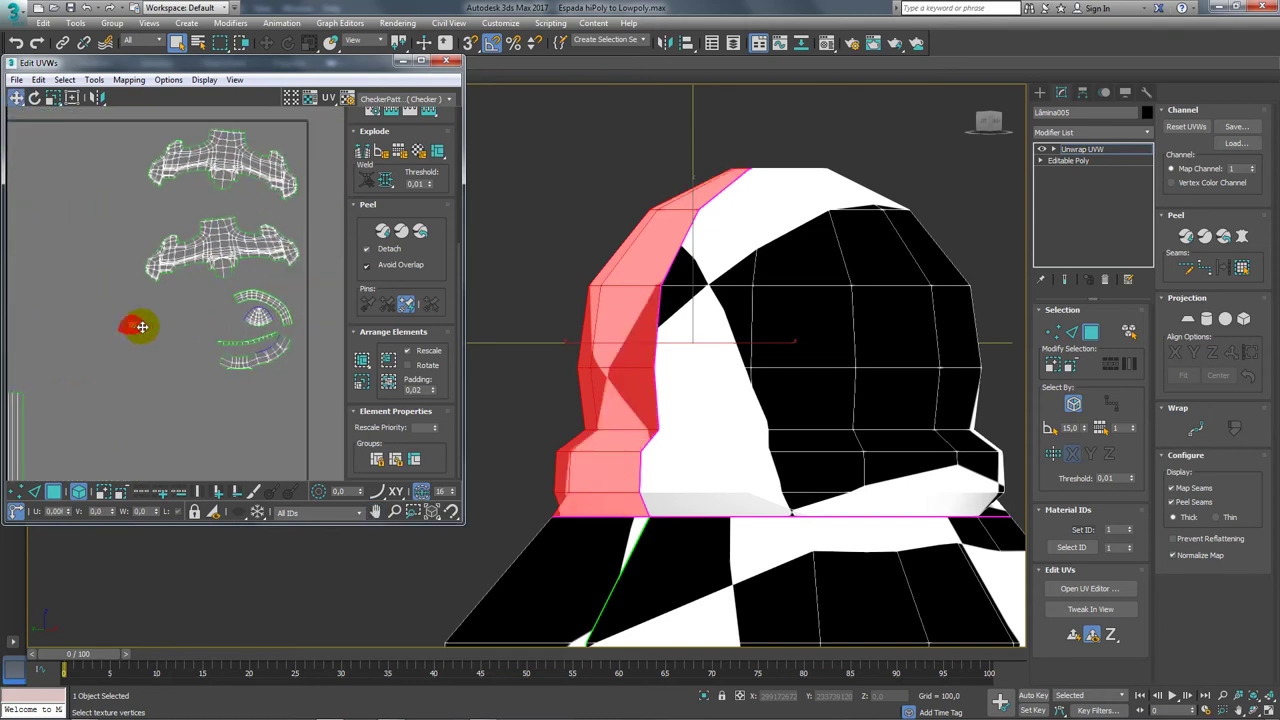
mouse_move(137, 336)
mouse_down()
mouse_move(238, 326)
mouse_move(214, 323)
mouse_up()
scroll(195, 332, down, 2)
scroll(188, 333, up, 2)
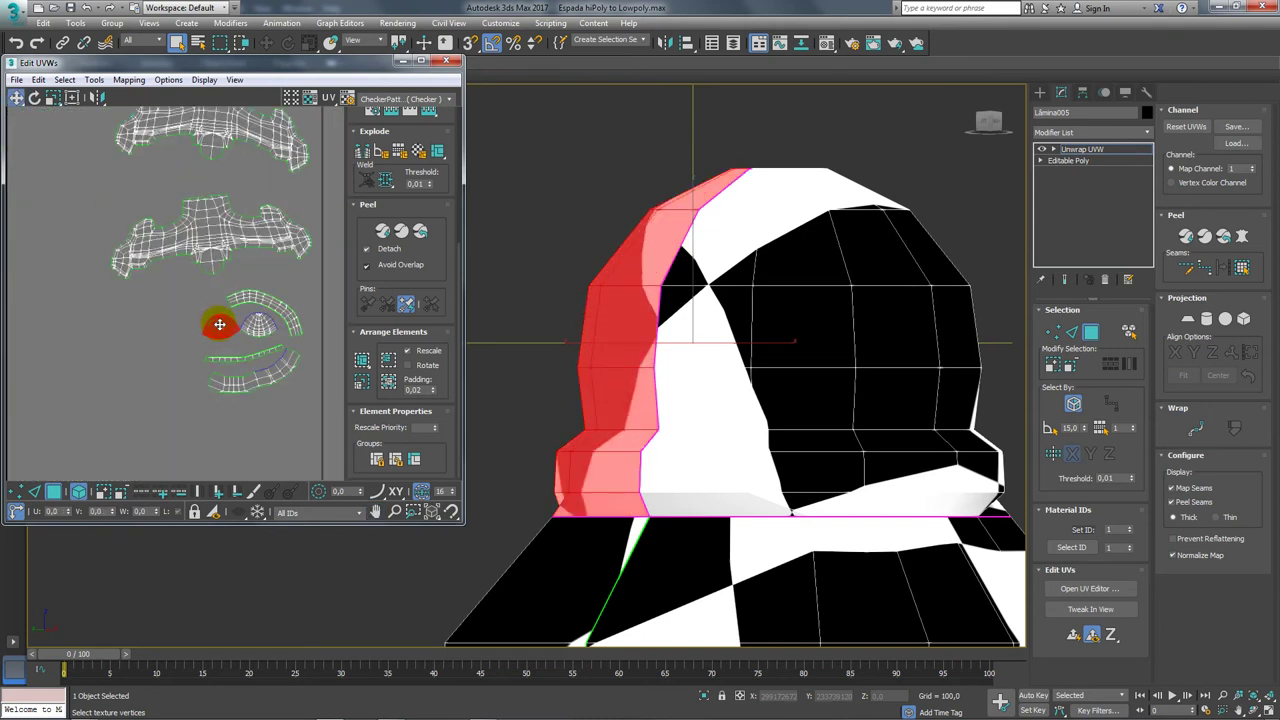
scroll(209, 323, down, 2)
scroll(163, 363, down, 1)
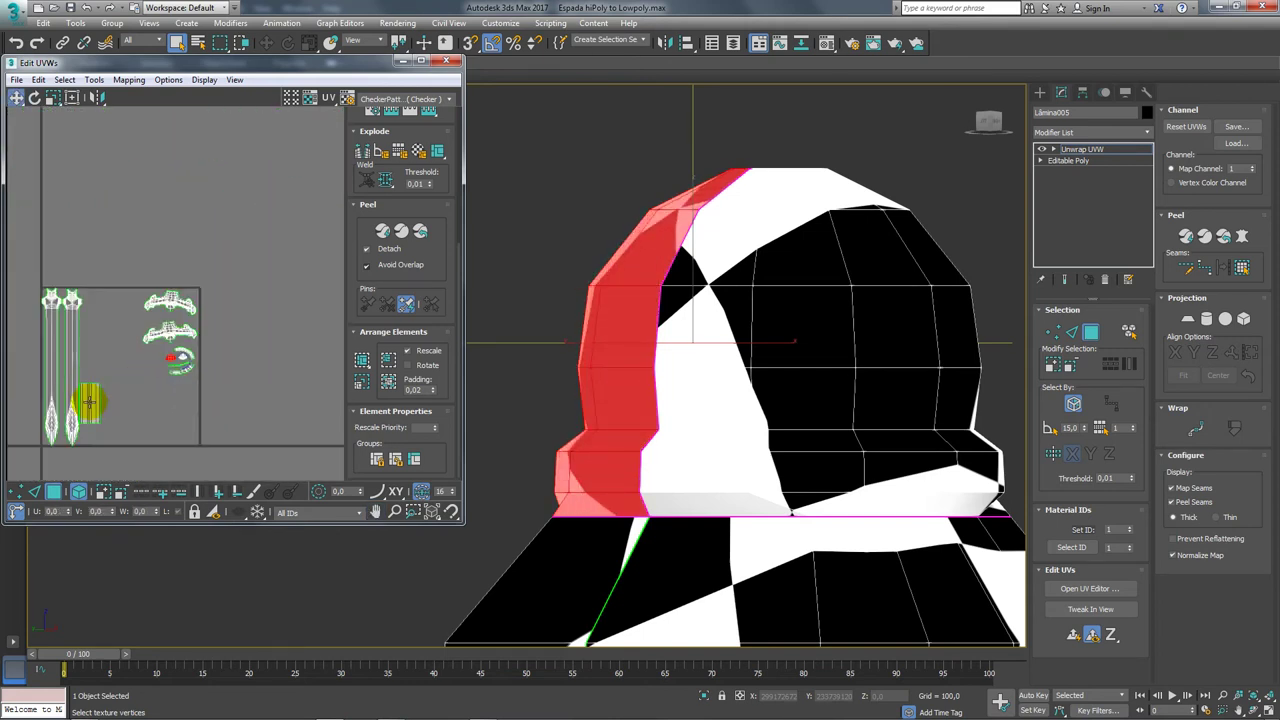
drag(88, 402, 183, 403)
middle_drag(153, 400, 166, 289)
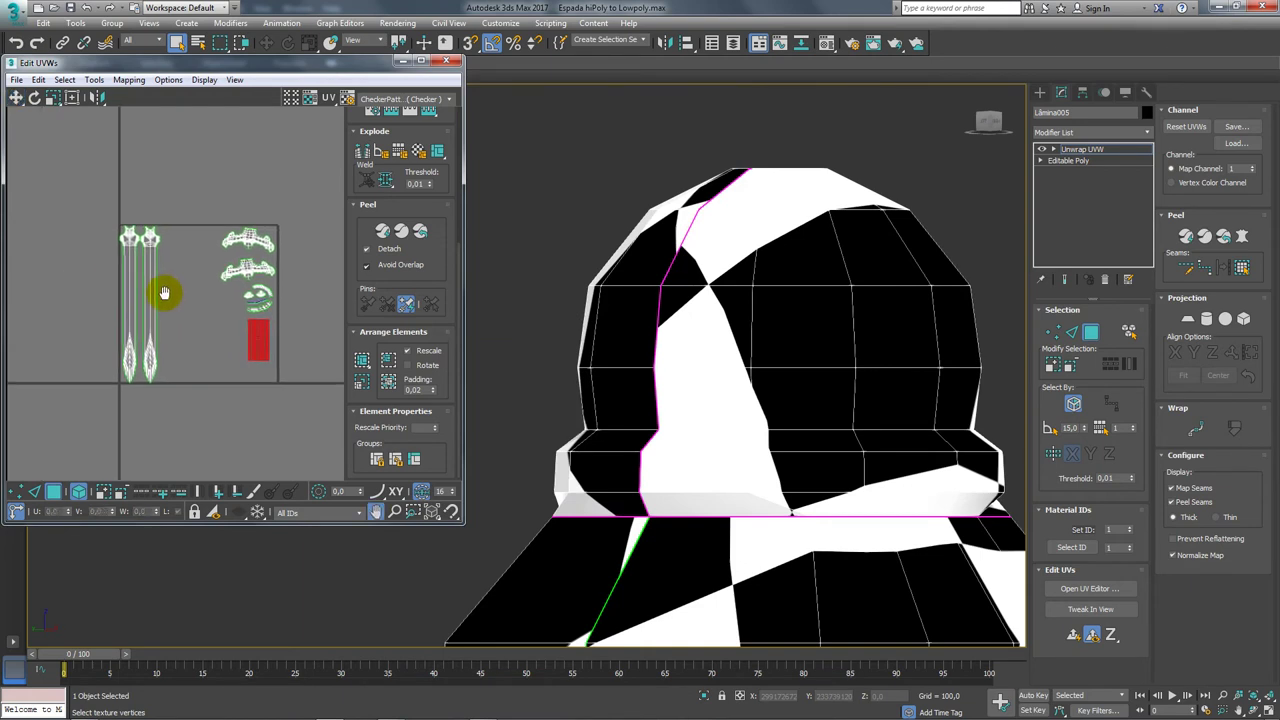
mouse_move(158, 301)
mouse_down()
mouse_move(186, 352)
mouse_move(188, 337)
mouse_move(174, 342)
mouse_up()
Reshape the blade UV islands with Freeform to fit the square, then move them left.
click(71, 97)
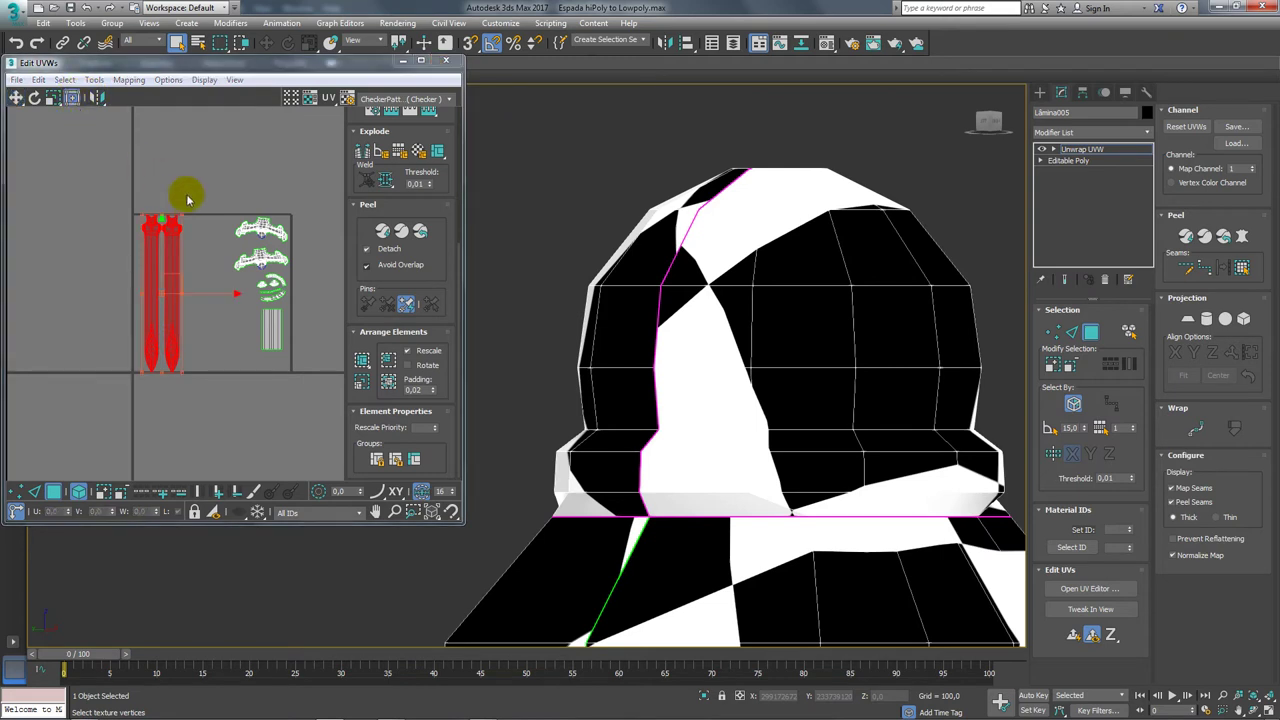
mouse_move(178, 211)
mouse_down()
mouse_move(237, 284)
mouse_move(229, 320)
mouse_up()
scroll(246, 297, up, 2)
scroll(246, 289, up, 2)
mouse_move(246, 289)
middle_down()
mouse_move(222, 354)
mouse_move(197, 288)
middle_up()
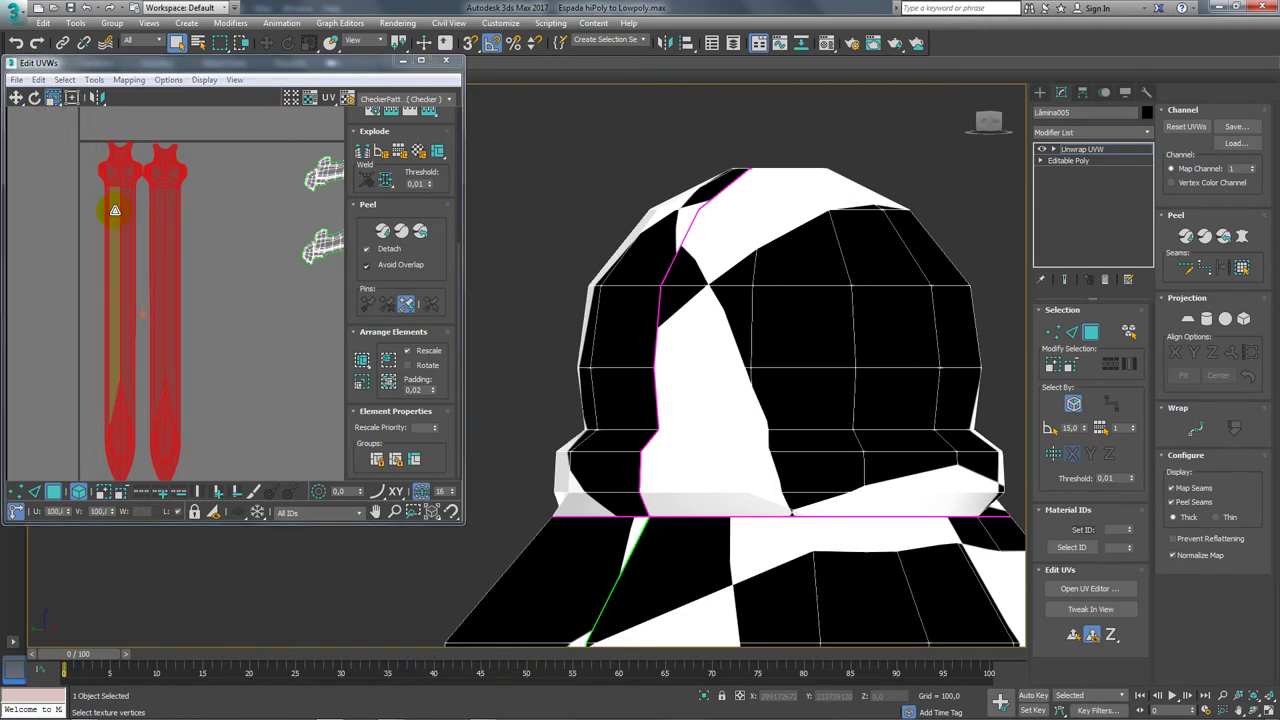
click(16, 97)
click(106, 194)
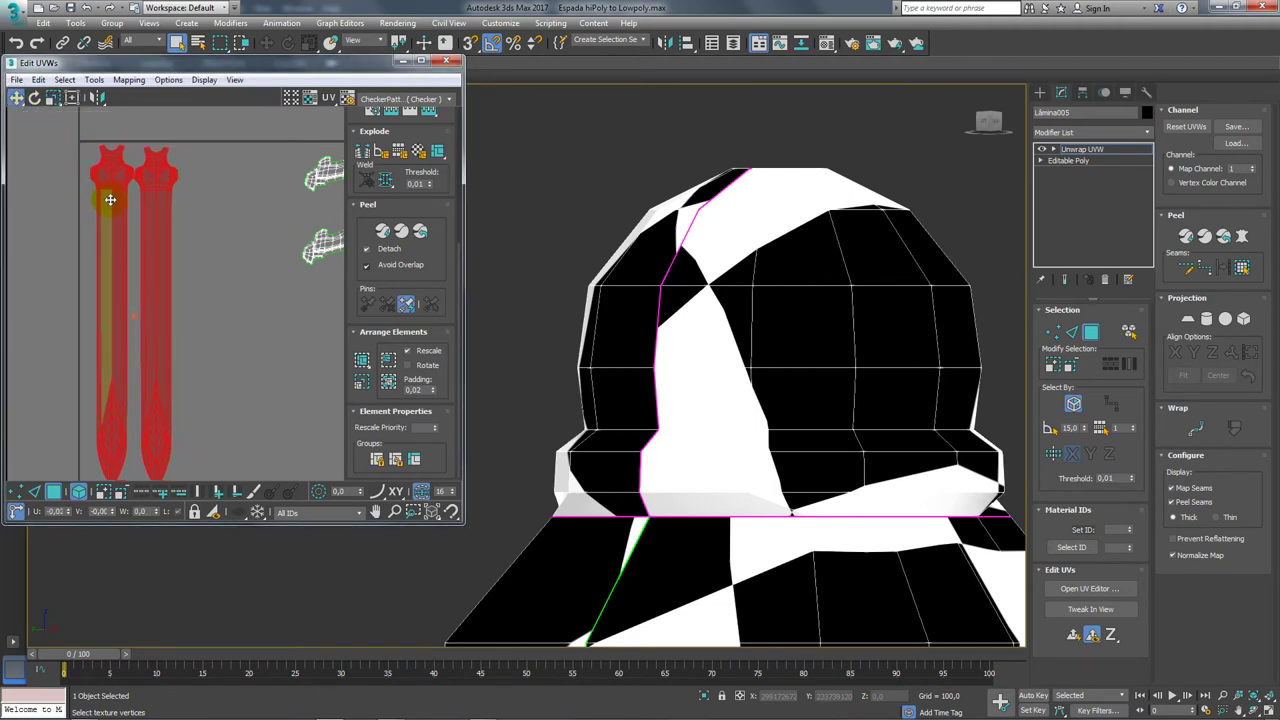
scroll(142, 245, down, 2)
middle_drag(142, 245, 48, 245)
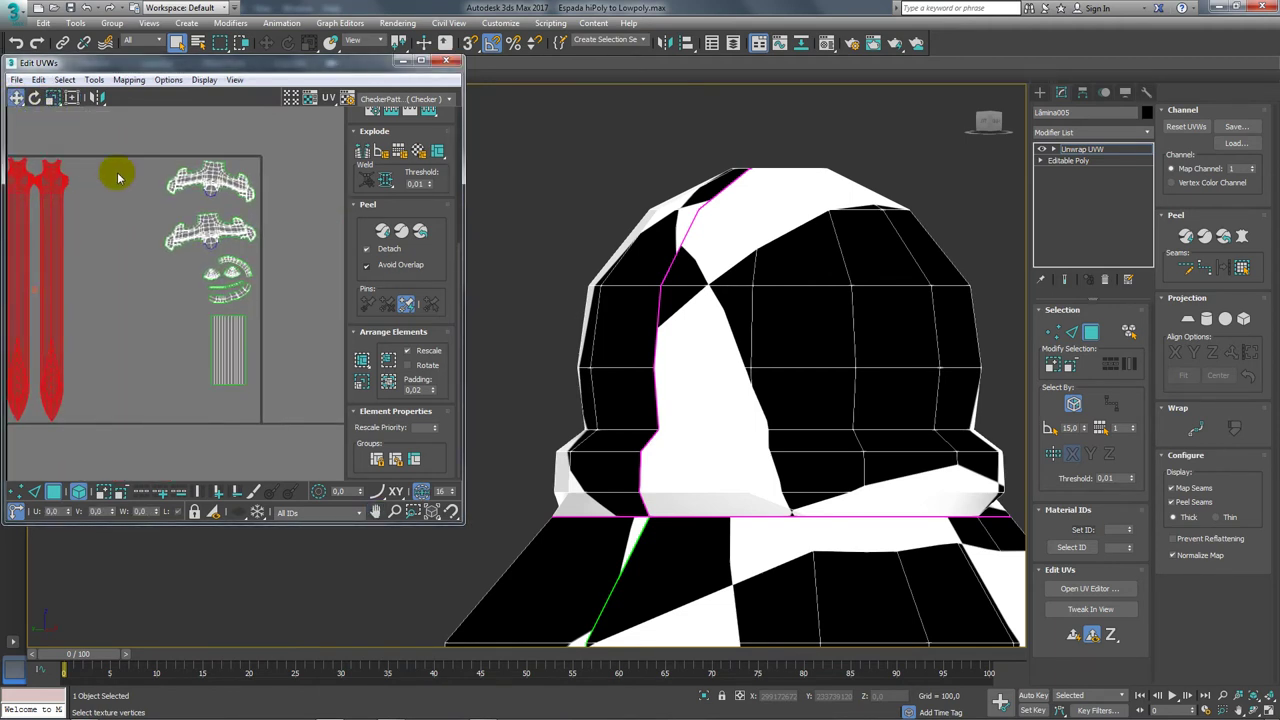
Enlarge the two guard UV islands and position them at the top.
click(228, 218)
drag(228, 218, 135, 226)
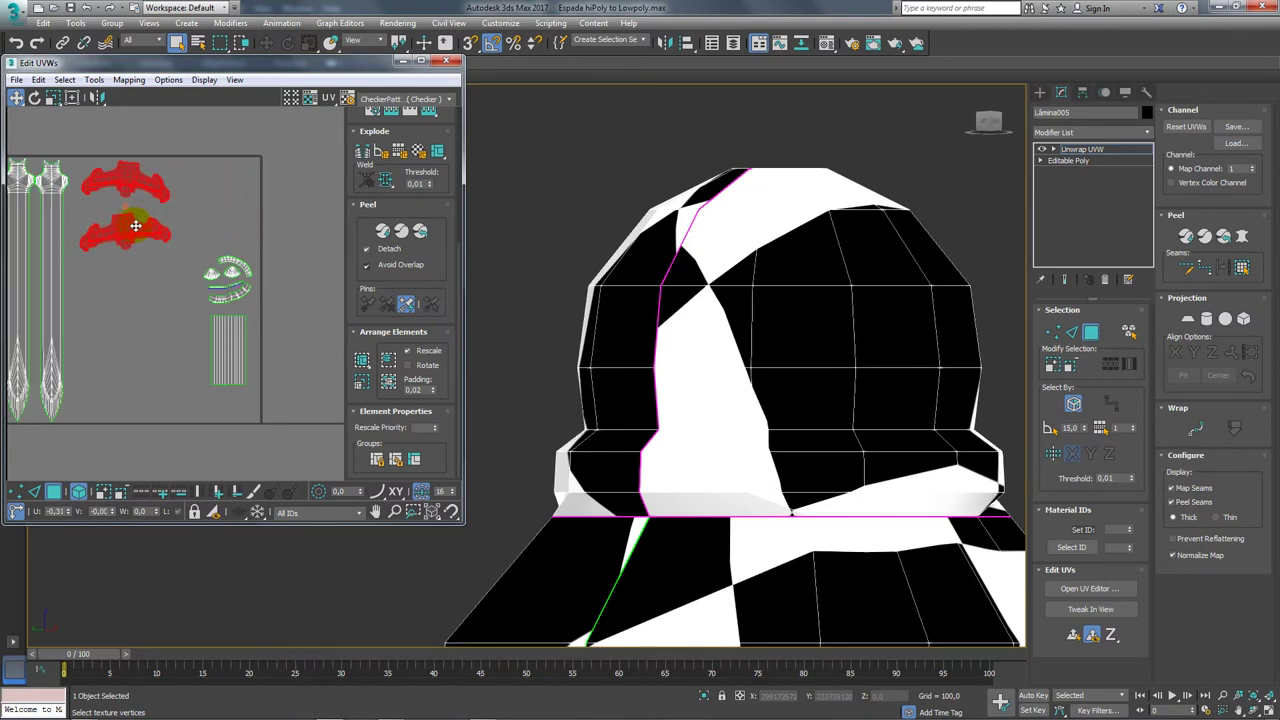
click(62, 98)
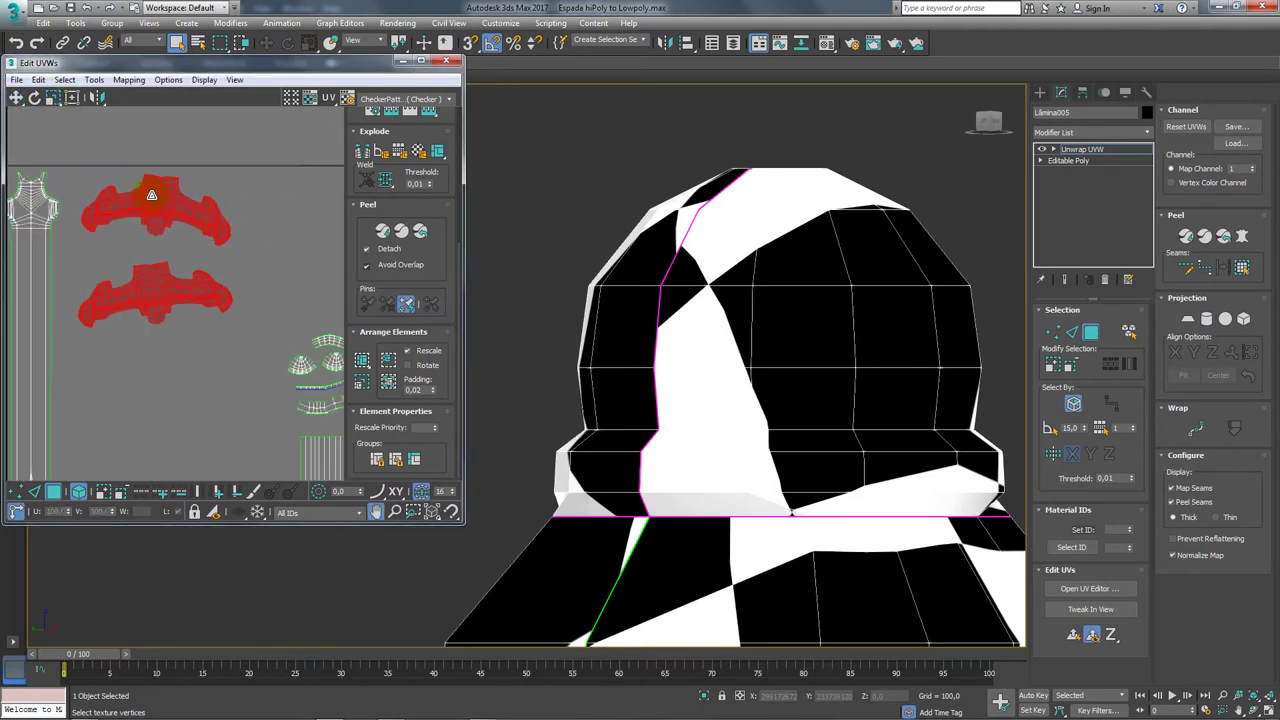
scroll(160, 185, up, 2)
scroll(146, 160, up, 3)
click(16, 100)
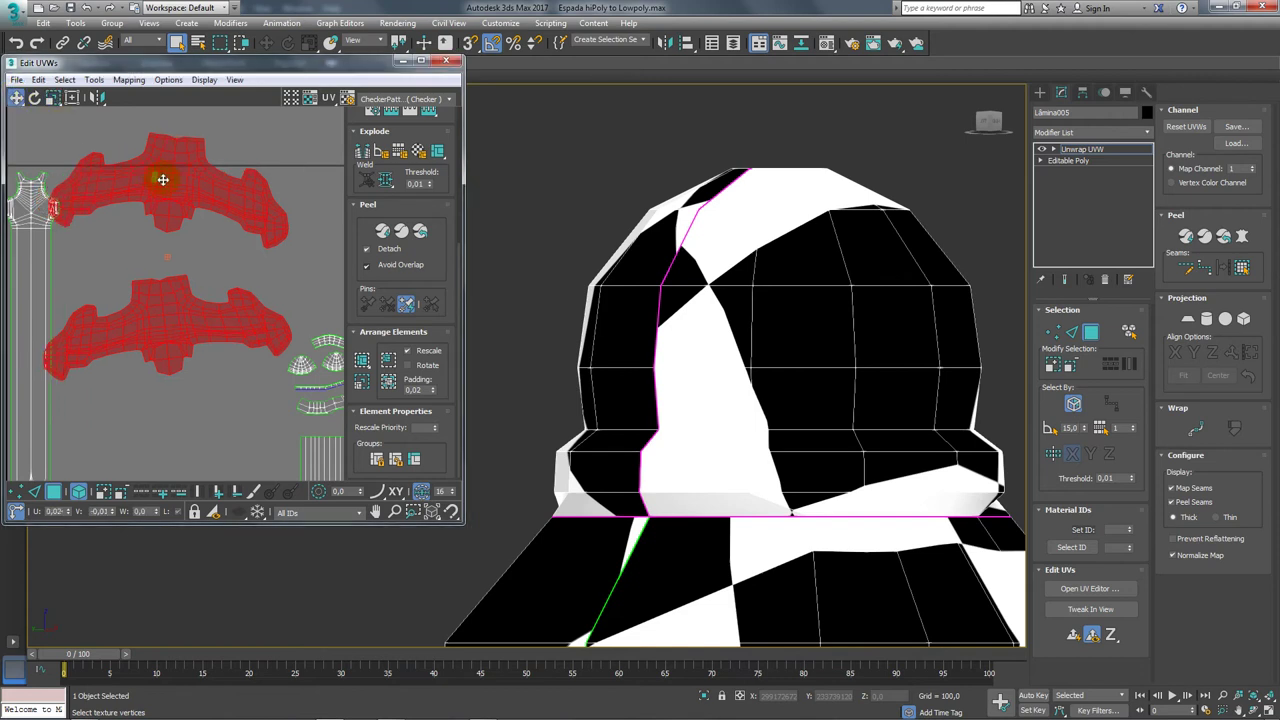
drag(160, 171, 206, 214)
scroll(165, 257, up, 2)
scroll(165, 265, down, 3)
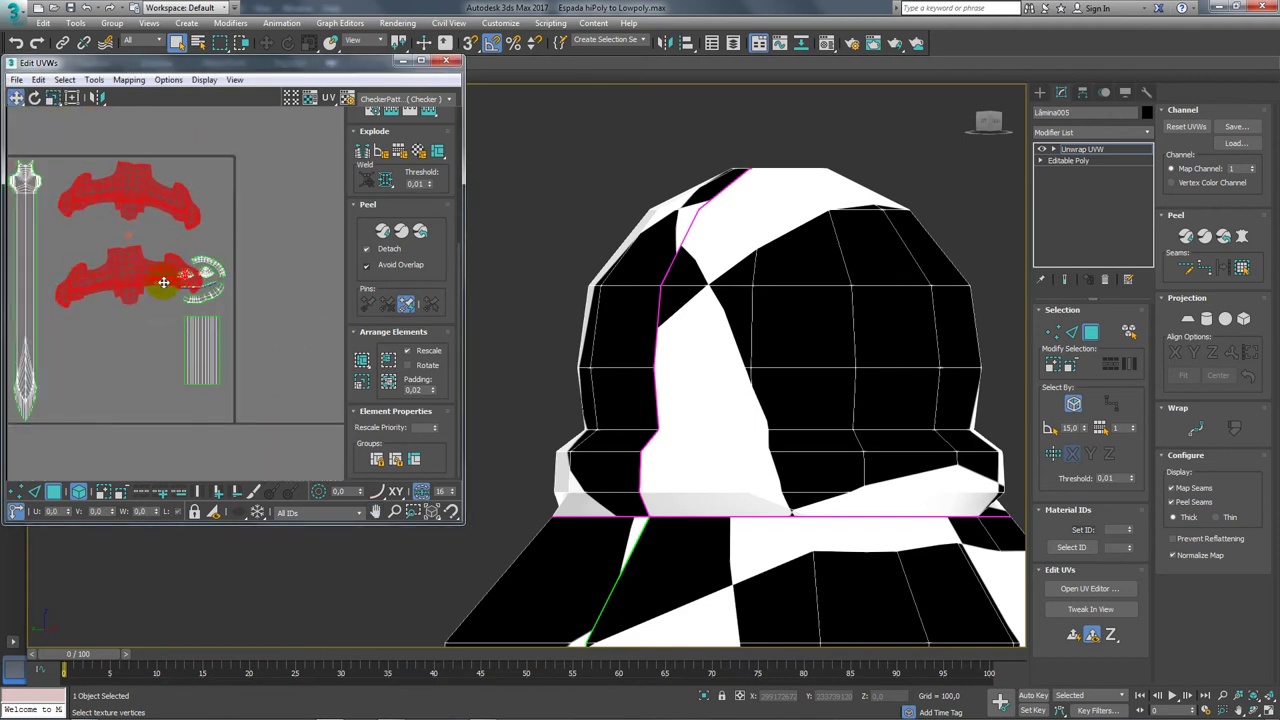
scroll(168, 288, up, 1)
Raise the lower guard island, then move the ring and grip islands down.
click(145, 272)
drag(152, 246, 157, 224)
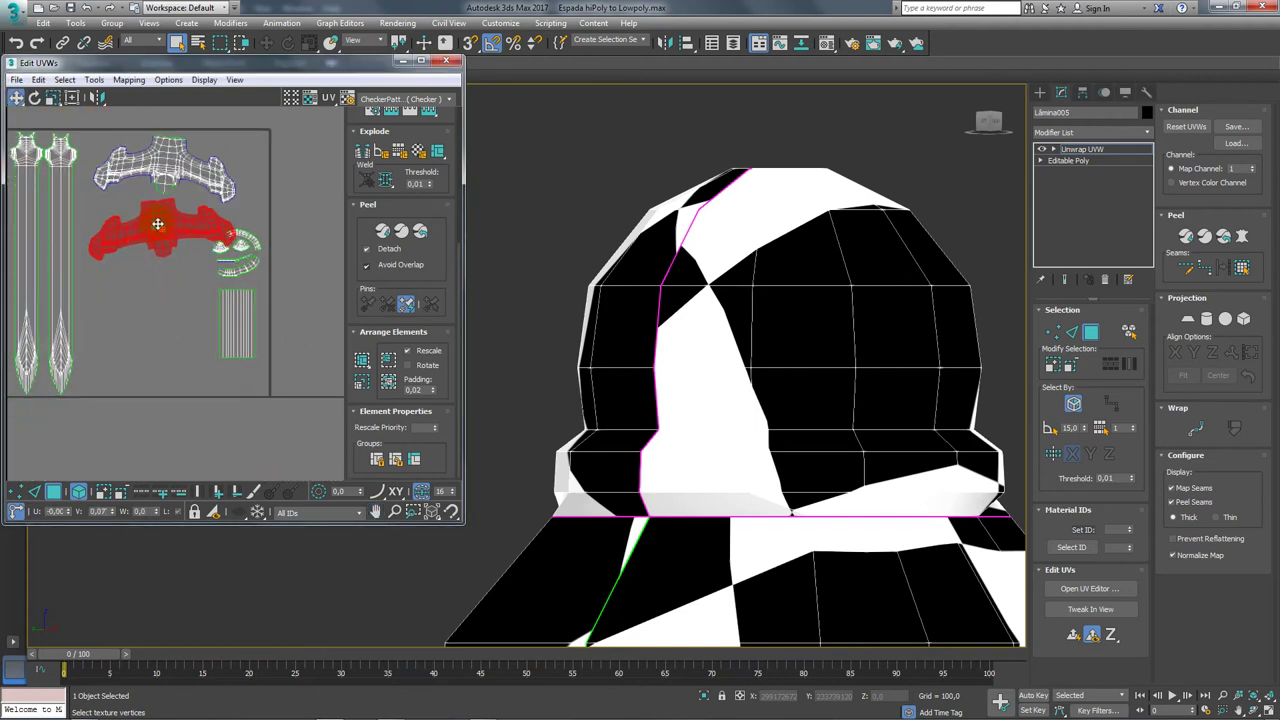
click(254, 240)
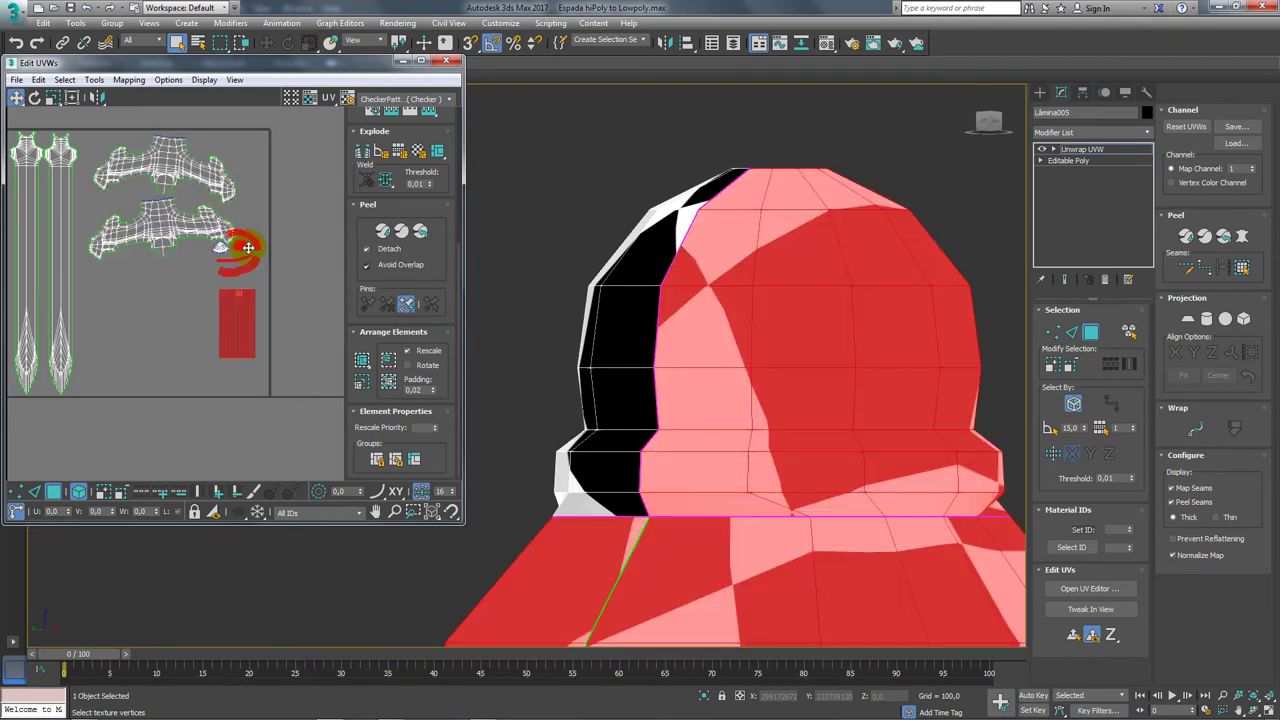
mouse_move(236, 310)
mouse_down()
mouse_move(228, 392)
mouse_move(114, 349)
mouse_up()
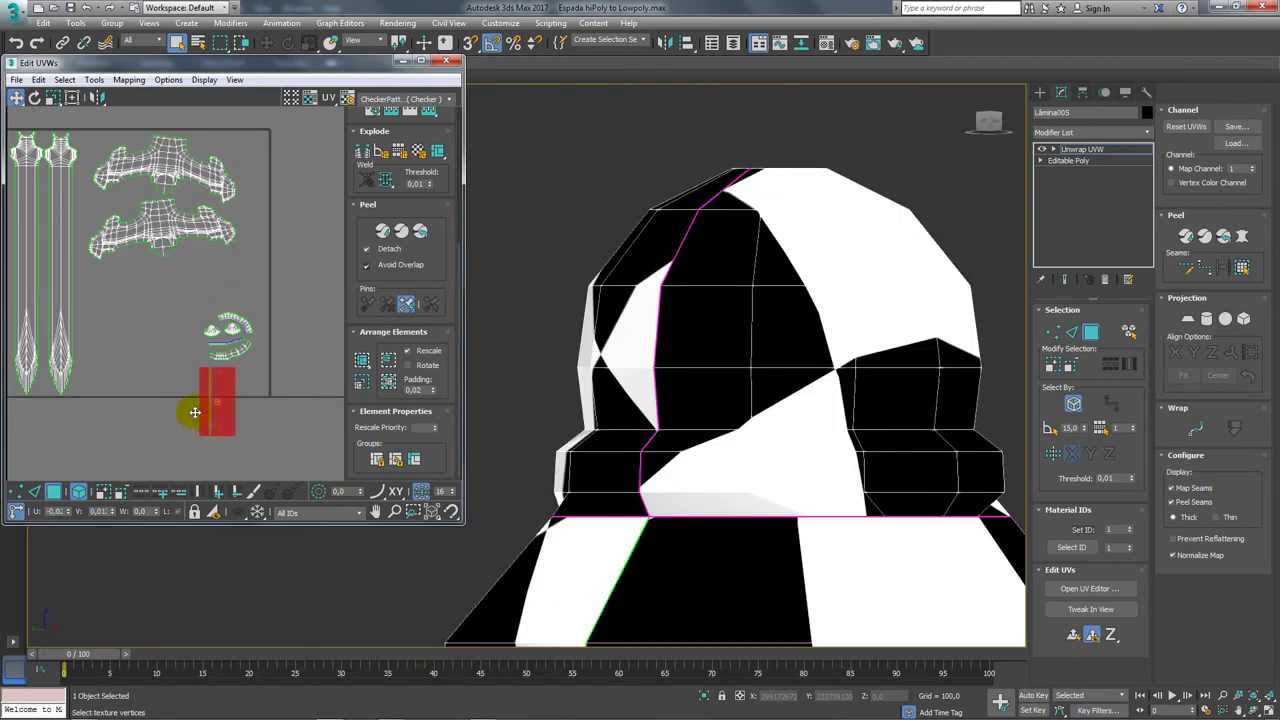
Enlarge and reposition the grip rectangle and ring UV islands.
click(52, 97)
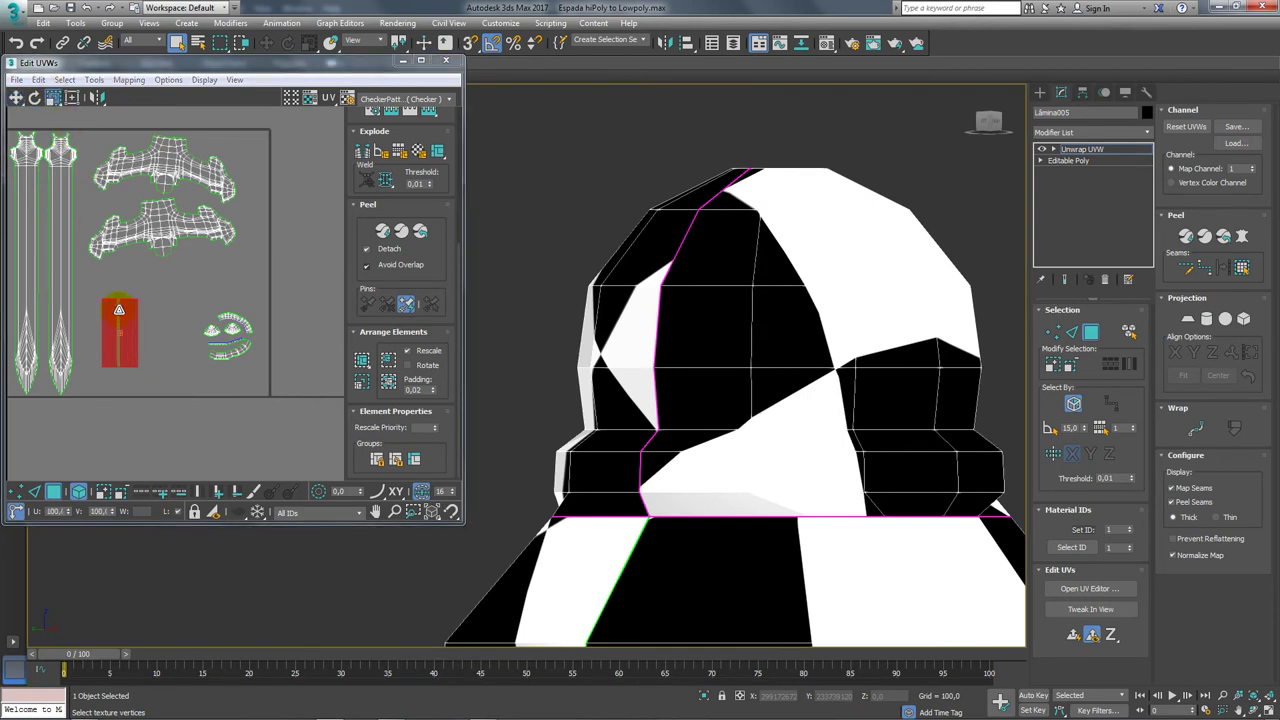
drag(81, 169, 27, 137)
click(16, 98)
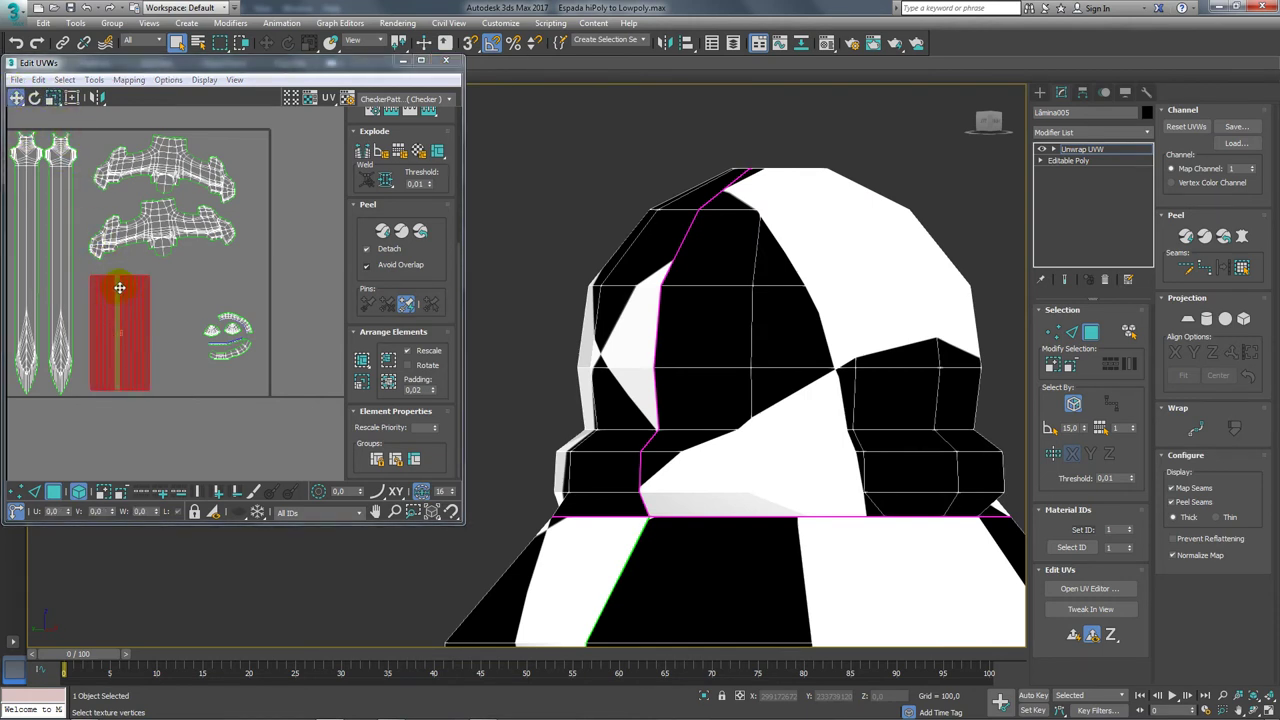
drag(125, 290, 142, 283)
click(235, 336)
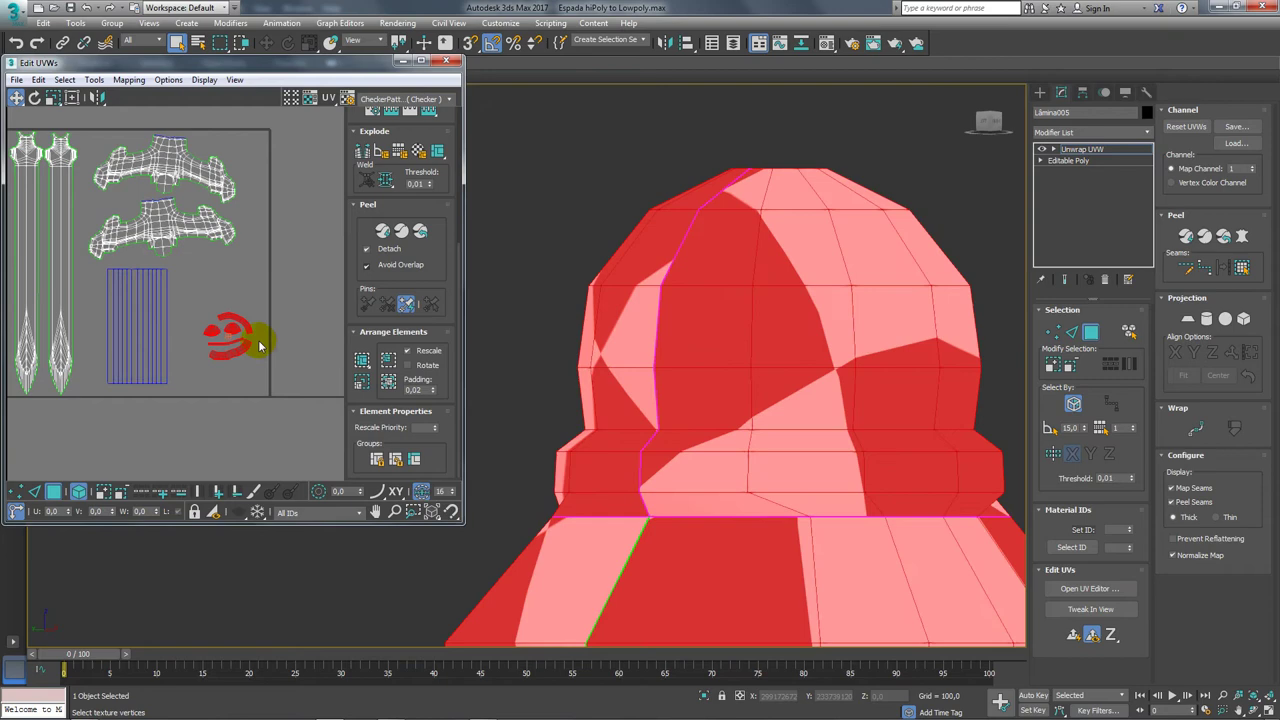
click(52, 97)
drag(228, 317, 222, 281)
click(17, 97)
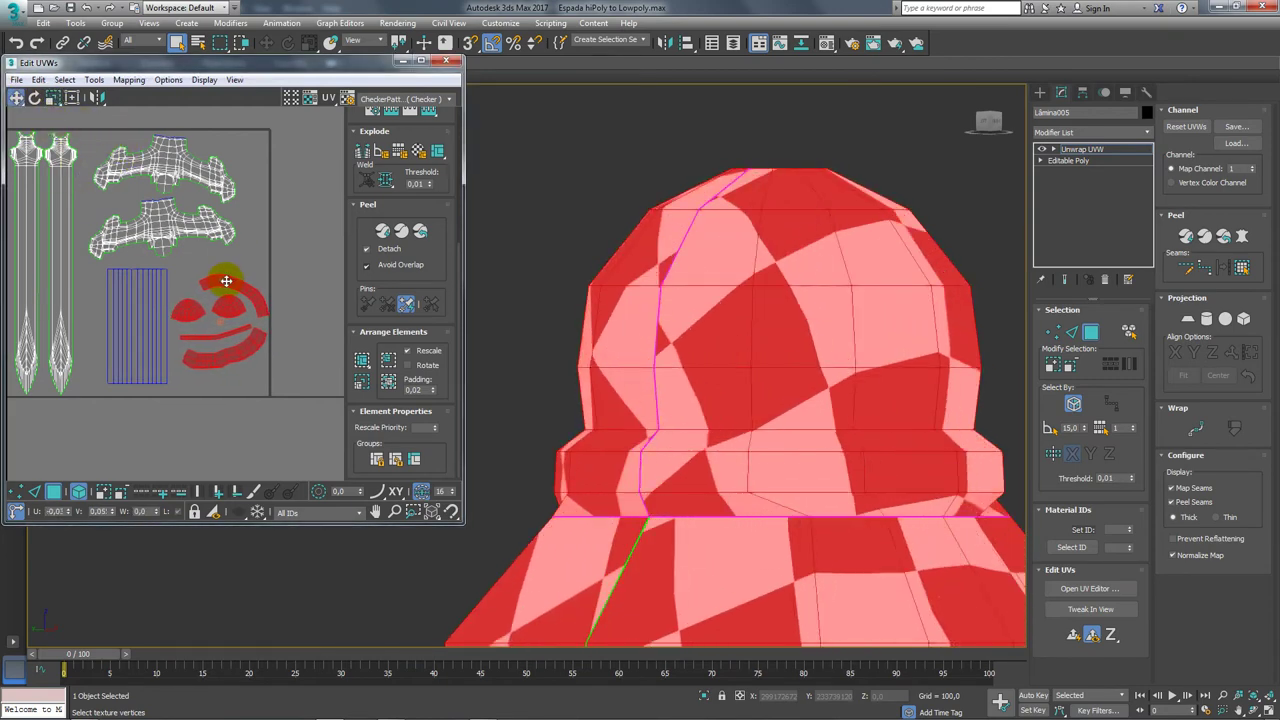
Rotate the arc piece level and rearrange the pommel cap, dome and arc pieces.
scroll(188, 315, up, 3)
drag(178, 321, 191, 316)
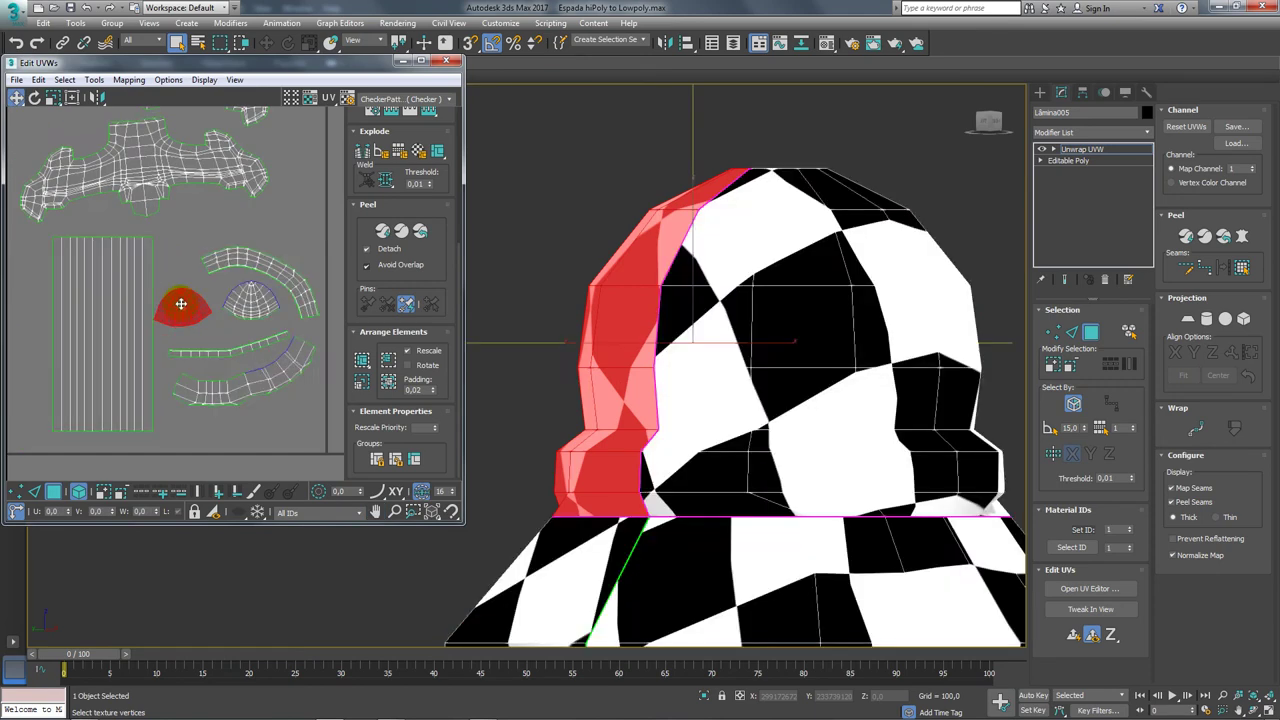
mouse_move(228, 258)
mouse_down()
mouse_move(210, 225)
mouse_move(186, 229)
mouse_move(191, 251)
mouse_up()
click(34, 97)
click(16, 97)
drag(246, 303, 243, 280)
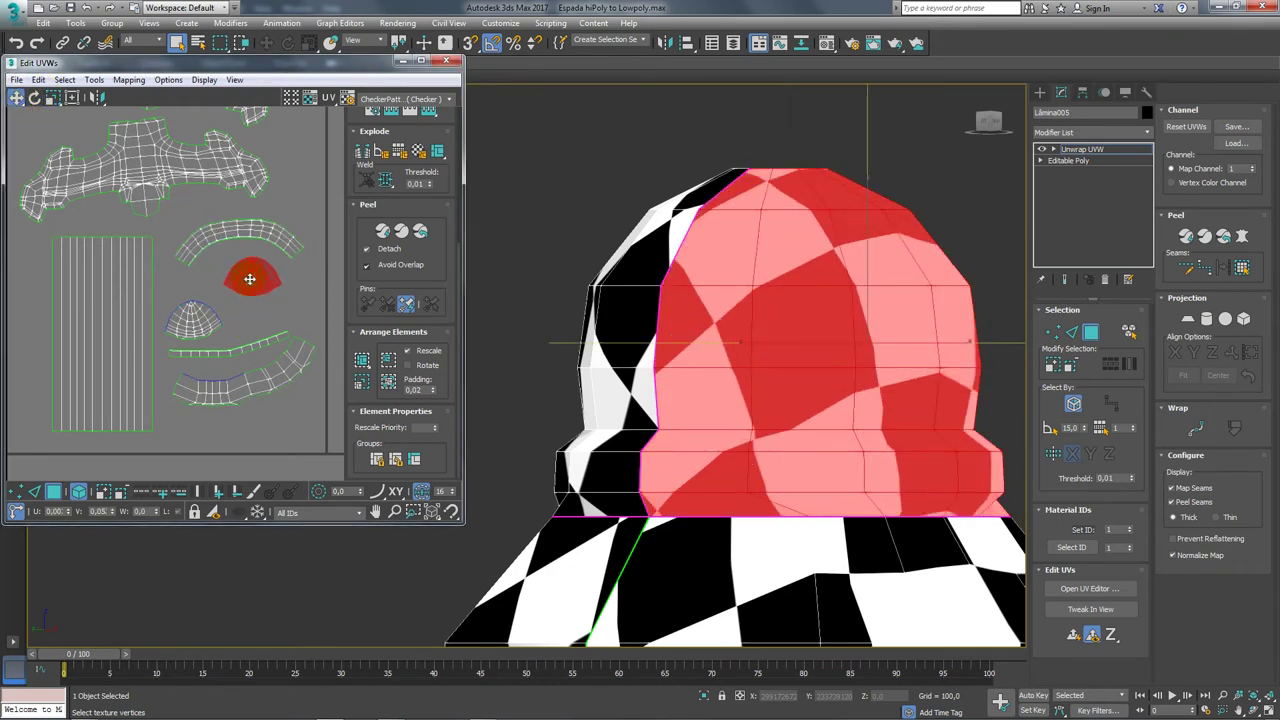
drag(194, 320, 203, 310)
click(222, 350)
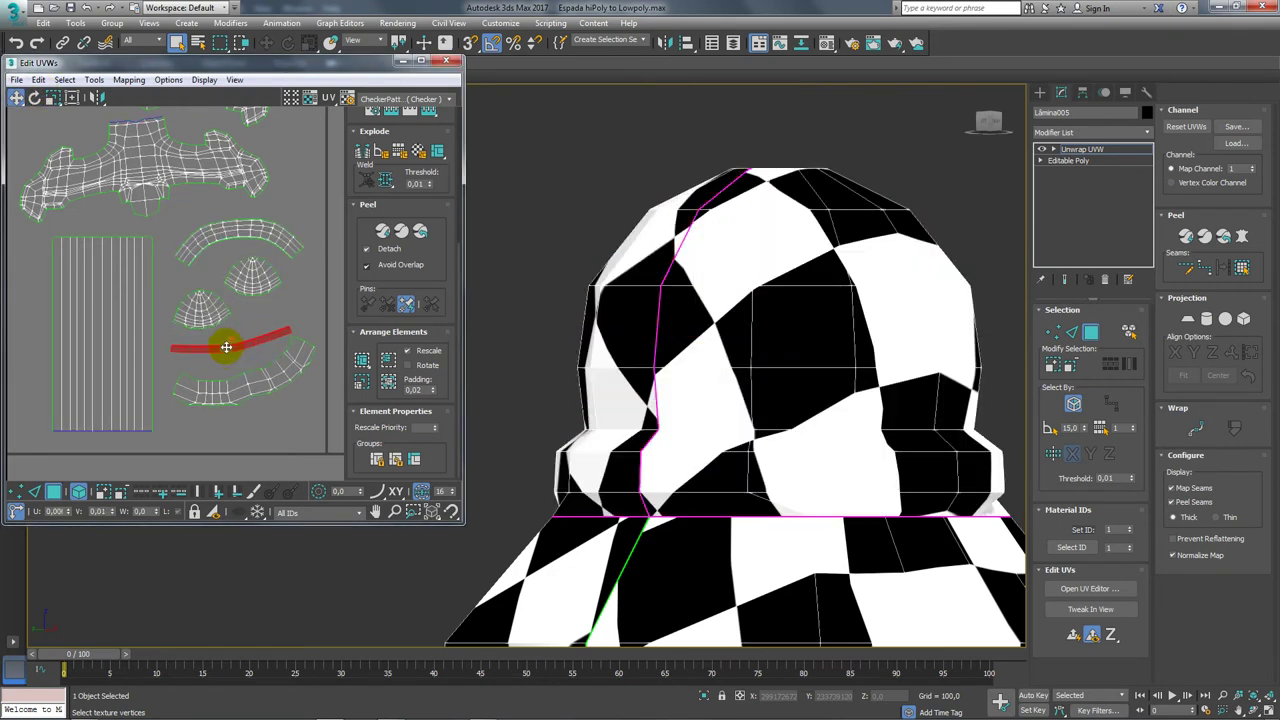
click(243, 376)
drag(243, 378, 243, 394)
click(255, 360)
Select all UV islands to check the layout fills the tile, then deselect.
scroll(251, 357, down, 5)
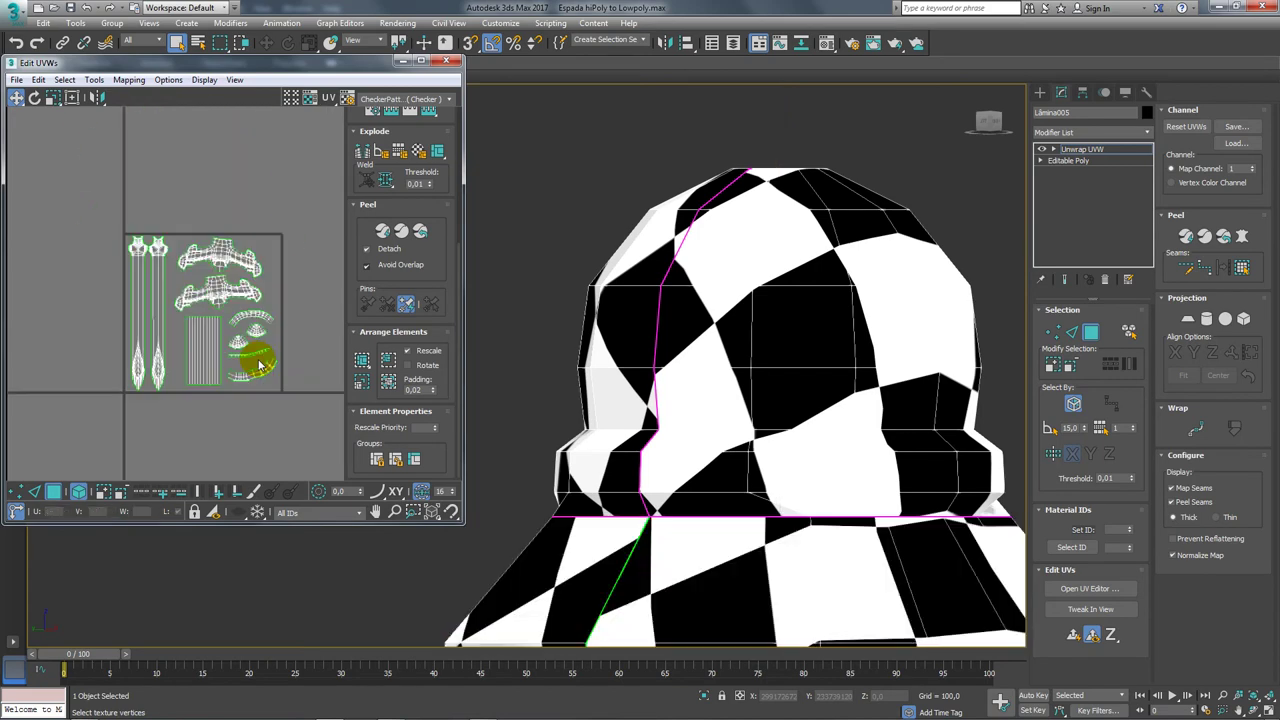
scroll(249, 349, down, 2)
drag(120, 226, 280, 400)
scroll(736, 396, down, 2)
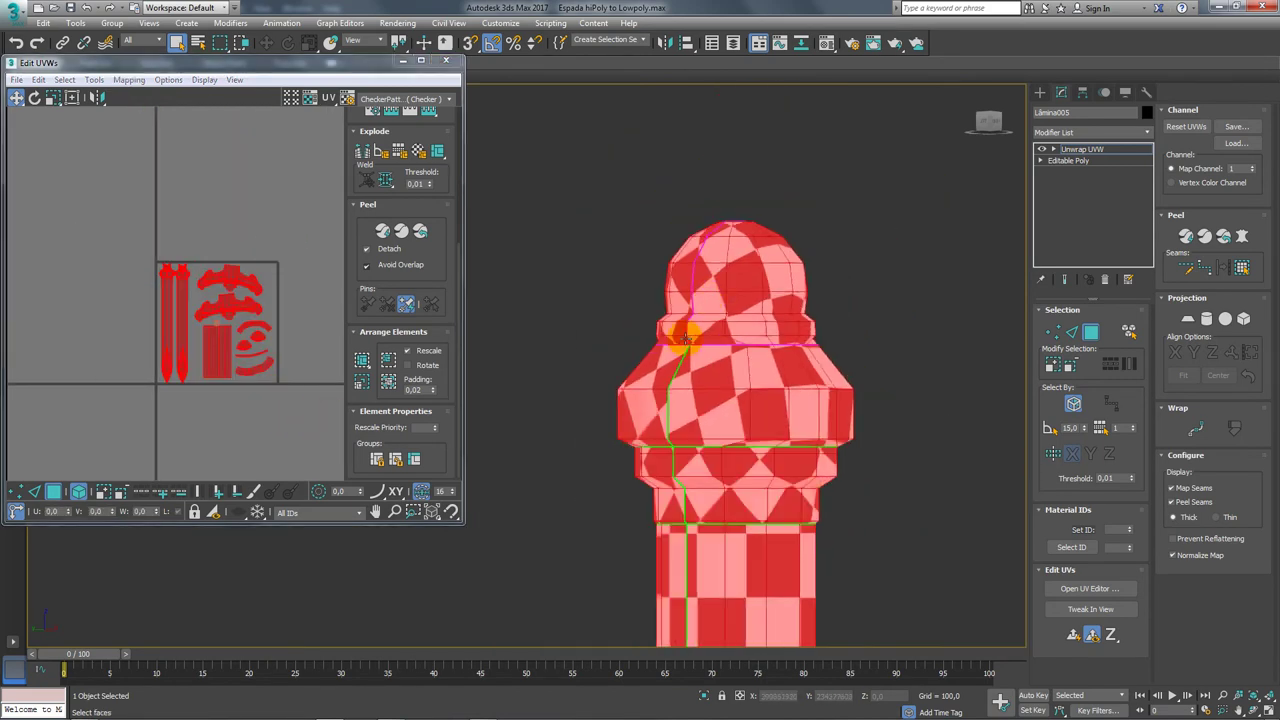
scroll(680, 370, down, 3)
scroll(700, 400, down, 4)
scroll(684, 488, up, 1)
middle_drag(684, 488, 563, 208)
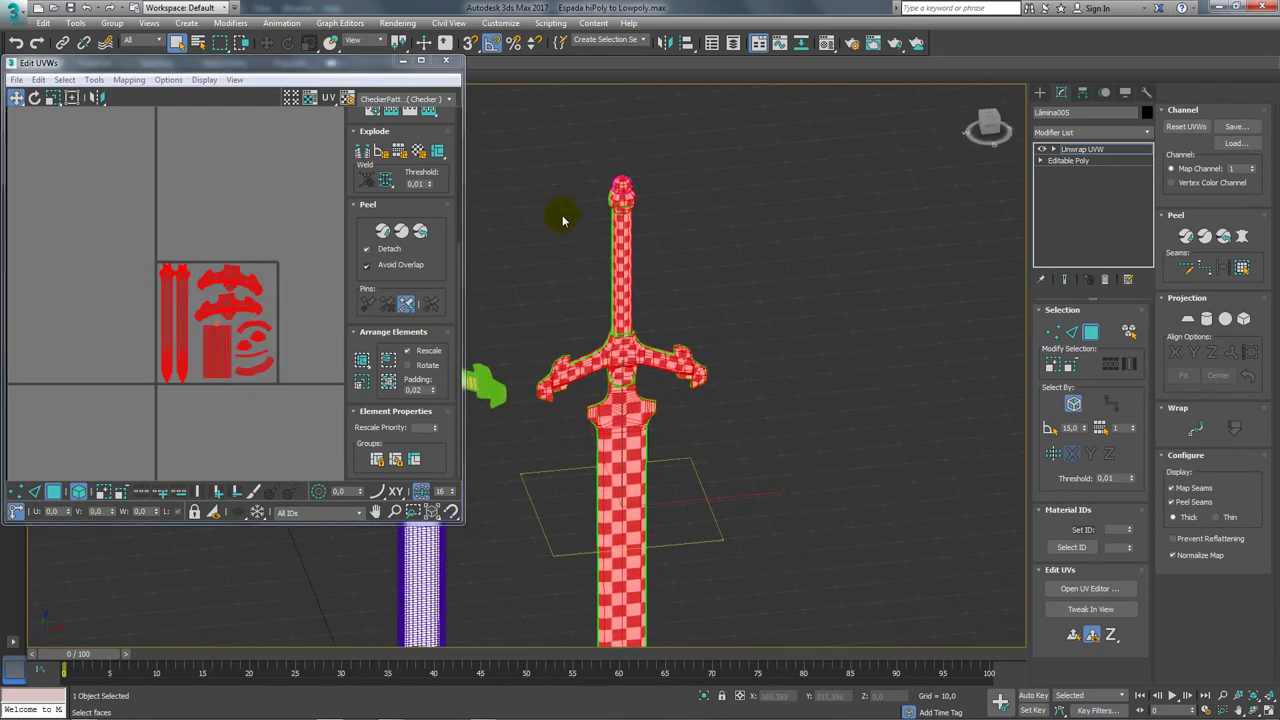
middle_drag(157, 294, 123, 194)
scroll(130, 190, up, 2)
scroll(188, 178, up, 2)
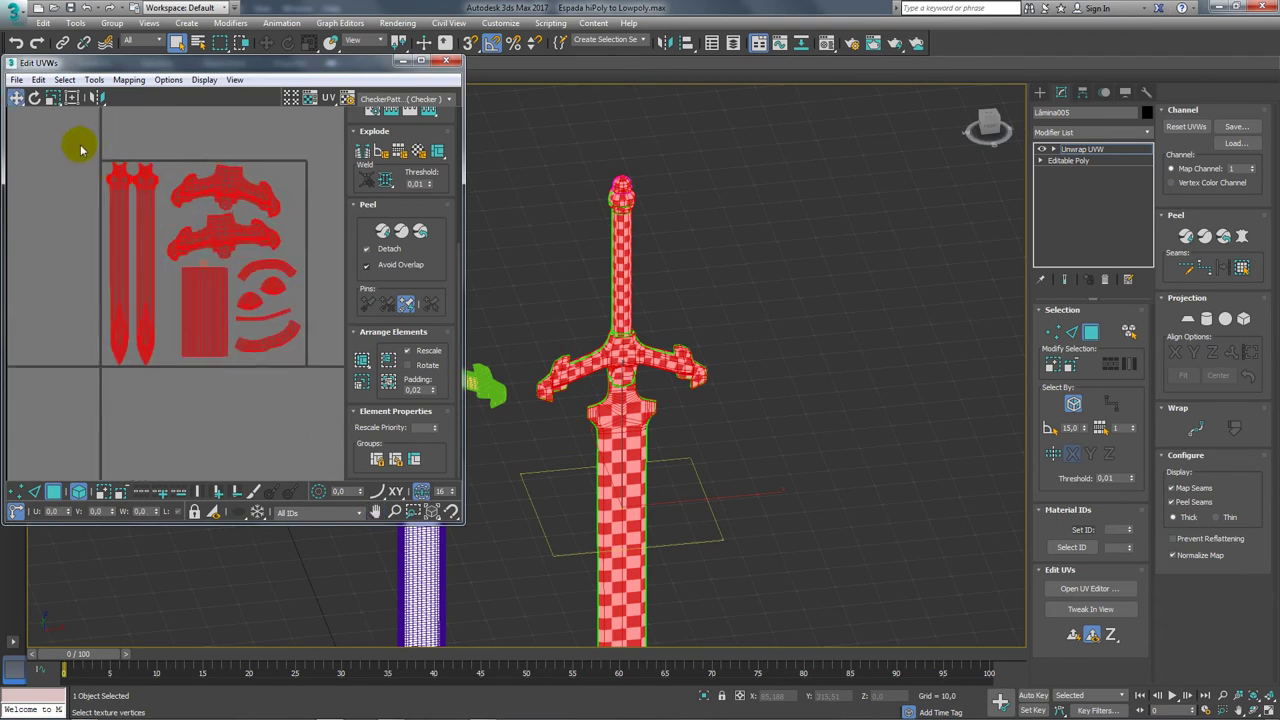
mouse_move(62, 137)
mouse_down()
mouse_move(313, 428)
mouse_move(318, 378)
mouse_up()
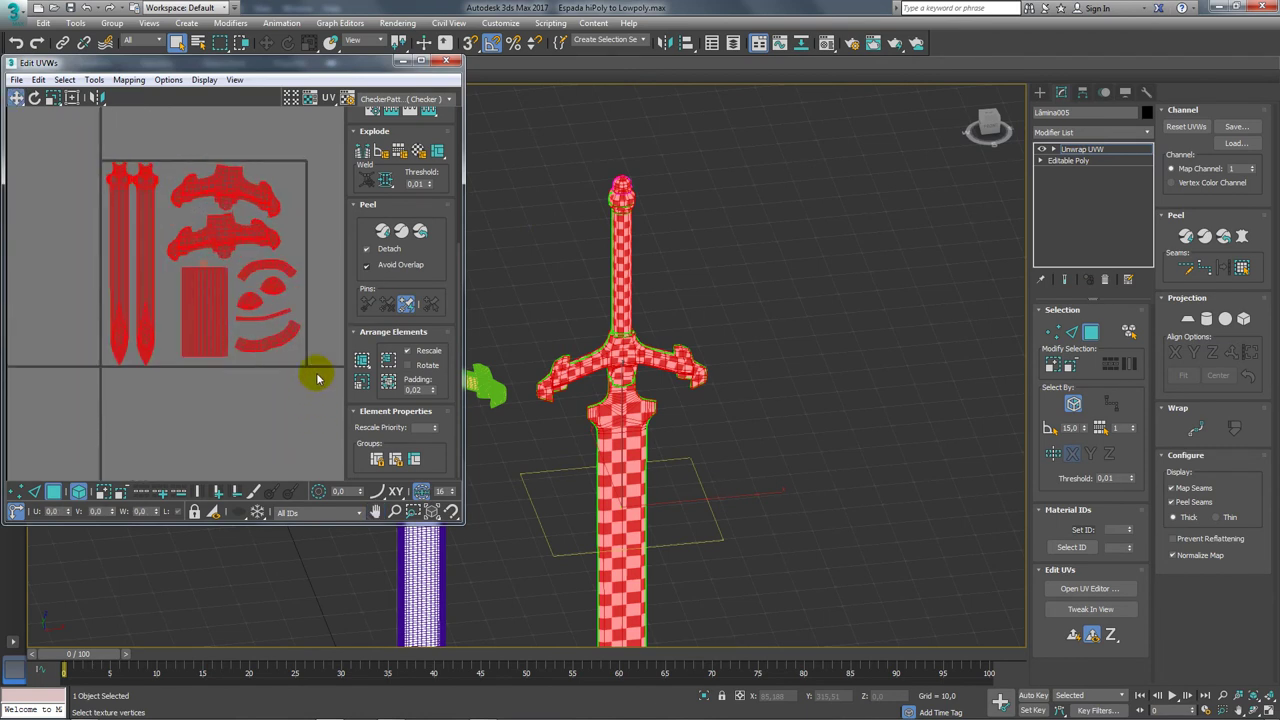
click(318, 378)
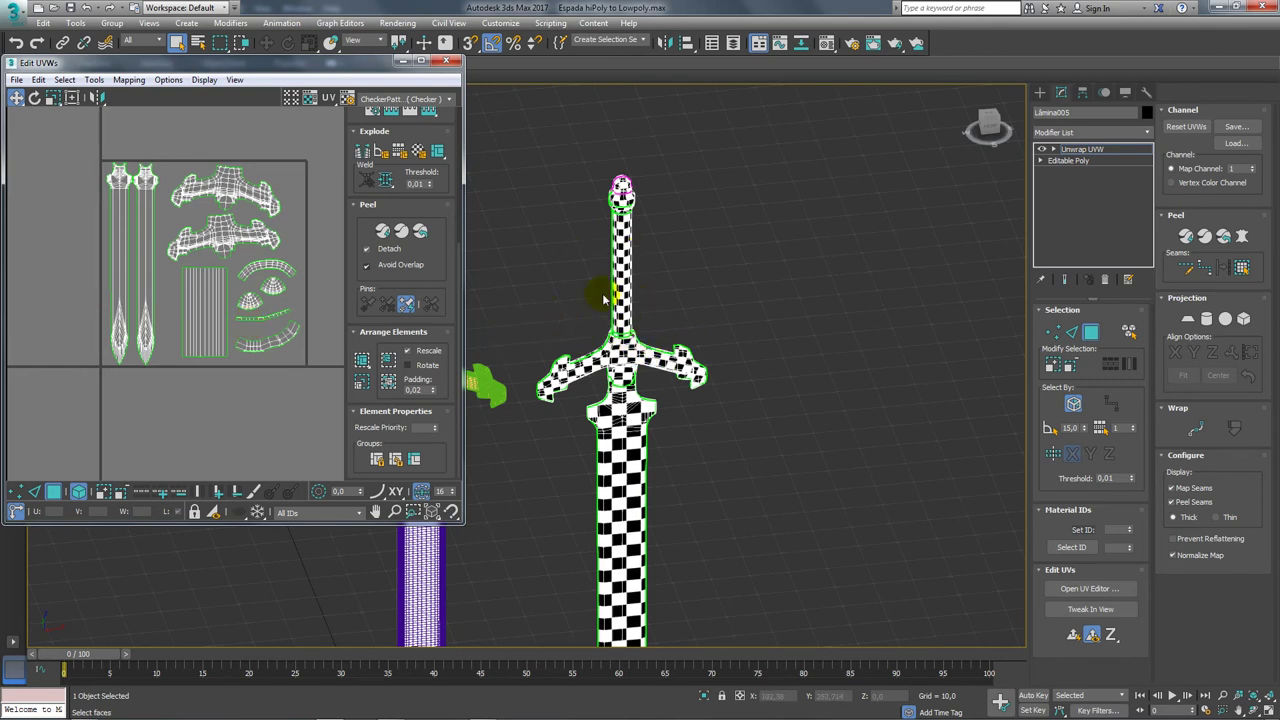
Close the UV editor and convert the low-poly sword to an Editable Poly.
click(446, 63)
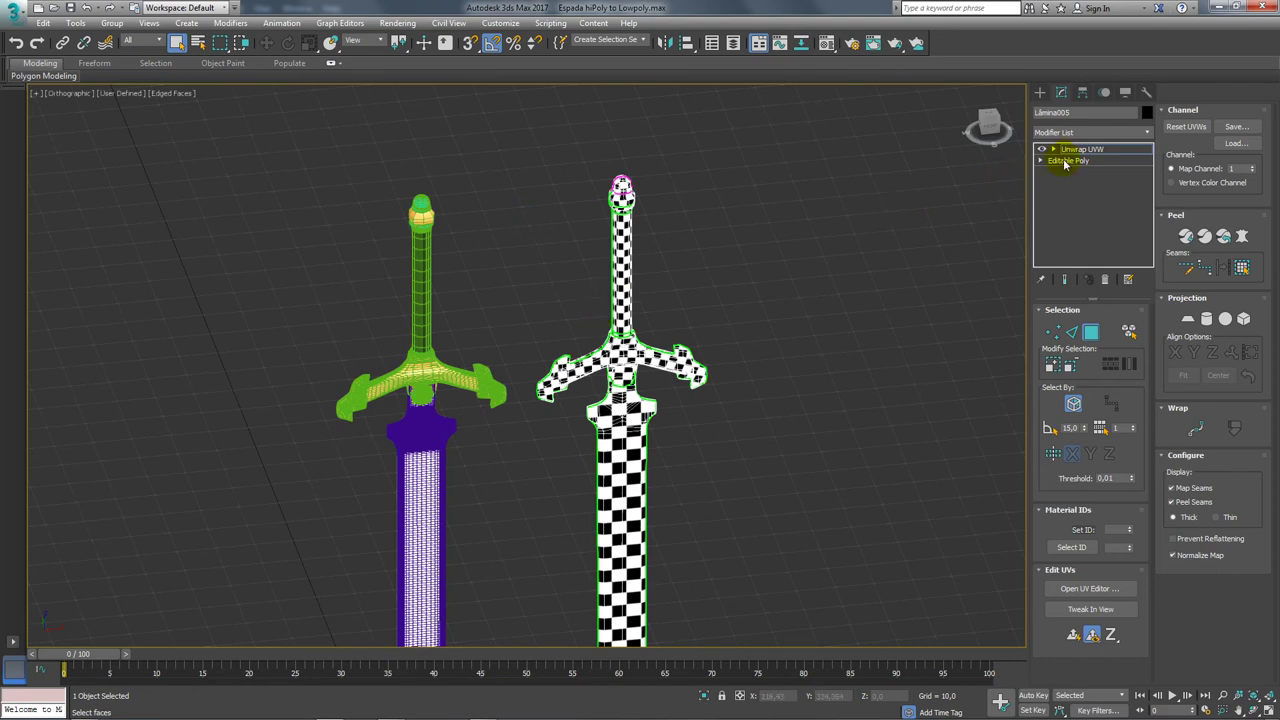
right_click(621, 272)
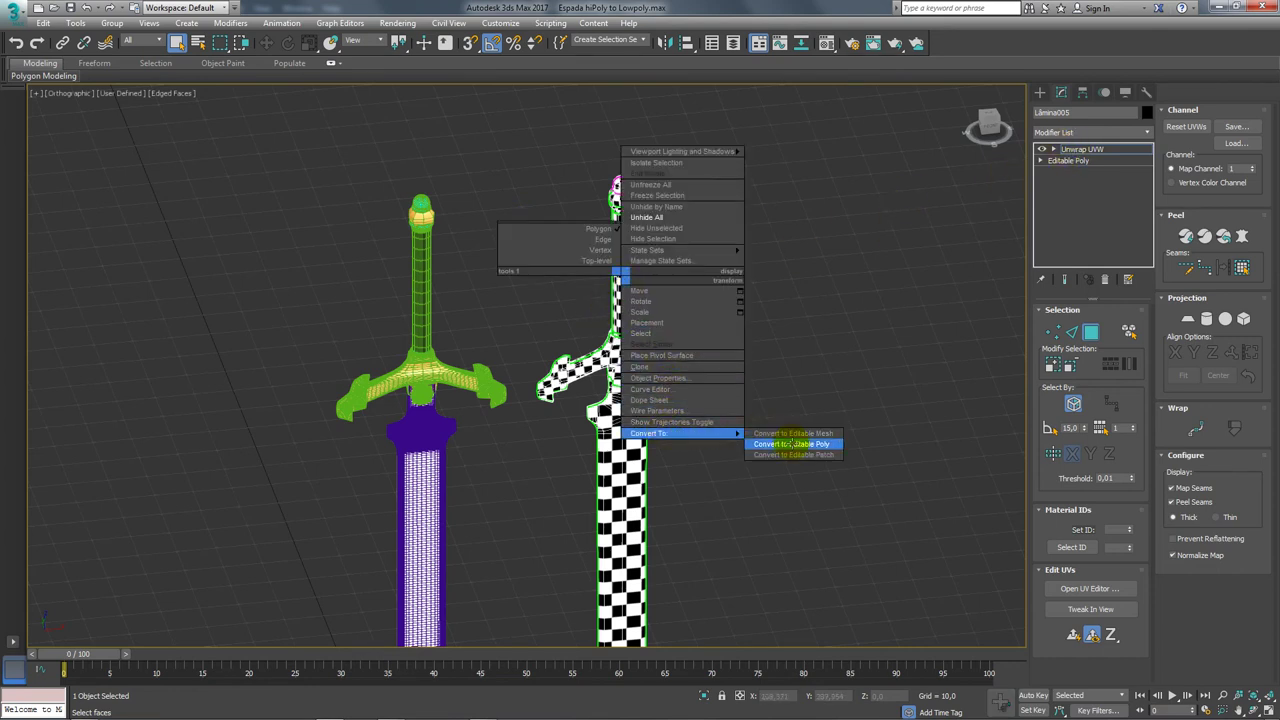
click(790, 443)
scroll(797, 375, down, 3)
scroll(797, 375, up, 3)
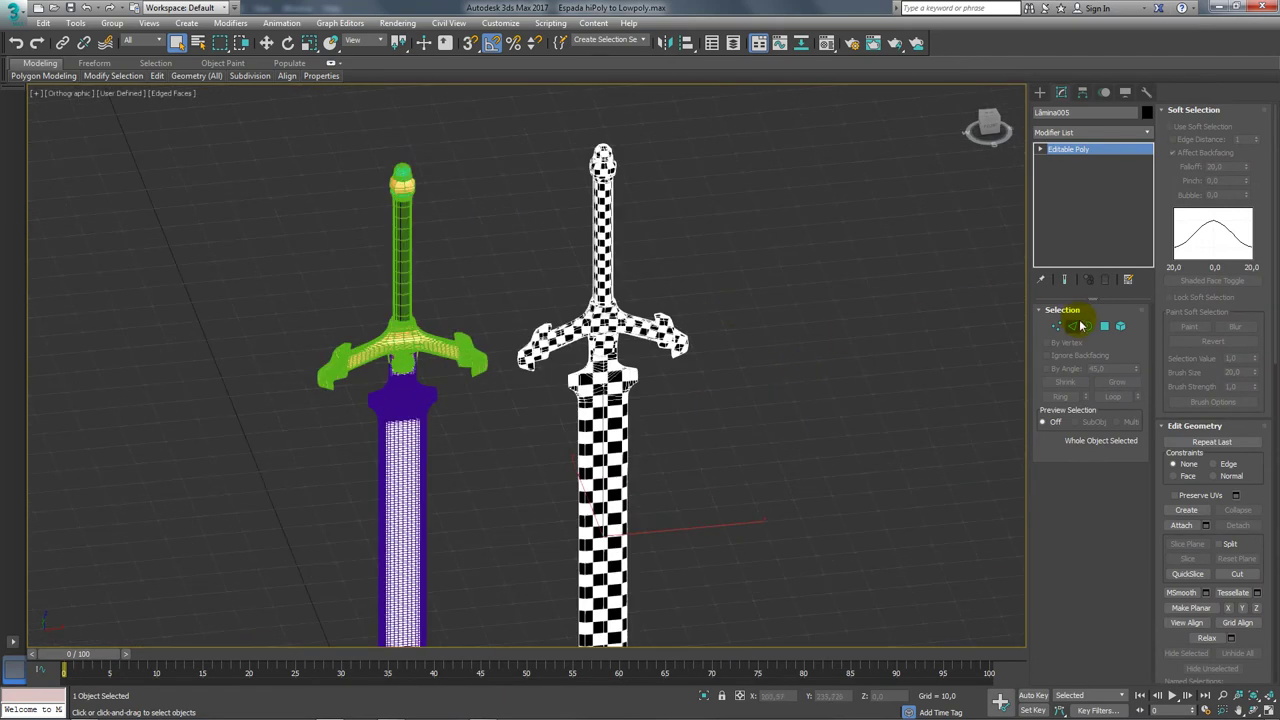
Make Material Editor slot 6 a Multi/Sub-Object material with 4 sub-materials.
click(826, 43)
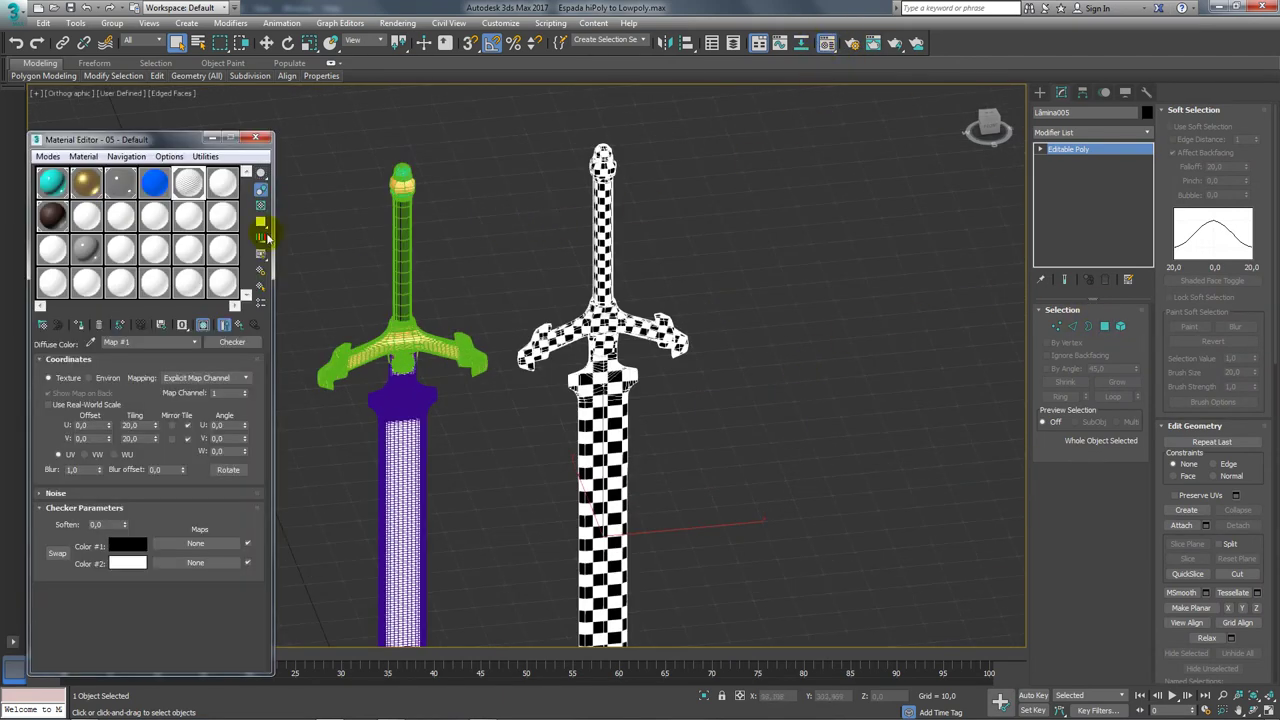
drag(166, 140, 197, 111)
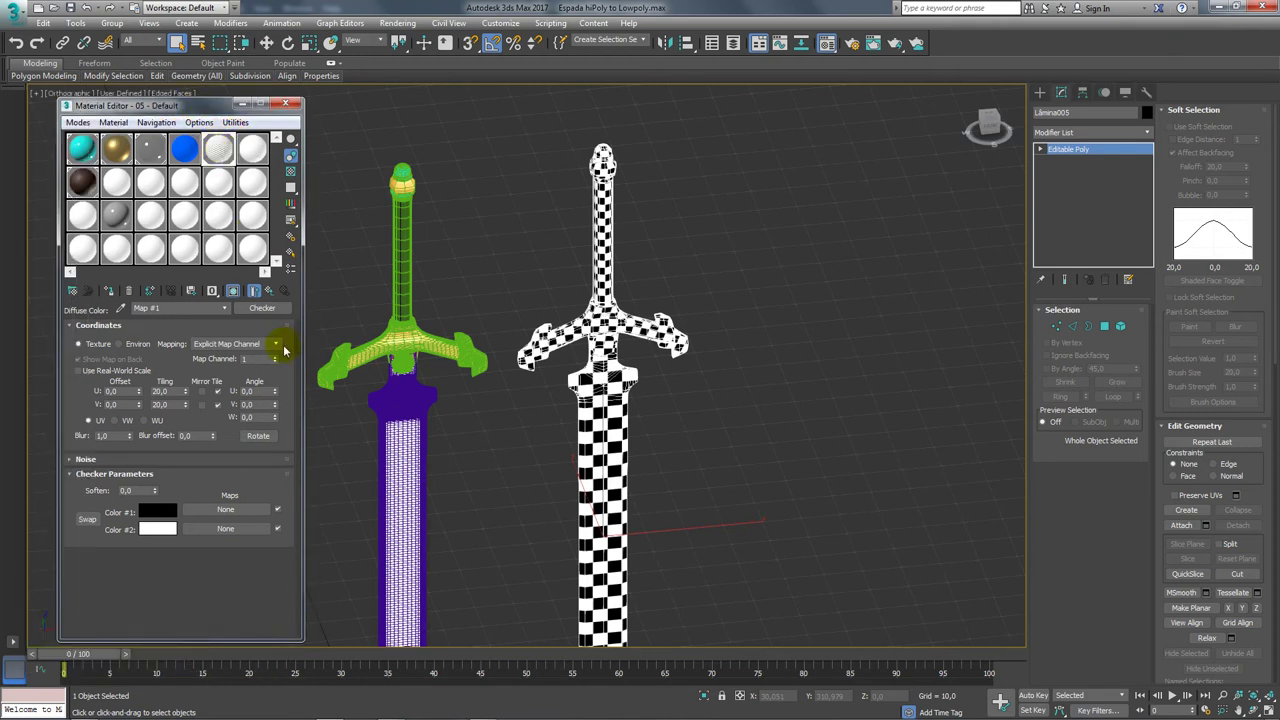
click(252, 152)
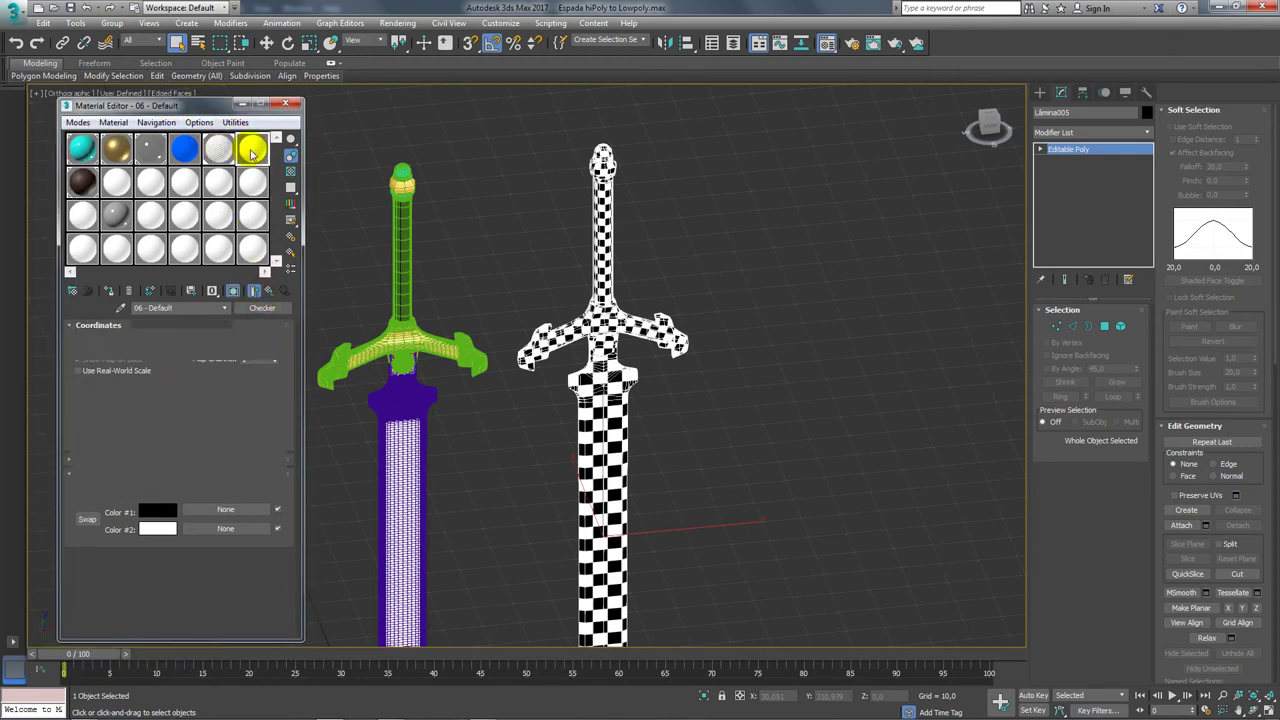
click(263, 308)
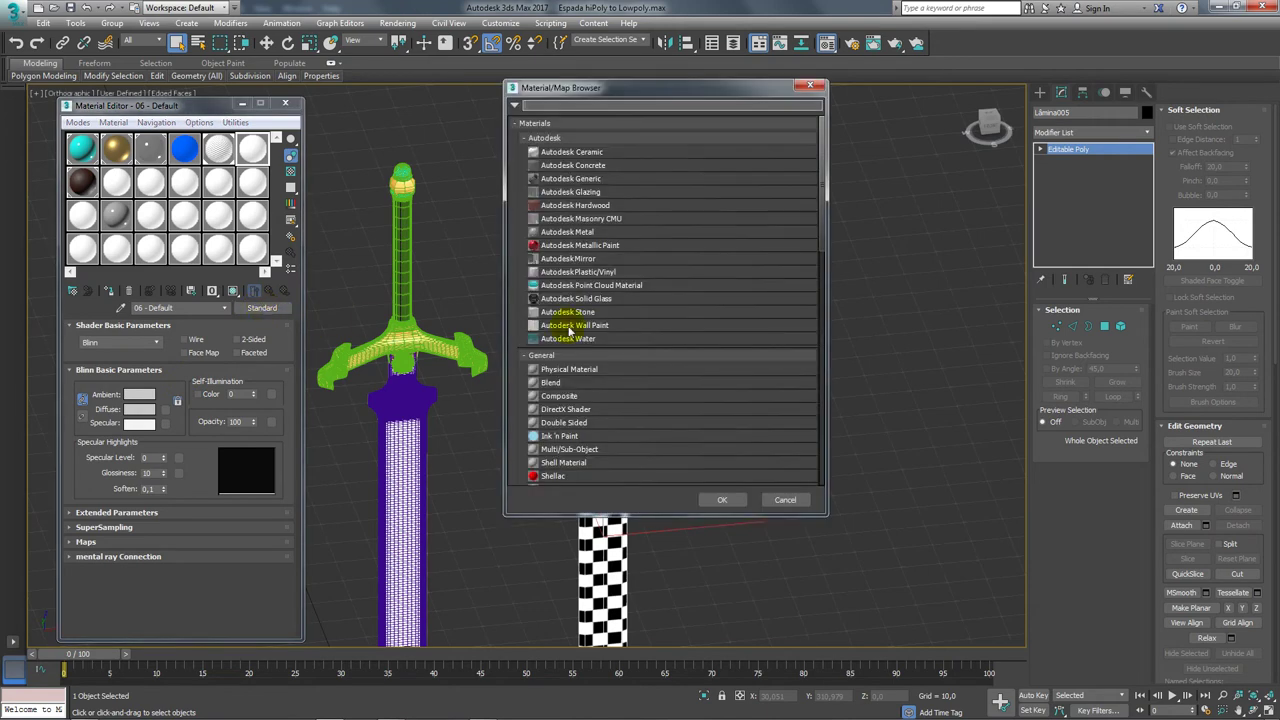
scroll(604, 356, down, 3)
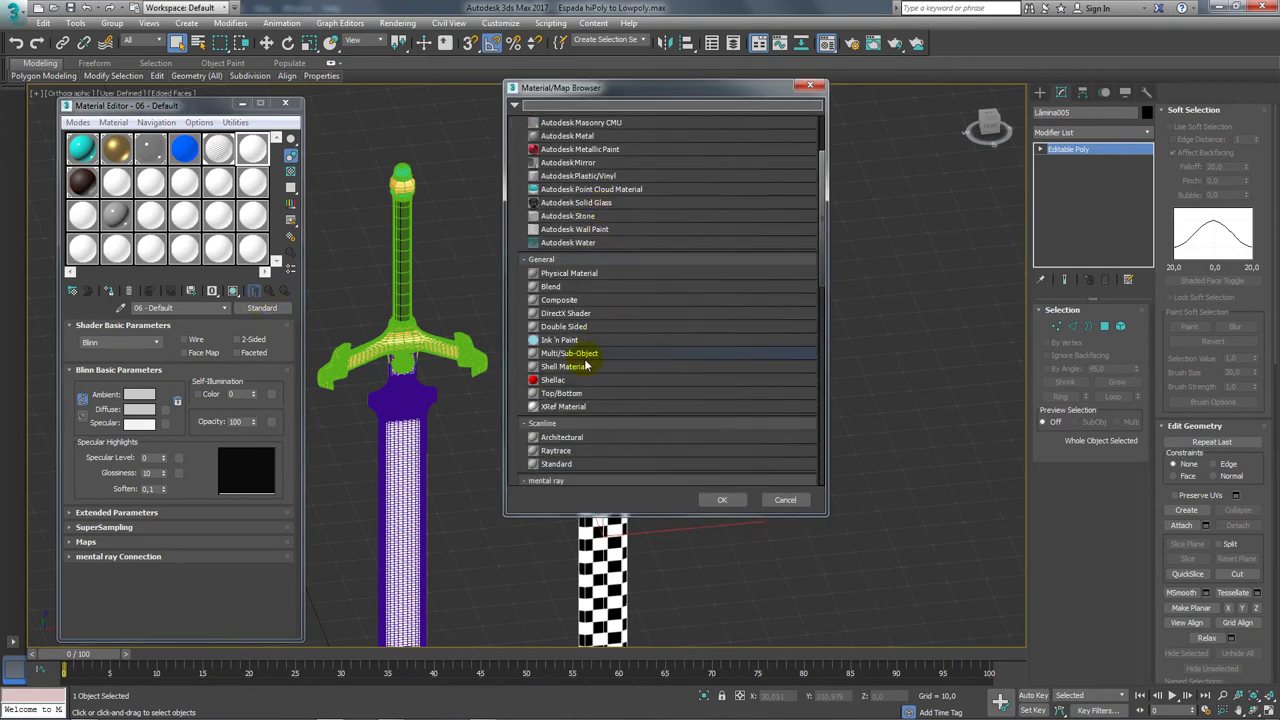
double_click(580, 354)
click(147, 406)
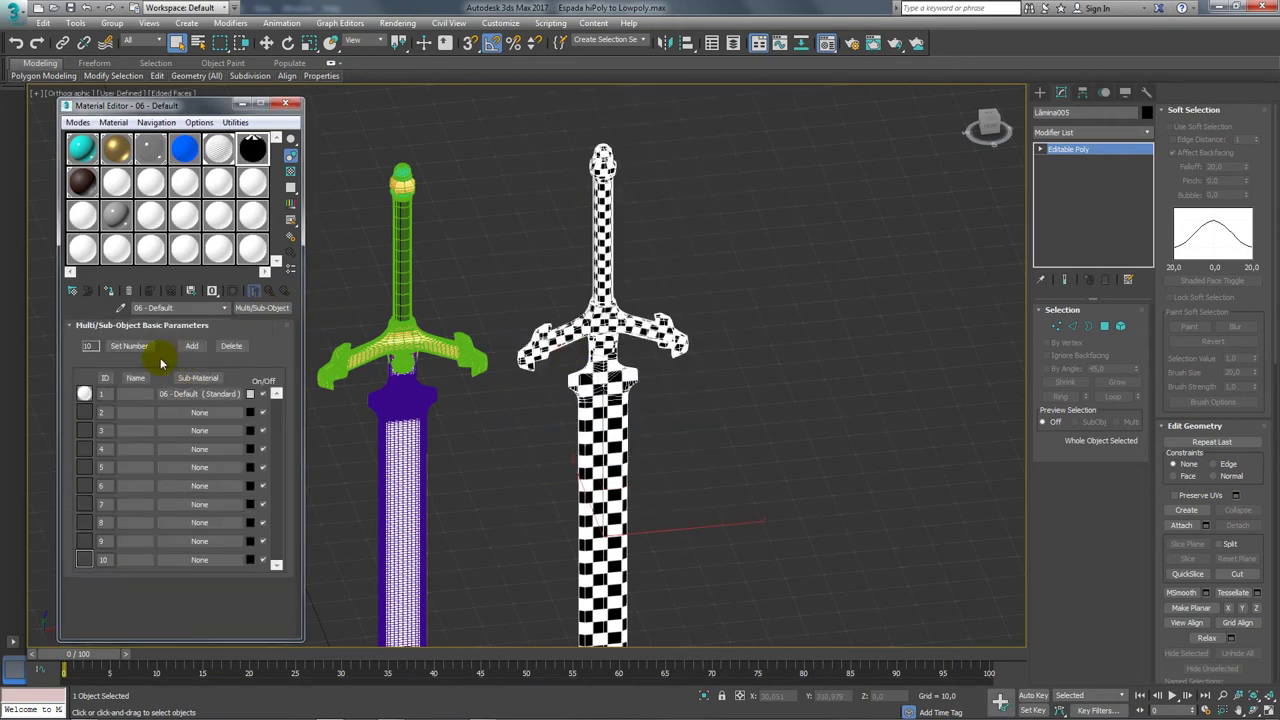
click(135, 344)
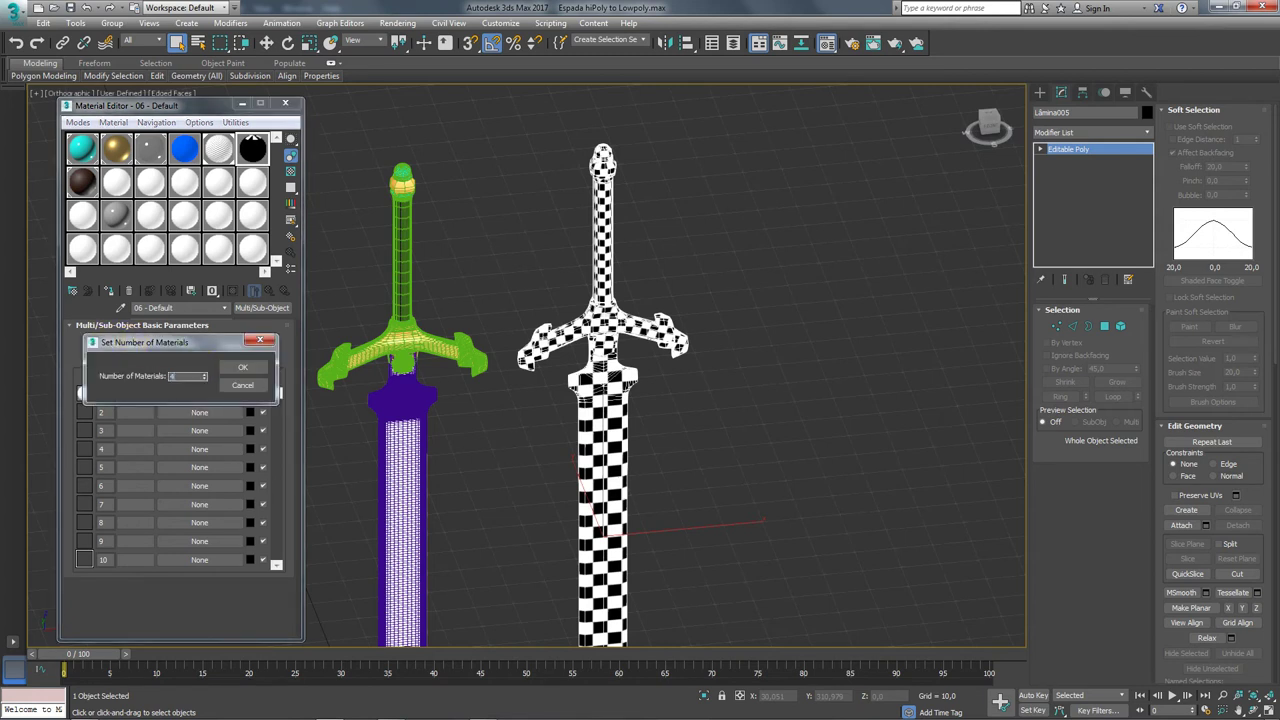
click(242, 367)
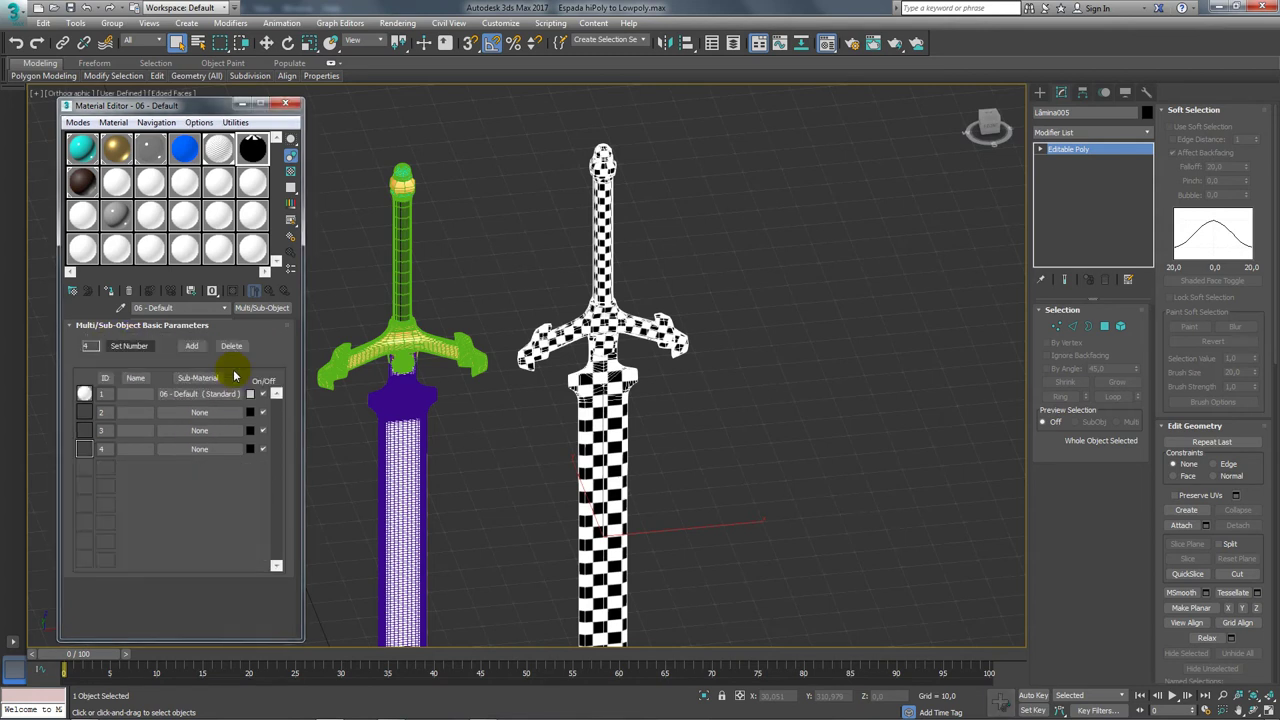
Copy the white sub-material 1 into slots 2, 3 and 4.
click(250, 393)
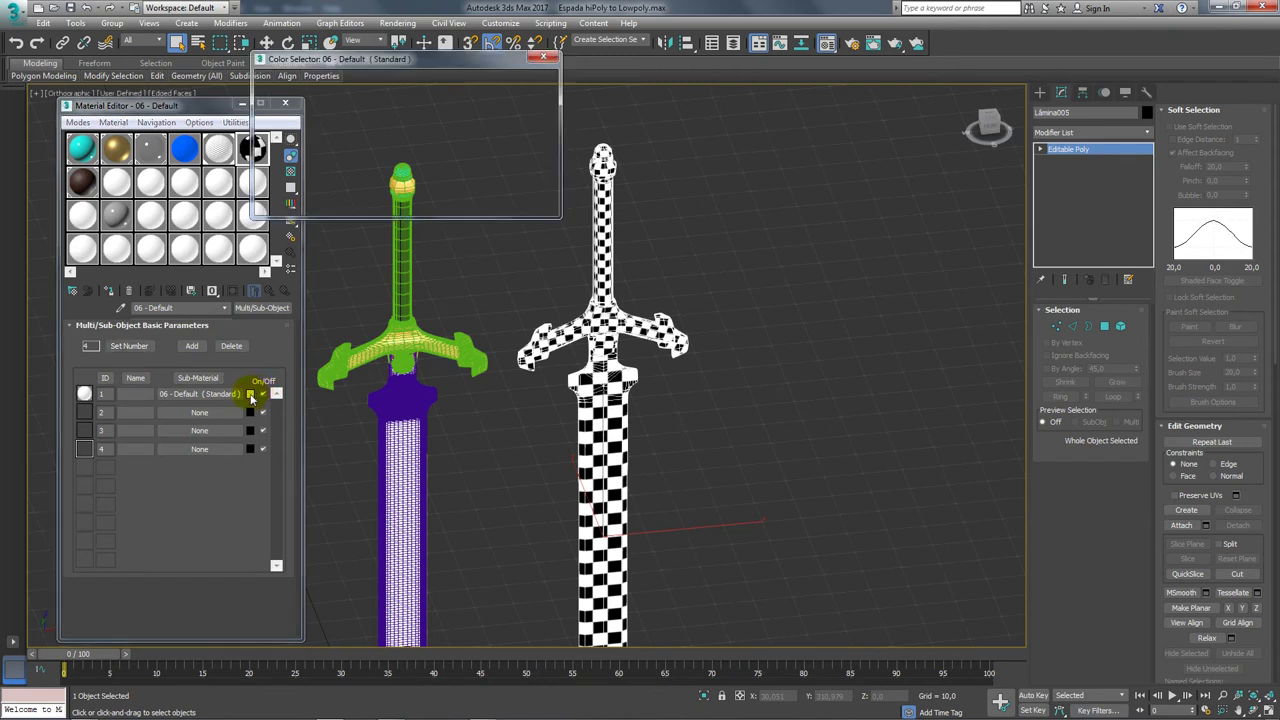
click(493, 203)
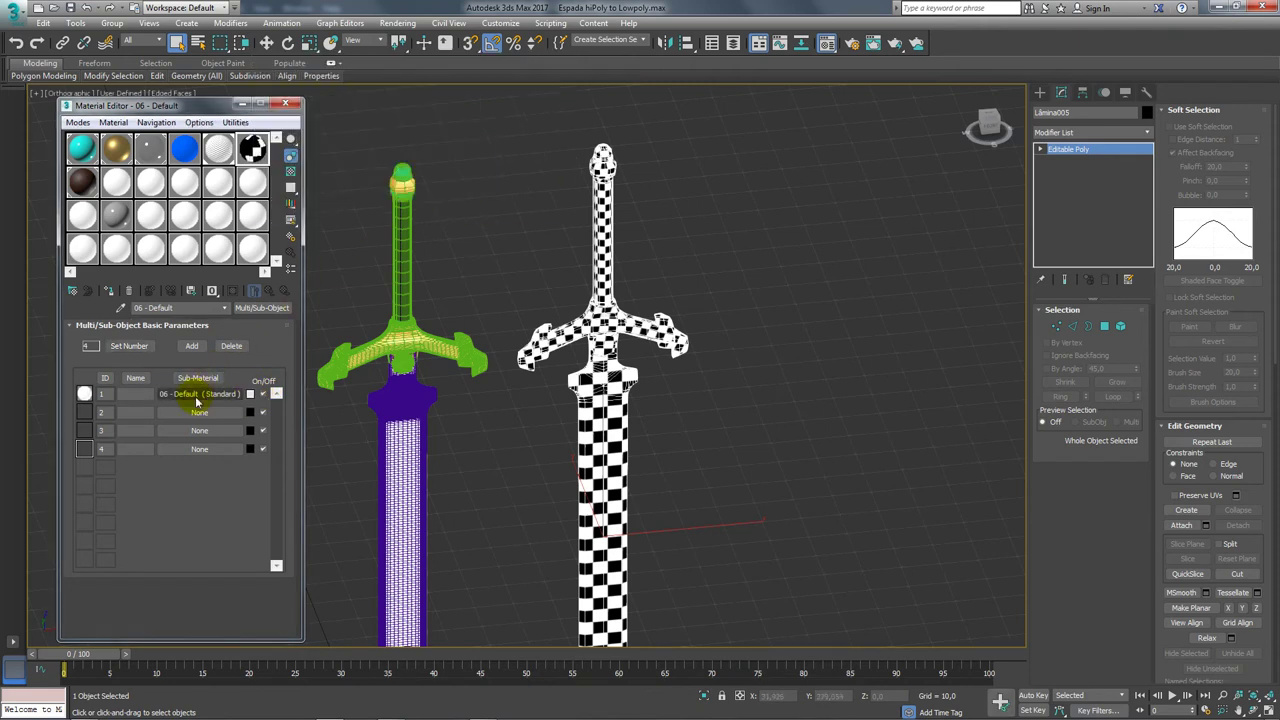
drag(199, 393, 203, 438)
click(155, 411)
click(151, 413)
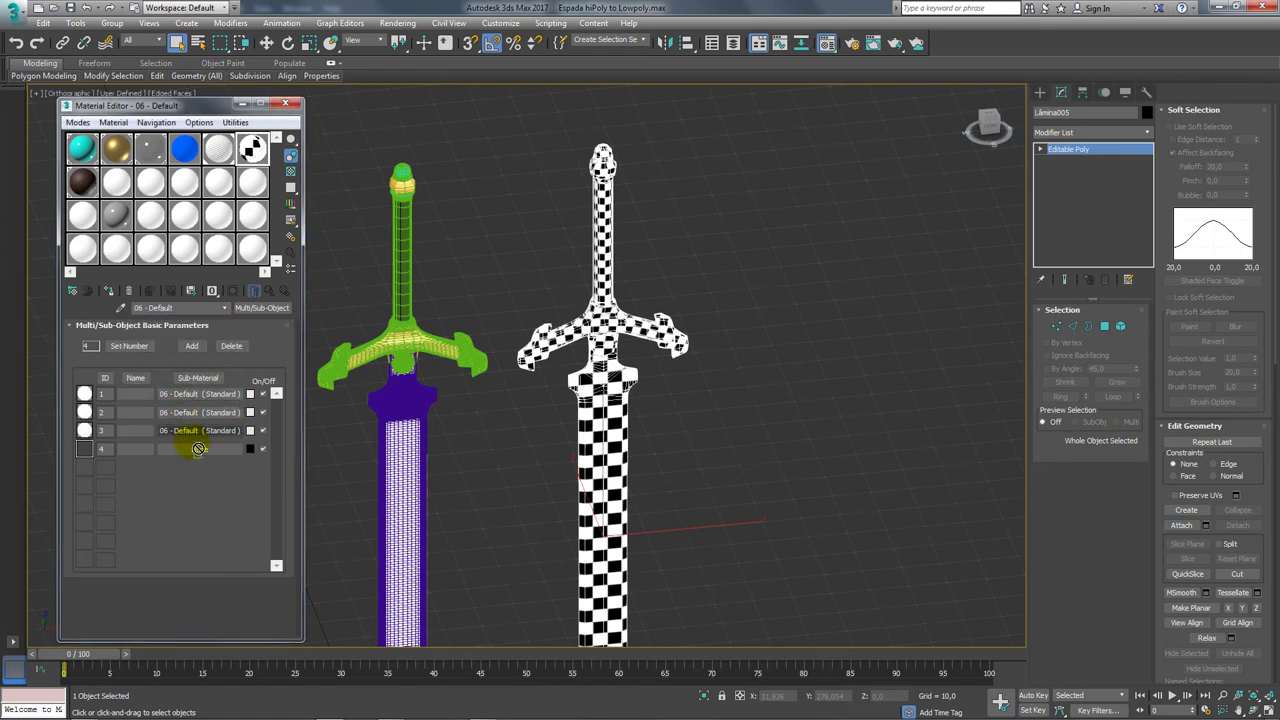
click(151, 413)
Colour sub-materials 2, 3 and 4 yellow, black and cyan, then drag the material onto the sword.
click(250, 413)
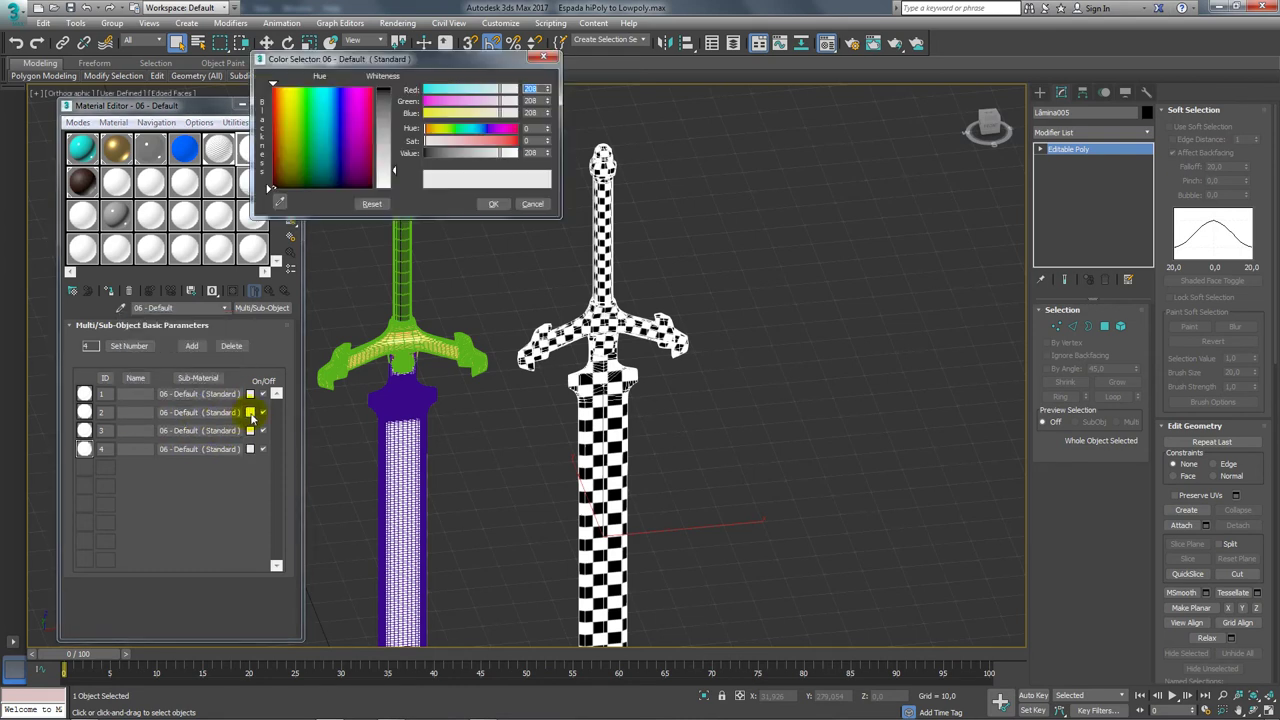
click(284, 87)
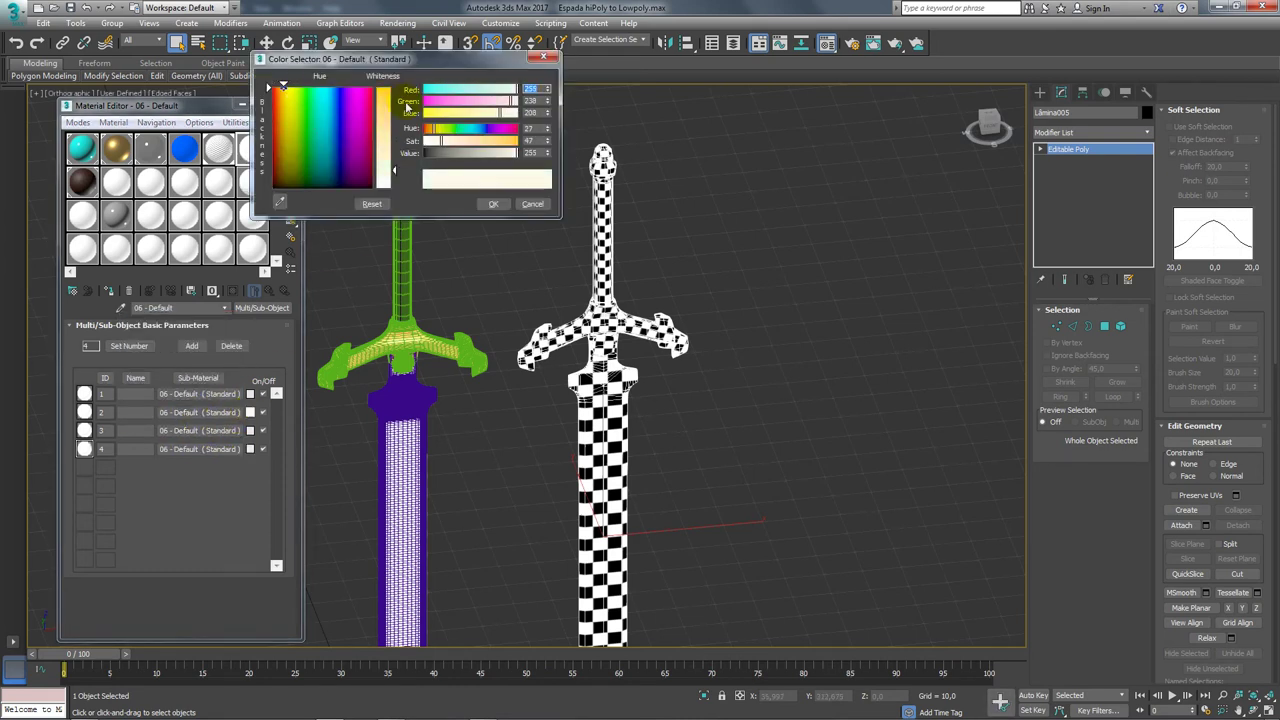
drag(392, 170, 392, 88)
click(493, 204)
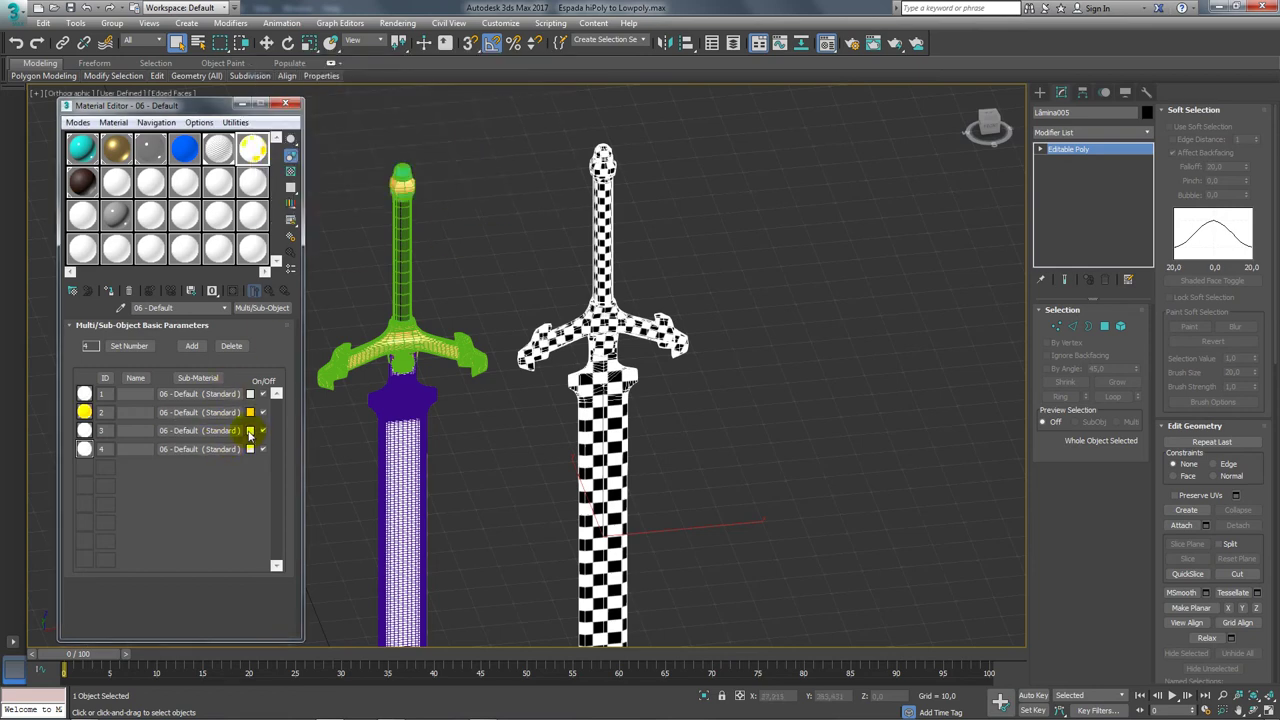
click(250, 431)
drag(392, 110, 392, 176)
click(491, 206)
click(251, 449)
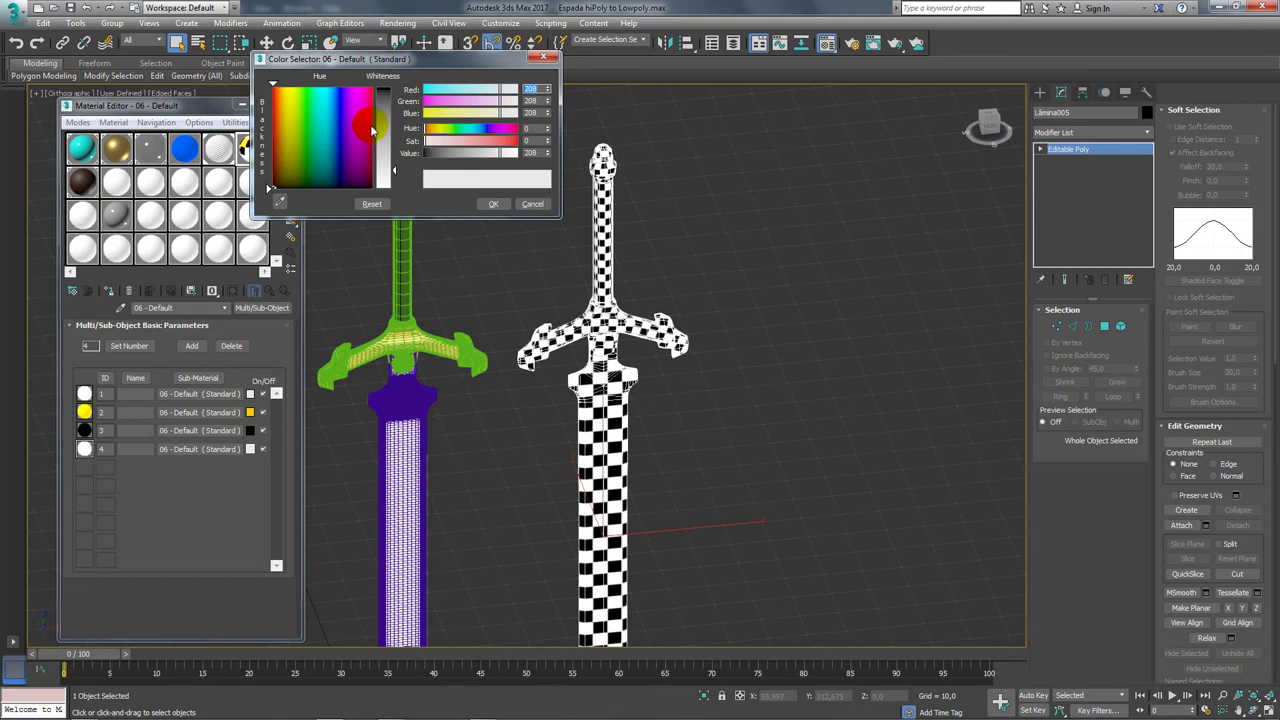
click(321, 100)
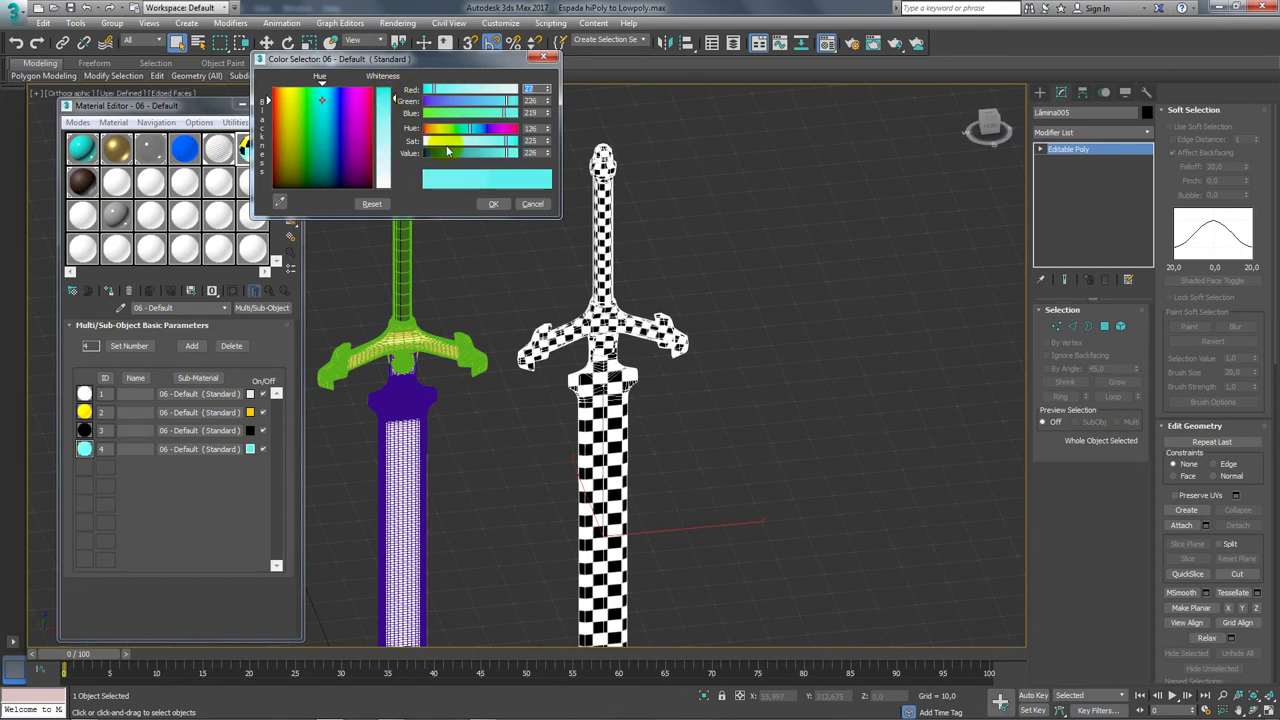
click(493, 204)
drag(251, 140, 597, 294)
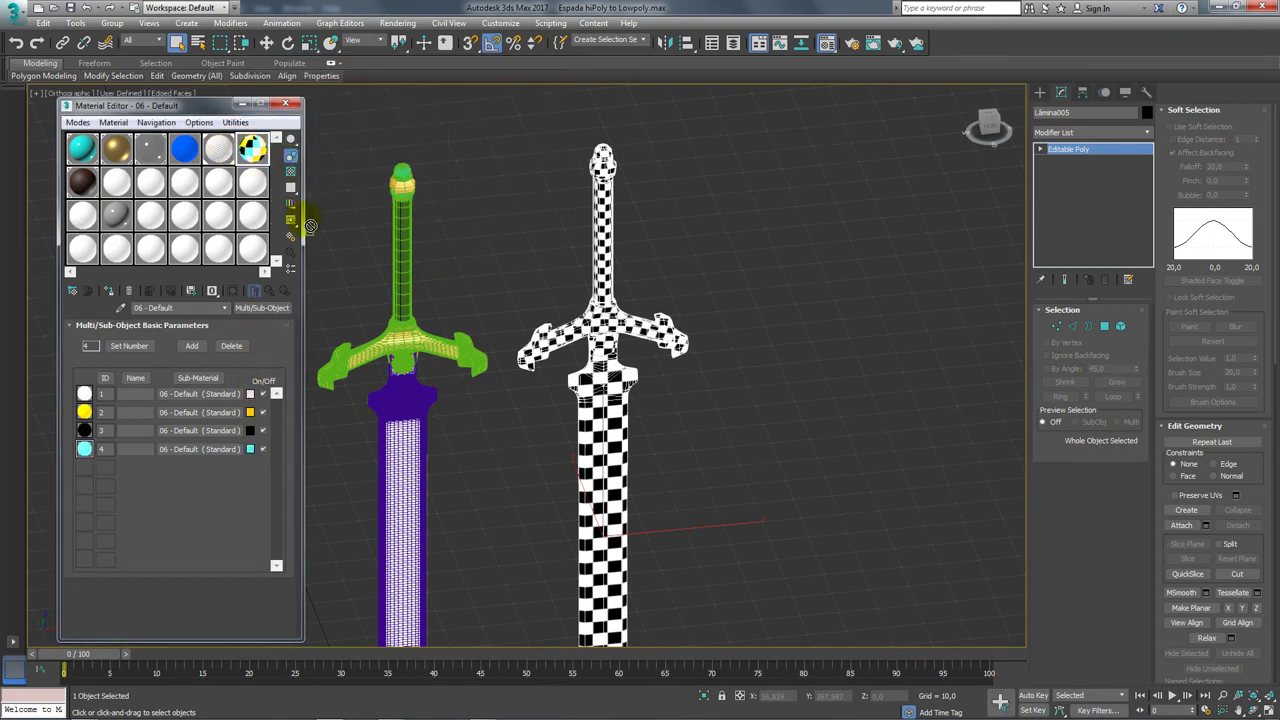
Apply the Multi/Sub-Object material to the sword and select the grip's polygons.
middle_drag(601, 290, 571, 271)
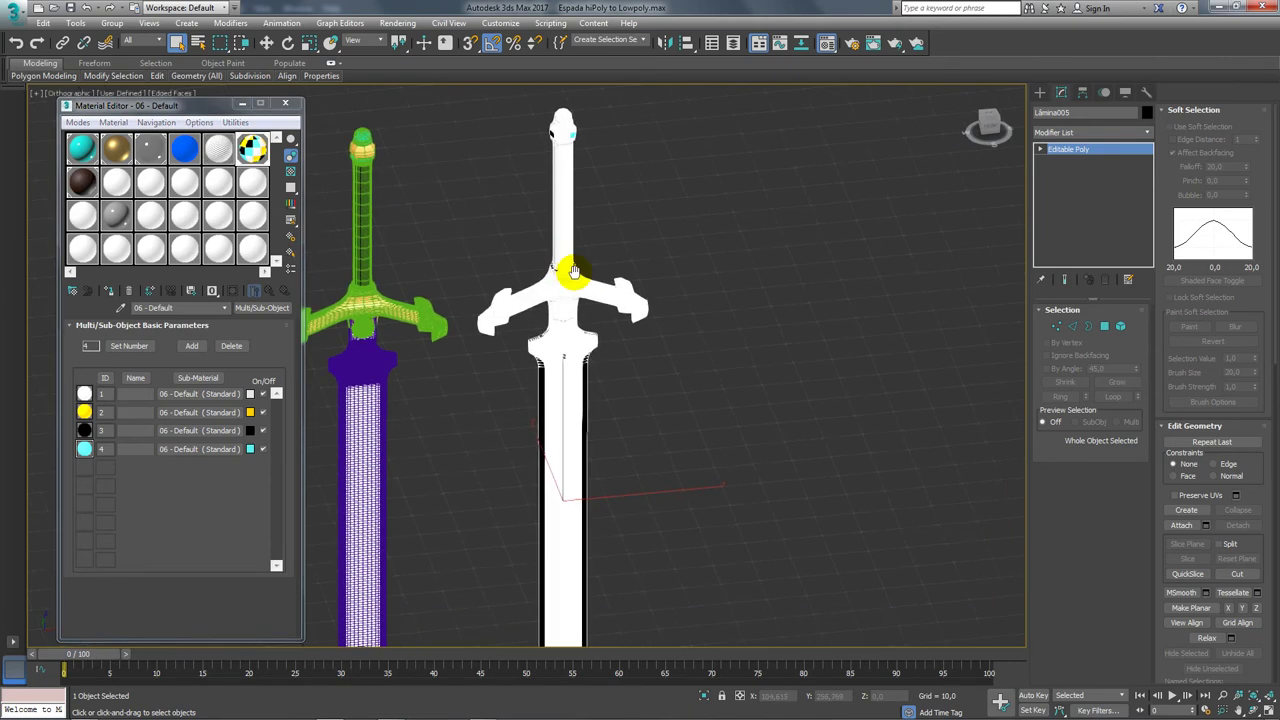
click(1106, 328)
scroll(594, 195, up, 3)
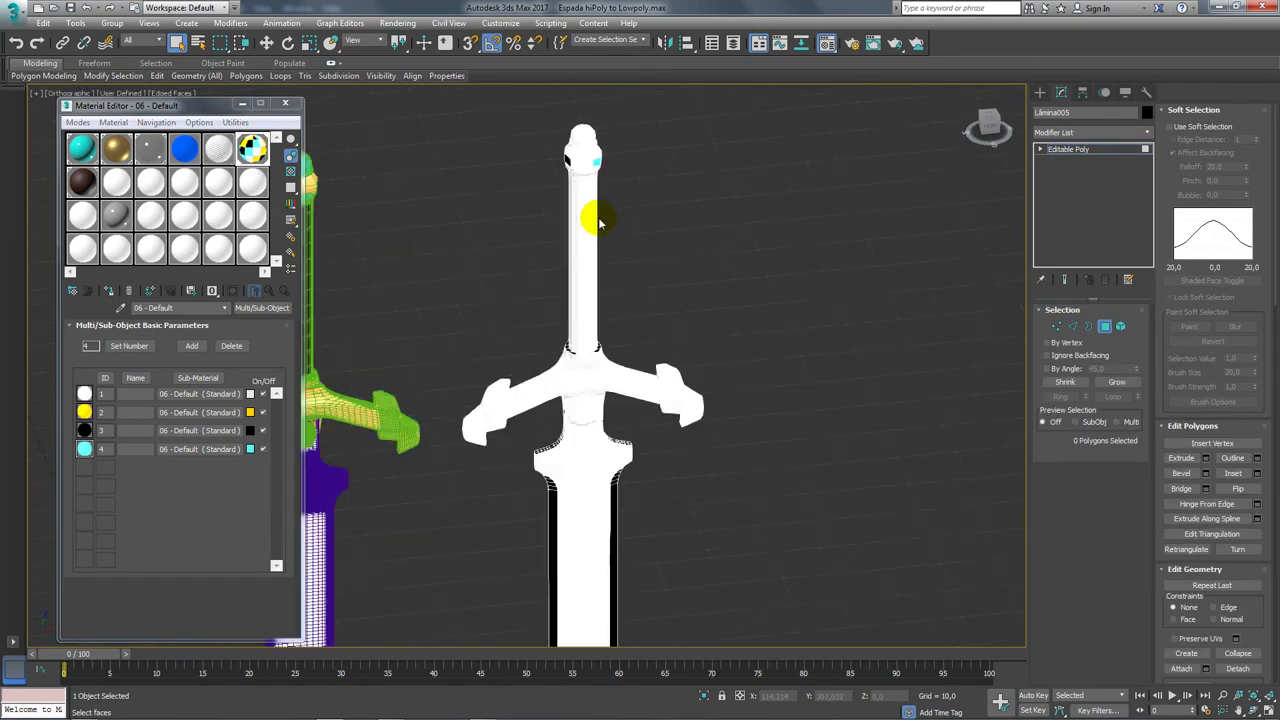
scroll(620, 240, up, 3)
drag(640, 265, 550, 290)
Assign material ID 3 to the selected grip polygons so they turn black.
mouse_move(698, 302)
alt+middle_down()
mouse_move(571, 251)
mouse_move(531, 286)
mouse_move(663, 277)
mouse_move(692, 240)
alt+middle_up()
scroll(660, 320, up, 2)
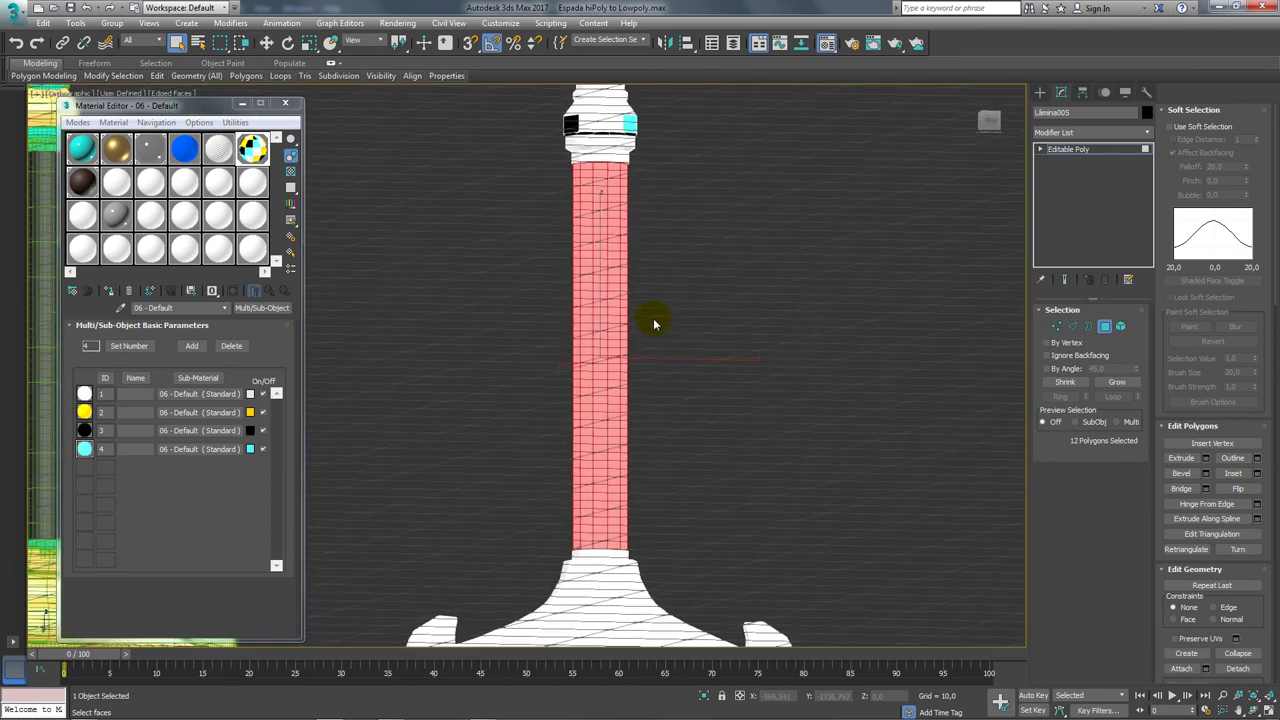
scroll(700, 360, up, 1)
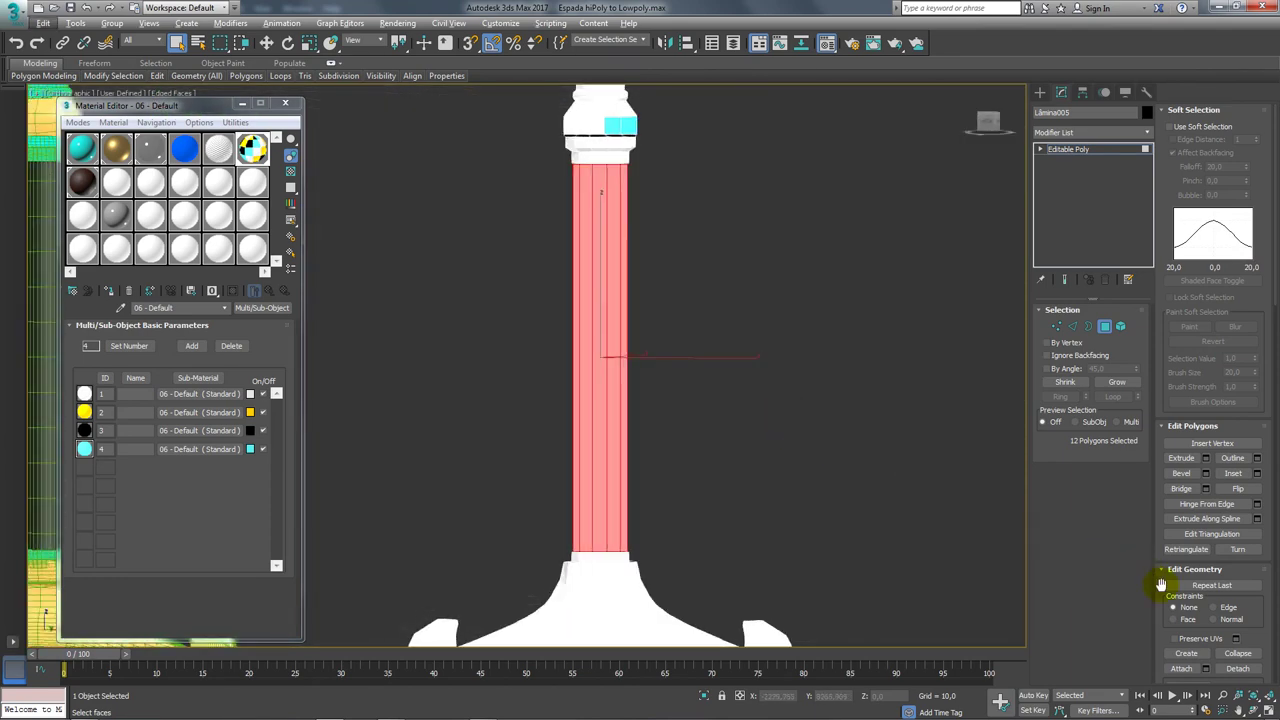
scroll(1248, 400, down, 5)
scroll(1246, 371, down, 5)
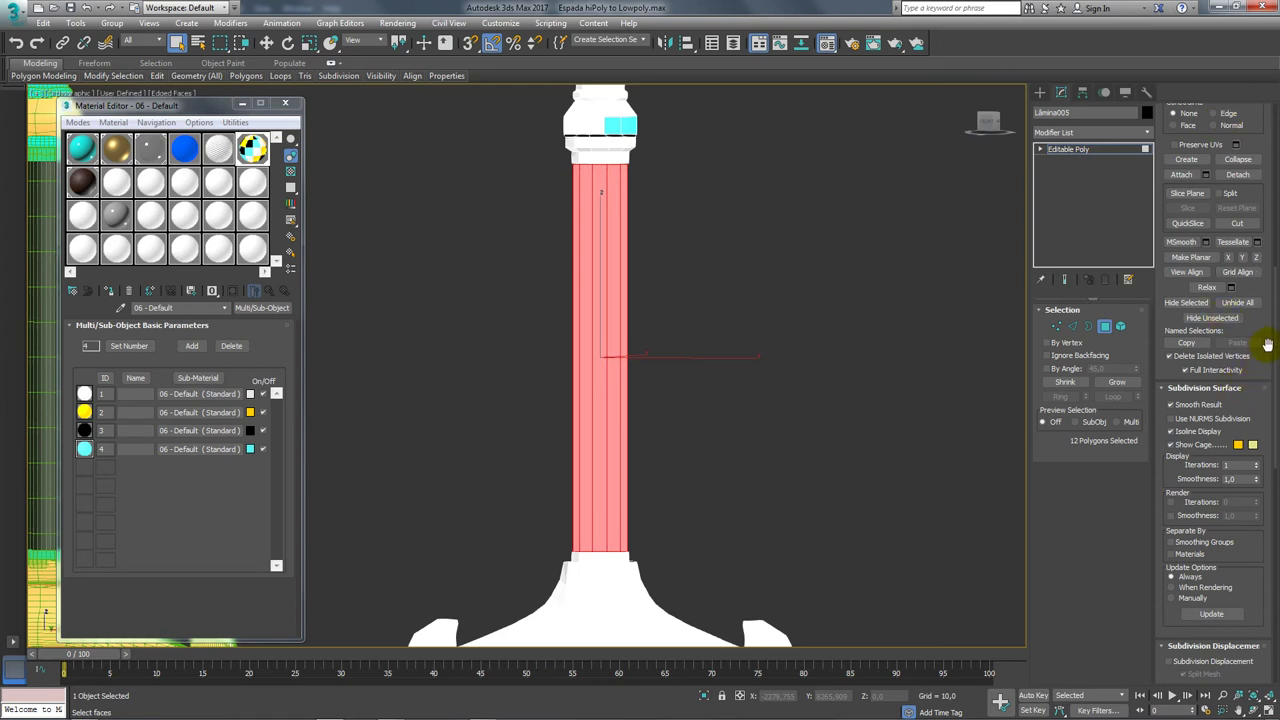
scroll(1254, 309, down, 2)
scroll(1237, 343, down, 2)
scroll(1249, 300, down, 2)
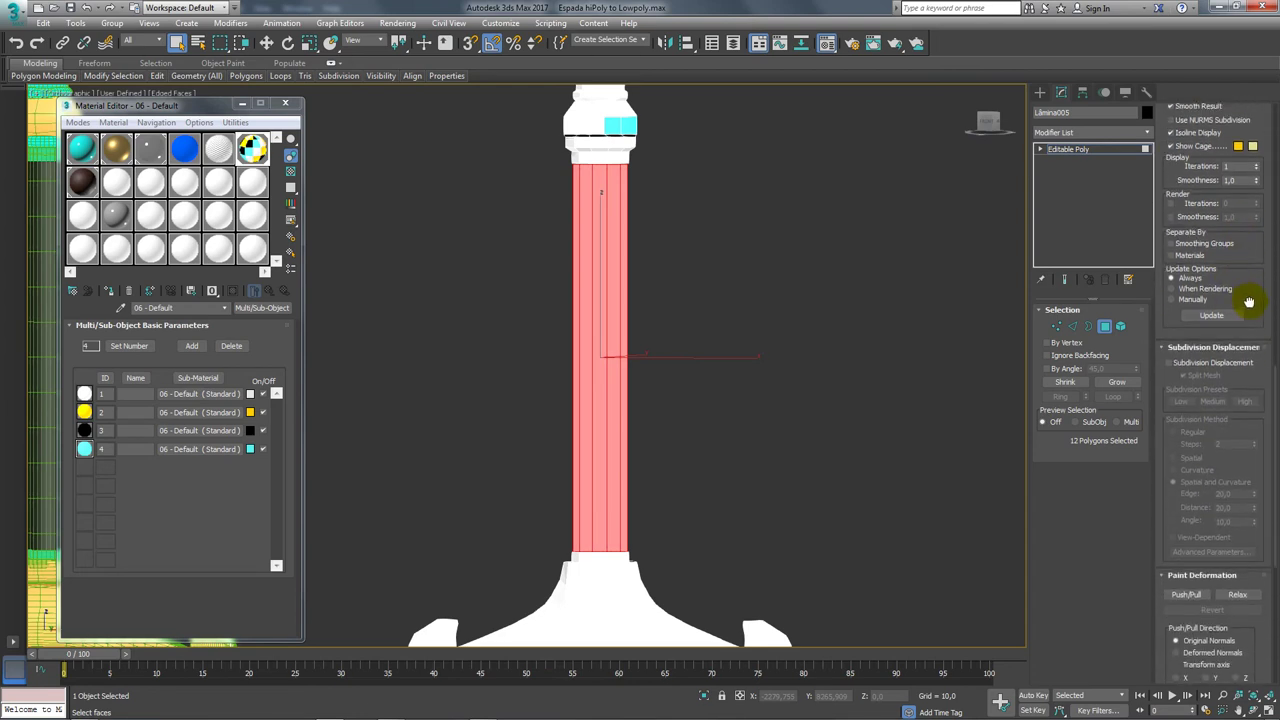
scroll(1214, 276, down, 2)
click(1190, 287)
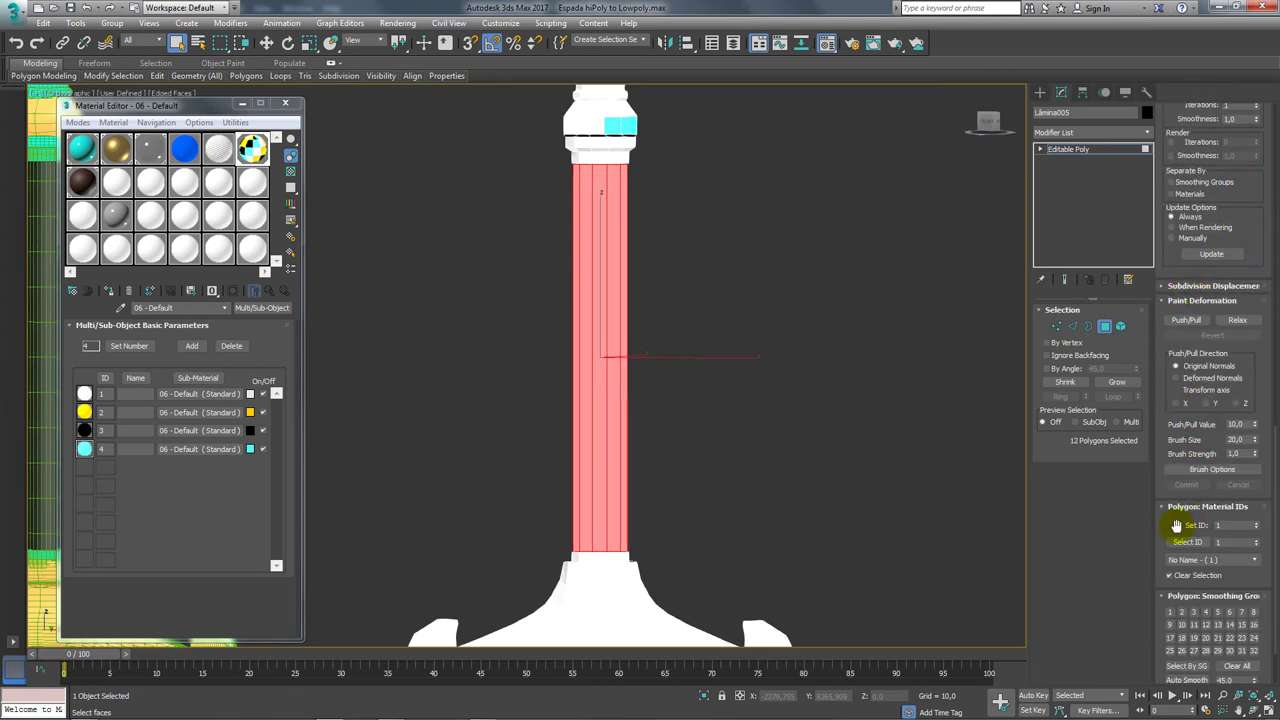
drag(1176, 526, 1184, 436)
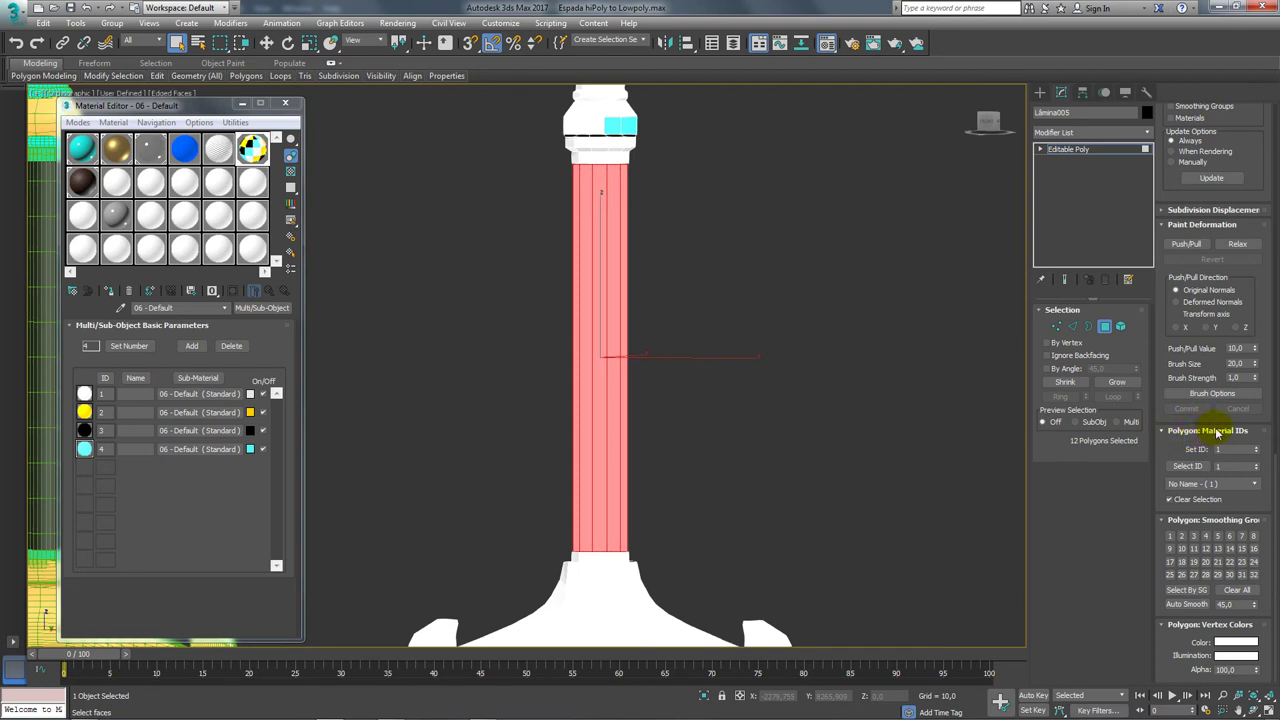
text(3)
key(Return)
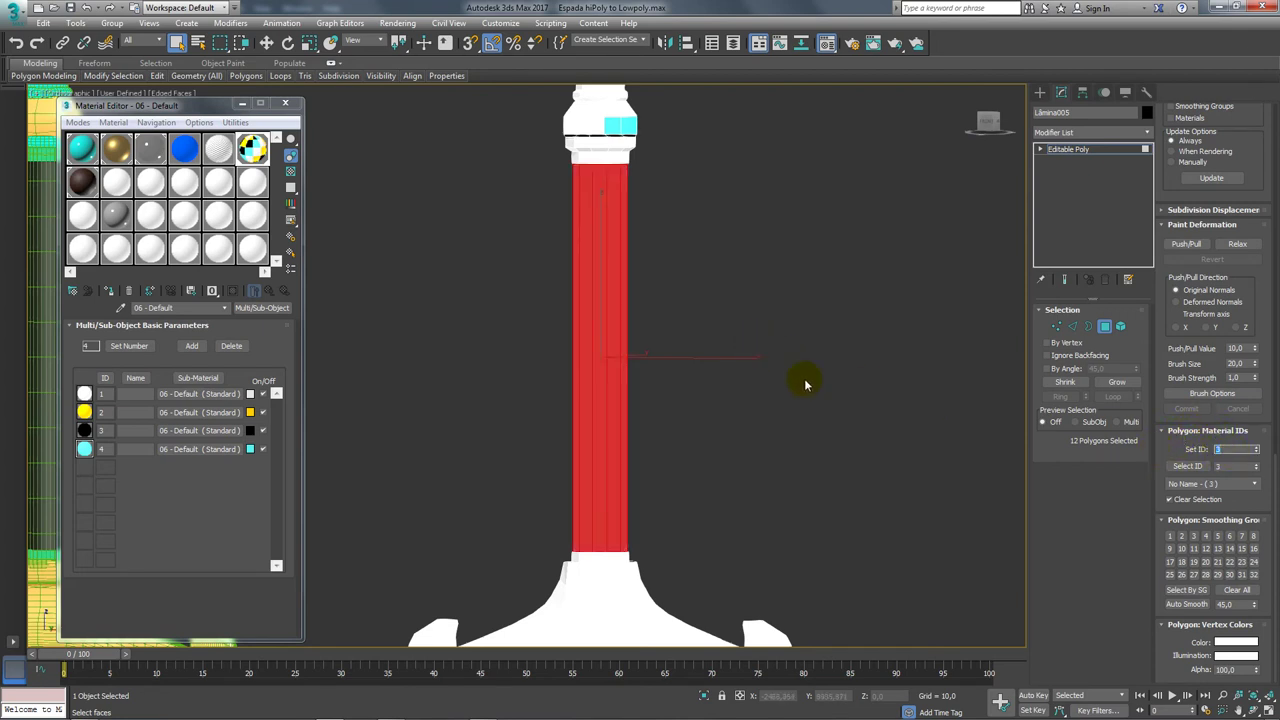
Invert the selection and assign material ID 1 to the rest of the mesh.
alt+middle_drag(806, 377, 752, 348)
key(ctrl+i)
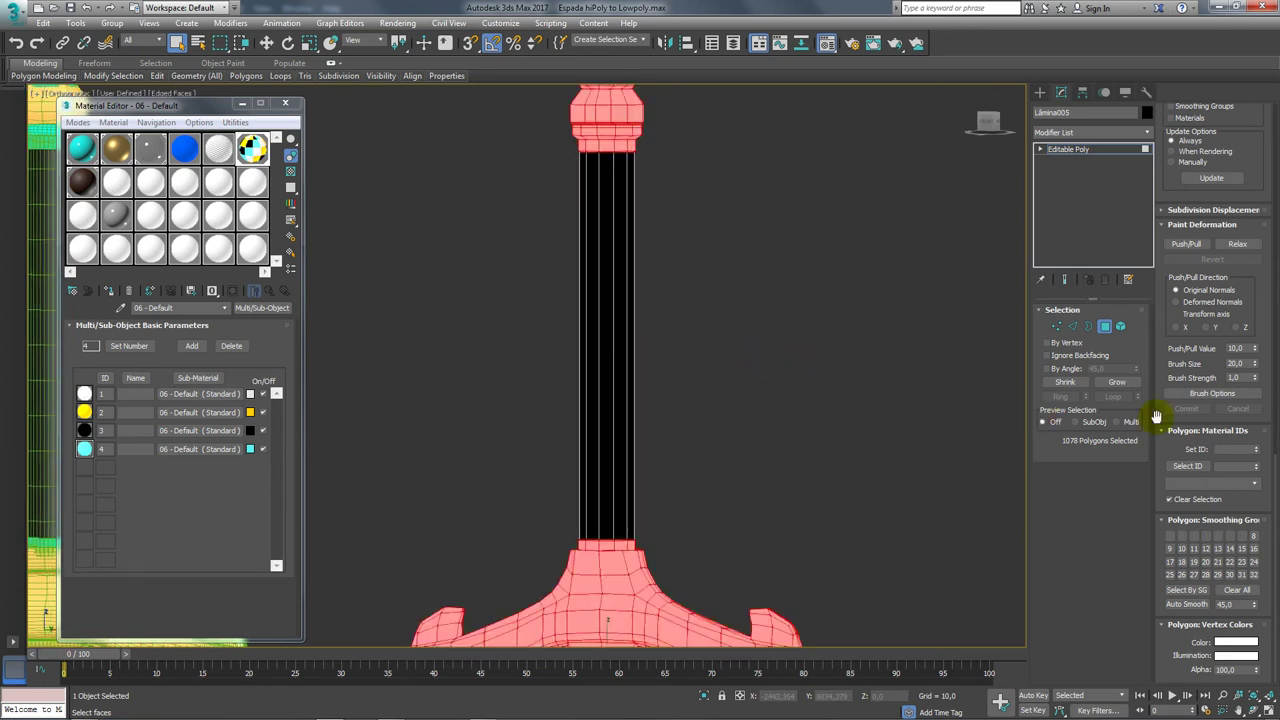
click(1232, 449)
text(1)
key(Return)
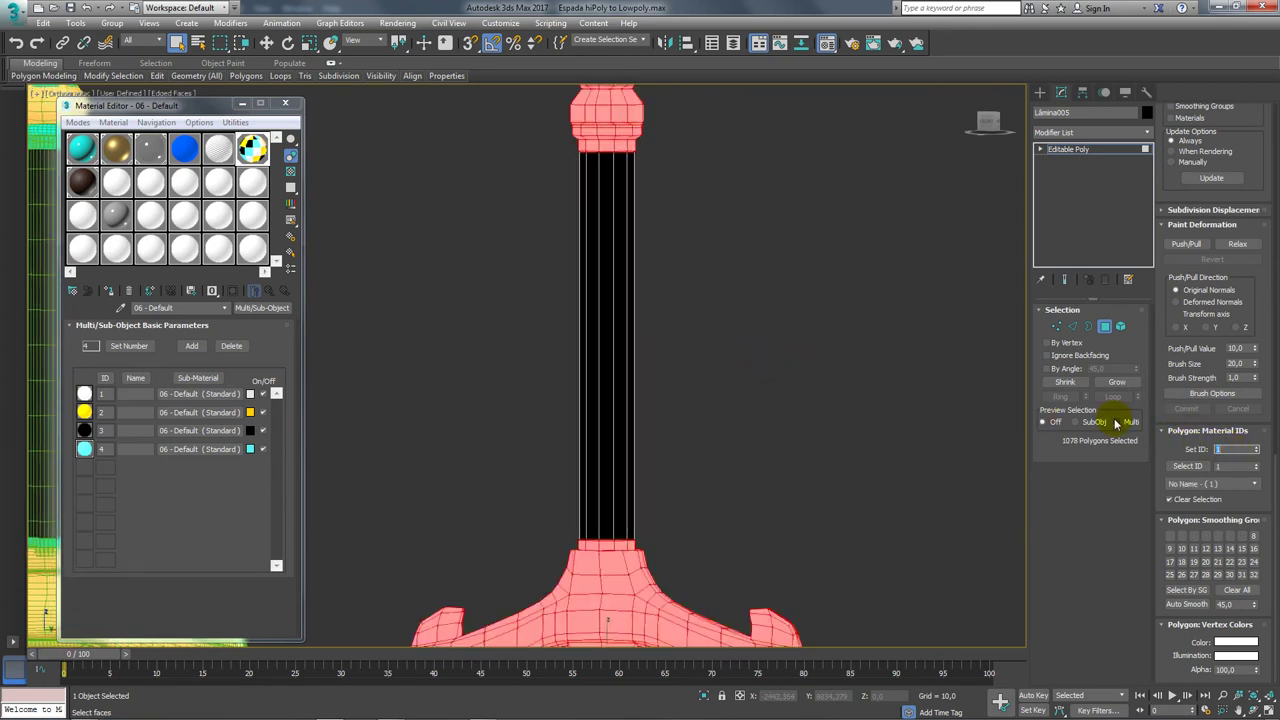
scroll(791, 346, down, 4)
Deselect the blade, neck and tip faces, leaving the crossguard and pommel selected.
middle_drag(630, 545, 735, 395)
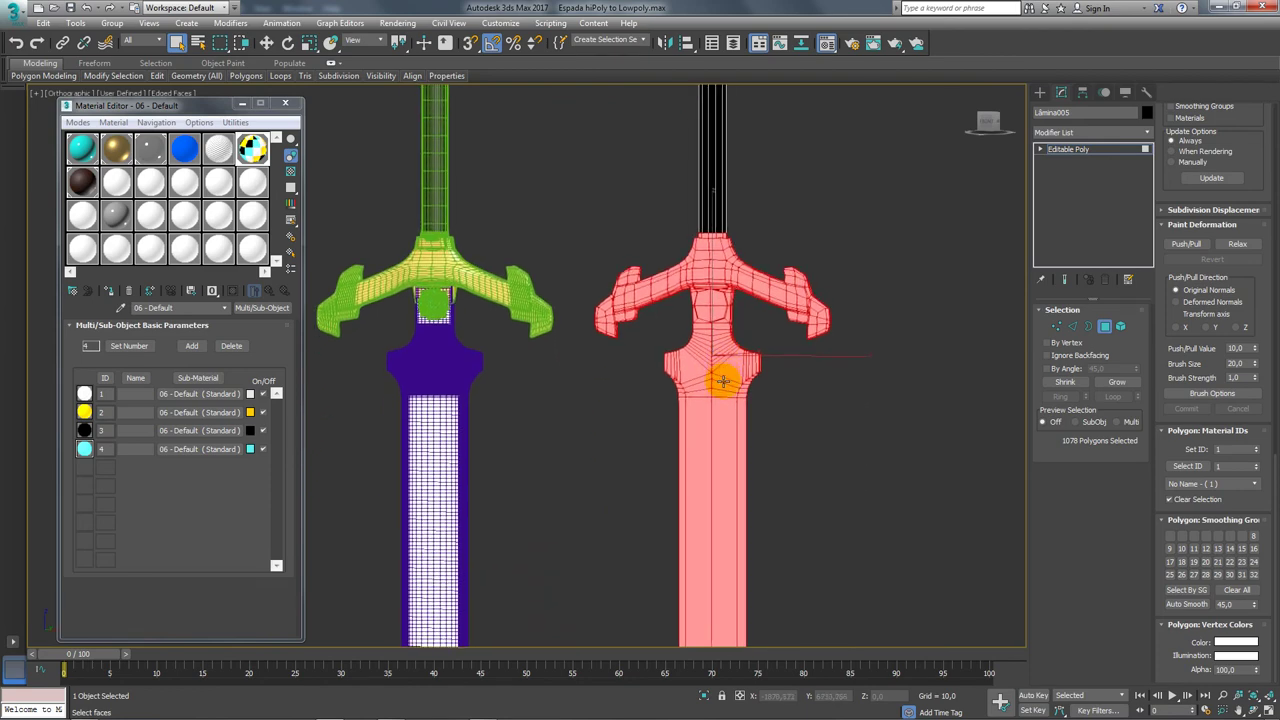
scroll(735, 395, up, 4)
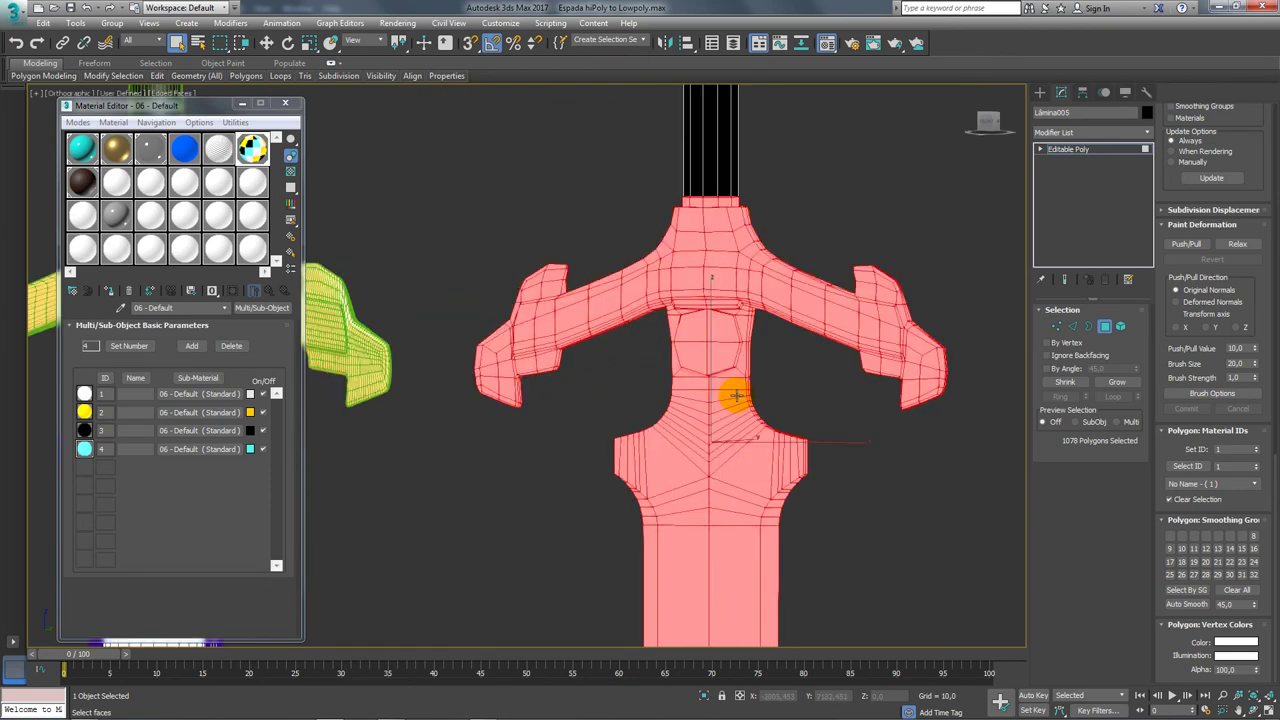
scroll(750, 420, up, 2)
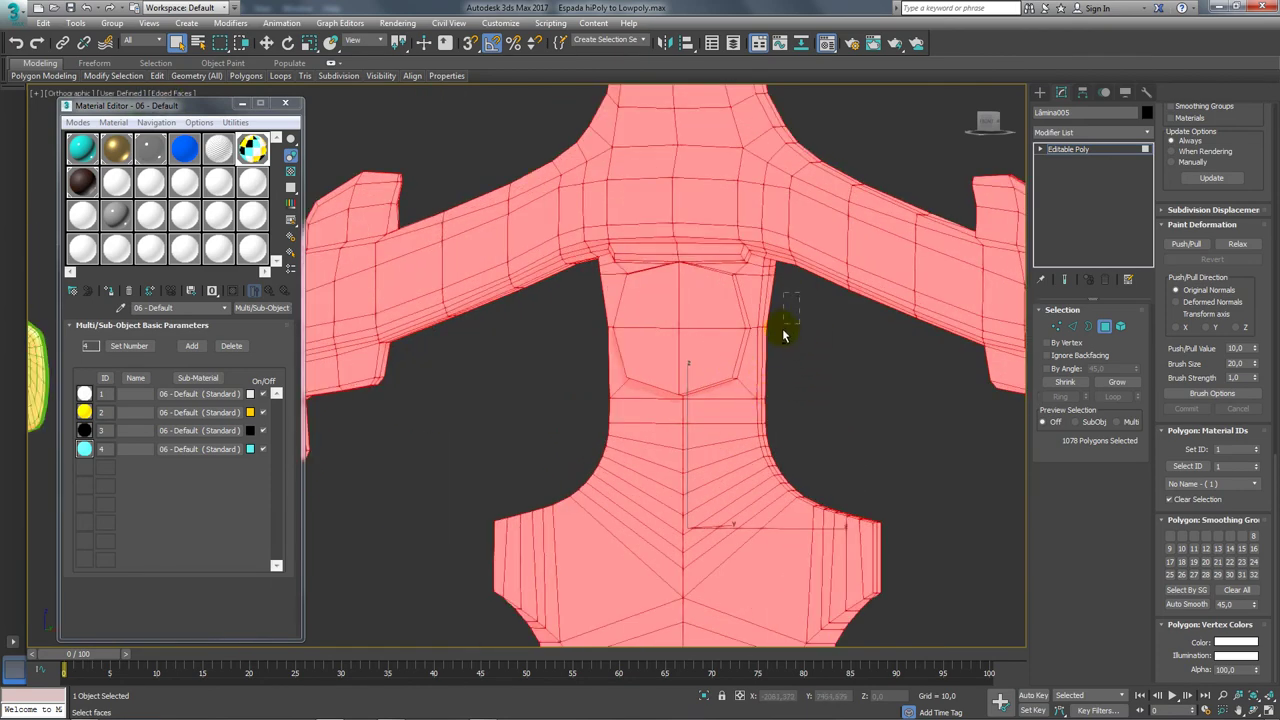
alt+middle_drag(785, 348, 816, 349)
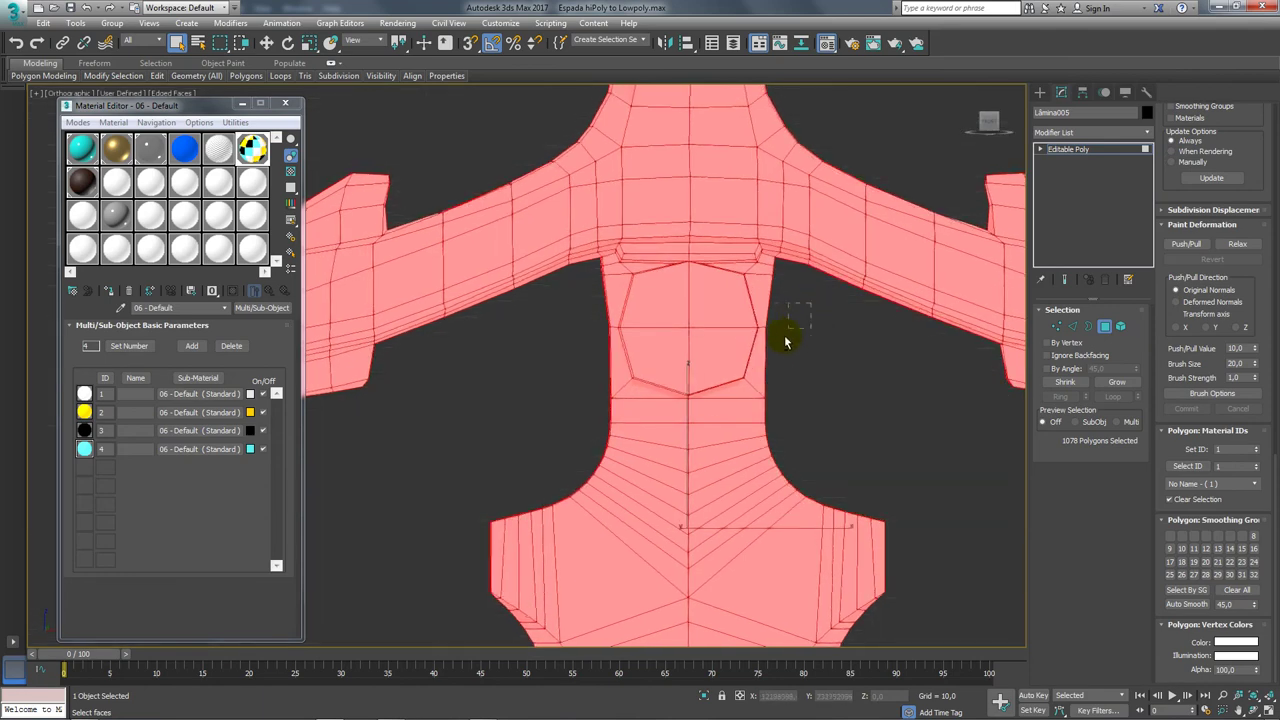
alt+drag(762, 355, 763, 352)
key(ctrl+z)
mouse_move(850, 532)
alt+mouse_down()
mouse_move(694, 423)
mouse_move(751, 380)
mouse_move(746, 368)
alt+mouse_up()
alt+drag(563, 398, 629, 406)
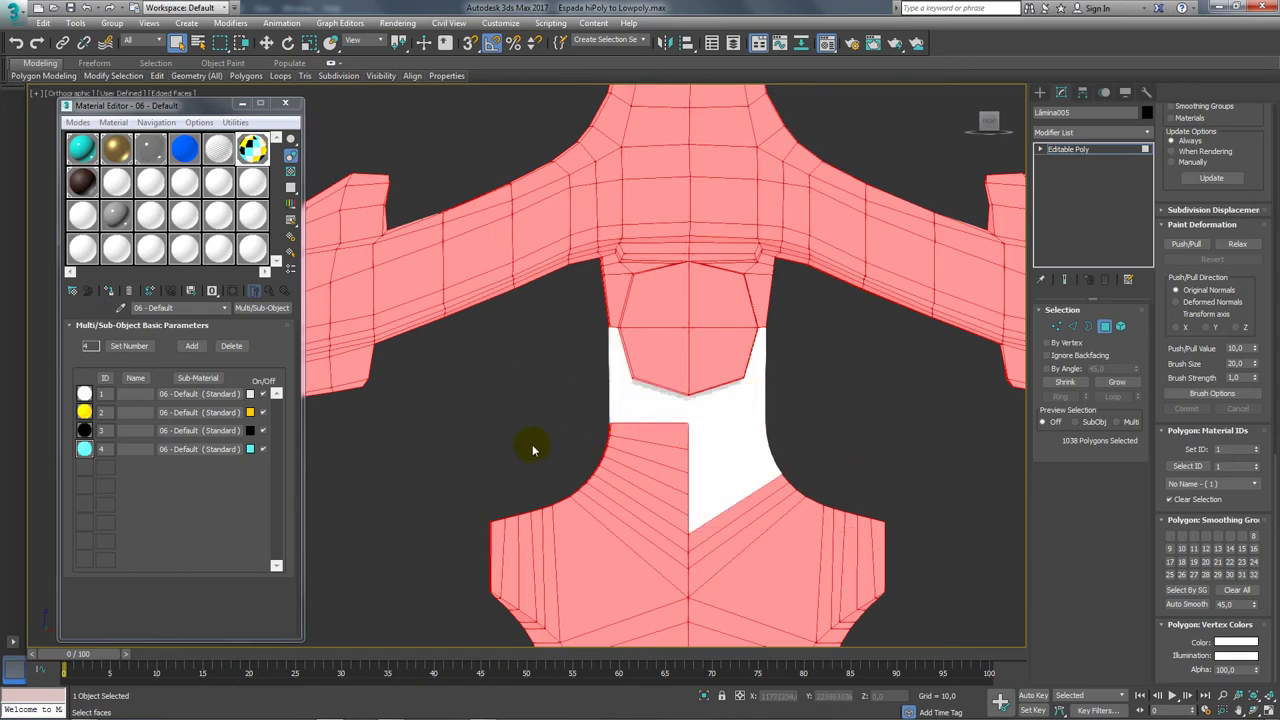
mouse_move(534, 446)
alt+mouse_down()
mouse_move(709, 509)
mouse_move(728, 622)
alt+mouse_up()
scroll(709, 509, down, 3)
scroll(643, 491, down, 3)
scroll(728, 622, down, 2)
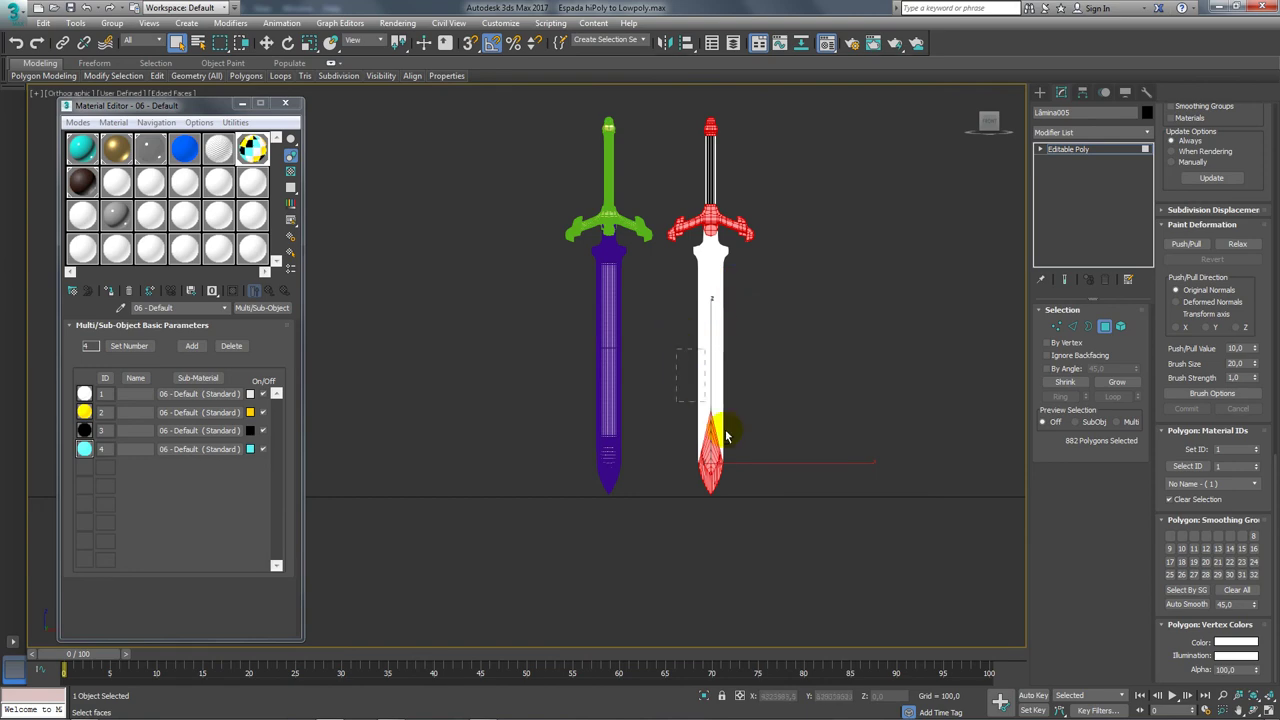
alt+drag(714, 429, 768, 500)
scroll(632, 366, up, 4)
middle_drag(632, 366, 697, 431)
scroll(720, 443, up, 2)
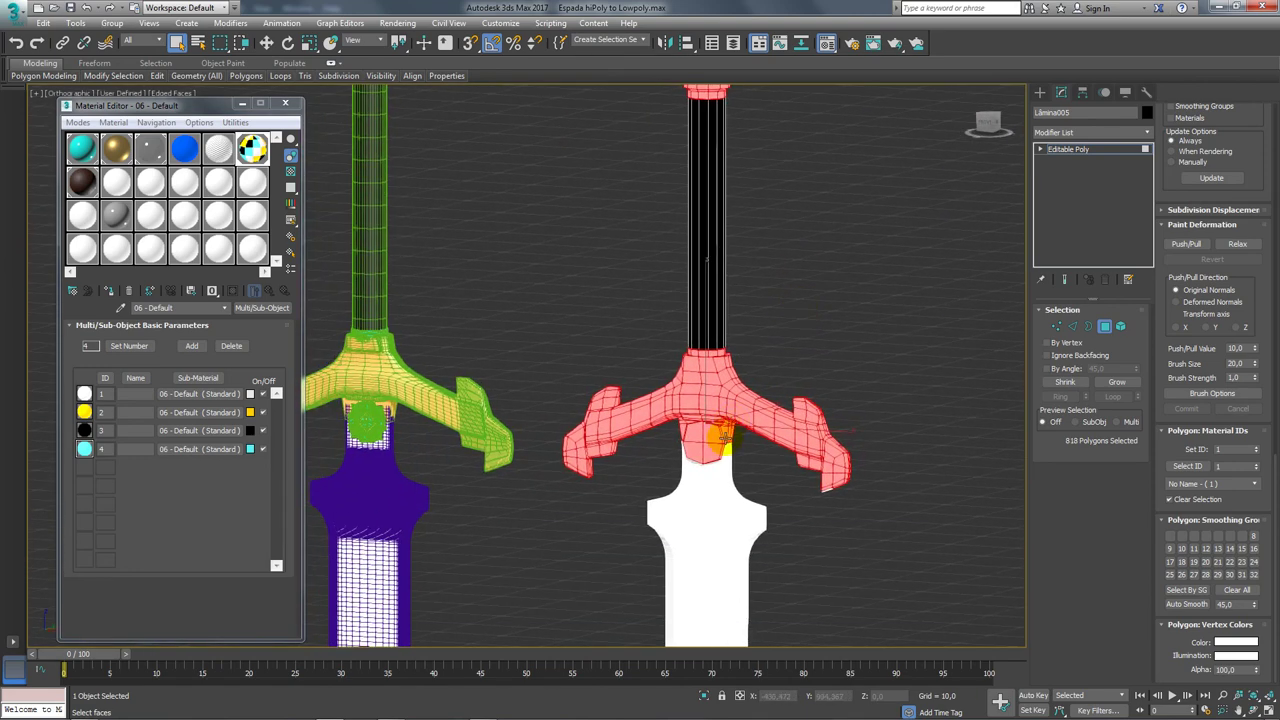
scroll(749, 463, up, 3)
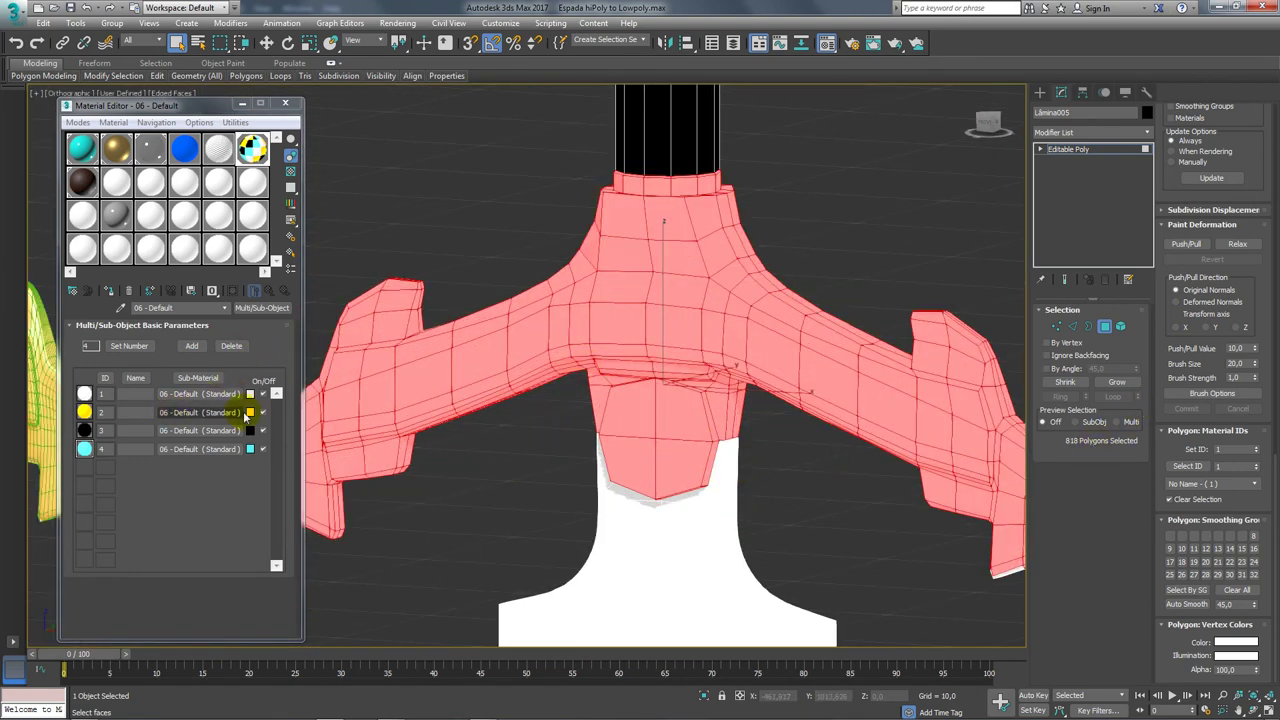
Assign material ID 2 (yellow) to the selected guard and pommel faces.
click(1218, 449)
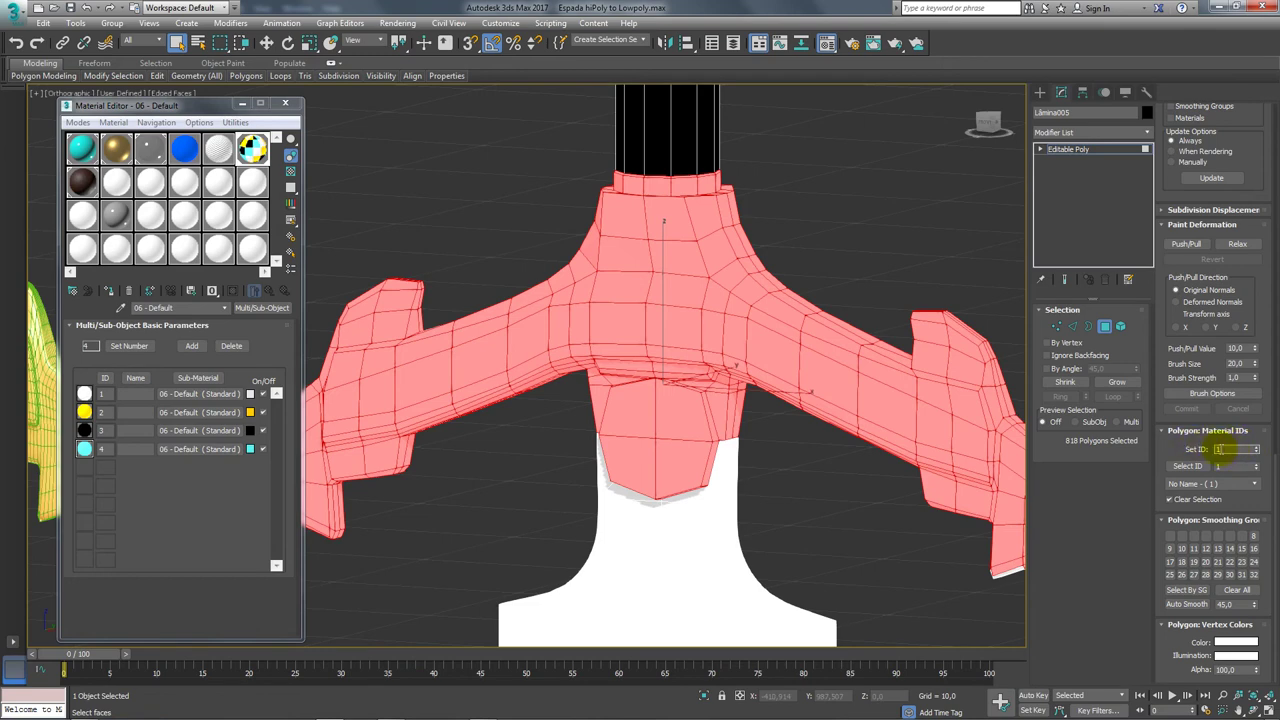
scroll(857, 488, down, 2)
scroll(920, 490, down, 2)
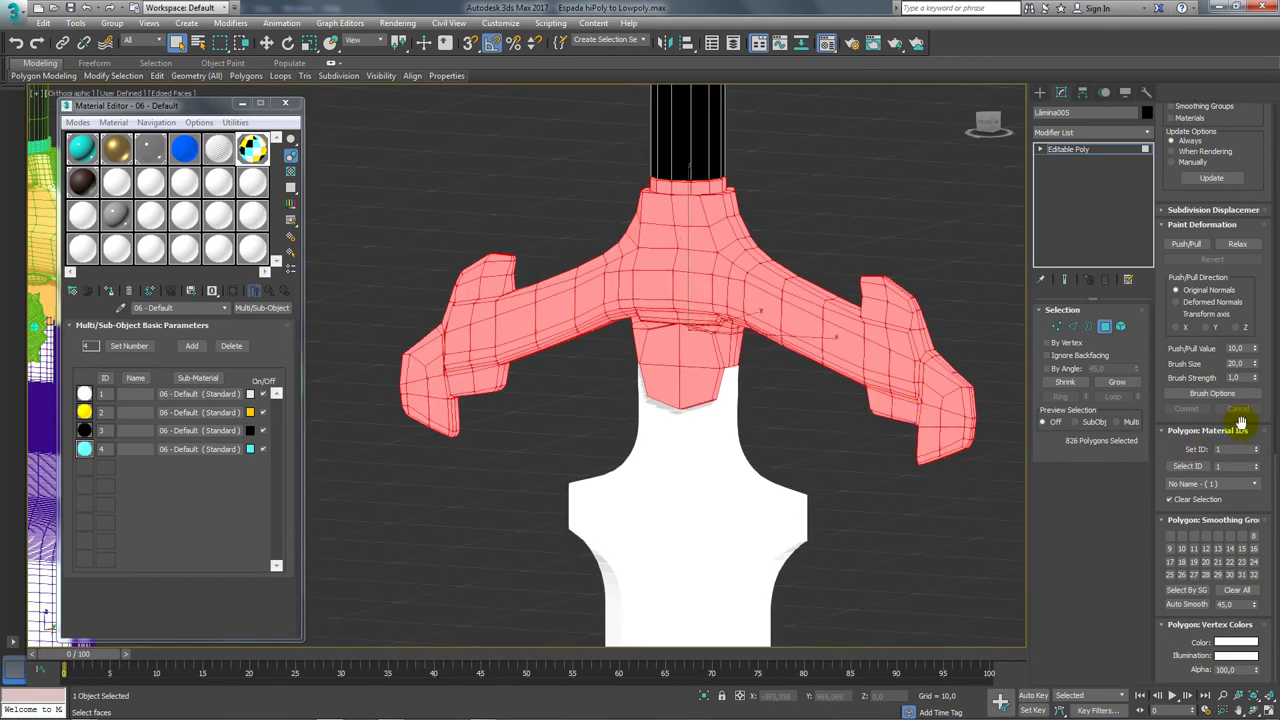
text(2)
key(Return)
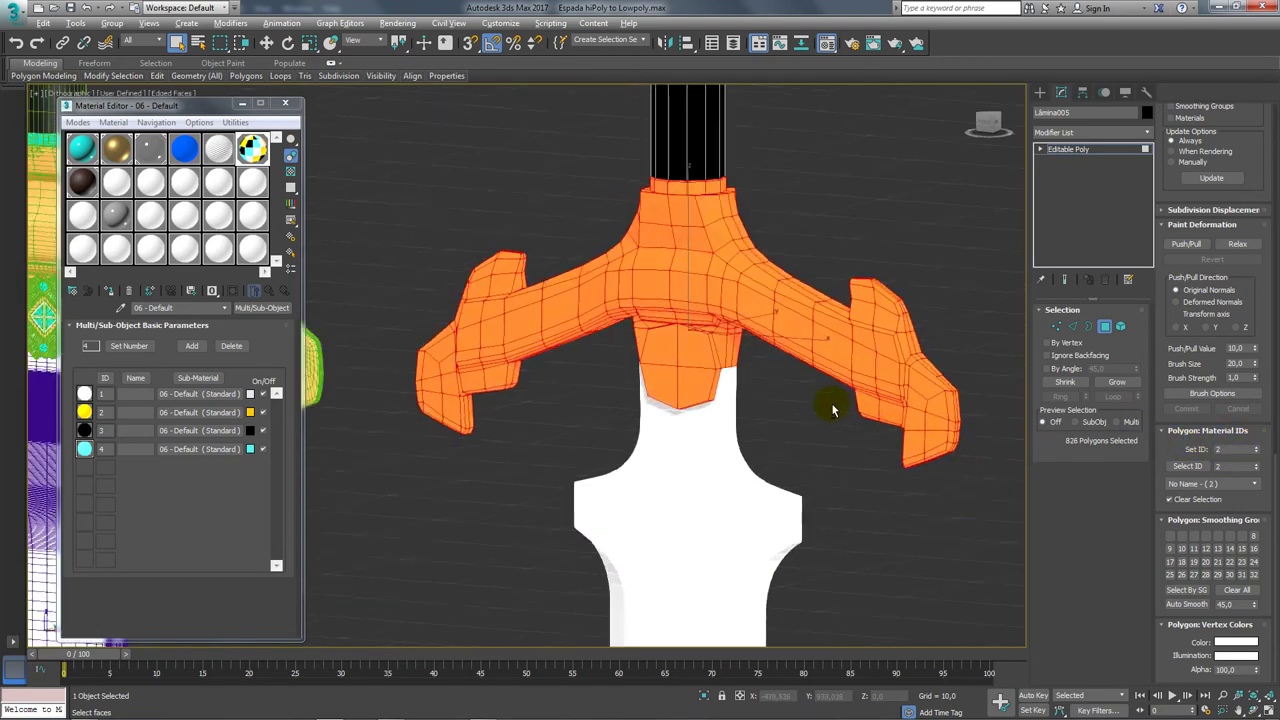
In front view, select only the pommel faces and frame them.
mouse_move(829, 408)
alt+middle_down()
mouse_move(720, 406)
mouse_move(765, 193)
alt+middle_up()
scroll(778, 423, down, 3)
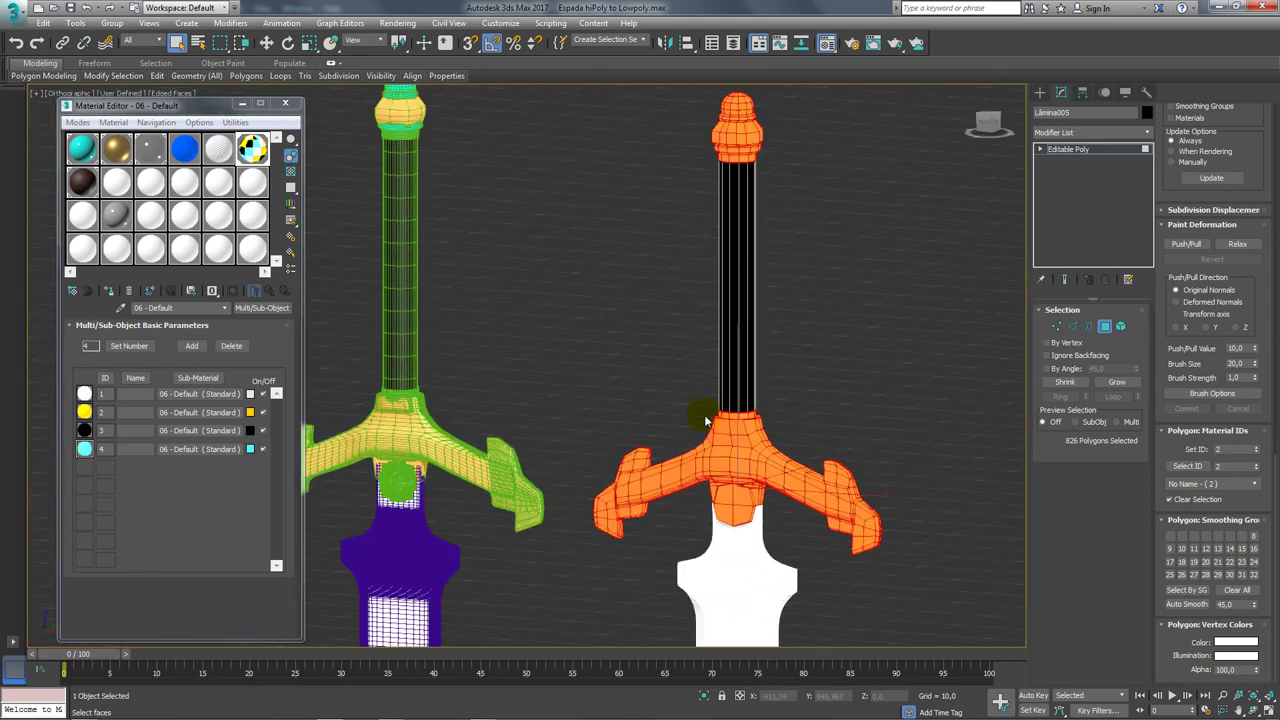
middle_drag(713, 148, 743, 301)
scroll(745, 299, up, 3)
scroll(749, 298, up, 2)
key(f)
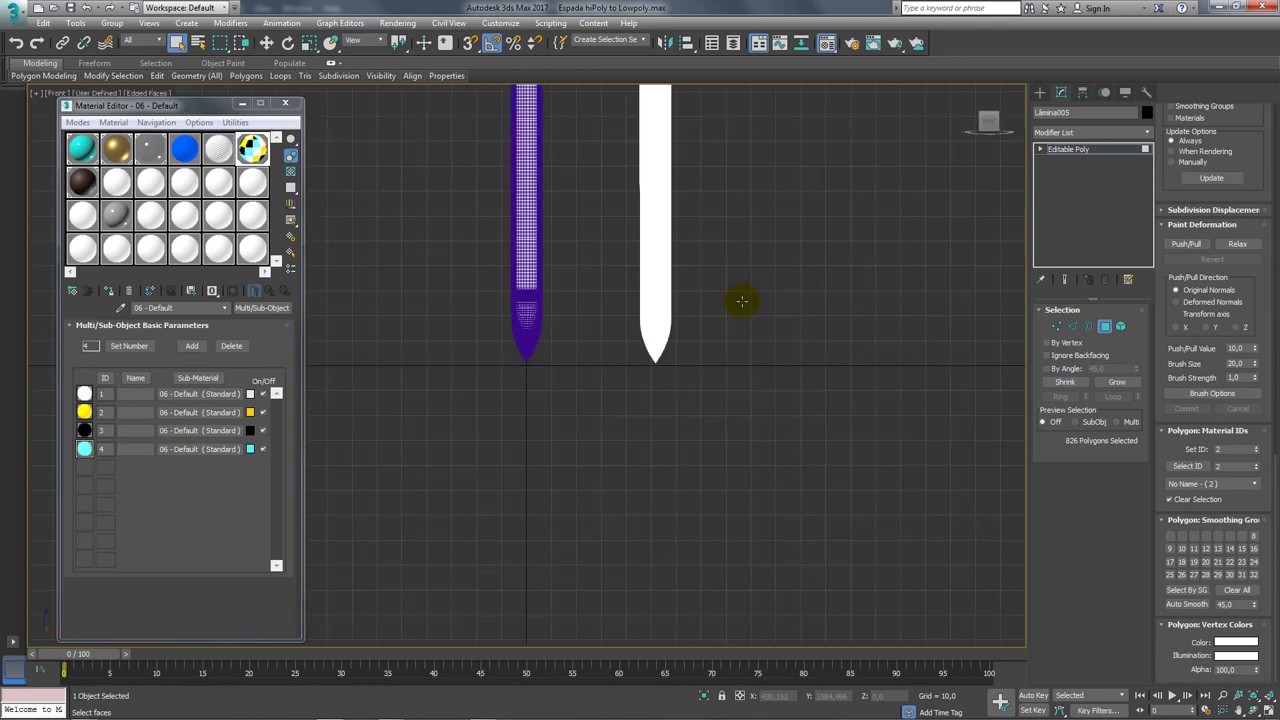
scroll(565, 265, up, 2)
scroll(570, 260, up, 1)
scroll(570, 295, down, 4)
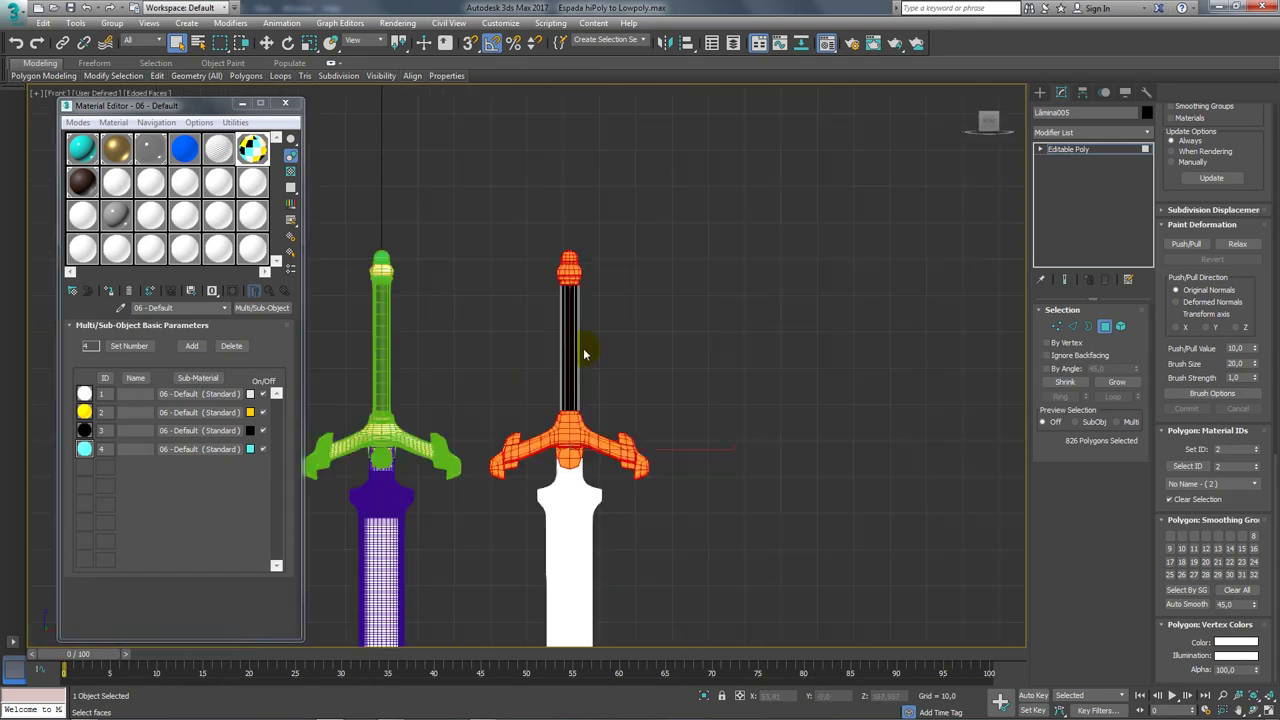
drag(535, 238, 617, 271)
key(z)
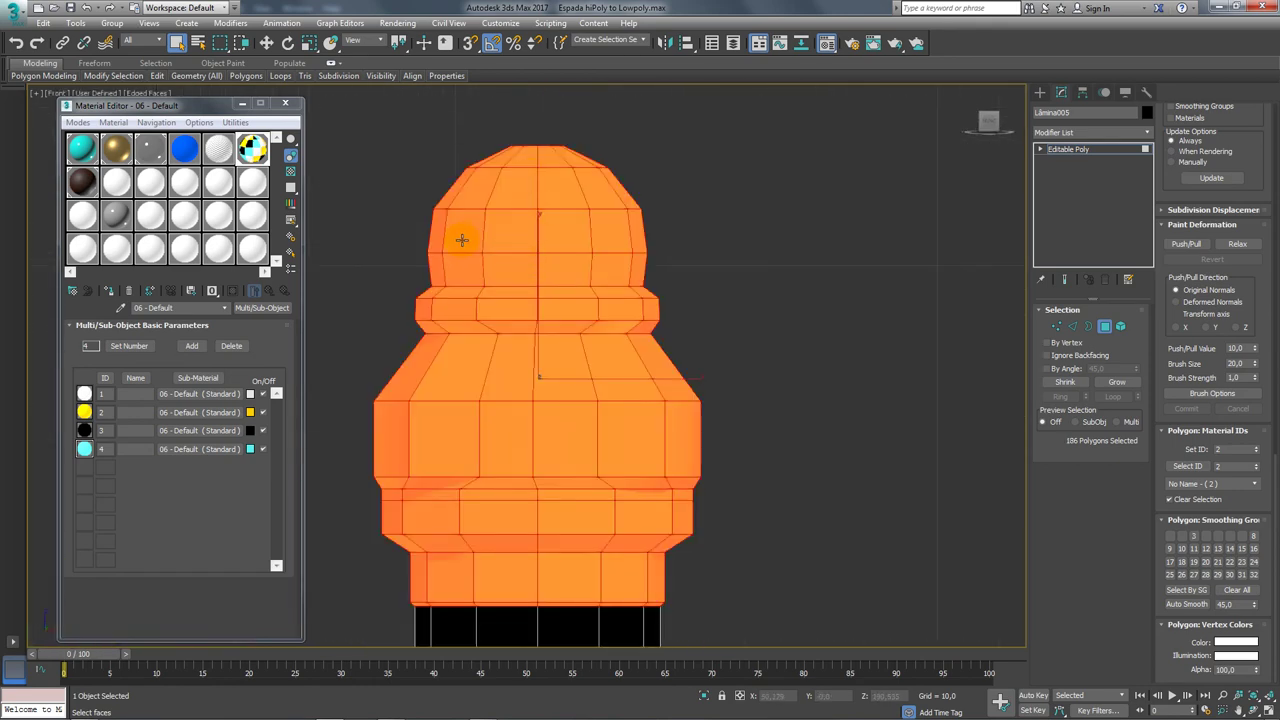
middle_drag(460, 390, 529, 334)
scroll(529, 340, down, 1)
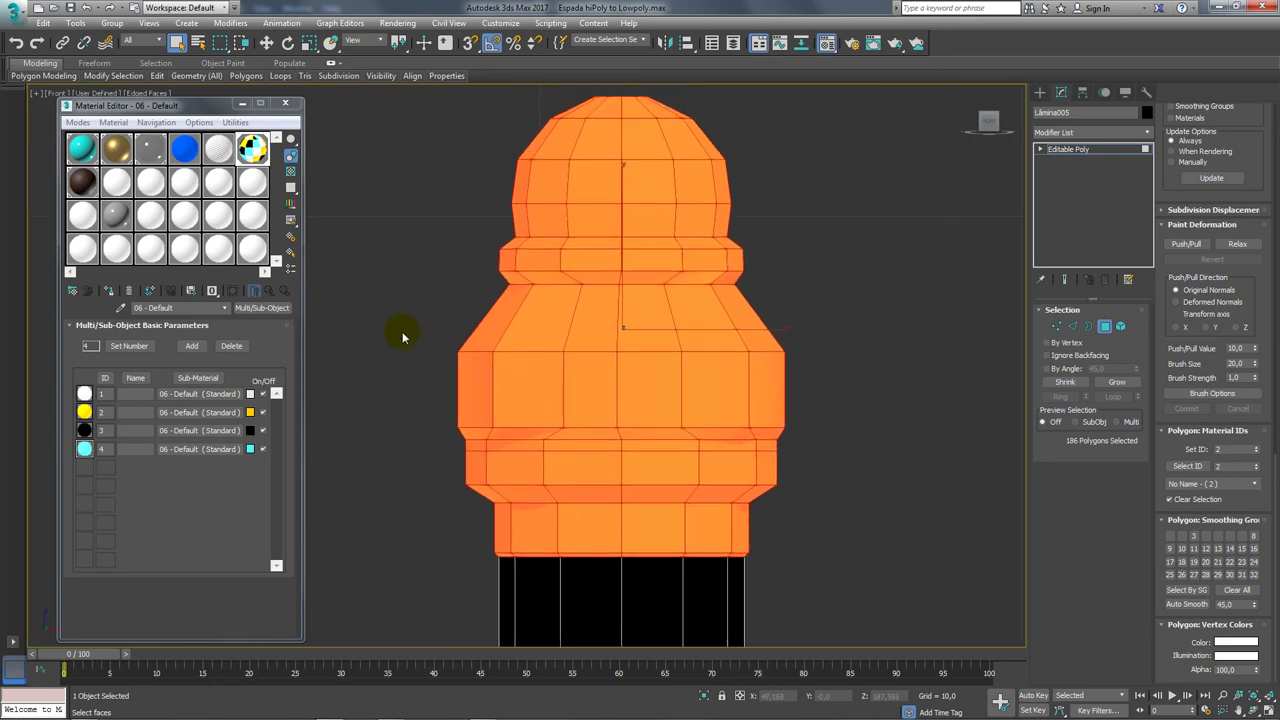
mouse_move(400, 337)
middle_down()
mouse_move(562, 345)
mouse_move(626, 380)
mouse_move(600, 366)
mouse_move(486, 371)
middle_up()
scroll(562, 345, down, 3)
scroll(455, 340, up, 1)
scroll(455, 340, up, 3)
scroll(737, 357, up, 2)
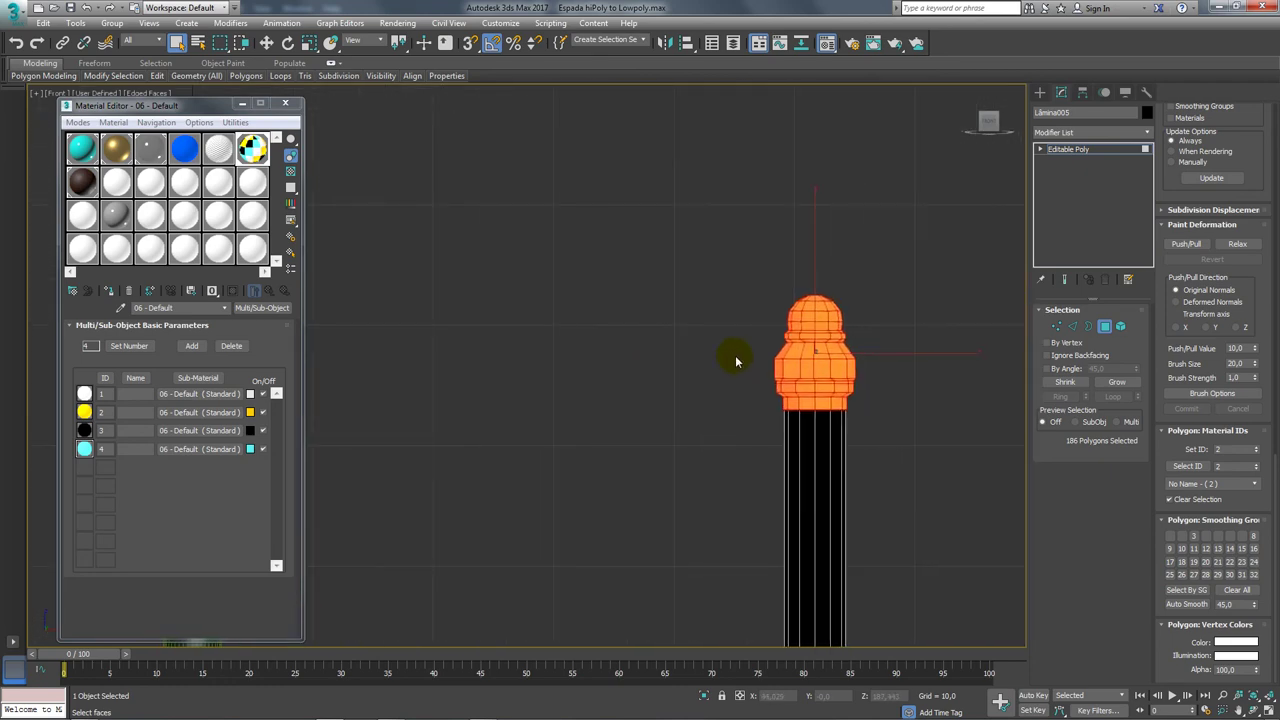
mouse_move(737, 357)
middle_down()
mouse_move(755, 374)
mouse_move(590, 355)
middle_up()
scroll(755, 374, up, 2)
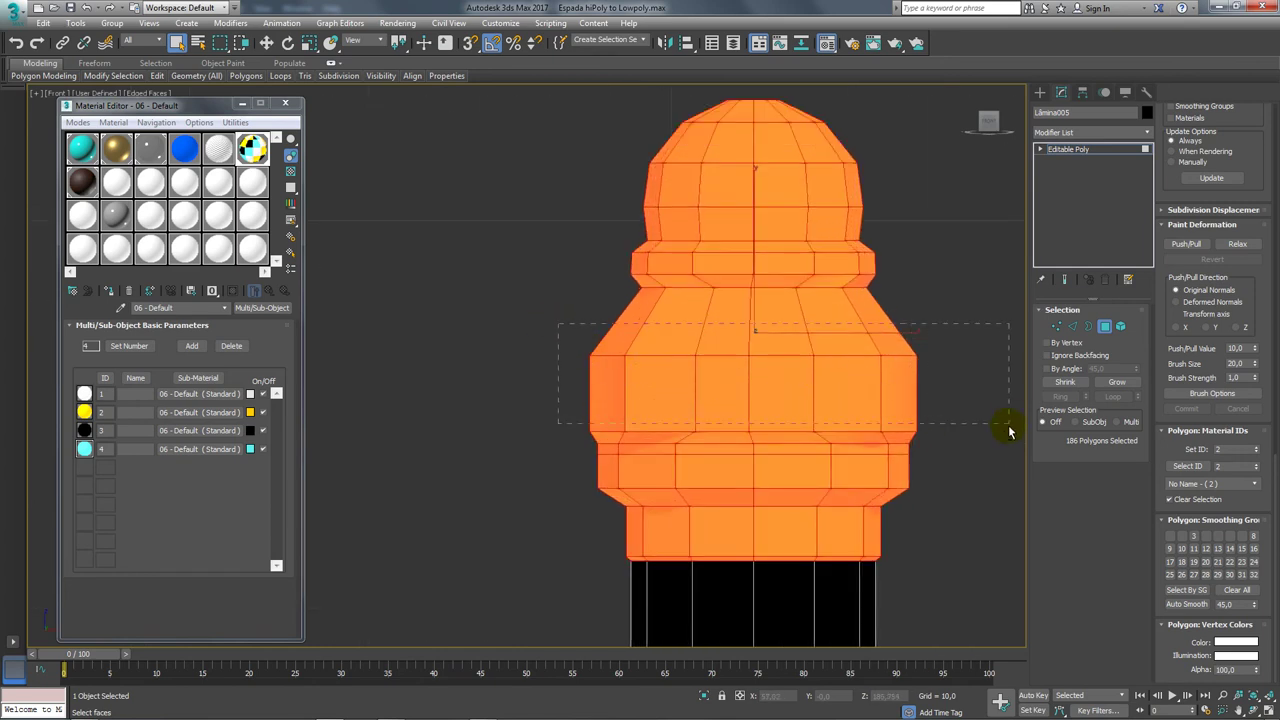
Exclude the pommel's middle band and set the pommel ends to material ID 4 (cyan).
drag(991, 444, 993, 446)
double_click(1228, 450)
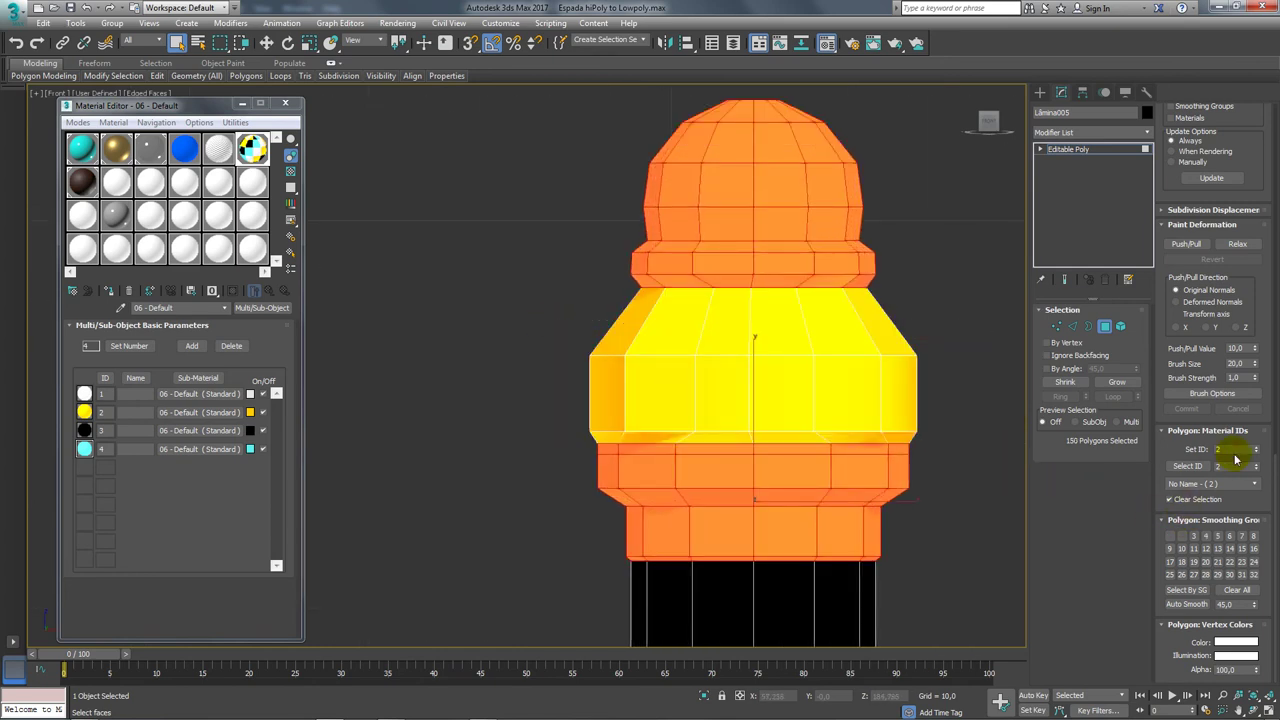
text(4)
key(Return)
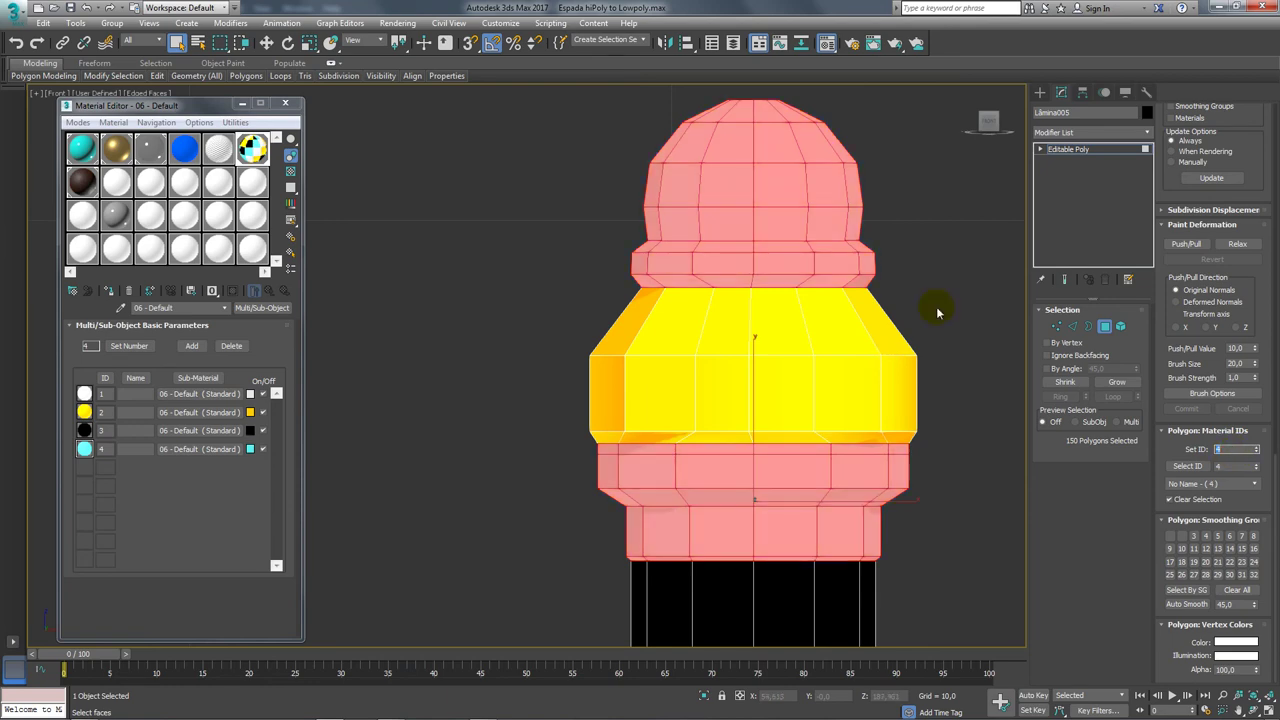
Exit Polygon mode, clear the selection and close the Material Editor.
click(1068, 149)
click(911, 184)
scroll(909, 190, down, 5)
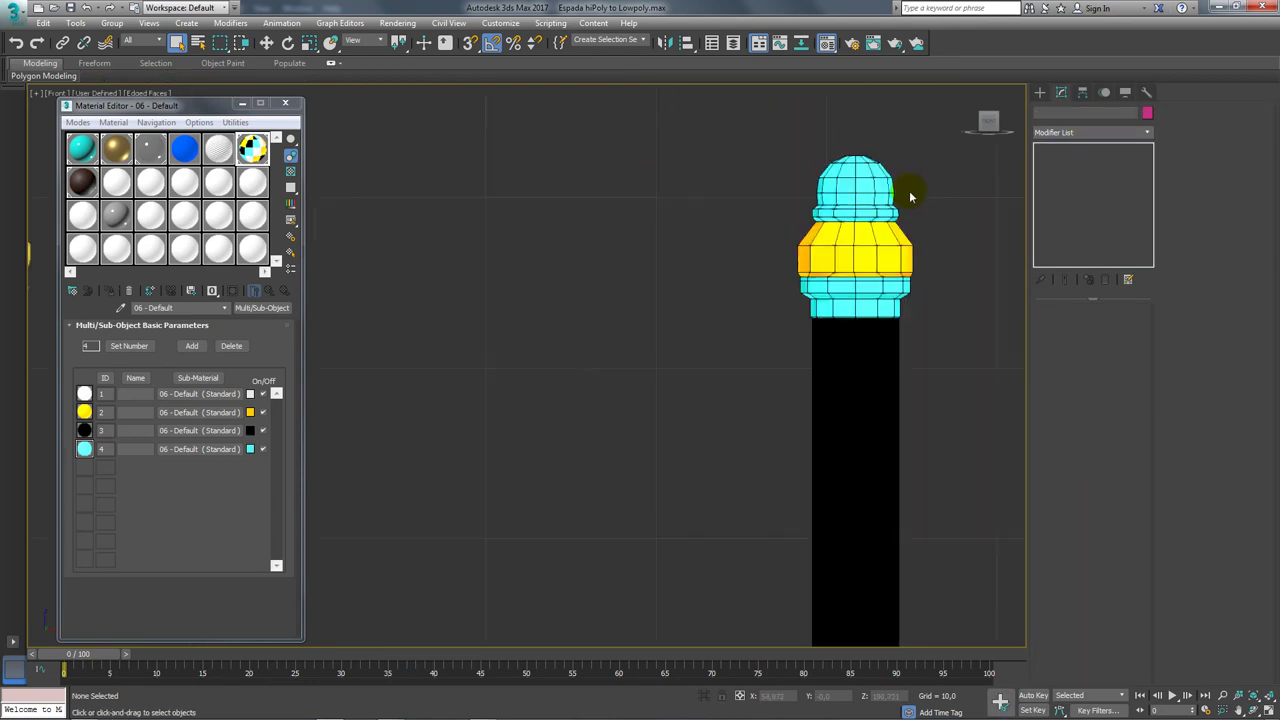
scroll(909, 300, up, 3)
mouse_move(809, 333)
alt+middle_down()
mouse_move(840, 352)
mouse_move(794, 363)
mouse_move(814, 371)
mouse_move(605, 308)
alt+middle_up()
scroll(605, 308, up, 1)
scroll(610, 308, up, 2)
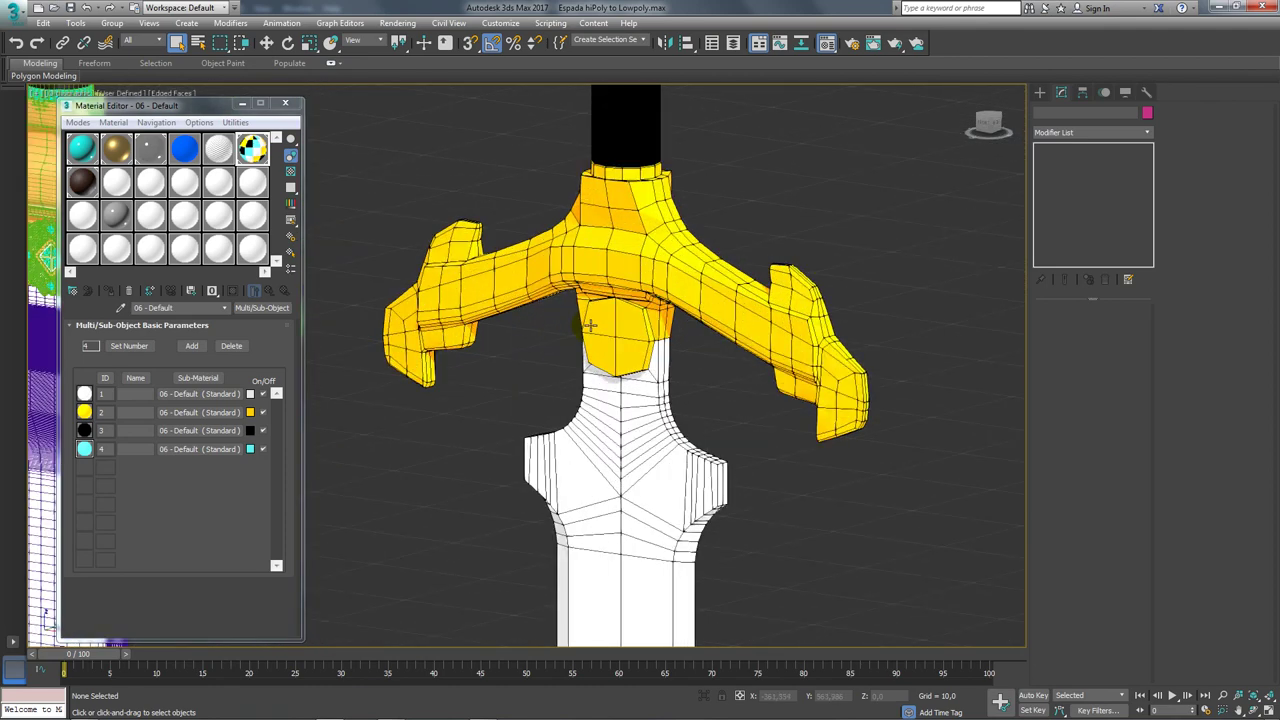
scroll(615, 307, up, 2)
scroll(617, 306, up, 1)
scroll(619, 232, down, 3)
scroll(660, 371, down, 2)
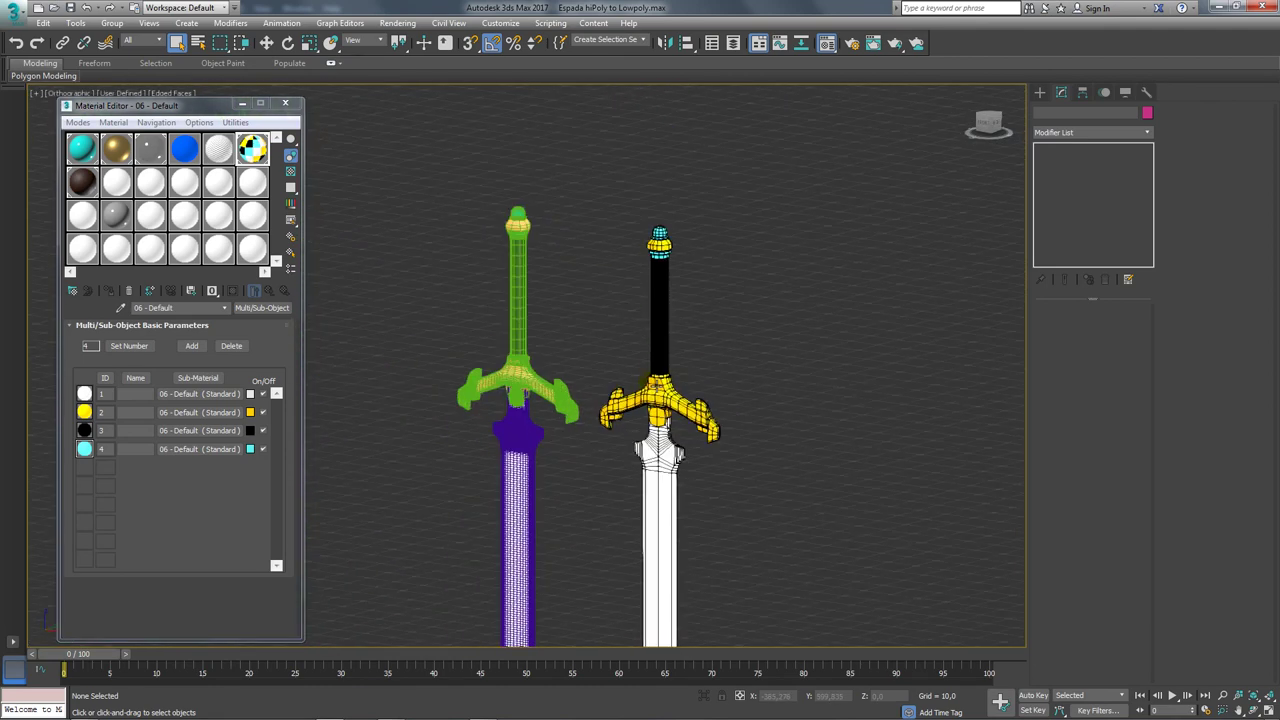
click(285, 103)
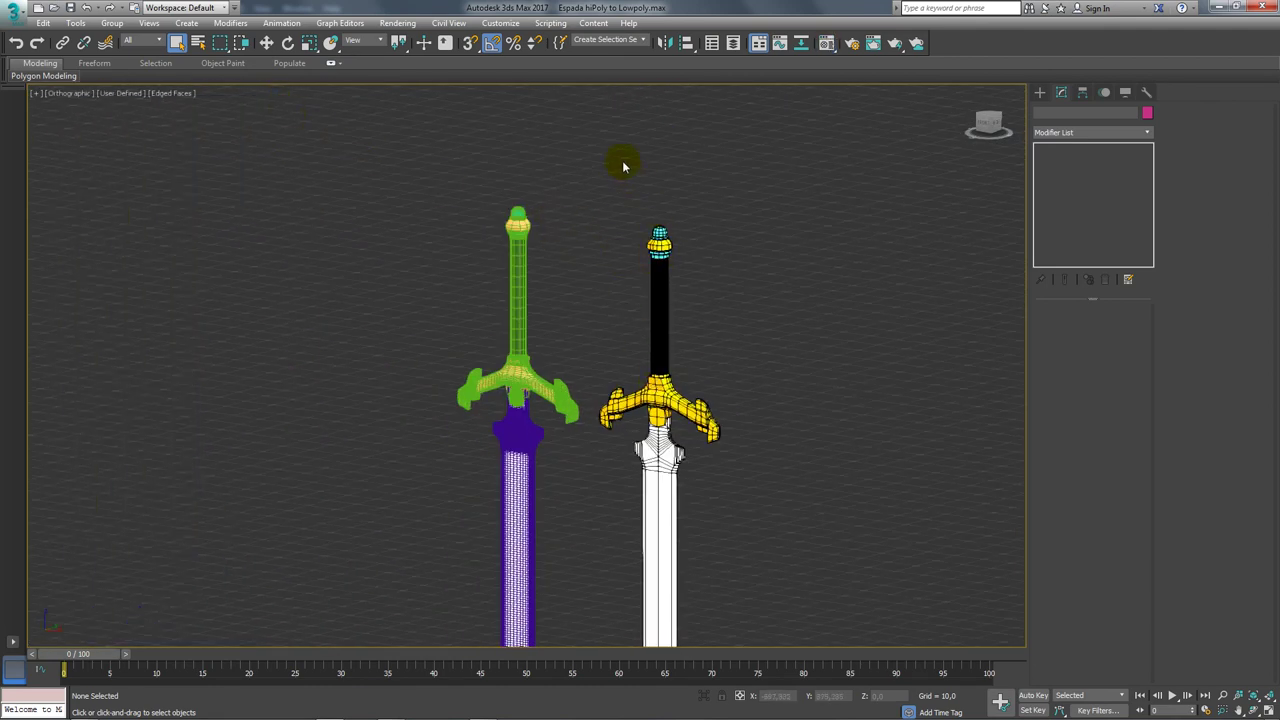
Check the low-poly sword's name espada_low, then switch to the high-poly sword and start naming it espada_hy.
click(705, 424)
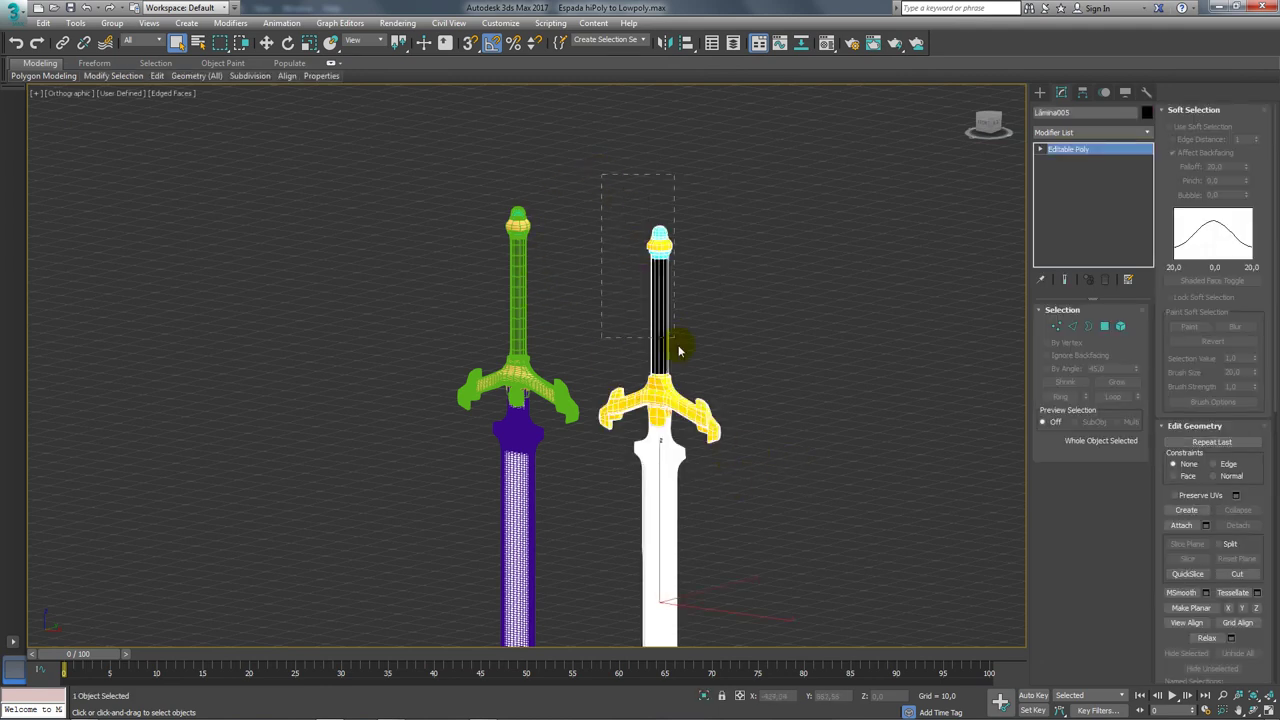
scroll(640, 340, up, 1)
scroll(577, 246, up, 5)
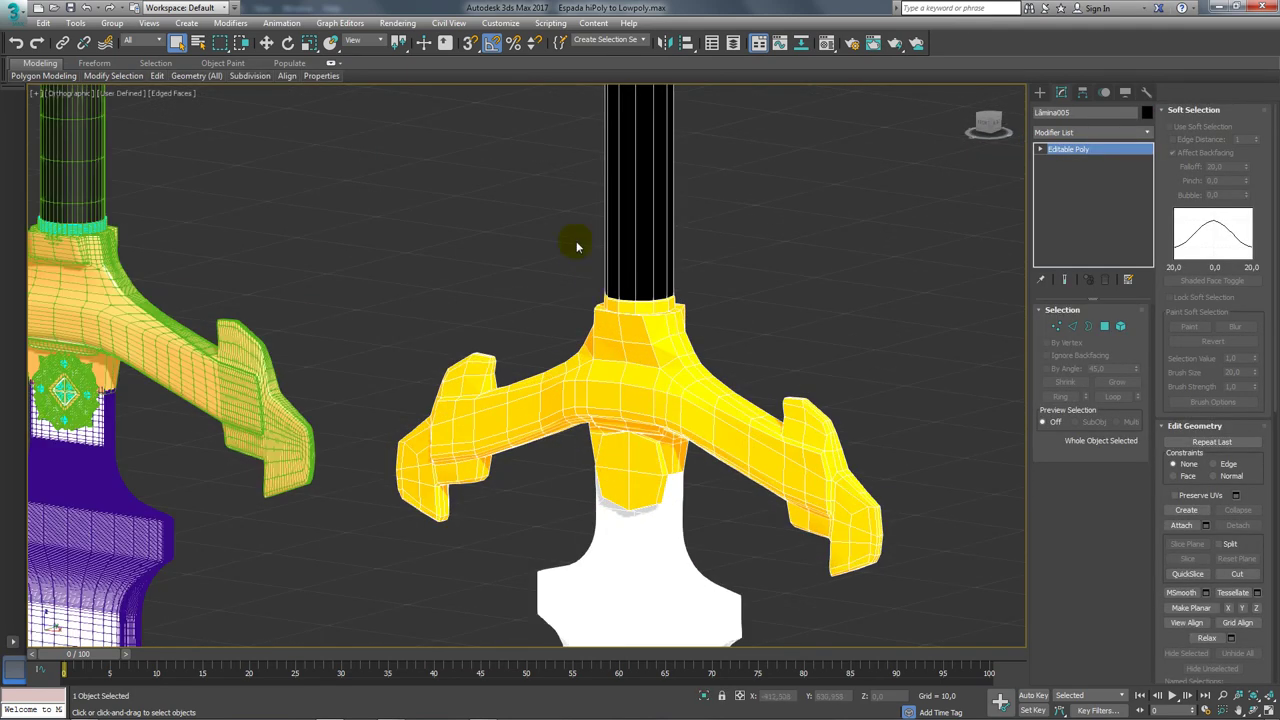
scroll(589, 270, down, 4)
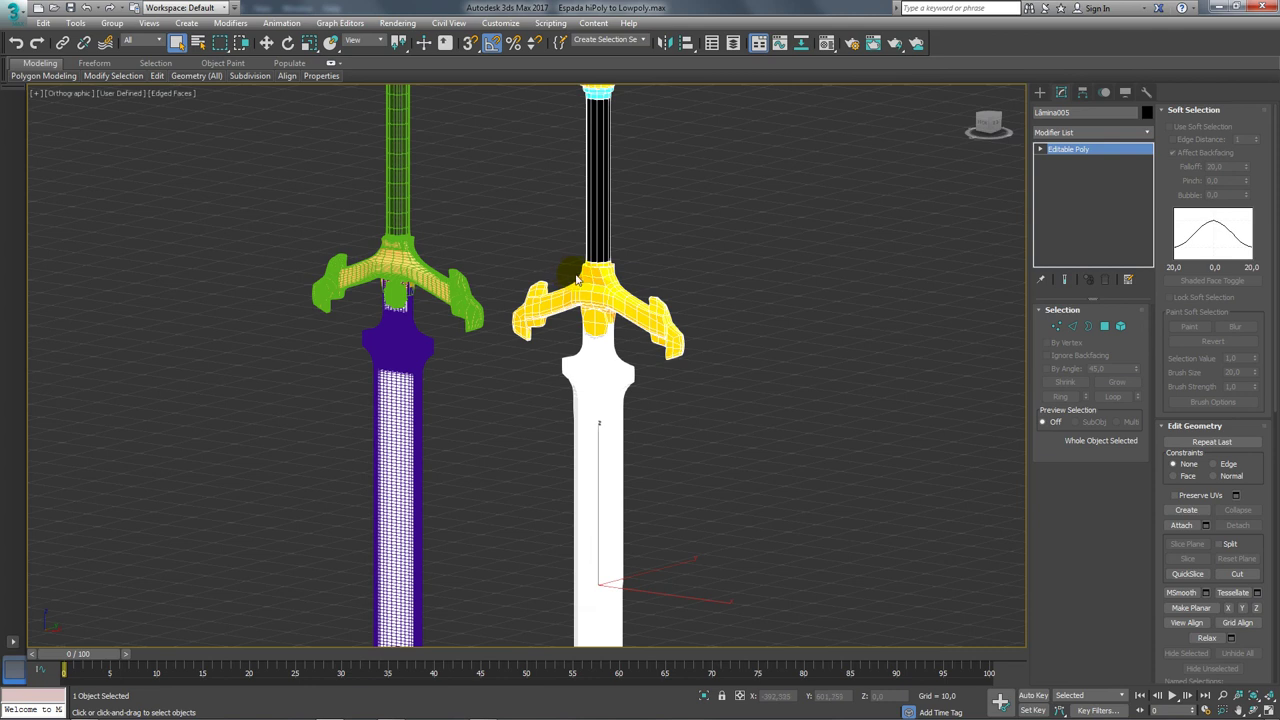
mouse_move(580, 349)
alt+middle_down()
mouse_move(694, 371)
mouse_move(538, 348)
mouse_move(605, 358)
alt+middle_up()
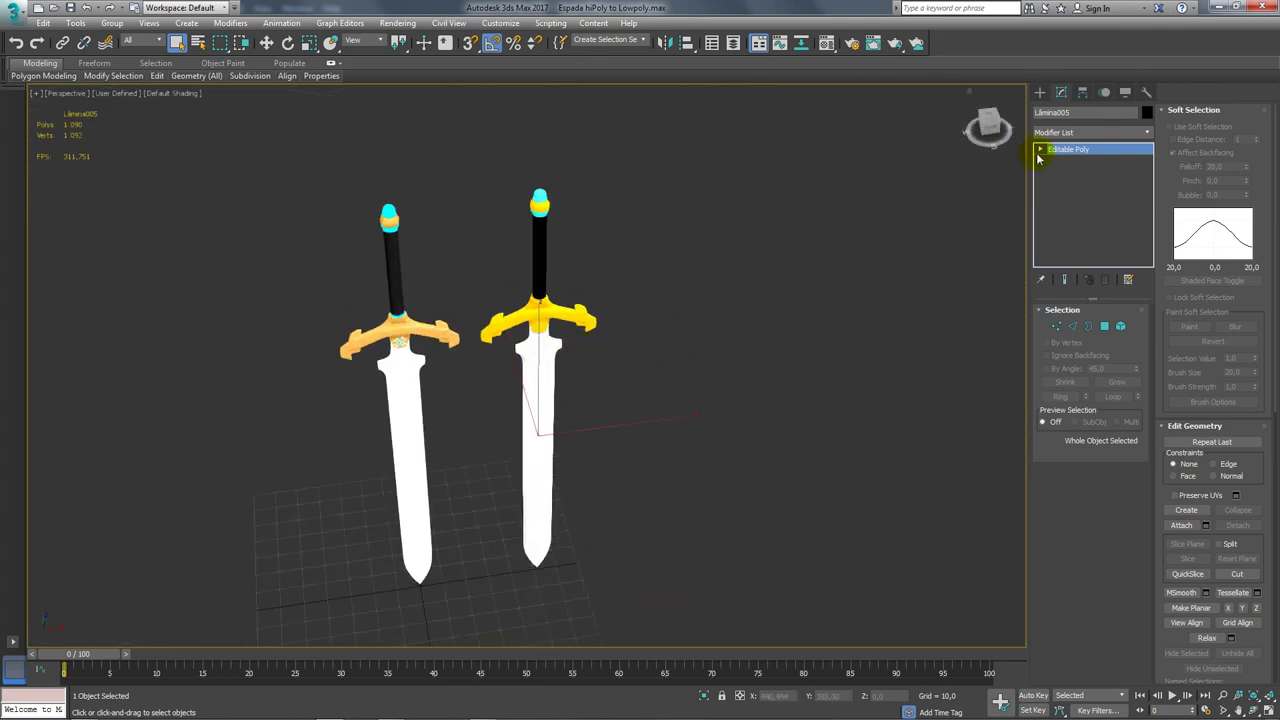
click(1080, 112)
text(espada_low)
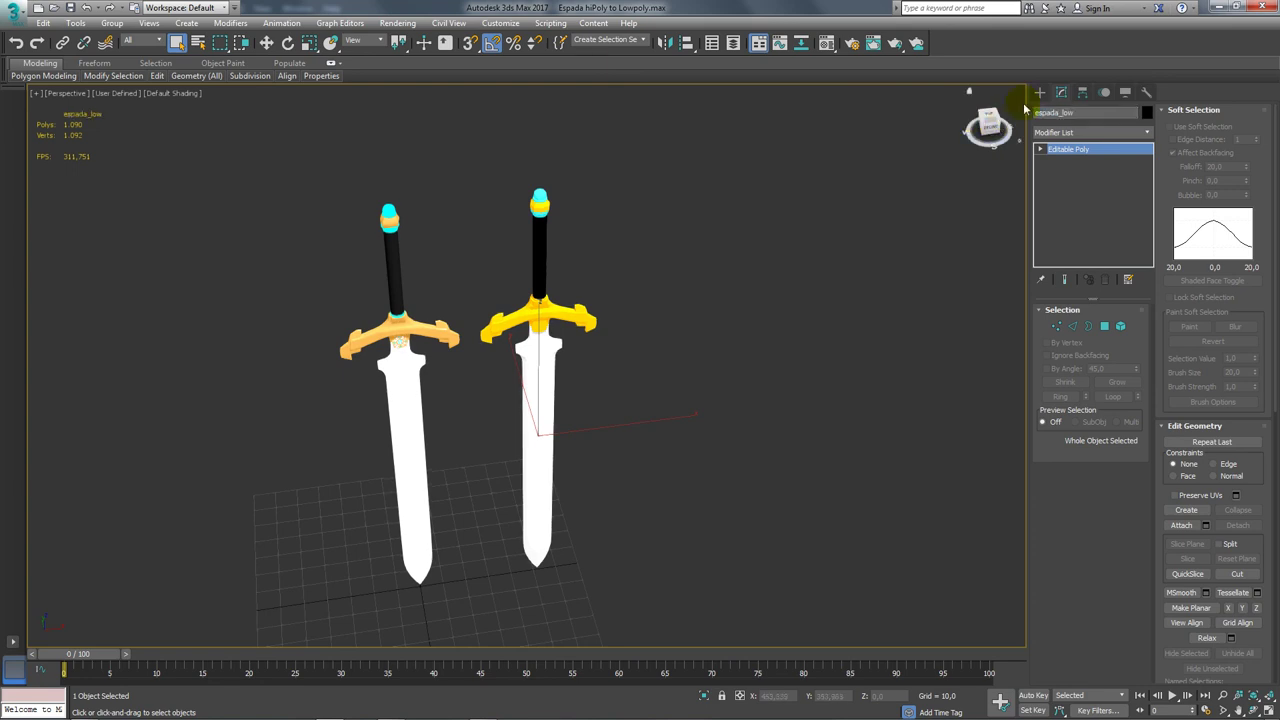
click(1055, 112)
key(ctrl+z)
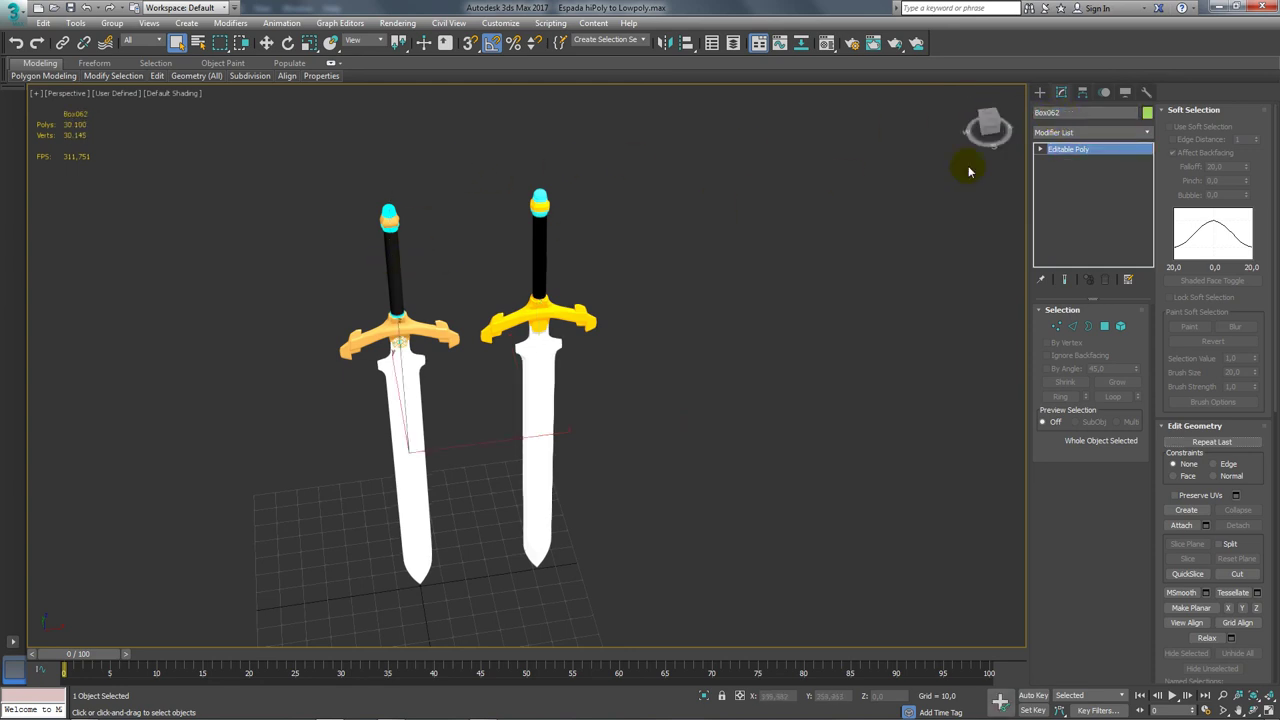
text(espada_hy)
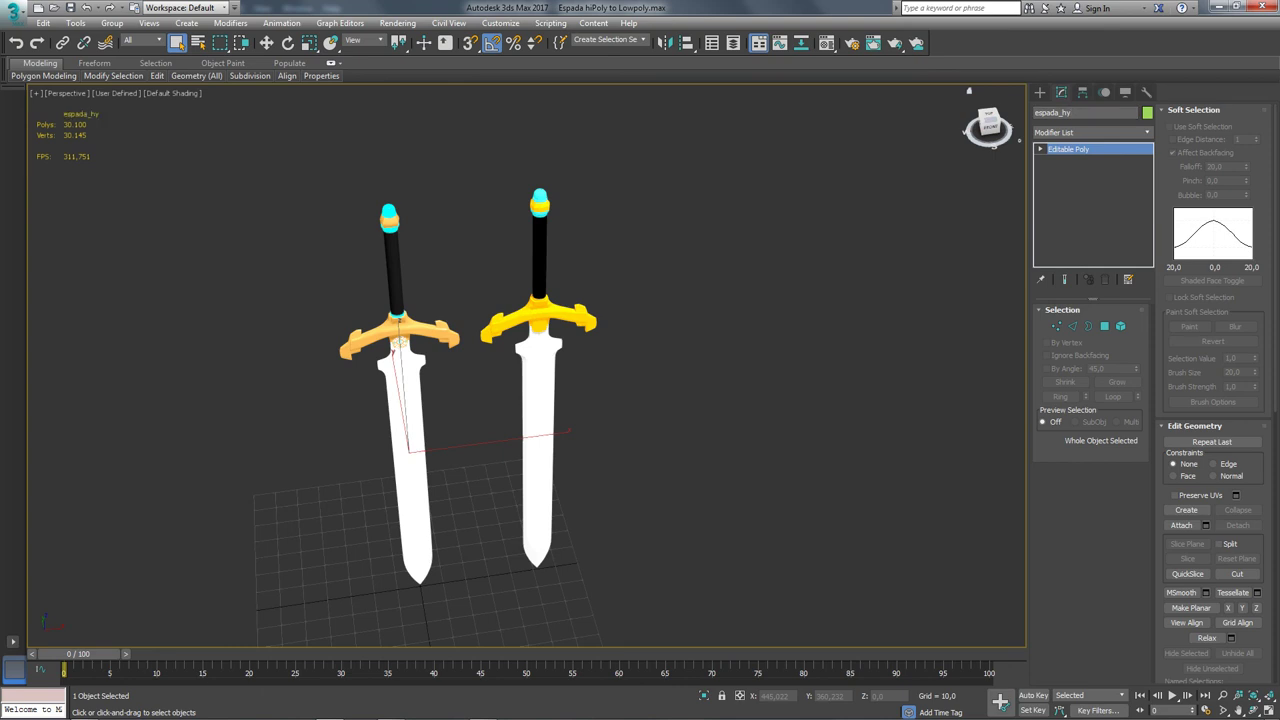
Turn on Edged Faces and attach the other sword part into the high-poly object espada_hy.
key(F4)
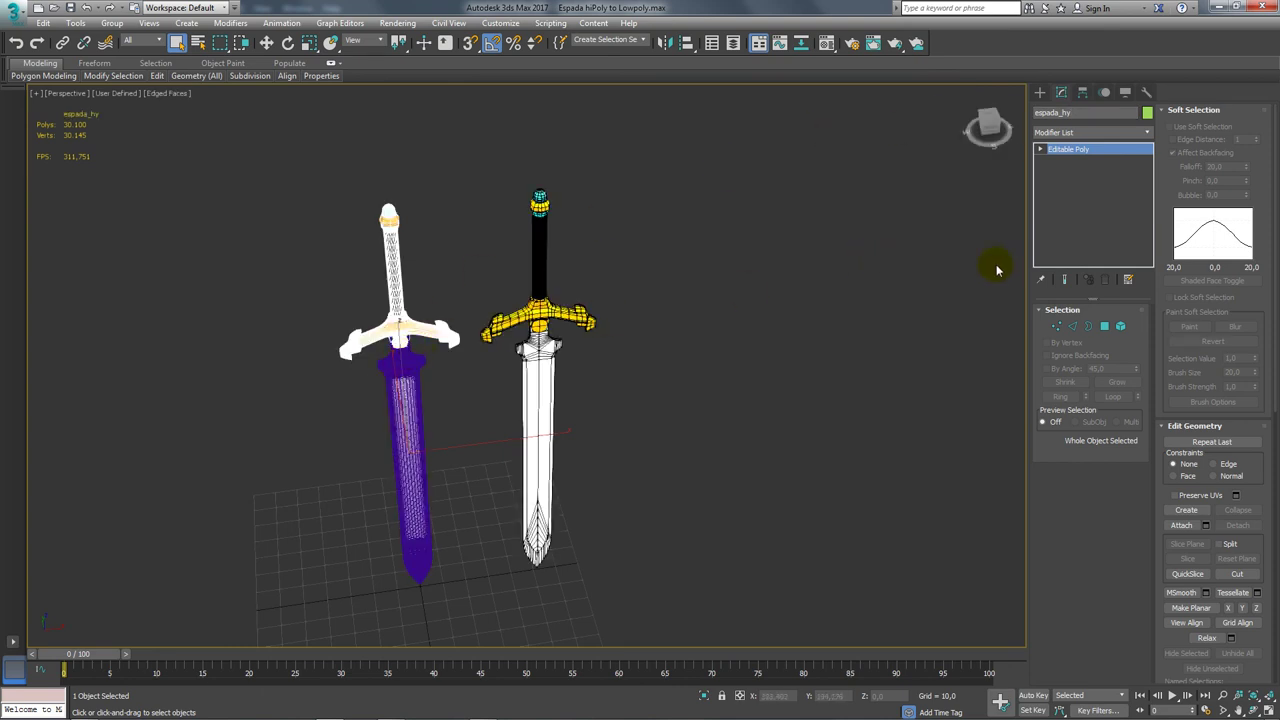
click(1181, 525)
click(392, 372)
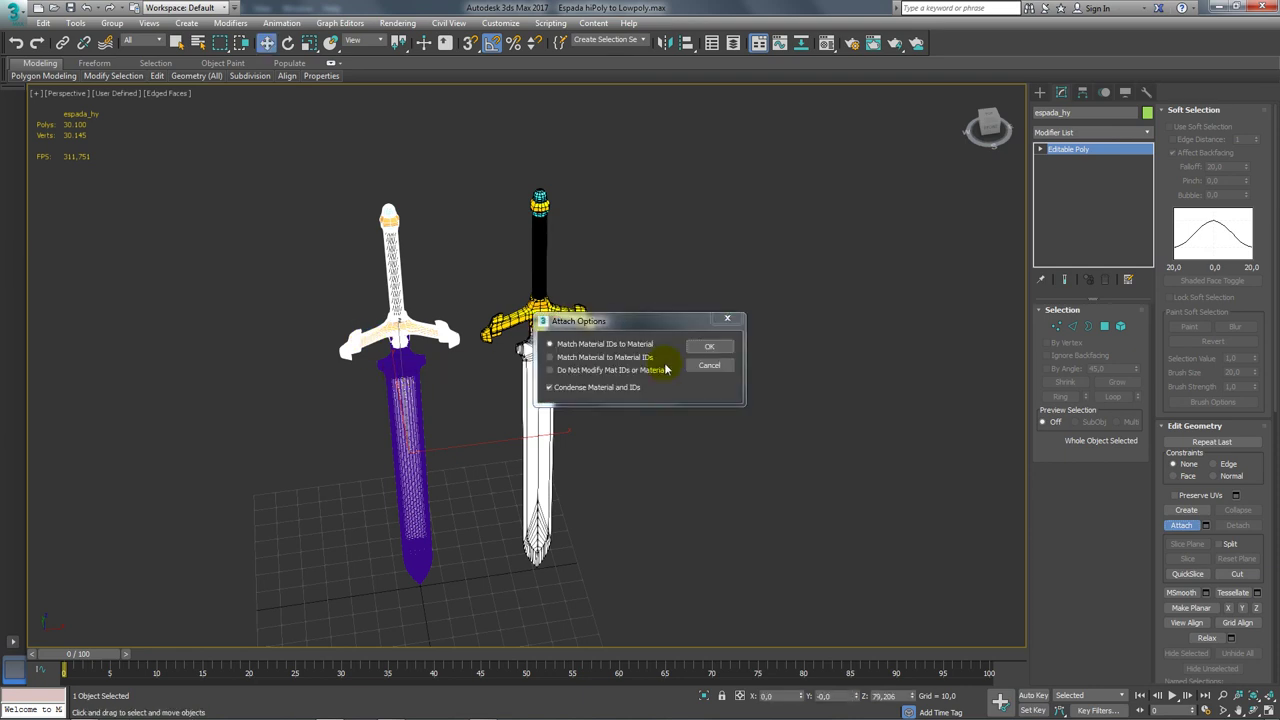
click(710, 348)
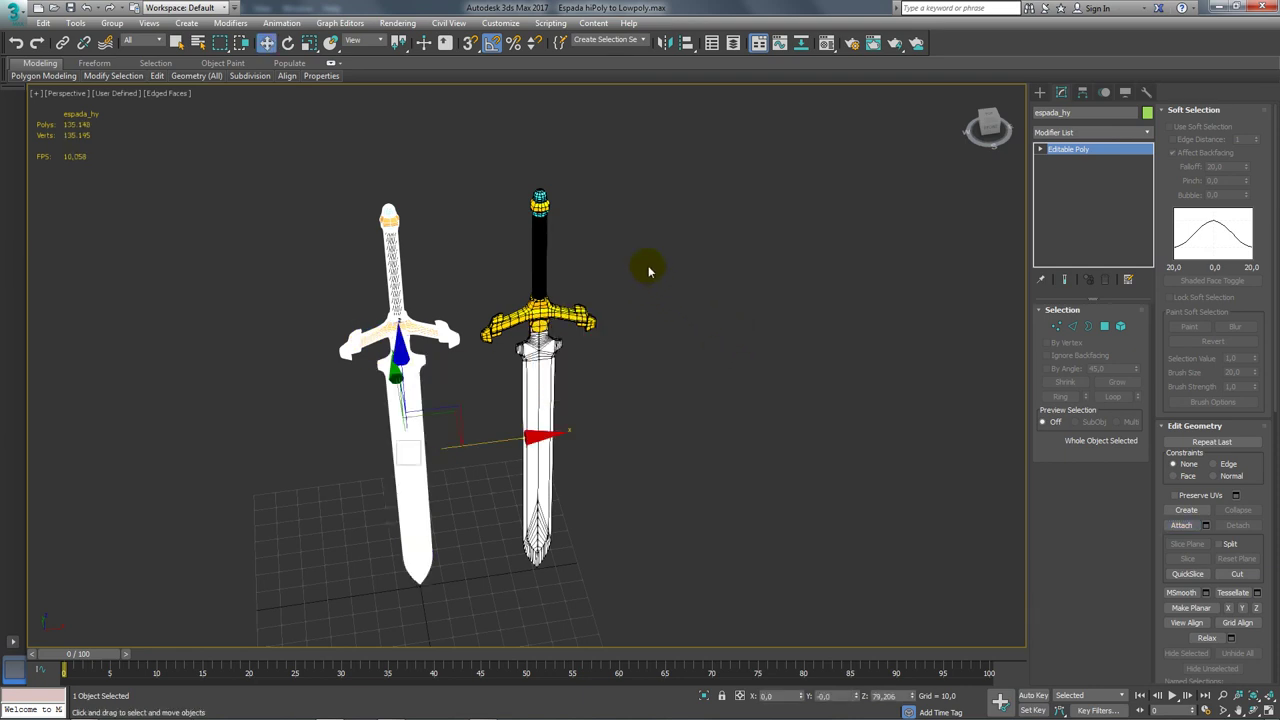
click(429, 228)
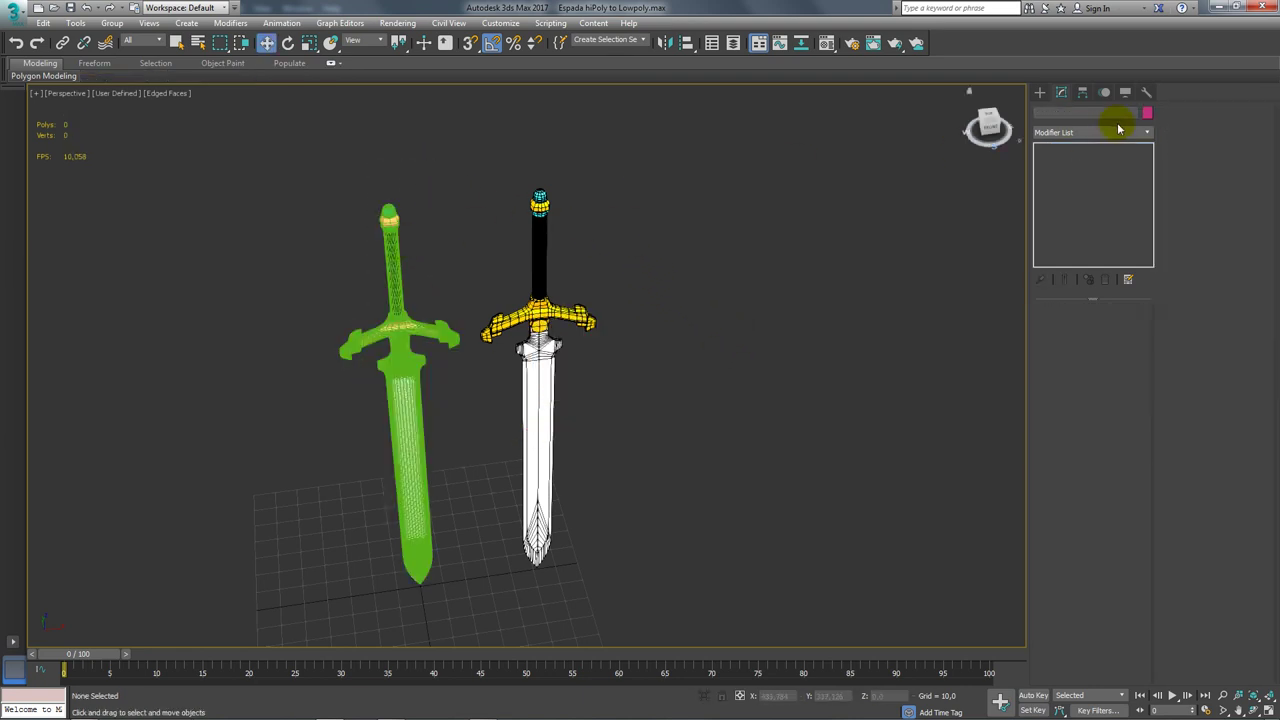
click(395, 260)
click(1096, 111)
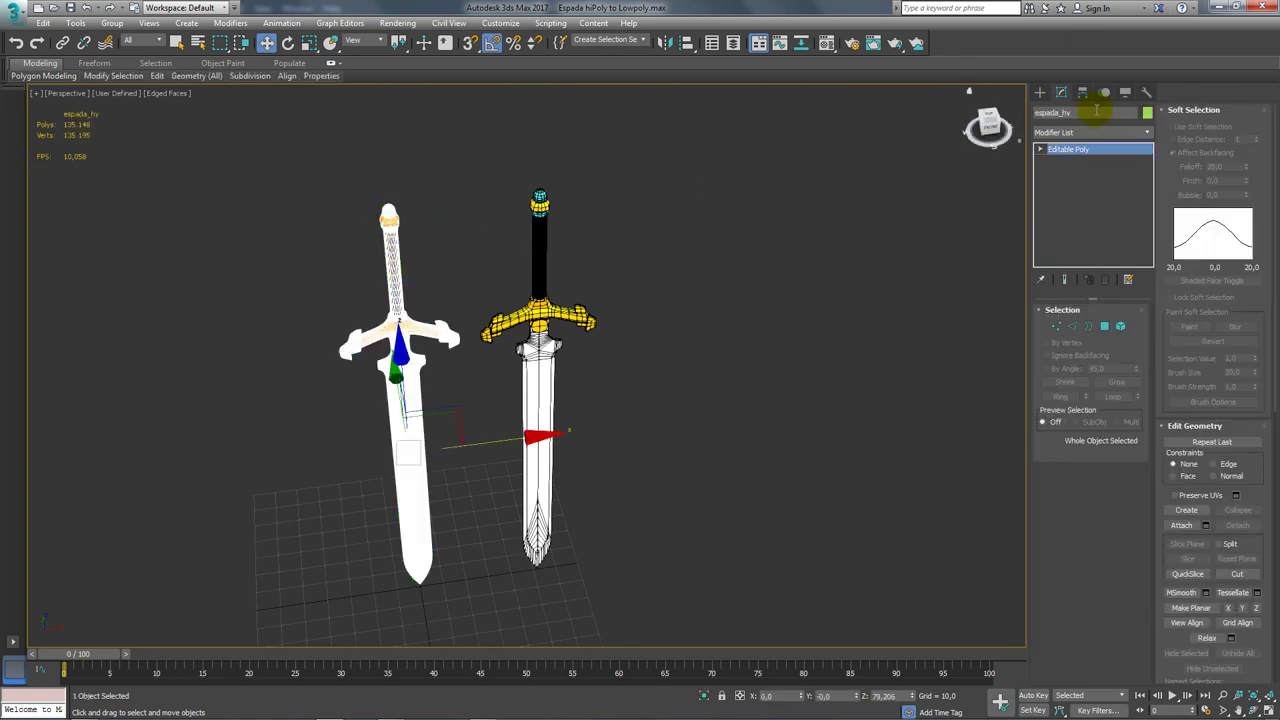
click(1065, 113)
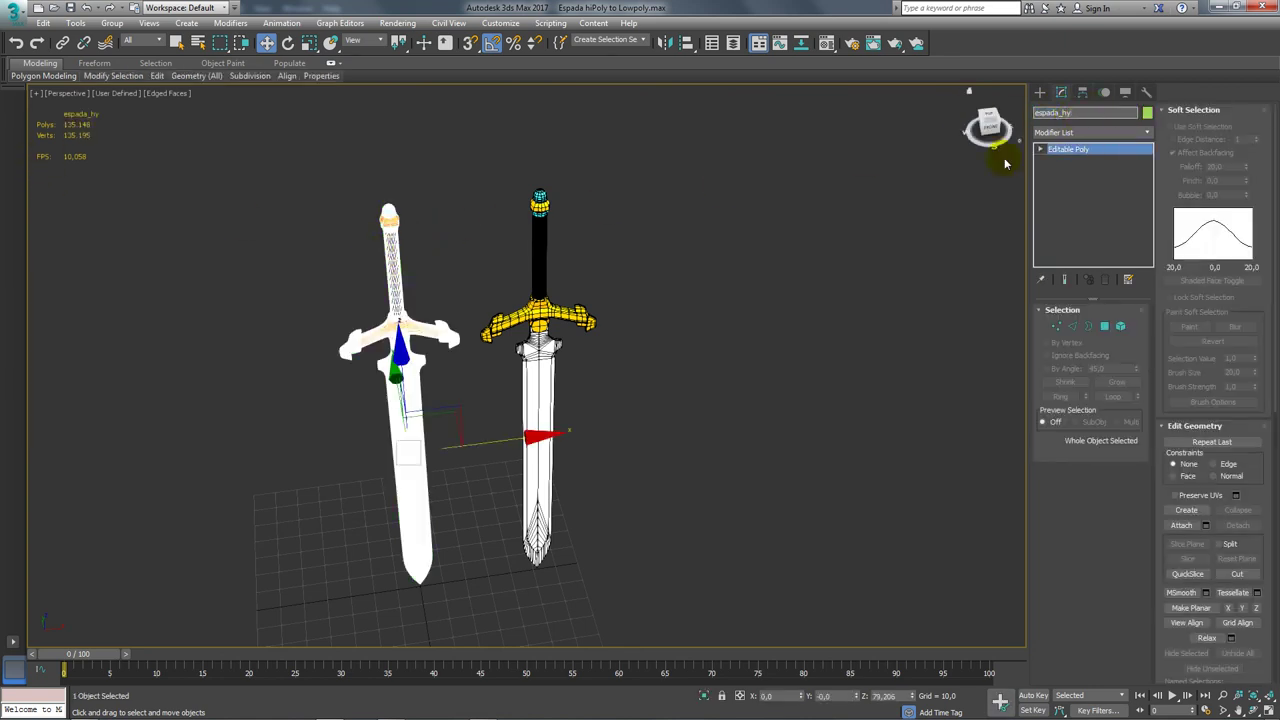
Select the low-poly sword espada_low and frame both swords in the view.
click(545, 250)
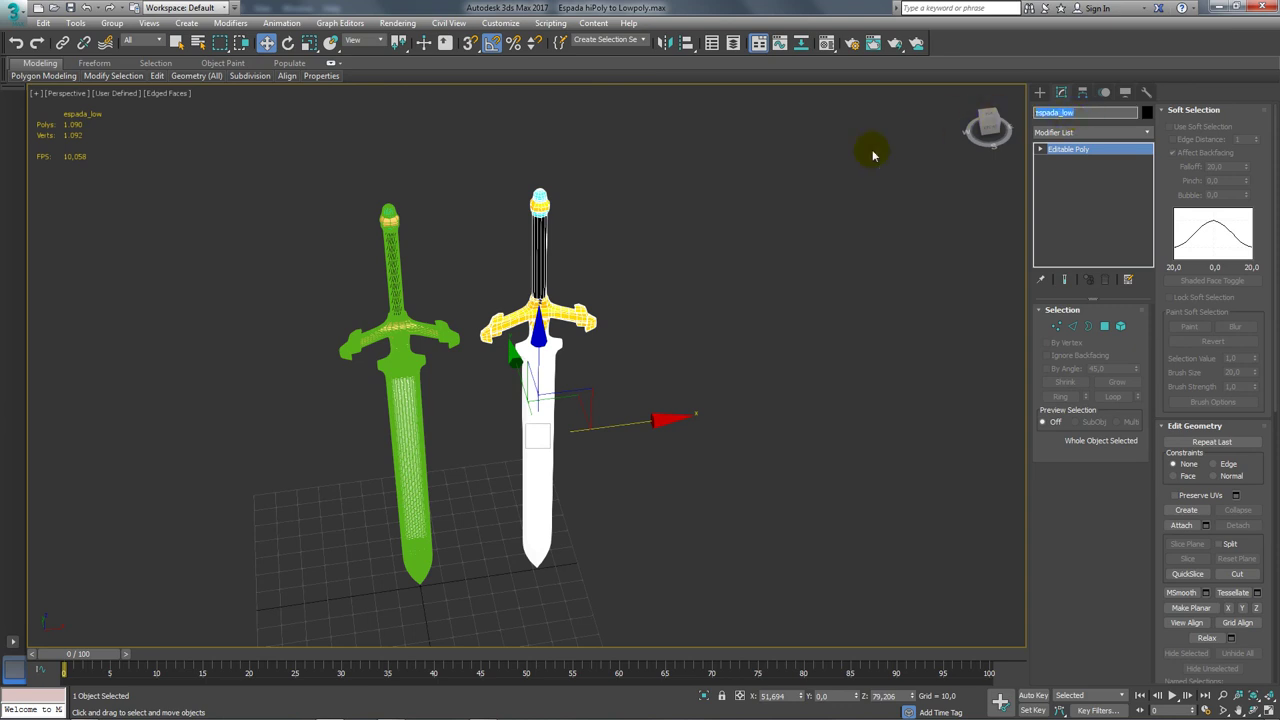
click(592, 391)
alt+middle_drag(592, 391, 665, 358)
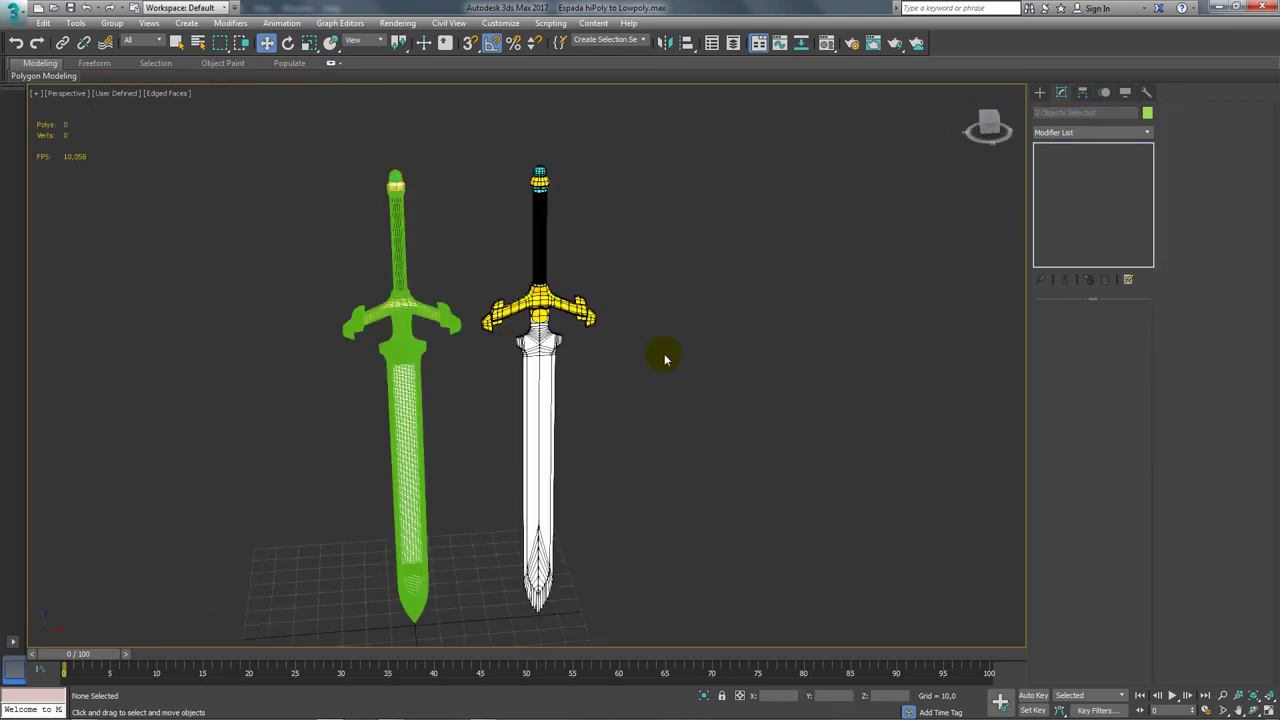
click(545, 390)
mouse_move(571, 414)
middle_down()
mouse_move(728, 337)
mouse_move(693, 328)
mouse_move(709, 282)
middle_up()
scroll(709, 280, up, 2)
scroll(707, 277, up, 1)
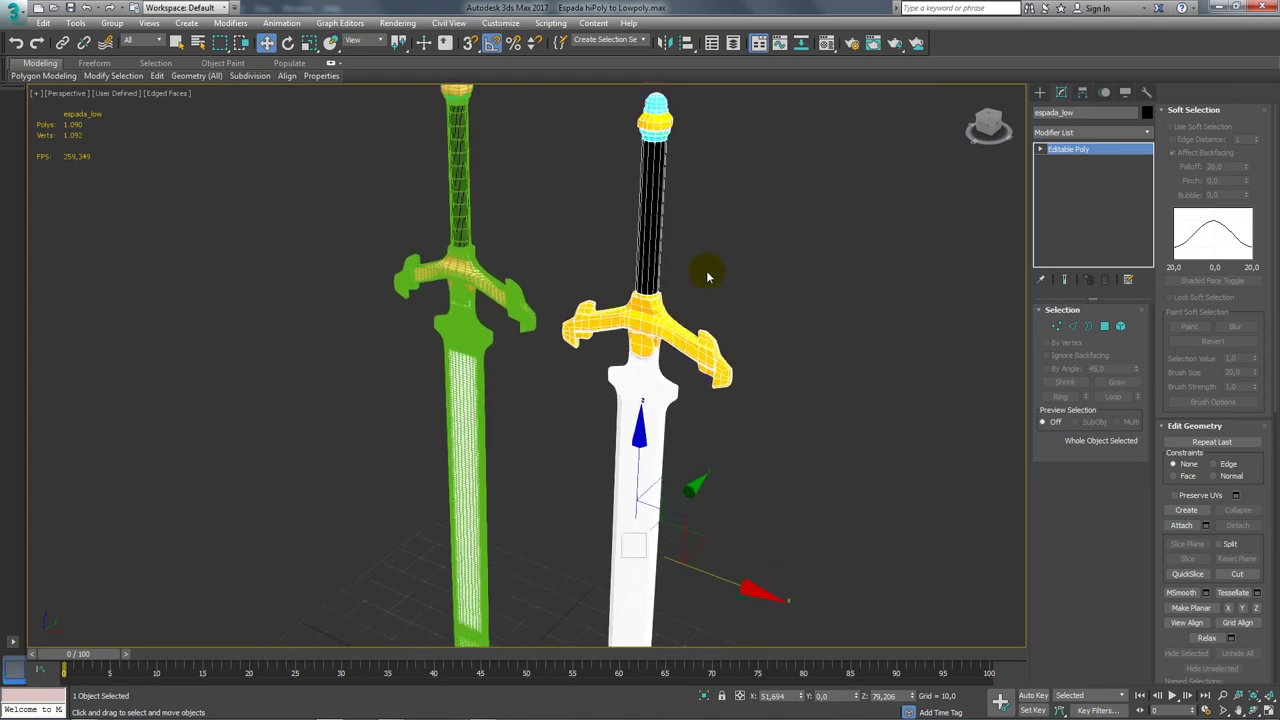
click(397, 24)
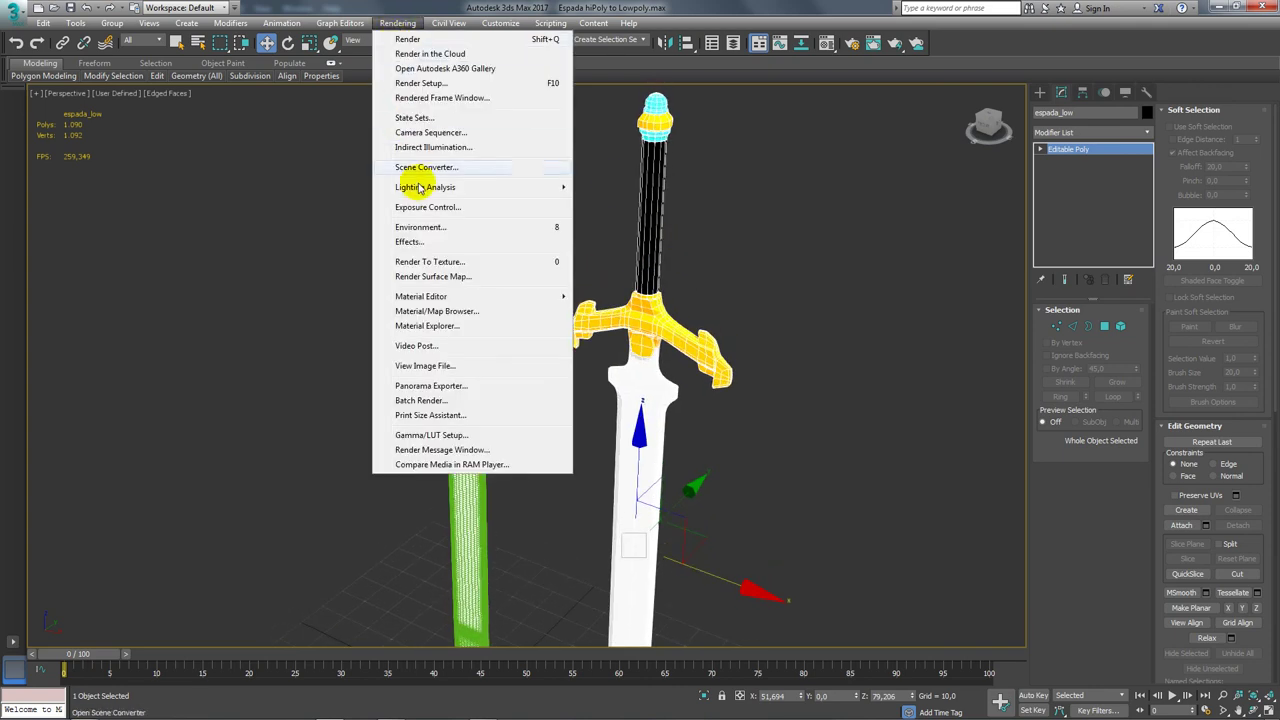
Open the Render To Texture window and move it aside.
click(437, 264)
drag(283, 103, 222, 120)
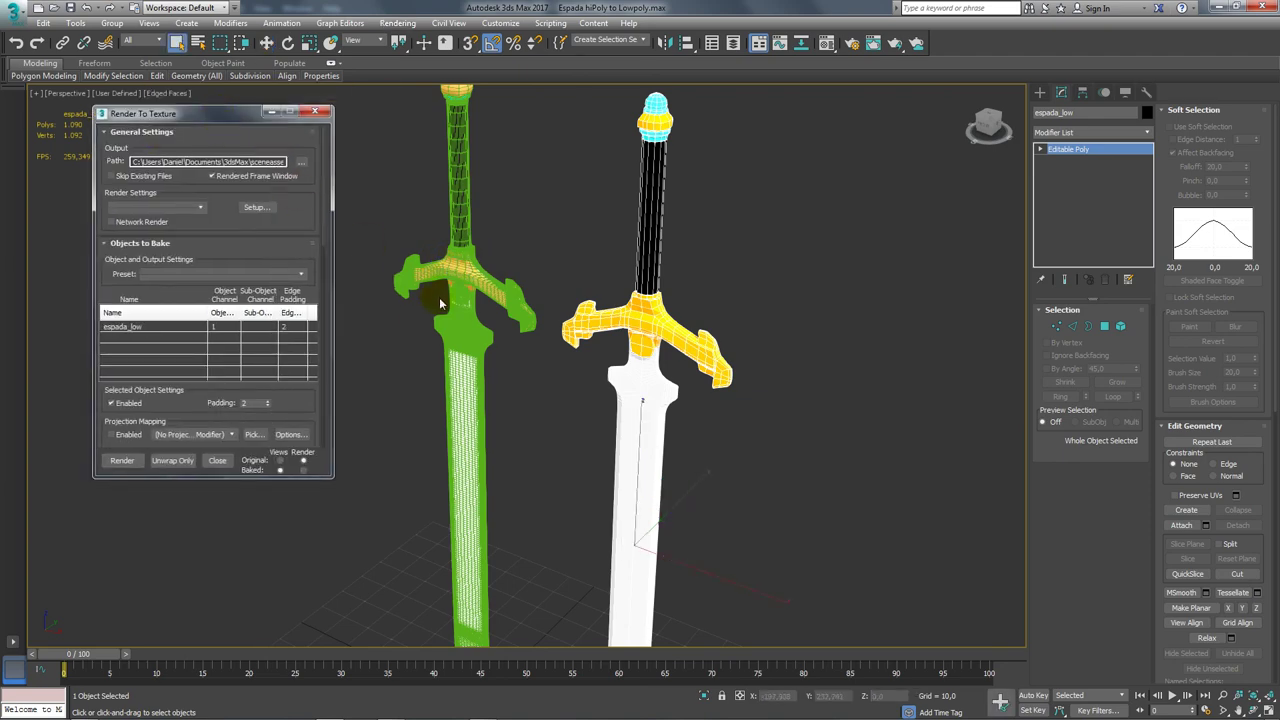
middle_drag(440, 303, 474, 240)
scroll(474, 240, down, 2)
Align espada_low onto espada_hy using X and Y pivot points.
drag(659, 383, 652, 383)
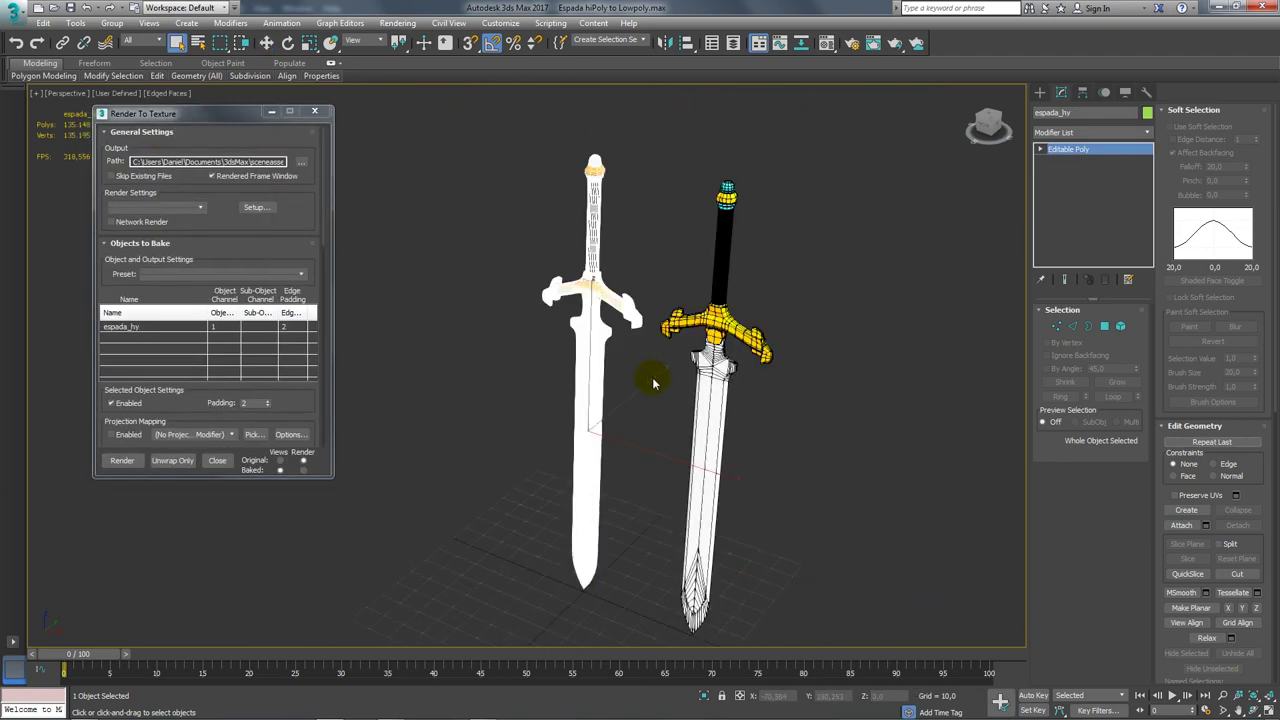
mouse_move(652, 383)
alt+middle_down()
mouse_move(748, 363)
mouse_move(688, 377)
alt+middle_up()
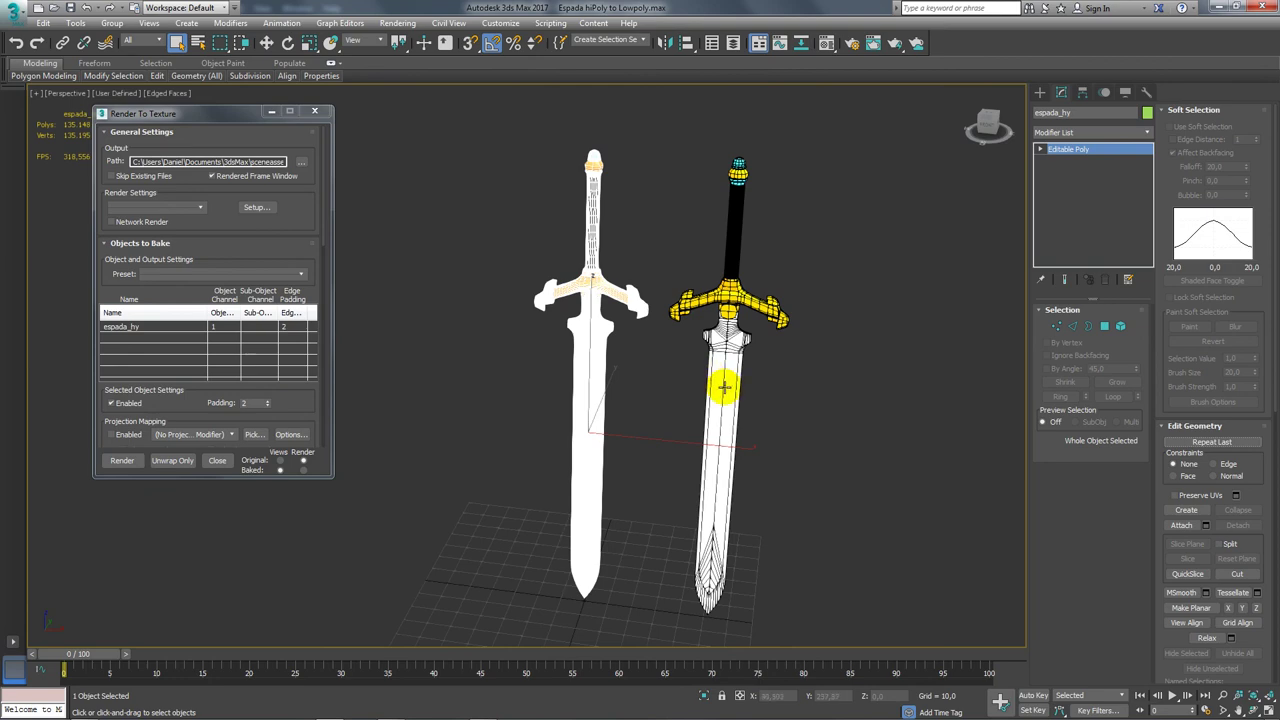
click(723, 388)
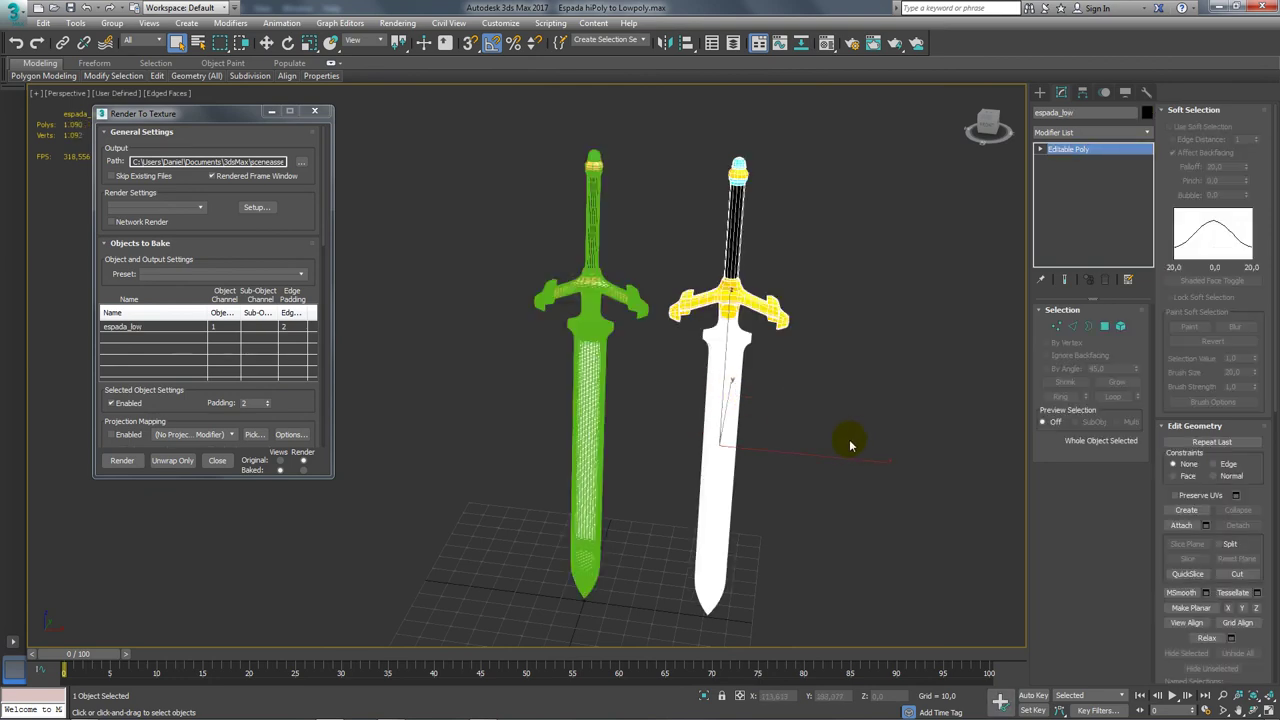
key(alt+a)
click(600, 337)
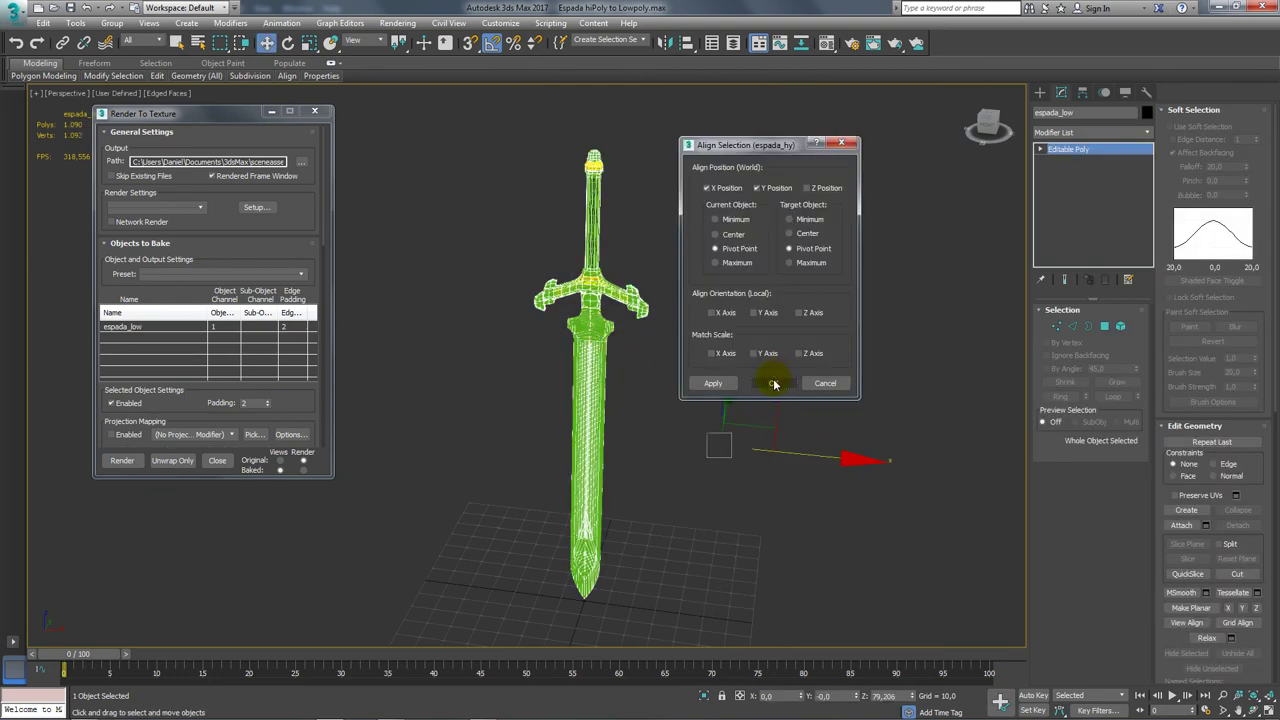
click(773, 383)
Test-move the low-poly sword to confirm it overlaps espada_hy, cancelling the move.
scroll(569, 331, up, 3)
scroll(640, 350, up, 3)
scroll(523, 325, up, 3)
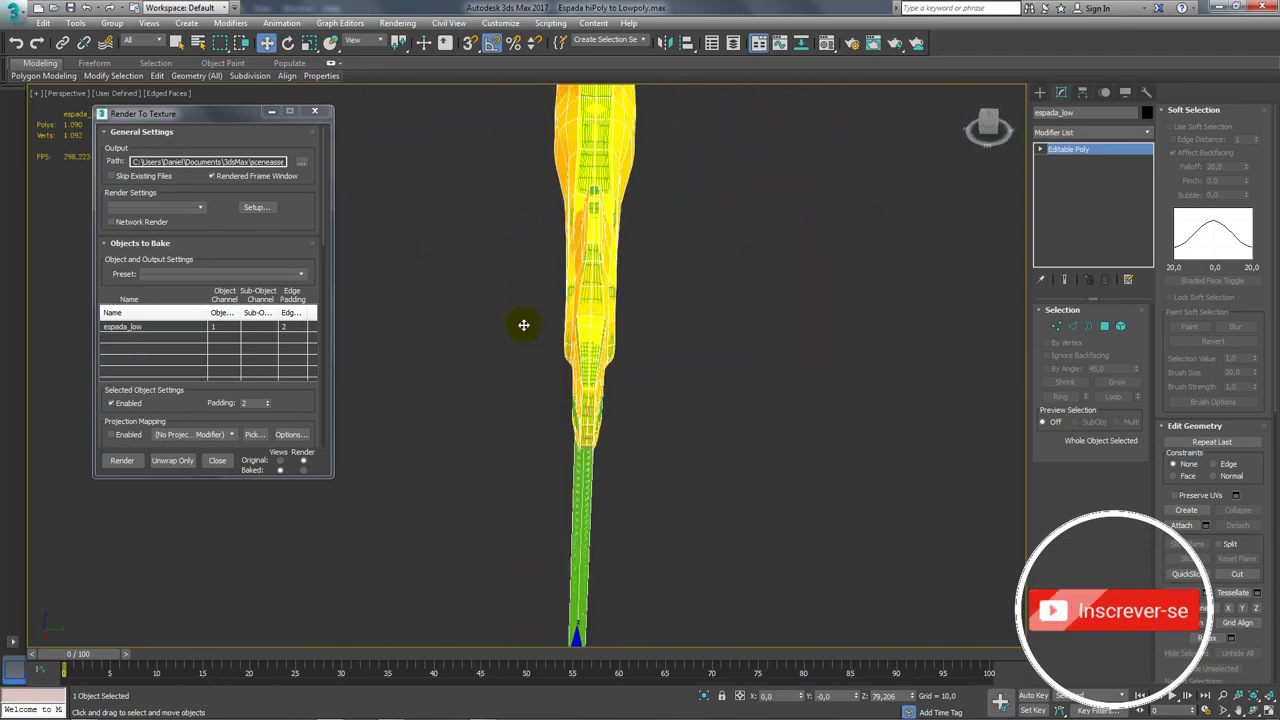
mouse_move(523, 325)
alt+middle_down()
mouse_move(623, 366)
mouse_move(650, 420)
alt+middle_up()
scroll(666, 470, down, 5)
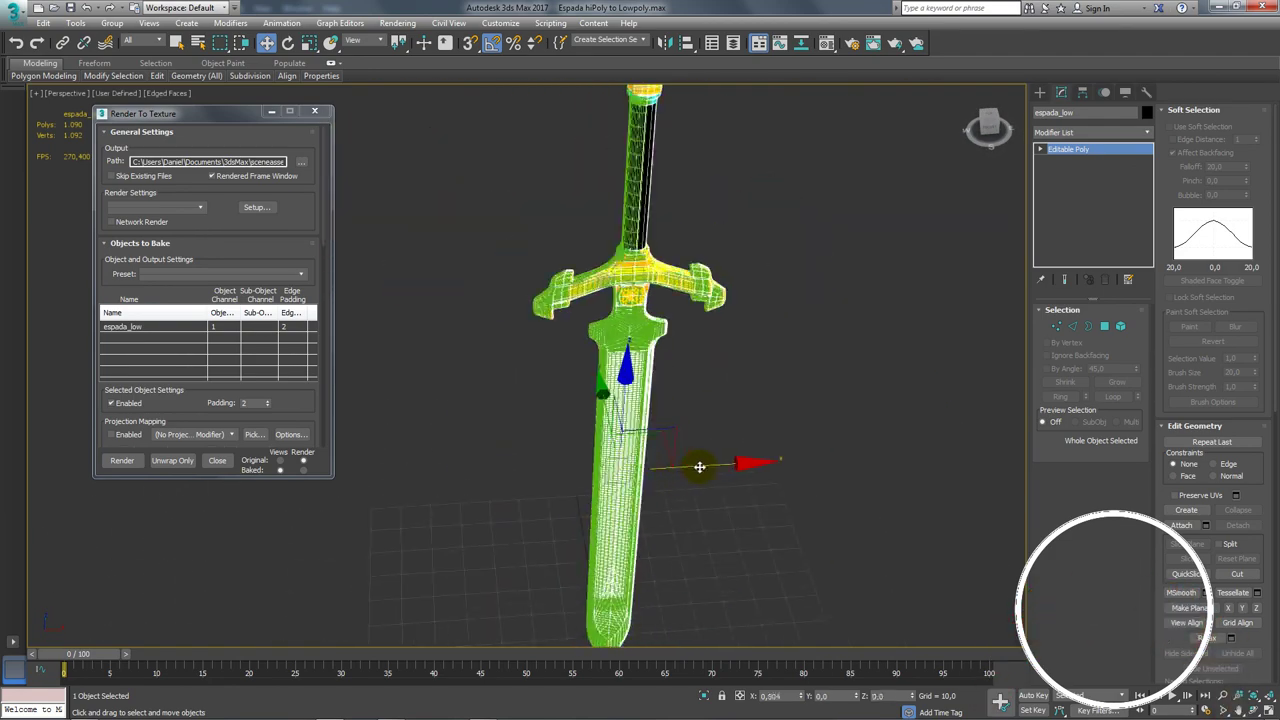
drag(699, 466, 829, 451)
key(ctrl+z)
alt+middle_drag(829, 451, 644, 418)
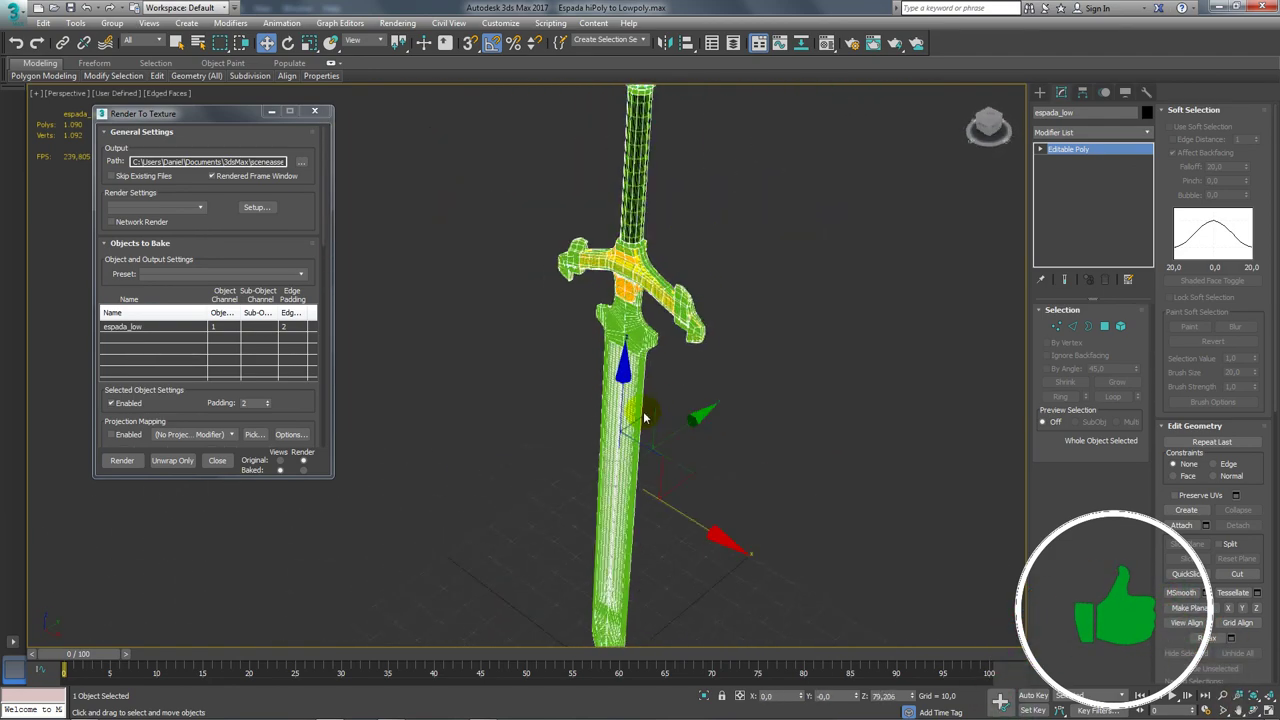
drag(680, 468, 818, 565)
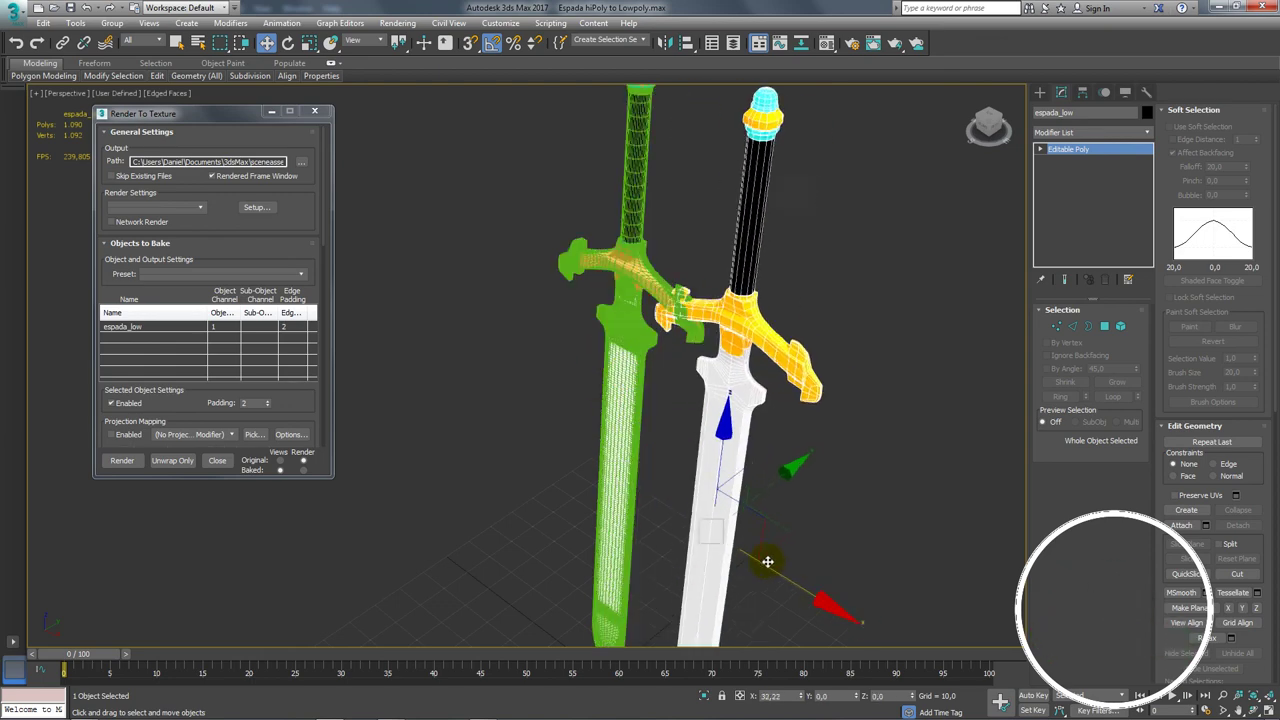
right_click(818, 565)
mouse_move(818, 565)
alt+middle_down()
mouse_move(649, 377)
mouse_move(576, 219)
alt+middle_up()
scroll(576, 219, up, 3)
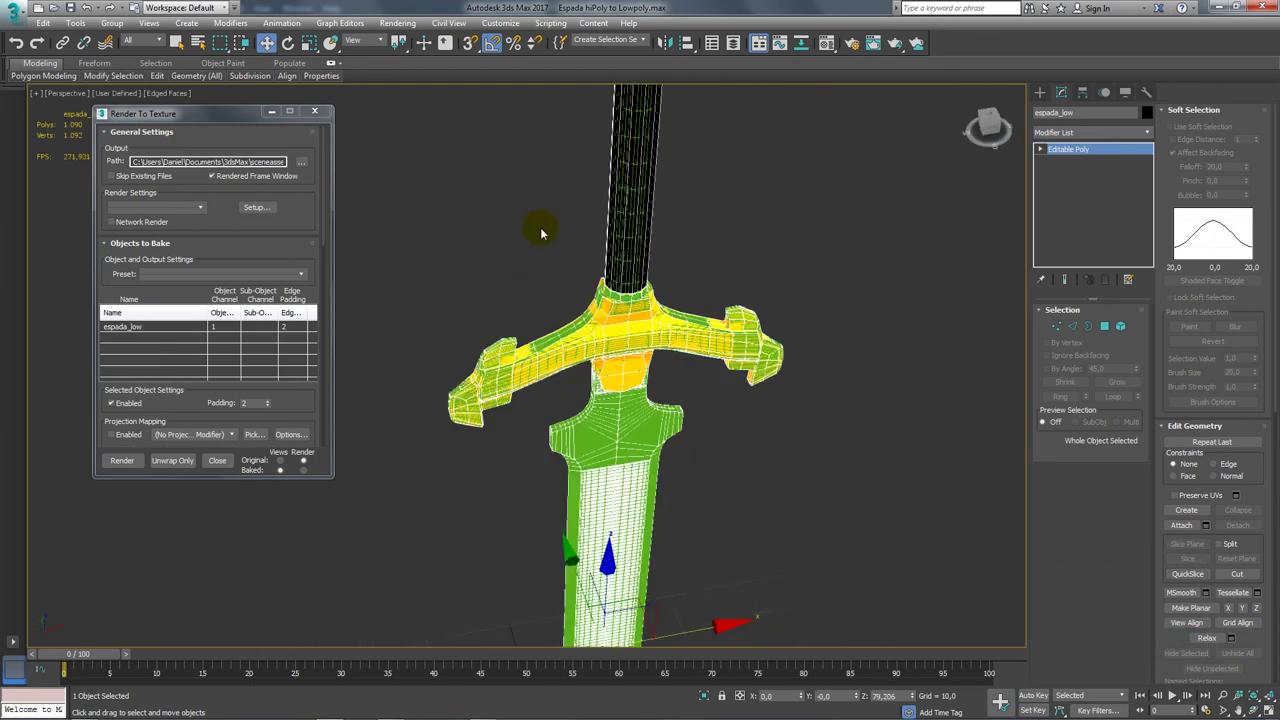
drag(291, 211, 297, 127)
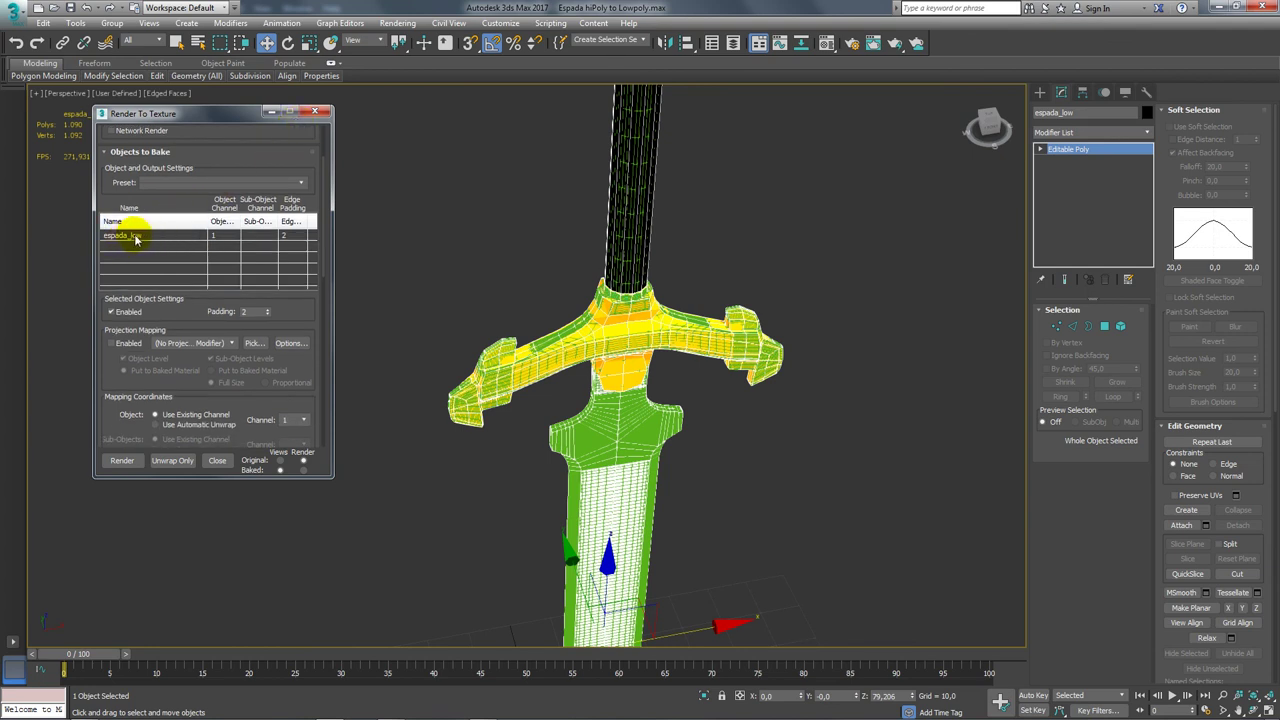
Tick Enabled under Projection Mapping in the Render To Texture dialog.
drag(287, 326, 287, 251)
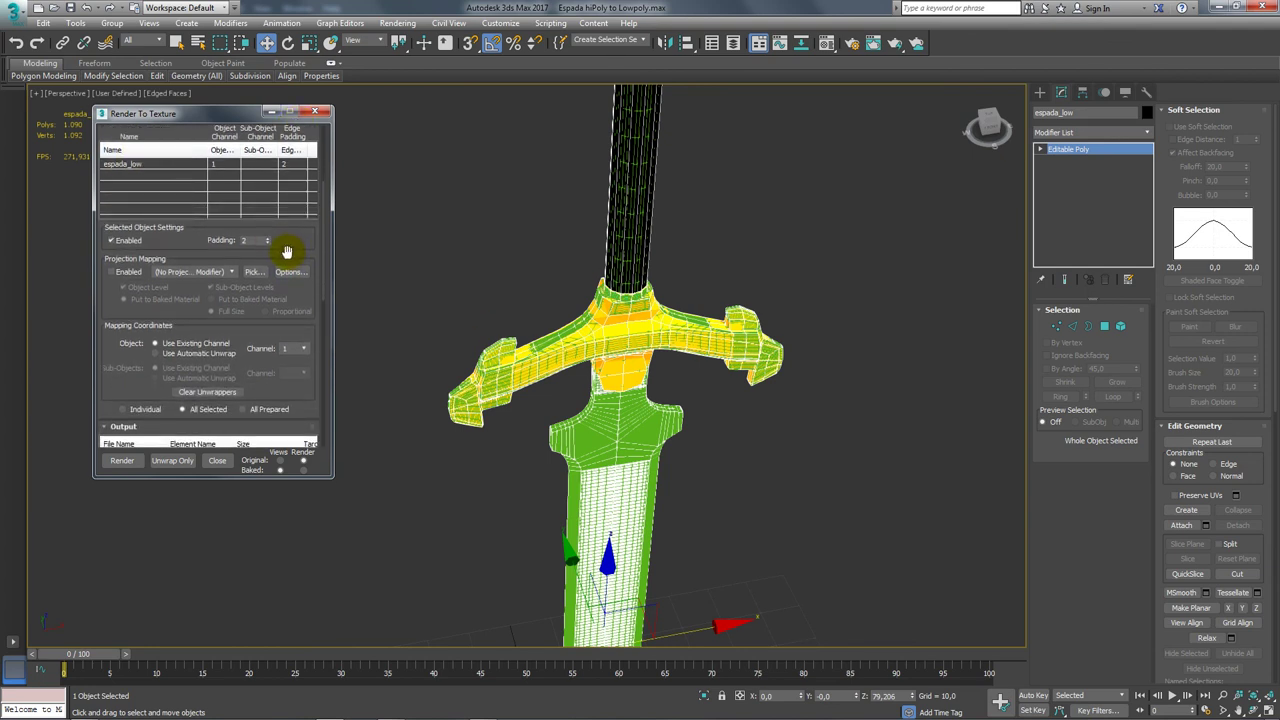
click(112, 272)
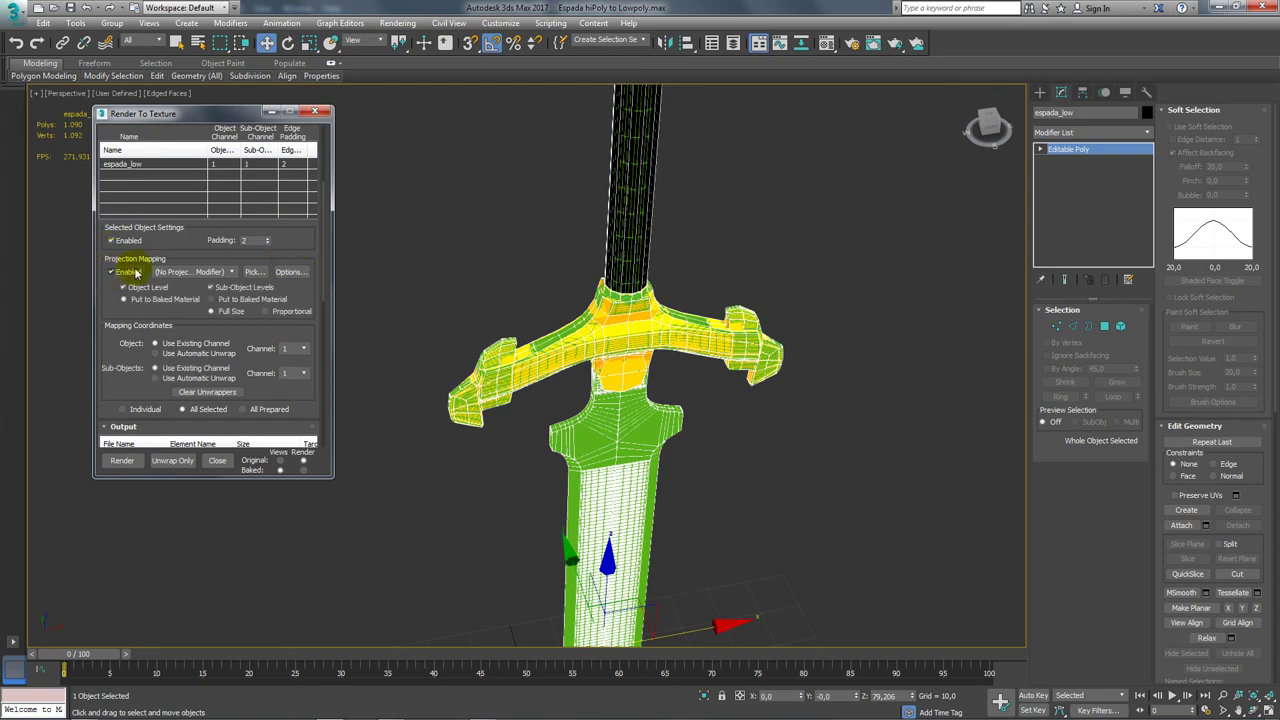
drag(311, 291, 311, 232)
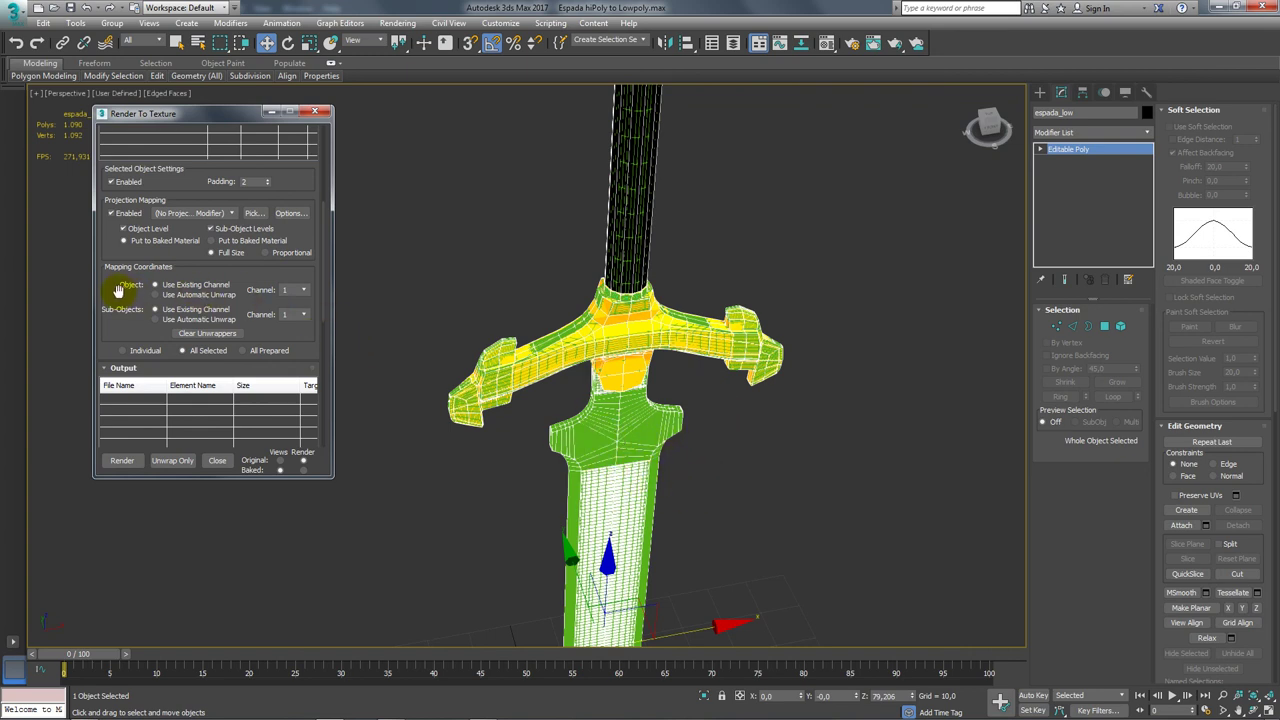
drag(118, 290, 122, 249)
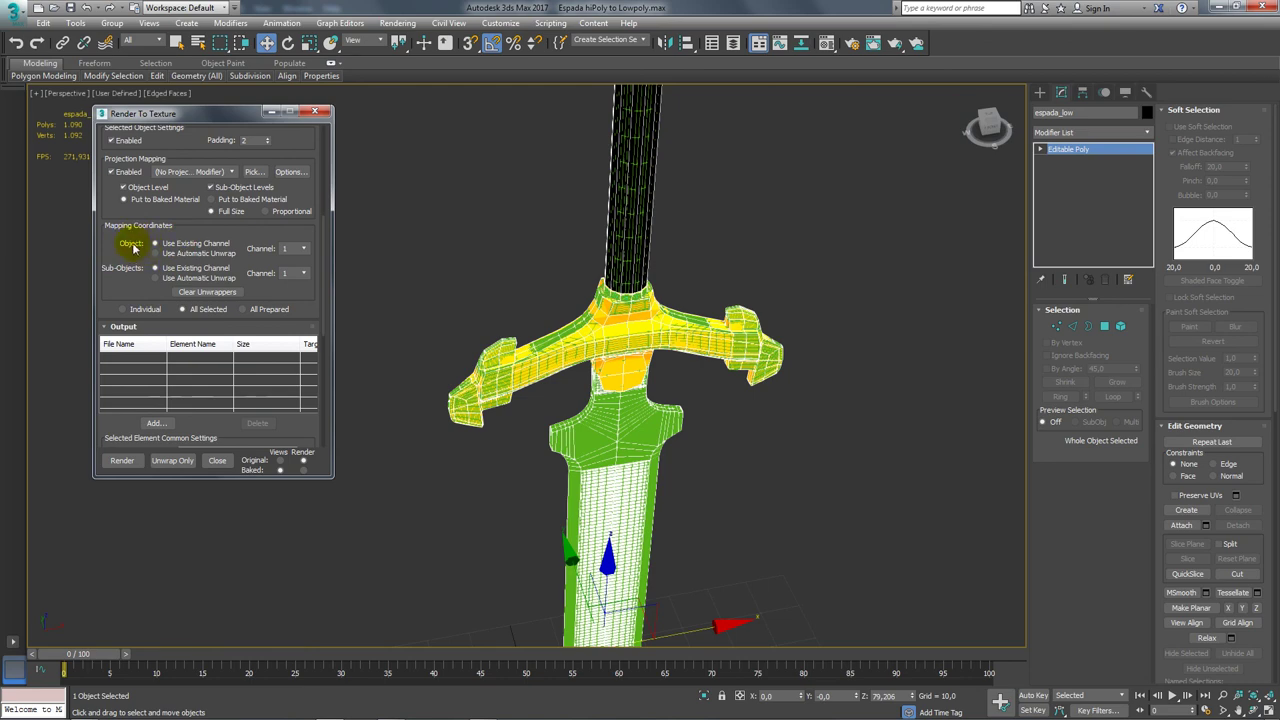